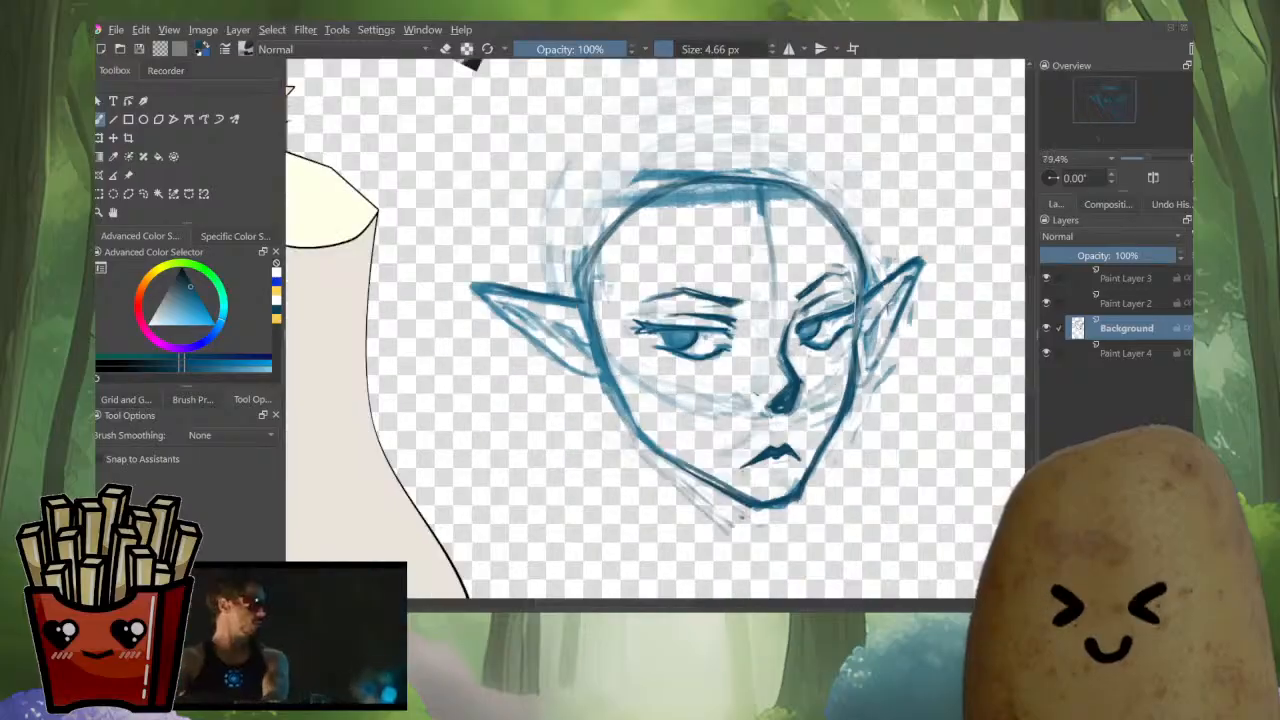
# Mirror the canvas view to check the elf face sketch beside its reference images.
pyautogui.press('m')
pyautogui.scroll(-4, 745, 325)
pyautogui.scroll(4, 560, 320)
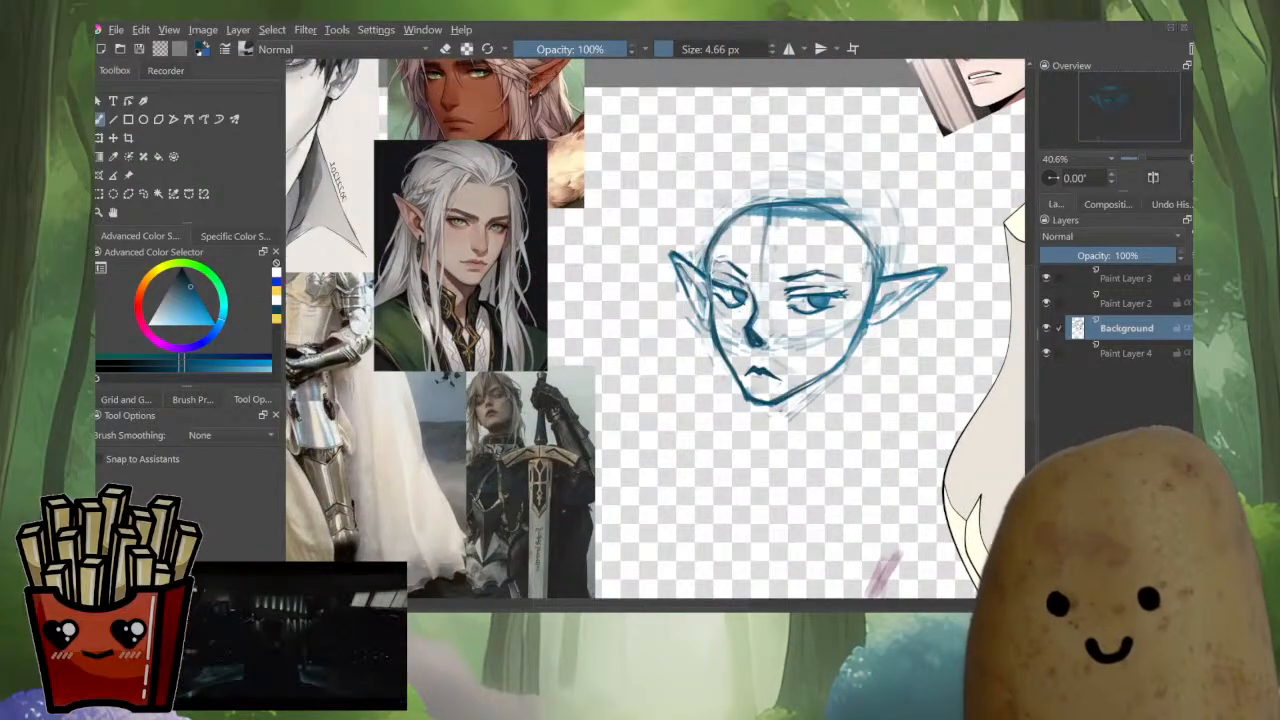
# Flip the white-haired elf reference horizontally, move it closer to the face sketch and rotate it slightly clockwise.
pyautogui.click(128, 175)
pyautogui.moveTo(460, 256); pyautogui.dragTo(490, 269)
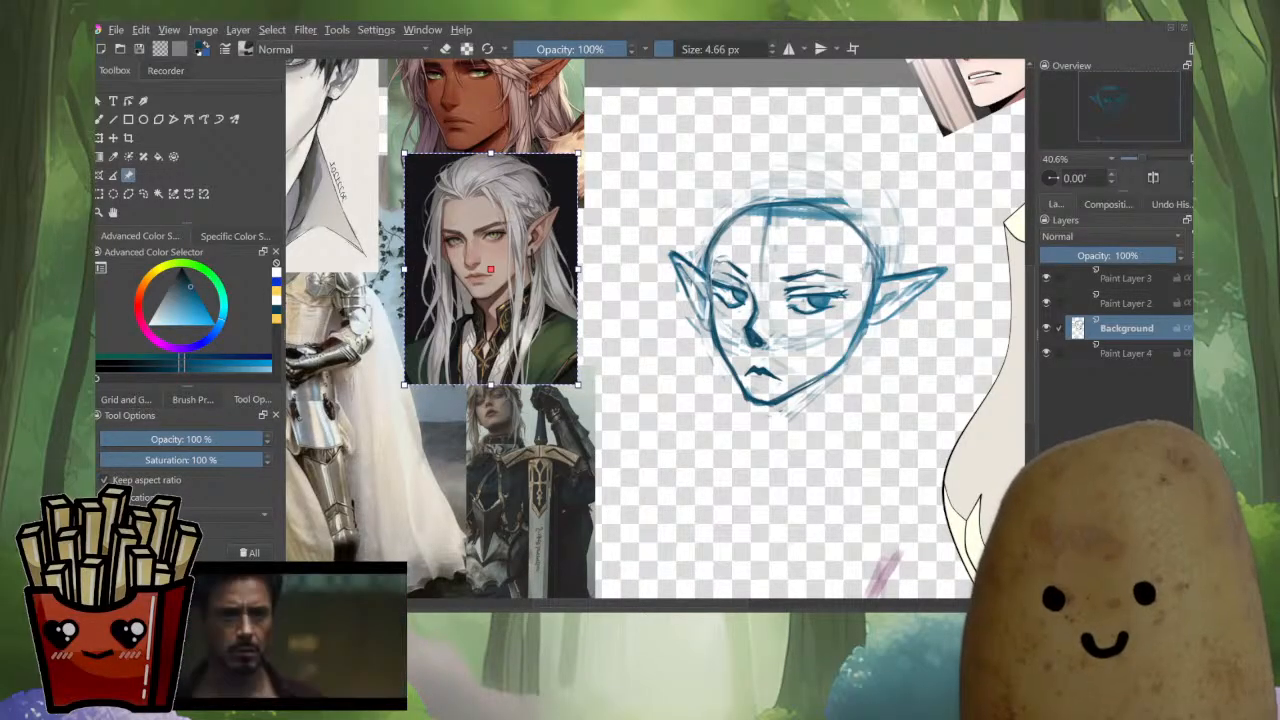
pyautogui.moveTo(490, 269); pyautogui.dragTo(523, 301)
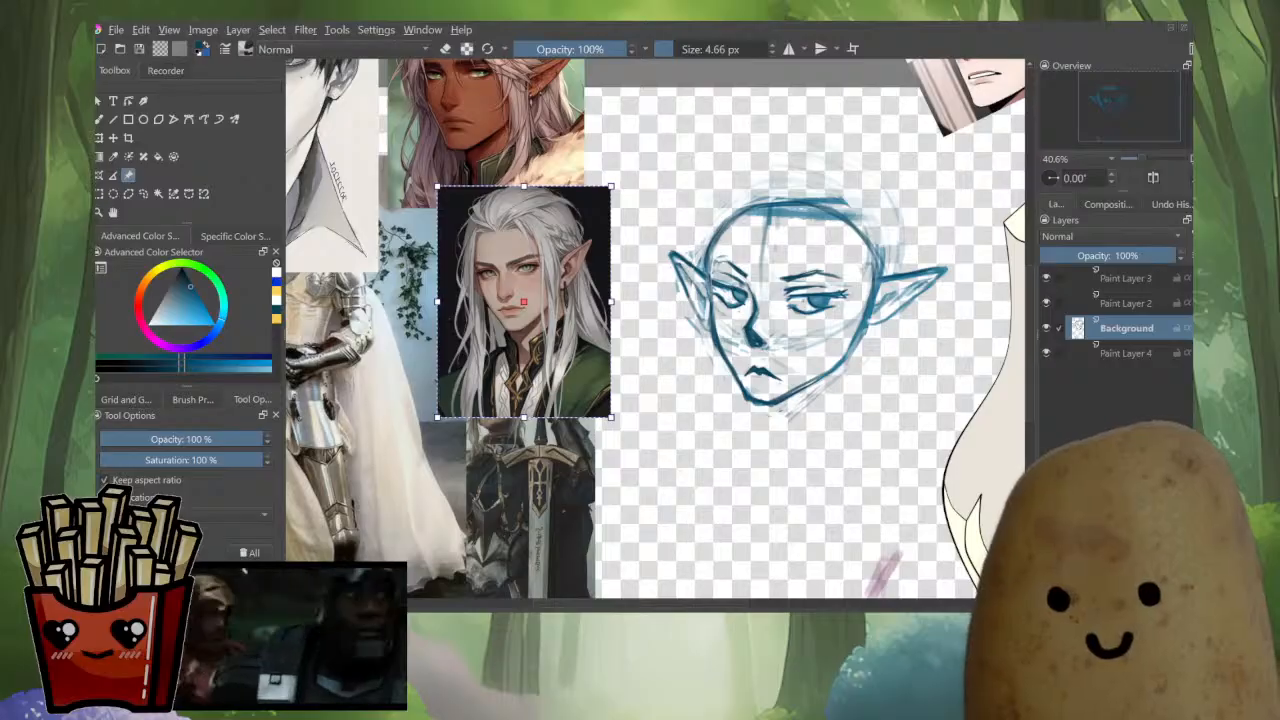
pyautogui.moveTo(620, 178); pyautogui.dragTo(632, 189)
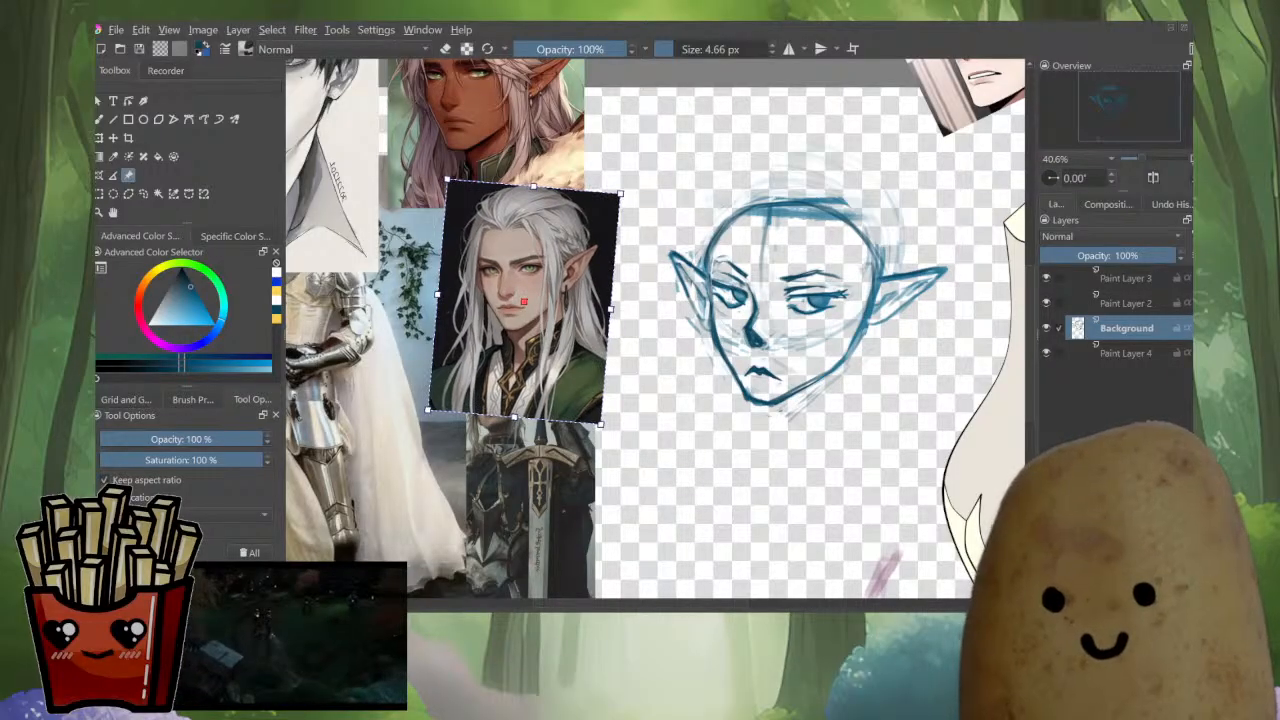
pyautogui.press('b')
pyautogui.scroll(3, 755, 258)
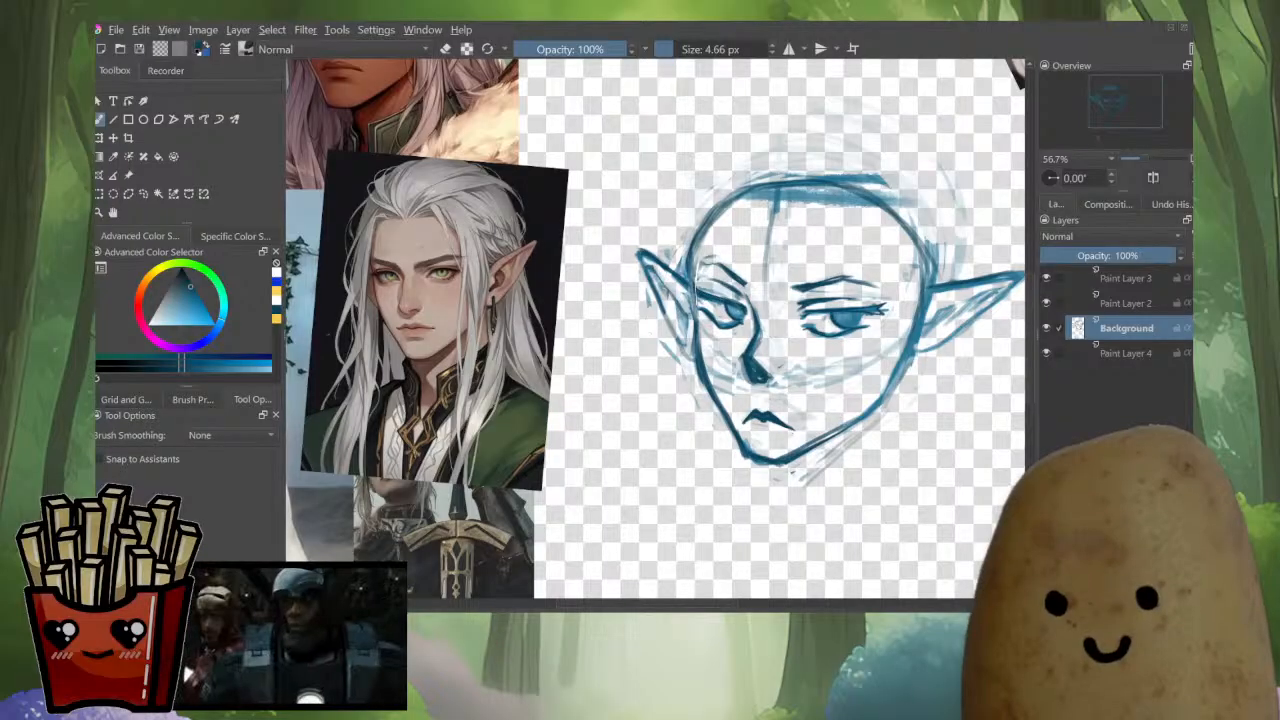
# Select the larger near eye with its brow and nudge it slightly toward the nose.
pyautogui.click(143, 194)
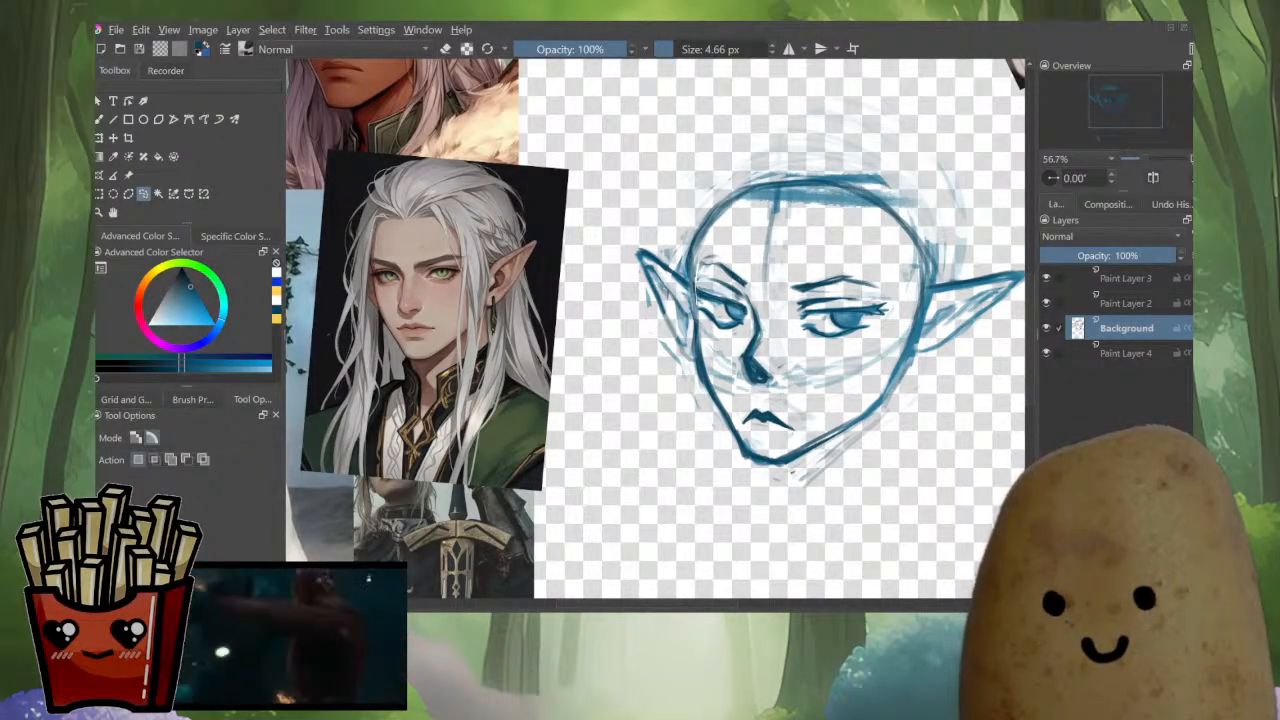
pyautogui.moveTo(790, 268)
pyautogui.mouseDown()
pyautogui.moveTo(800, 340)
pyautogui.moveTo(862, 348)
pyautogui.moveTo(842, 256)
pyautogui.moveTo(790, 268)
pyautogui.mouseUp()
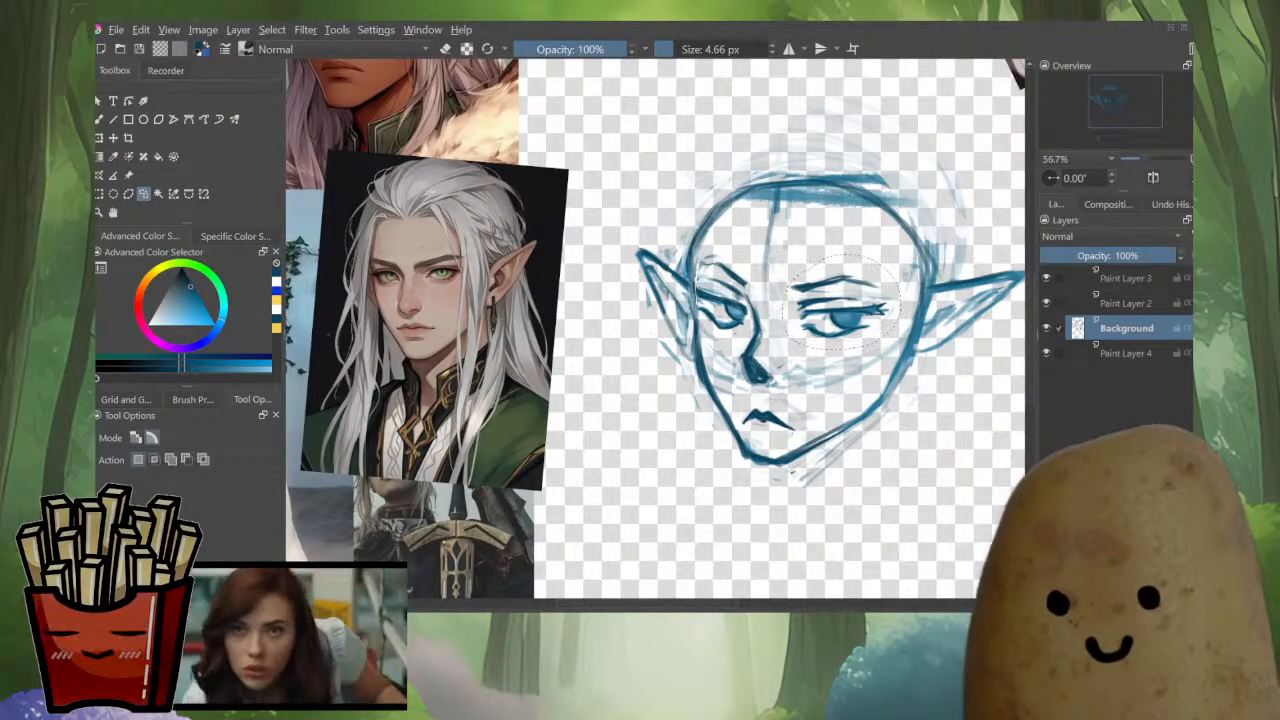
pyautogui.hotkey('ctrl', 't')
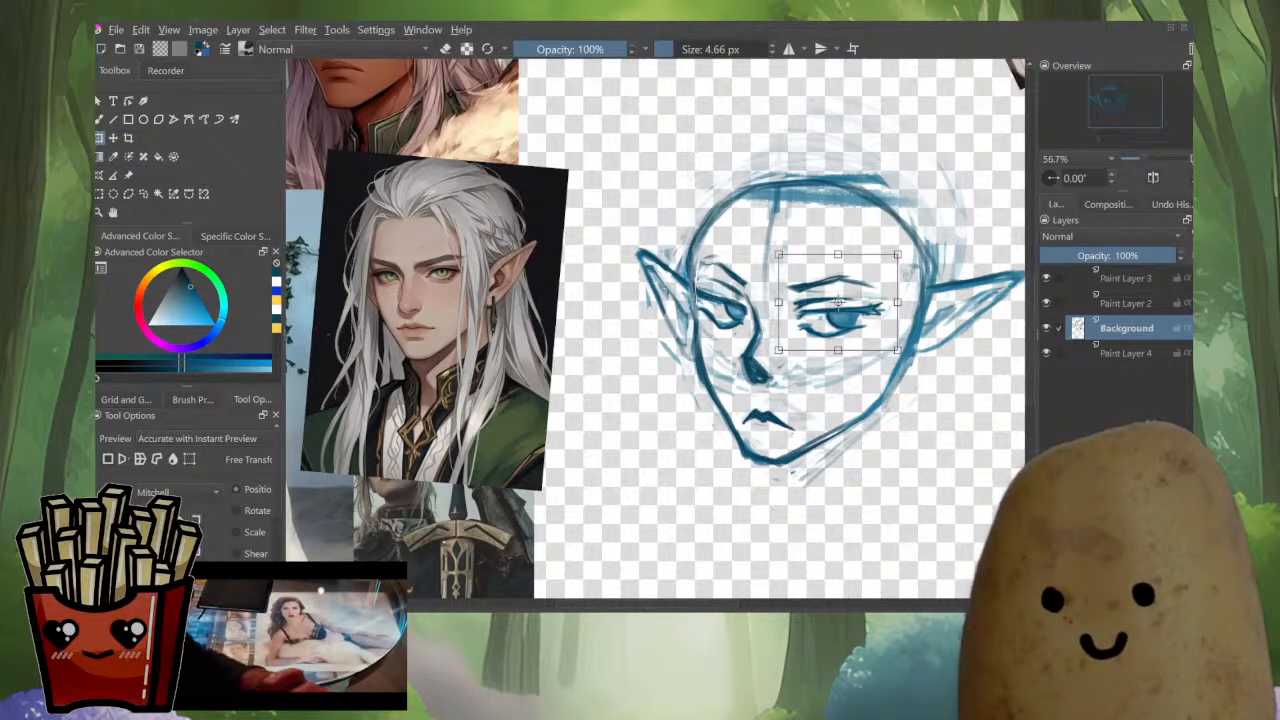
pyautogui.press('Return')
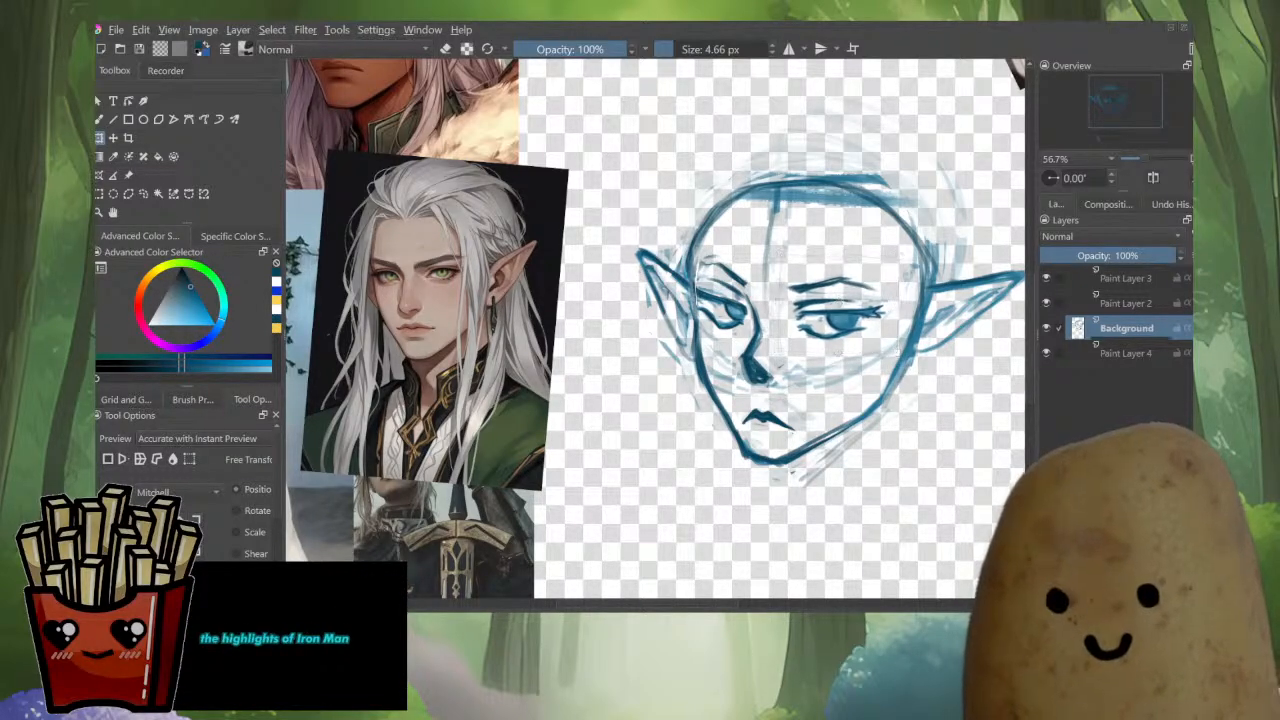
pyautogui.hotkey('ctrl', 't')
pyautogui.press('Return')
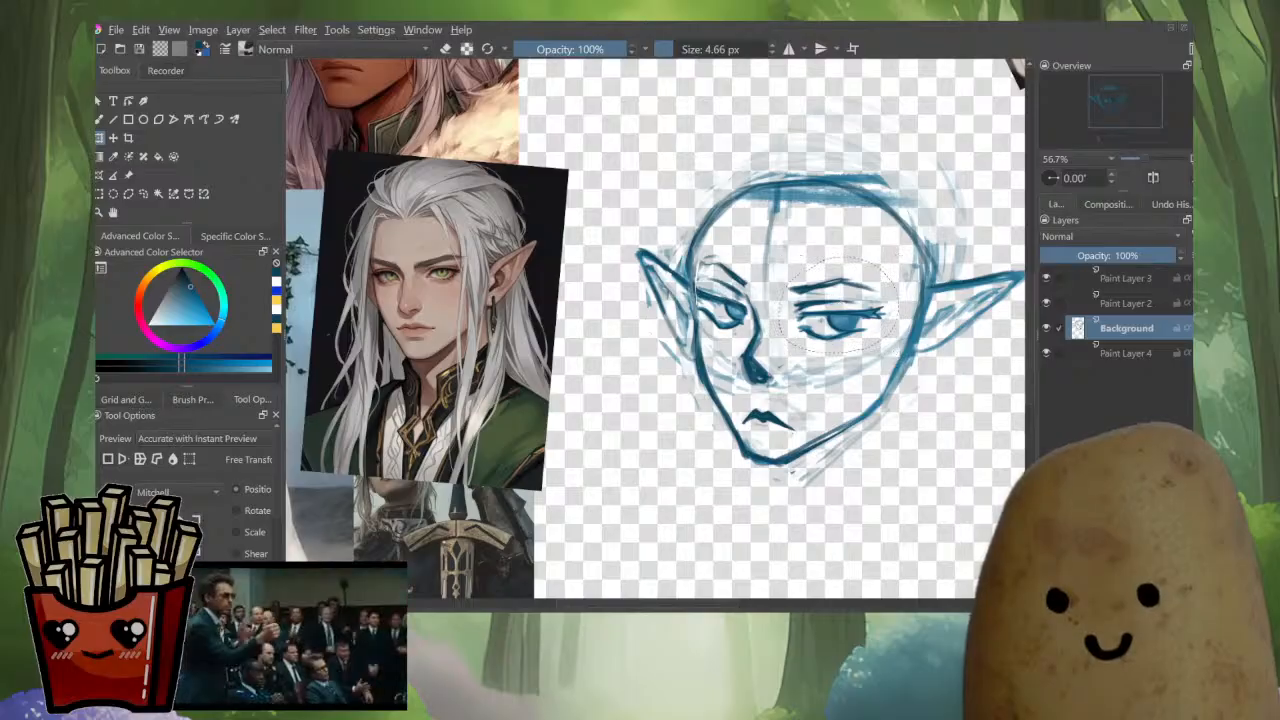
pyautogui.press('b')
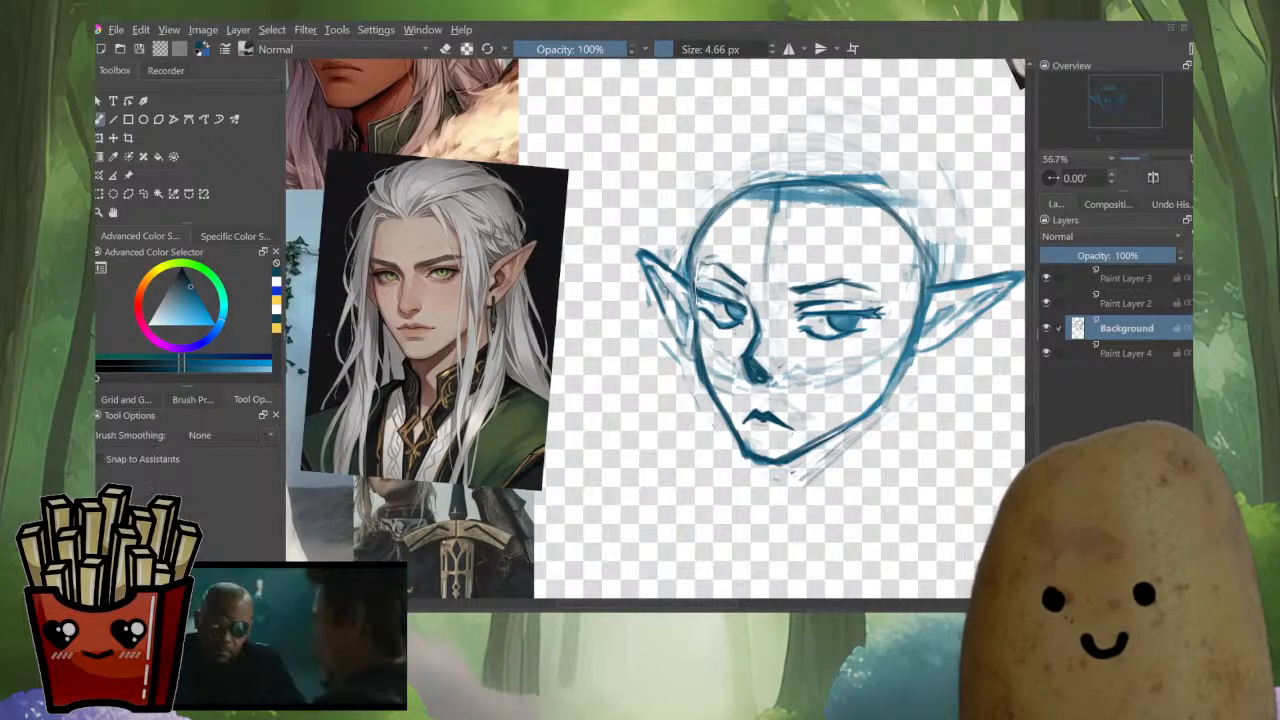
# Set the brush size to 7.79 px and strengthen the face contour beside the far eye.
pyautogui.press(']')
pyautogui.press(']')
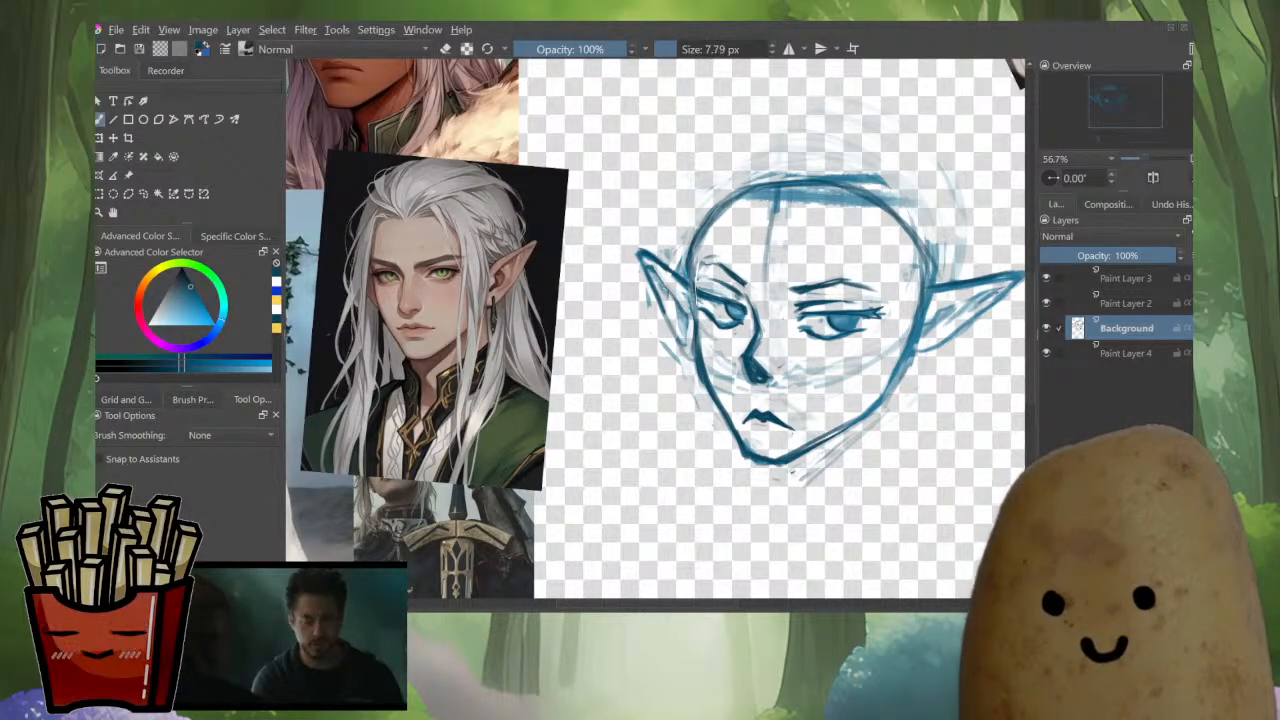
pyautogui.scroll(3, 803, 324)
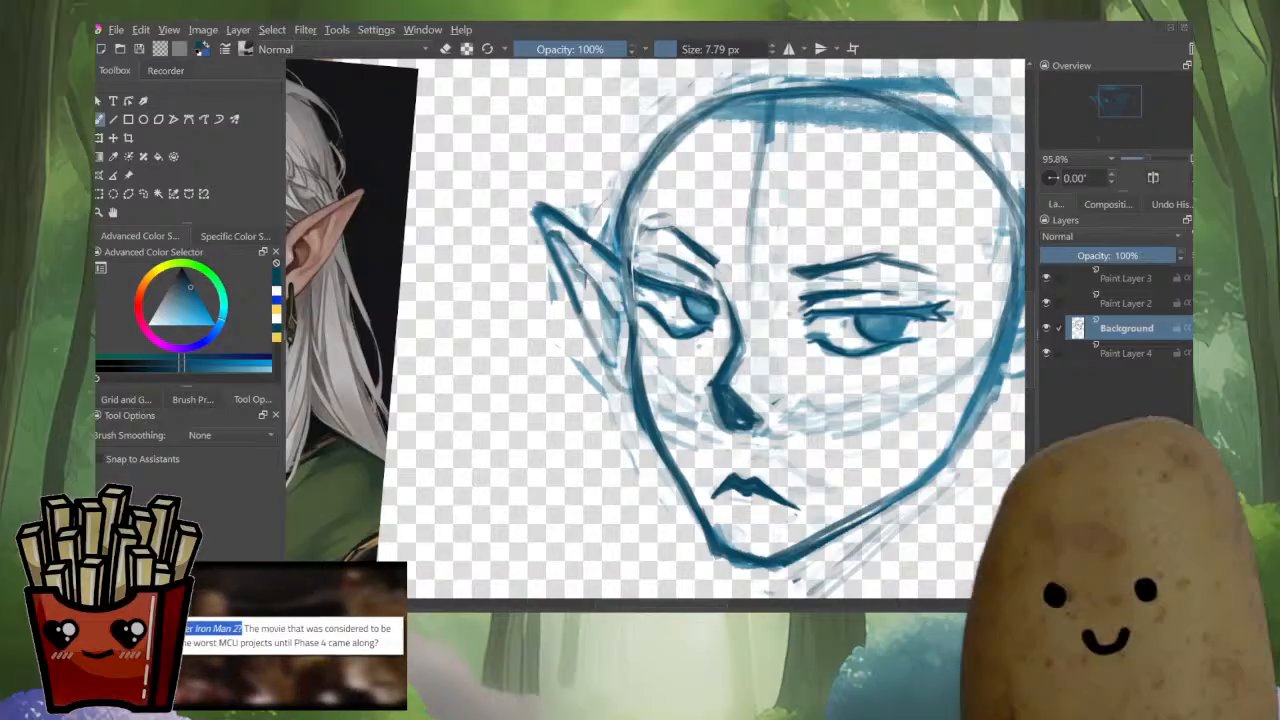
pyautogui.scroll(-2, 825, 330)
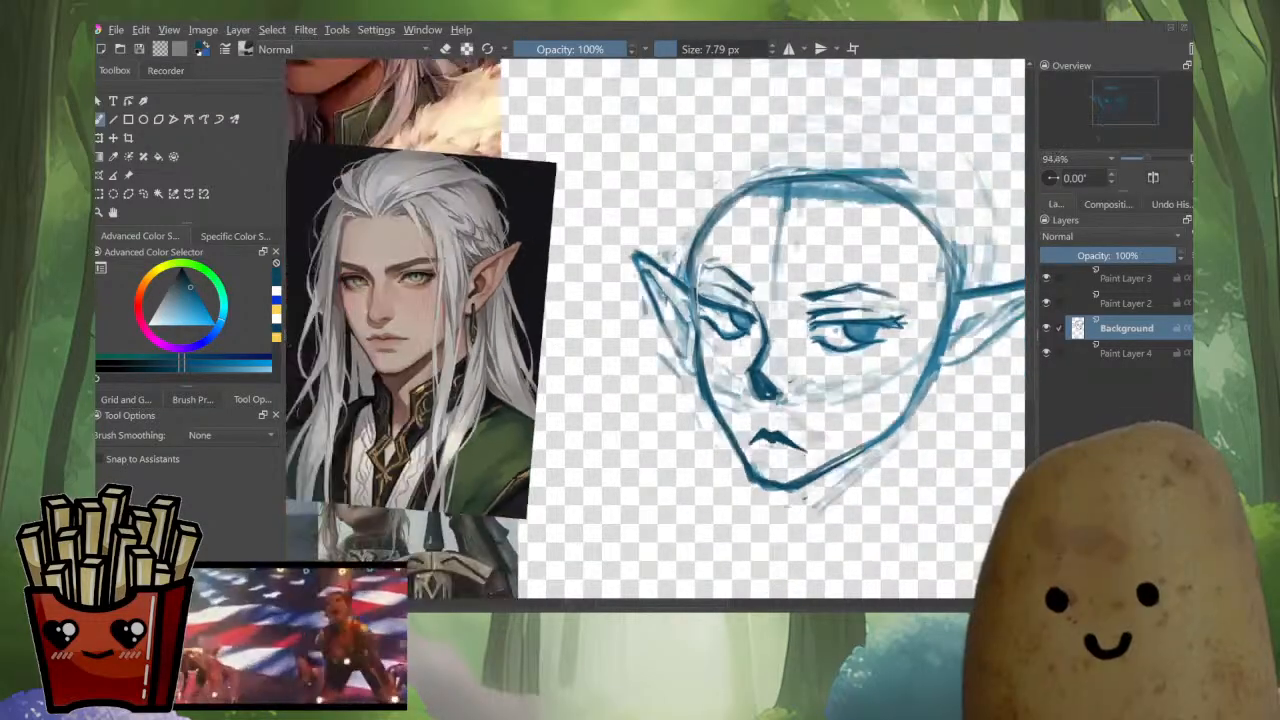
pyautogui.scroll(2, 749, 311)
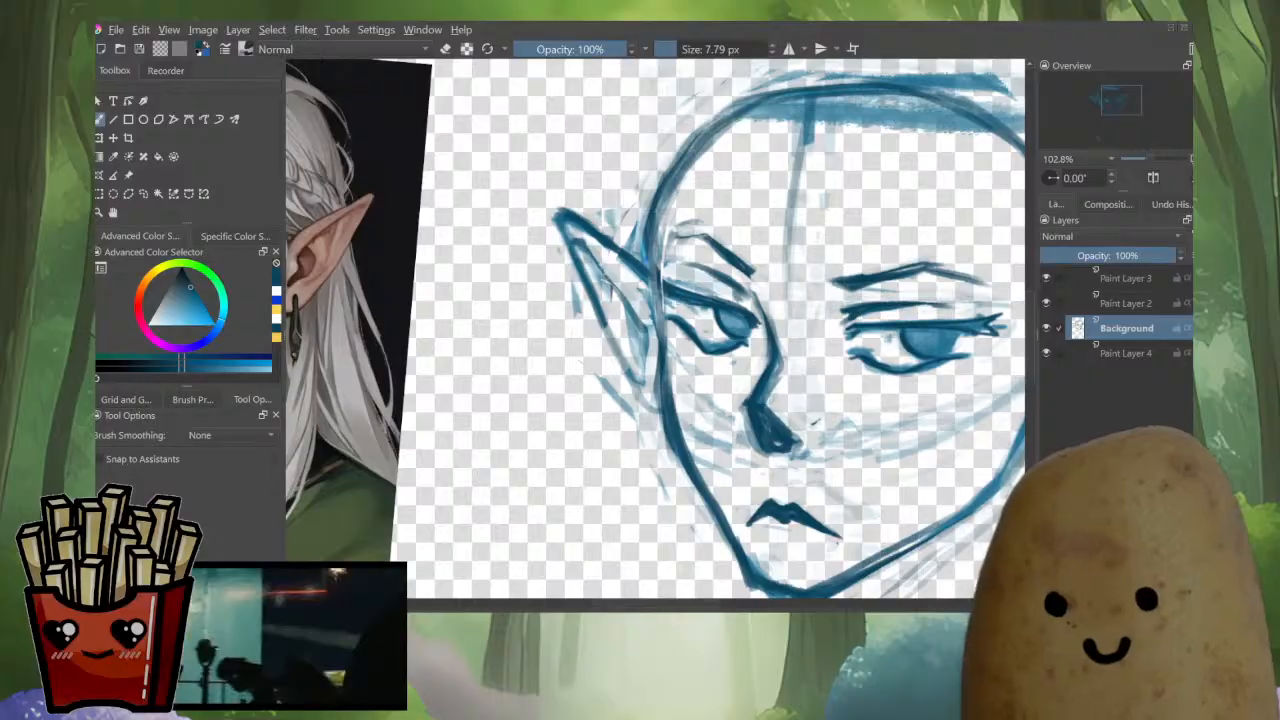
pyautogui.moveTo(660, 277)
pyautogui.mouseDown()
pyautogui.moveTo(697, 347)
pyautogui.moveTo(717, 353)
pyautogui.moveTo(664, 334)
pyautogui.mouseUp()
pyautogui.press('e')
pyautogui.scroll(-5, 773, 334)
pyautogui.scroll(2, 798, 402)
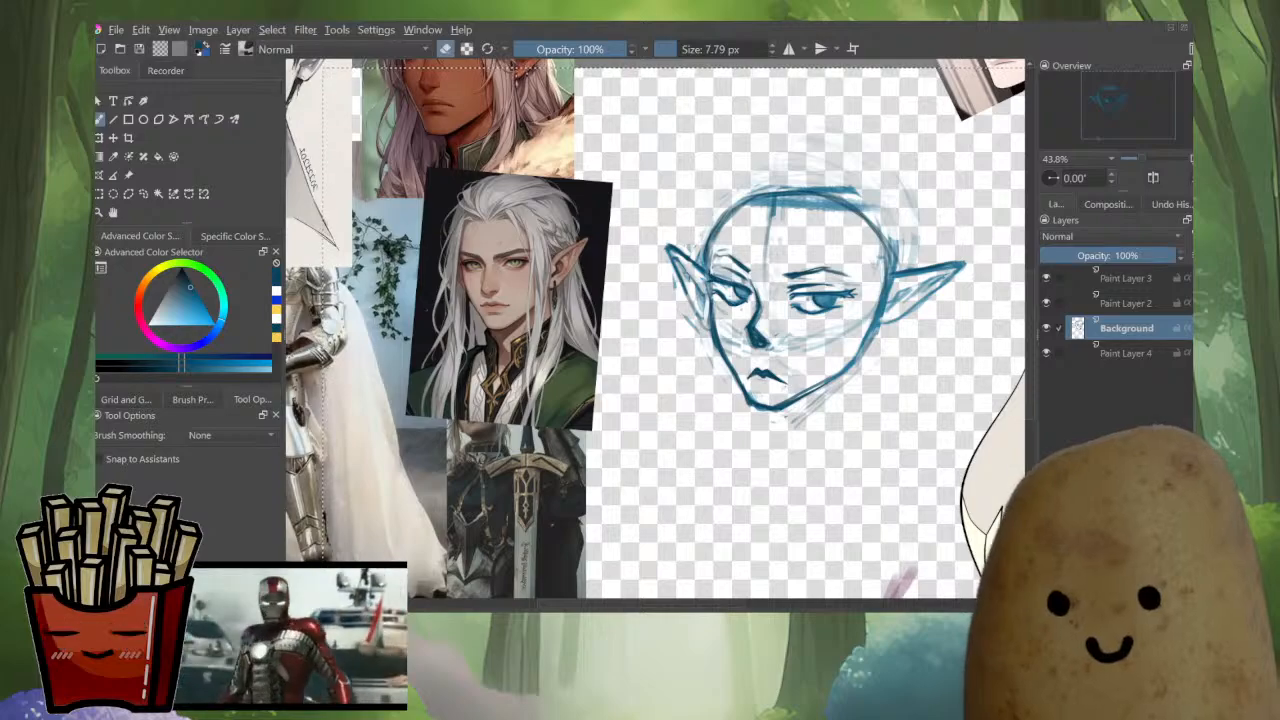
pyautogui.scroll(1, 798, 402)
pyautogui.scroll(3, 775, 388)
pyautogui.scroll(-1, 775, 388)
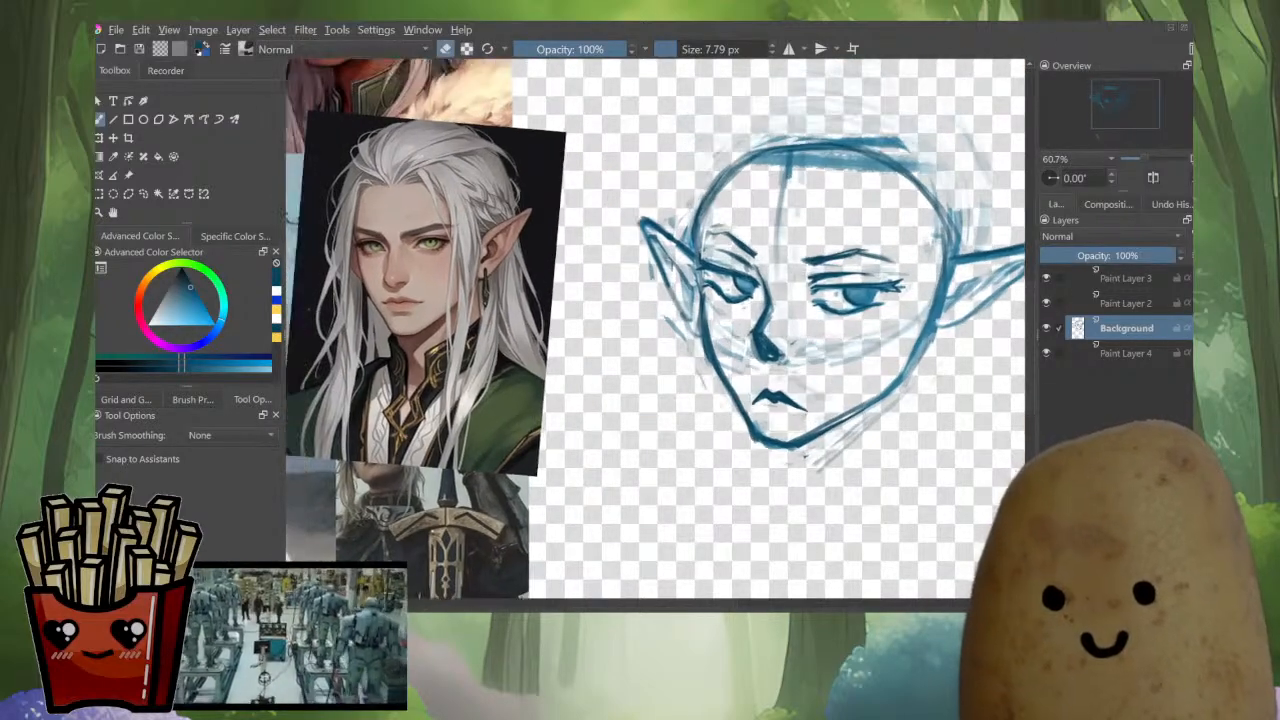
# Select the mouth and adjust its placement with a small free transform.
pyautogui.press('l')
pyautogui.moveTo(774, 376)
pyautogui.mouseDown()
pyautogui.moveTo(751, 400)
pyautogui.moveTo(800, 426)
pyautogui.moveTo(774, 376)
pyautogui.moveTo(786, 397)
pyautogui.mouseUp()
pyautogui.hotkey('ctrl', 't')
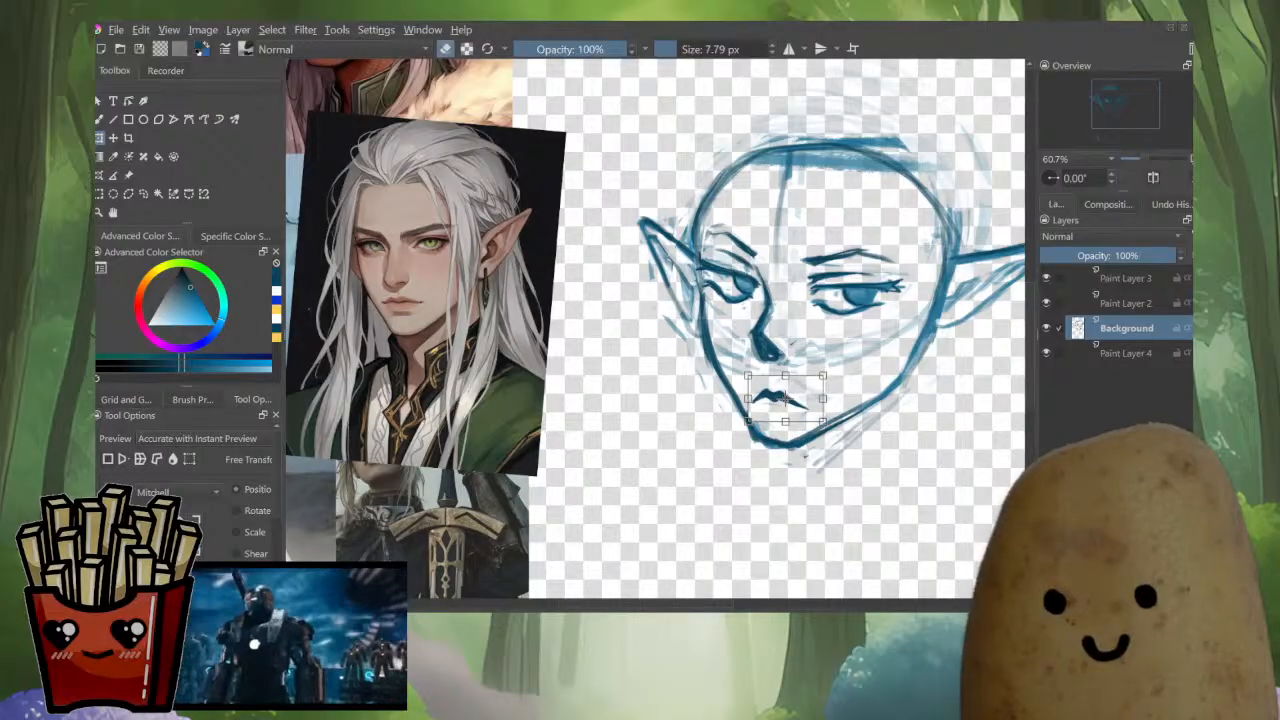
pyautogui.press('Return')
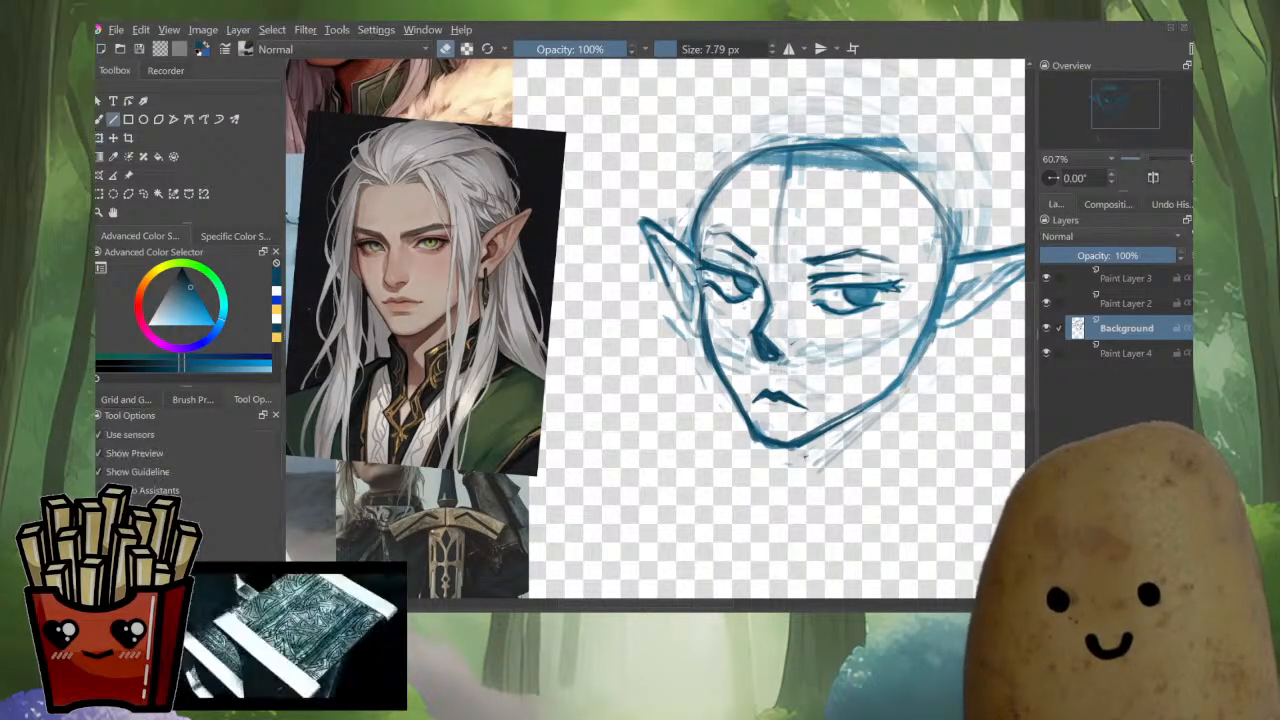
pyautogui.press('b')
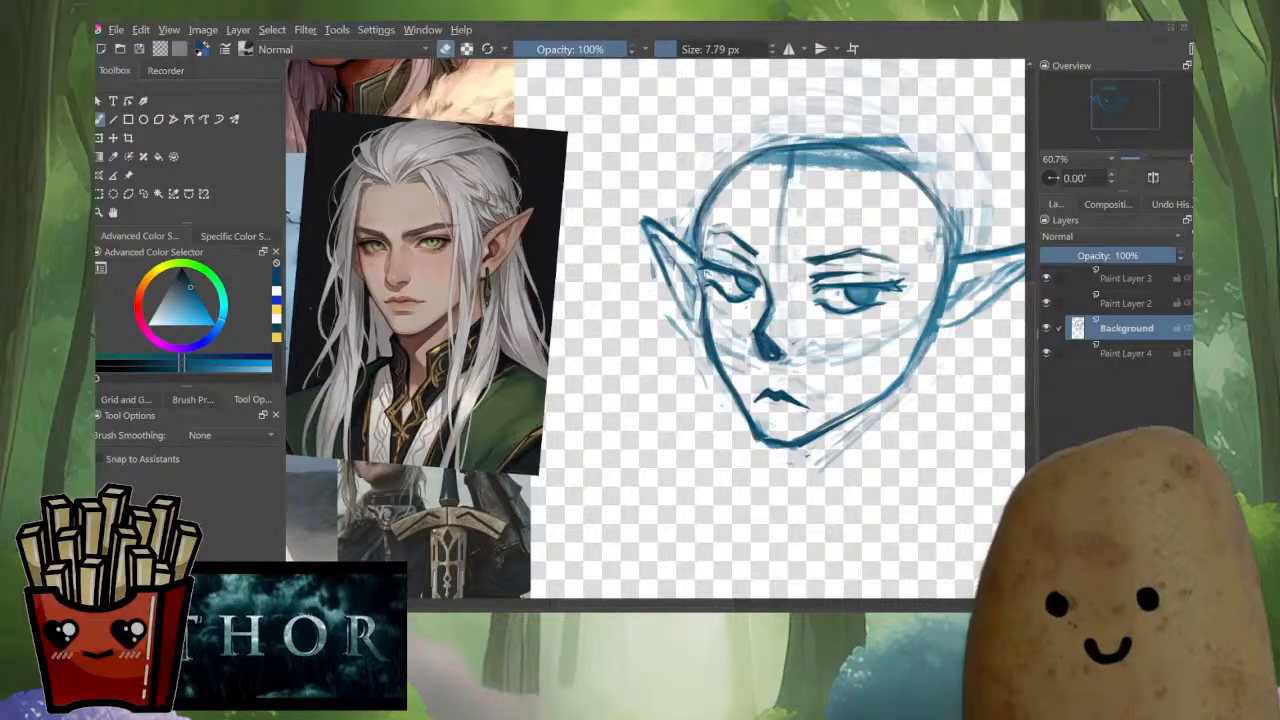
# Thin the outline of the chin, jaw and far cheek using a 19.16 px eraser.
pyautogui.press('e')
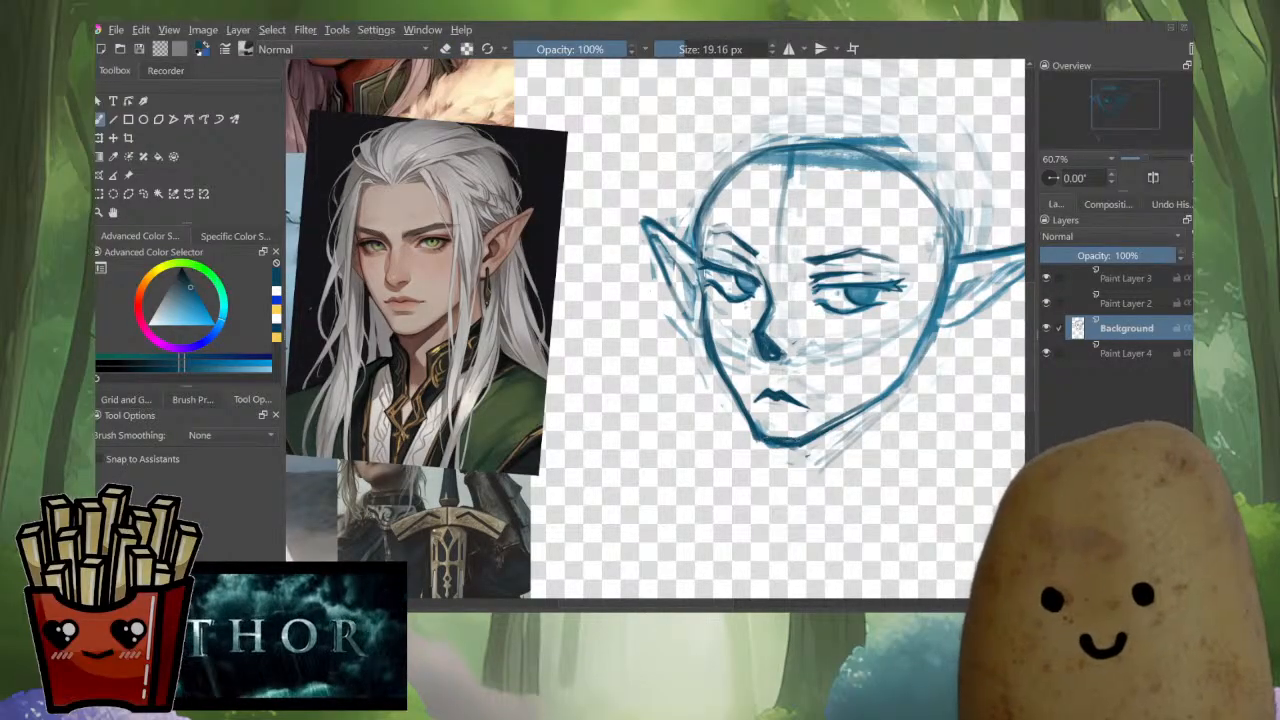
pyautogui.press('e')
pyautogui.moveTo(758, 448)
pyautogui.mouseDown()
pyautogui.moveTo(805, 451)
pyautogui.moveTo(834, 429)
pyautogui.moveTo(811, 421)
pyautogui.moveTo(879, 391)
pyautogui.mouseUp()
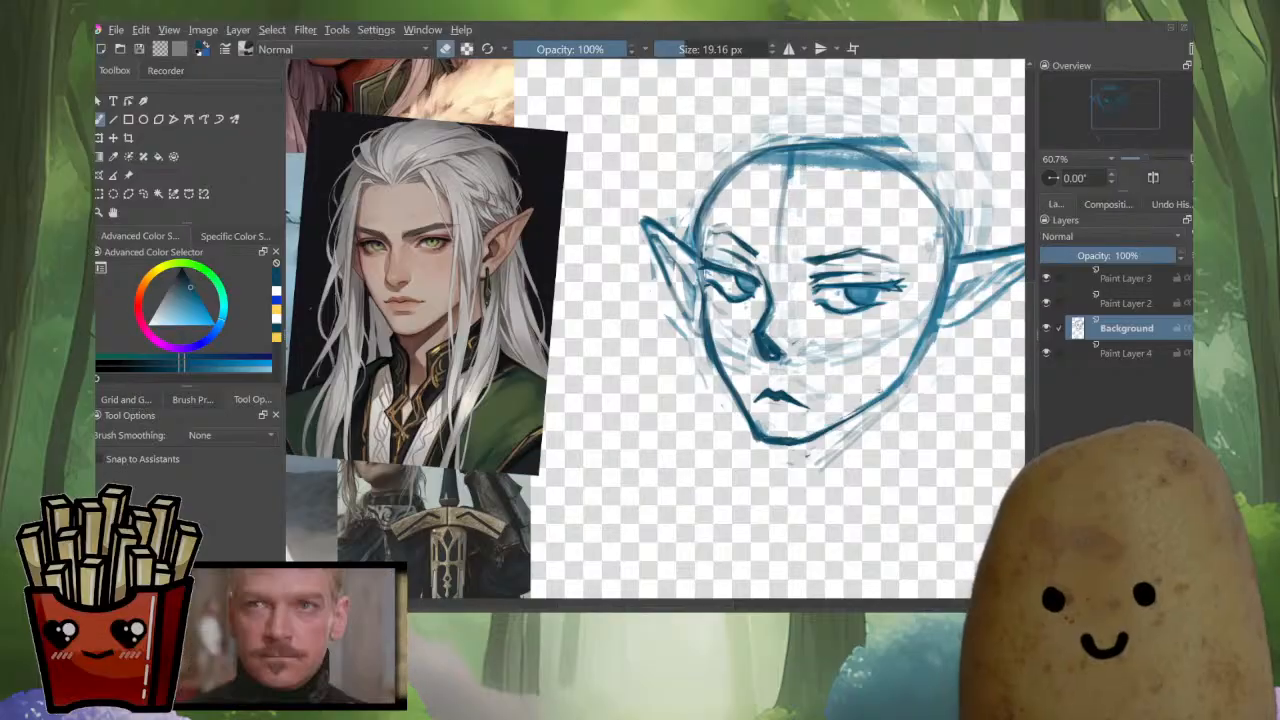
pyautogui.moveTo(768, 433); pyautogui.dragTo(760, 425)
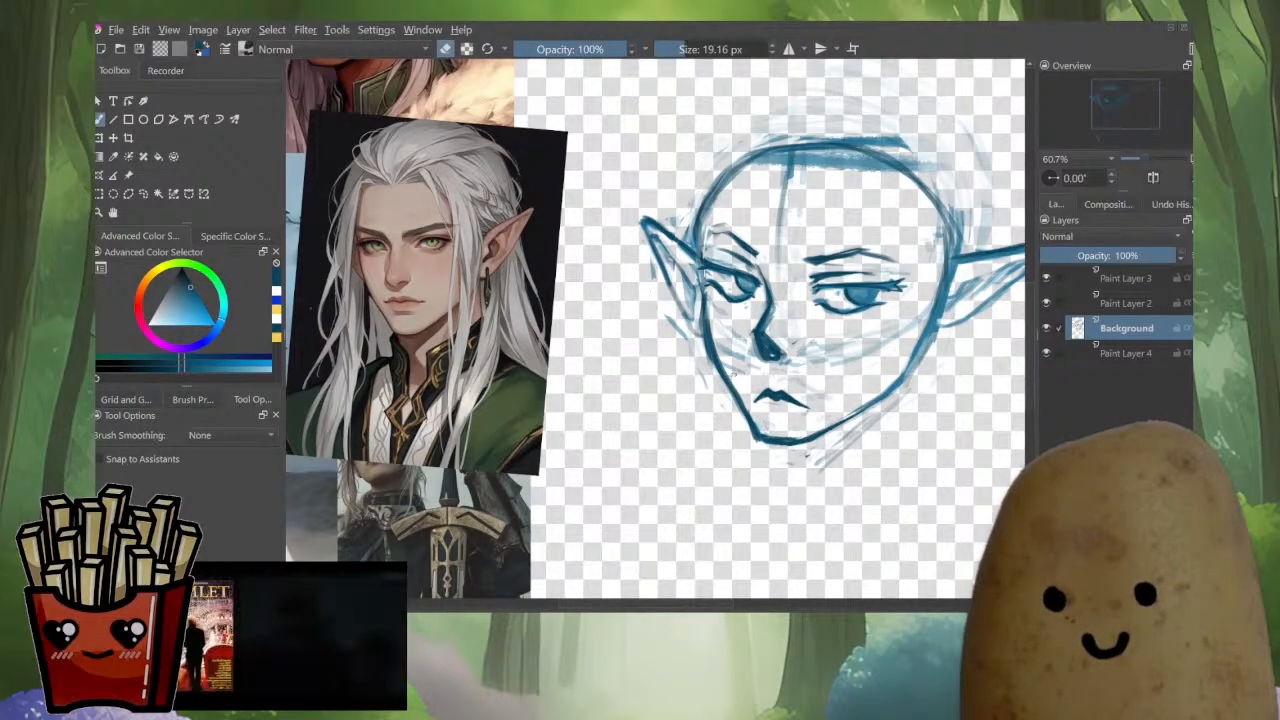
pyautogui.moveTo(724, 370); pyautogui.dragTo(710, 310)
# Redraw the far side of the face from temple to cheek at 10.69 px, trimming the line with the eraser.
pyautogui.press('[')
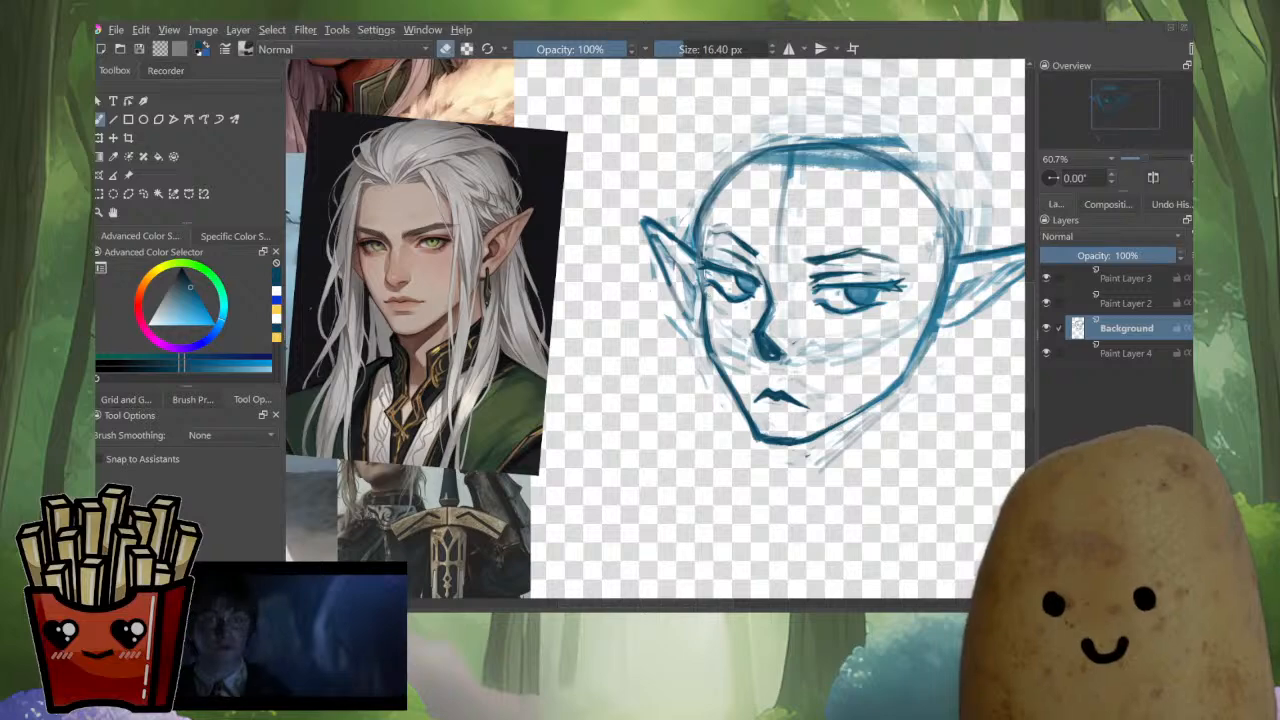
pyautogui.press('e')
pyautogui.moveTo(705, 211)
pyautogui.mouseDown()
pyautogui.moveTo(705, 255)
pyautogui.moveTo(701, 239)
pyautogui.mouseUp()
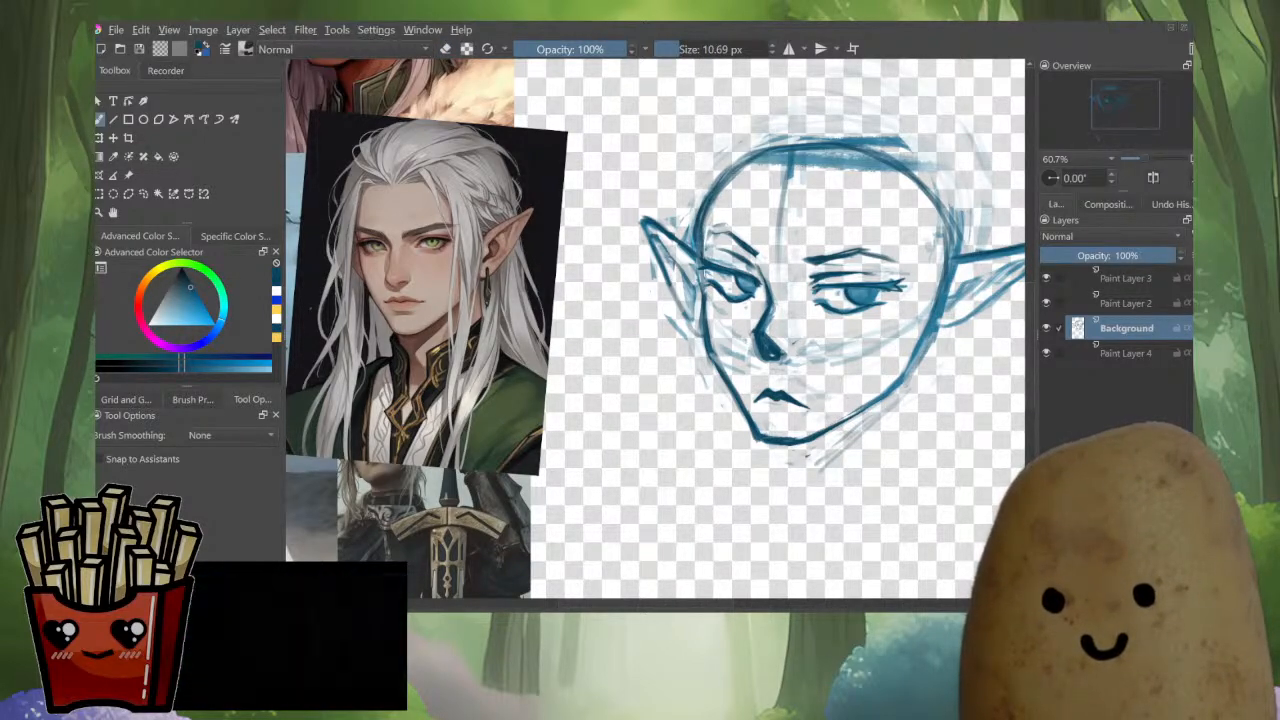
pyautogui.moveTo(700, 286); pyautogui.dragTo(717, 356)
pyautogui.press('e')
pyautogui.moveTo(702, 311); pyautogui.dragTo(716, 373)
pyautogui.press('e')
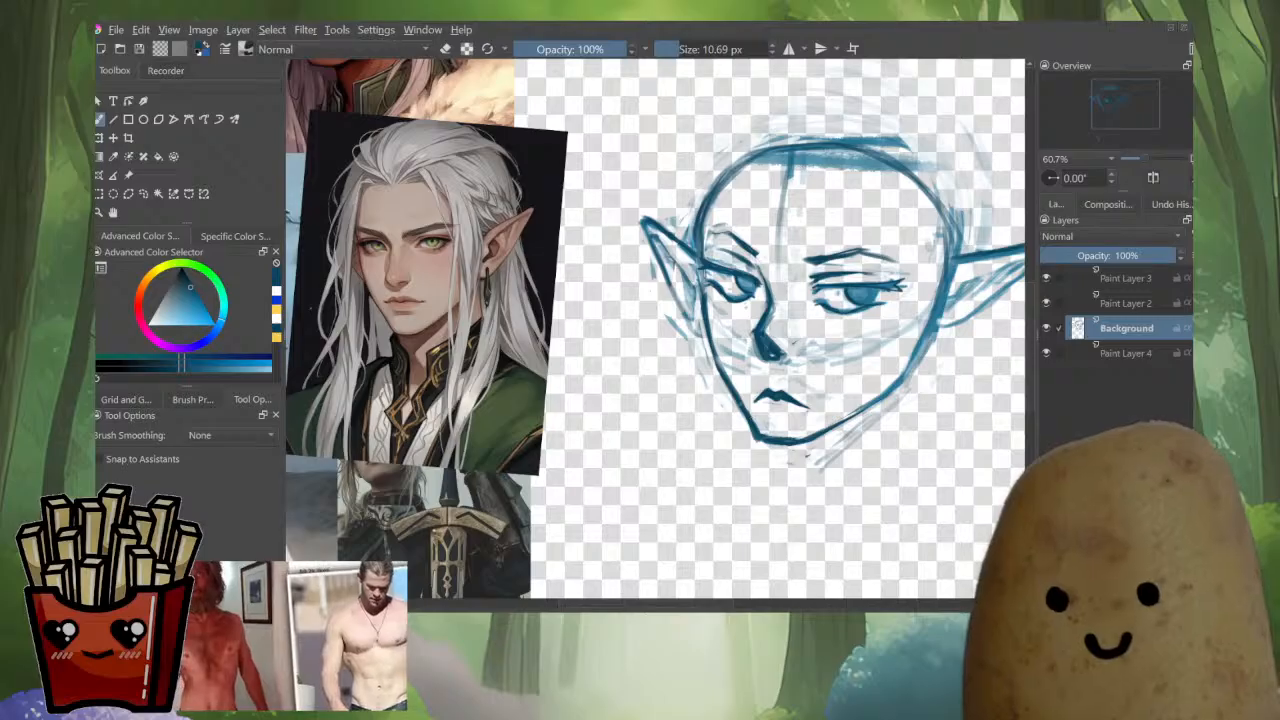
# Clean the inner edge of the far jawline with the eraser and add a short stroke beneath the lower lip.
pyautogui.press('e')
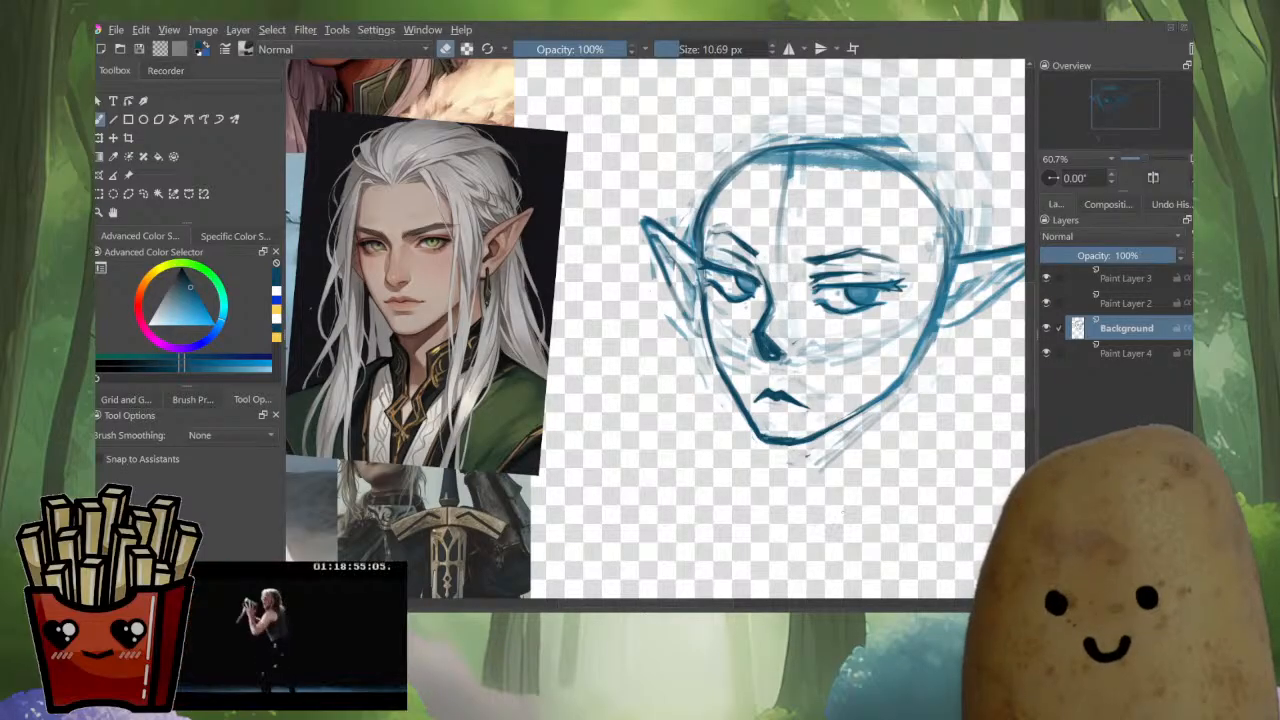
pyautogui.moveTo(728, 392); pyautogui.dragTo(759, 433)
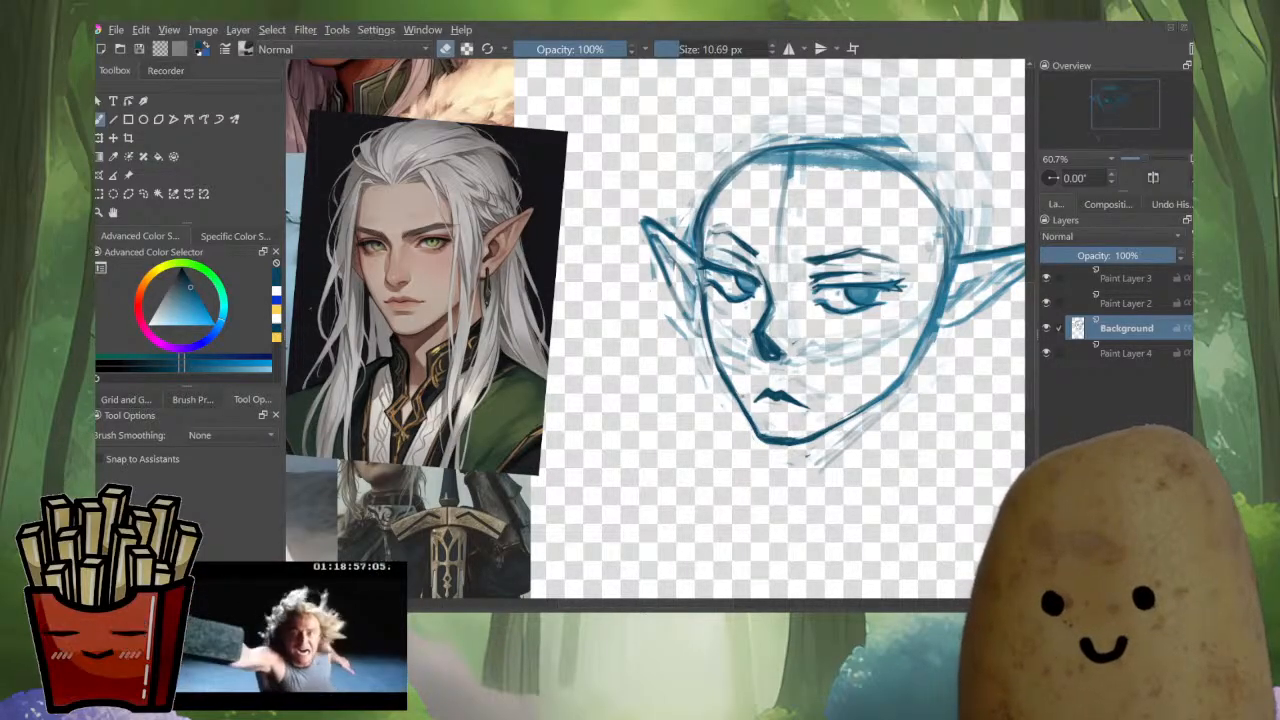
pyautogui.press('e')
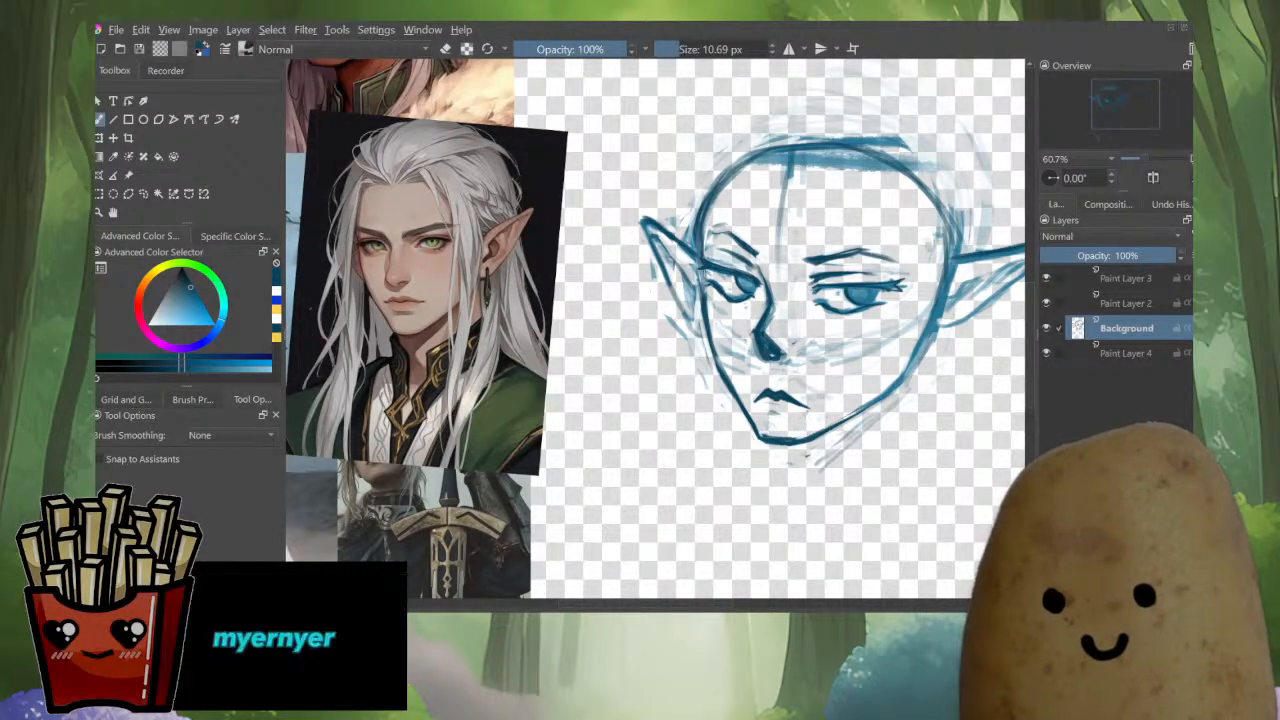
pyautogui.moveTo(772, 411)
pyautogui.mouseDown()
pyautogui.moveTo(788, 414)
pyautogui.moveTo(770, 408)
pyautogui.mouseUp()
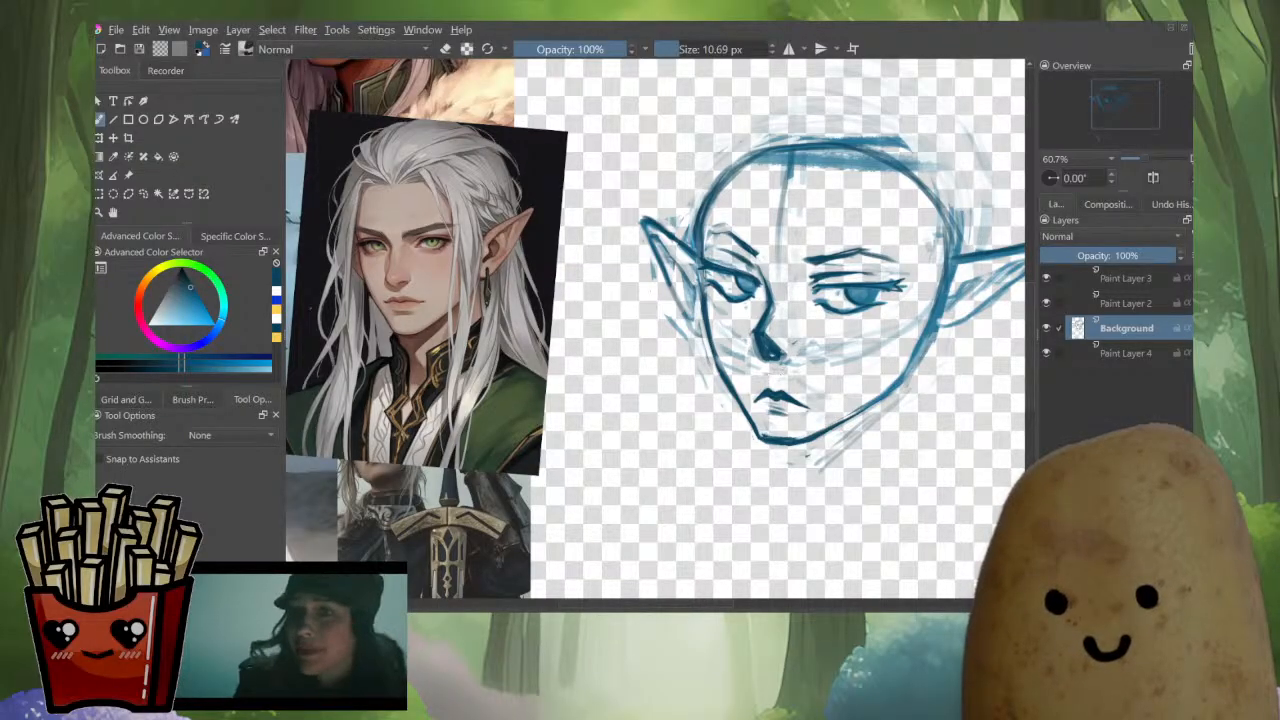
# Thin the nose bridge and the dark shape at the nose tip with the 10.69 px eraser.
pyautogui.press('e')
pyautogui.moveTo(764, 298)
pyautogui.mouseDown()
pyautogui.moveTo(752, 338)
pyautogui.moveTo(764, 358)
pyautogui.moveTo(753, 345)
pyautogui.moveTo(778, 350)
pyautogui.mouseUp()
pyautogui.press('e')
pyautogui.press('e')
pyautogui.press('e')
pyautogui.press('e')
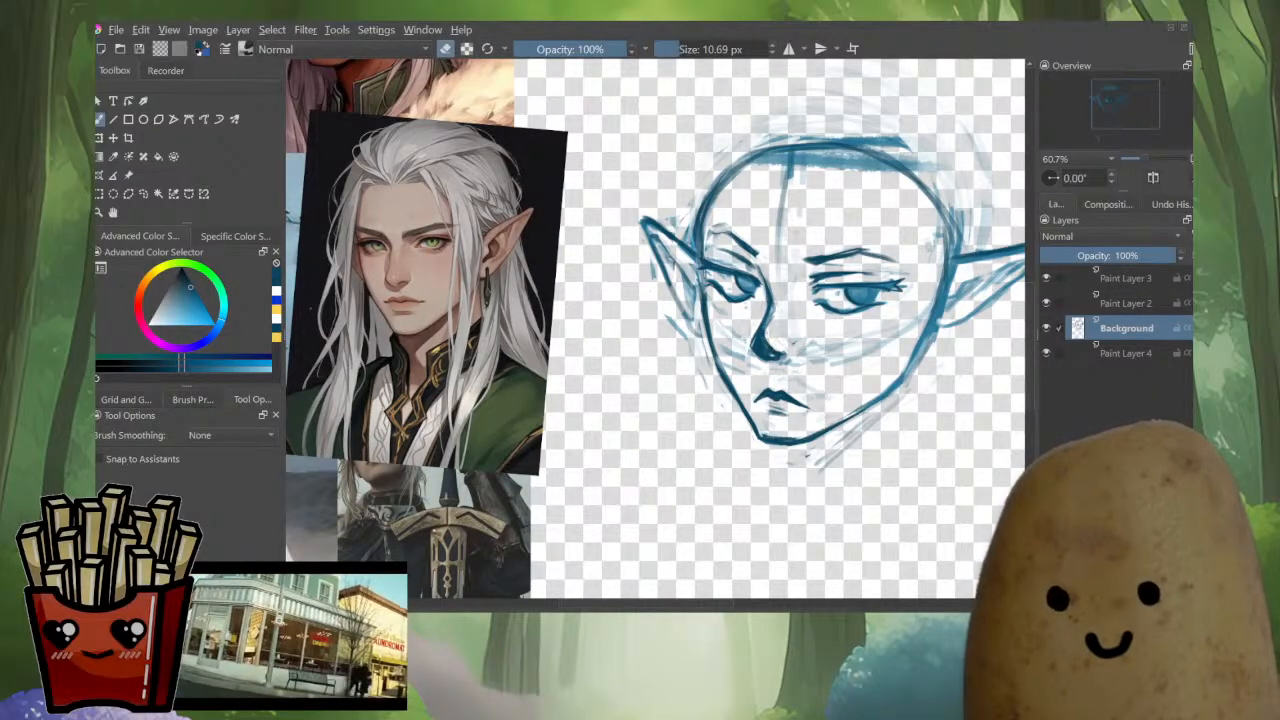
# Redraw the base of the nose with the 10.69 px brush and refine its edge with the eraser.
pyautogui.press('e')
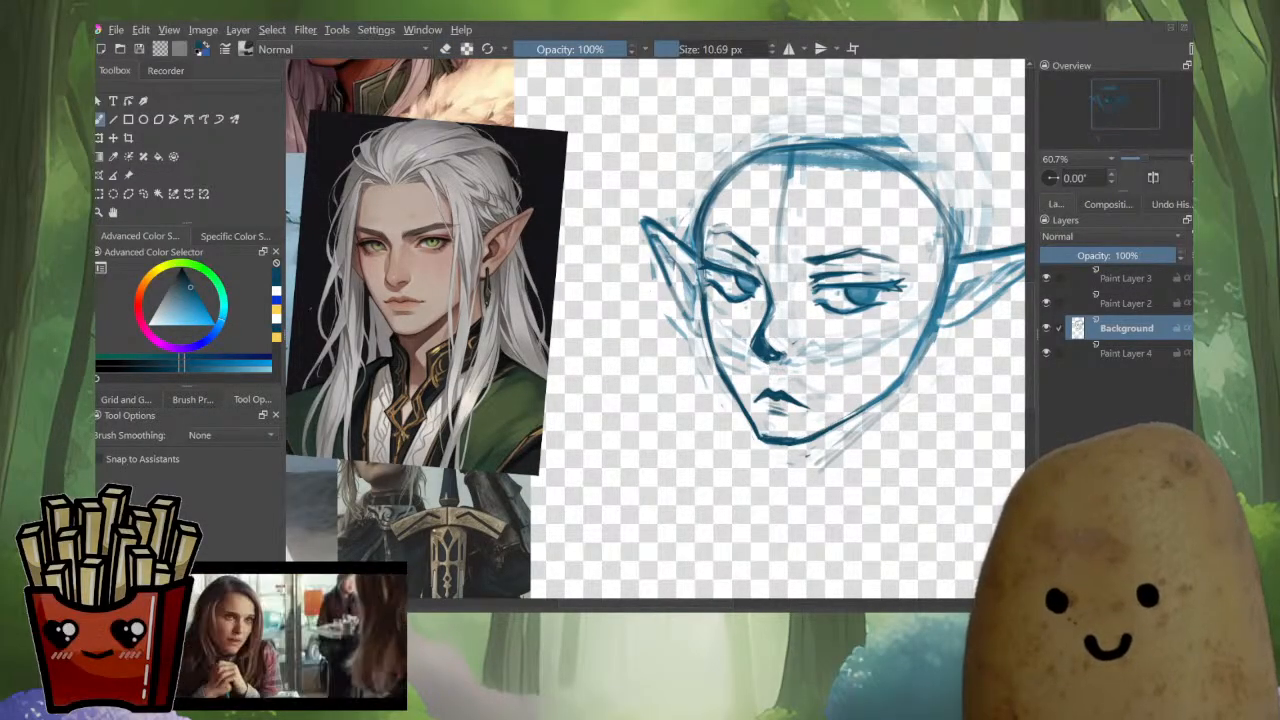
pyautogui.moveTo(762, 358); pyautogui.dragTo(775, 361)
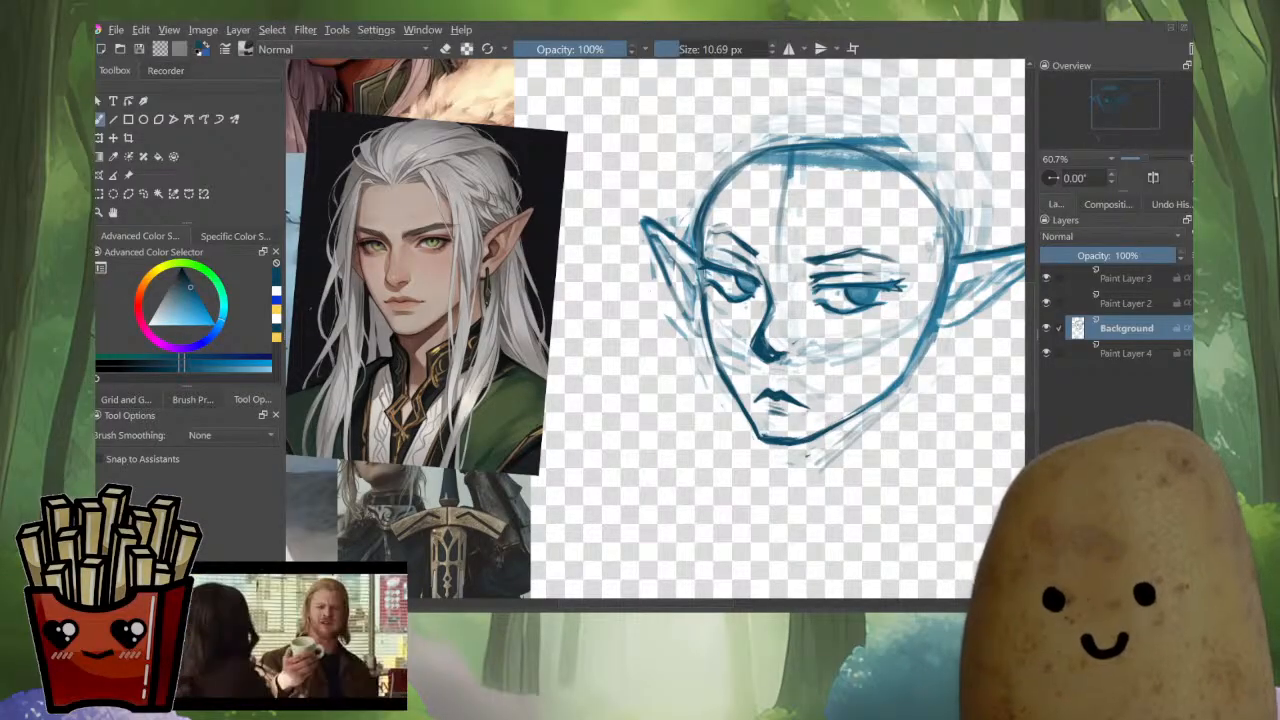
pyautogui.press('e')
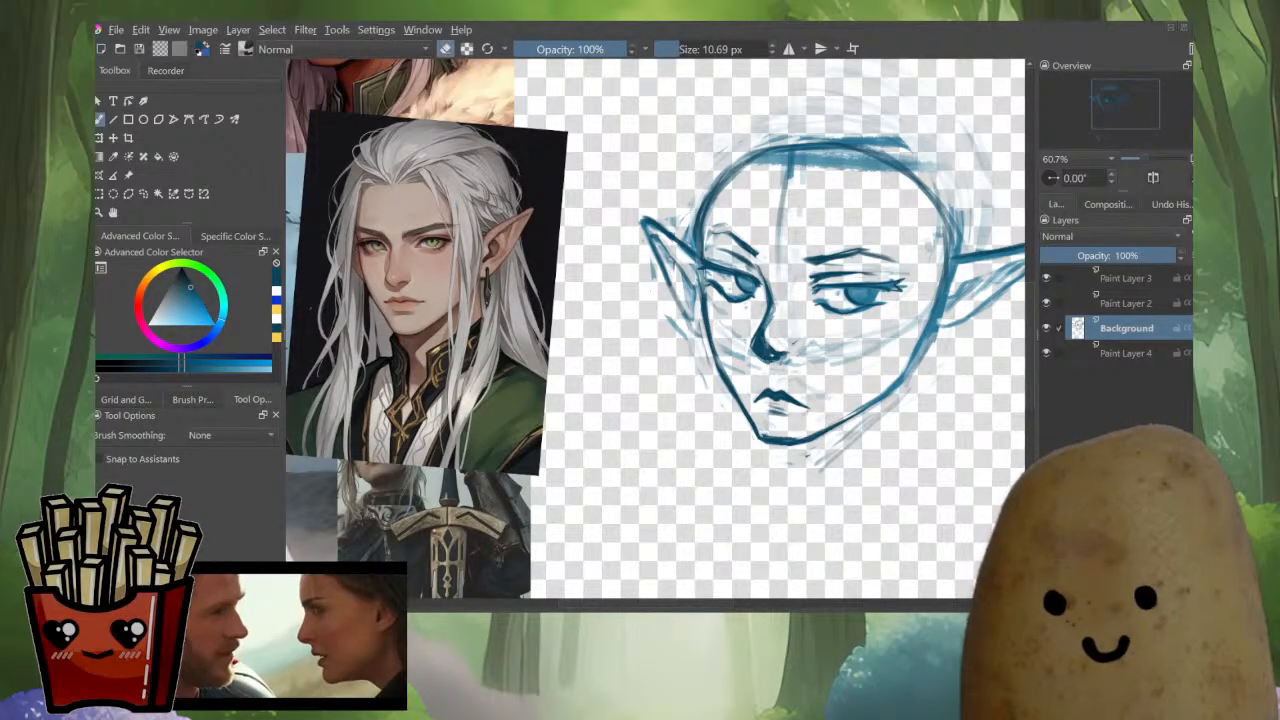
pyautogui.press('e')
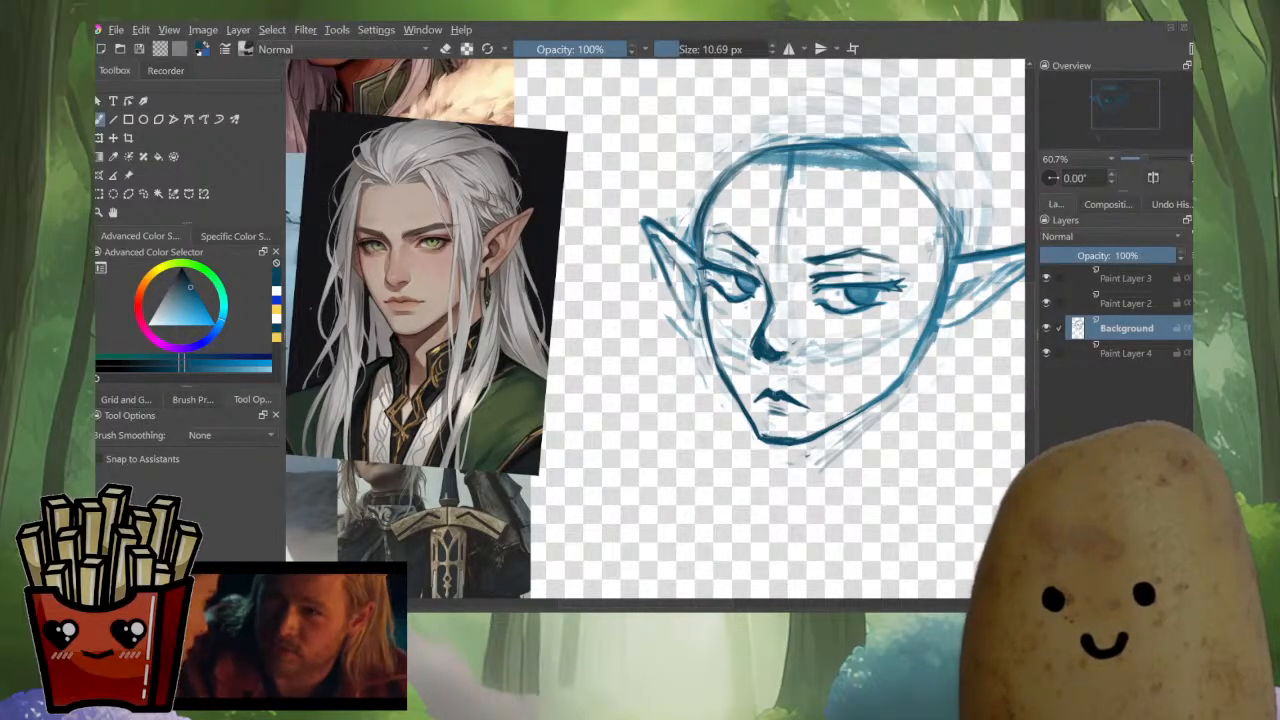
# Examine the face sketch mirrored and at several zoom levels beside the white-haired elf reference, checking the proportions.
pyautogui.press('m')
pyautogui.press('m')
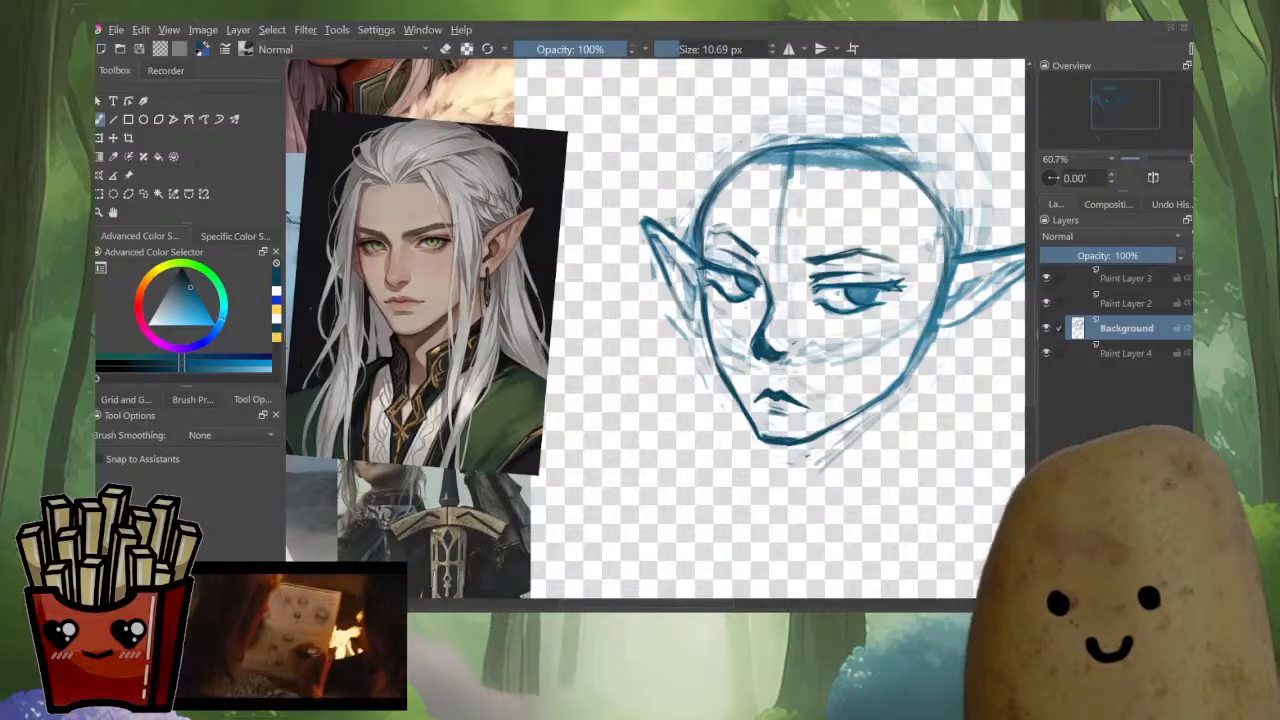
pyautogui.moveTo(800, 300); pyautogui.dragTo(742, 320)
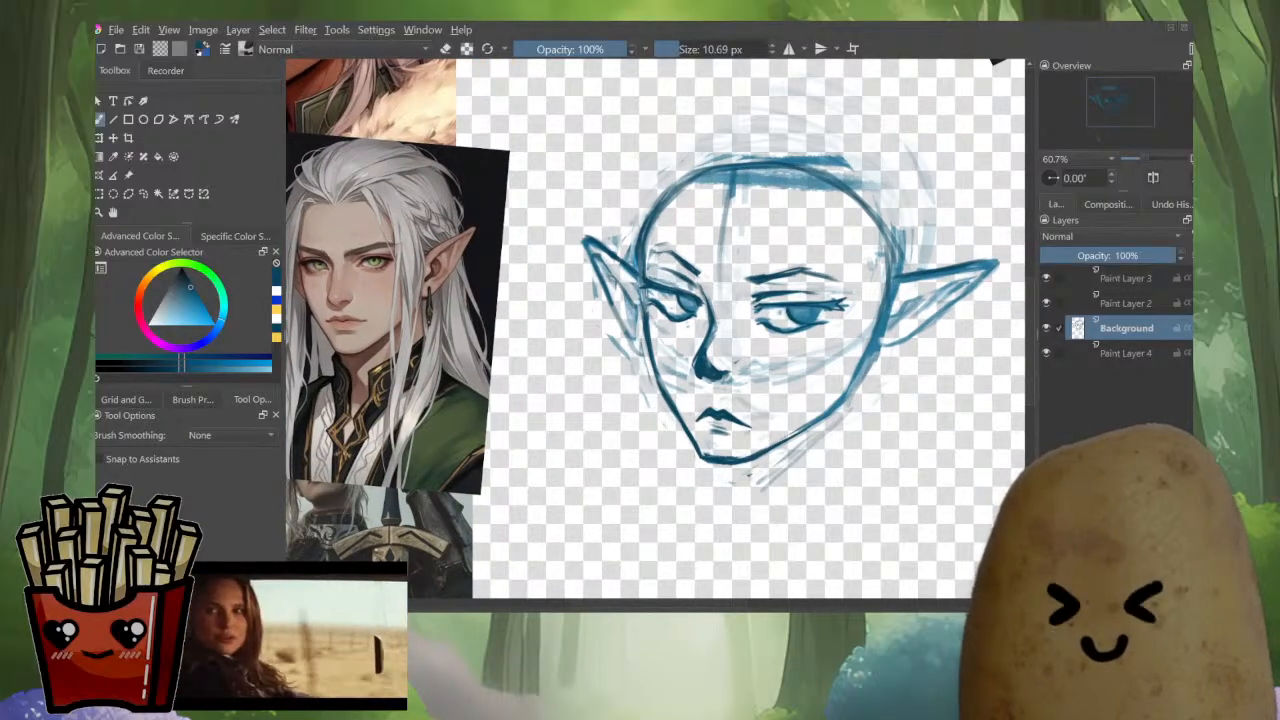
pyautogui.scroll(-2, 737, 387)
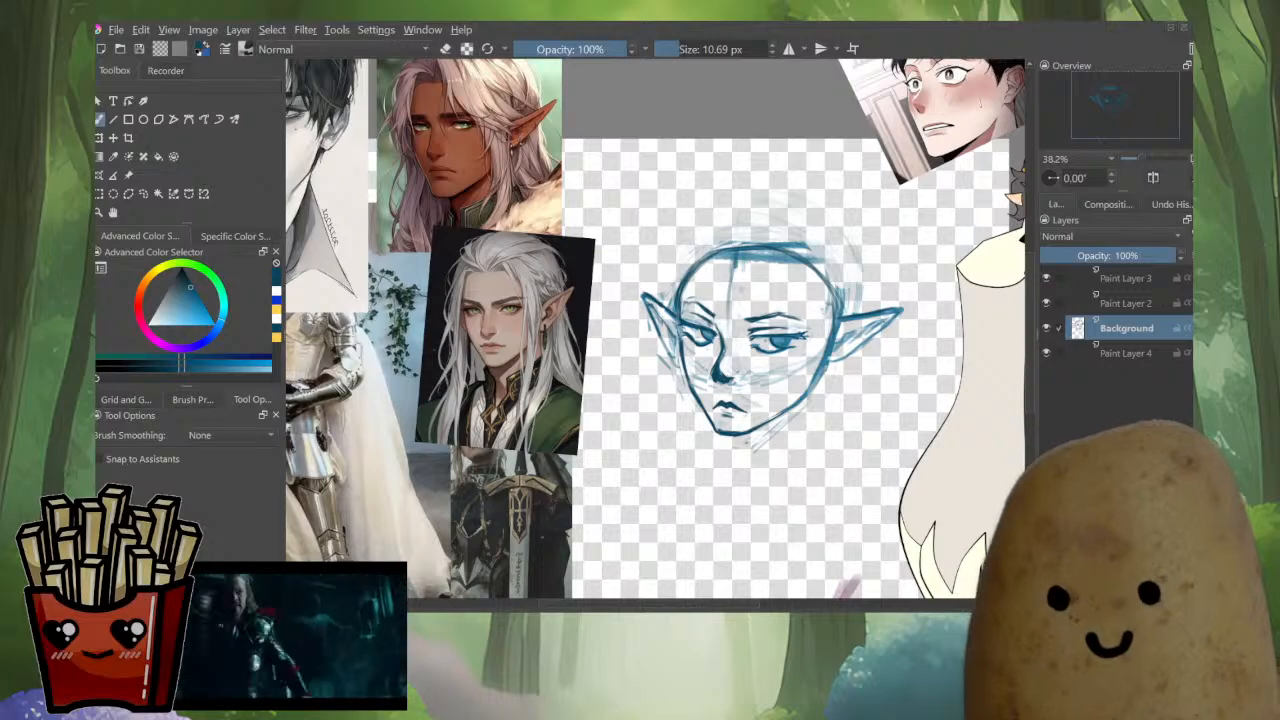
pyautogui.scroll(3, 710, 378)
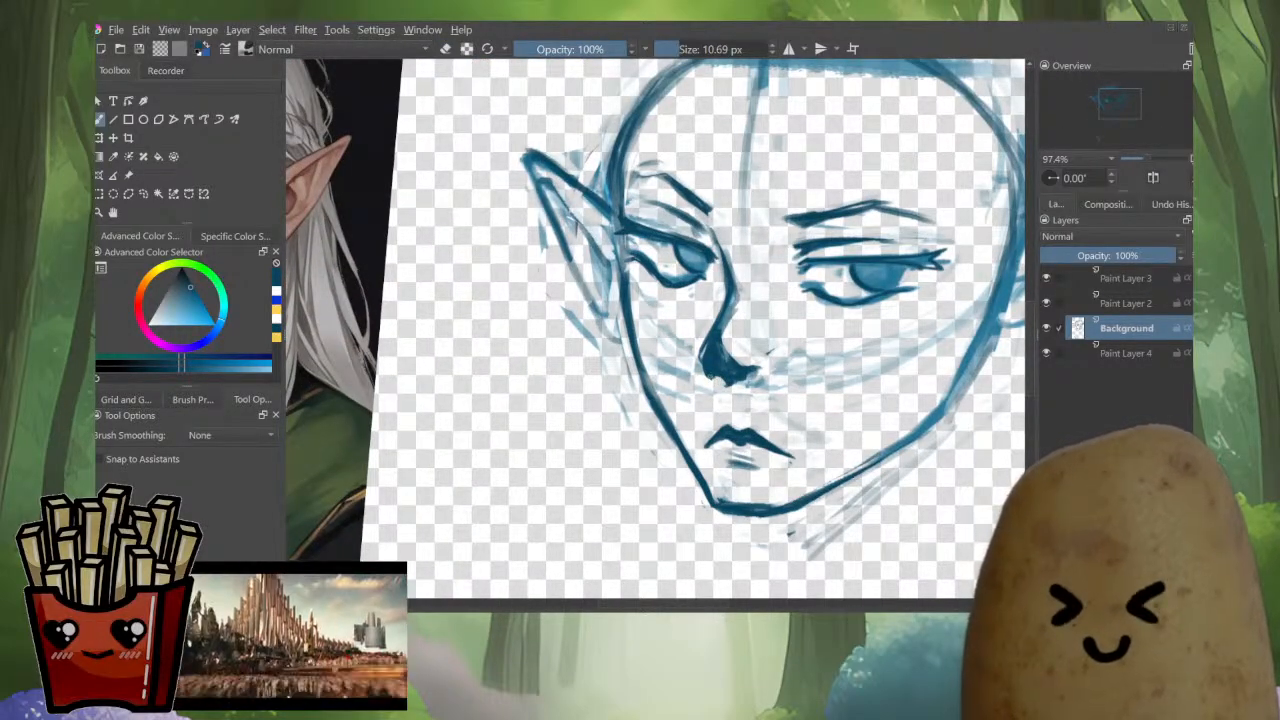
pyautogui.scroll(-2, 710, 330)
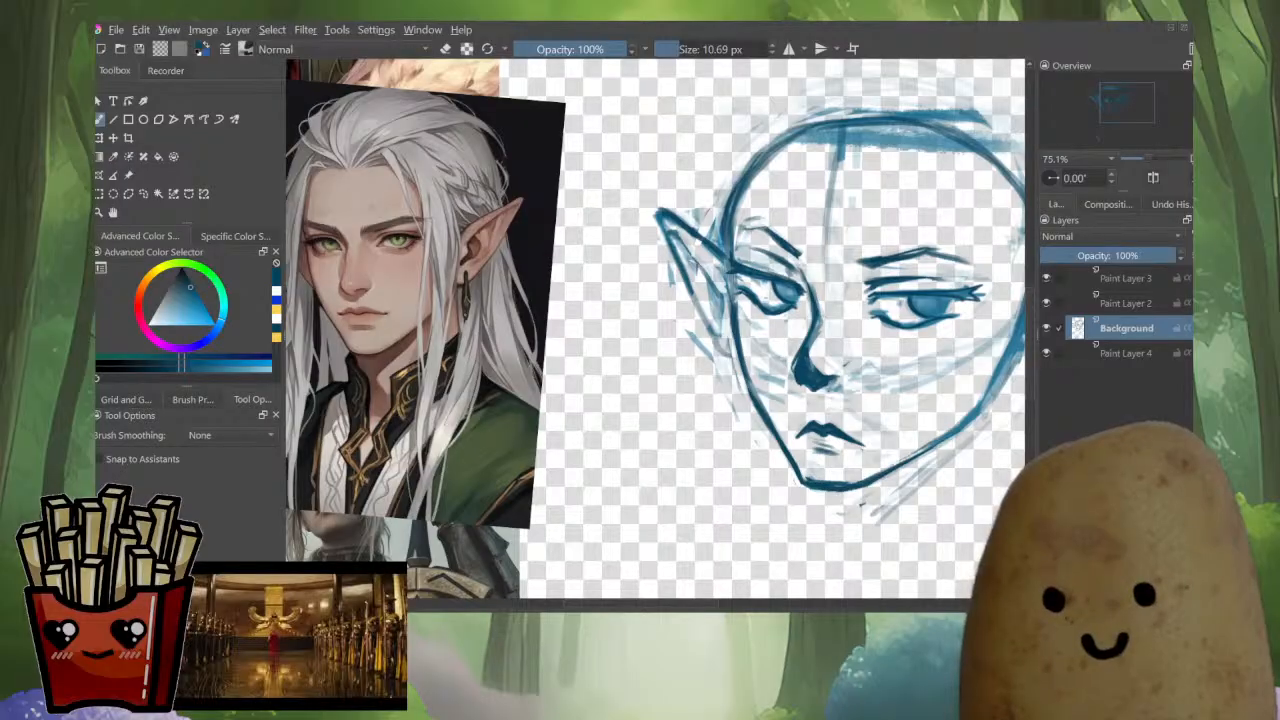
pyautogui.scroll(1, 870, 360)
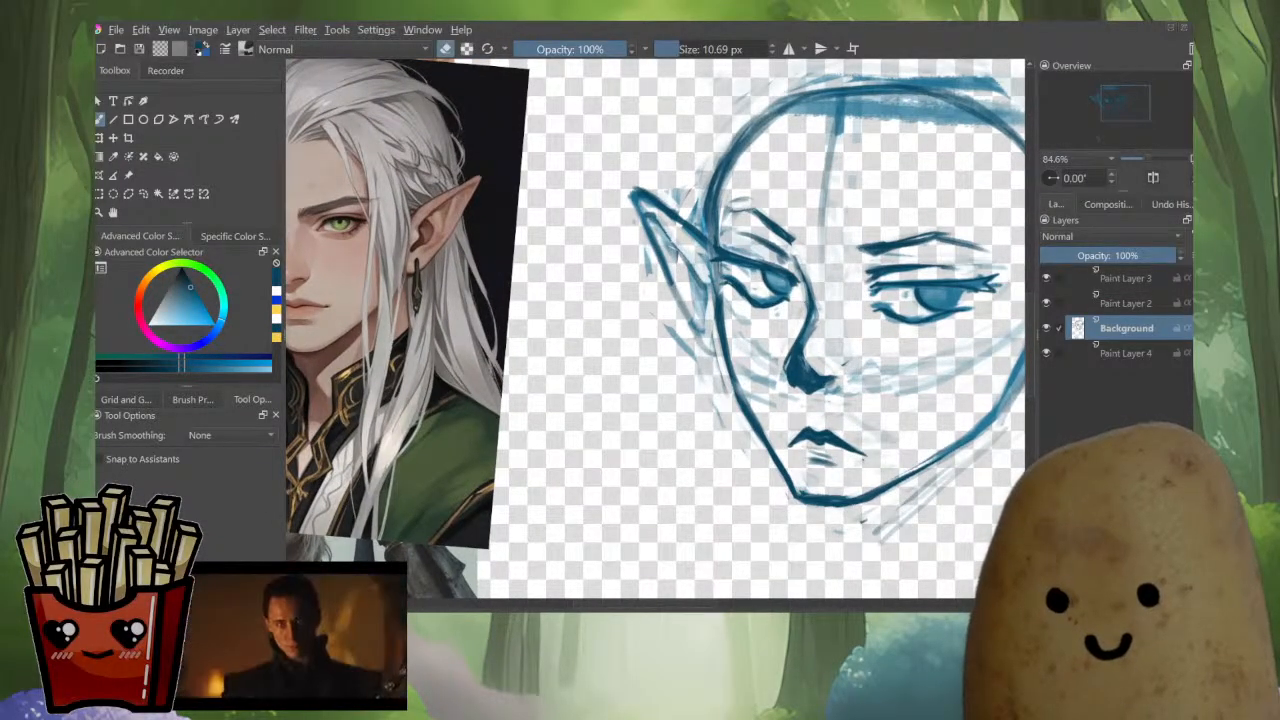
pyautogui.scroll(-1, 925, 240)
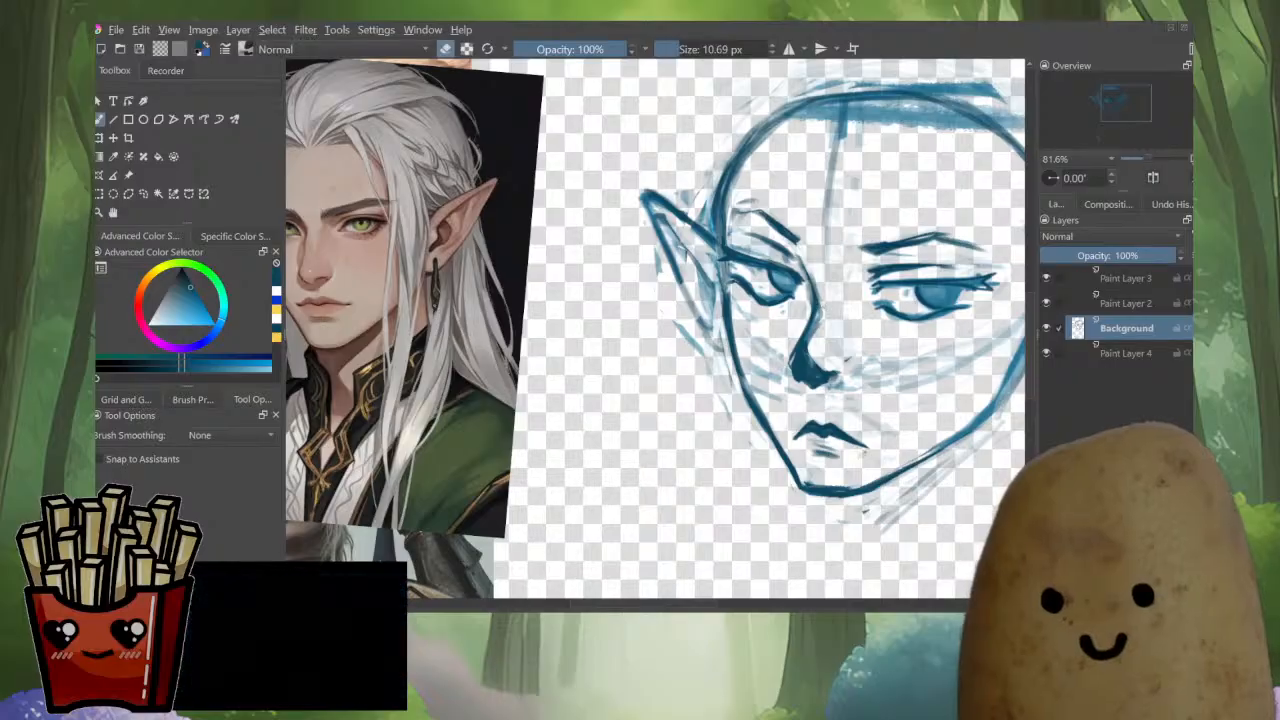
# Reshape the nose bridge and the dark shape at its tip, alternating between brush and eraser at 10.69 px.
pyautogui.press('e')
pyautogui.press('e')
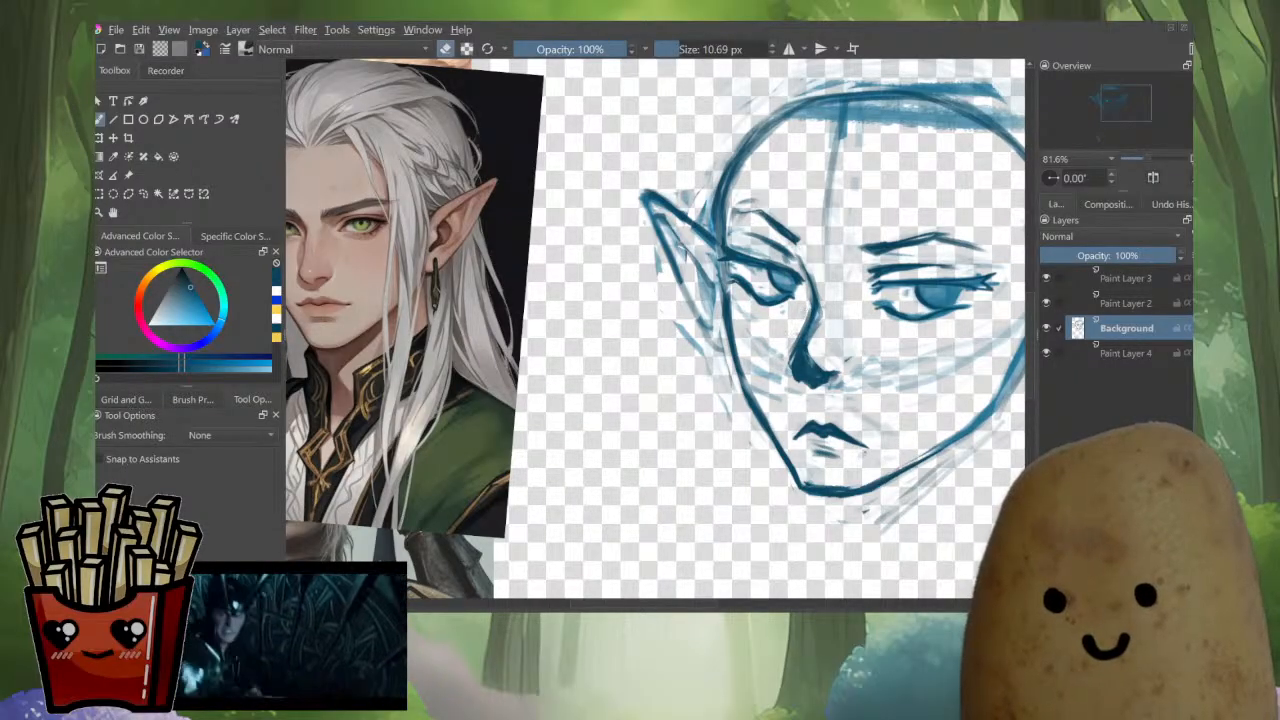
pyautogui.press('e')
pyautogui.moveTo(801, 330)
pyautogui.mouseDown()
pyautogui.moveTo(795, 380)
pyautogui.moveTo(808, 387)
pyautogui.mouseUp()
pyautogui.press('e')
pyautogui.press('e')
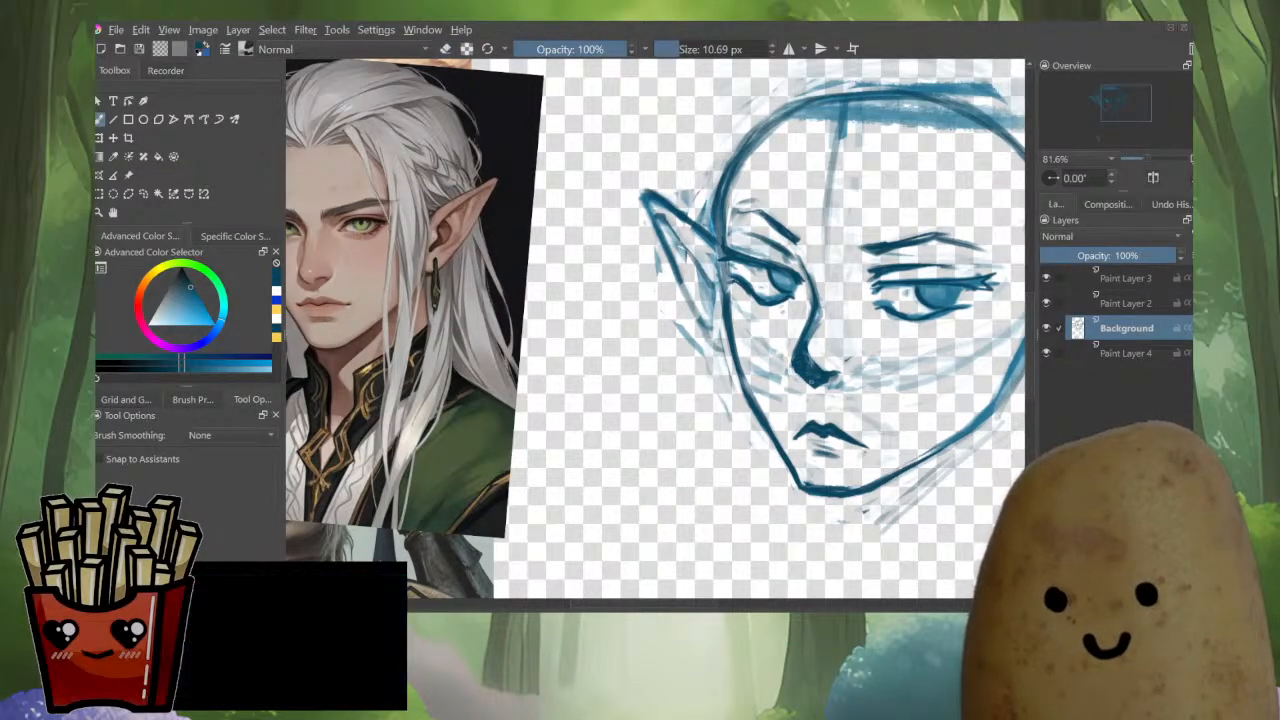
pyautogui.press('e')
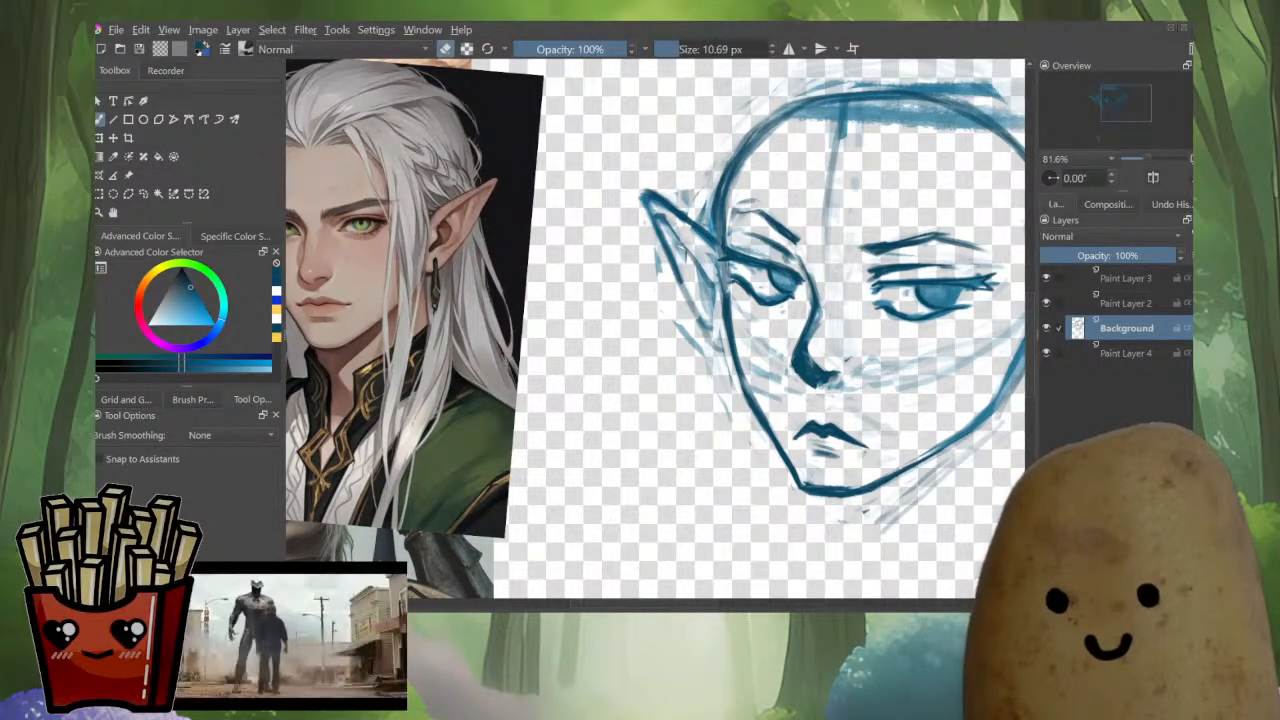
pyautogui.moveTo(820, 378); pyautogui.dragTo(838, 385)
pyautogui.press('e')
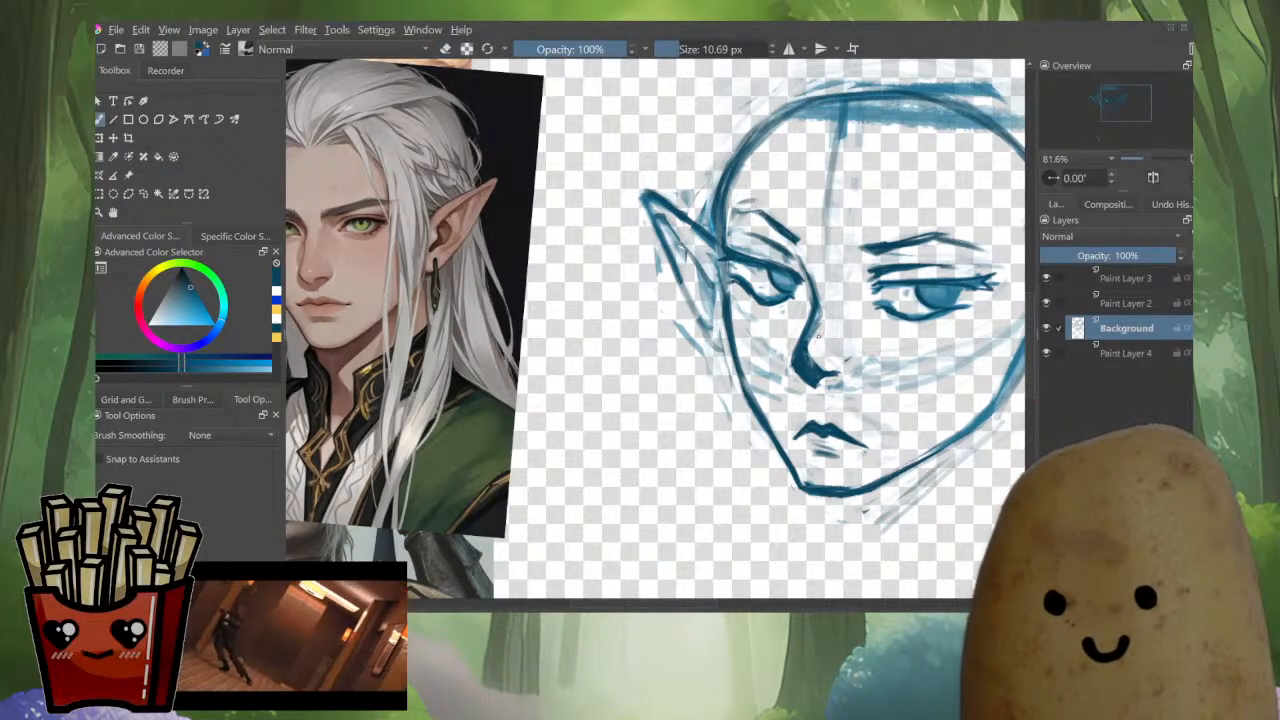
# Redraw the line from the nose bridge to the tip and slim the tip's dark shape with a 25.63 px eraser.
pyautogui.moveTo(820, 291)
pyautogui.mouseDown()
pyautogui.moveTo(816, 333)
pyautogui.moveTo(824, 288)
pyautogui.moveTo(808, 366)
pyautogui.mouseUp()
pyautogui.press('e')
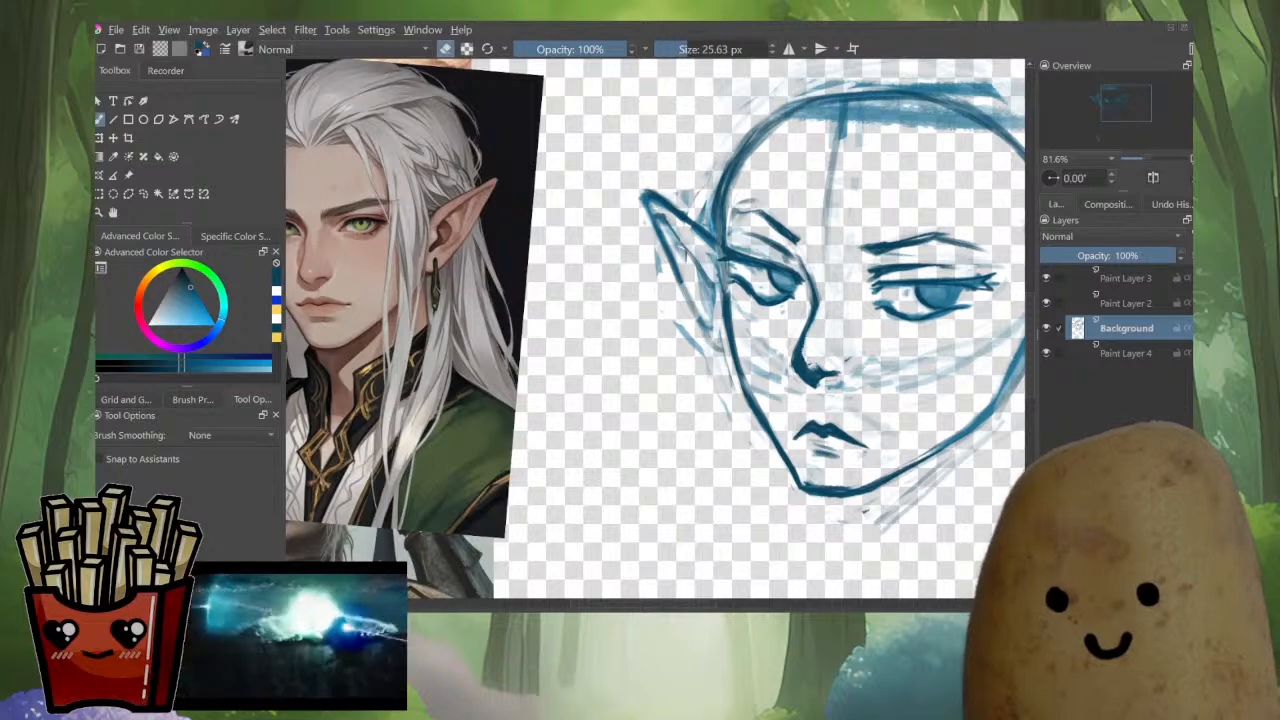
pyautogui.moveTo(822, 318); pyautogui.dragTo(806, 358)
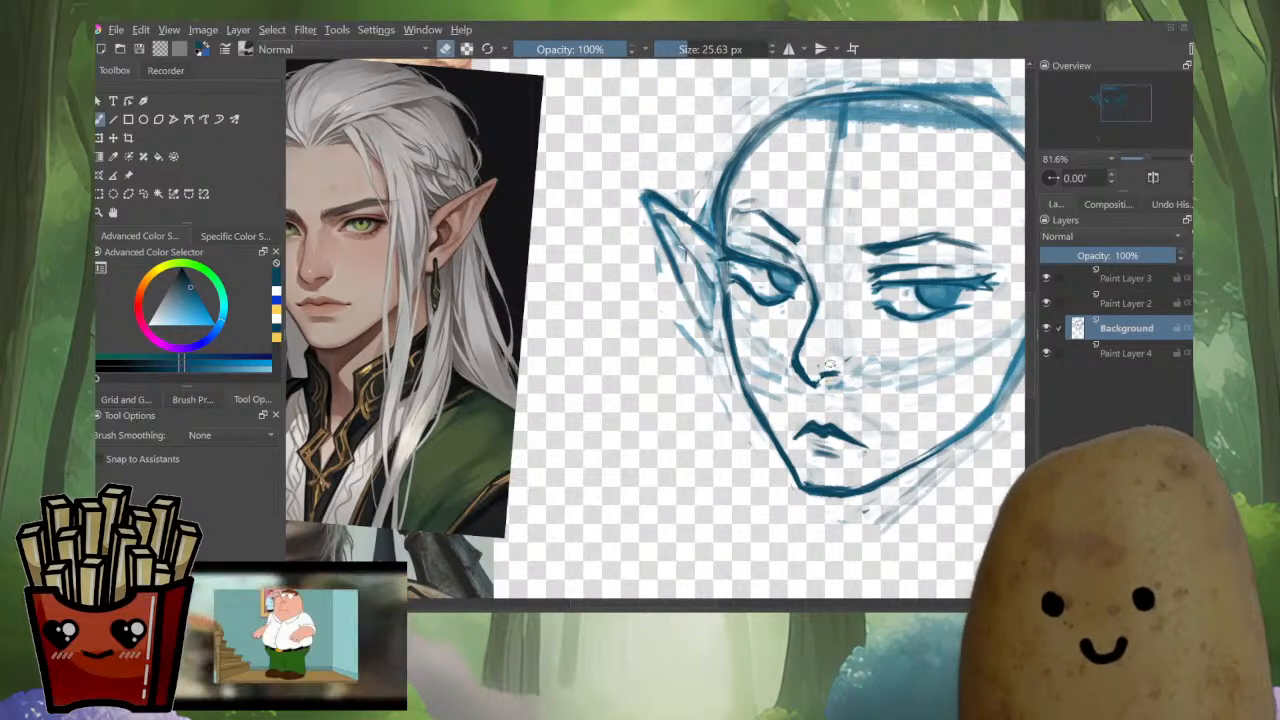
# Reduce the brush to 10.65 px and redraw the short underside stroke of the nose.
pyautogui.press('[')
pyautogui.press('[')
pyautogui.press('[')
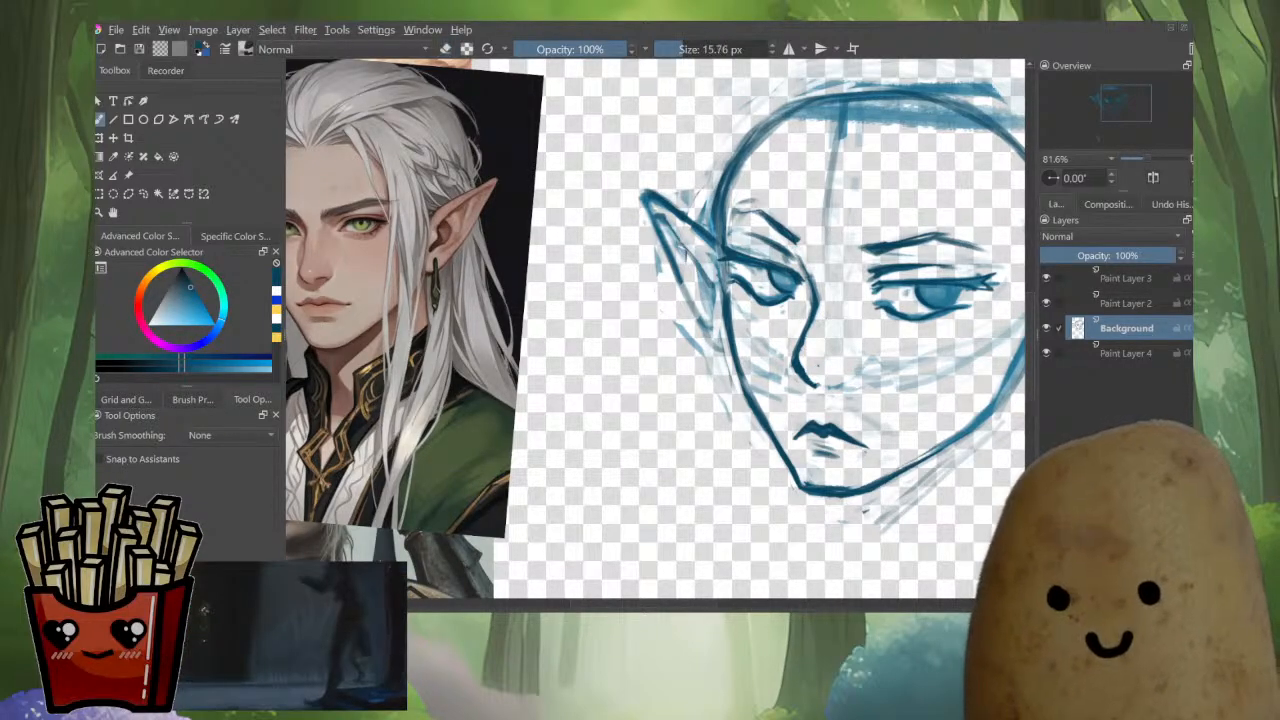
pyautogui.press('[')
pyautogui.press('[')
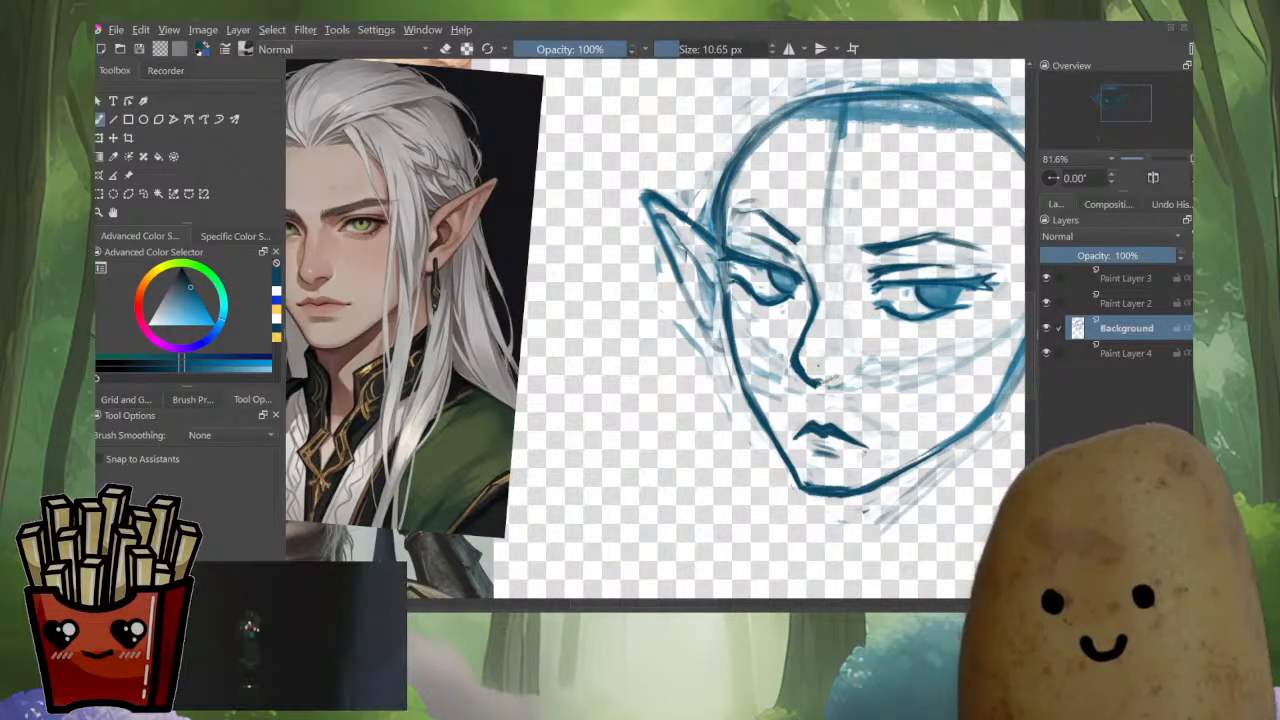
# Add light shading strokes along the side of the nose with a 5.07 px brush.
pyautogui.scroll(-4, 850, 388)
pyautogui.moveTo(865, 330); pyautogui.dragTo(769, 346)
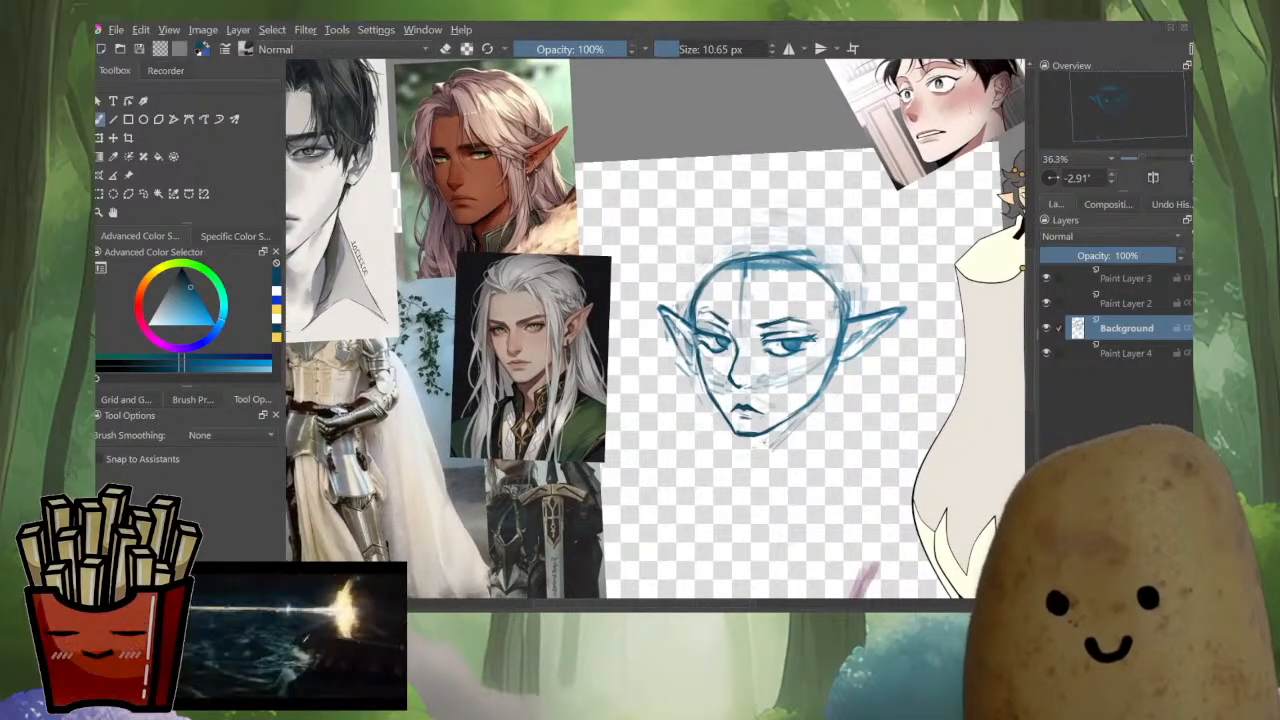
pyautogui.scroll(2, 570, 310)
pyautogui.moveTo(839, 375); pyautogui.dragTo(809, 392)
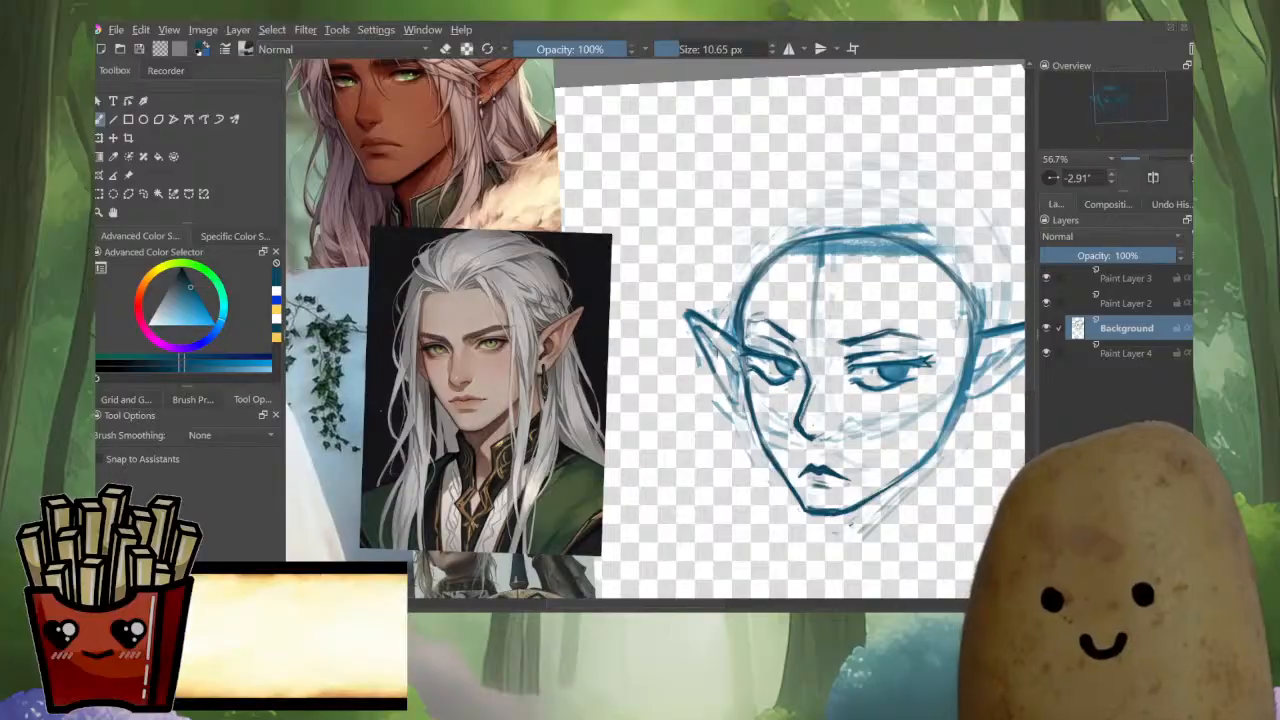
pyautogui.click(673, 49)
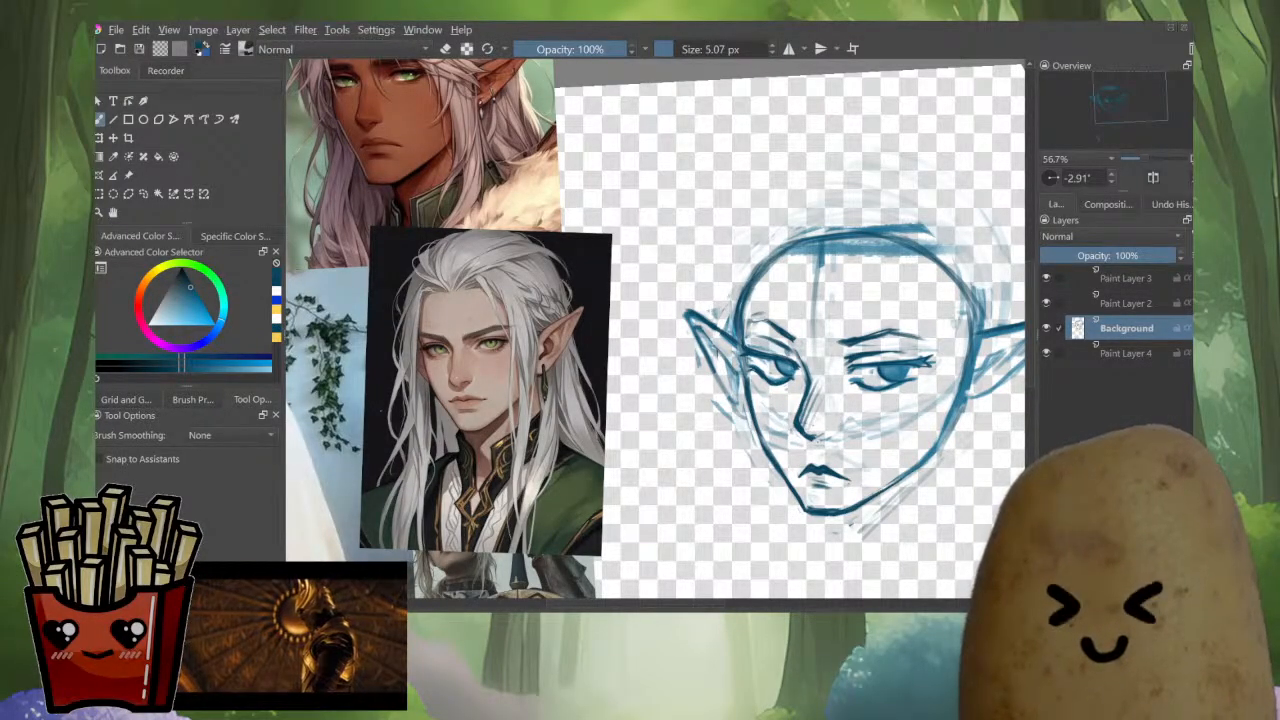
pyautogui.press('e')
pyautogui.press('e')
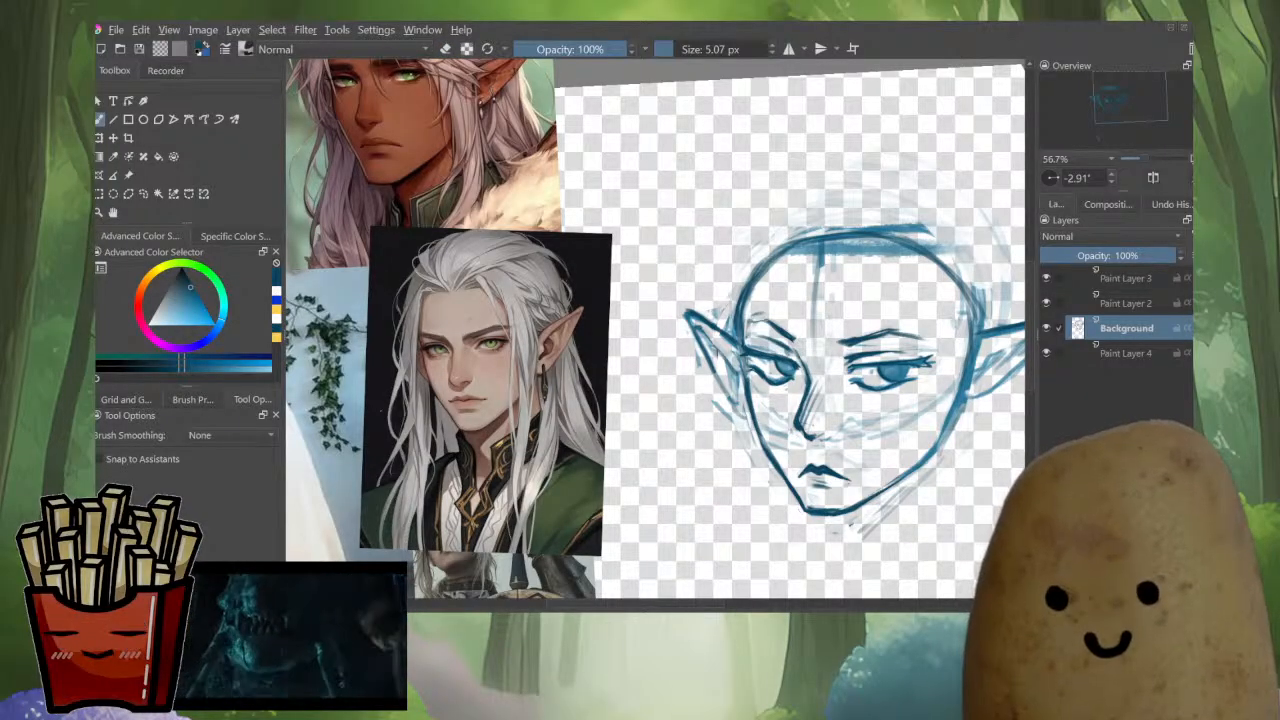
# Set the brush size to 10.96 px, darken the nostril, and trim the nose base with the eraser.
pyautogui.click(679, 49)
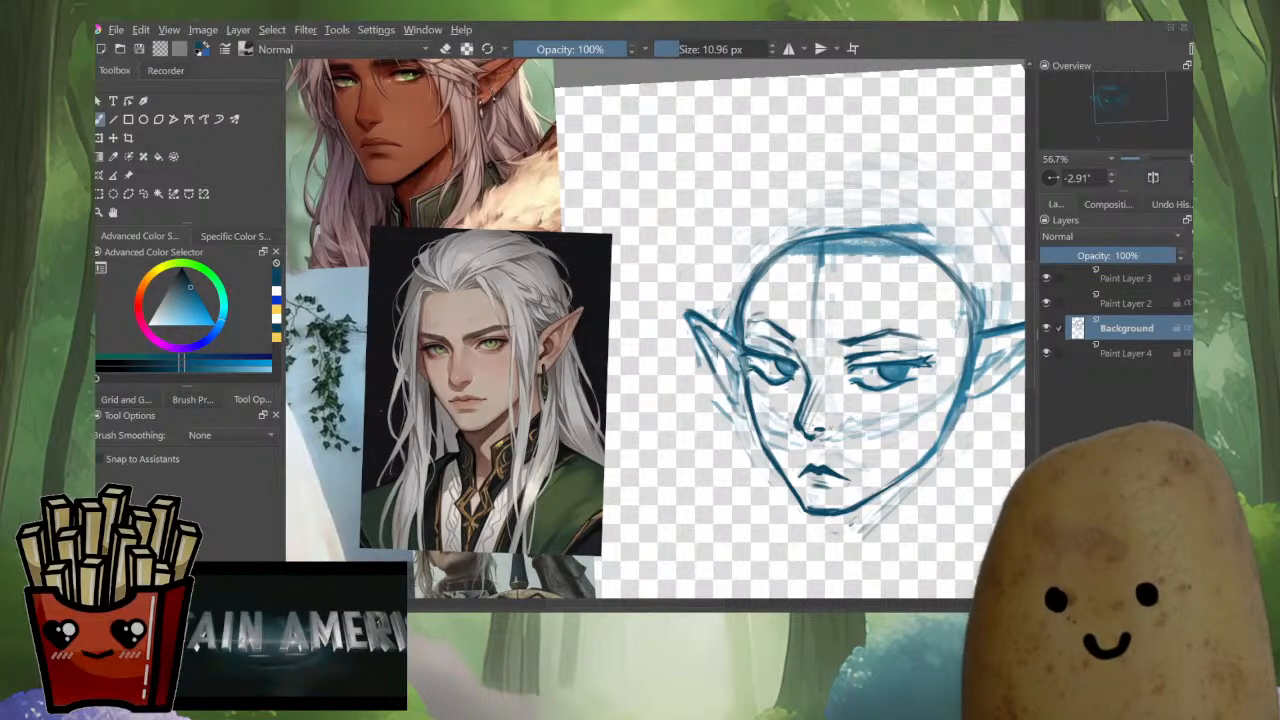
pyautogui.press('e')
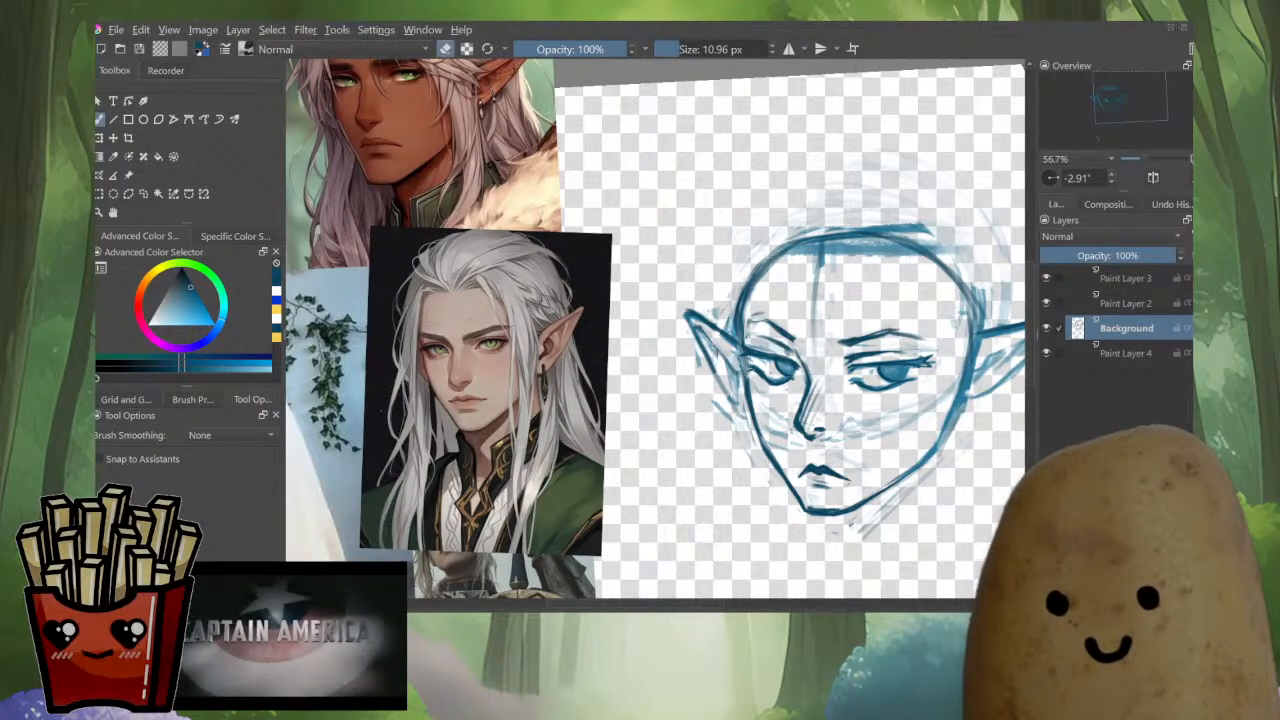
pyautogui.press('-')
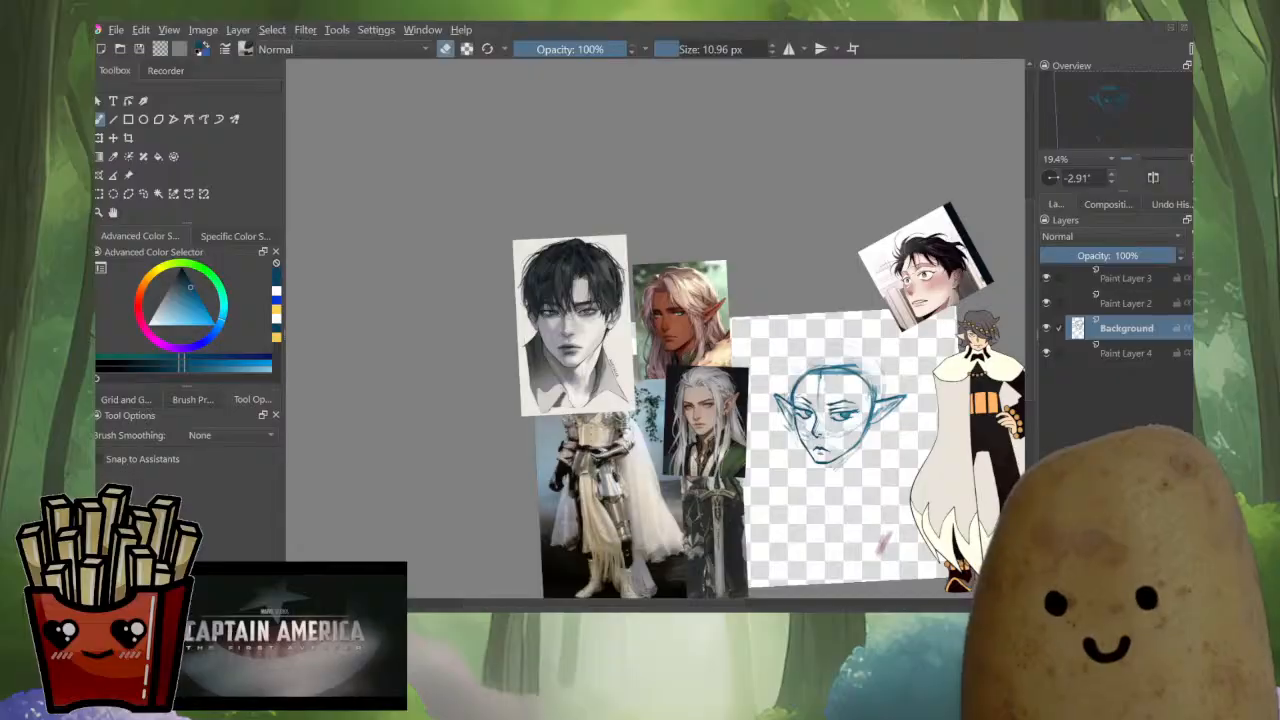
pyautogui.scroll(4, 809, 450)
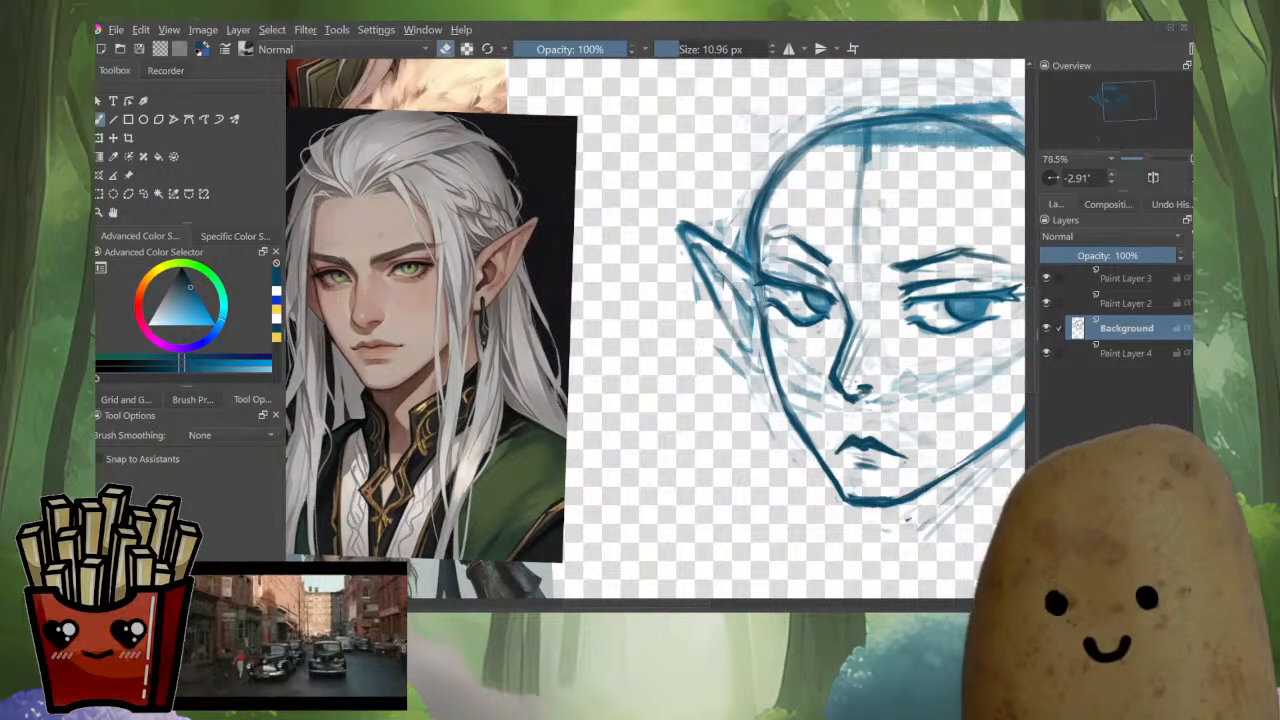
pyautogui.moveTo(859, 391)
pyautogui.mouseDown()
pyautogui.moveTo(870, 392)
pyautogui.moveTo(850, 398)
pyautogui.mouseUp()
pyautogui.press('e')
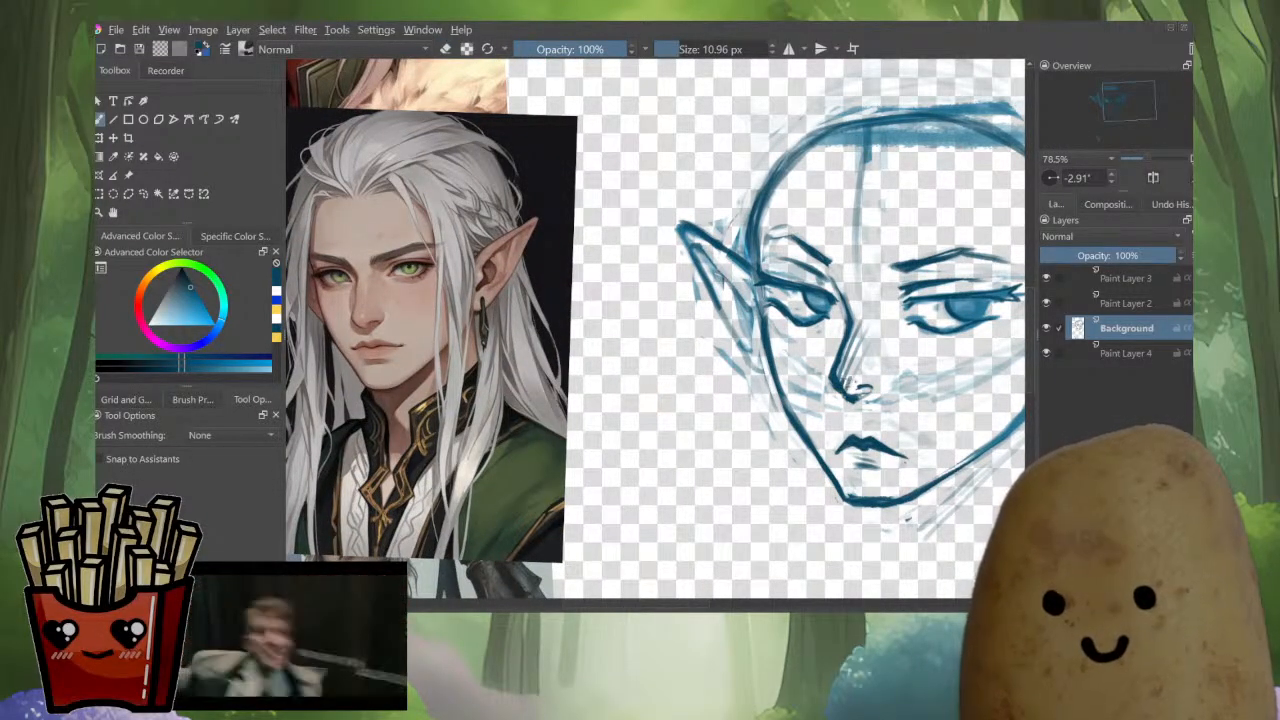
# Thin the far-side forehead outline with an 18.21 px eraser and redraw its edge down to the temple.
pyautogui.press('-')
pyautogui.press('-')
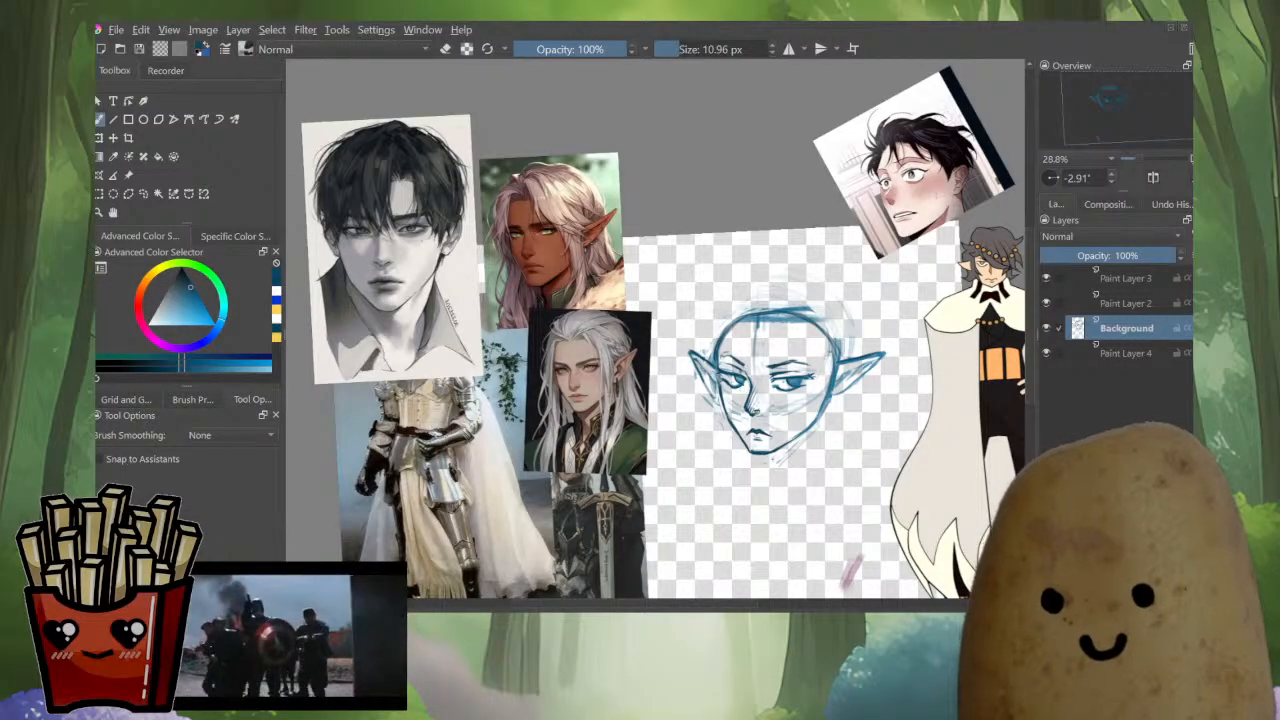
pyautogui.scroll(3, 776, 402)
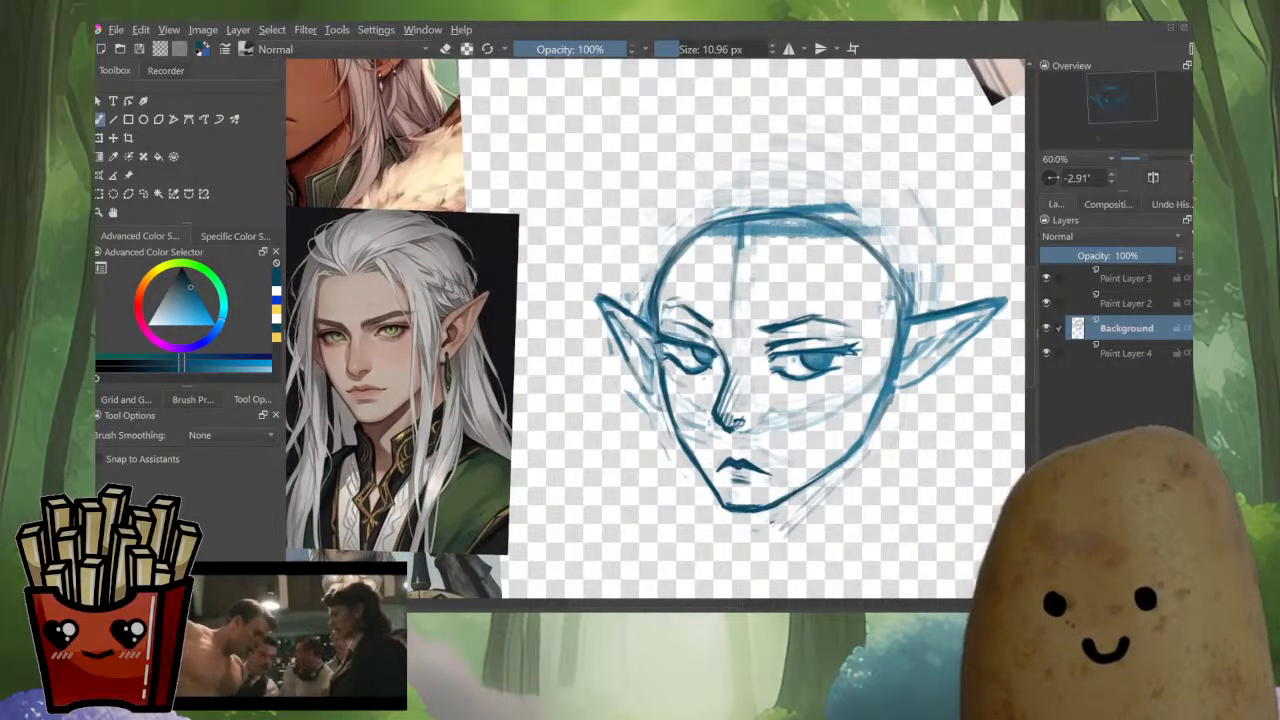
pyautogui.press('e')
pyautogui.moveTo(645, 324)
pyautogui.mouseDown()
pyautogui.moveTo(660, 264)
pyautogui.moveTo(706, 216)
pyautogui.moveTo(640, 318)
pyautogui.moveTo(624, 296)
pyautogui.mouseUp()
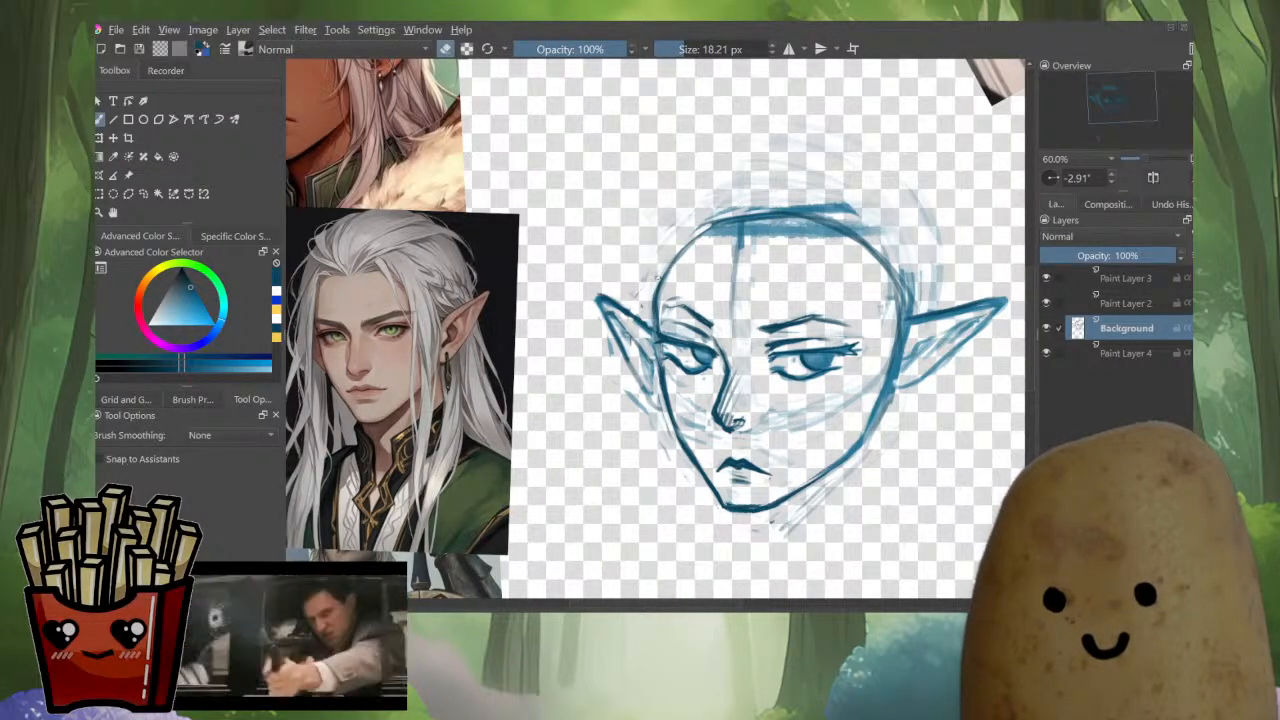
pyautogui.moveTo(698, 236)
pyautogui.mouseDown()
pyautogui.moveTo(762, 230)
pyautogui.moveTo(686, 245)
pyautogui.moveTo(660, 283)
pyautogui.mouseUp()
pyautogui.press('e')
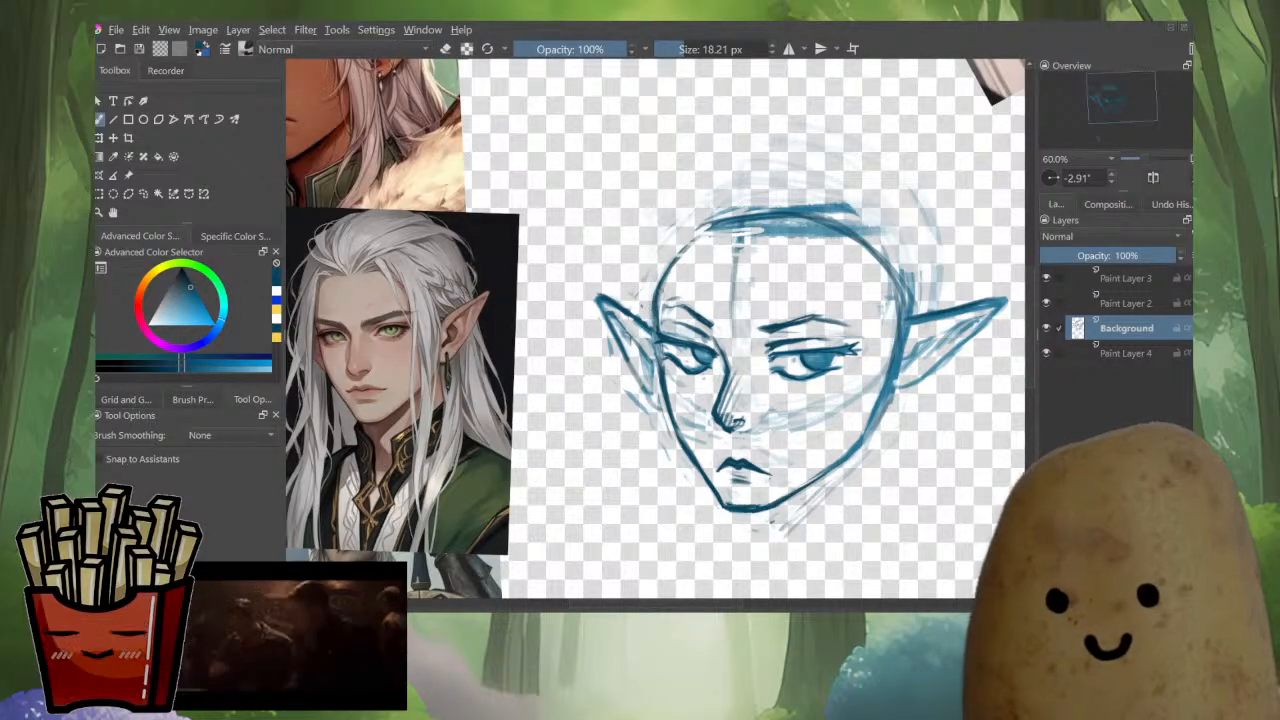
pyautogui.moveTo(670, 258); pyautogui.dragTo(652, 322)
pyautogui.press('e')
# Draw a nearly horizontal hairline across the forehead from the far temple to the near side at 18.21 px.
pyautogui.moveTo(665, 267)
pyautogui.mouseDown()
pyautogui.moveTo(651, 321)
pyautogui.moveTo(678, 267)
pyautogui.moveTo(784, 256)
pyautogui.mouseUp()
pyautogui.press('e')
pyautogui.moveTo(684, 253); pyautogui.dragTo(824, 251)
pyautogui.moveTo(688, 250)
pyautogui.mouseDown()
pyautogui.moveTo(732, 246)
pyautogui.moveTo(702, 252)
pyautogui.mouseUp()
pyautogui.moveTo(696, 252)
pyautogui.mouseDown()
pyautogui.moveTo(808, 246)
pyautogui.moveTo(728, 250)
pyautogui.mouseUp()
pyautogui.moveTo(722, 253); pyautogui.dragTo(878, 252)
pyautogui.moveTo(794, 251)
pyautogui.mouseDown()
pyautogui.moveTo(884, 256)
pyautogui.moveTo(872, 255)
pyautogui.mouseUp()
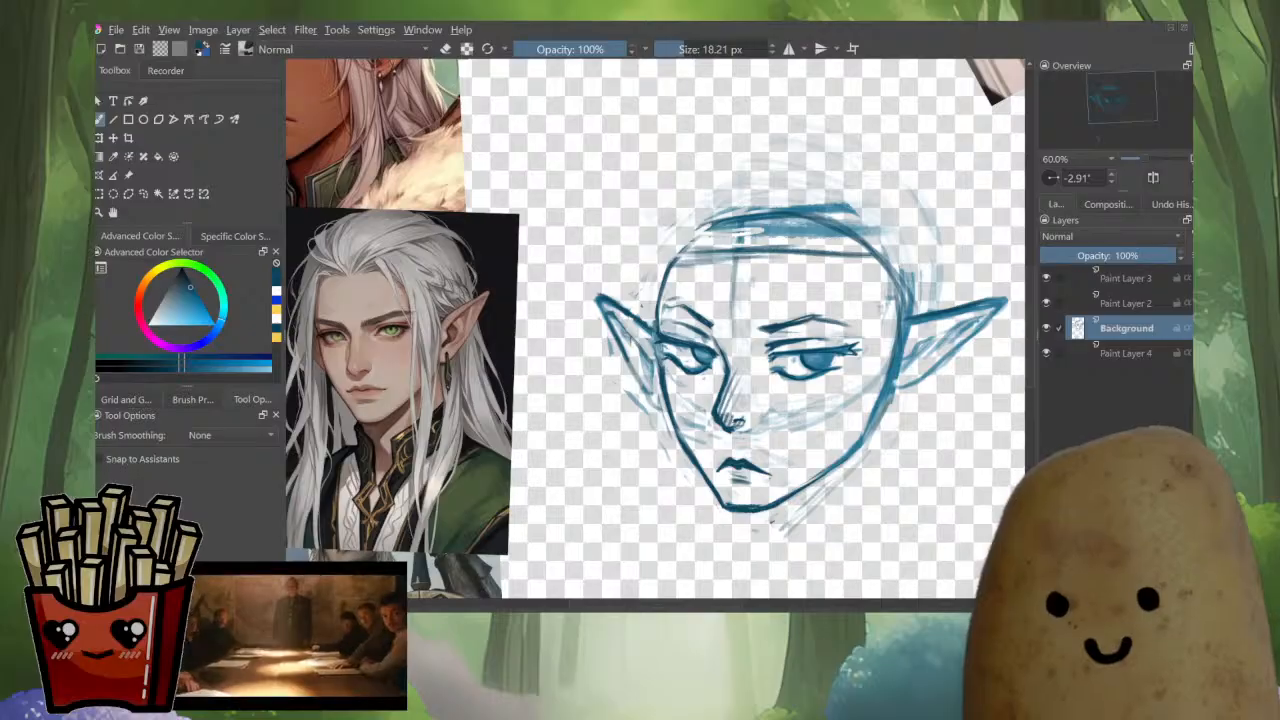
# Set the brush size to 10 px and redraw the near jawline from beside the ear toward the chin.
pyautogui.press('[')
pyautogui.press('[')
pyautogui.press('[')
pyautogui.press('[')
pyautogui.press('[')
pyautogui.press('[')
pyautogui.press('[')
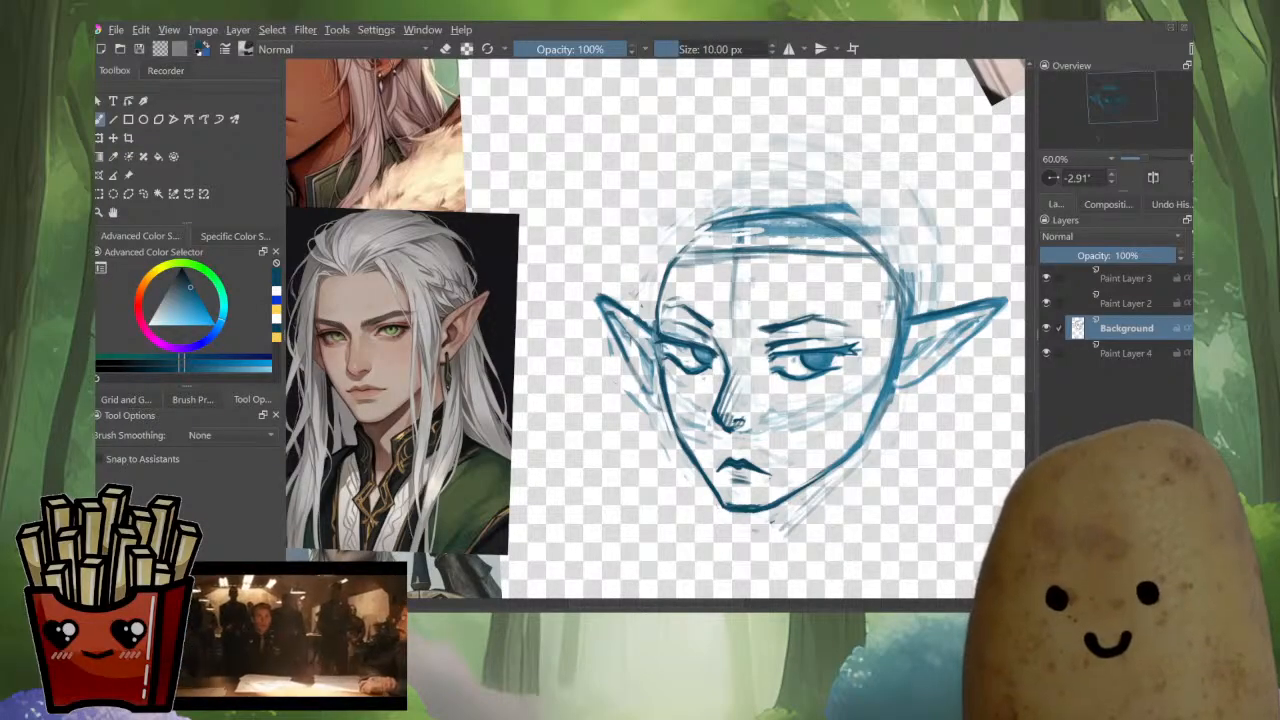
pyautogui.moveTo(895, 306)
pyautogui.mouseDown()
pyautogui.moveTo(864, 439)
pyautogui.moveTo(806, 486)
pyautogui.mouseUp()
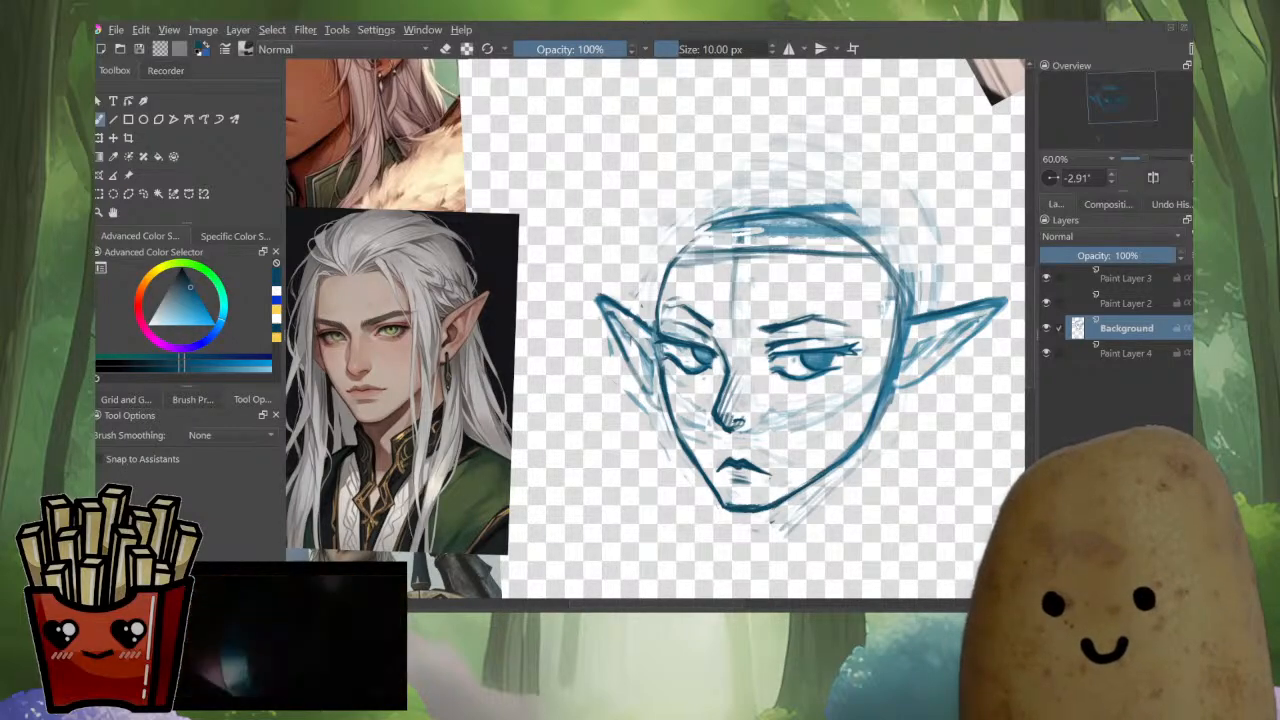
# Lasso the far-side cheek and jaw outline, mesh-transform it slightly inward at the chin, and clear the selection.
pyautogui.click(143, 194)
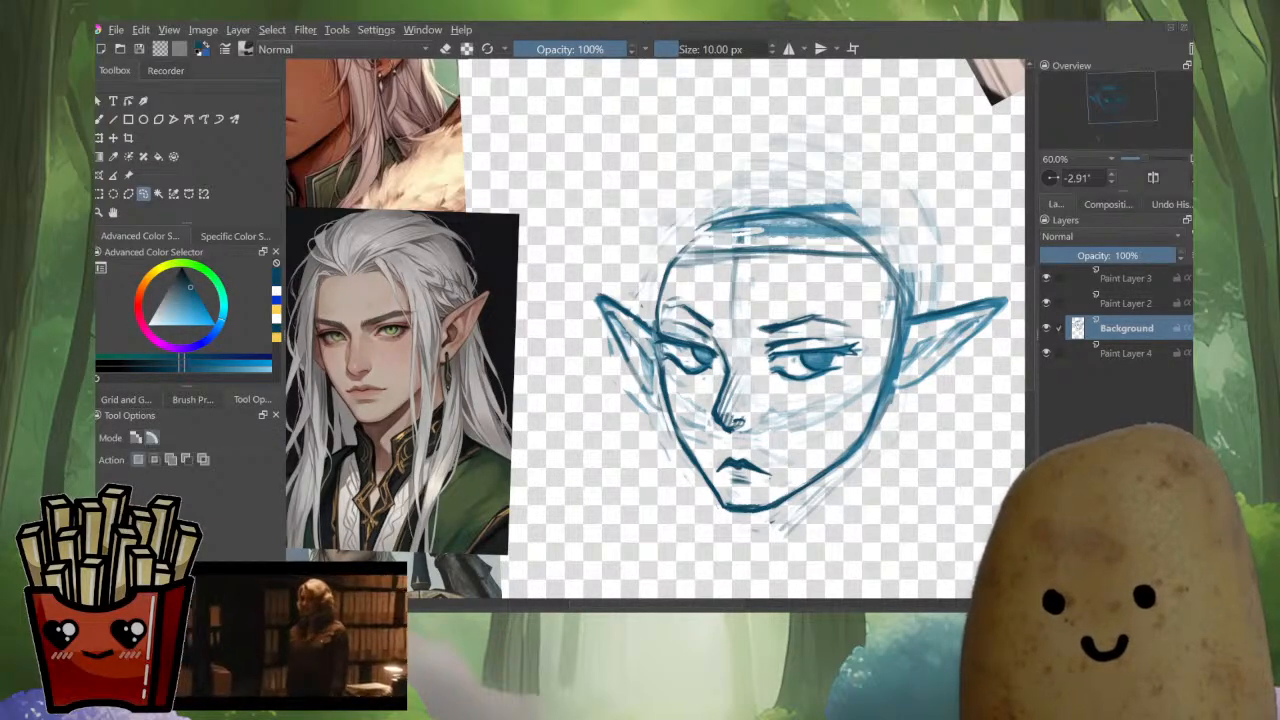
pyautogui.moveTo(724, 508)
pyautogui.mouseDown()
pyautogui.moveTo(694, 492)
pyautogui.moveTo(714, 476)
pyautogui.moveTo(724, 507)
pyautogui.mouseUp()
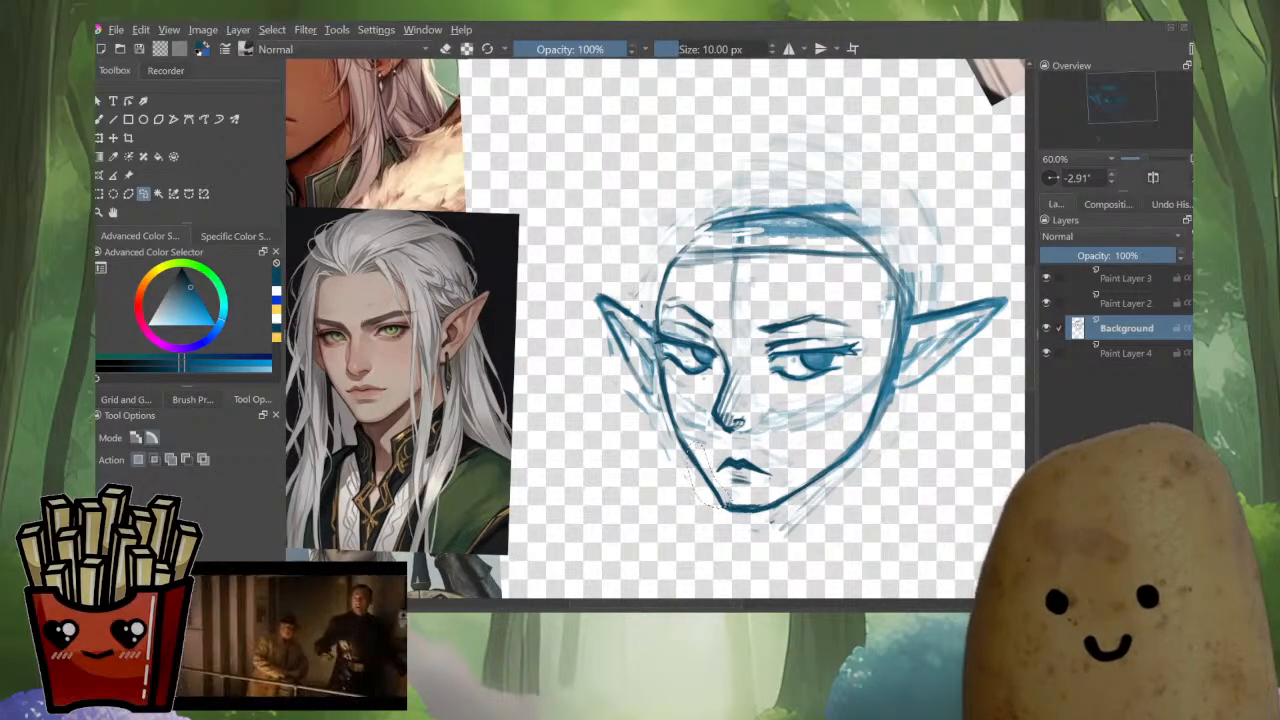
pyautogui.hotkey('ctrl', 't')
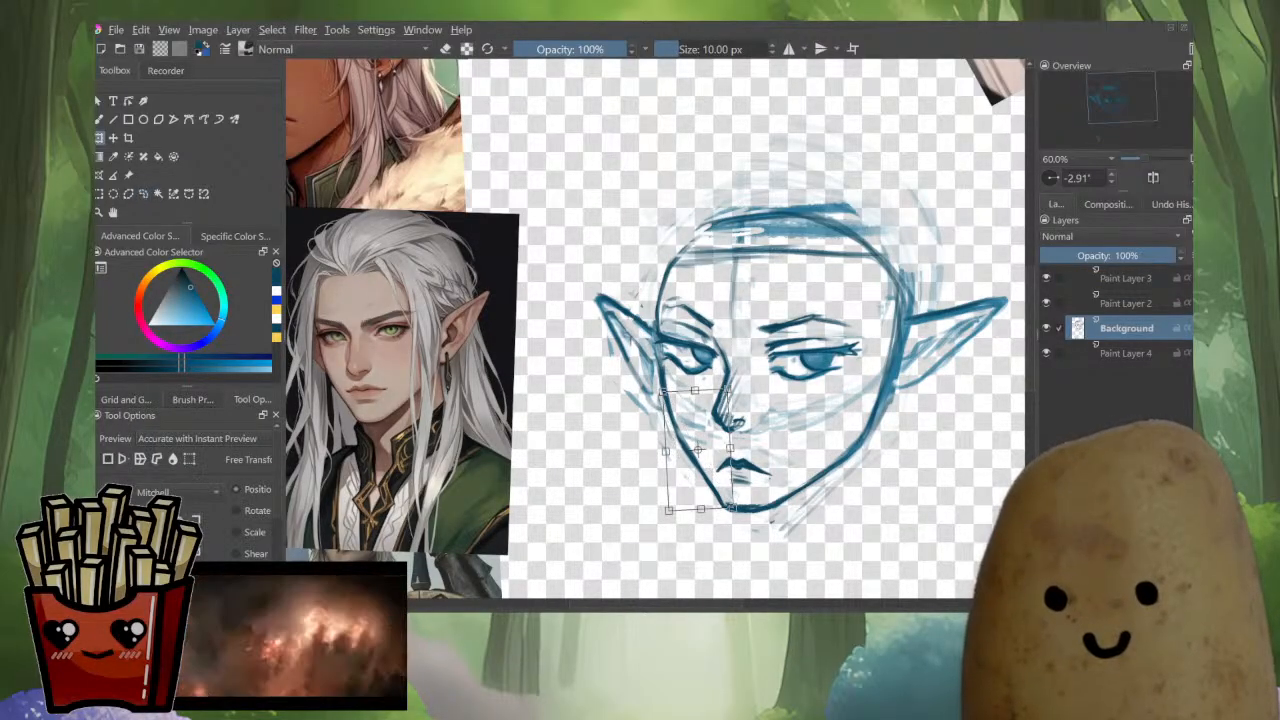
pyautogui.press('Return')
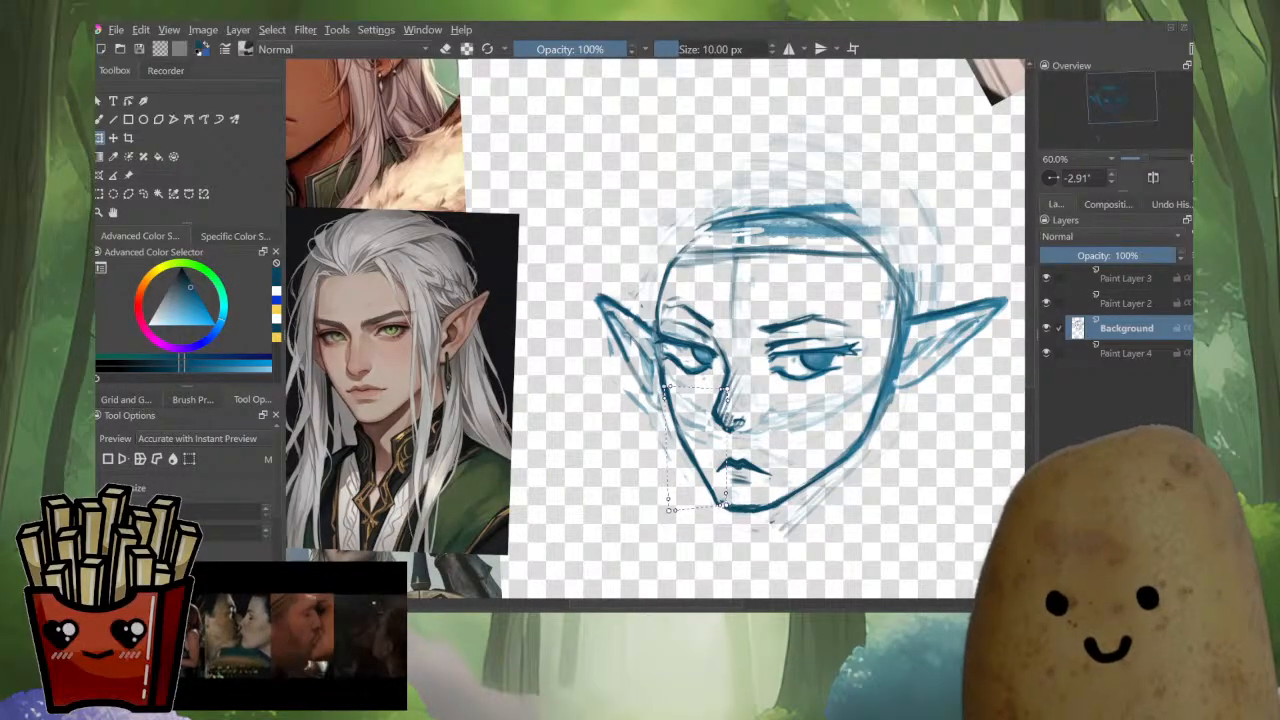
pyautogui.hotkey('ctrl', 'shift', 'a')
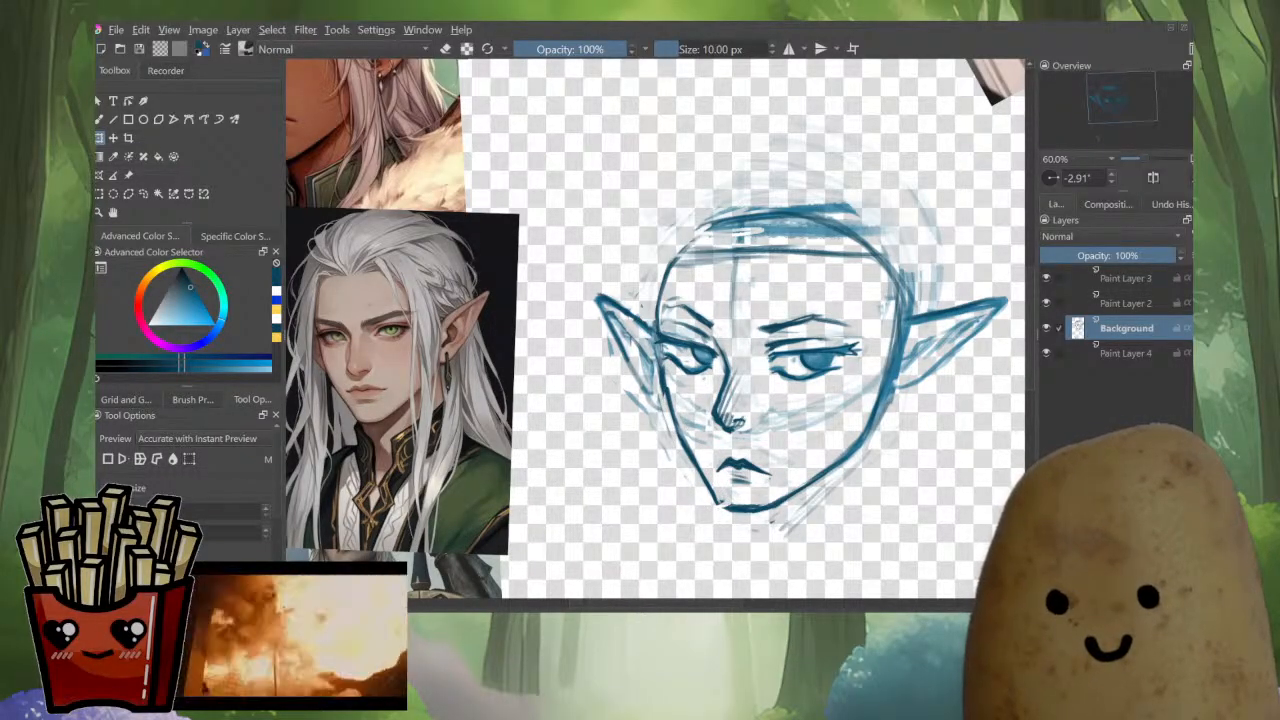
# Reconnect the jaw outline at the far corner of the chin with the 10 px brush.
pyautogui.press('b')
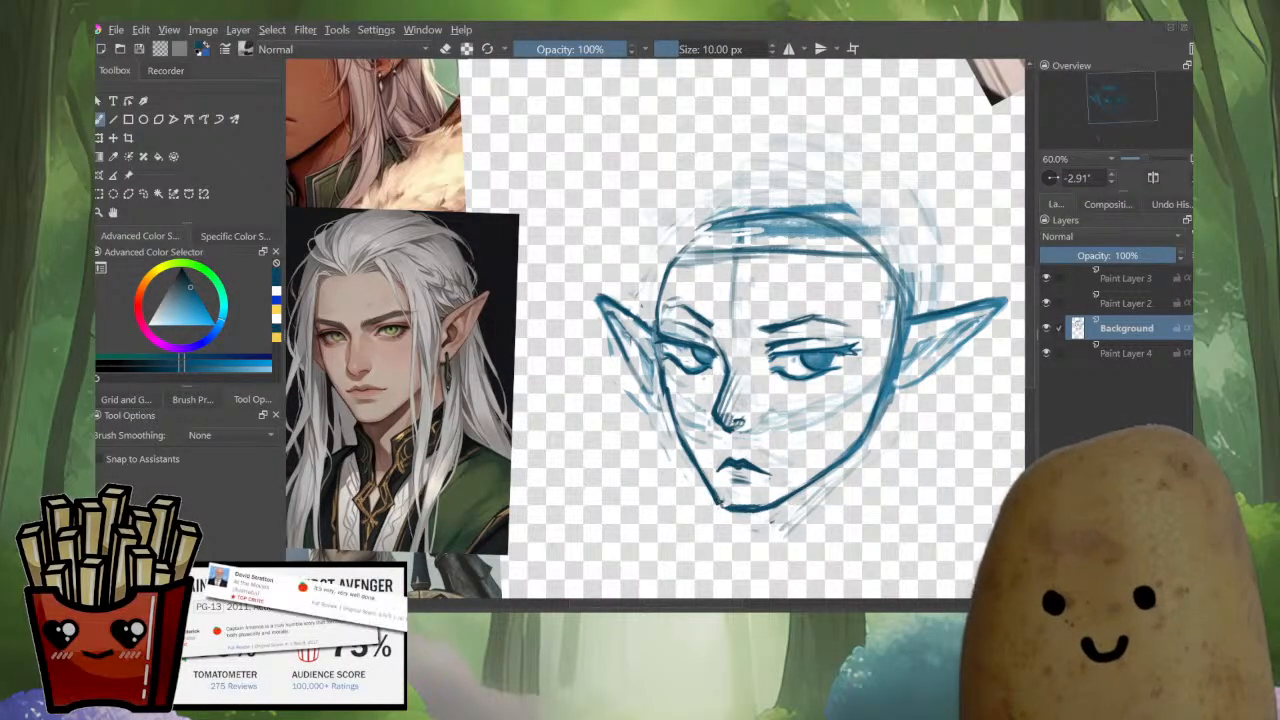
pyautogui.press('e')
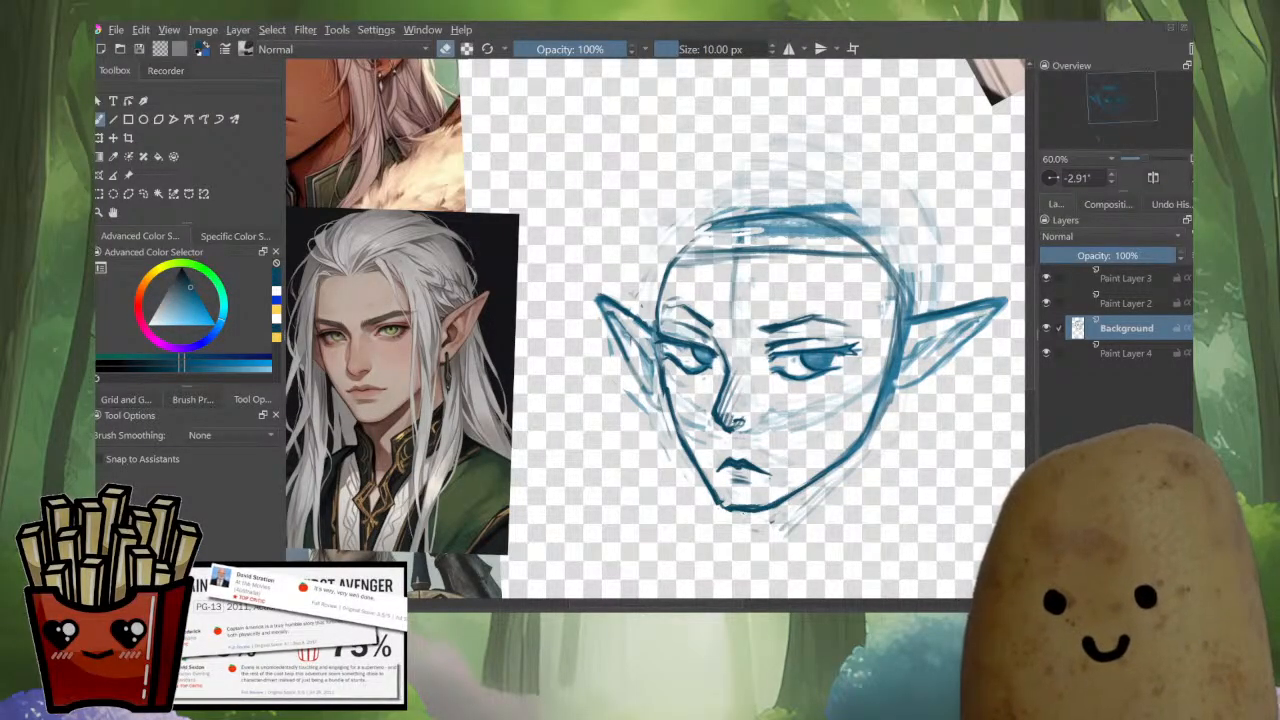
pyautogui.press('e')
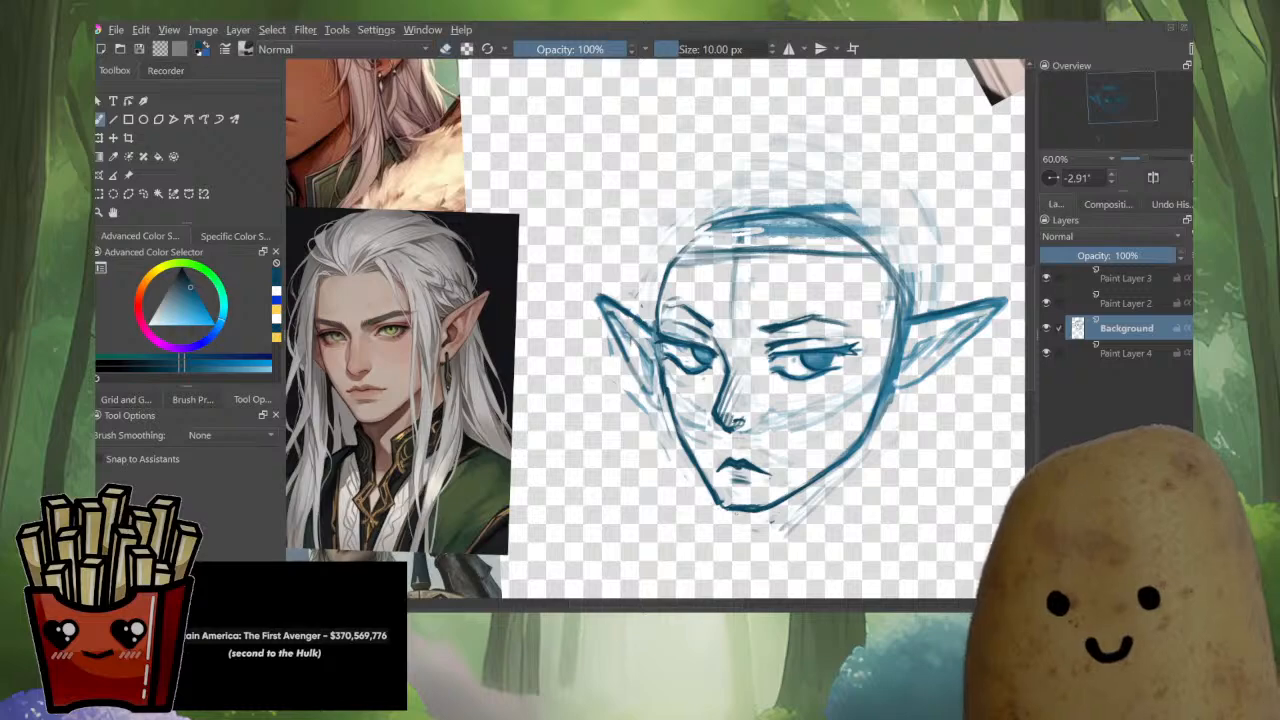
# Mirror the view and refine the far-side outline from beside the eye down to the chin, alternating brush and eraser at 10 px.
pyautogui.press('m')
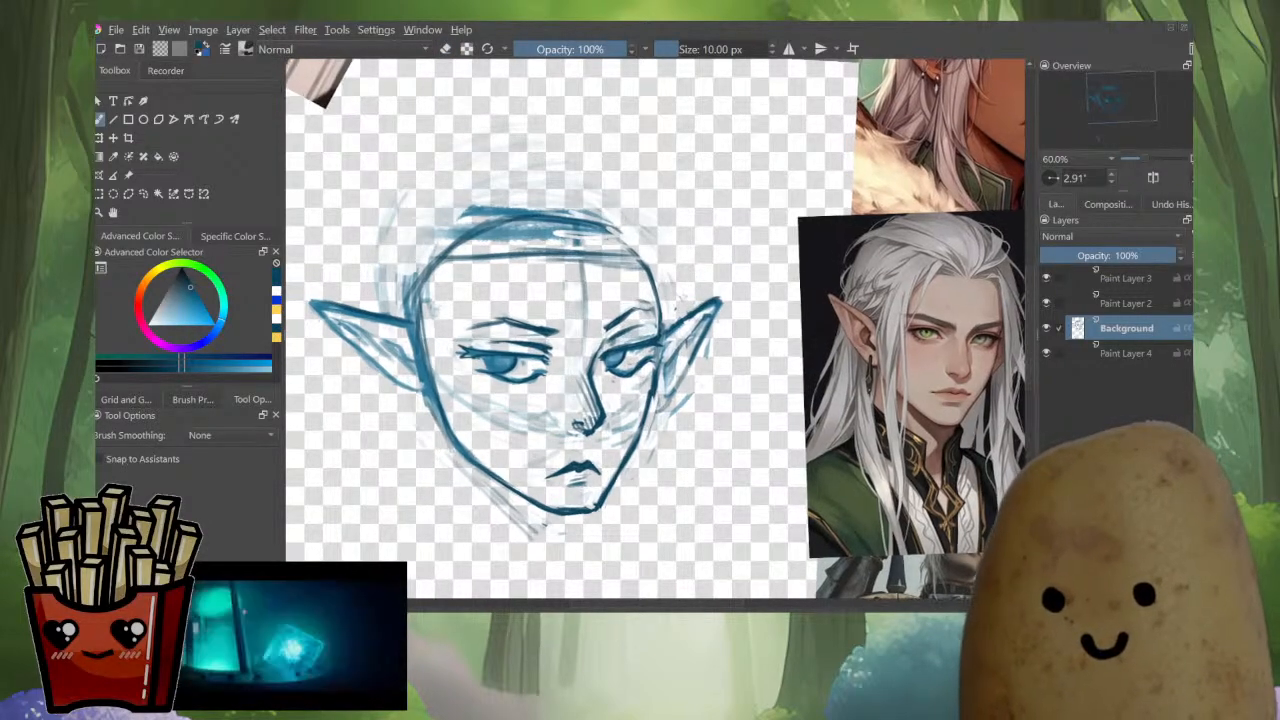
pyautogui.press('e')
pyautogui.press('e')
pyautogui.moveTo(658, 322); pyautogui.dragTo(645, 411)
pyautogui.moveTo(649, 371)
pyautogui.mouseDown()
pyautogui.moveTo(642, 427)
pyautogui.moveTo(616, 473)
pyautogui.mouseUp()
pyautogui.press('e')
pyautogui.moveTo(660, 366); pyautogui.dragTo(650, 416)
pyautogui.moveTo(628, 464); pyautogui.dragTo(606, 500)
pyautogui.moveTo(640, 444); pyautogui.dragTo(600, 503)
pyautogui.press('e')
pyautogui.press('e')
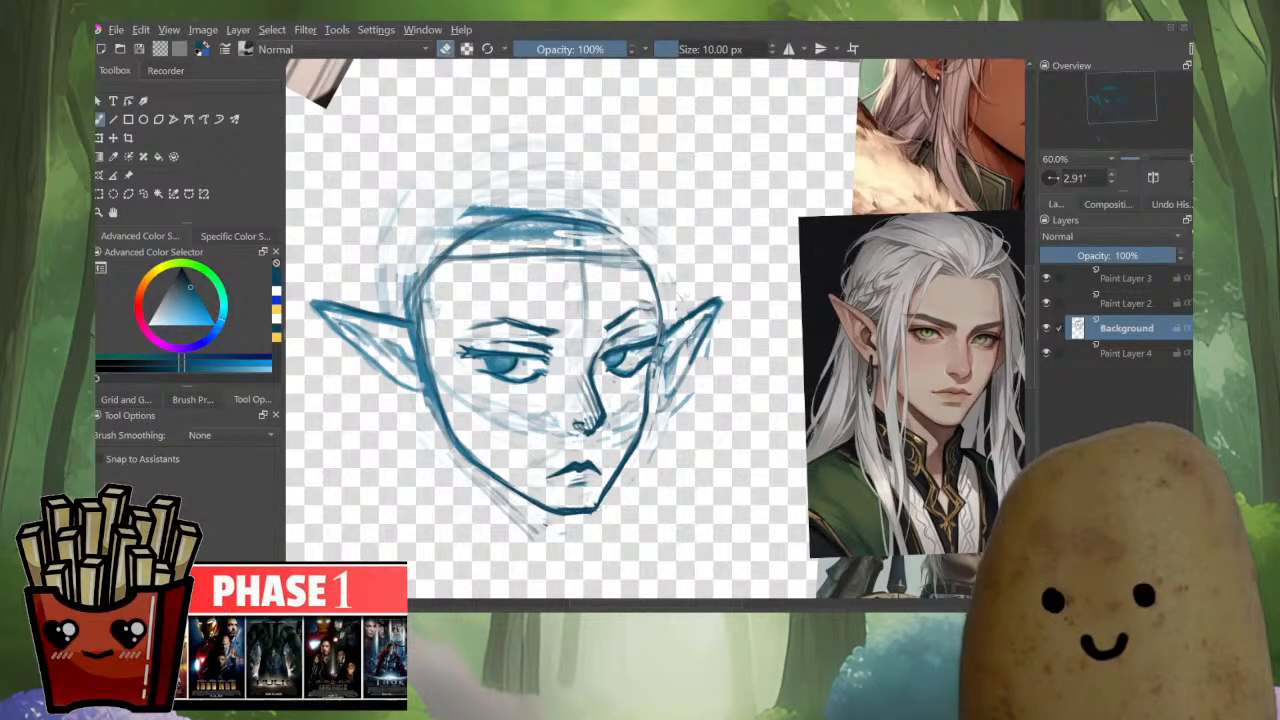
pyautogui.press('e')
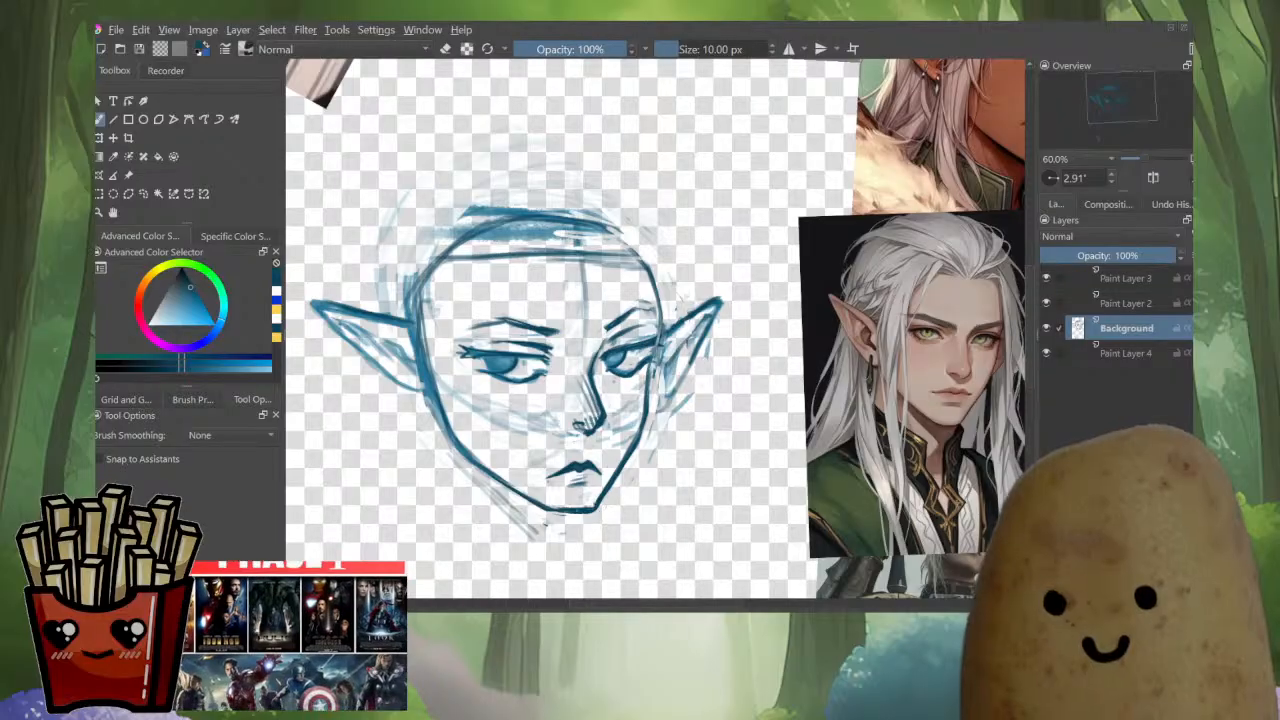
# Restore the unmirrored view, lasso and transform both eyes and brows slightly, and set the eraser size to 18.55 px.
pyautogui.press('m')
pyautogui.moveTo(742, 502); pyautogui.dragTo(707, 498)
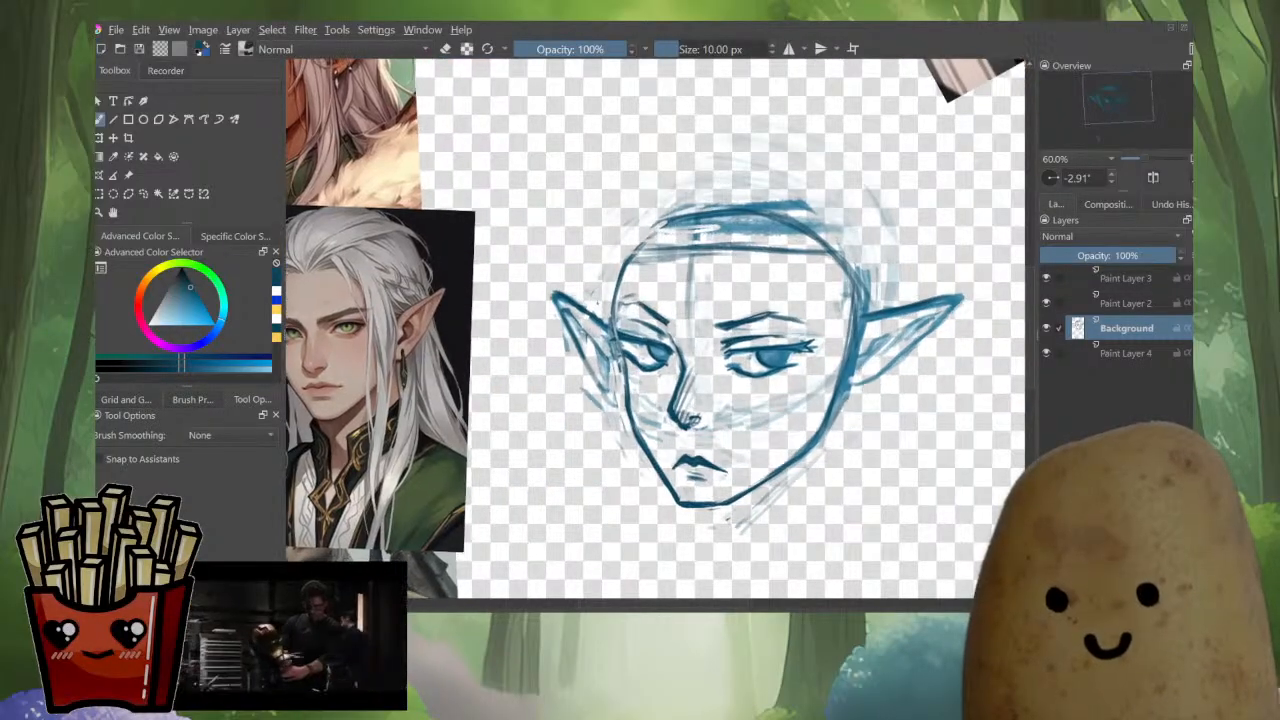
pyautogui.scroll(-4, 706, 500)
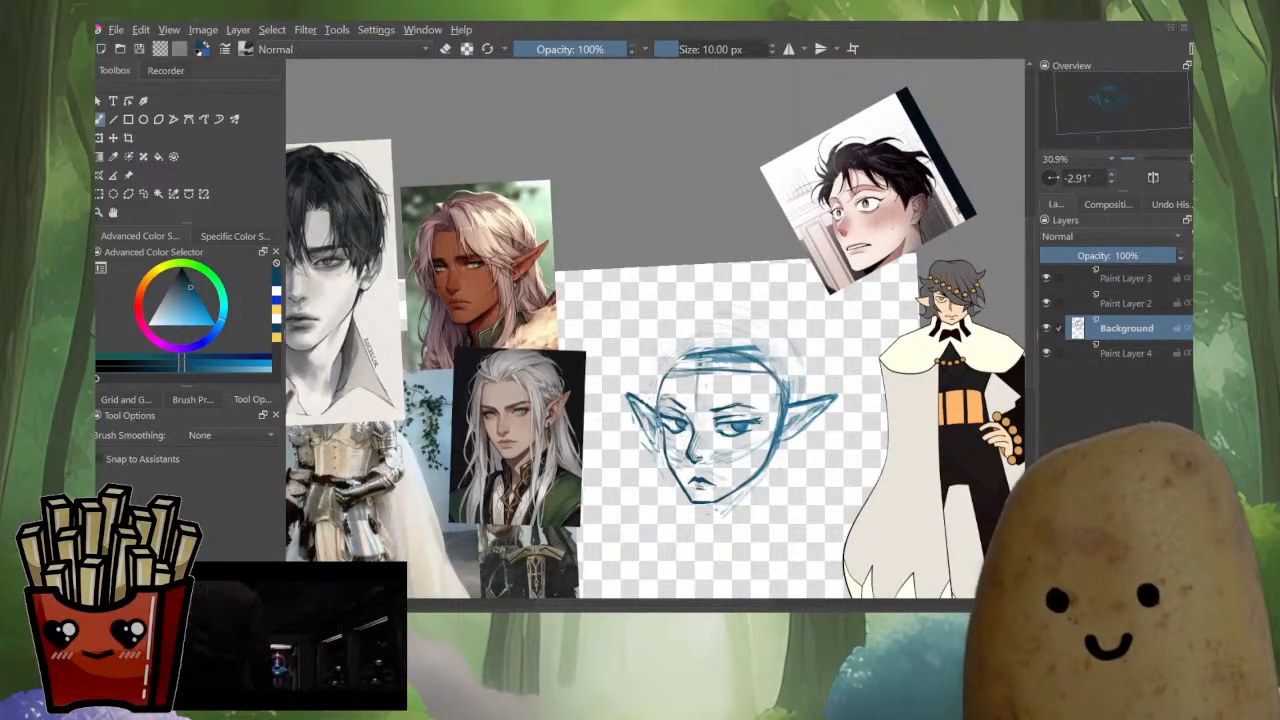
pyautogui.scroll(5, 702, 520)
pyautogui.scroll(-2, 712, 500)
pyautogui.moveTo(706, 500); pyautogui.dragTo(710, 510)
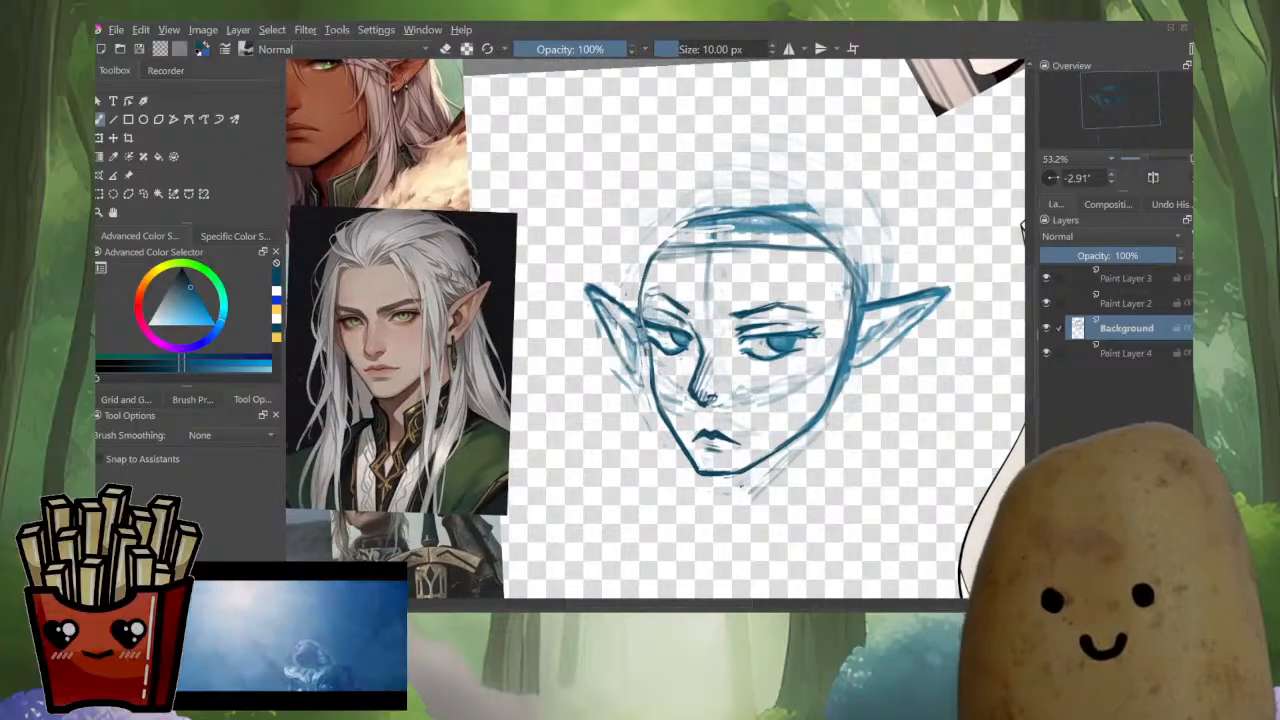
pyautogui.press('l')
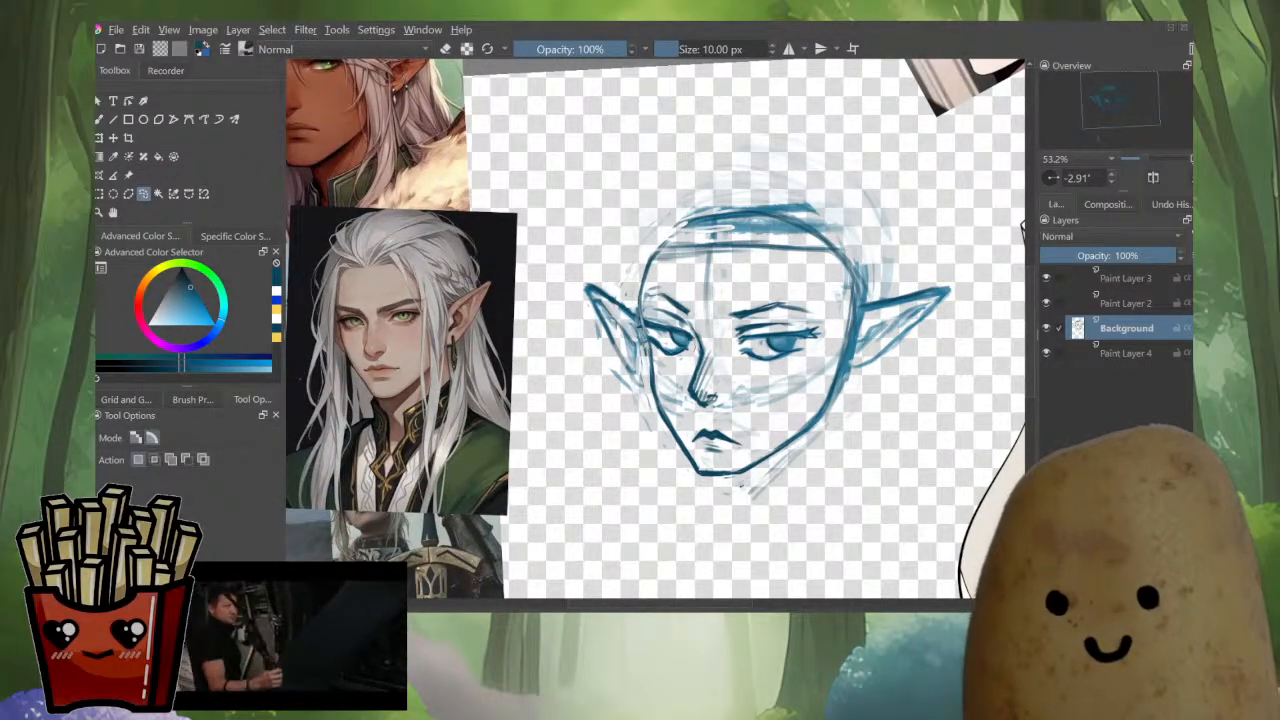
pyautogui.moveTo(695, 350)
pyautogui.mouseDown()
pyautogui.moveTo(657, 284)
pyautogui.moveTo(641, 322)
pyautogui.moveTo(690, 356)
pyautogui.mouseUp()
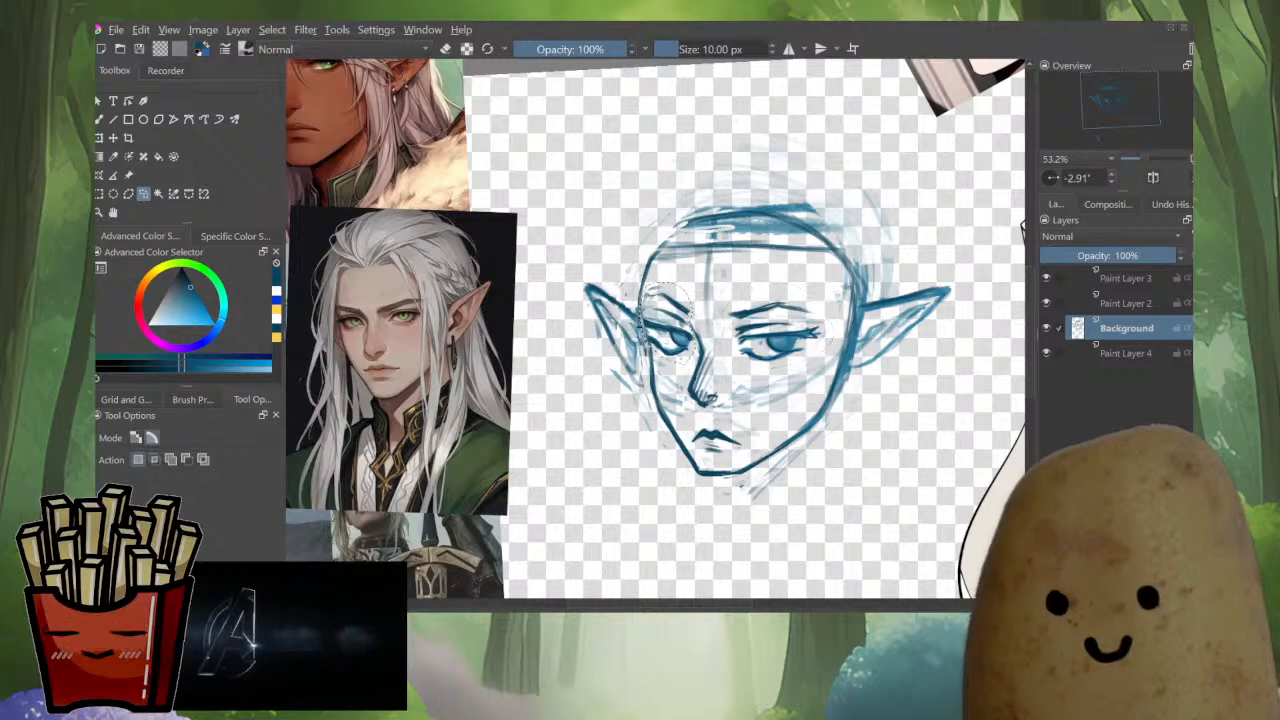
pyautogui.hotkey('ctrl', 't')
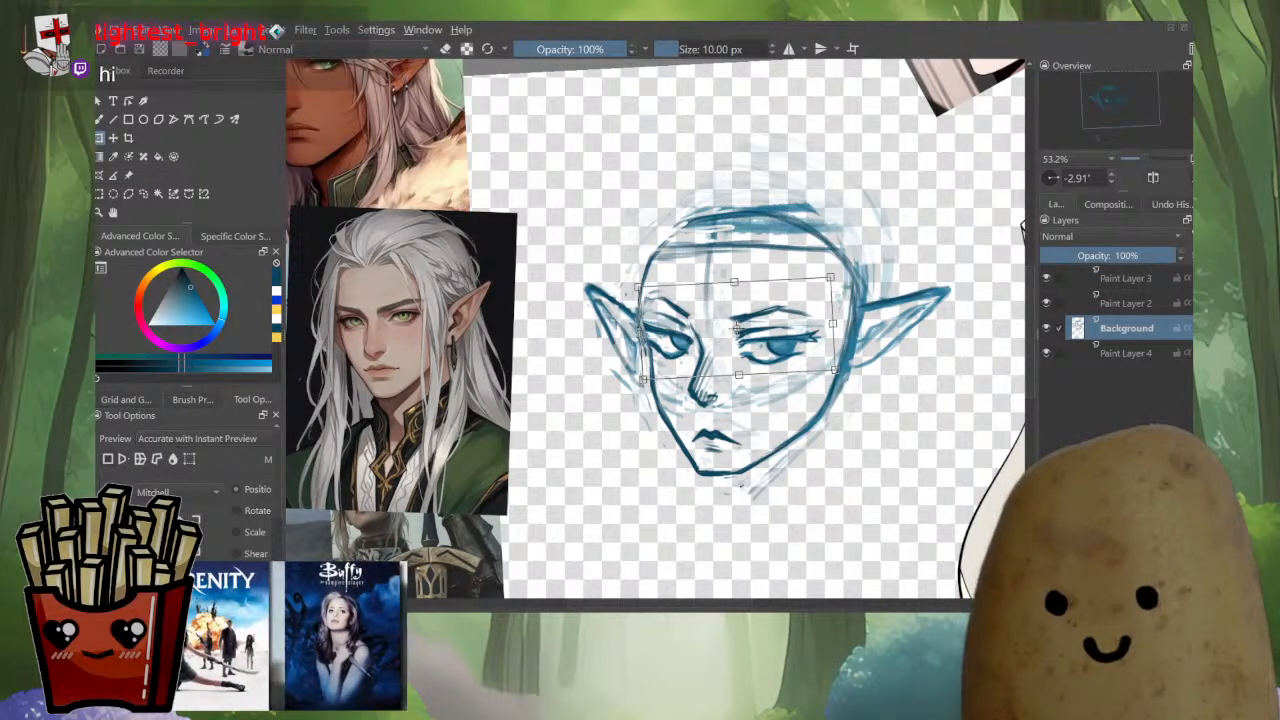
pyautogui.press('Return')
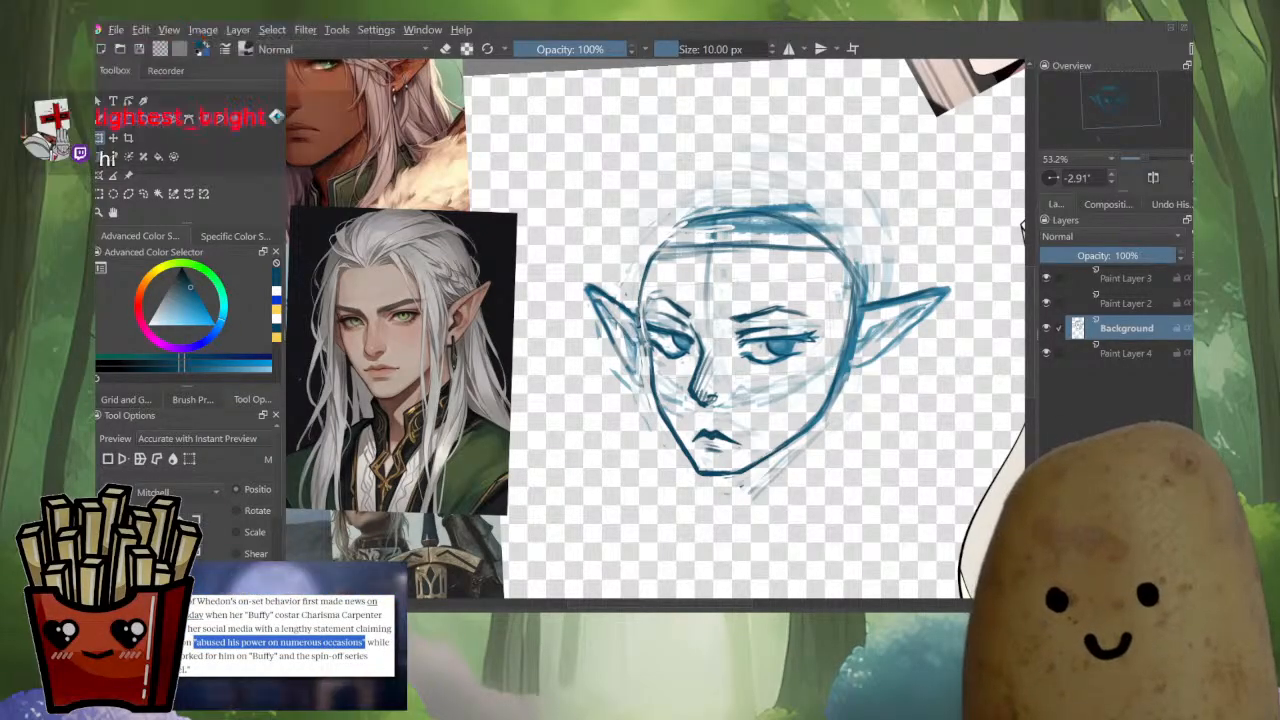
pyautogui.hotkey('ctrl', 't')
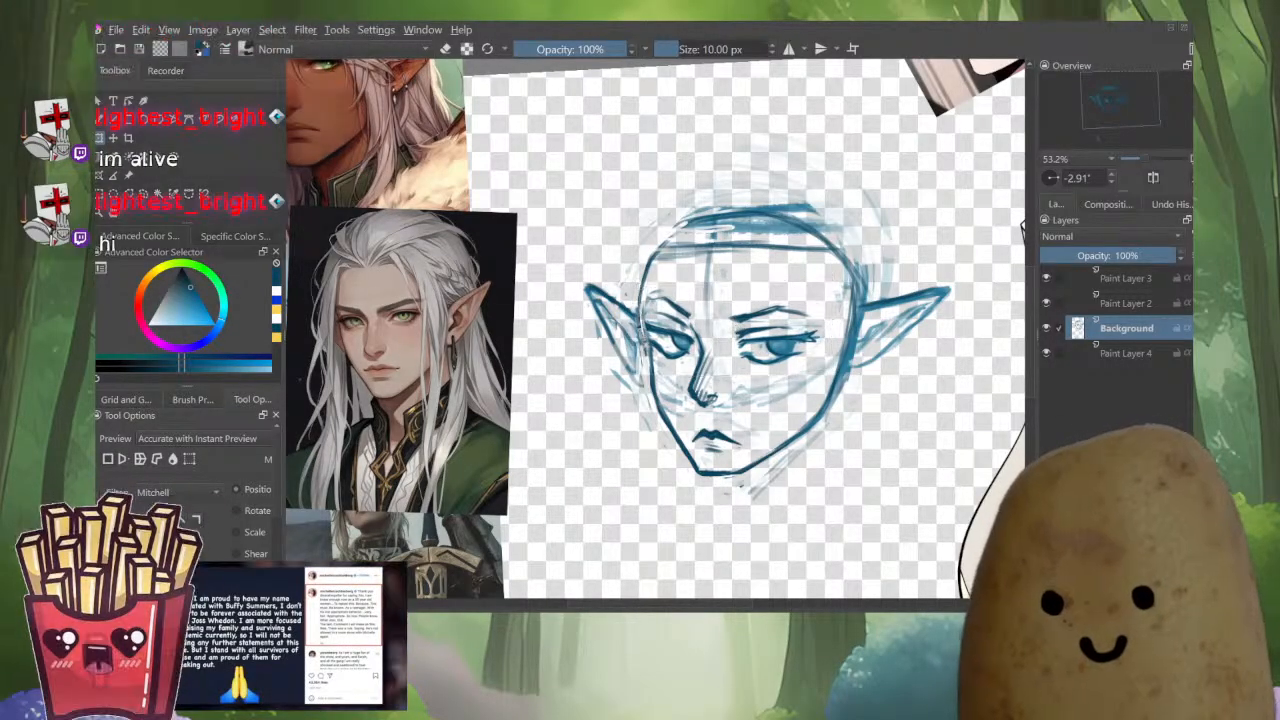
pyautogui.press('Return')
pyautogui.press('b')
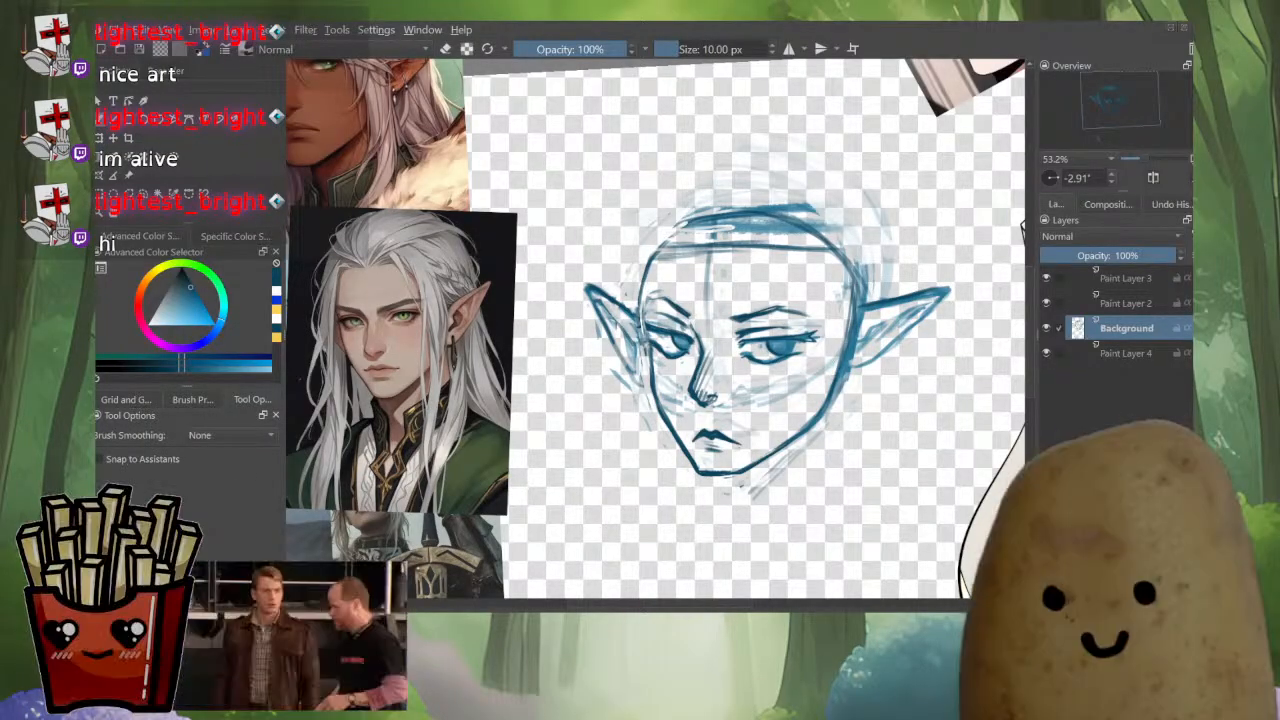
pyautogui.press('e')
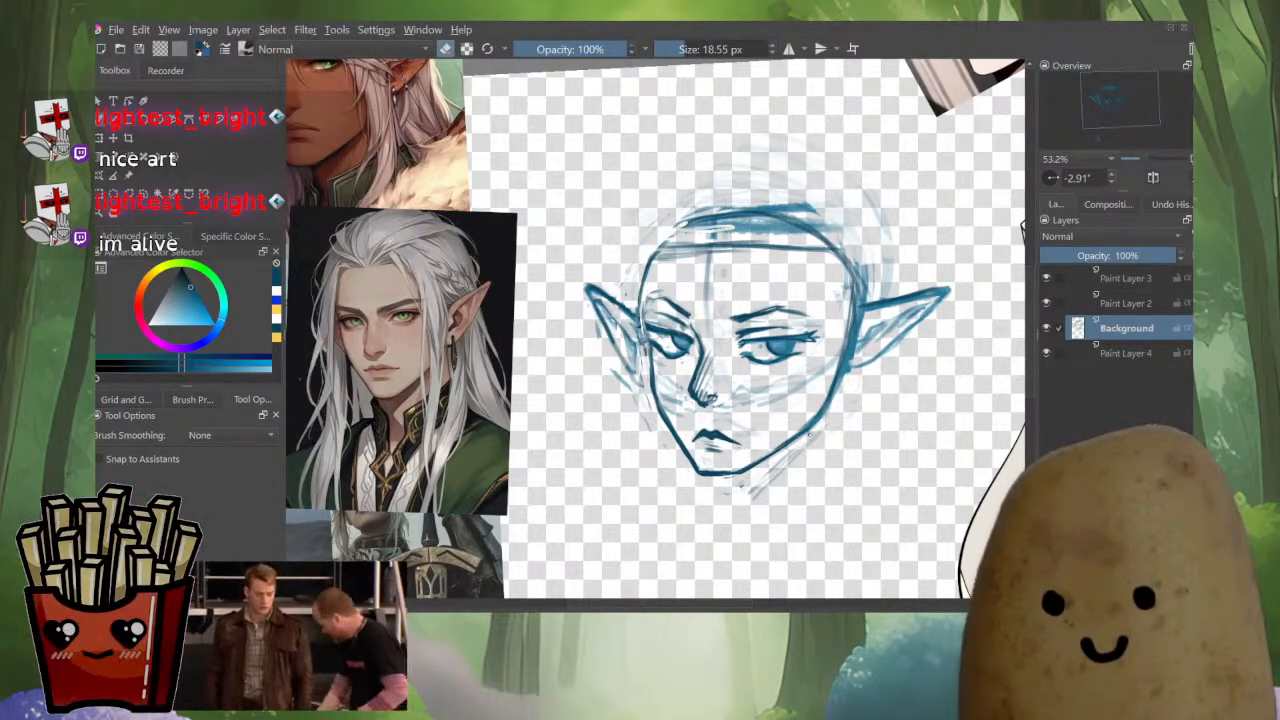
# Lasso the far ear and mesh-transform it narrower, pulling its tip closer to the head and checking it in the mirrored view.
pyautogui.press('l')
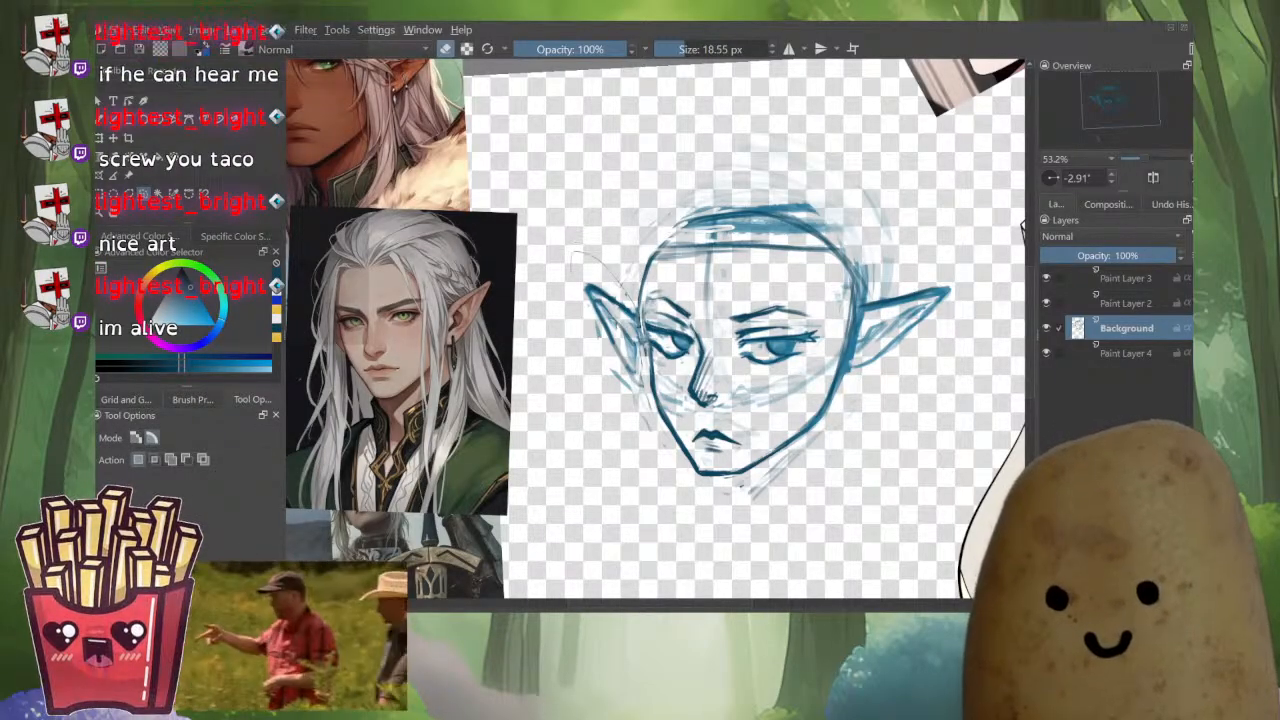
pyautogui.moveTo(632, 252)
pyautogui.mouseDown()
pyautogui.moveTo(578, 330)
pyautogui.moveTo(640, 400)
pyautogui.mouseUp()
pyautogui.hotkey('ctrl', 't')
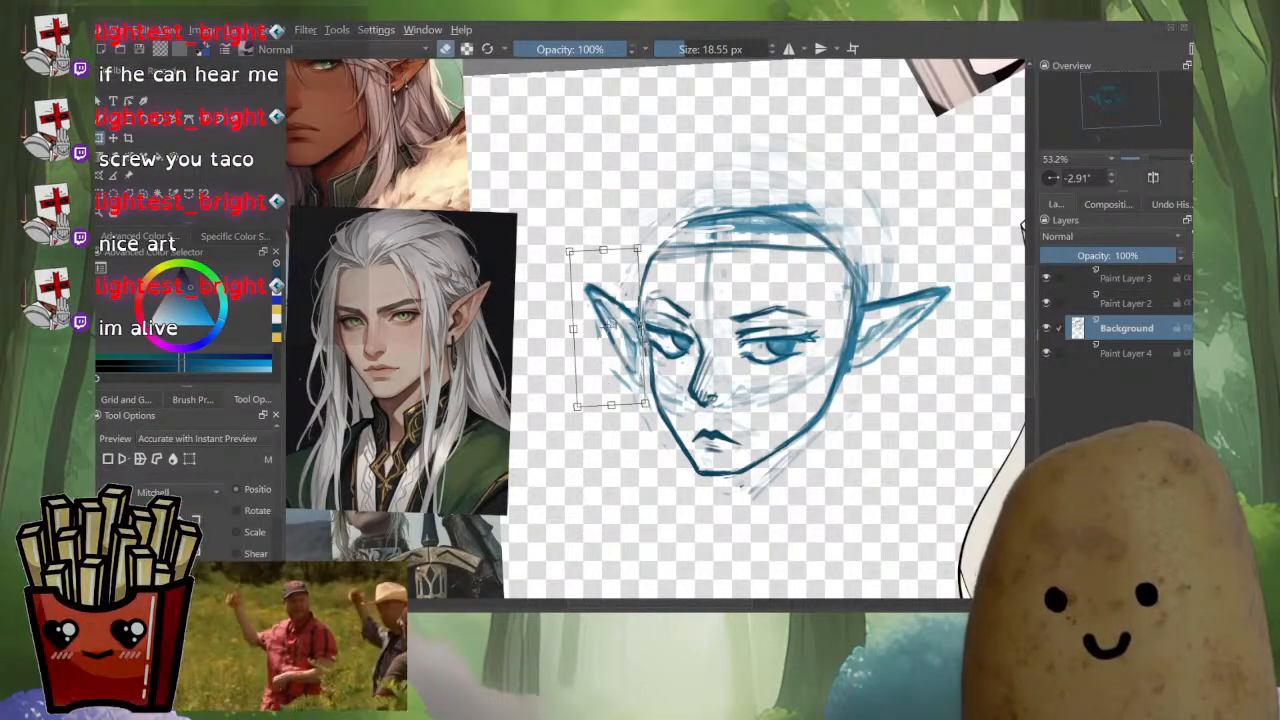
pyautogui.press('m')
pyautogui.moveTo(739, 252); pyautogui.dragTo(734, 251)
pyautogui.moveTo(665, 404); pyautogui.dragTo(661, 408)
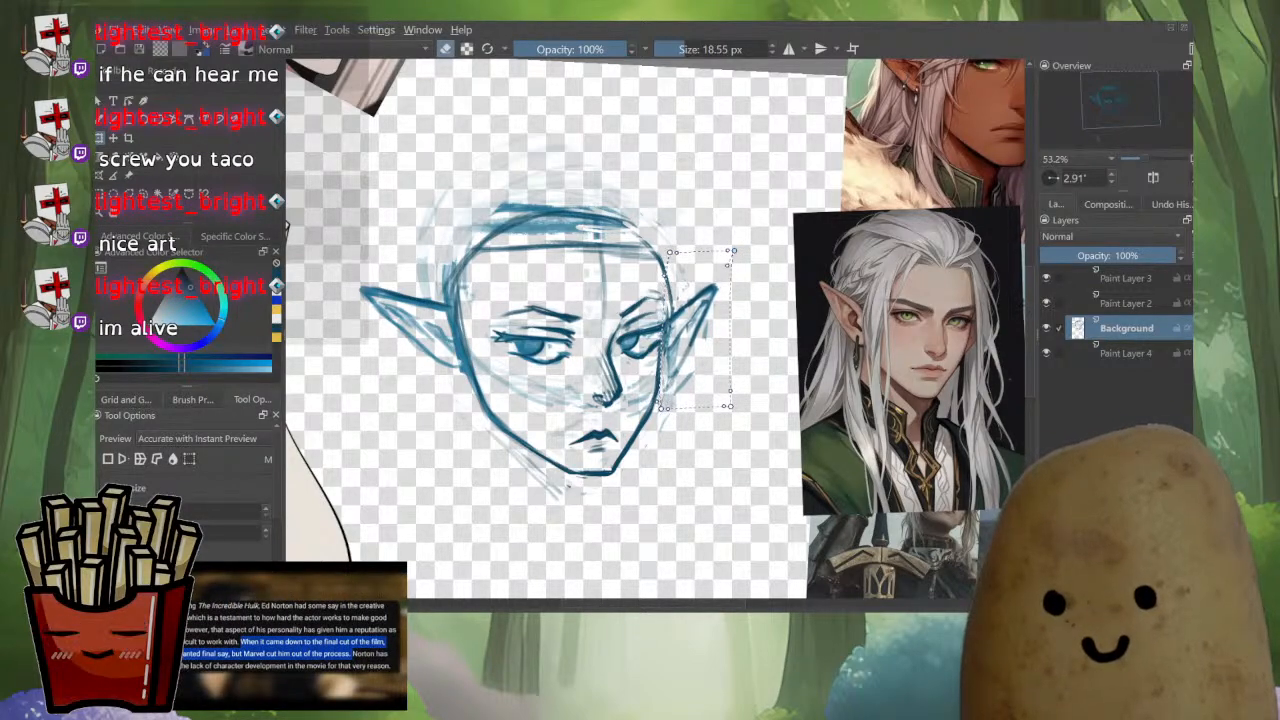
pyautogui.press('m')
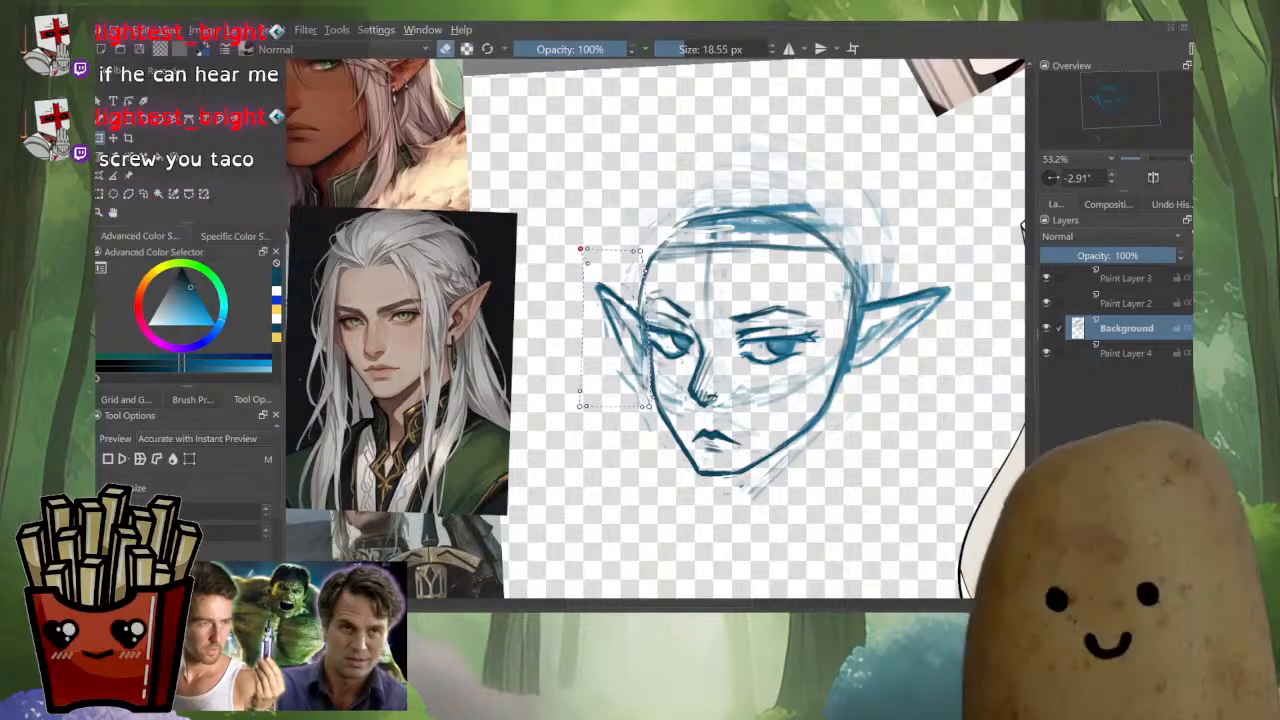
pyautogui.press('m')
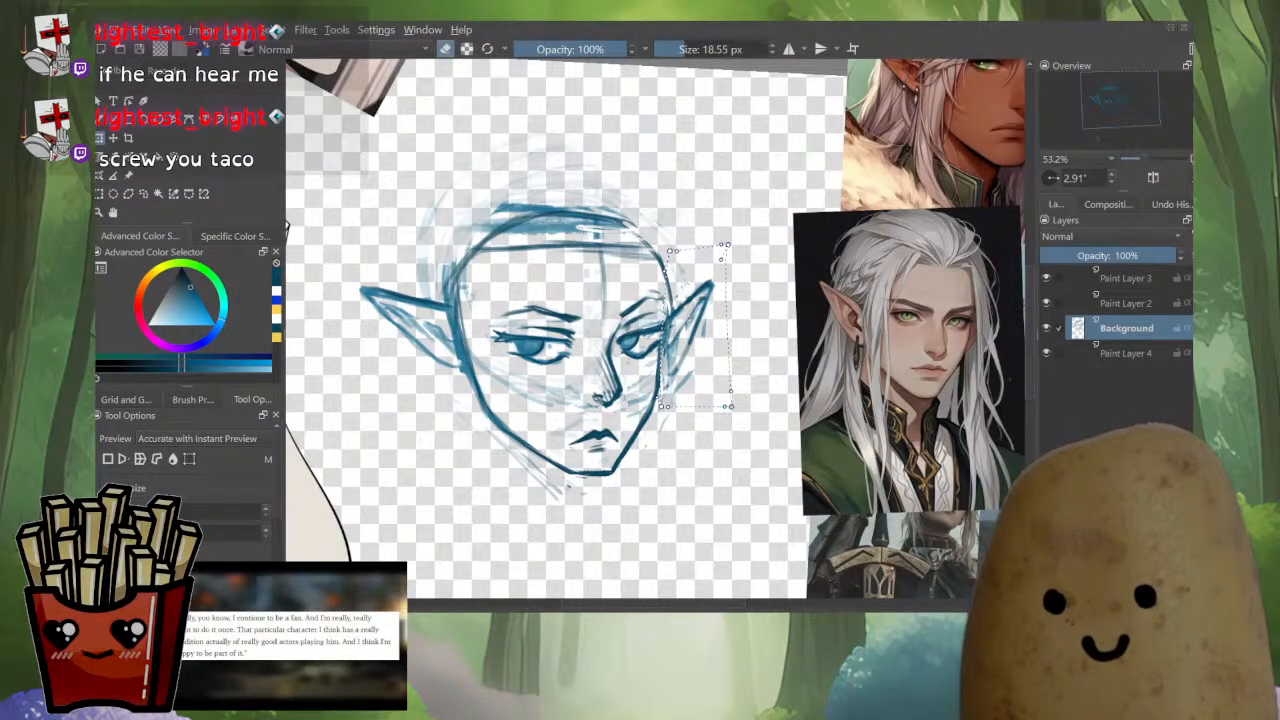
pyautogui.moveTo(731, 407); pyautogui.dragTo(730, 403)
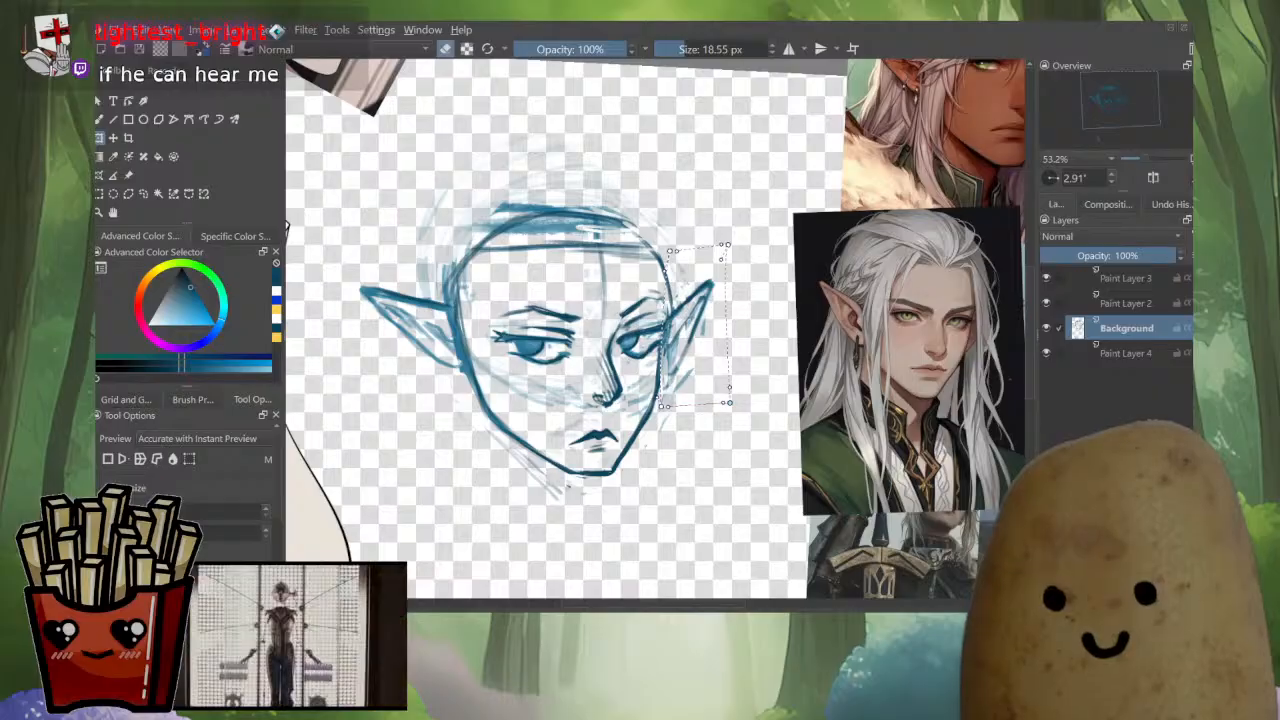
pyautogui.moveTo(664, 406); pyautogui.dragTo(660, 398)
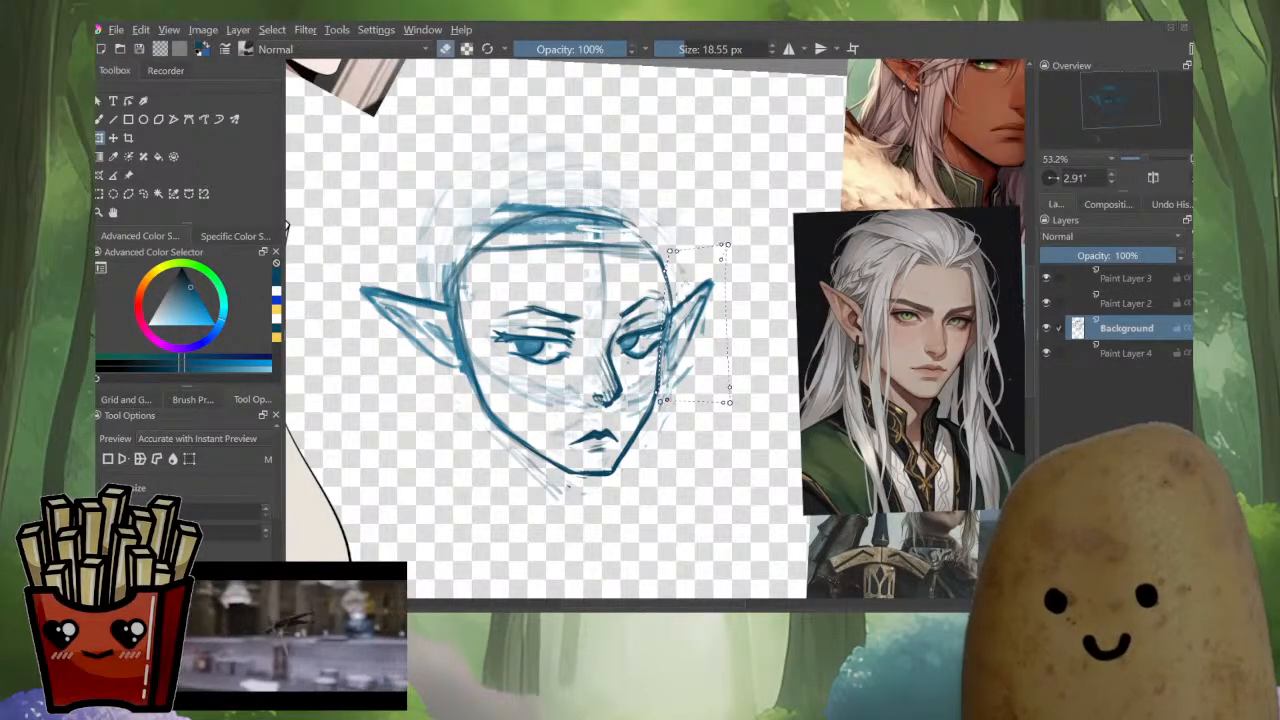
pyautogui.press('m')
pyautogui.press('Return')
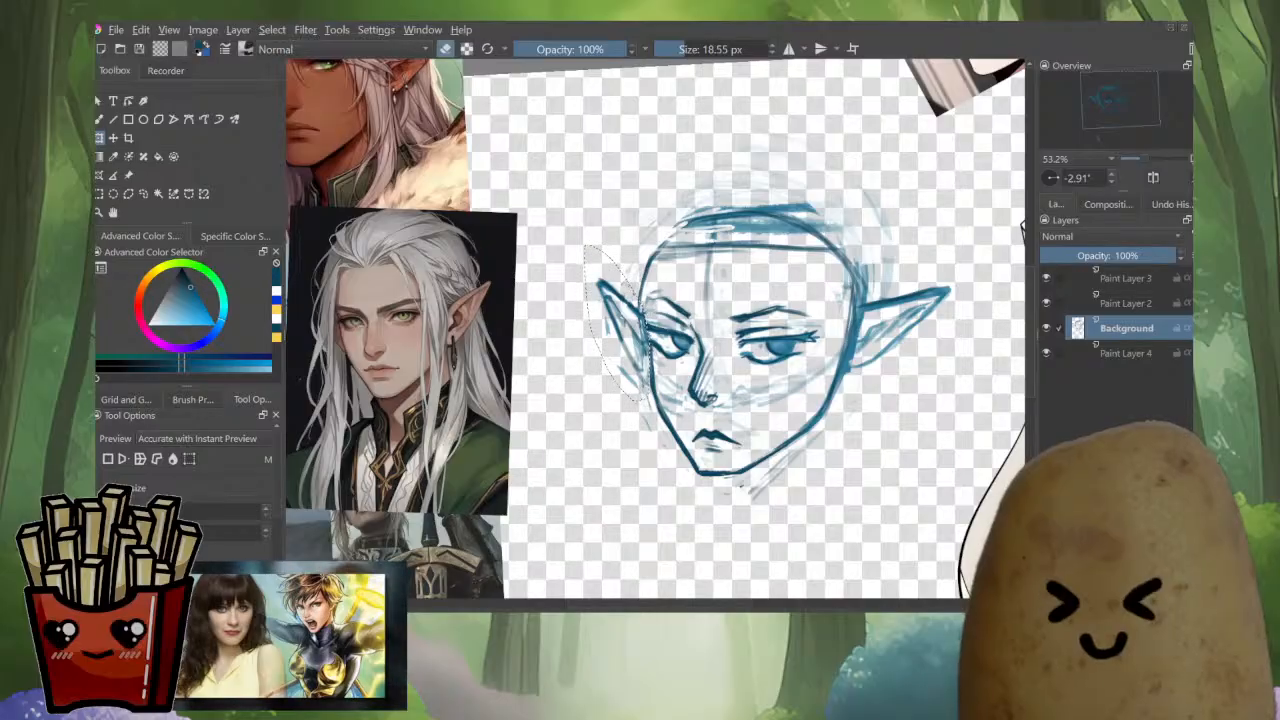
# Lasso the near ear and mesh-transform it, pulling its tip toward the head and its base lower, checking the shape in the mirrored view.
pyautogui.moveTo(740, 340); pyautogui.dragTo(711, 340)
pyautogui.press('l')
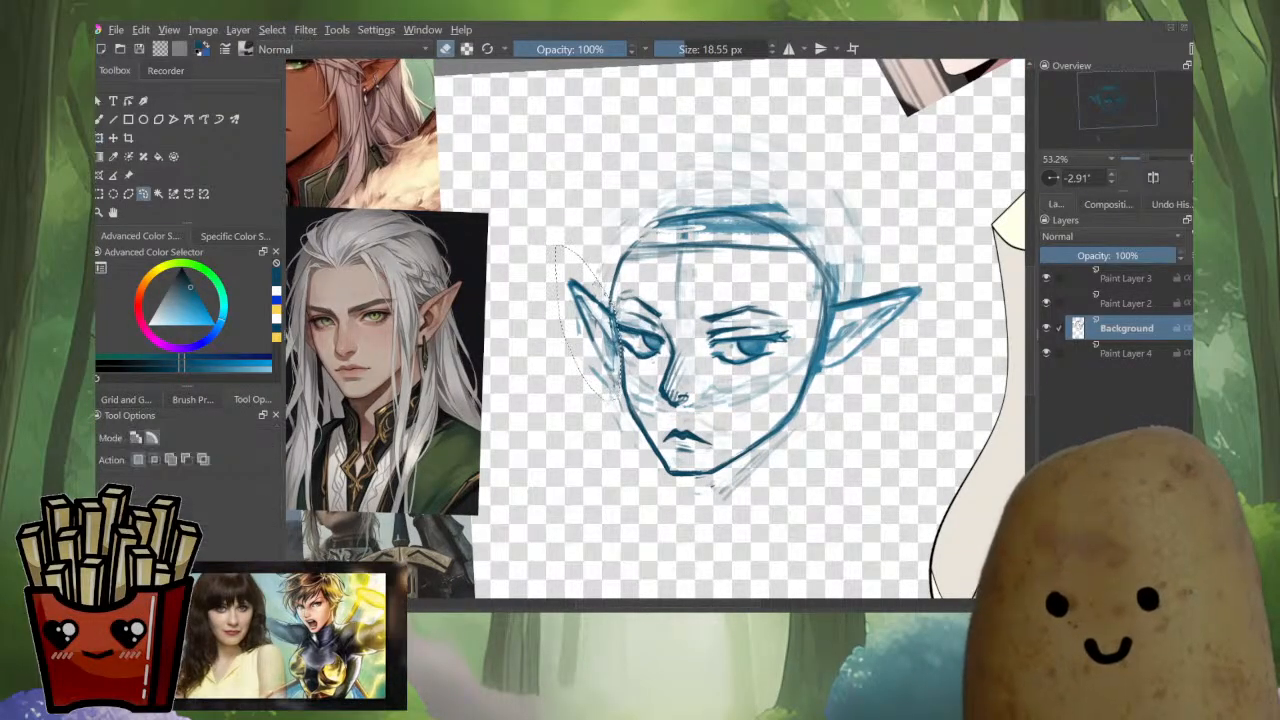
pyautogui.moveTo(836, 289)
pyautogui.mouseDown()
pyautogui.moveTo(895, 337)
pyautogui.moveTo(825, 325)
pyautogui.moveTo(832, 292)
pyautogui.mouseUp()
pyautogui.hotkey('ctrl', 't')
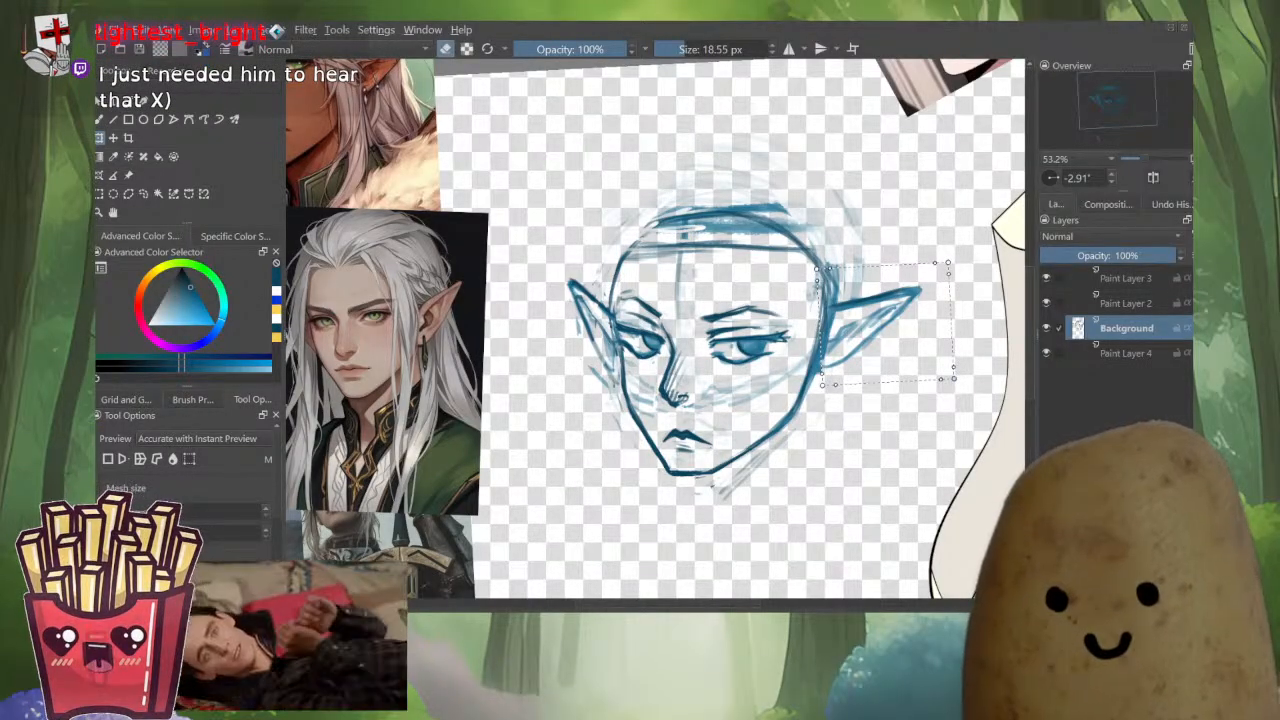
pyautogui.press('Return')
pyautogui.moveTo(815, 318); pyautogui.dragTo(810, 338)
pyautogui.moveTo(948, 263); pyautogui.dragTo(923, 265)
pyautogui.moveTo(817, 398); pyautogui.dragTo(810, 403)
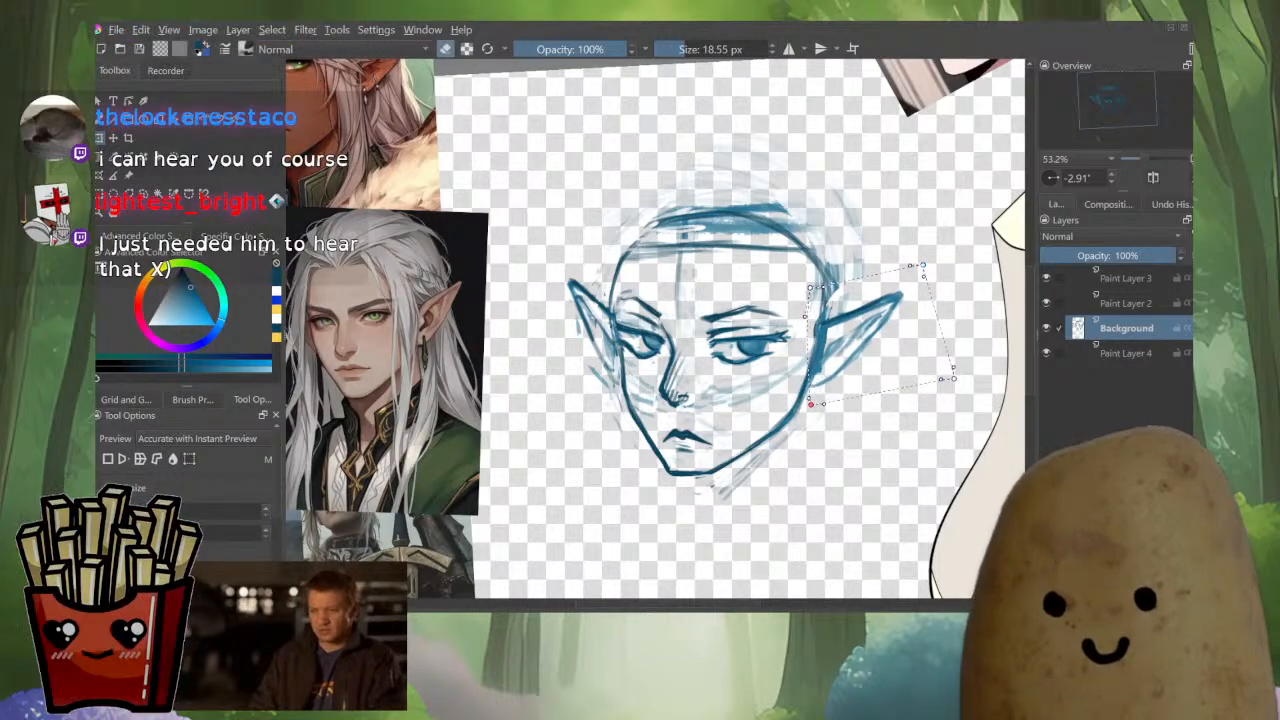
pyautogui.press('m')
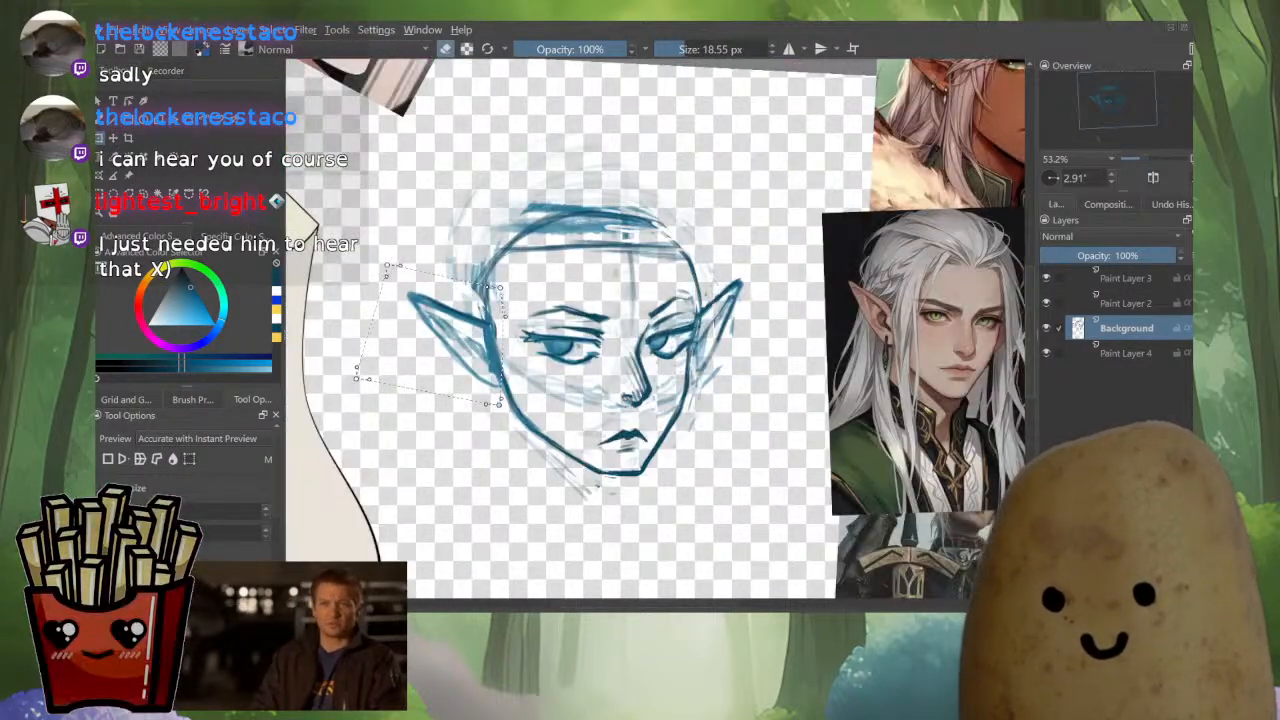
pyautogui.press('m')
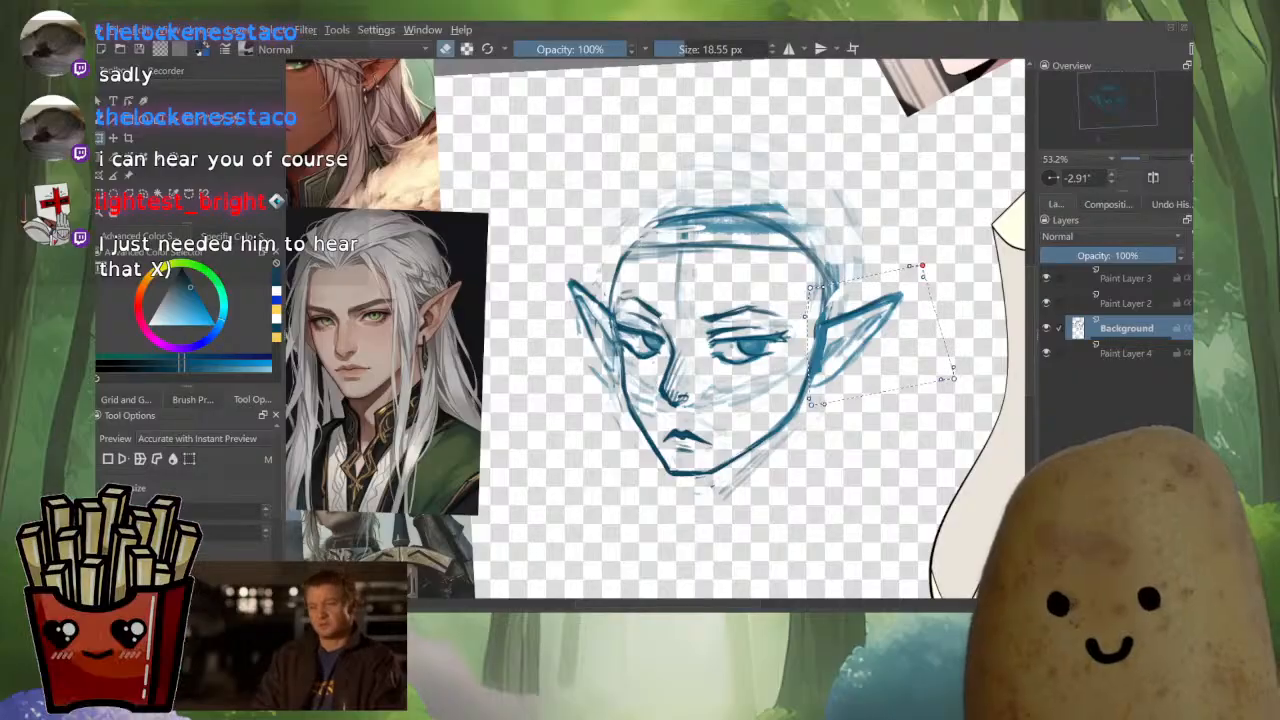
pyautogui.moveTo(954, 378); pyautogui.dragTo(949, 386)
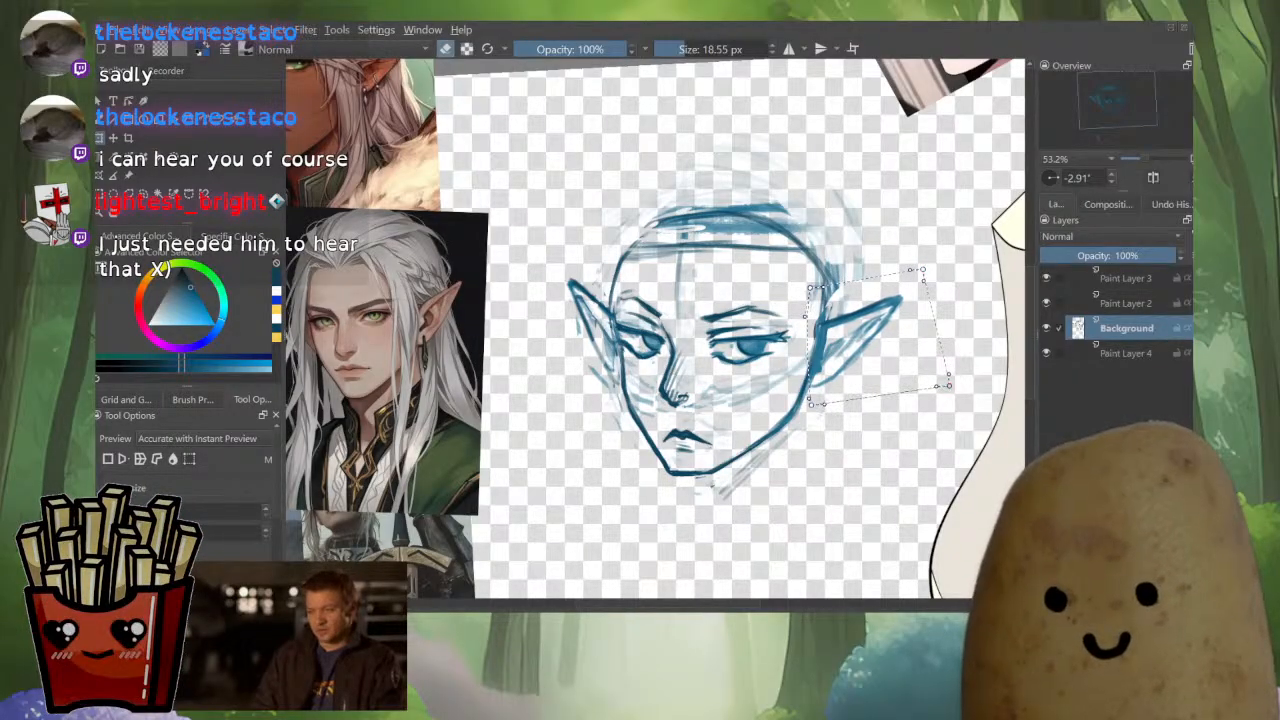
pyautogui.press('Return')
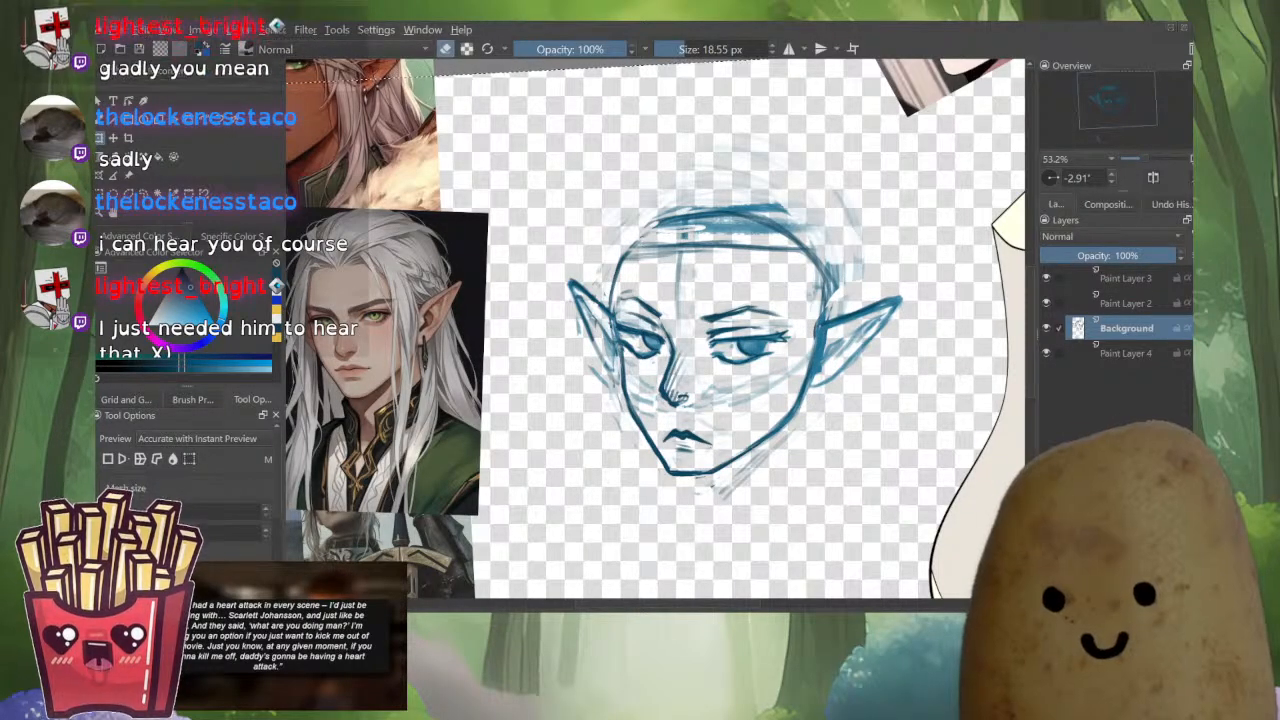
# Erase the skull construction lines above the flat forehead line with a large eraser of about 87 px.
pyautogui.press('b')
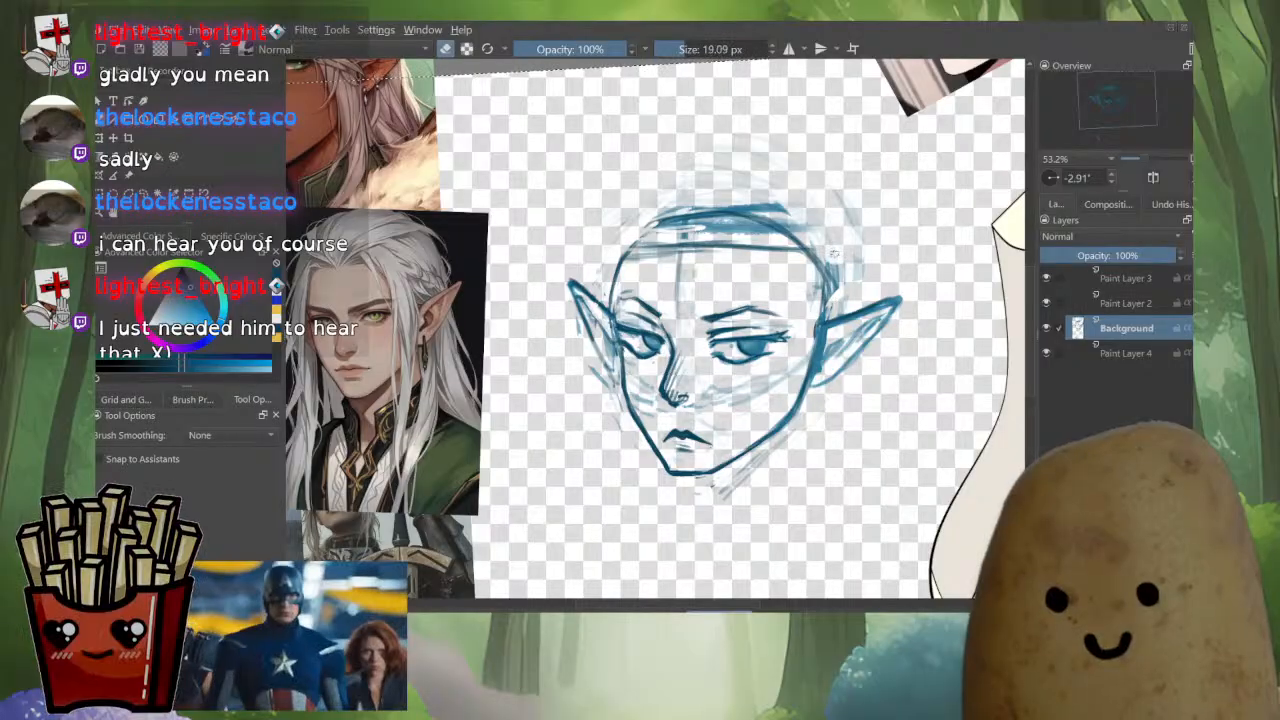
pyautogui.press('e')
pyautogui.moveTo(640, 230); pyautogui.dragTo(801, 221)
pyautogui.moveTo(668, 208); pyautogui.dragTo(808, 208)
pyautogui.moveTo(628, 199); pyautogui.dragTo(817, 198)
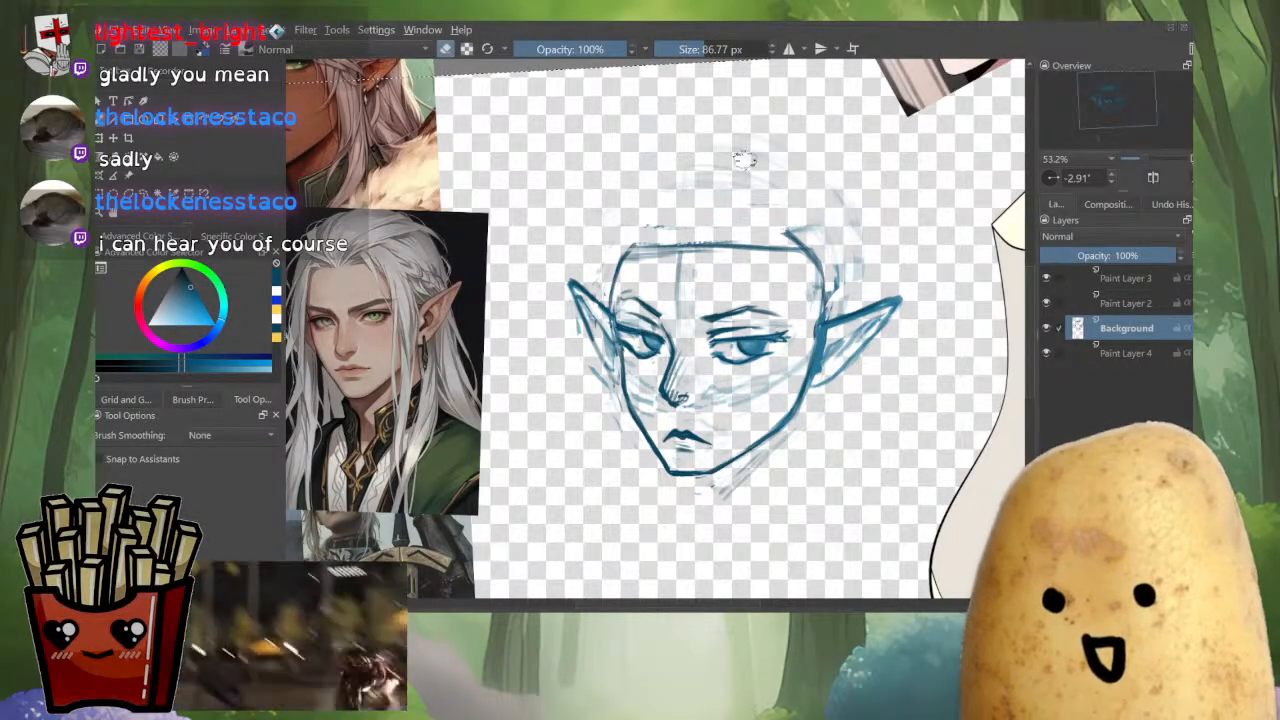
pyautogui.moveTo(719, 169)
pyautogui.mouseDown()
pyautogui.moveTo(767, 215)
pyautogui.moveTo(617, 202)
pyautogui.moveTo(830, 231)
pyautogui.moveTo(826, 259)
pyautogui.moveTo(774, 231)
pyautogui.moveTo(830, 240)
pyautogui.moveTo(808, 312)
pyautogui.moveTo(818, 284)
pyautogui.mouseUp()
# Redraw the near temple and side edge of the face beside the ear with the brush.
pyautogui.press('e')
pyautogui.press('e')
pyautogui.press('e')
pyautogui.press('e')
pyautogui.moveTo(815, 260); pyautogui.dragTo(821, 325)
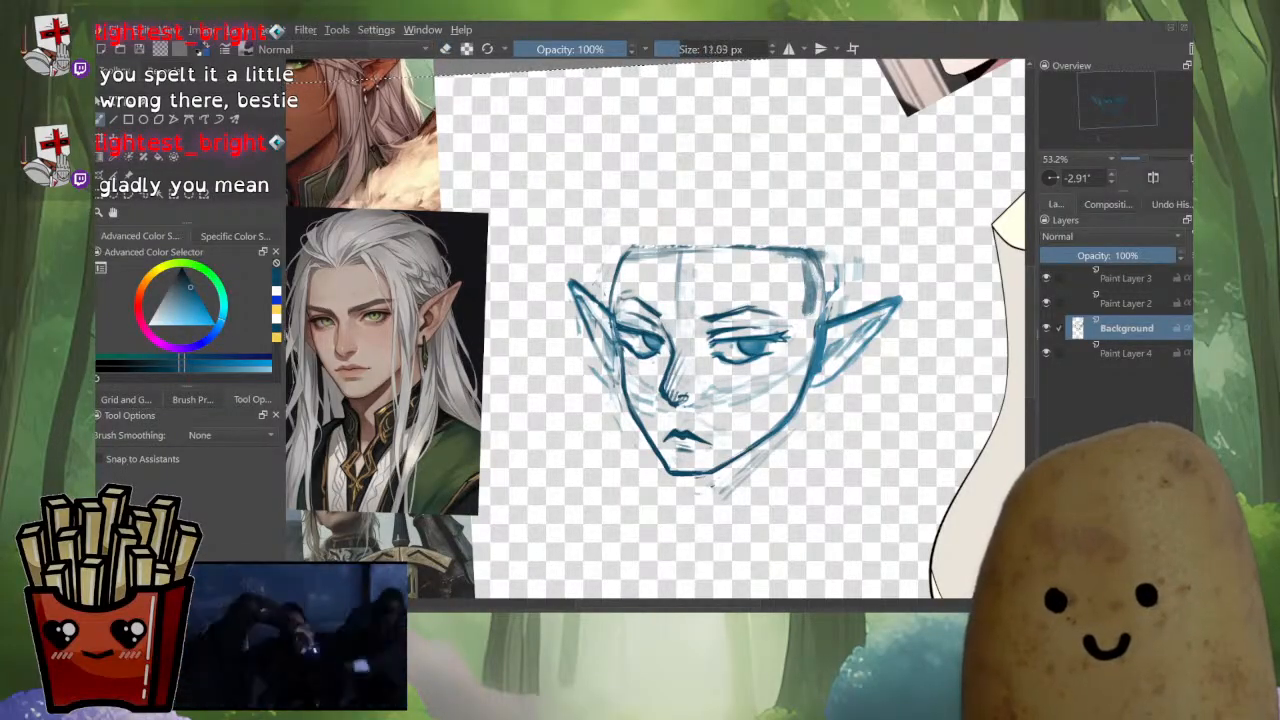
pyautogui.moveTo(812, 284)
pyautogui.mouseDown()
pyautogui.moveTo(821, 318)
pyautogui.moveTo(796, 400)
pyautogui.mouseUp()
# Try 9.75 px neck strokes below the near ear and undo them.
pyautogui.scroll(-5, 825, 355)
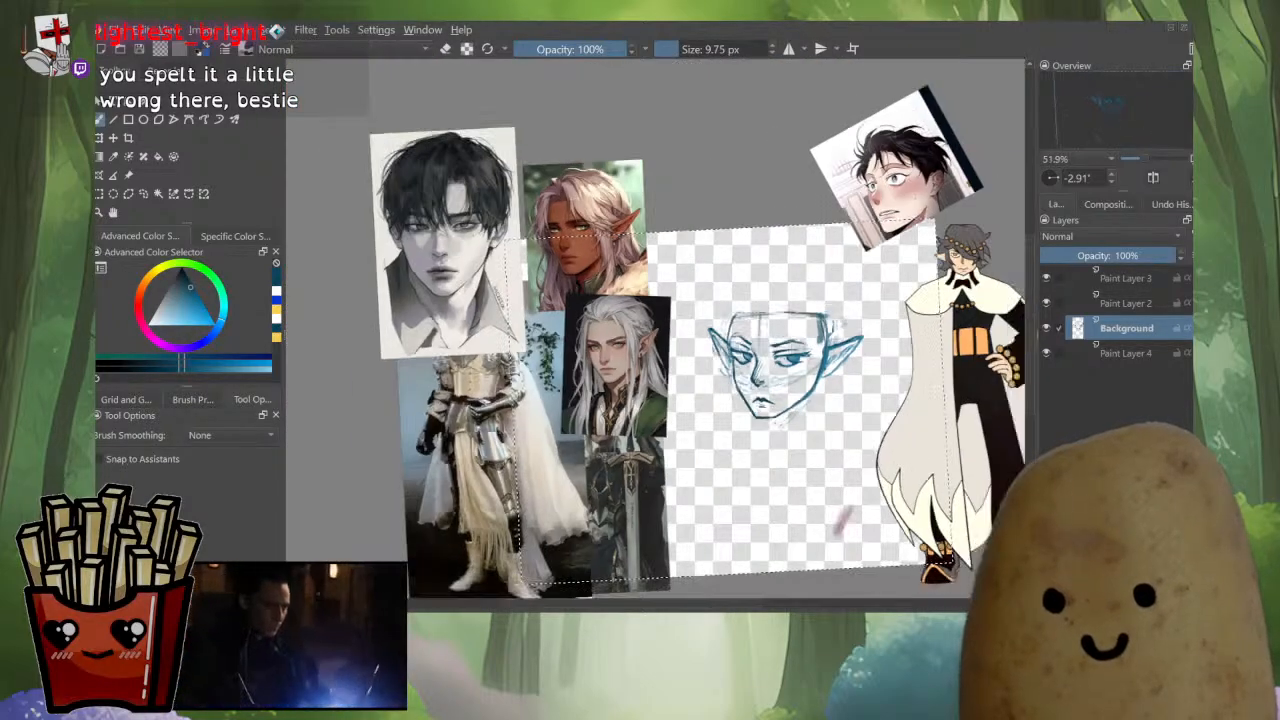
pyautogui.scroll(5, 816, 395)
pyautogui.moveTo(815, 332); pyautogui.dragTo(826, 422)
pyautogui.moveTo(815, 336); pyautogui.dragTo(822, 400)
pyautogui.hotkey('ctrl', 'z')
pyautogui.hotkey('ctrl', 'z')
pyautogui.hotkey('ctrl', 'z')
pyautogui.hotkey('ctrl', 'z')
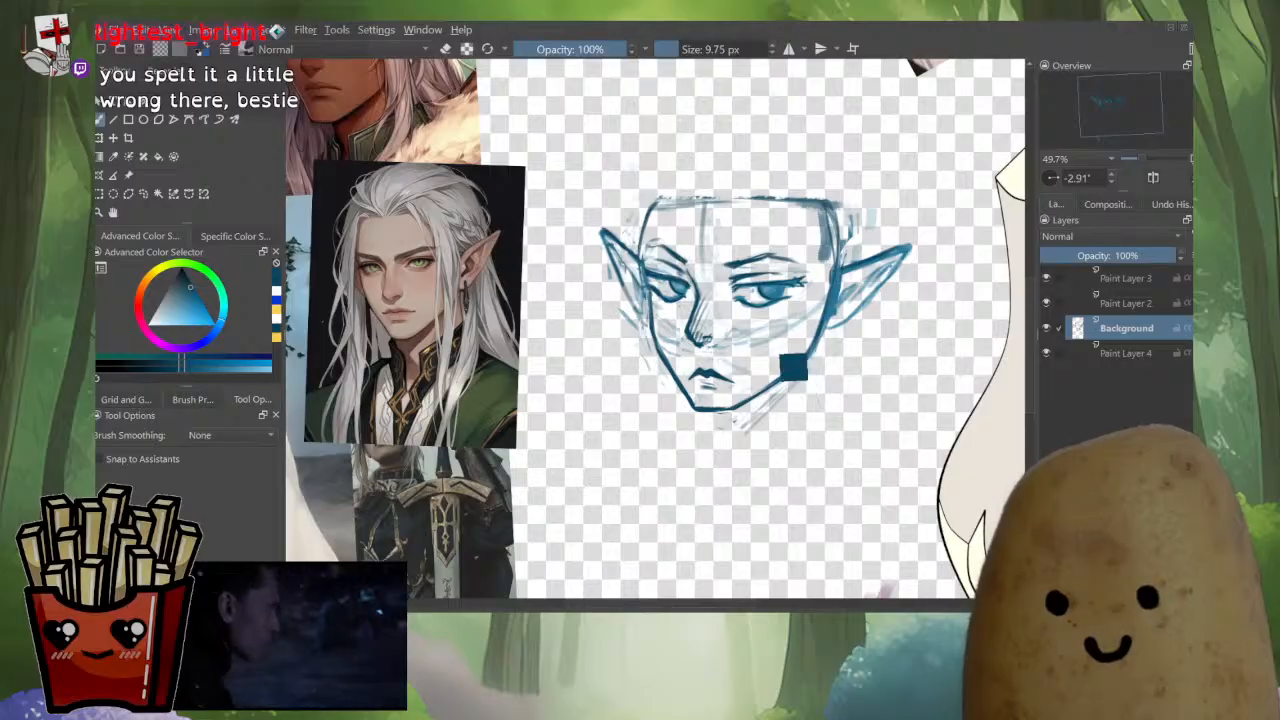
# Sketch a light neck line down from the near ear and a diagonal far shoulder line below the chin with the 9.75 px brush.
pyautogui.moveTo(820, 331); pyautogui.dragTo(821, 398)
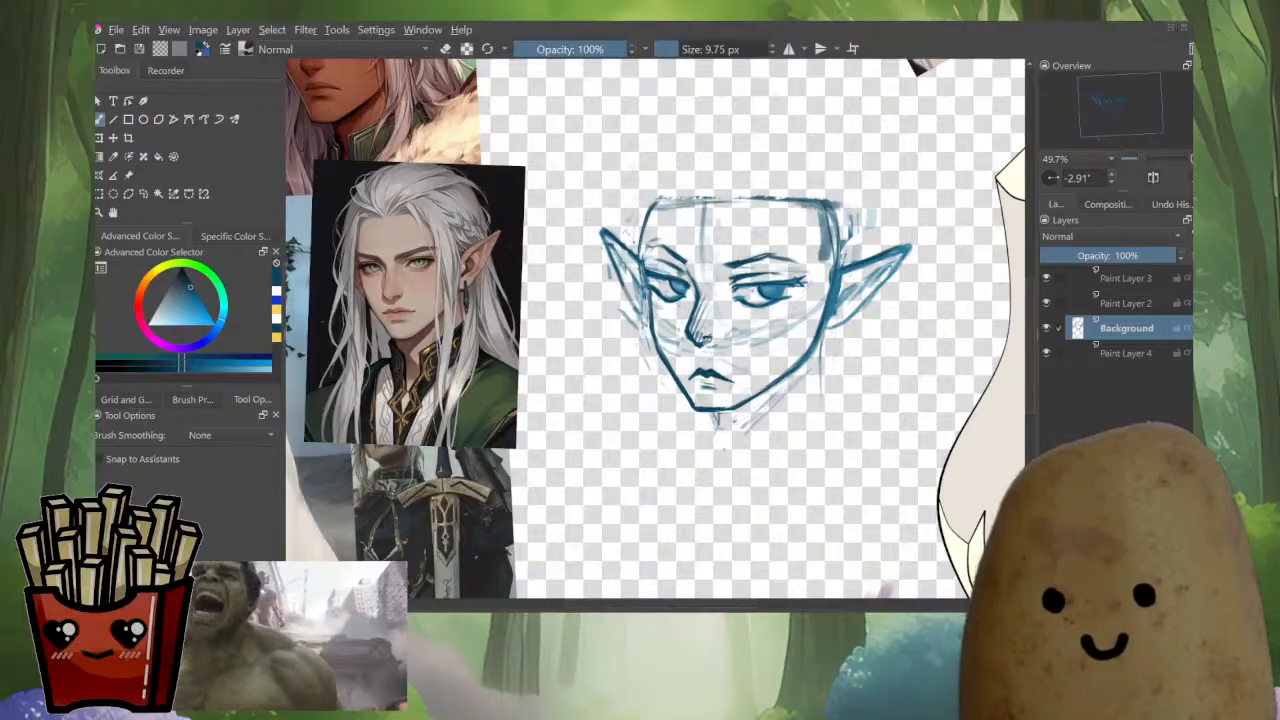
pyautogui.moveTo(714, 430); pyautogui.dragTo(643, 475)
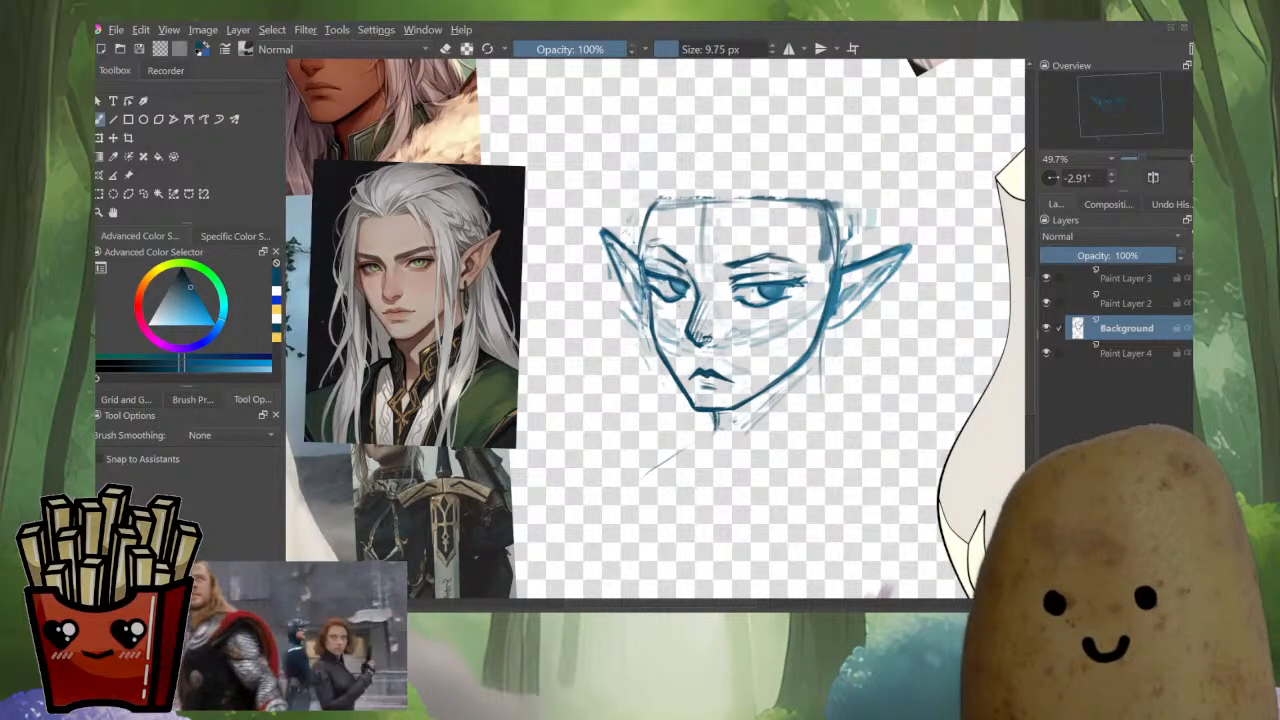
pyautogui.scroll(-3, 756, 410)
pyautogui.scroll(1, 770, 410)
pyautogui.scroll(1, 770, 370)
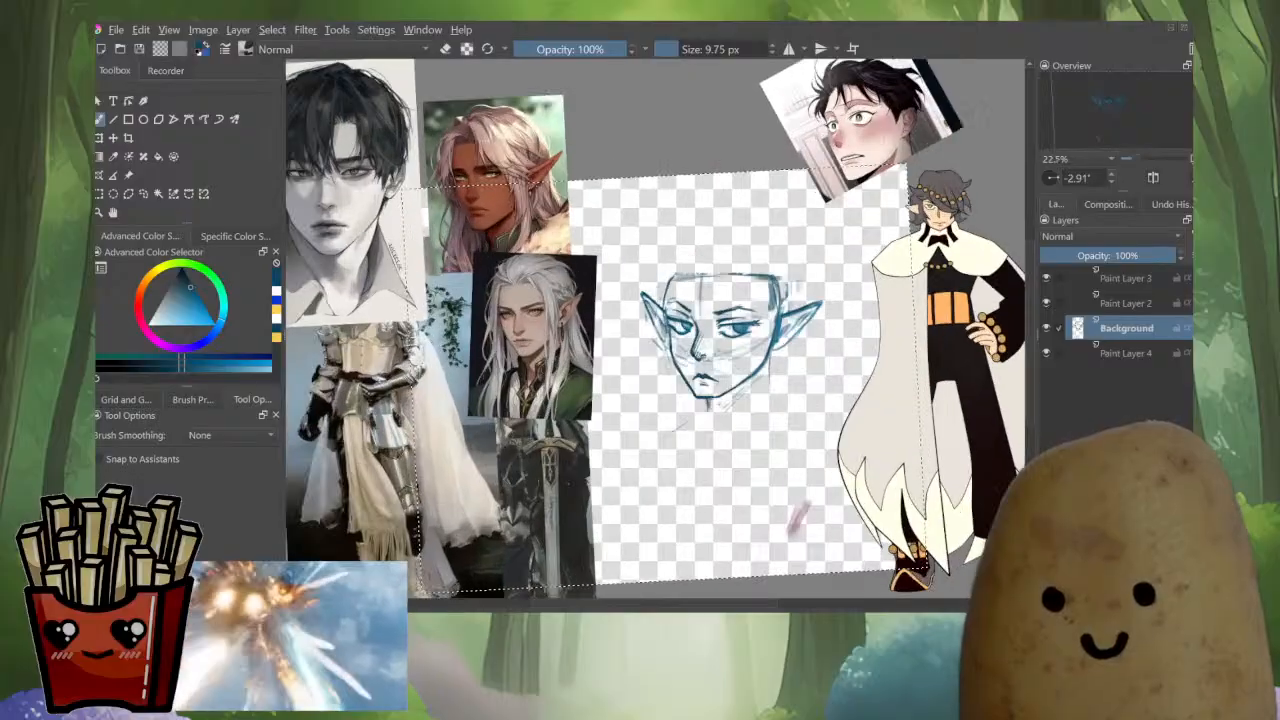
pyautogui.scroll(4, 720, 340)
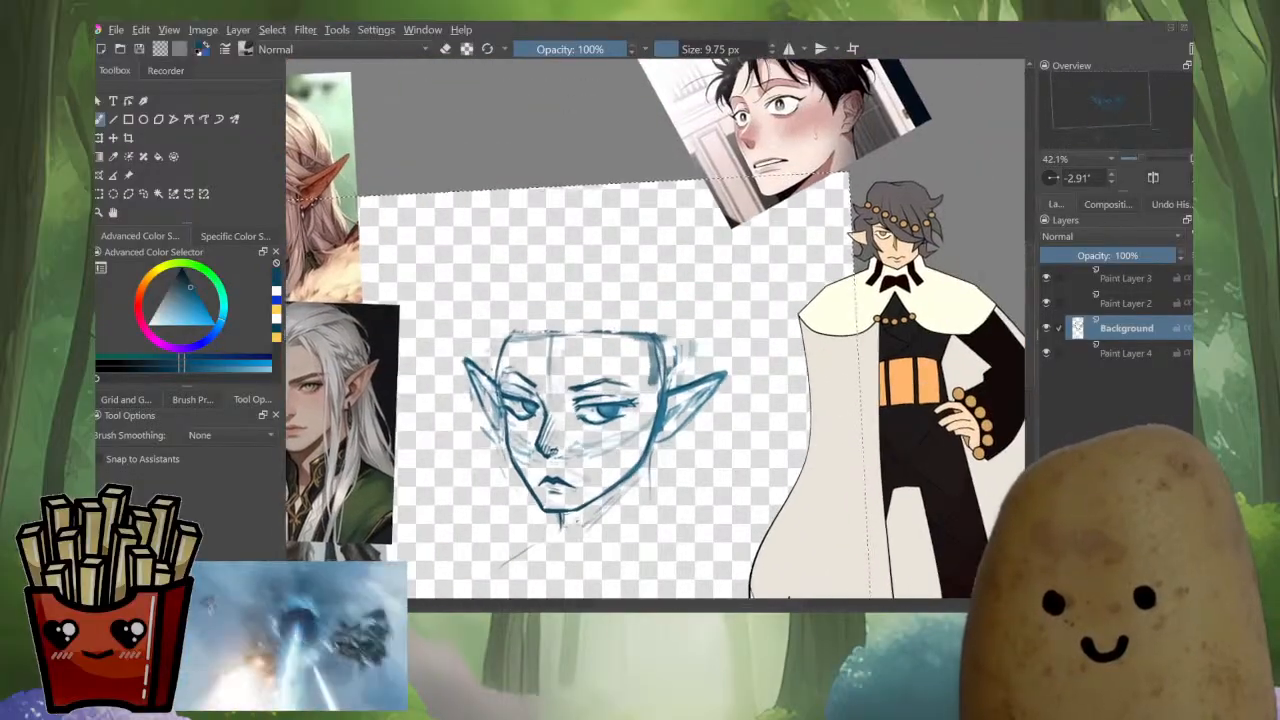
pyautogui.moveTo(640, 390); pyautogui.dragTo(643, 382)
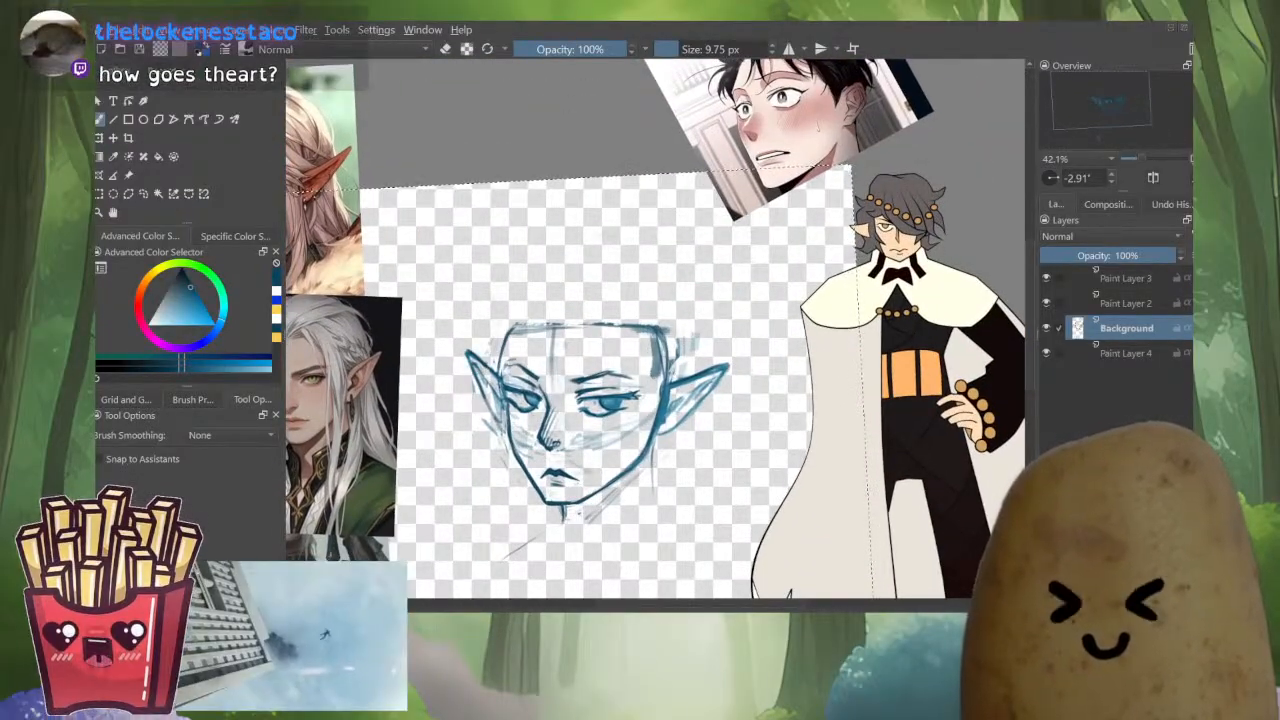
pyautogui.scroll(2, 669, 459)
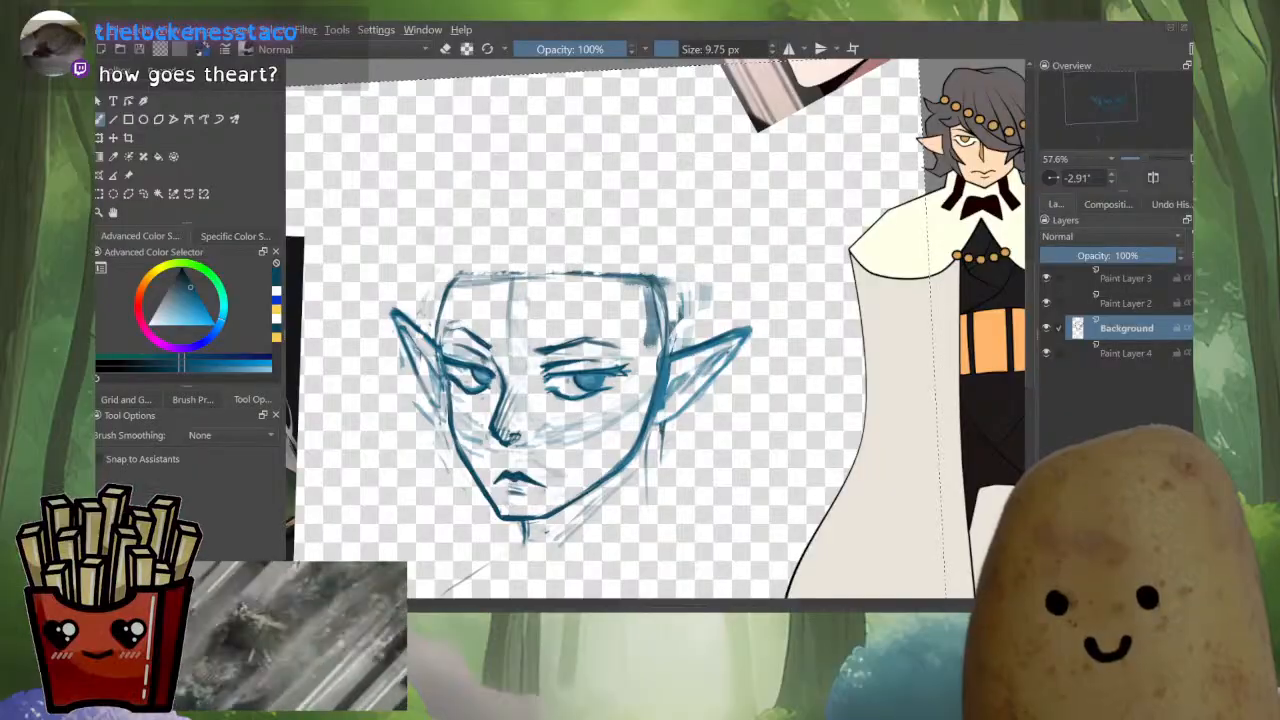
# Strengthen the neck line, add short throat strokes under the chin, and sketch the near shoulder slope and the curve below it.
pyautogui.moveTo(662, 432); pyautogui.dragTo(656, 514)
pyautogui.moveTo(534, 520); pyautogui.dragTo(542, 538)
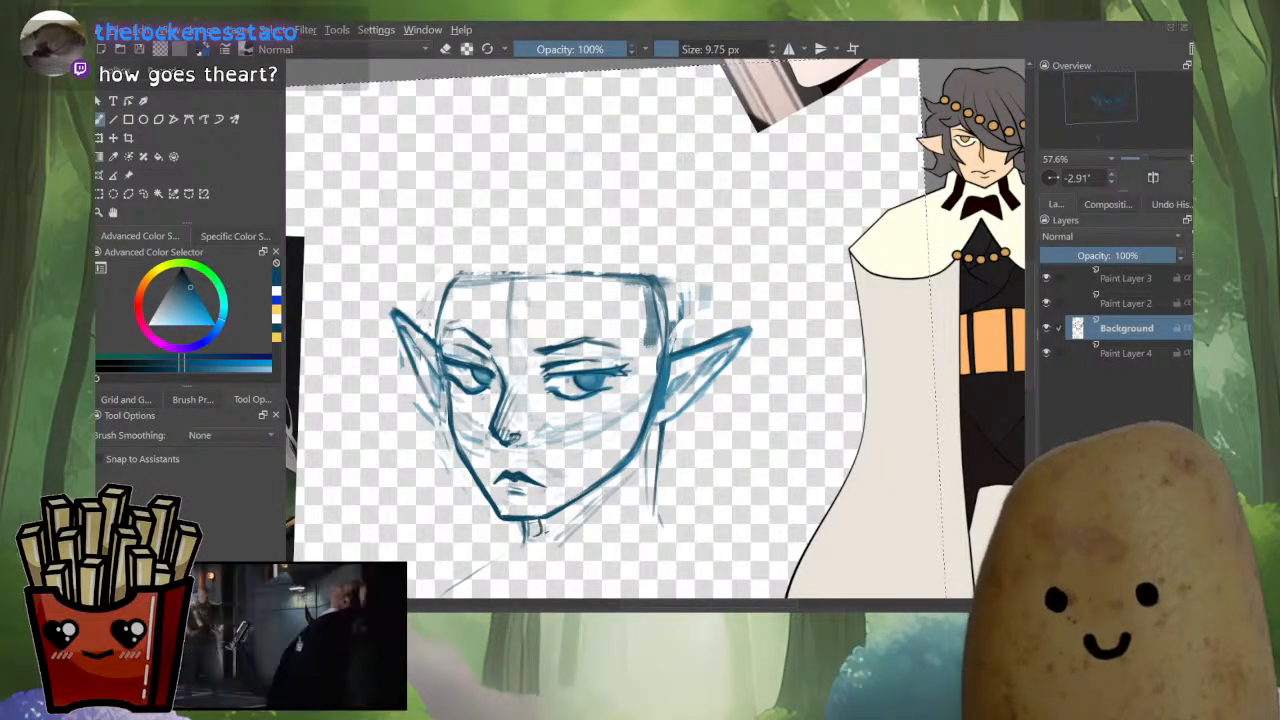
pyautogui.scroll(-4, 591, 499)
pyautogui.scroll(3, 436, 590)
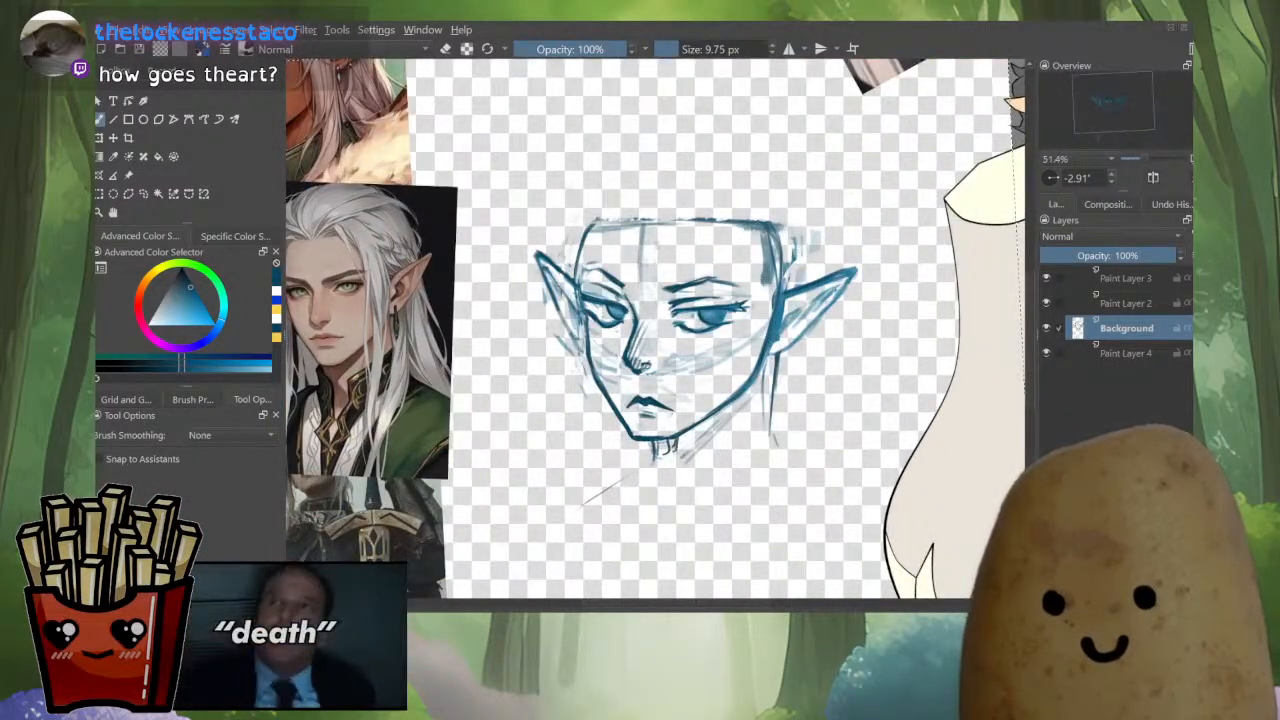
pyautogui.moveTo(674, 450); pyautogui.dragTo(666, 458)
pyautogui.moveTo(784, 346)
pyautogui.mouseDown()
pyautogui.moveTo(766, 440)
pyautogui.moveTo(828, 474)
pyautogui.moveTo(692, 536)
pyautogui.mouseUp()
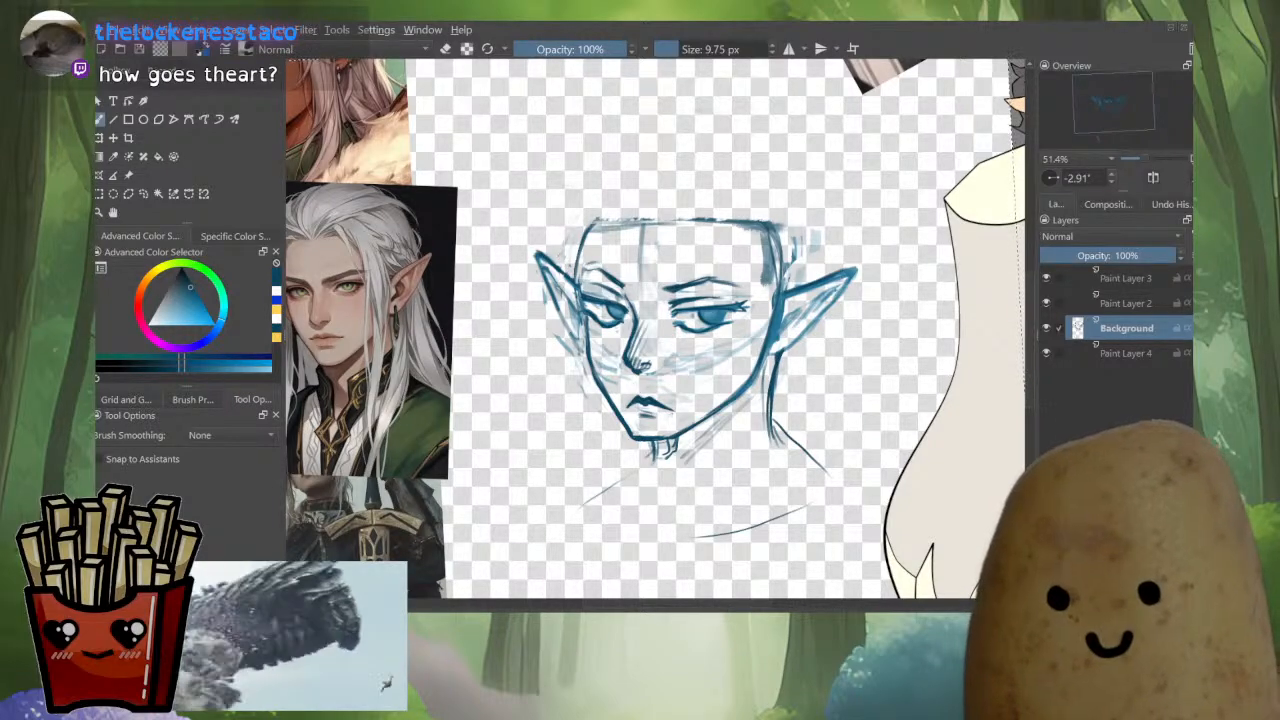
# Extend the far shoulder line, hatch under the chin and jaw, continue the chest curve, and check the bust in the mirrored view.
pyautogui.moveTo(652, 454); pyautogui.dragTo(620, 474)
pyautogui.moveTo(690, 430); pyautogui.dragTo(664, 453)
pyautogui.moveTo(706, 424); pyautogui.dragTo(674, 460)
pyautogui.moveTo(730, 408)
pyautogui.mouseDown()
pyautogui.moveTo(696, 440)
pyautogui.moveTo(658, 446)
pyautogui.mouseUp()
pyautogui.press('e')
pyautogui.press('e')
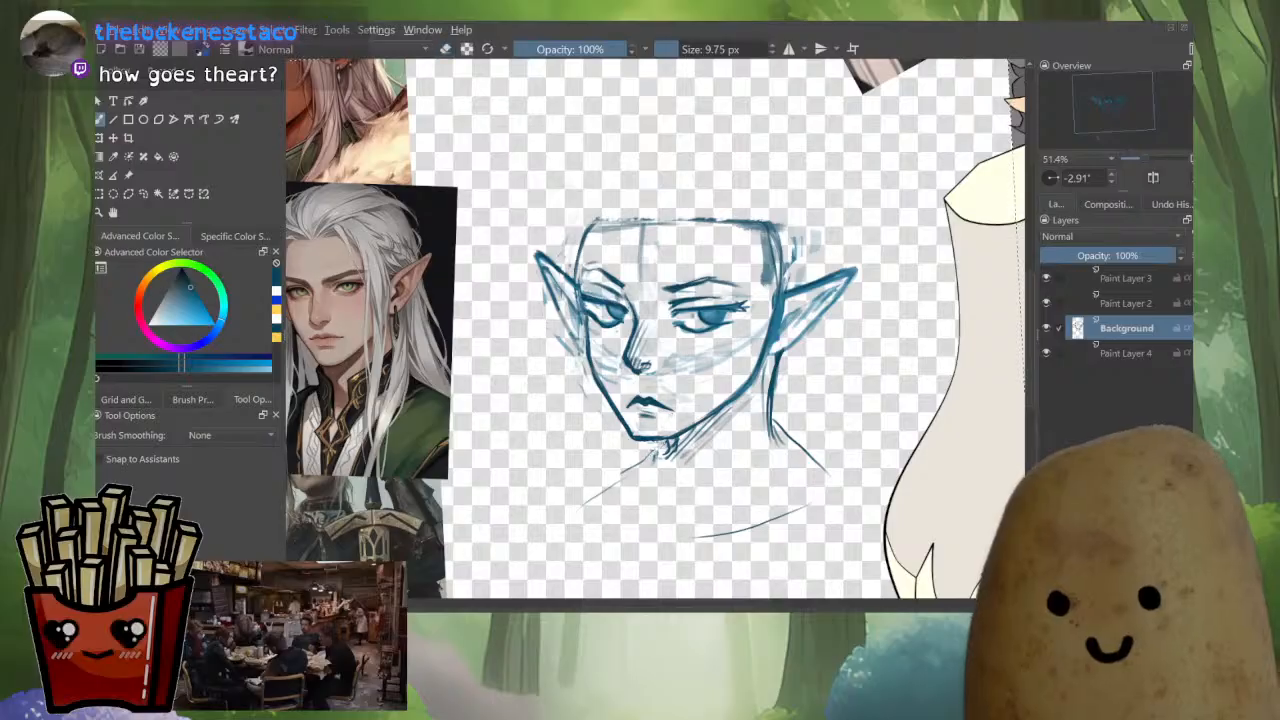
pyautogui.moveTo(606, 484)
pyautogui.mouseDown()
pyautogui.moveTo(571, 499)
pyautogui.moveTo(682, 538)
pyautogui.mouseUp()
pyautogui.scroll(-4, 799, 430)
pyautogui.press('m')
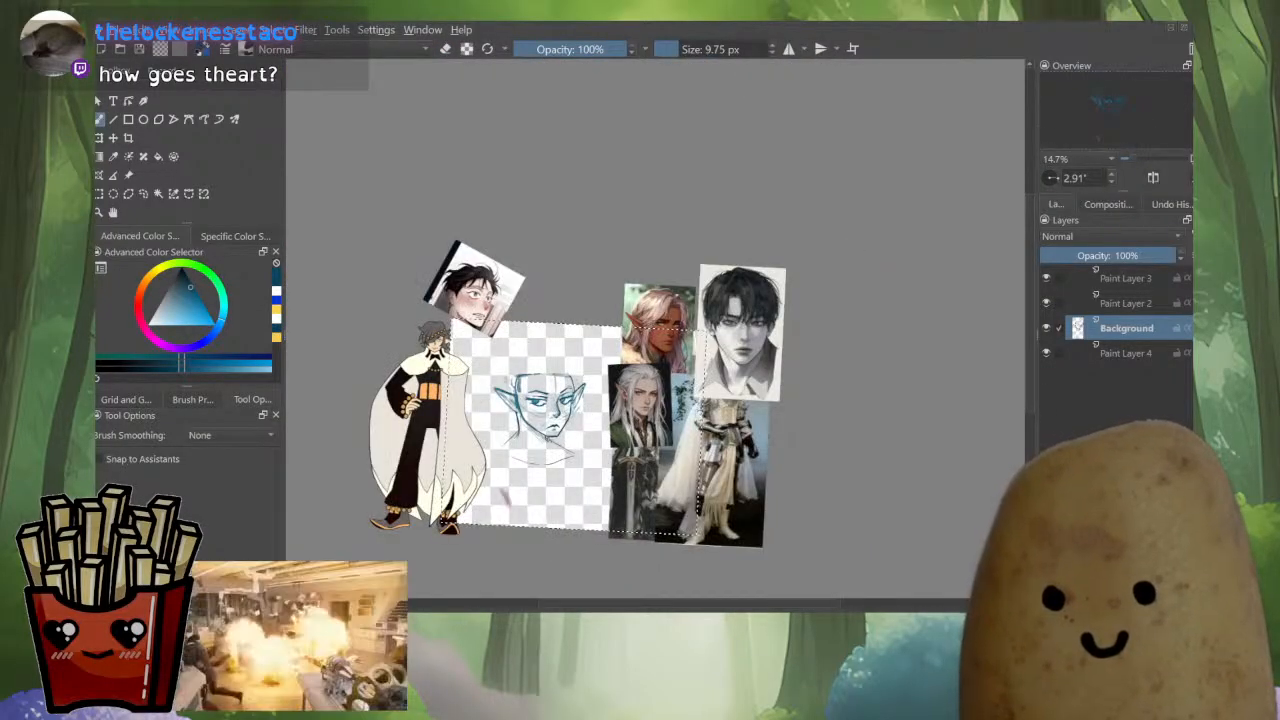
pyautogui.scroll(1, 757, 350)
pyautogui.scroll(4, 711, 426)
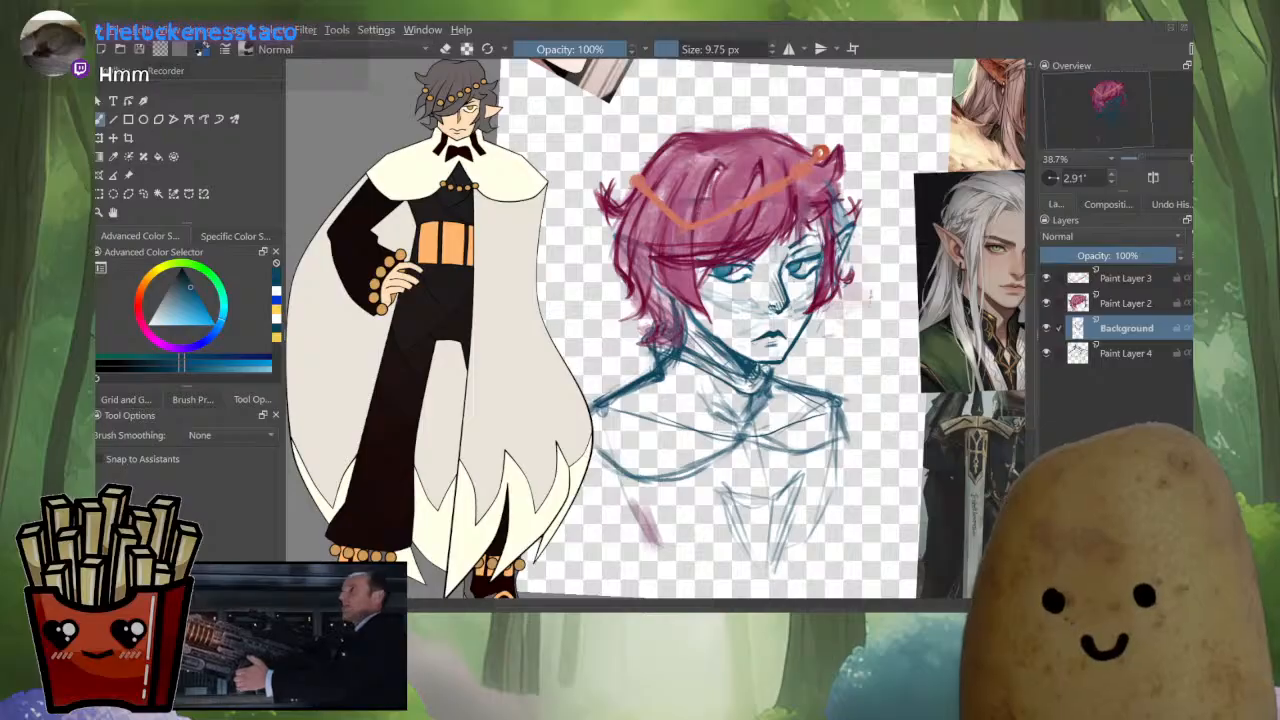
# Mesh-transform the pink hair on Paint Layer 2, nudging its upper corner beside the circlet's round ornament slightly outward and down.
pyautogui.scroll(-3, 885, 360)
pyautogui.scroll(2, 865, 385)
pyautogui.click(1128, 303)
pyautogui.moveTo(760, 300); pyautogui.dragTo(718, 362)
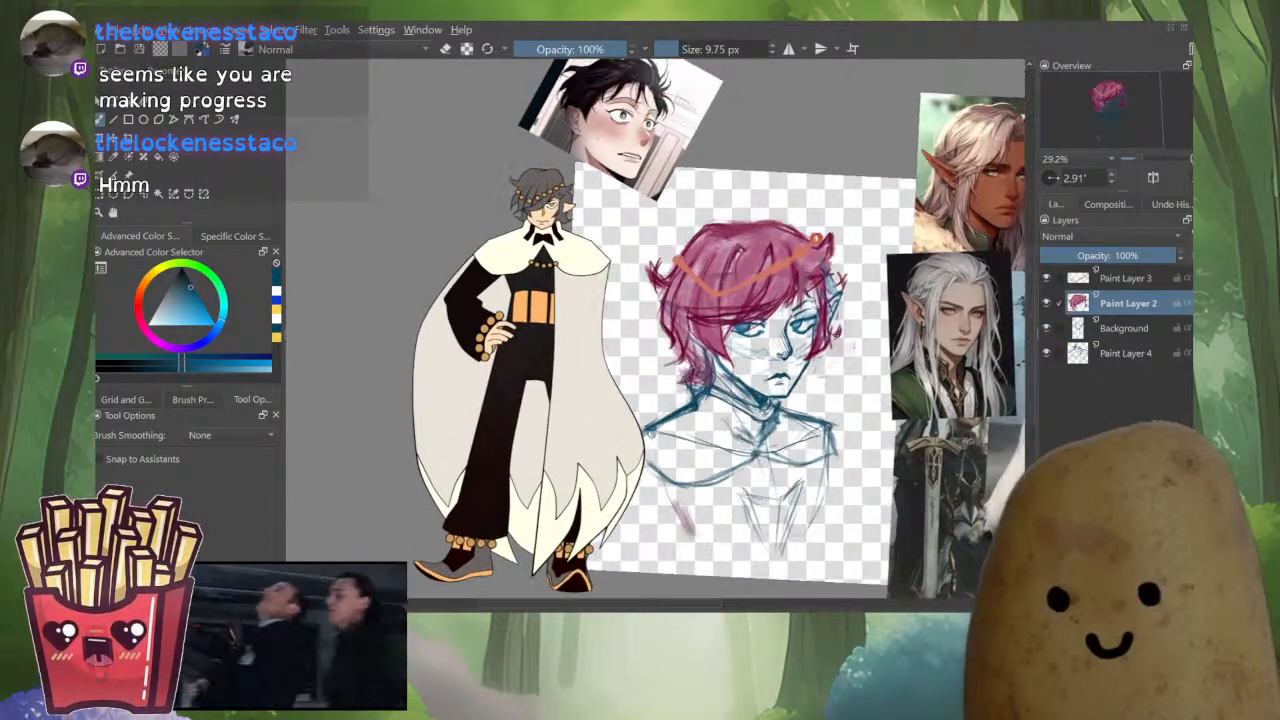
pyautogui.scroll(1, 886, 392)
pyautogui.hotkey('ctrl', 't')
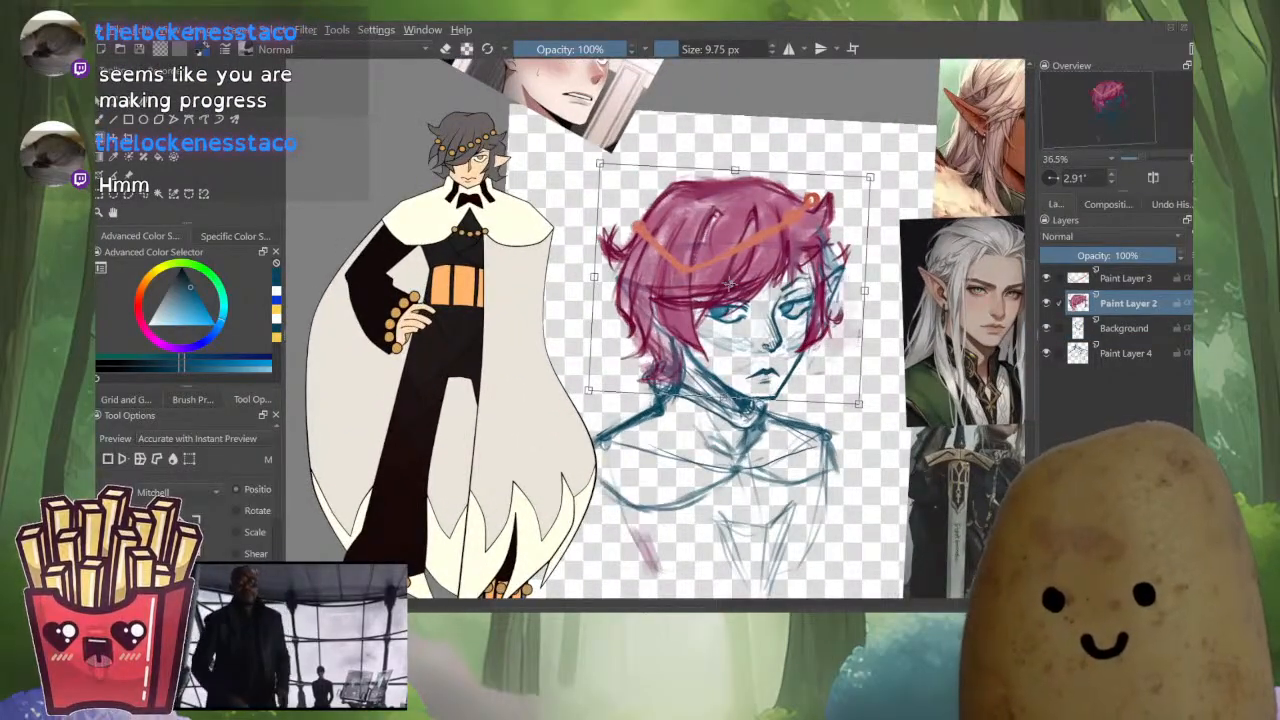
pyautogui.scroll(1, 769, 200)
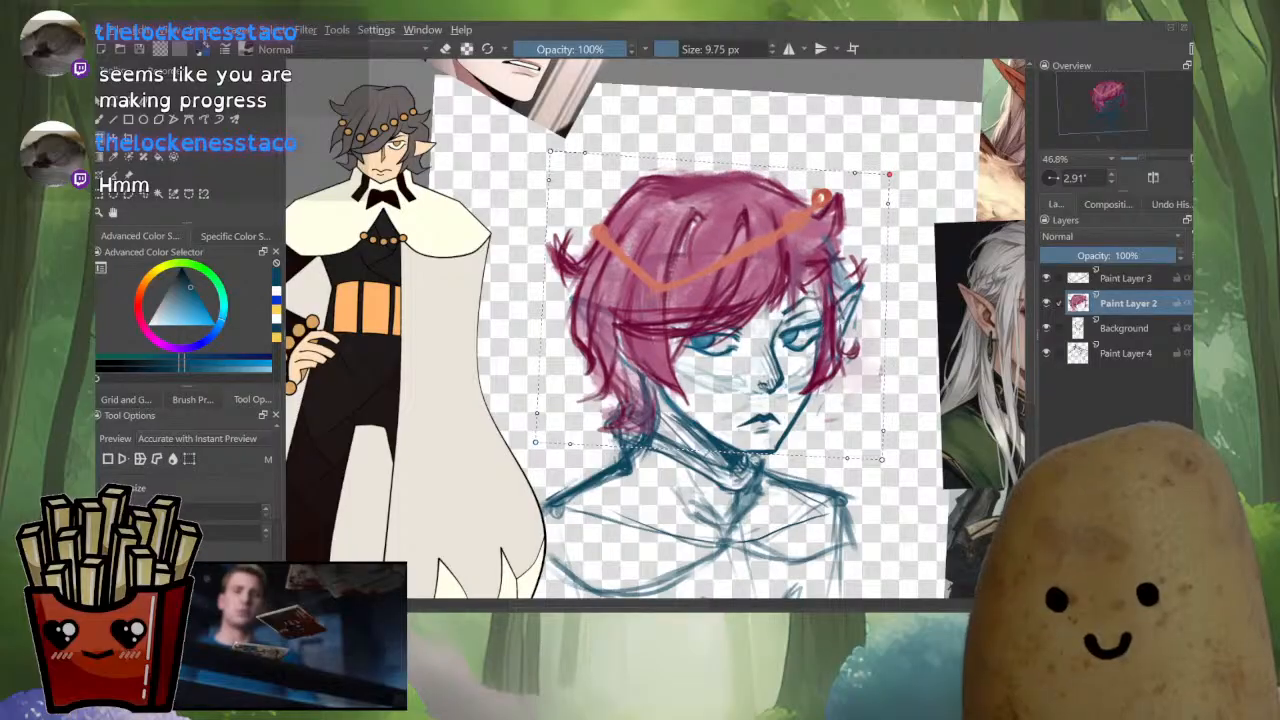
pyautogui.moveTo(888, 174); pyautogui.dragTo(891, 176)
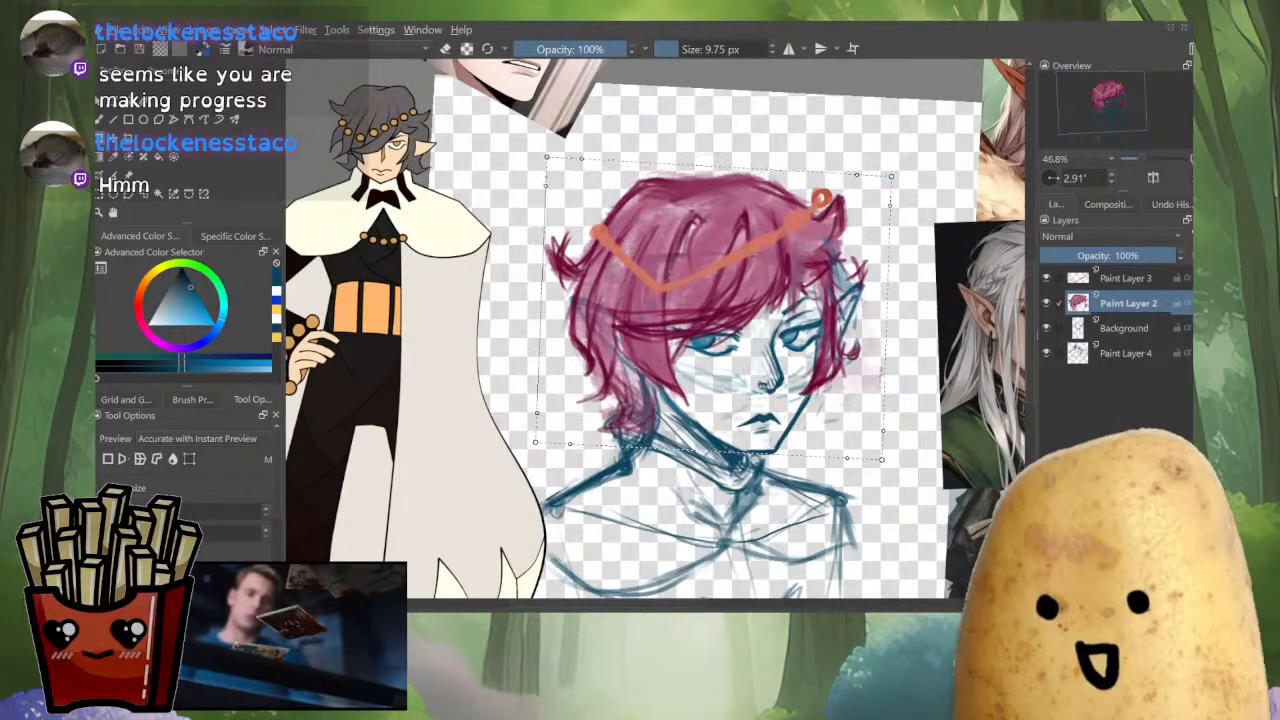
pyautogui.press('m')
pyautogui.press('m')
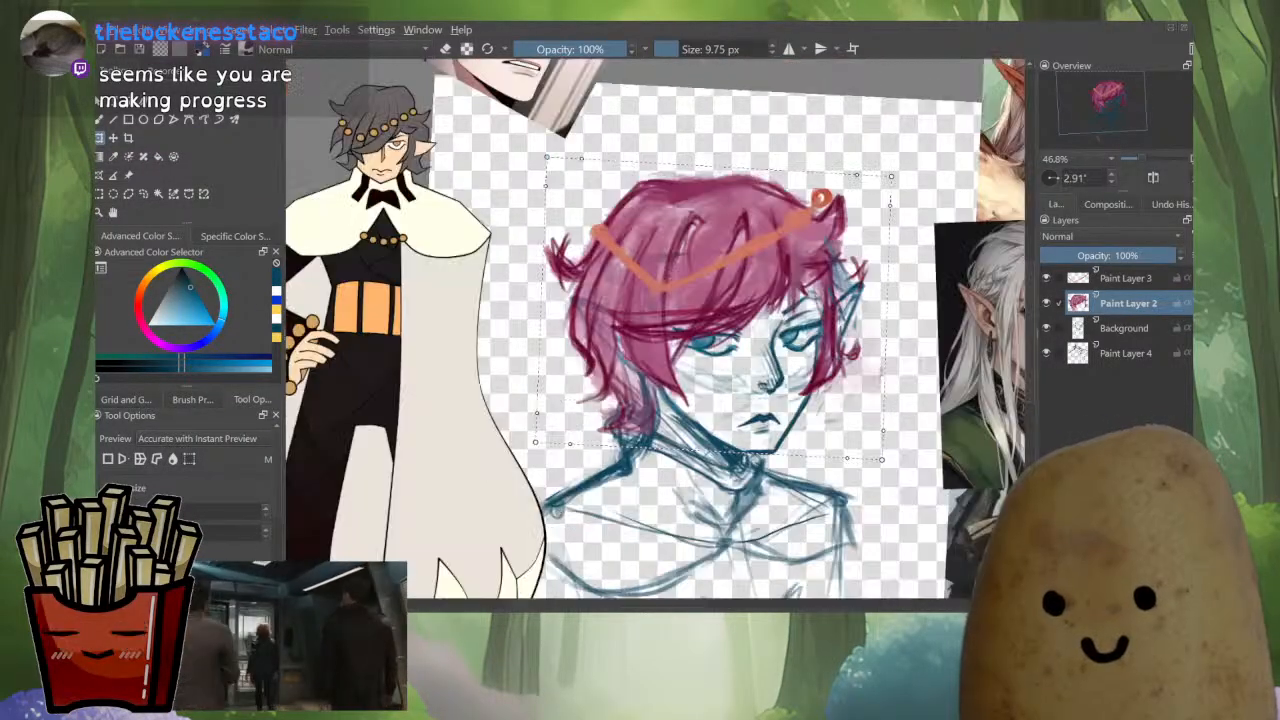
pyautogui.moveTo(891, 176); pyautogui.dragTo(892, 181)
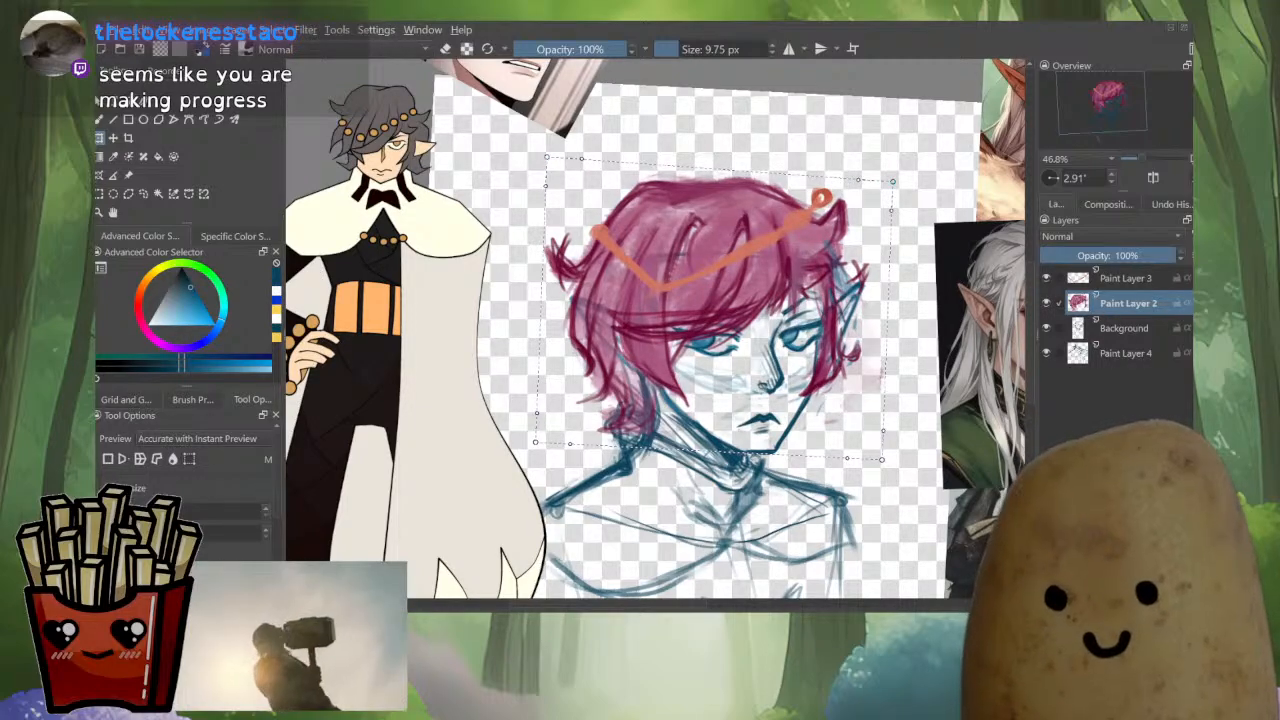
pyautogui.press('Return')
pyautogui.scroll(-3, 655, 330)
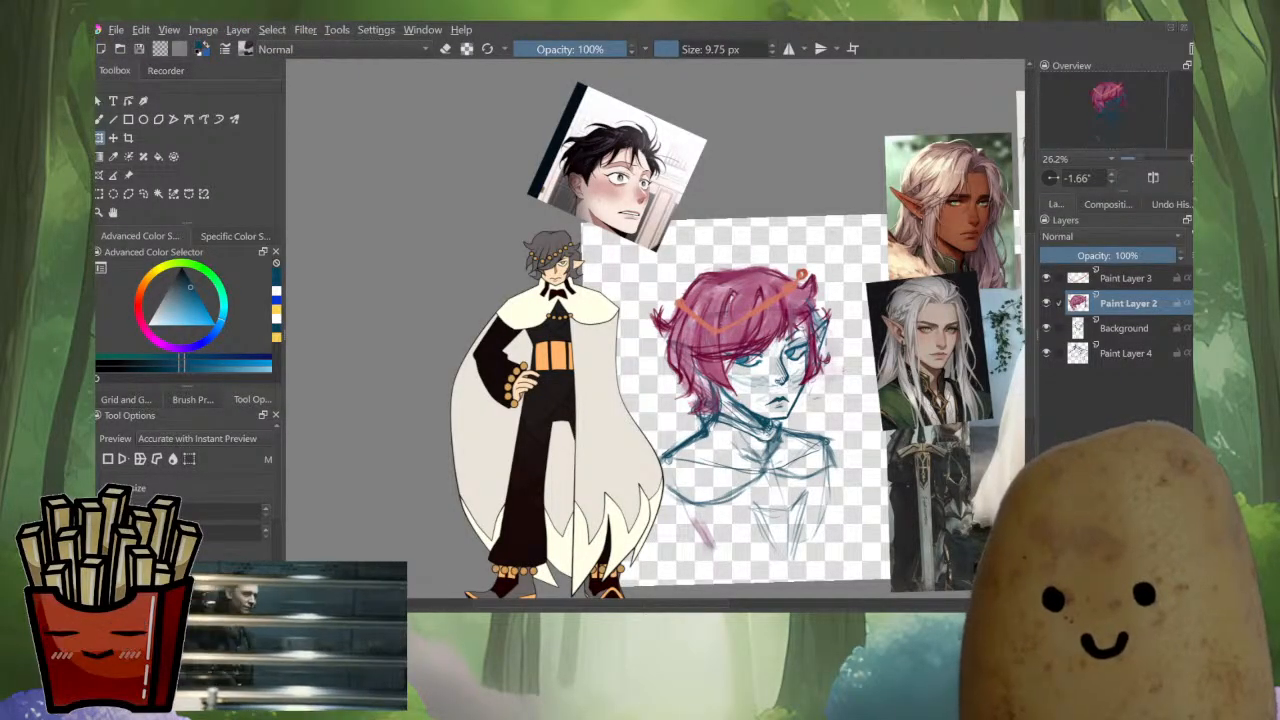
pyautogui.moveTo(700, 350); pyautogui.dragTo(605, 295)
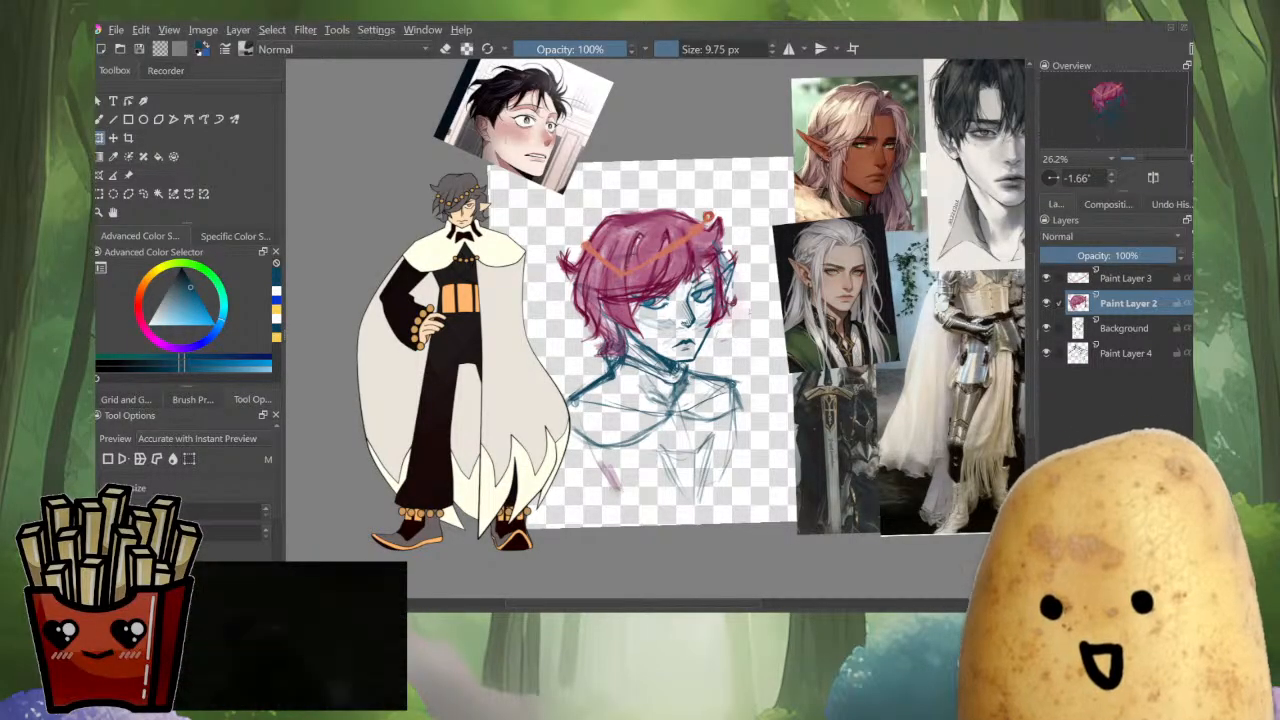
pyautogui.scroll(3, 669, 344)
pyautogui.scroll(-2, 776, 349)
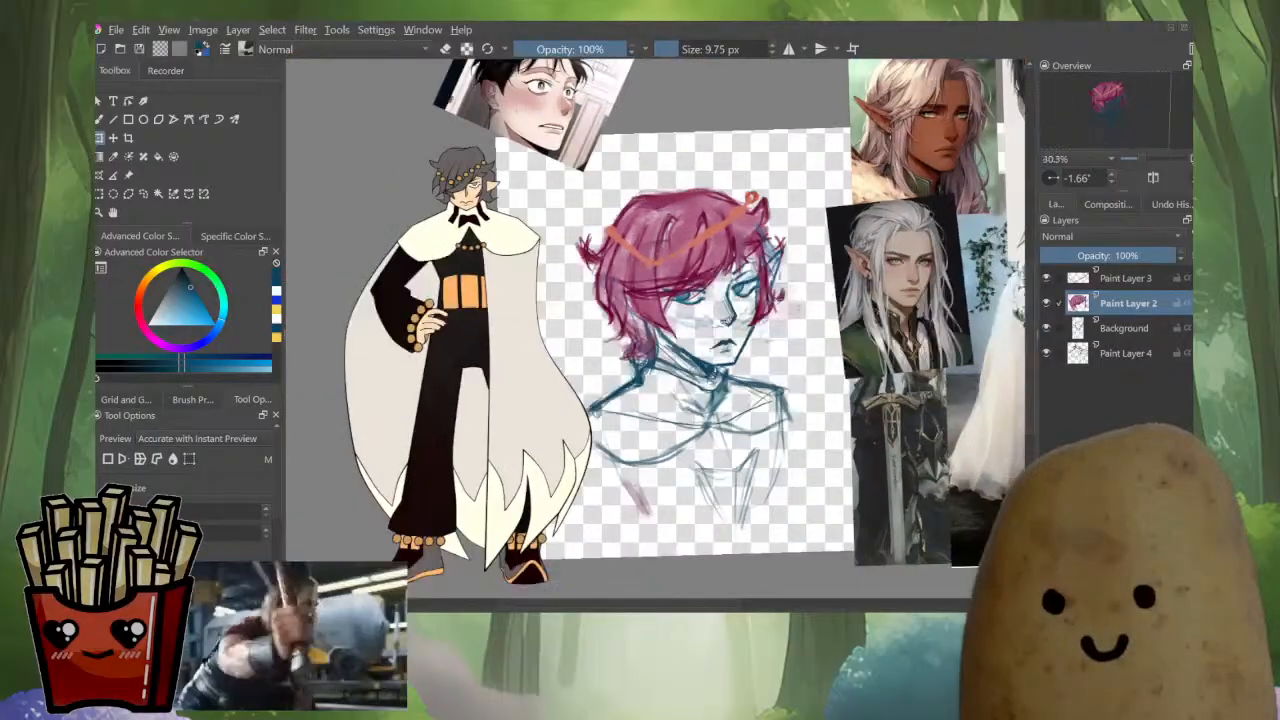
pyautogui.moveTo(670, 344); pyautogui.dragTo(686, 334)
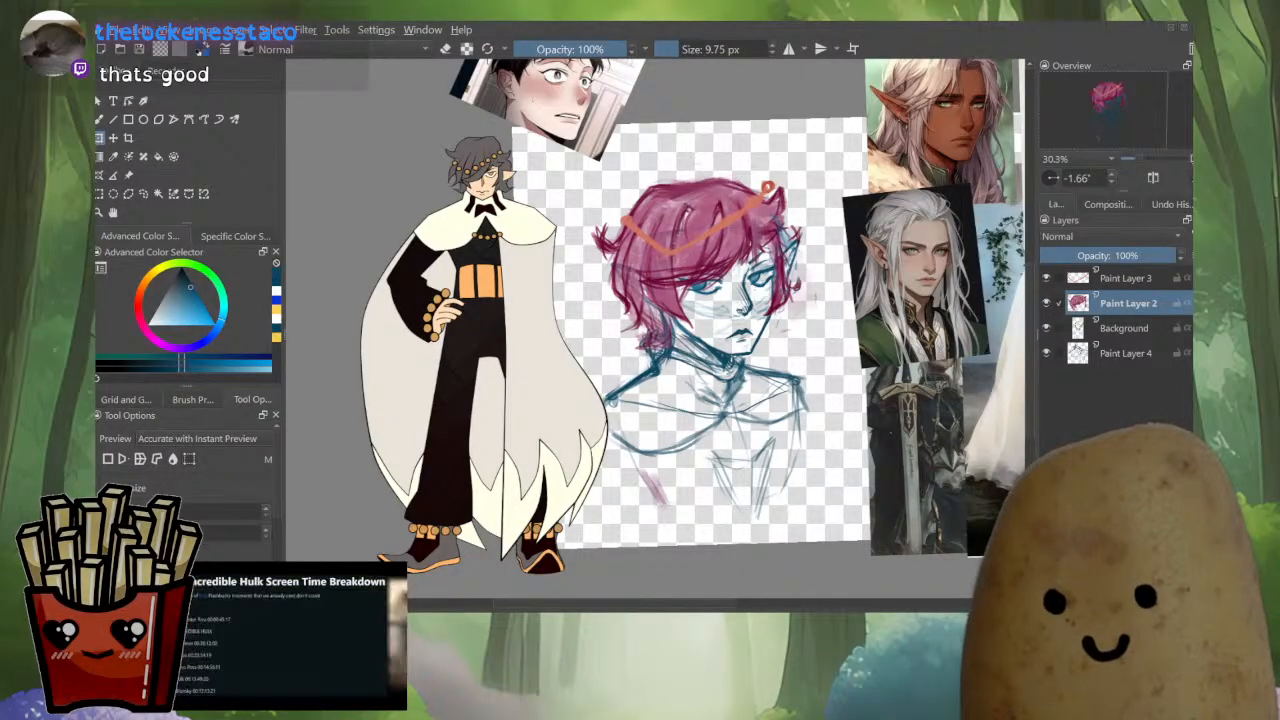
pyautogui.press('b')
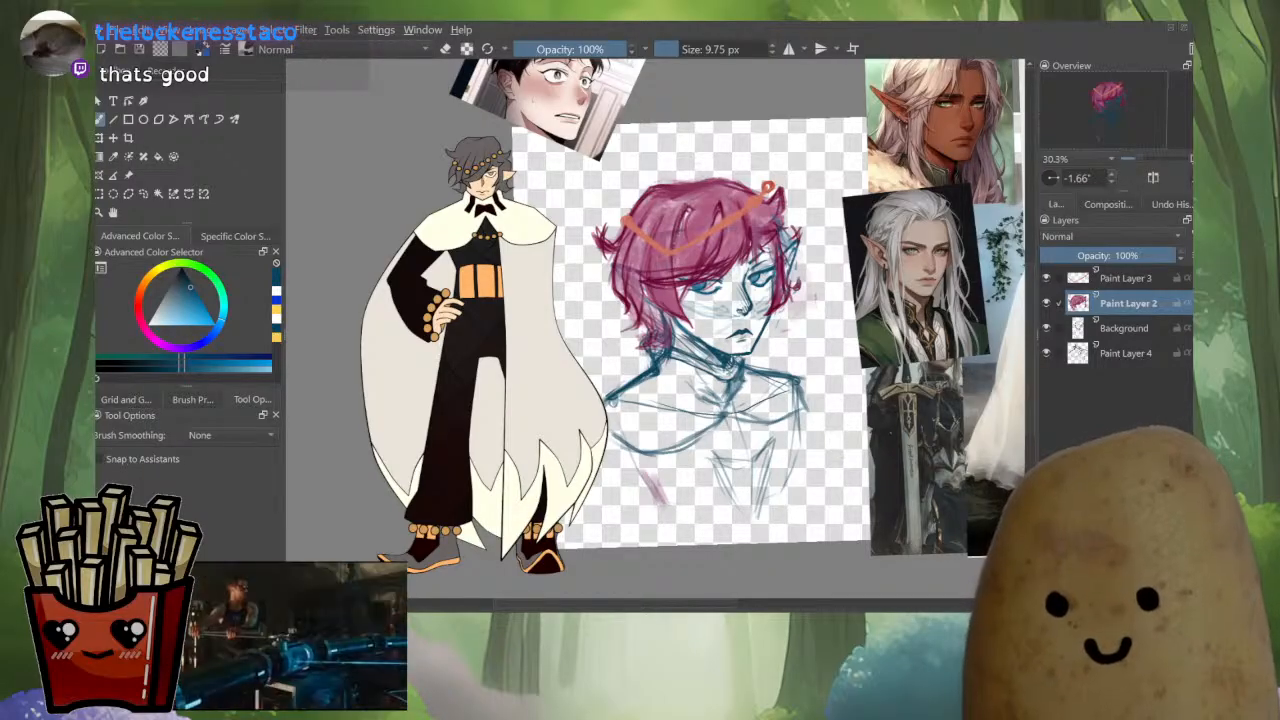
# Group all four sketch layers and transform the group, scaling the bust down and shifting it up to free space below.
pyautogui.hotkey('ctrl', 'g')
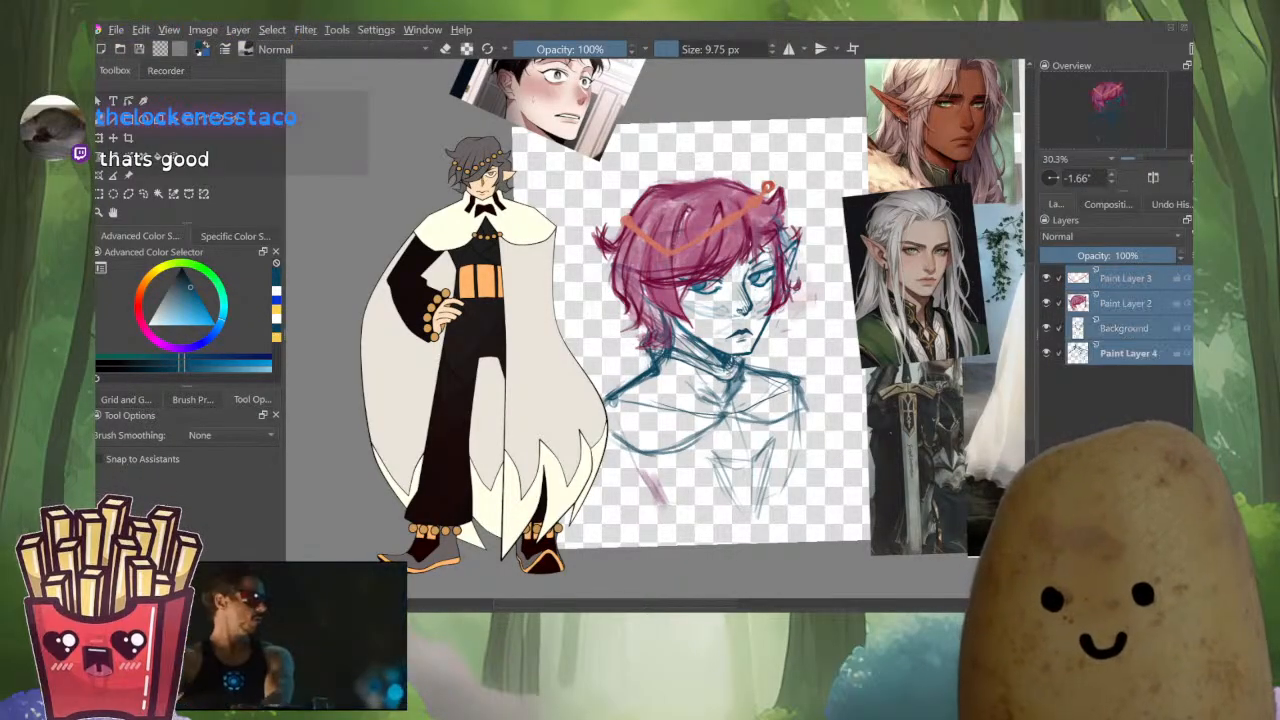
pyautogui.click(1118, 278)
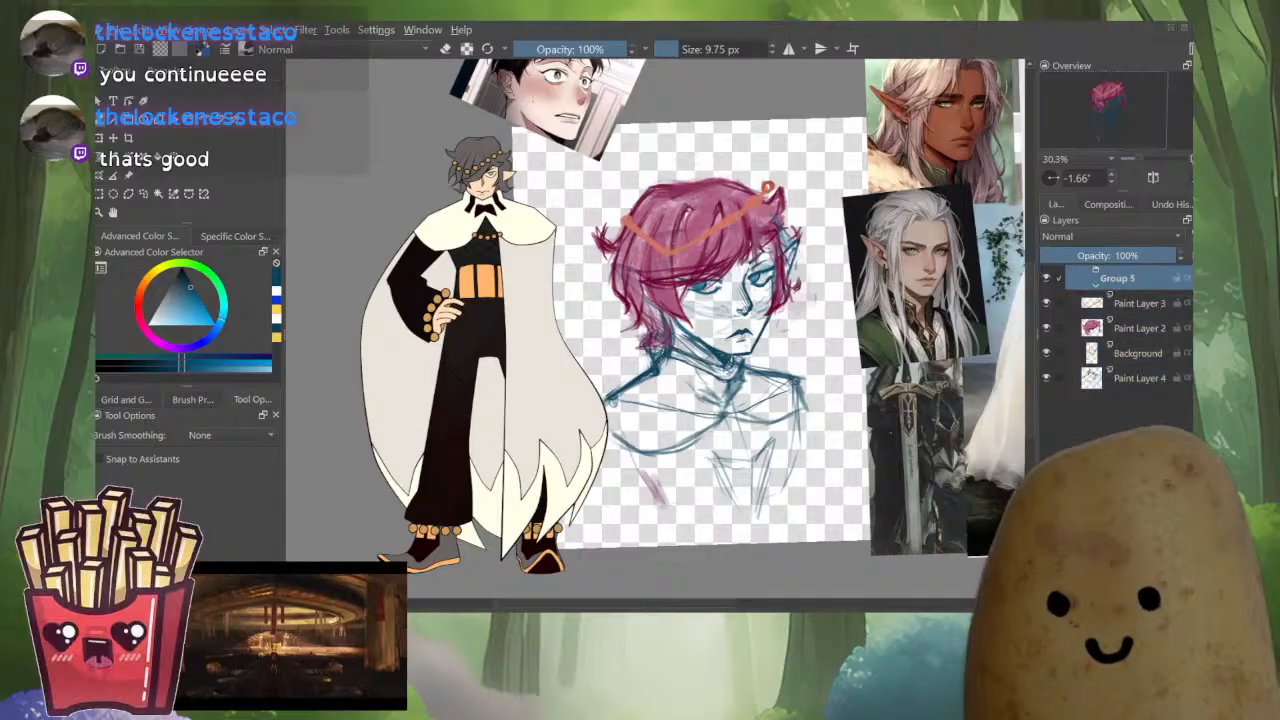
pyautogui.hotkey('ctrl', 't')
pyautogui.moveTo(824, 525); pyautogui.dragTo(805, 497)
pyautogui.moveTo(720, 340)
pyautogui.mouseDown()
pyautogui.moveTo(696, 345)
pyautogui.moveTo(693, 314)
pyautogui.mouseUp()
pyautogui.moveTo(803, 481); pyautogui.dragTo(794, 467)
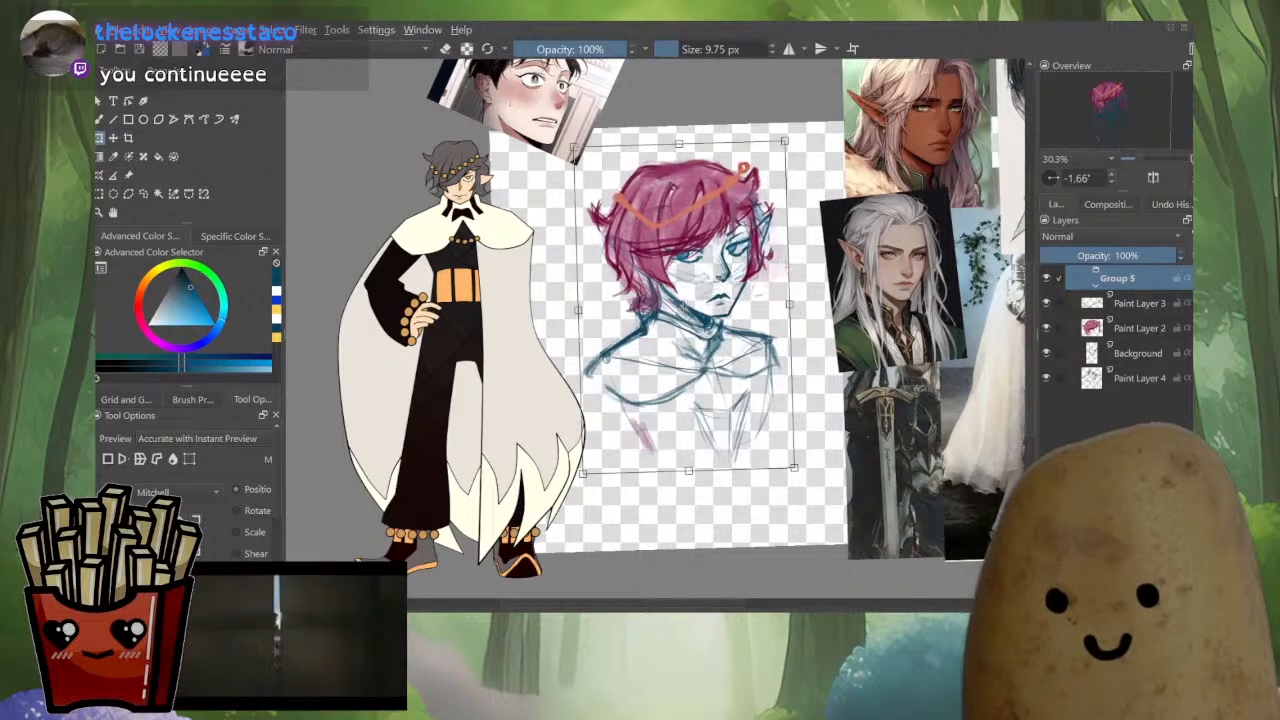
pyautogui.moveTo(686, 312); pyautogui.dragTo(680, 302)
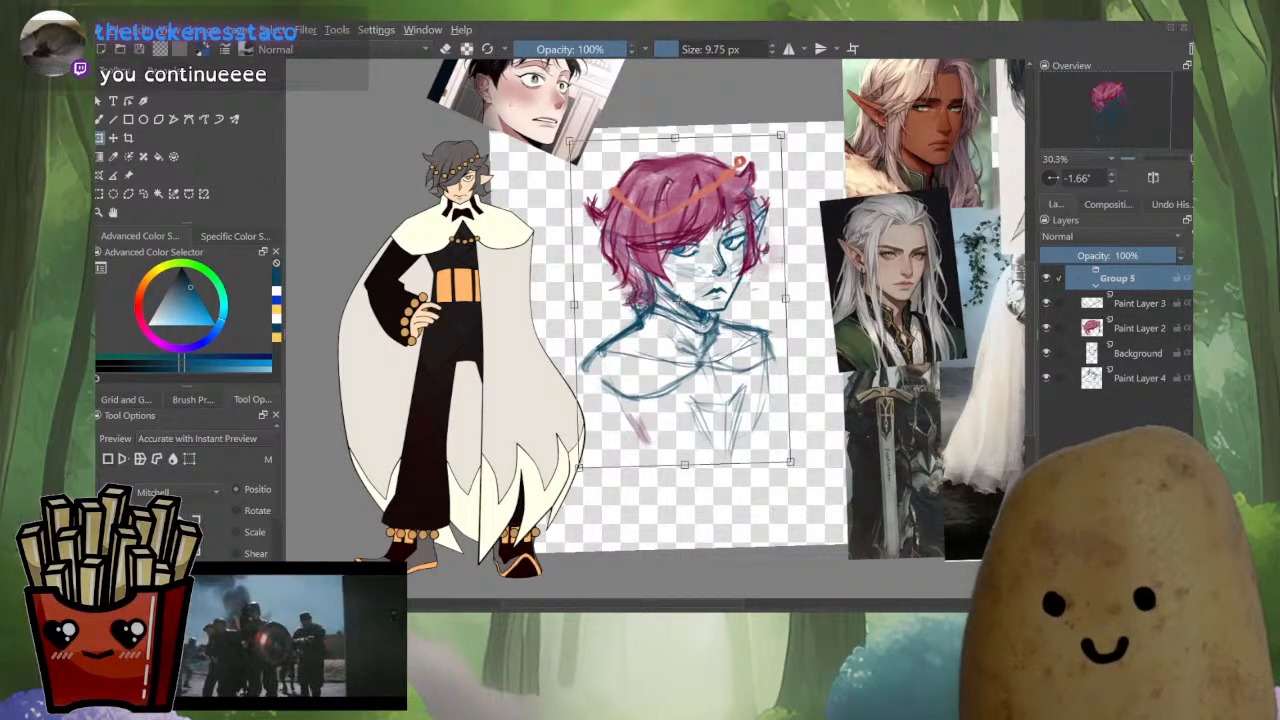
pyautogui.press('b')
# Erase the stray pink stroke below the near shoulder on the Background layer with the 112.79 px eraser.
pyautogui.click(1140, 378)
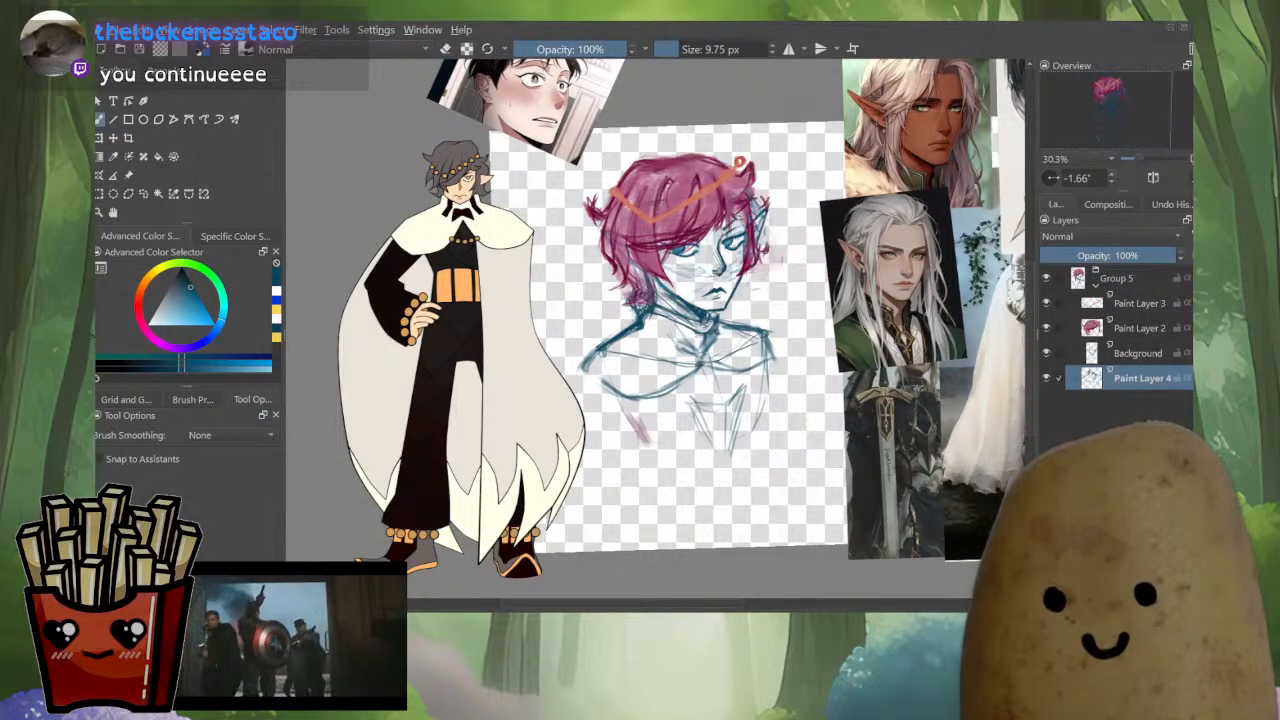
pyautogui.press(']')
pyautogui.click(1140, 328)
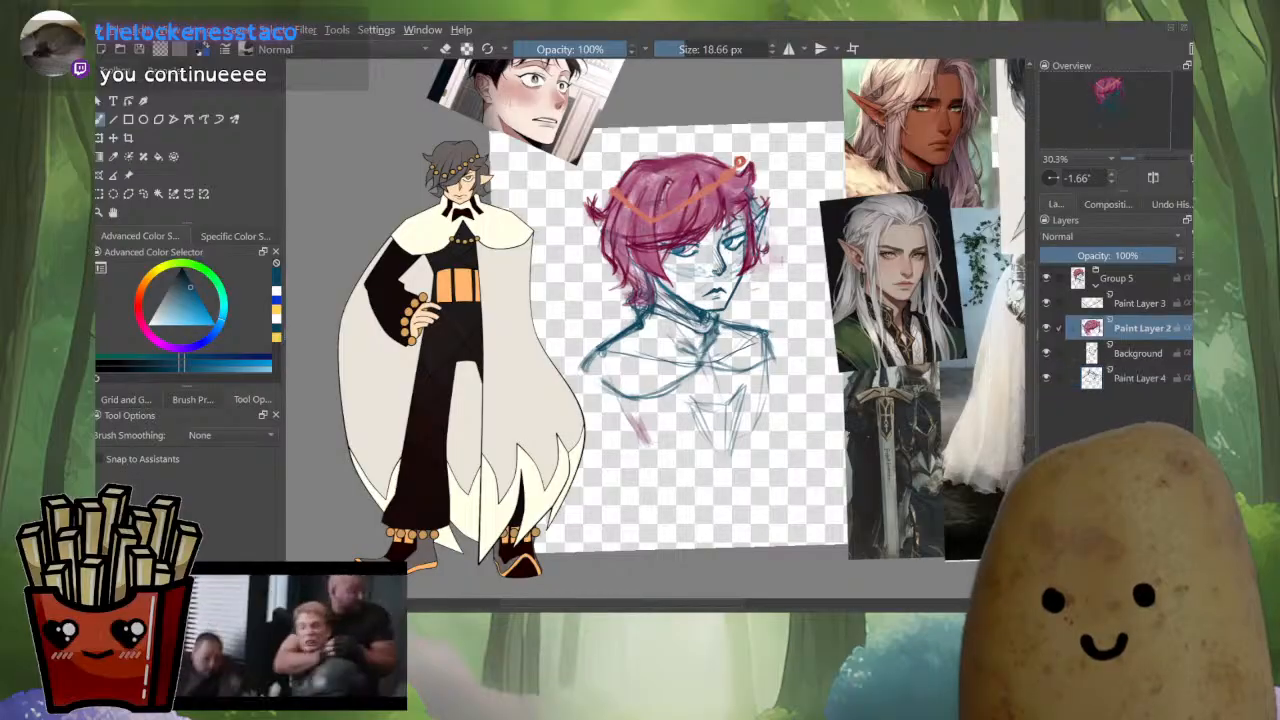
pyautogui.press('e')
pyautogui.moveTo(650, 422); pyautogui.dragTo(654, 395)
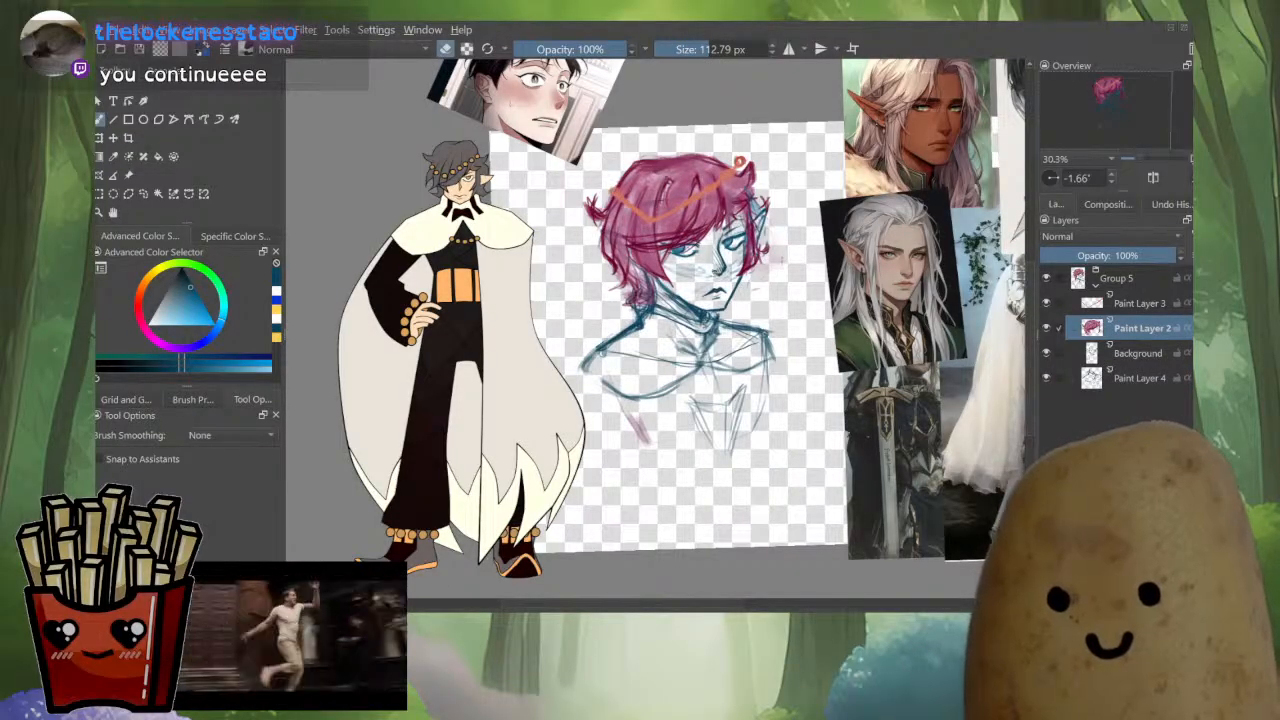
pyautogui.click(1138, 353)
pyautogui.click(1140, 328)
pyautogui.keyDown('alt'); pyautogui.click(1092, 353); pyautogui.keyUp('alt')
pyautogui.keyDown('alt'); pyautogui.click(1092, 353); pyautogui.keyUp('alt')
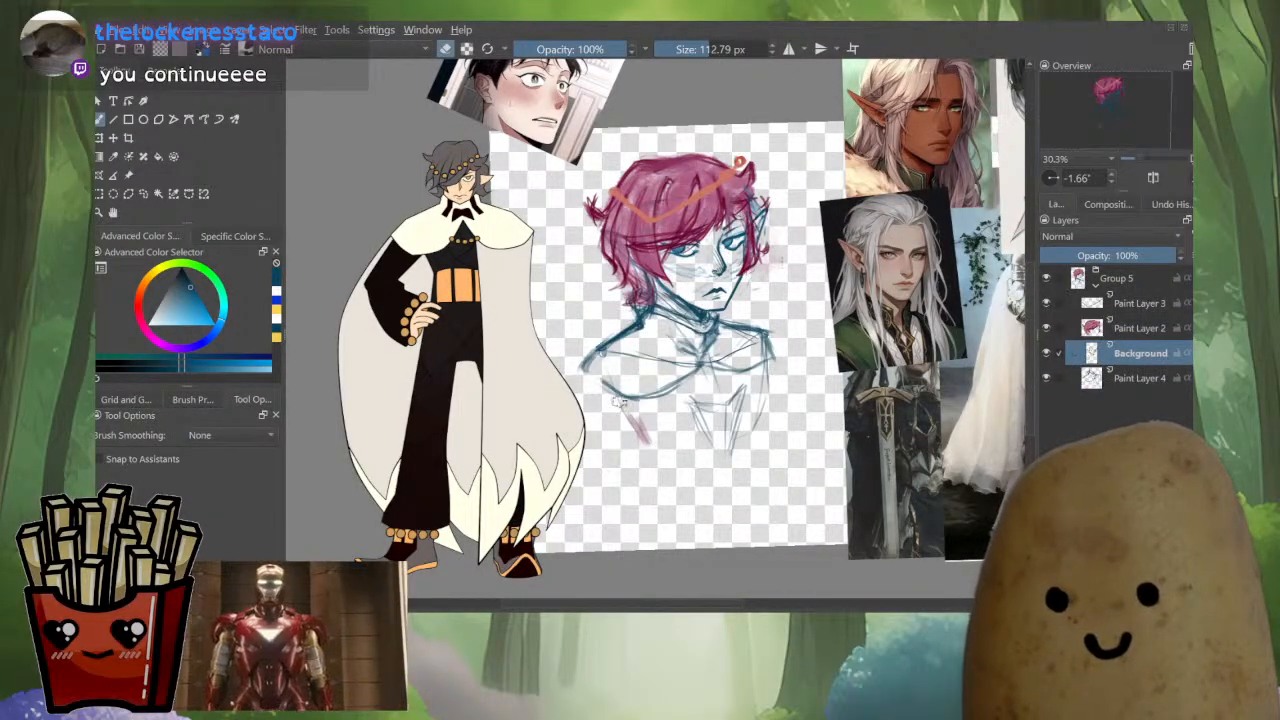
pyautogui.moveTo(620, 402); pyautogui.dragTo(645, 434)
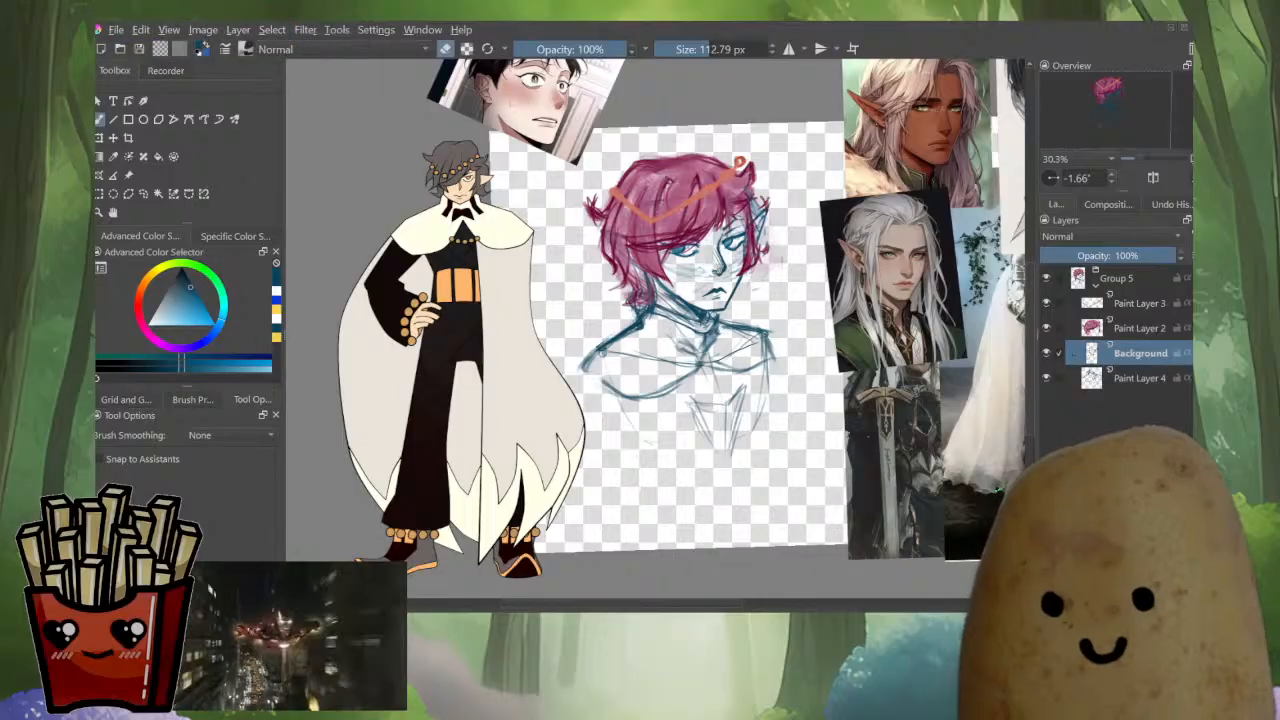
# On Paint Layer 4, sketch a dark clasp where the cape lines meet at mid-chest, using a brush of about 27 px.
pyautogui.click(1141, 378)
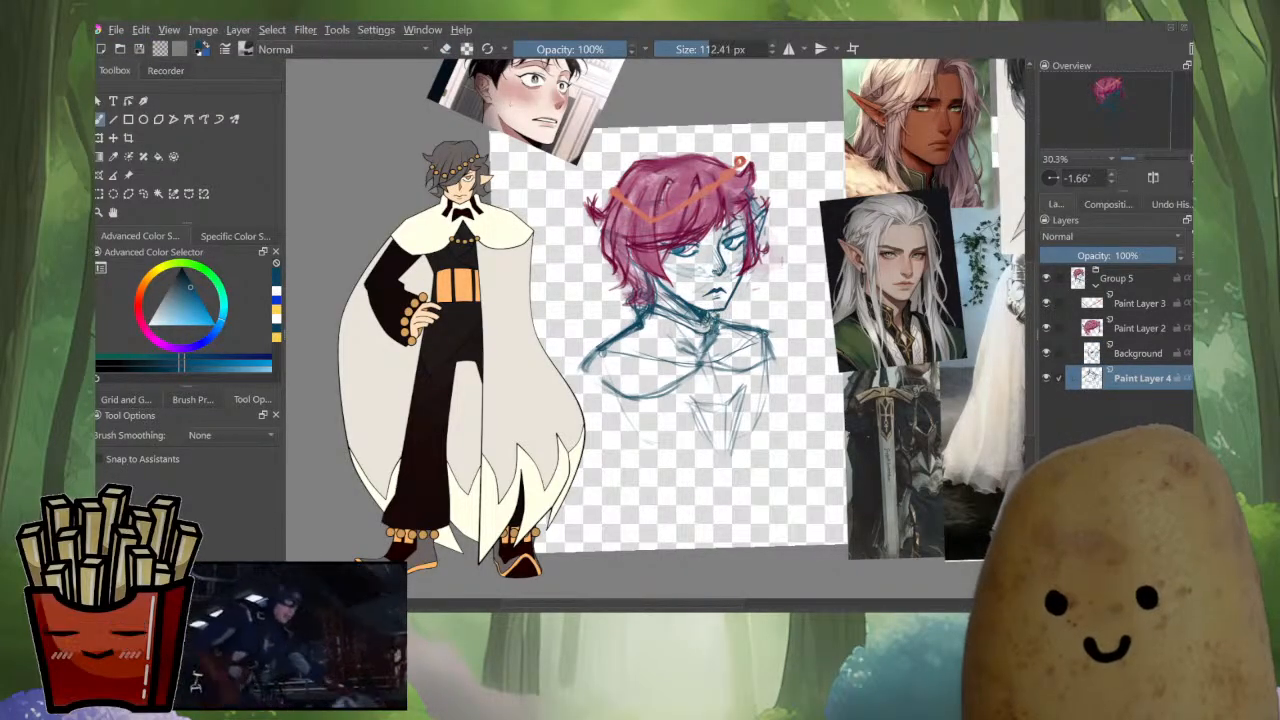
pyautogui.press('[')
pyautogui.press('[')
pyautogui.press('[')
pyautogui.press('[')
pyautogui.press('[')
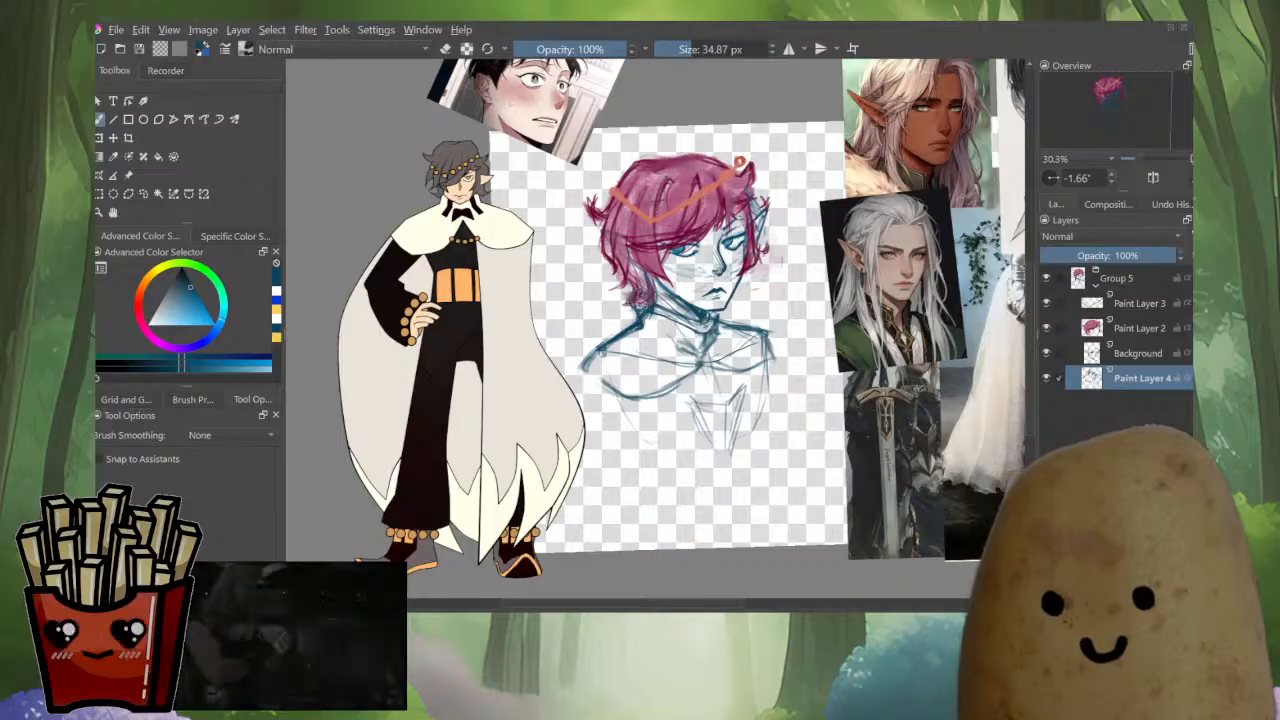
pyautogui.press('[')
pyautogui.press('[')
pyautogui.press('[')
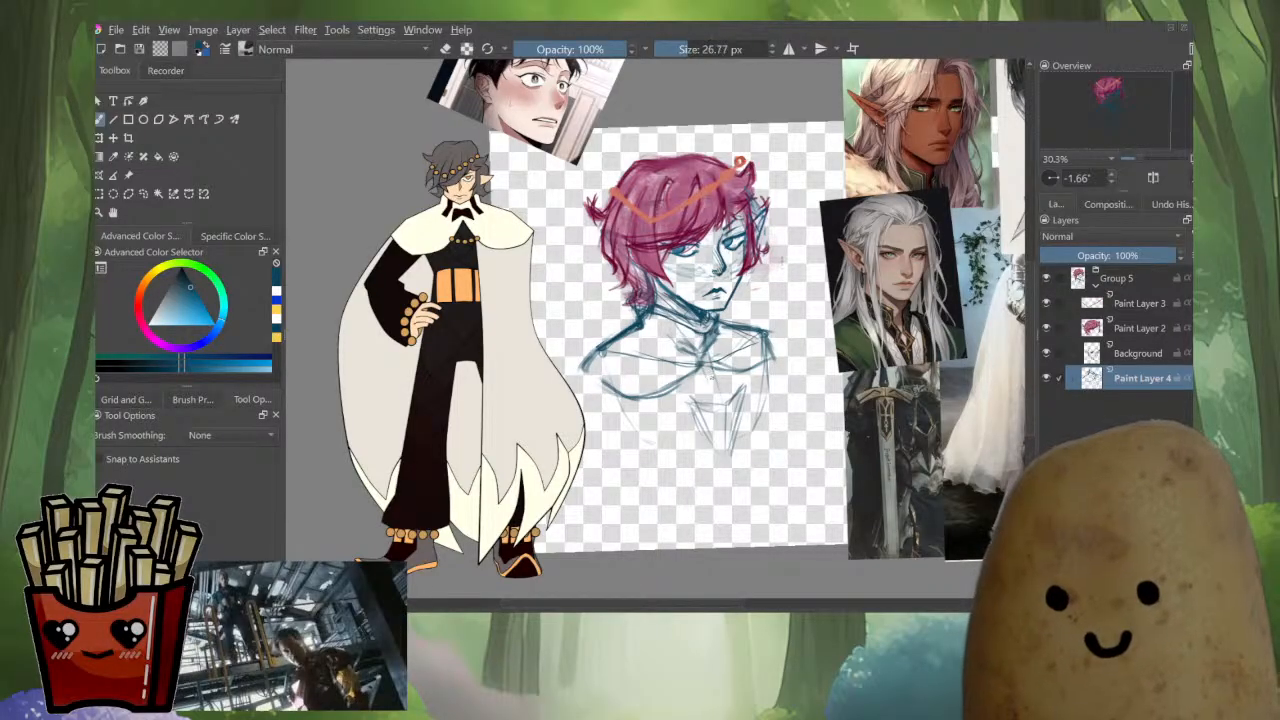
pyautogui.moveTo(703, 361); pyautogui.dragTo(723, 365)
# Clean up the chest curve with the eraser, then redraw the near shoulder's cape edge and darken the far shoulder edge.
pyautogui.press('e')
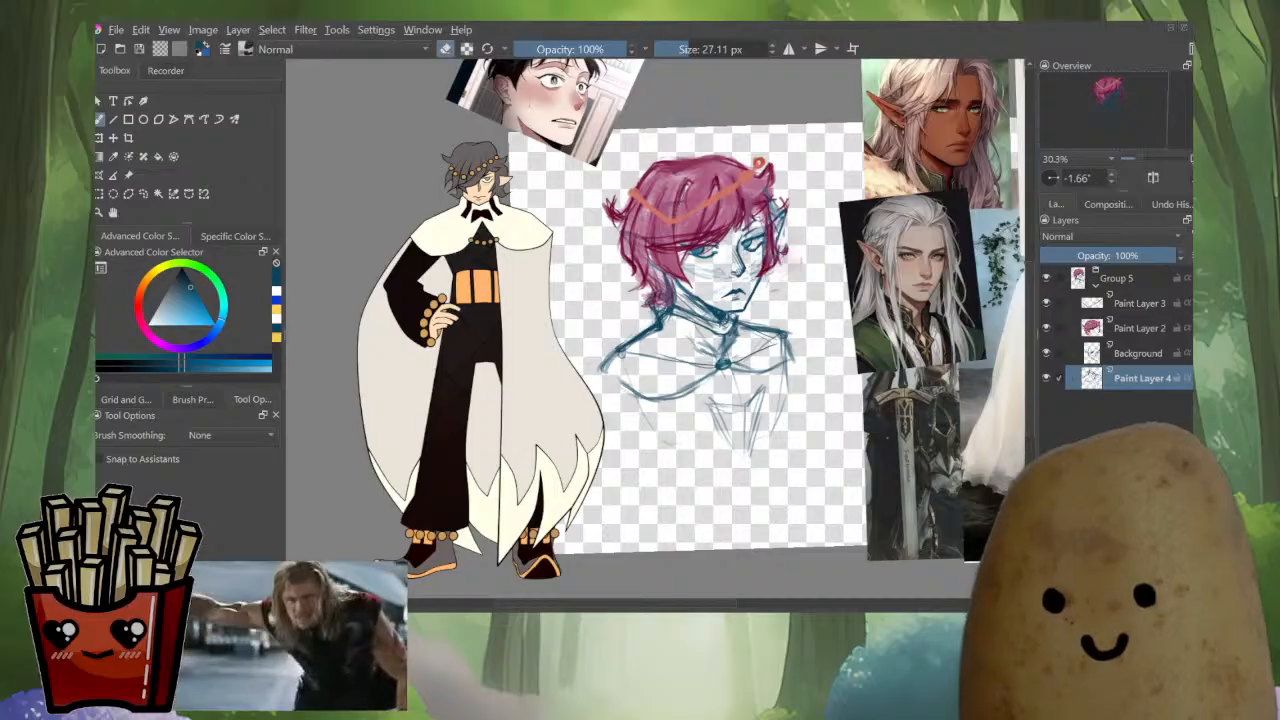
pyautogui.moveTo(708, 376); pyautogui.dragTo(652, 398)
pyautogui.press('e')
pyautogui.moveTo(616, 352)
pyautogui.mouseDown()
pyautogui.moveTo(595, 385)
pyautogui.moveTo(639, 397)
pyautogui.moveTo(718, 371)
pyautogui.mouseUp()
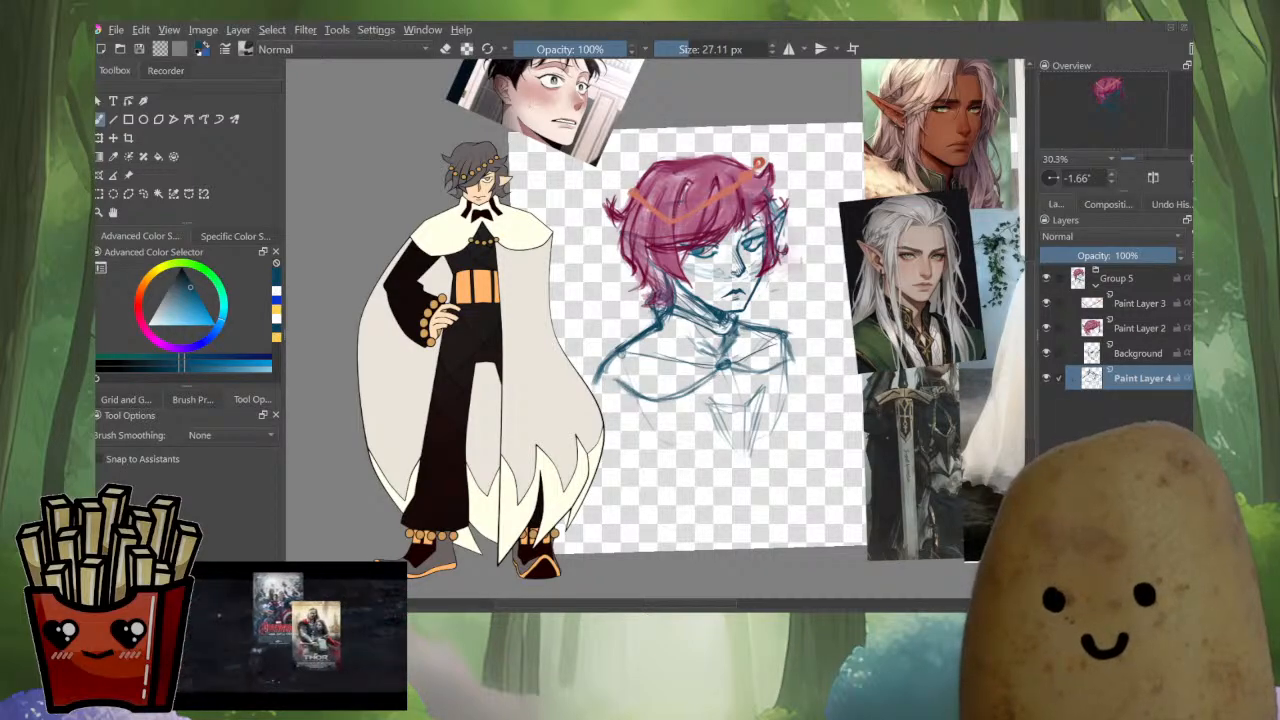
pyautogui.moveTo(792, 342); pyautogui.dragTo(788, 361)
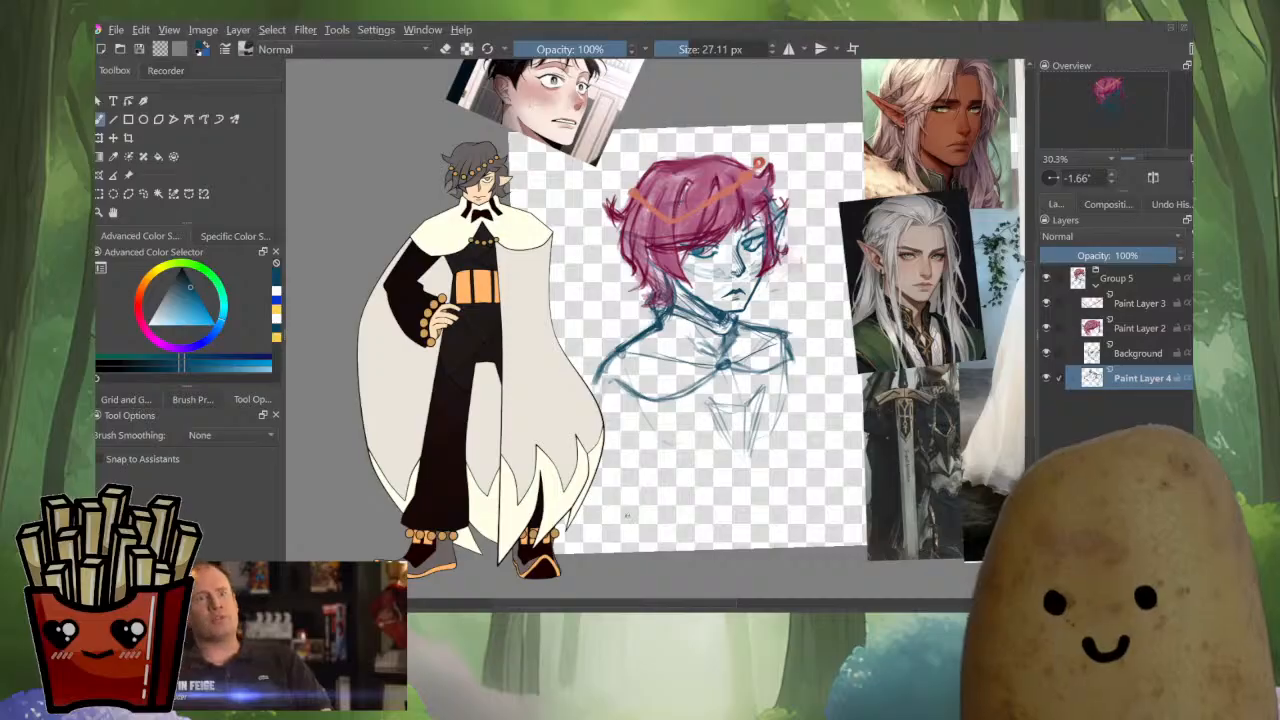
# Sketch both sides of the torso tapering down from the cape and a curved waistline, using a brush of about 13 to 16 px.
pyautogui.moveTo(670, 413)
pyautogui.mouseDown()
pyautogui.moveTo(651, 430)
pyautogui.moveTo(646, 478)
pyautogui.mouseUp()
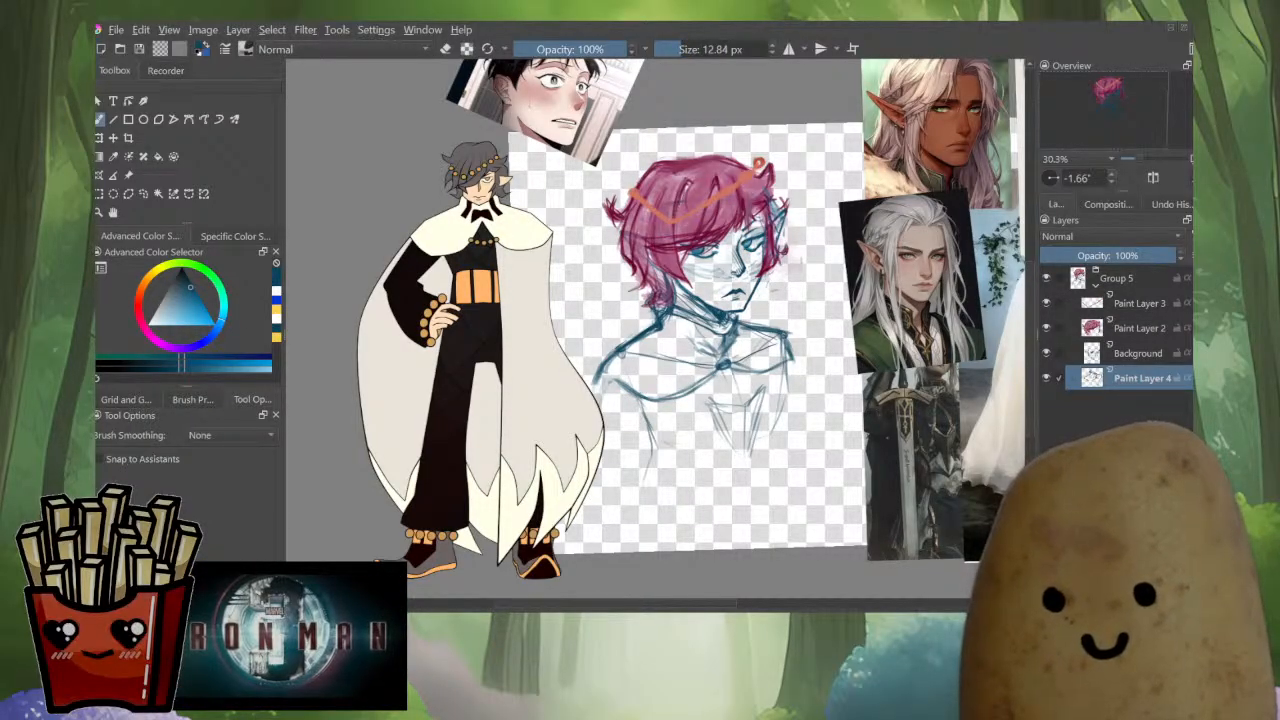
pyautogui.moveTo(784, 374)
pyautogui.mouseDown()
pyautogui.moveTo(768, 448)
pyautogui.moveTo(737, 469)
pyautogui.mouseUp()
pyautogui.moveTo(639, 401)
pyautogui.mouseDown()
pyautogui.moveTo(647, 428)
pyautogui.moveTo(708, 476)
pyautogui.moveTo(742, 470)
pyautogui.moveTo(694, 476)
pyautogui.moveTo(739, 473)
pyautogui.mouseUp()
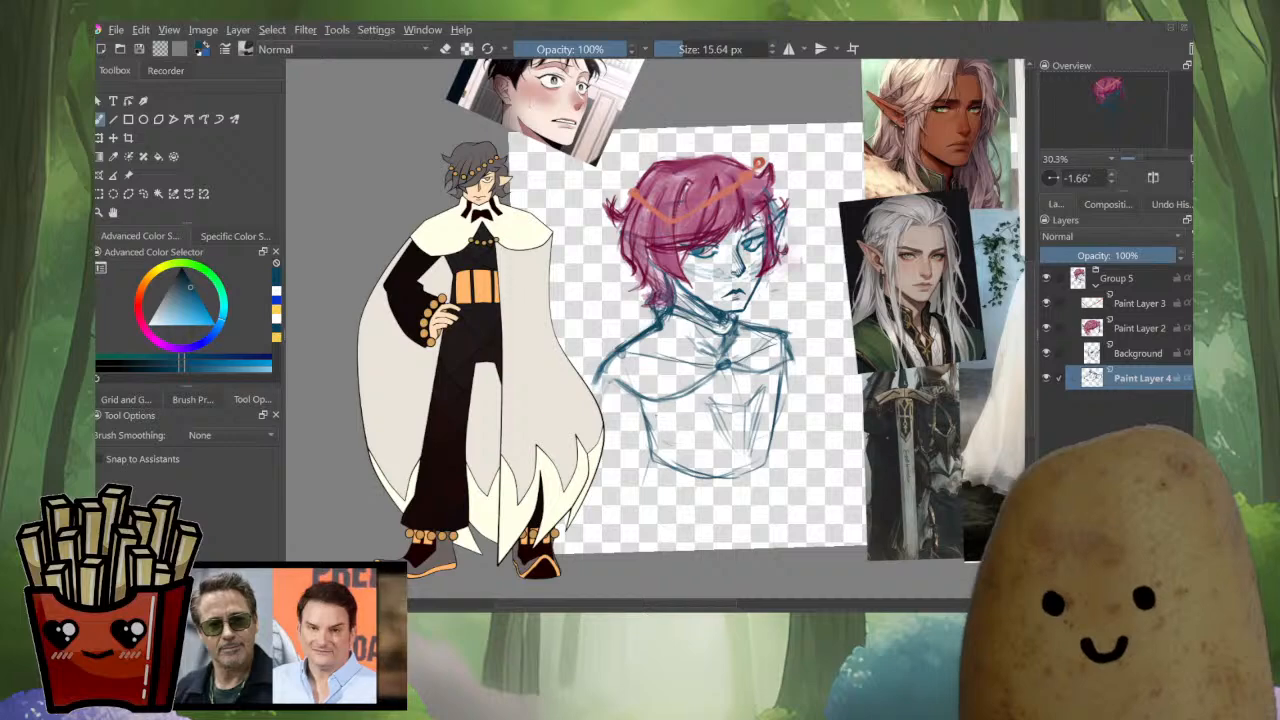
pyautogui.moveTo(650, 434)
pyautogui.mouseDown()
pyautogui.moveTo(680, 467)
pyautogui.moveTo(746, 471)
pyautogui.mouseUp()
pyautogui.moveTo(773, 430)
pyautogui.mouseDown()
pyautogui.moveTo(745, 538)
pyautogui.moveTo(689, 523)
pyautogui.moveTo(641, 467)
pyautogui.moveTo(736, 536)
pyautogui.mouseUp()
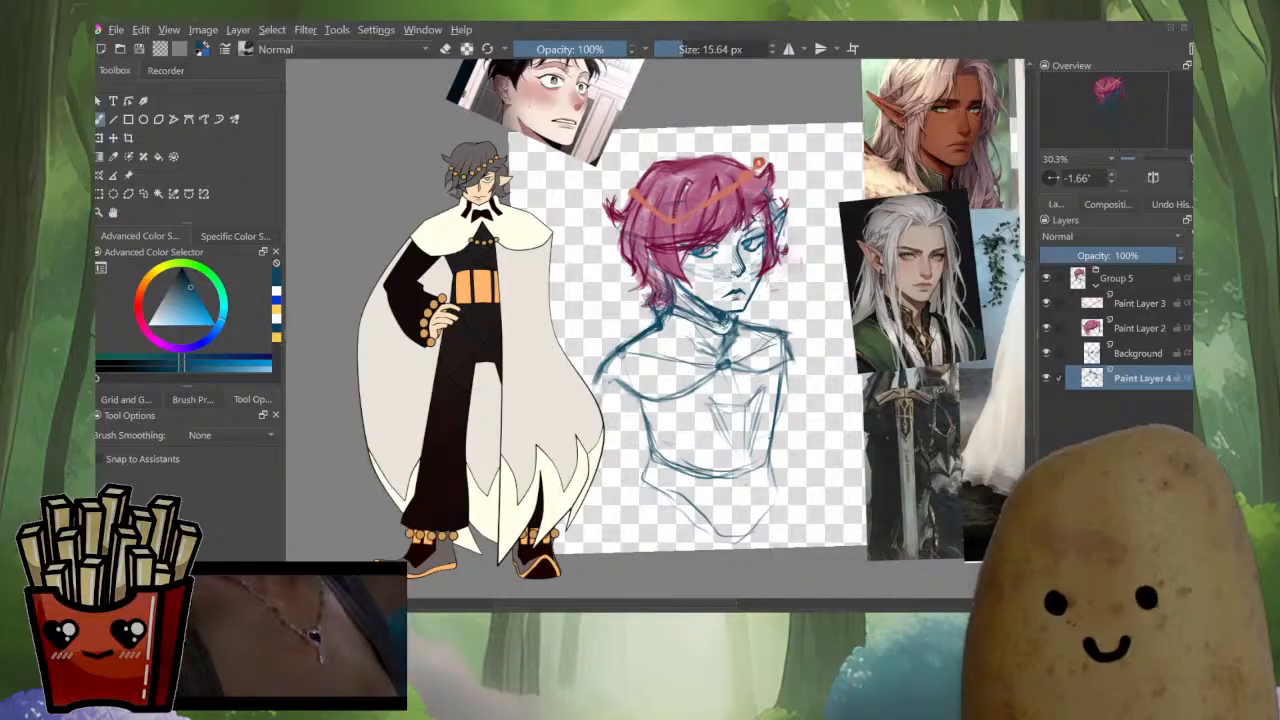
pyautogui.hotkey('ctrl', 'z')
pyautogui.hotkey('ctrl', 'z')
pyautogui.hotkey('ctrl', 'z')
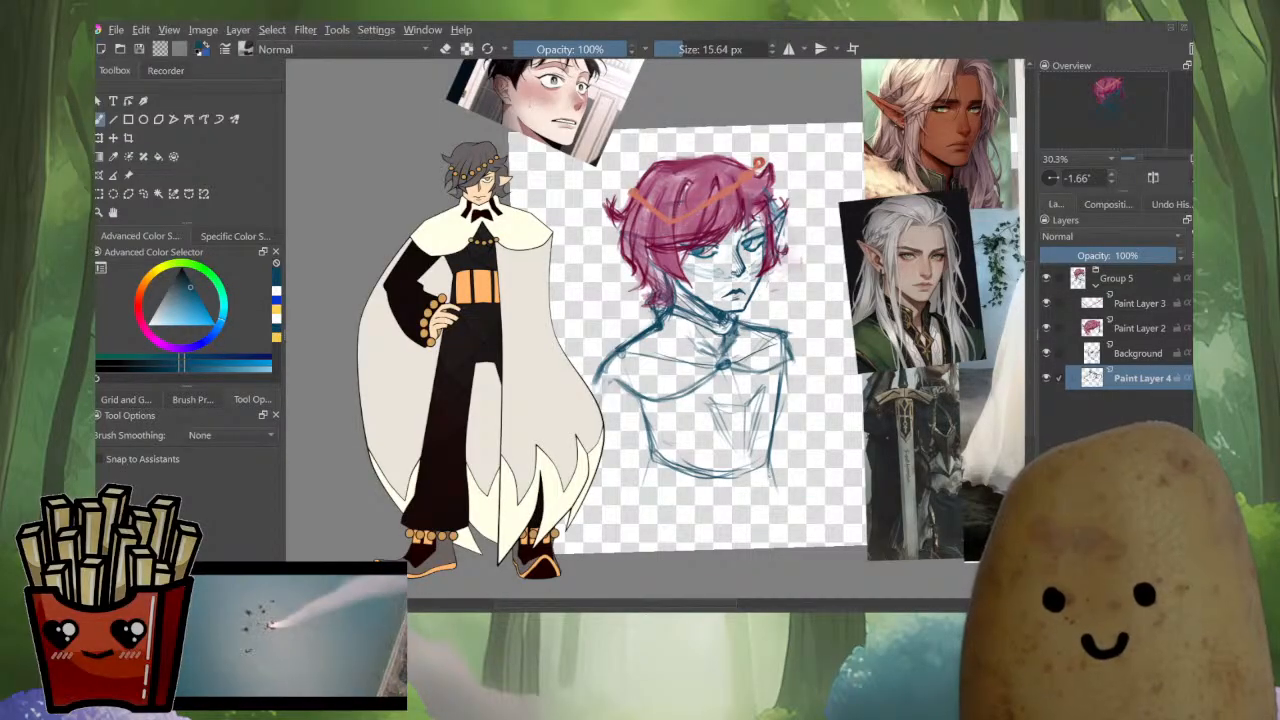
# Sketch the far hip curve below the waist and rework the far side of the torso in brighter blue with the 25.10 px brush.
pyautogui.moveTo(771, 460)
pyautogui.mouseDown()
pyautogui.moveTo(769, 491)
pyautogui.moveTo(734, 541)
pyautogui.mouseUp()
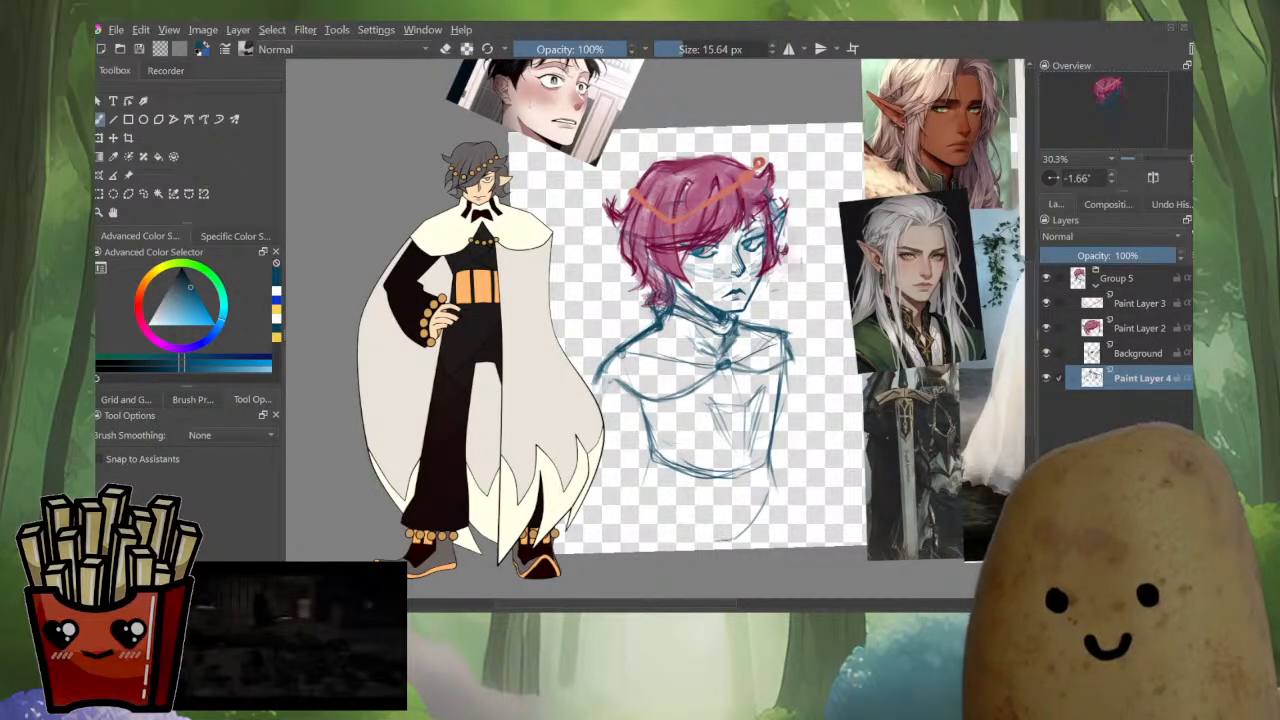
pyautogui.moveTo(730, 376)
pyautogui.mouseDown()
pyautogui.moveTo(731, 428)
pyautogui.moveTo(765, 453)
pyautogui.mouseUp()
pyautogui.moveTo(775, 401); pyautogui.dragTo(766, 462)
pyautogui.keyDown('ctrl'); pyautogui.click(775, 420); pyautogui.keyUp('ctrl')
pyautogui.press('e')
pyautogui.press('e')
pyautogui.keyDown('ctrl'); pyautogui.click(780, 385); pyautogui.keyUp('ctrl')
pyautogui.keyDown('ctrl'); pyautogui.click(775, 415); pyautogui.keyUp('ctrl')
pyautogui.moveTo(779, 386); pyautogui.dragTo(769, 446)
pyautogui.press('e')
pyautogui.moveTo(784, 378); pyautogui.dragTo(772, 422)
pyautogui.moveTo(782, 380); pyautogui.dragTo(762, 466)
pyautogui.press('e')
pyautogui.press('e')
pyautogui.press('e')
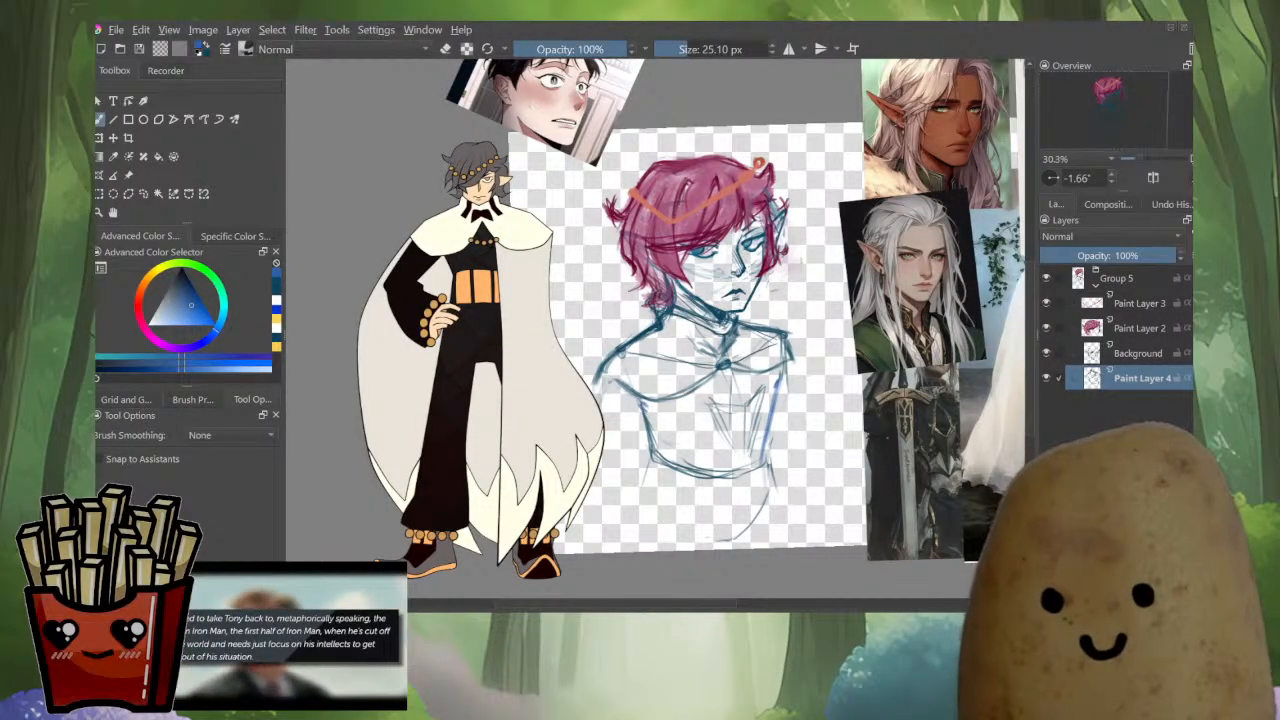
# Draw the near hip flaring out from the waist and the angled lower edge in blue, and check the figure in the mirrored view.
pyautogui.moveTo(655, 403); pyautogui.dragTo(635, 511)
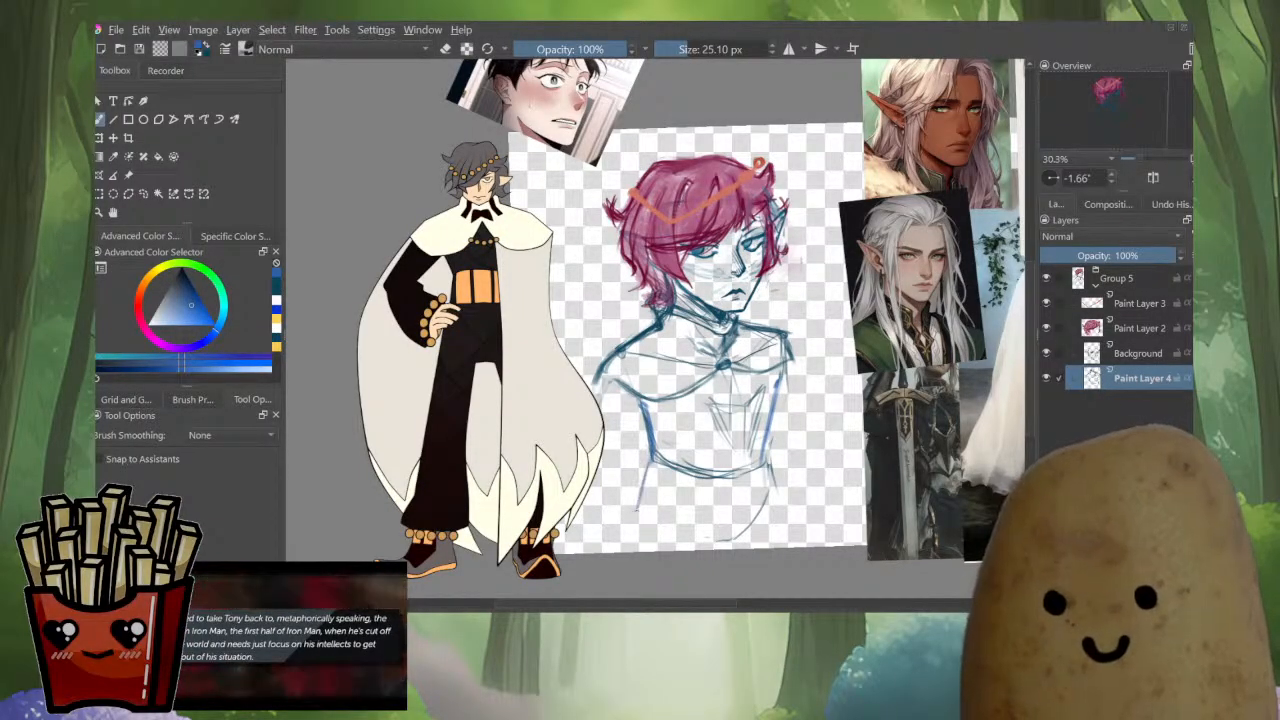
pyautogui.moveTo(652, 461); pyautogui.dragTo(640, 504)
pyautogui.moveTo(655, 463); pyautogui.dragTo(630, 516)
pyautogui.moveTo(649, 463); pyautogui.dragTo(641, 531)
pyautogui.moveTo(641, 504); pyautogui.dragTo(722, 546)
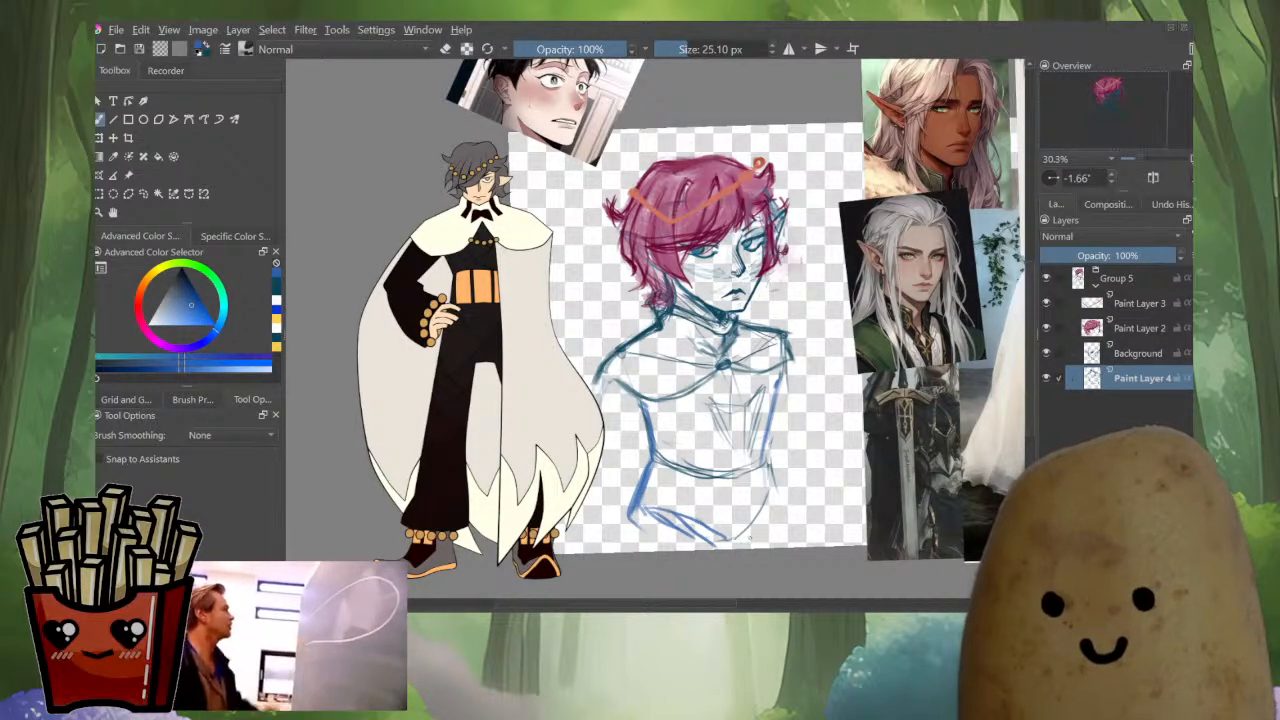
pyautogui.moveTo(655, 463)
pyautogui.mouseDown()
pyautogui.moveTo(643, 497)
pyautogui.moveTo(710, 538)
pyautogui.moveTo(747, 518)
pyautogui.mouseUp()
pyautogui.press('m')
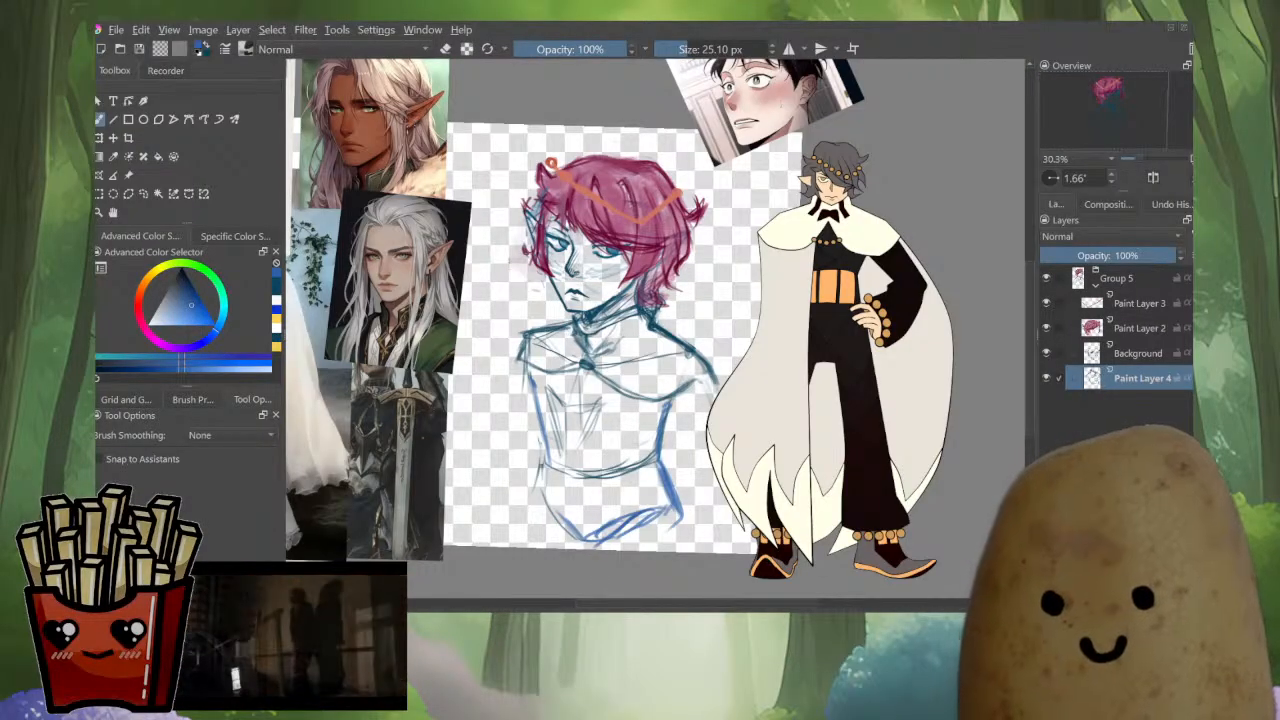
pyautogui.press('m')
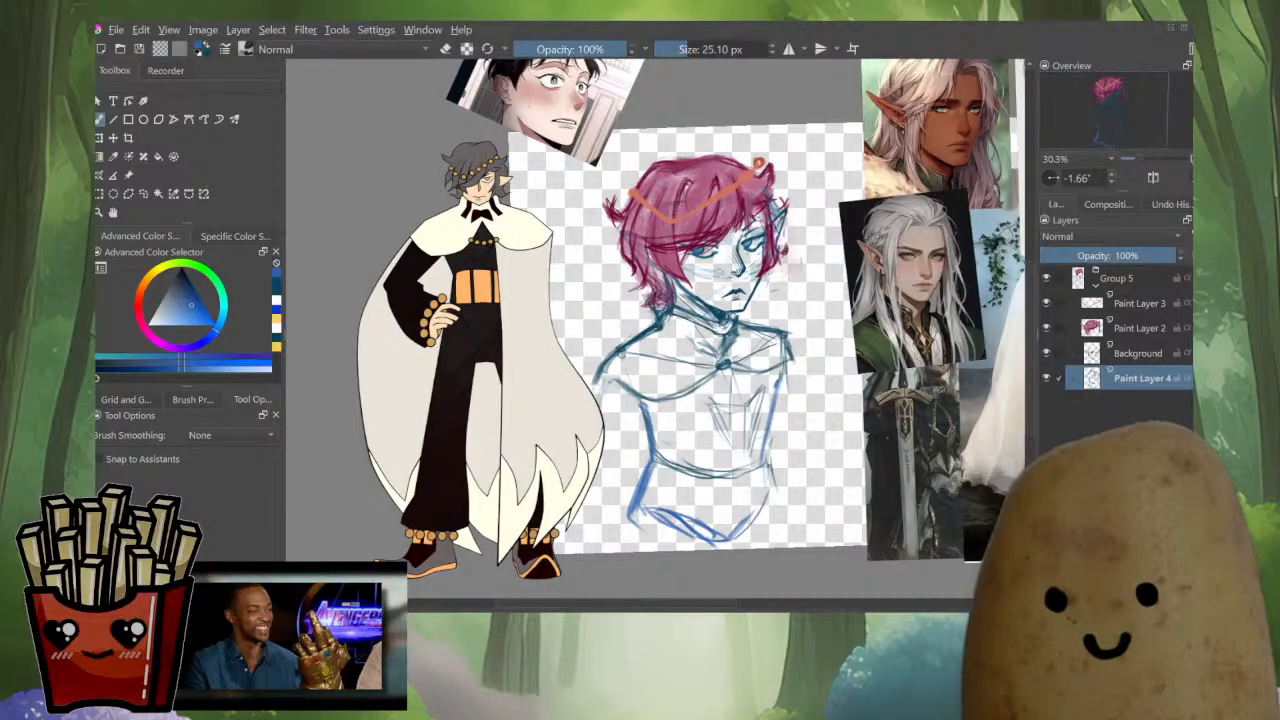
# On Paint Layer 2, sample the hair pink and refine the strands beside the far ear with the 23.19 px brush and eraser.
pyautogui.scroll(-7, 738, 400)
pyautogui.scroll(6, 745, 405)
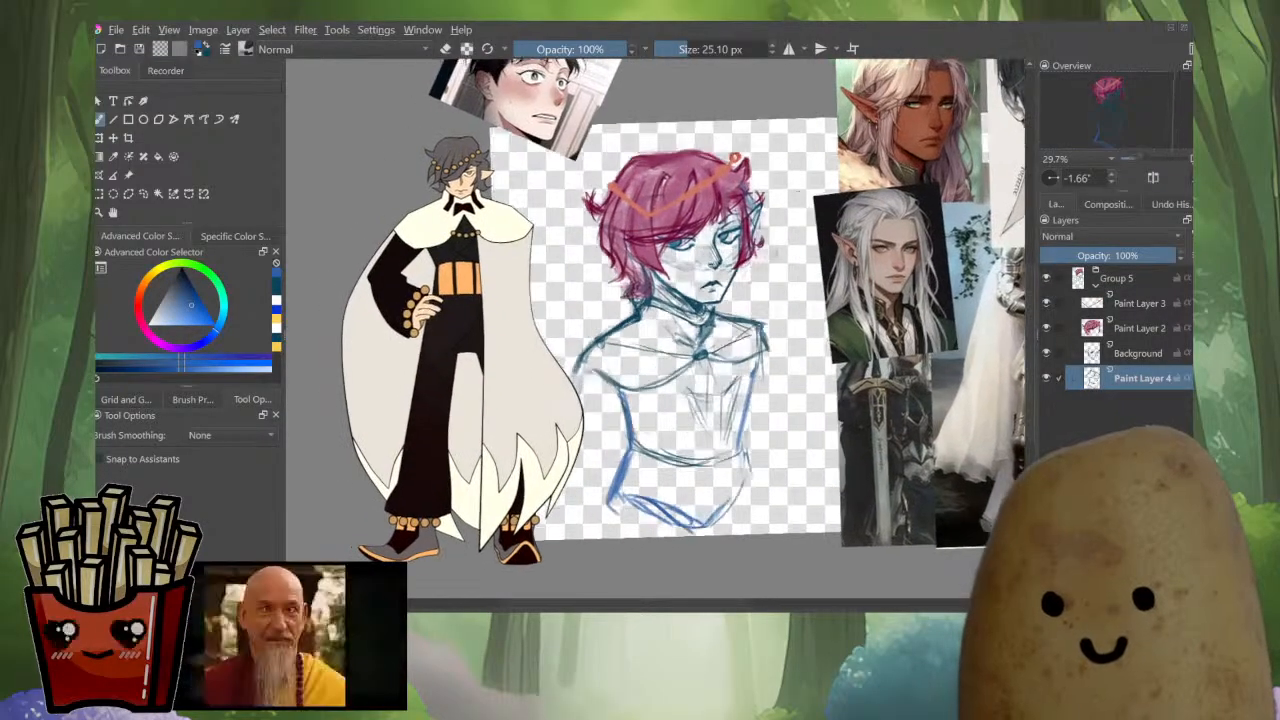
pyautogui.moveTo(763, 434); pyautogui.dragTo(717, 492)
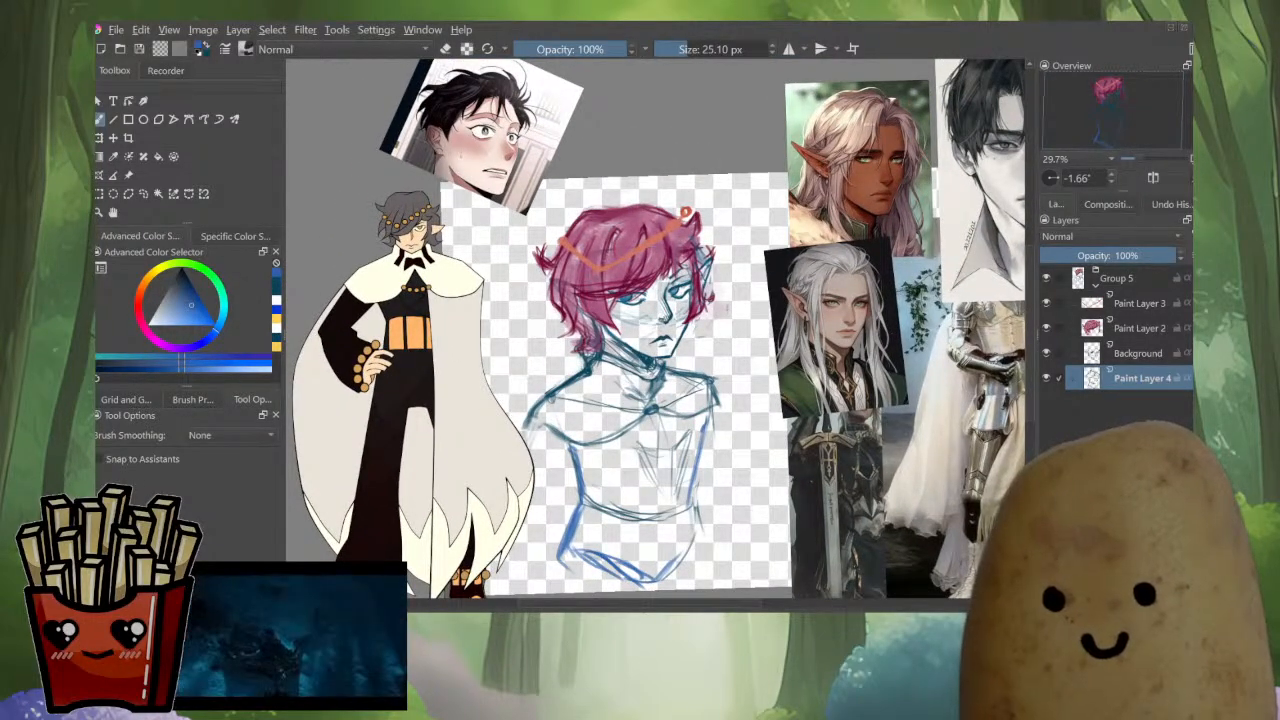
pyautogui.click(1139, 328)
pyautogui.scroll(3, 682, 272)
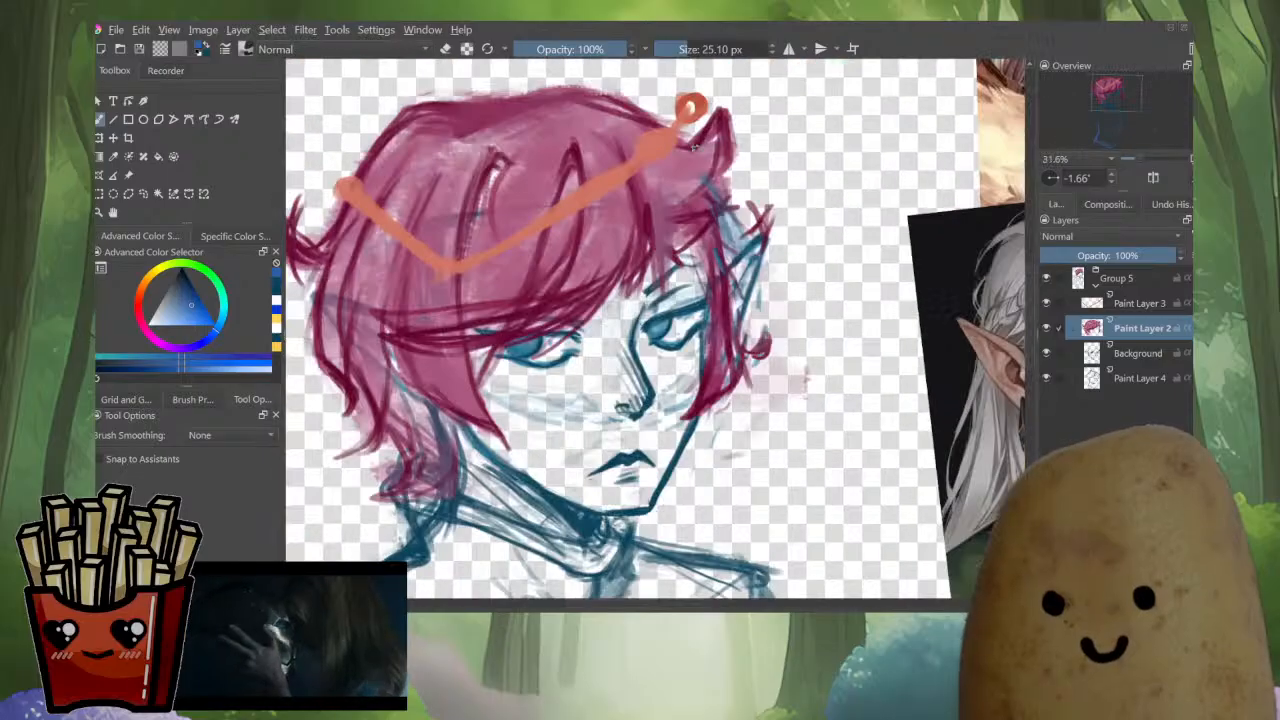
pyautogui.keyDown('ctrl'); pyautogui.click(728, 213); pyautogui.keyUp('ctrl')
pyautogui.press('[')
pyautogui.moveTo(716, 190)
pyautogui.mouseDown()
pyautogui.moveTo(752, 326)
pyautogui.moveTo(738, 370)
pyautogui.mouseUp()
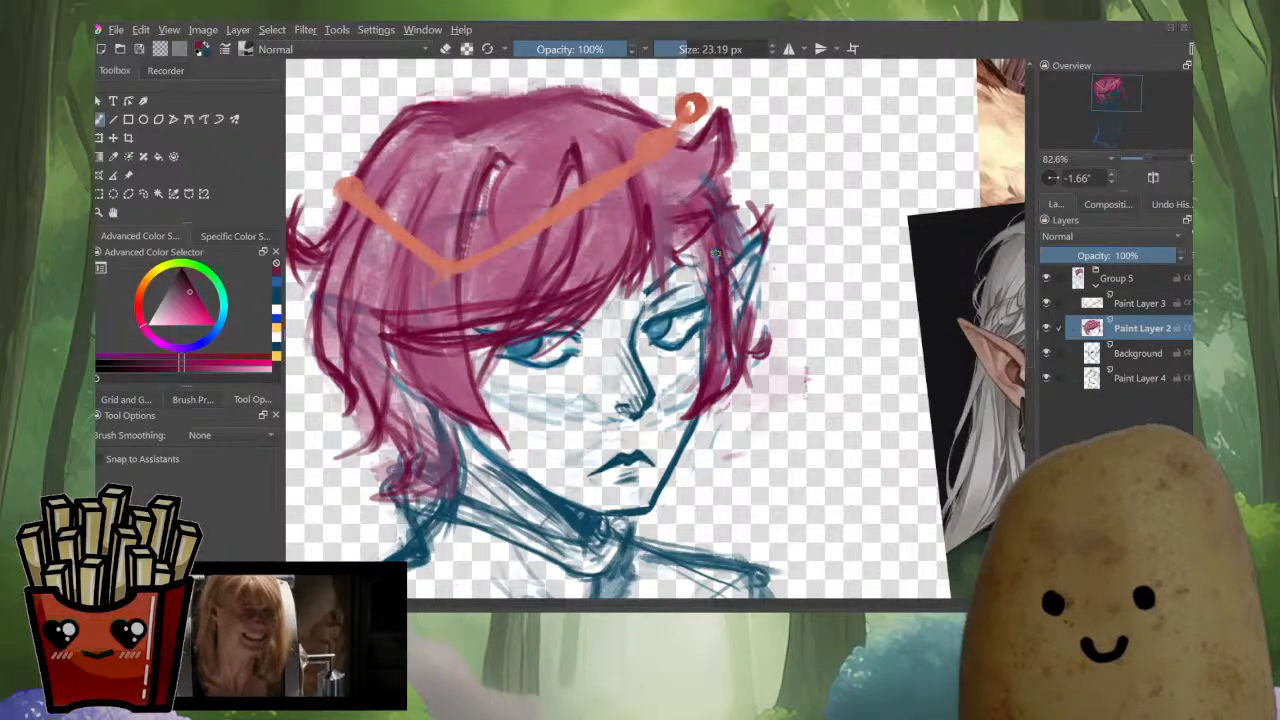
pyautogui.press('e')
pyautogui.moveTo(716, 240); pyautogui.dragTo(724, 340)
pyautogui.press('e')
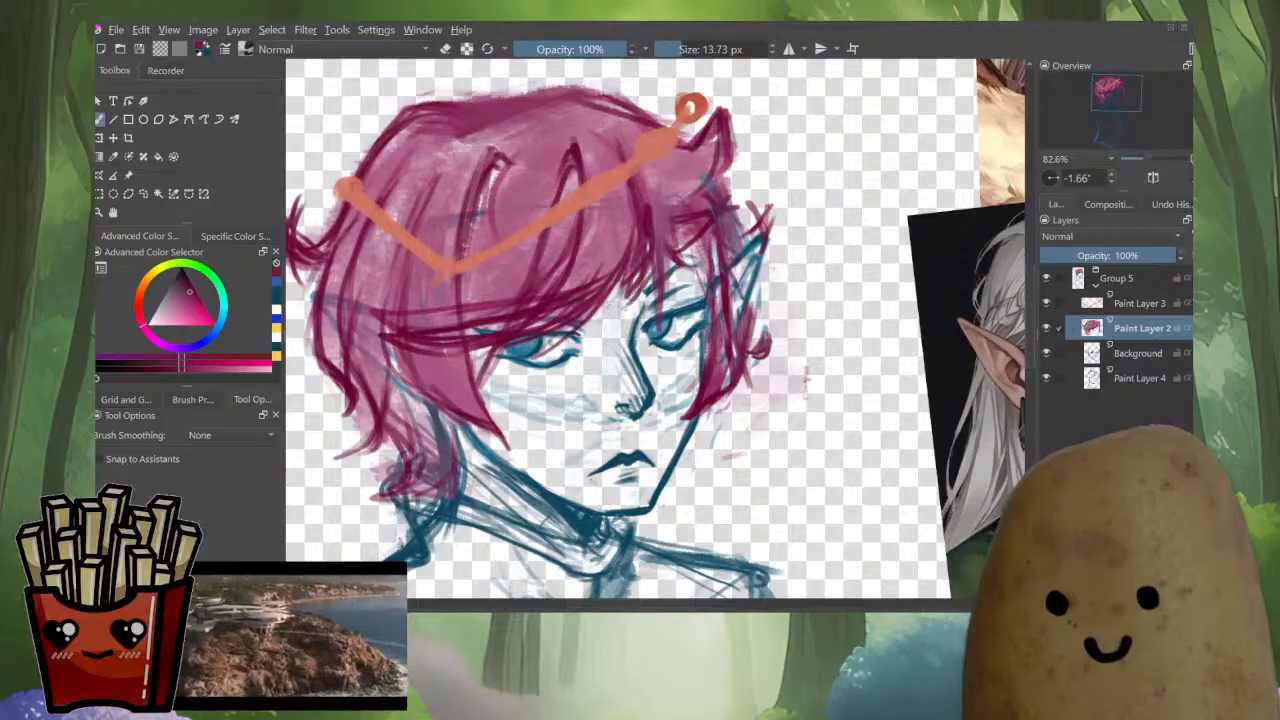
# Add dark pink strands to the far side of the fringe and along its lower edge with the 13.73 px brush.
pyautogui.moveTo(632, 200); pyautogui.dragTo(656, 244)
pyautogui.moveTo(658, 246)
pyautogui.mouseDown()
pyautogui.moveTo(658, 288)
pyautogui.moveTo(592, 379)
pyautogui.mouseUp()
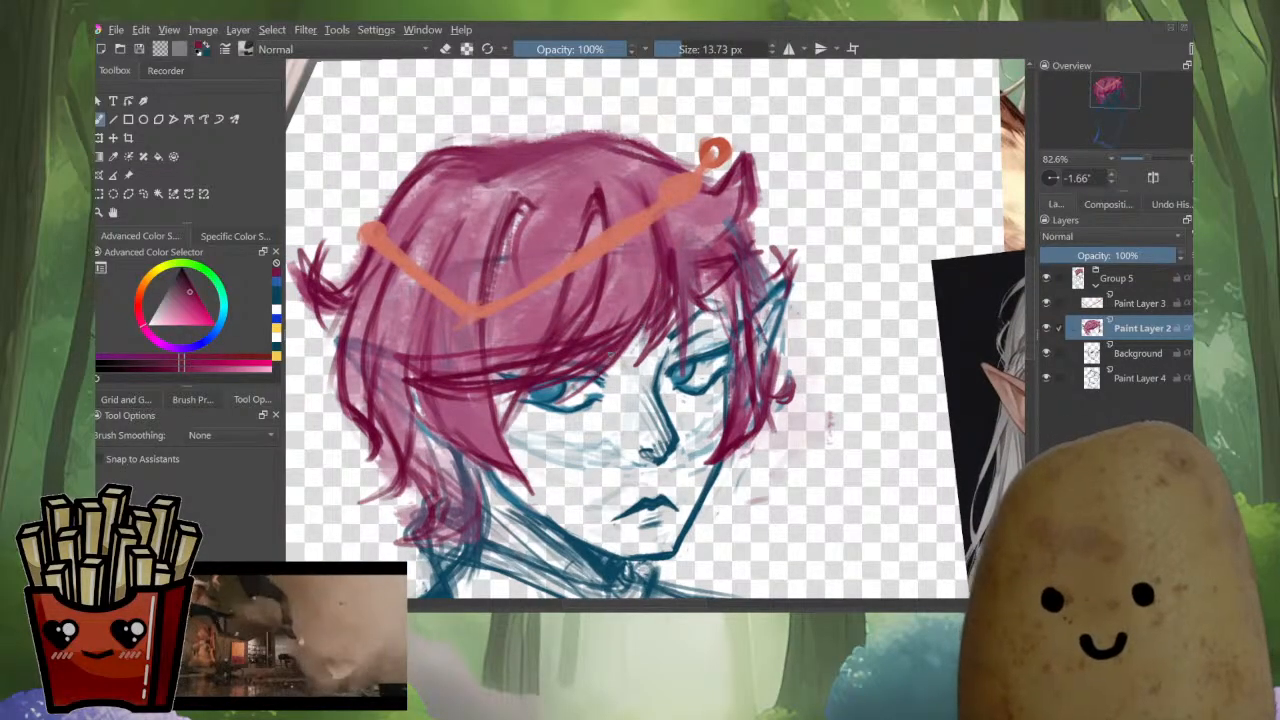
pyautogui.moveTo(603, 332); pyautogui.dragTo(645, 324)
pyautogui.moveTo(620, 383)
pyautogui.mouseDown()
pyautogui.moveTo(609, 383)
pyautogui.moveTo(628, 357)
pyautogui.mouseUp()
# Refine the central fringe strands with the 6.07 px eraser, redraw them with the 16.11 px brush, and review the whole bust.
pyautogui.press('e')
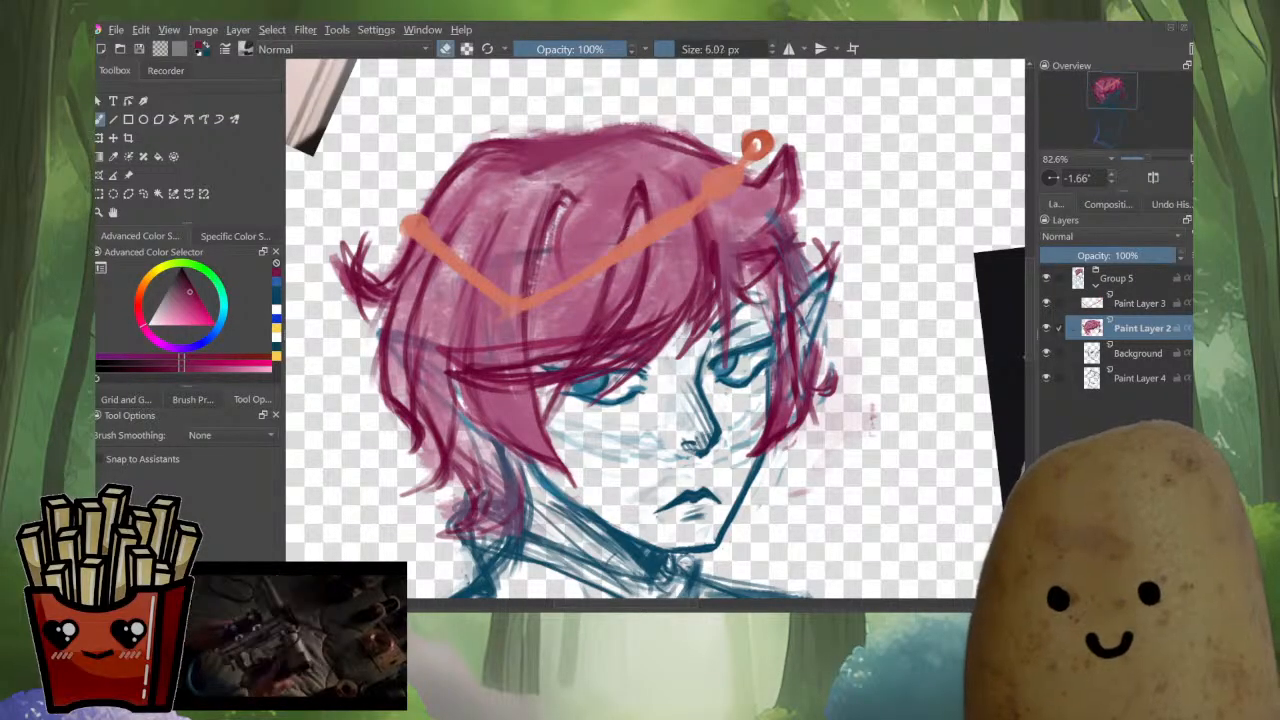
pyautogui.moveTo(634, 200)
pyautogui.mouseDown()
pyautogui.moveTo(624, 311)
pyautogui.moveTo(637, 209)
pyautogui.moveTo(594, 325)
pyautogui.mouseUp()
pyautogui.press('e')
pyautogui.moveTo(600, 274); pyautogui.dragTo(585, 330)
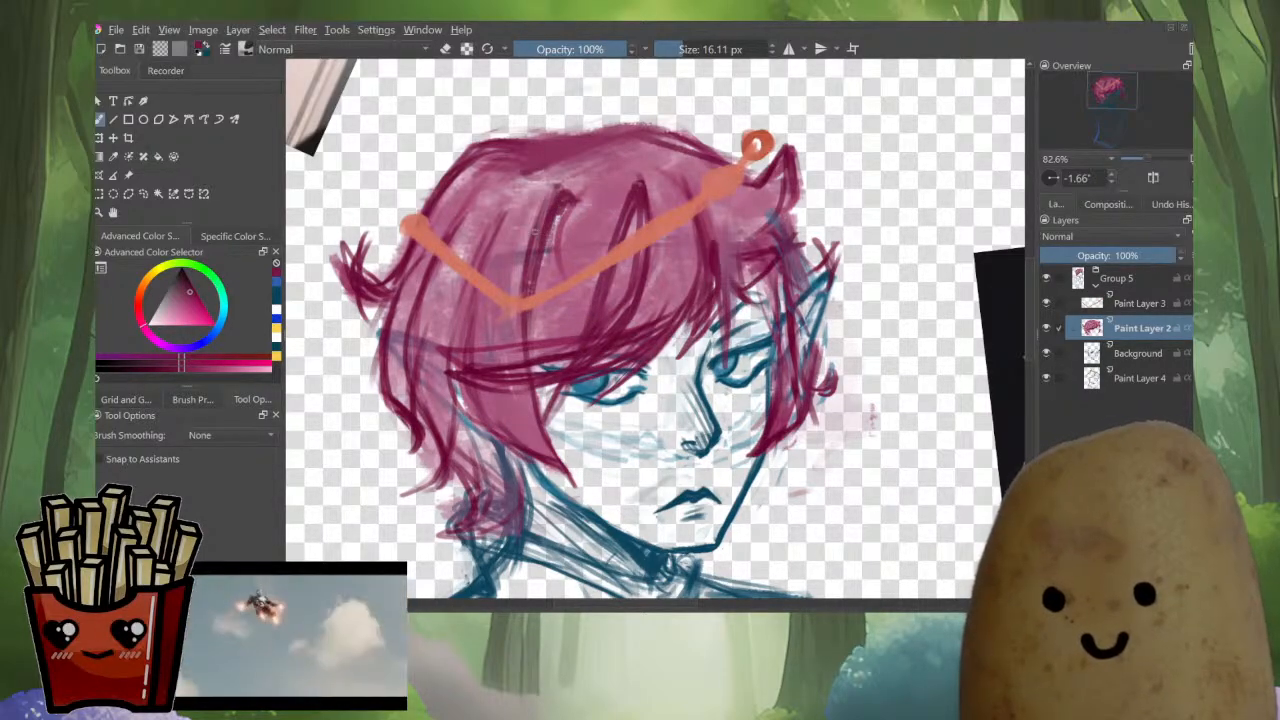
pyautogui.scroll(-3, 600, 500)
pyautogui.moveTo(650, 450); pyautogui.dragTo(701, 359)
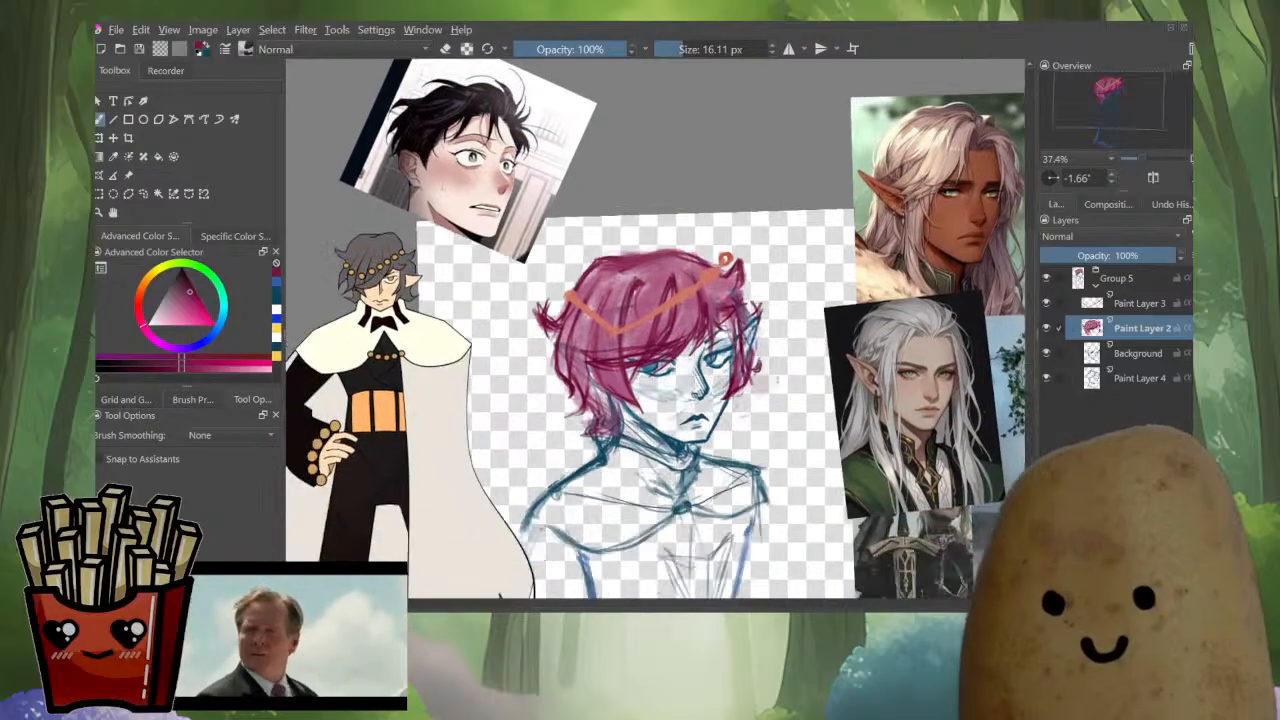
pyautogui.scroll(3, 735, 332)
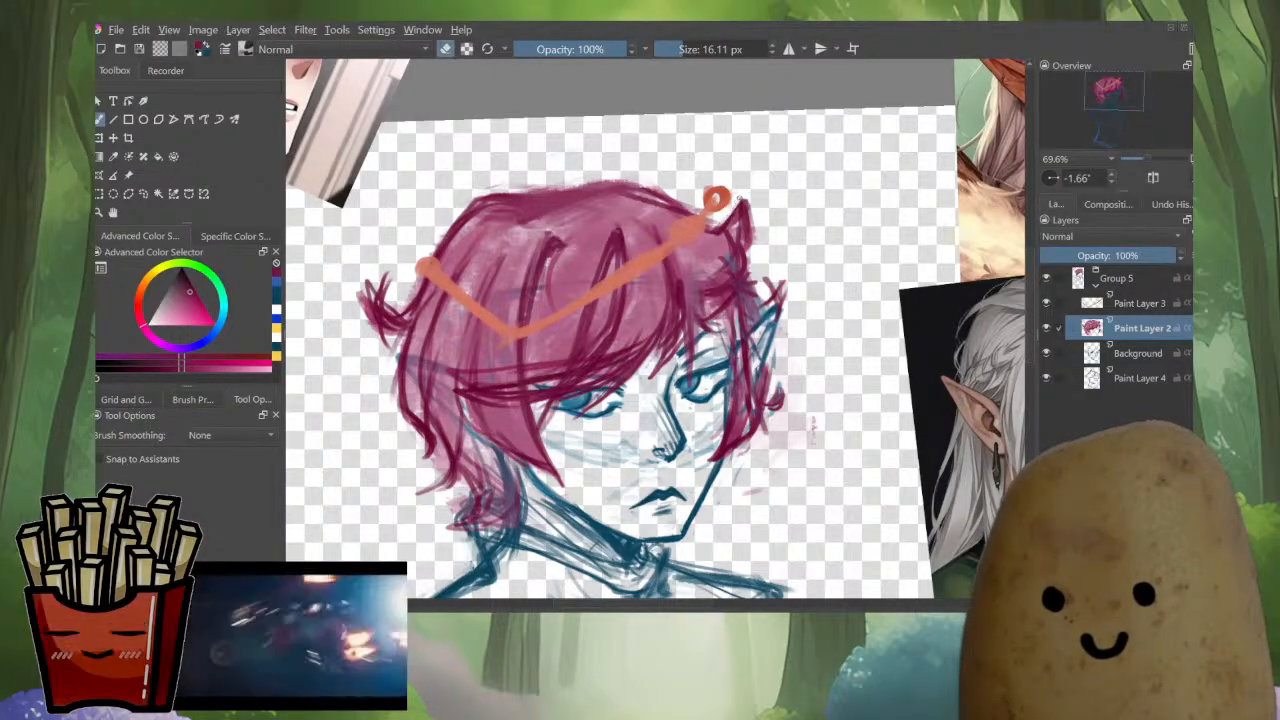
# Clean up the hair beside the far ear with the 16.11 px eraser and check the figure in the mirrored view.
pyautogui.moveTo(742, 200)
pyautogui.mouseDown()
pyautogui.moveTo(748, 255)
pyautogui.moveTo(766, 257)
pyautogui.moveTo(743, 278)
pyautogui.moveTo(776, 304)
pyautogui.moveTo(779, 277)
pyautogui.moveTo(762, 315)
pyautogui.moveTo(780, 347)
pyautogui.moveTo(768, 410)
pyautogui.mouseUp()
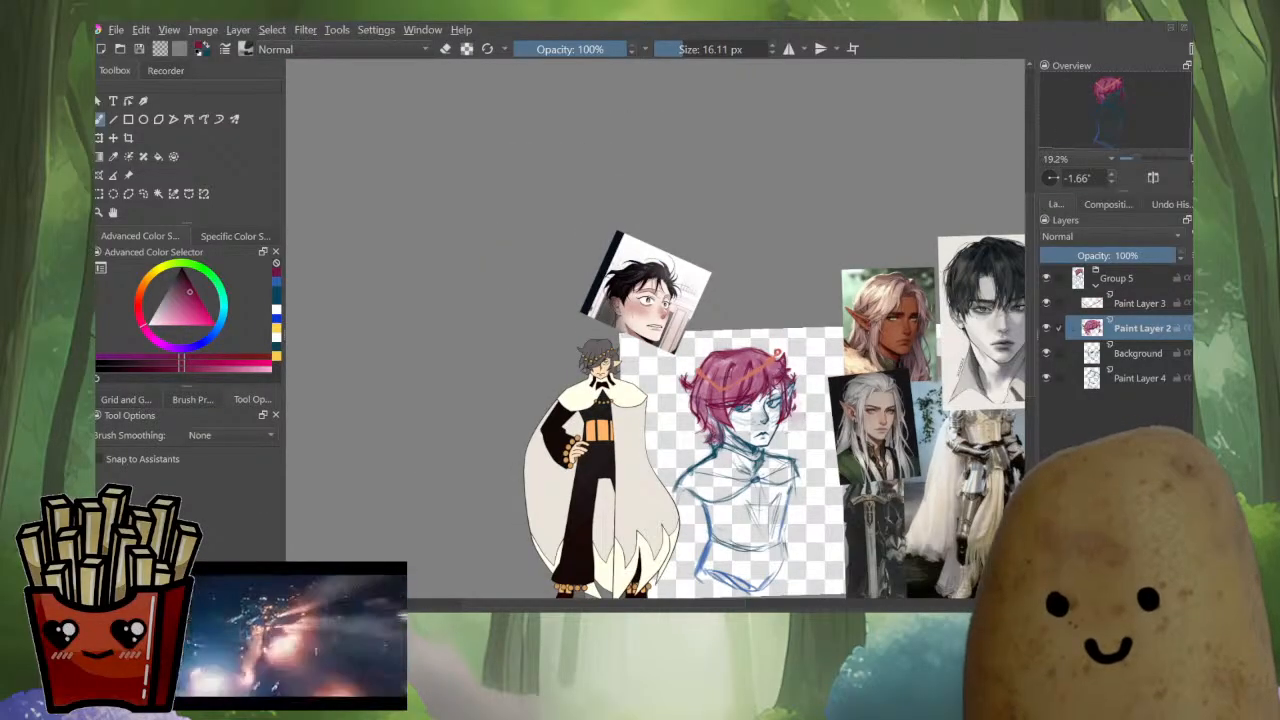
pyautogui.press('m')
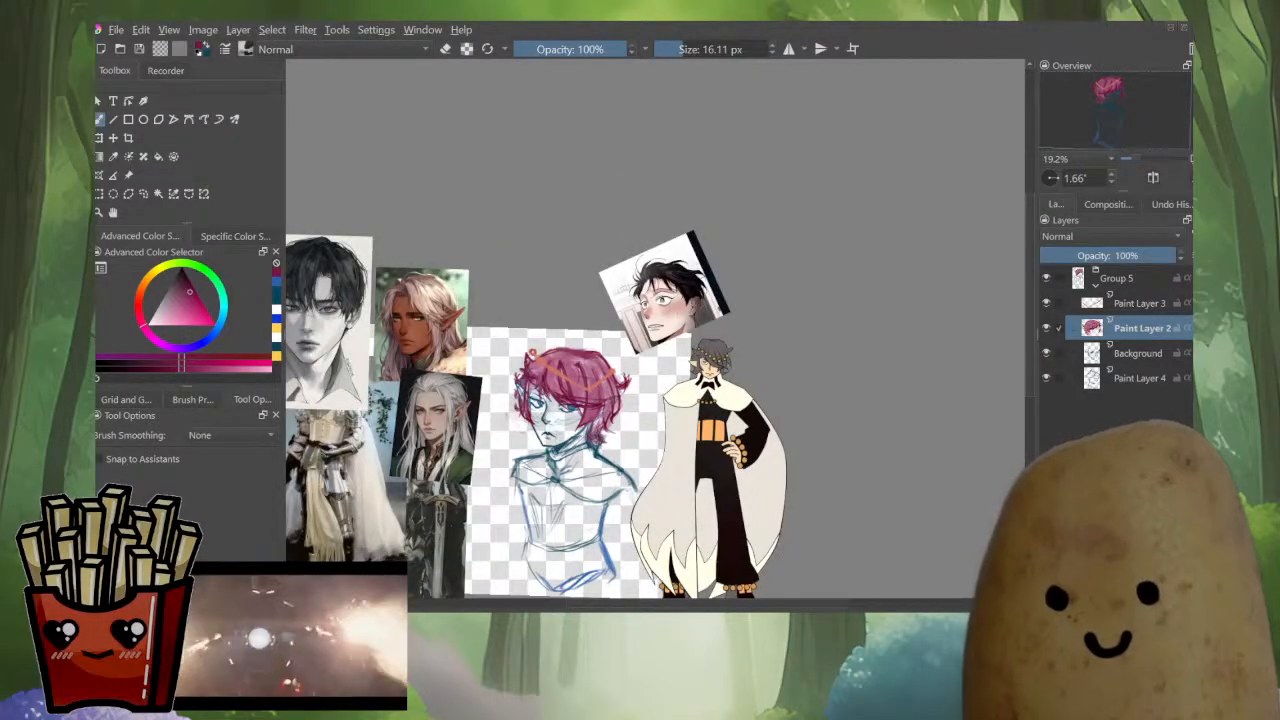
pyautogui.press('m')
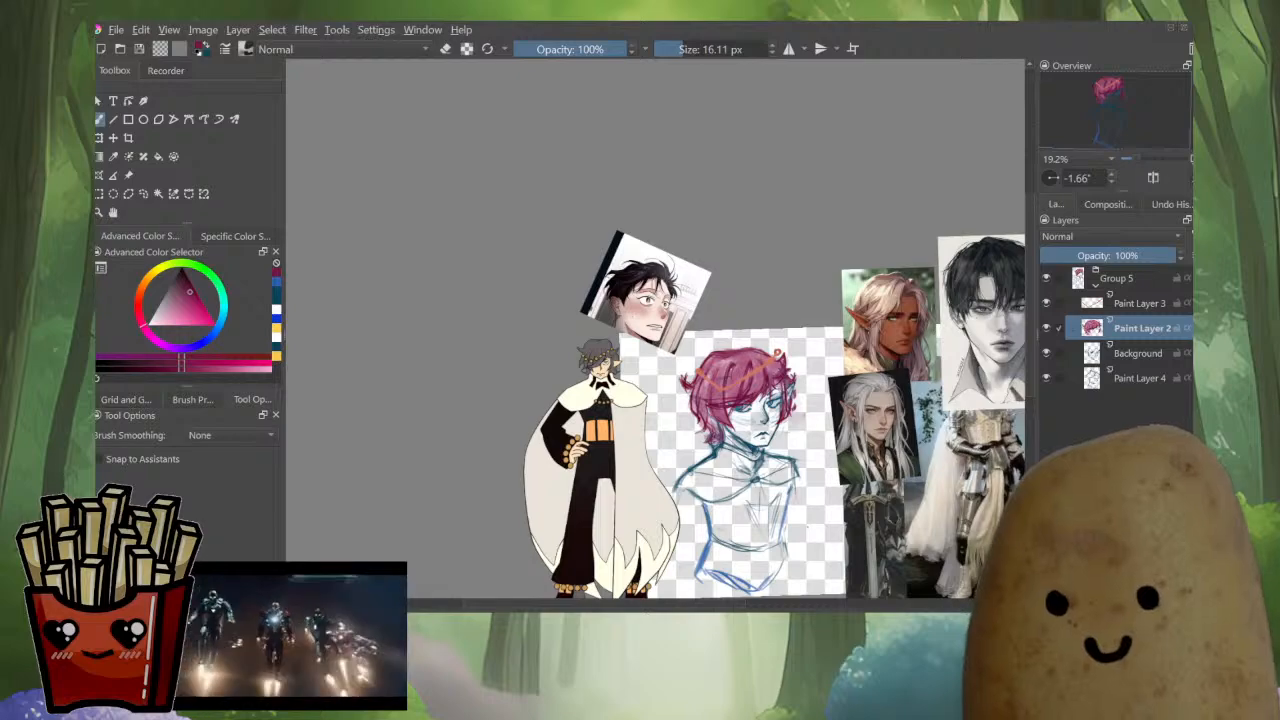
pyautogui.scroll(4, 803, 459)
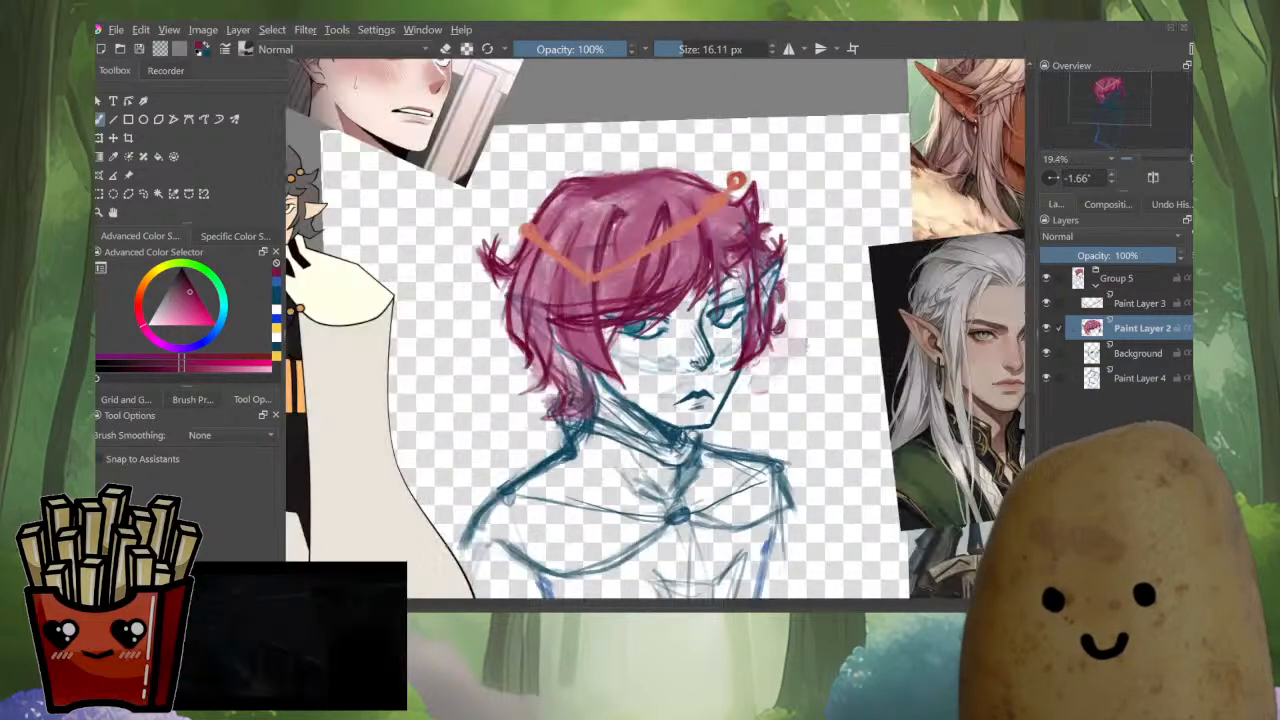
pyautogui.scroll(2, 515, 276)
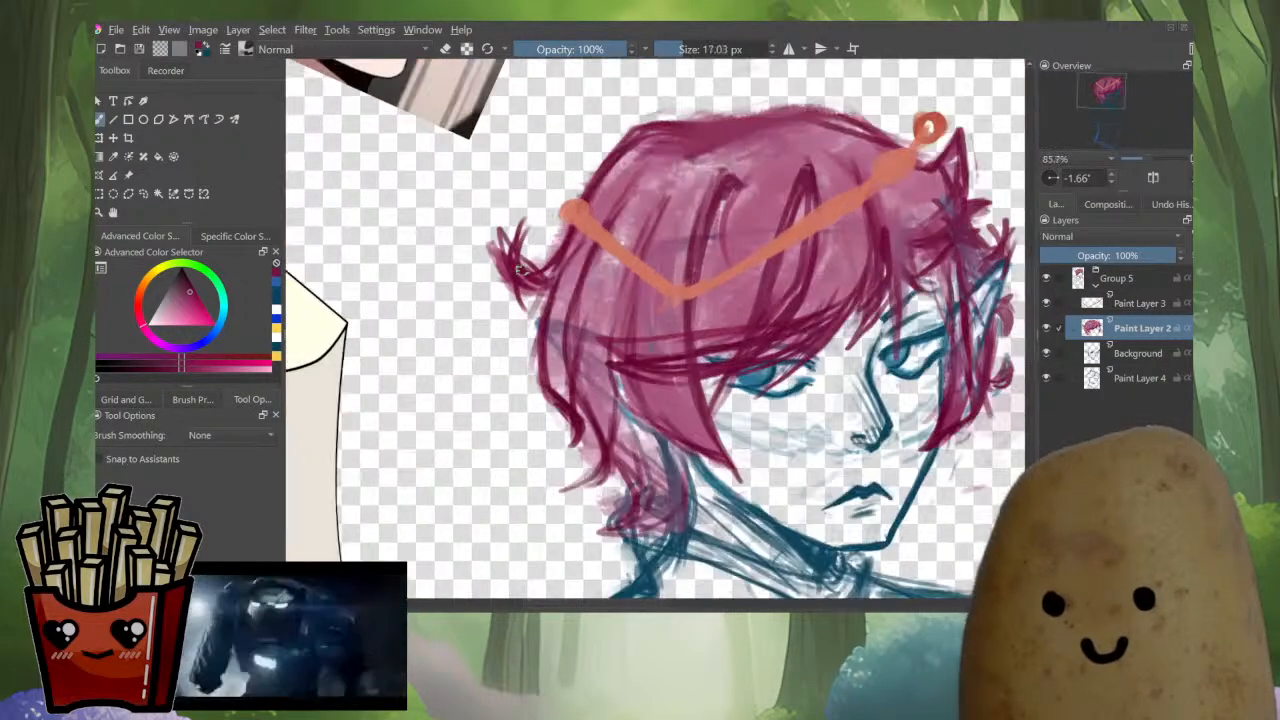
# Add dark pink flicked-out strands at the back of the head, using brush sizes of 17.03 px and 14.41 px.
pyautogui.moveTo(547, 282)
pyautogui.mouseDown()
pyautogui.moveTo(517, 283)
pyautogui.moveTo(506, 250)
pyautogui.moveTo(515, 310)
pyautogui.mouseUp()
pyautogui.moveTo(545, 322)
pyautogui.mouseDown()
pyautogui.moveTo(525, 317)
pyautogui.moveTo(540, 336)
pyautogui.moveTo(516, 308)
pyautogui.moveTo(530, 404)
pyautogui.mouseUp()
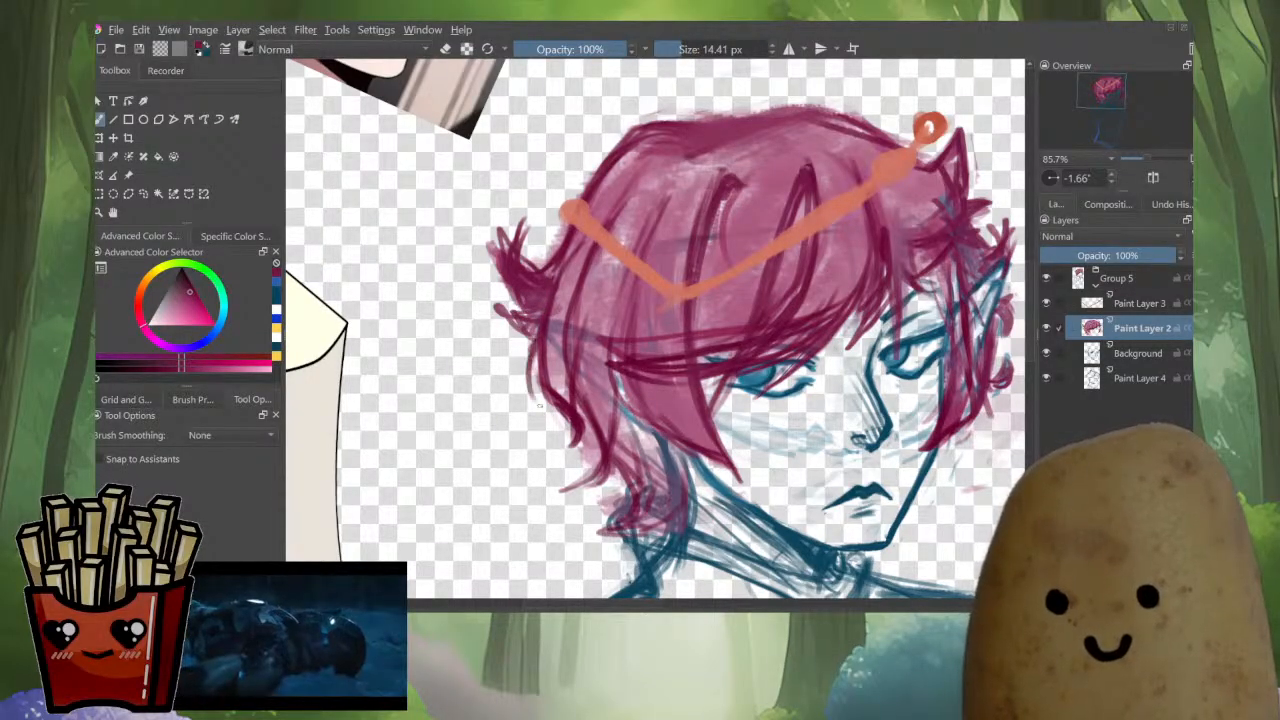
pyautogui.moveTo(534, 346)
pyautogui.mouseDown()
pyautogui.moveTo(538, 404)
pyautogui.moveTo(550, 406)
pyautogui.mouseUp()
# In the mirrored view, thicken the back and nape hair with the 30.34 px brush, and return to the unmirrored view.
pyautogui.press('m')
pyautogui.moveTo(742, 402); pyautogui.dragTo(756, 402)
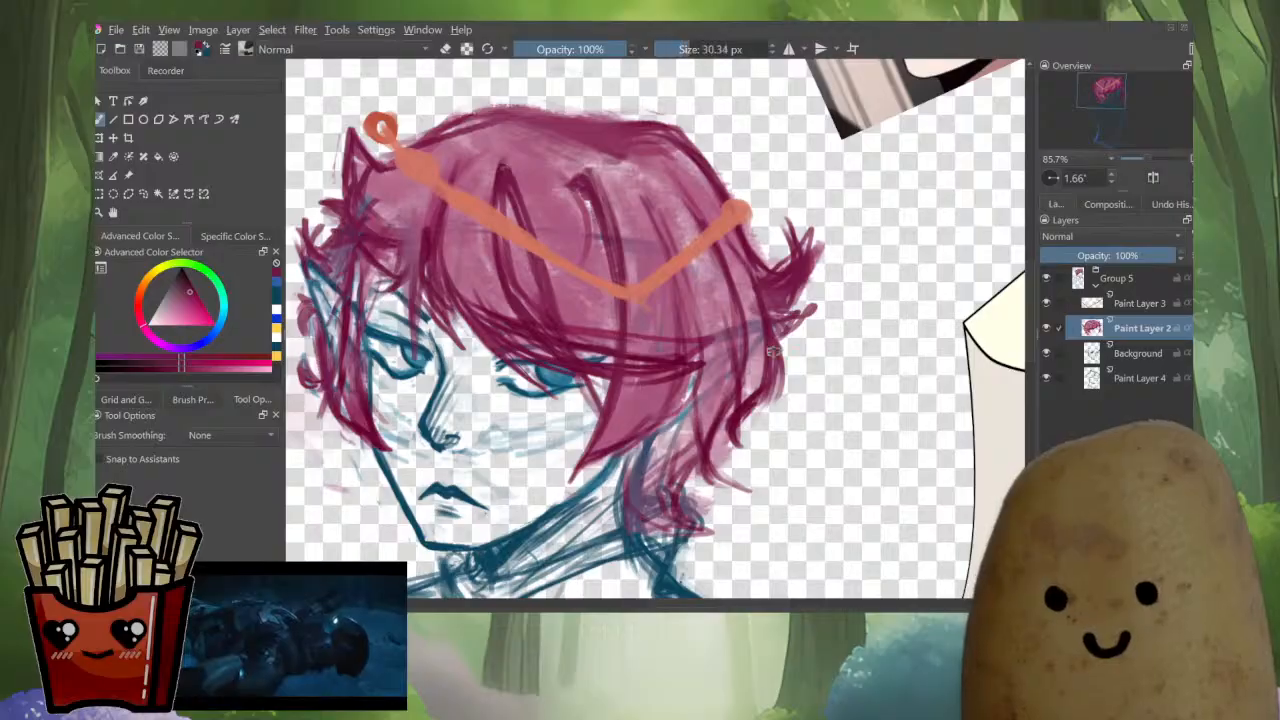
pyautogui.moveTo(776, 328)
pyautogui.mouseDown()
pyautogui.moveTo(778, 394)
pyautogui.moveTo(734, 440)
pyautogui.mouseUp()
pyautogui.moveTo(761, 397)
pyautogui.mouseDown()
pyautogui.moveTo(674, 504)
pyautogui.moveTo(709, 468)
pyautogui.moveTo(676, 476)
pyautogui.mouseUp()
pyautogui.moveTo(690, 434)
pyautogui.mouseDown()
pyautogui.moveTo(666, 486)
pyautogui.moveTo(626, 508)
pyautogui.mouseUp()
pyautogui.moveTo(640, 446); pyautogui.dragTo(624, 516)
pyautogui.scroll(-5, 699, 431)
pyautogui.press('m')
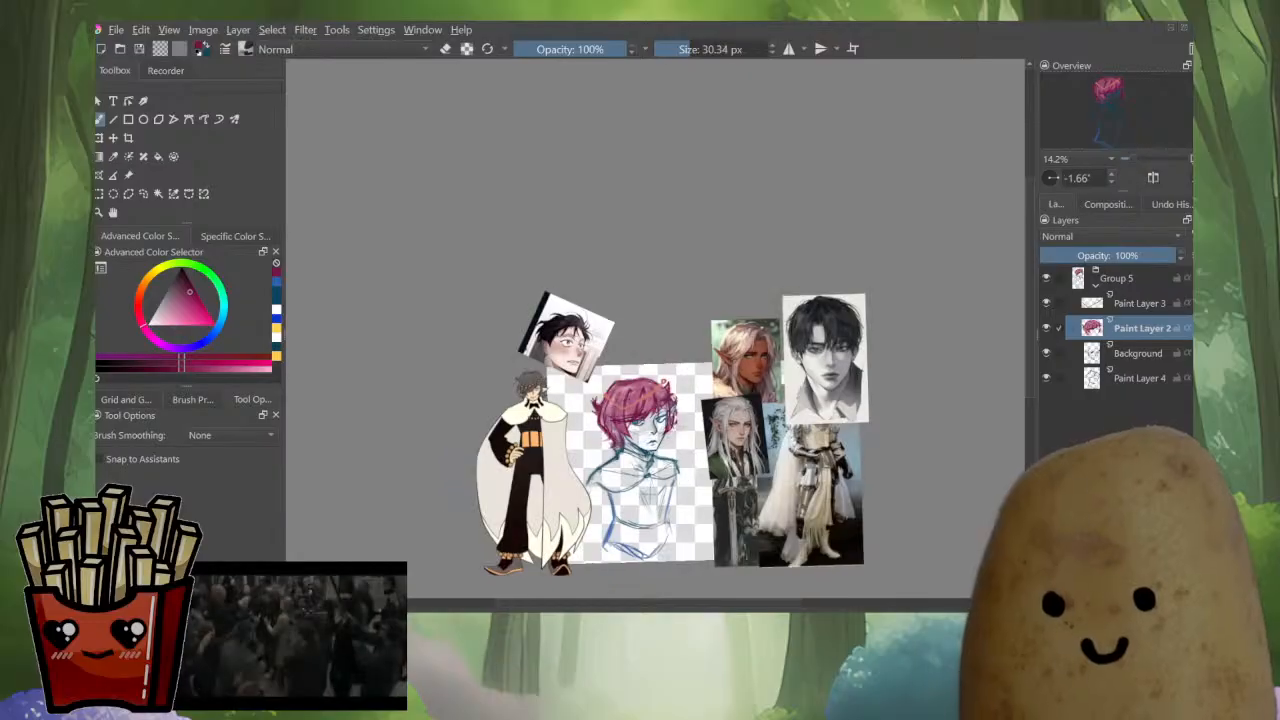
# Erase the strand outside the far ear at 26.49 px and redraw it in dark pink with the 17.51 px brush.
pyautogui.scroll(3, 585, 528)
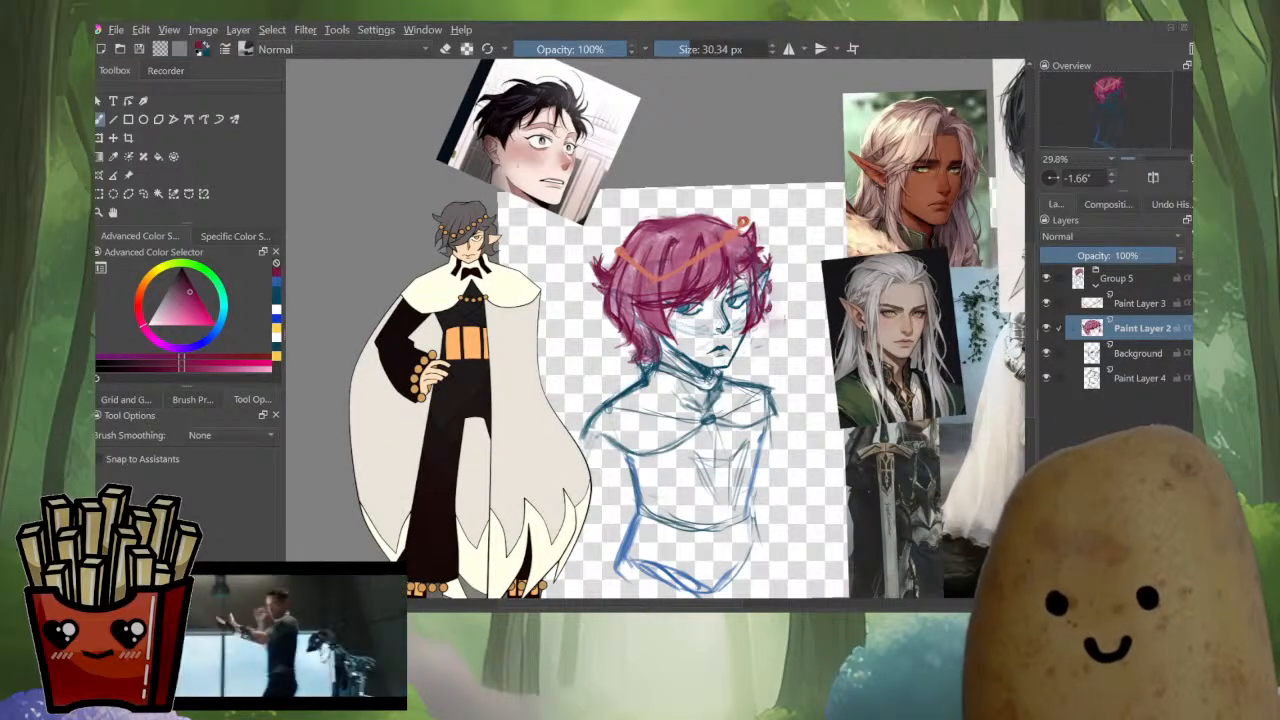
pyautogui.scroll(3, 760, 300)
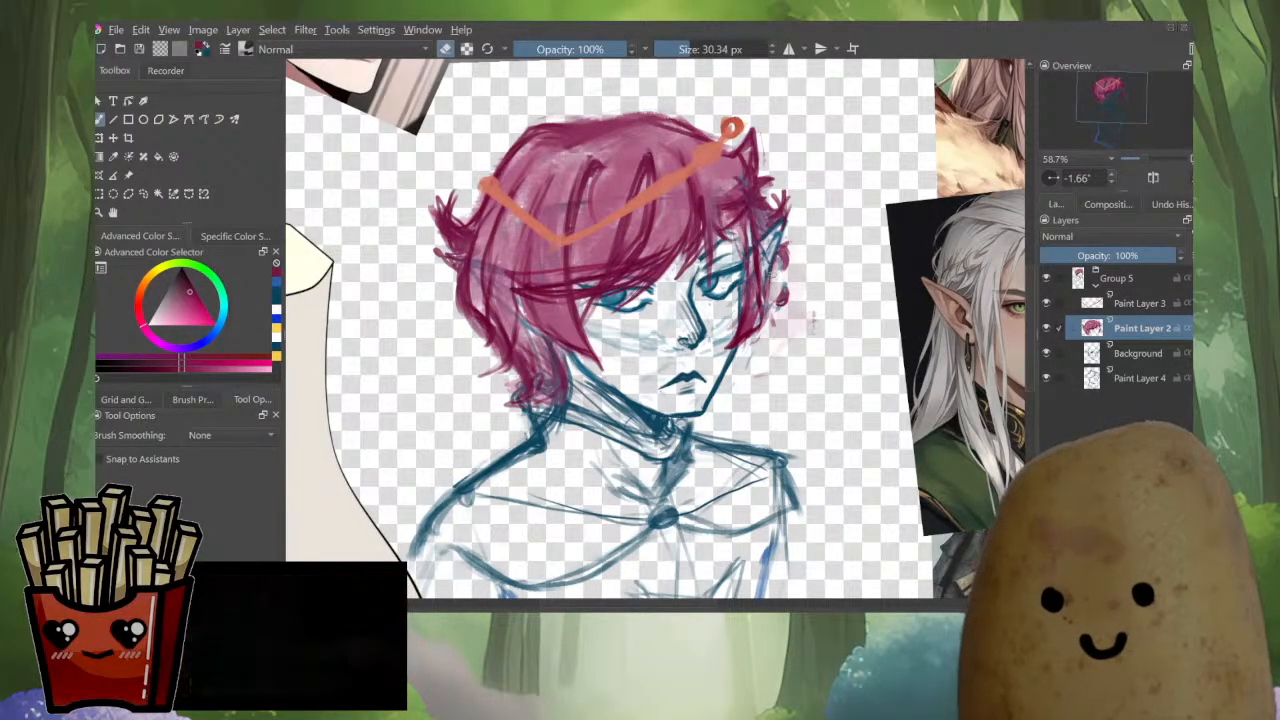
pyautogui.press('e')
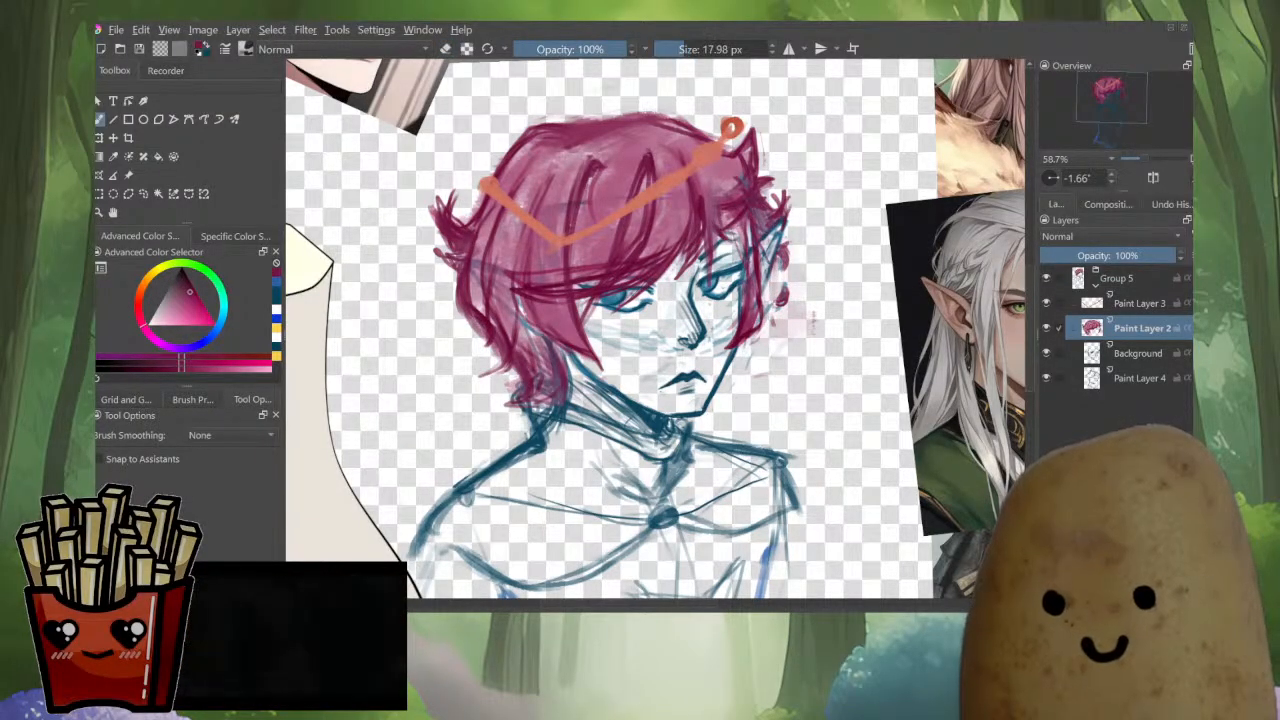
pyautogui.press('e')
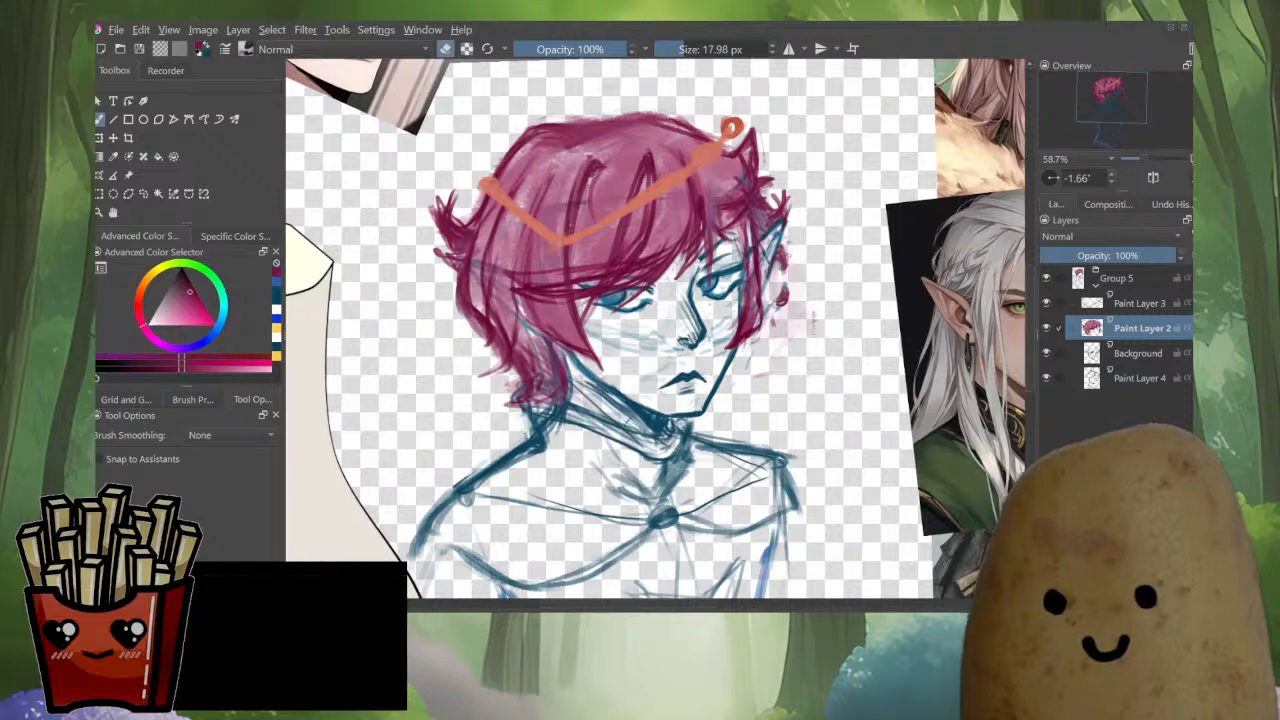
pyautogui.press('e')
pyautogui.press('e')
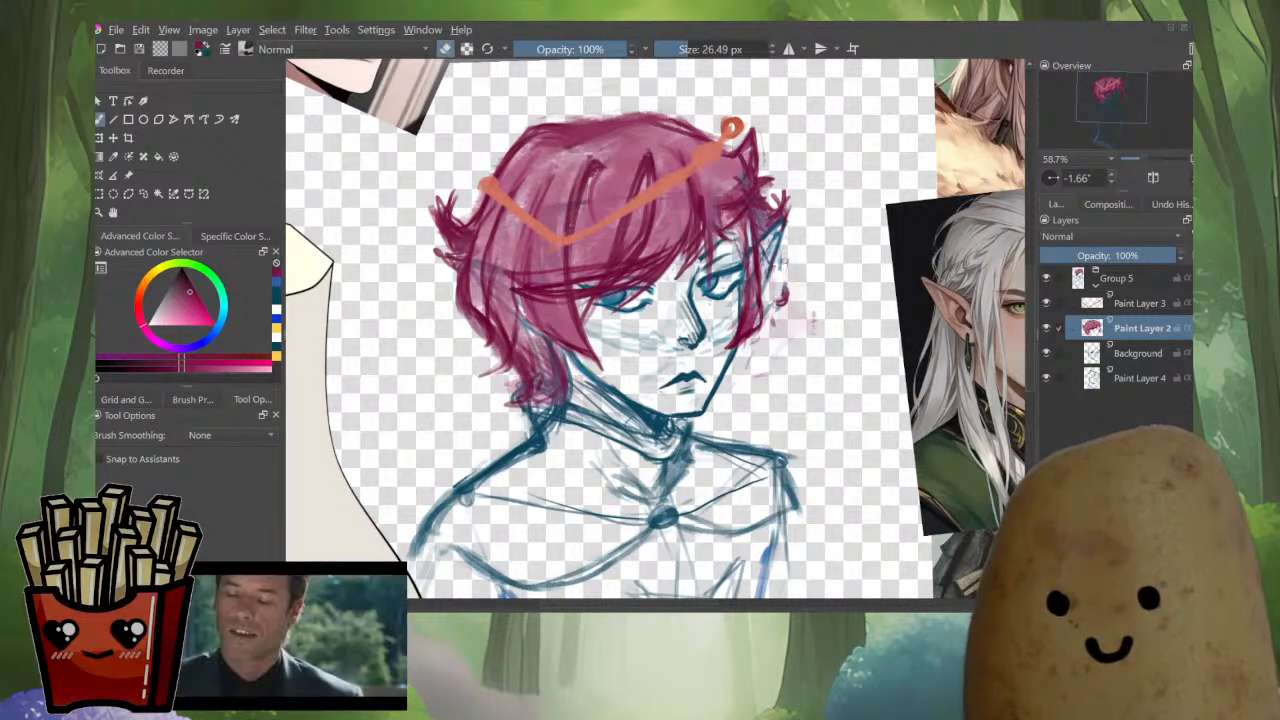
pyautogui.press('e')
pyautogui.moveTo(778, 256)
pyautogui.mouseDown()
pyautogui.moveTo(764, 304)
pyautogui.moveTo(780, 297)
pyautogui.moveTo(734, 352)
pyautogui.mouseUp()
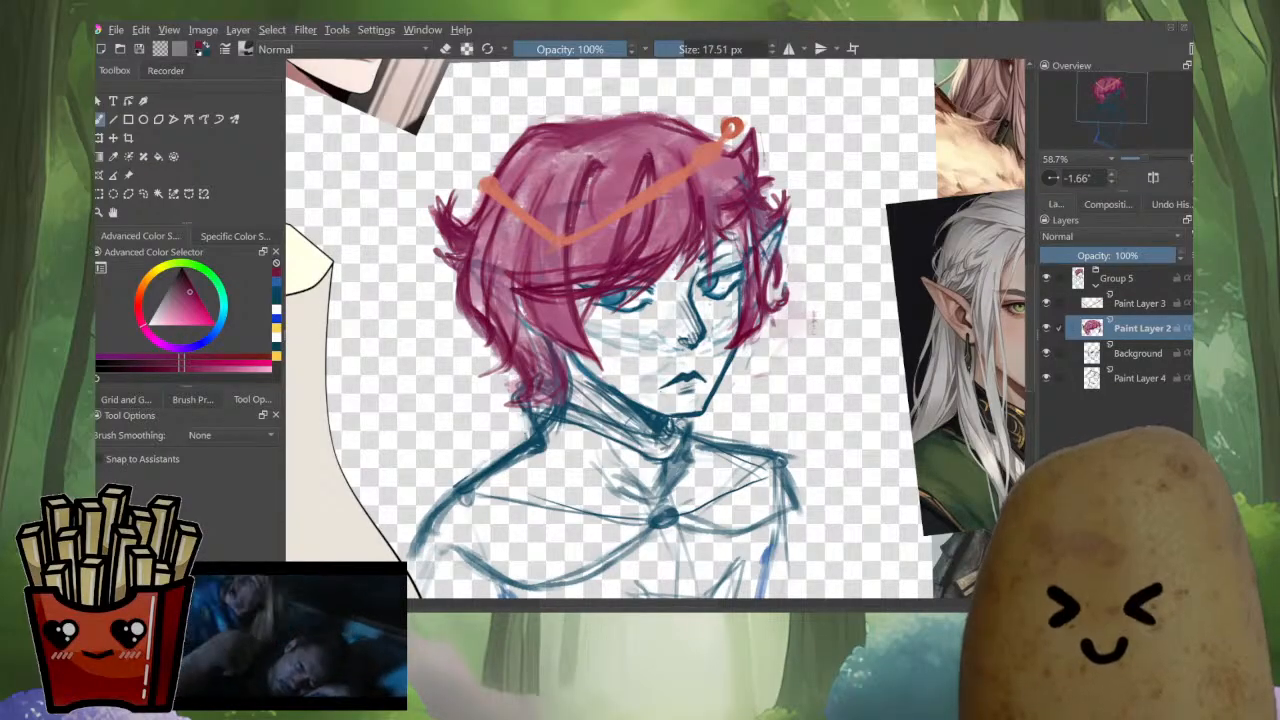
pyautogui.scroll(-3, 808, 358)
pyautogui.scroll(1, 815, 468)
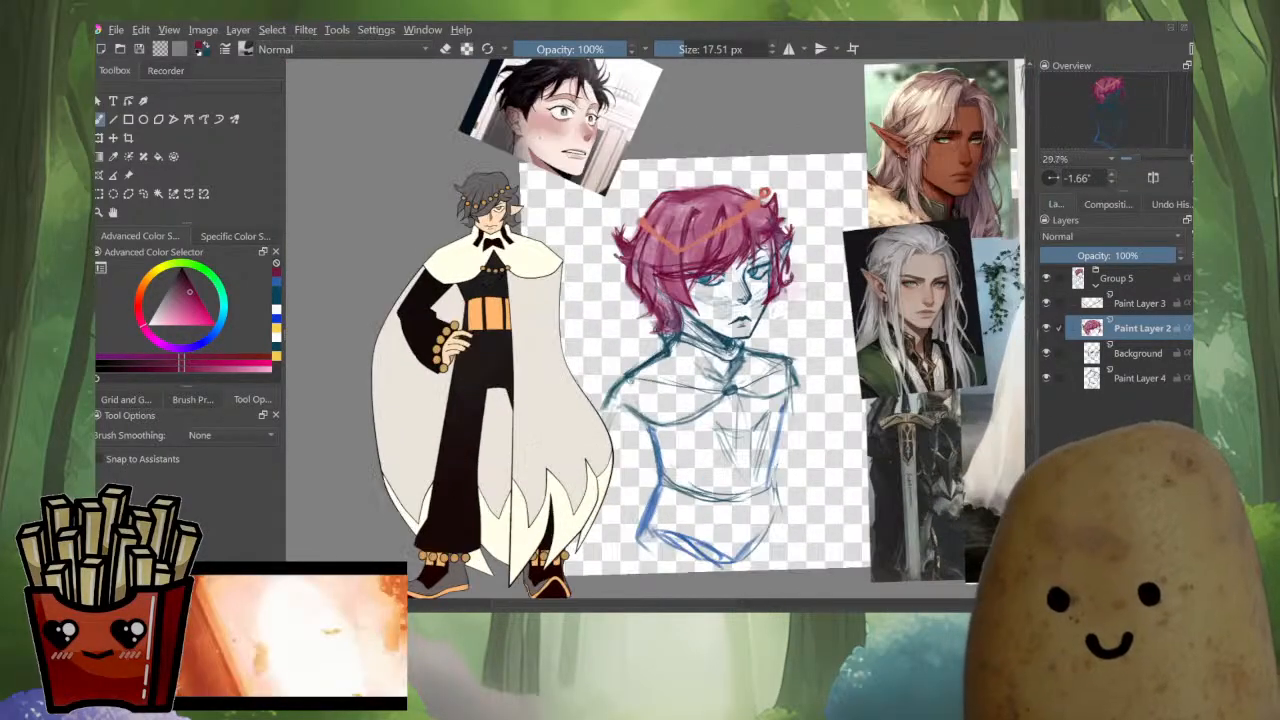
# On Paint Layer 4, sample the torso blue and reinforce the near armpit with the 14.89 px brush, then set the size to 17.30 px.
pyautogui.click(1140, 378)
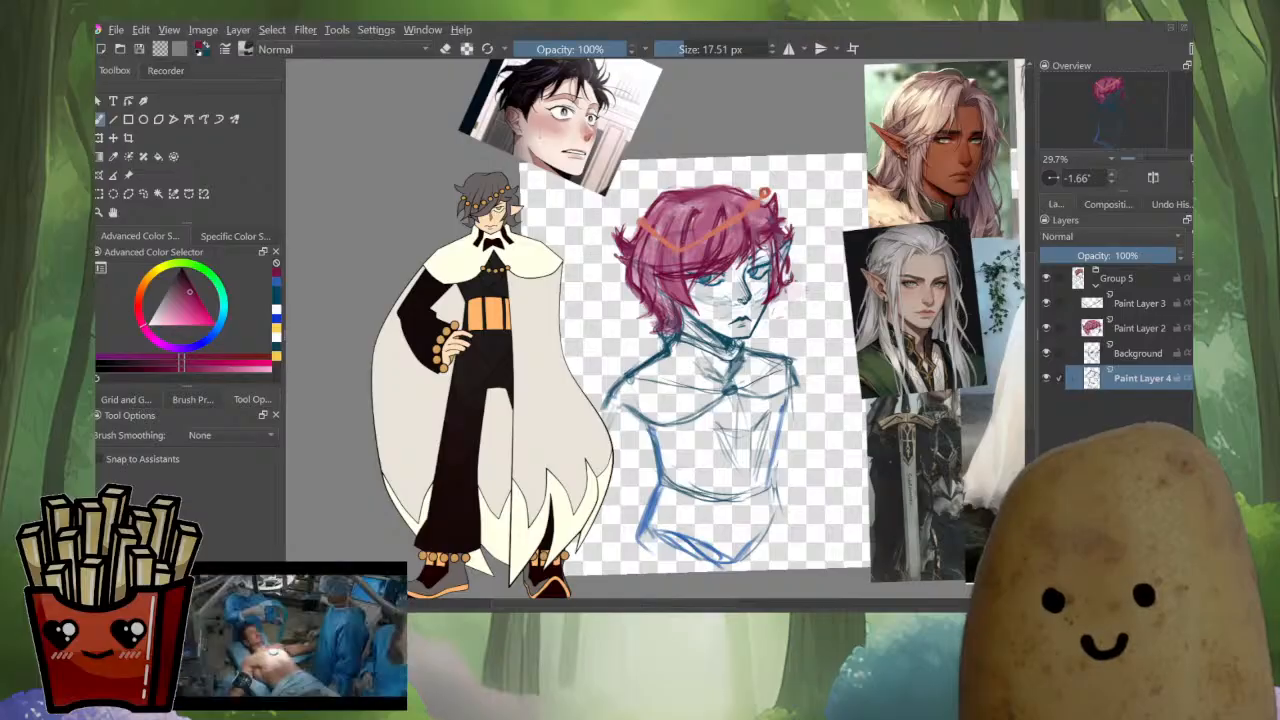
pyautogui.press('[')
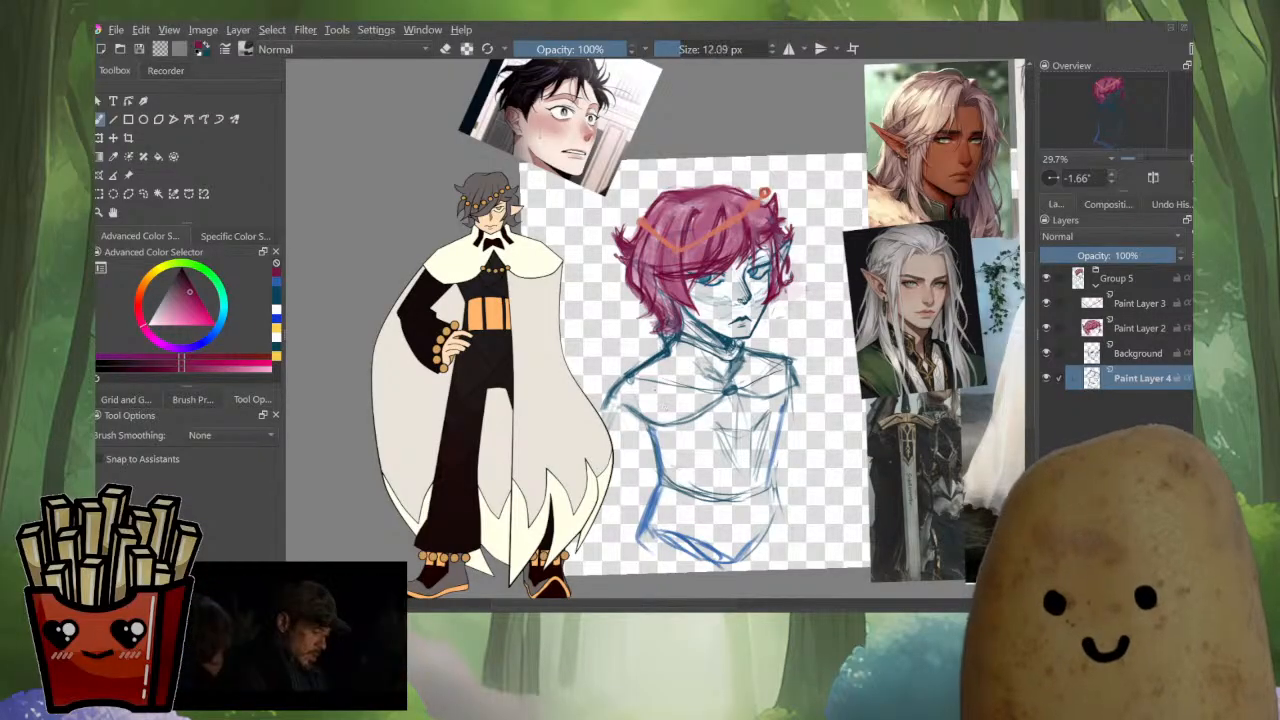
pyautogui.keyDown('ctrl'); pyautogui.click(653, 433); pyautogui.keyUp('ctrl')
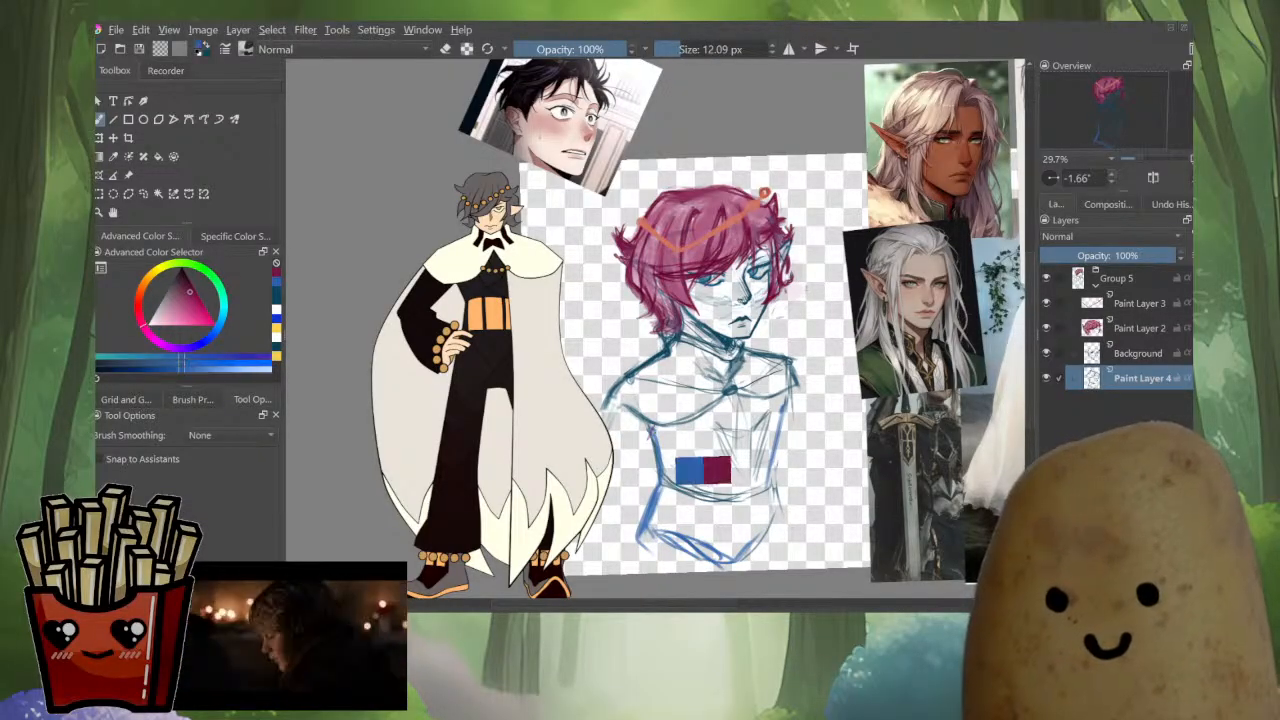
pyautogui.press(']')
pyautogui.moveTo(653, 429); pyautogui.dragTo(650, 433)
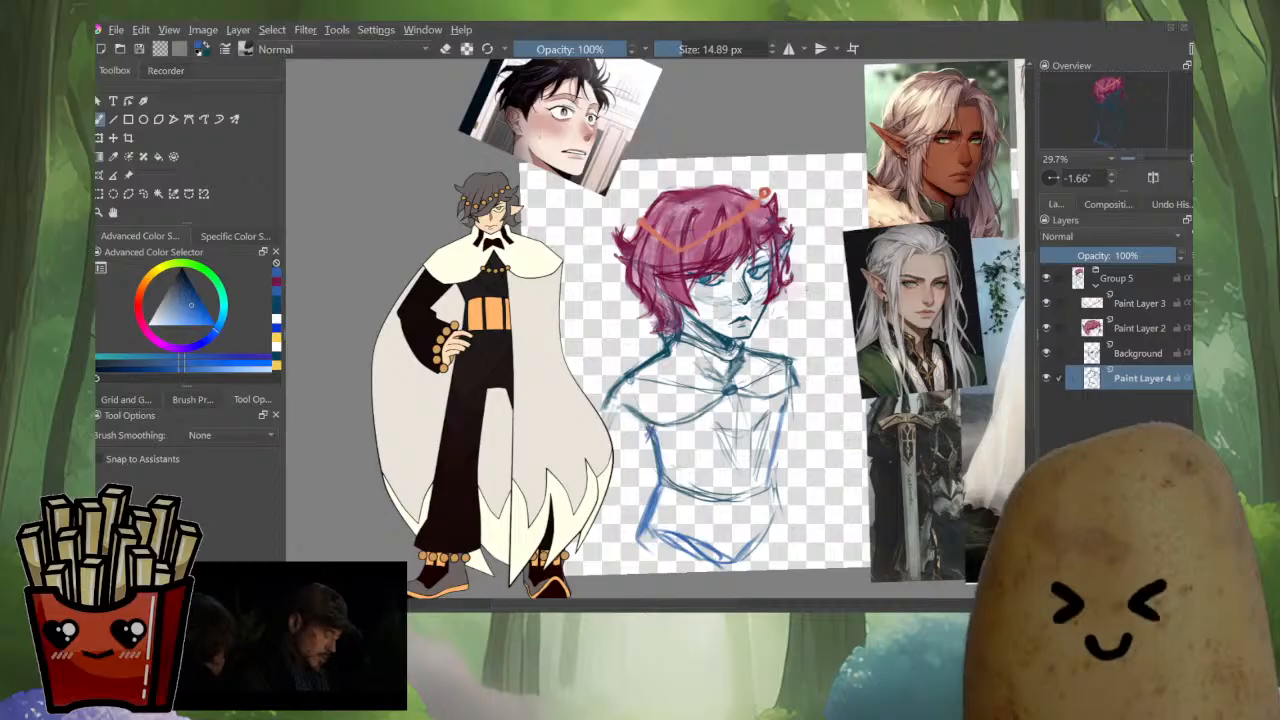
pyautogui.press('e')
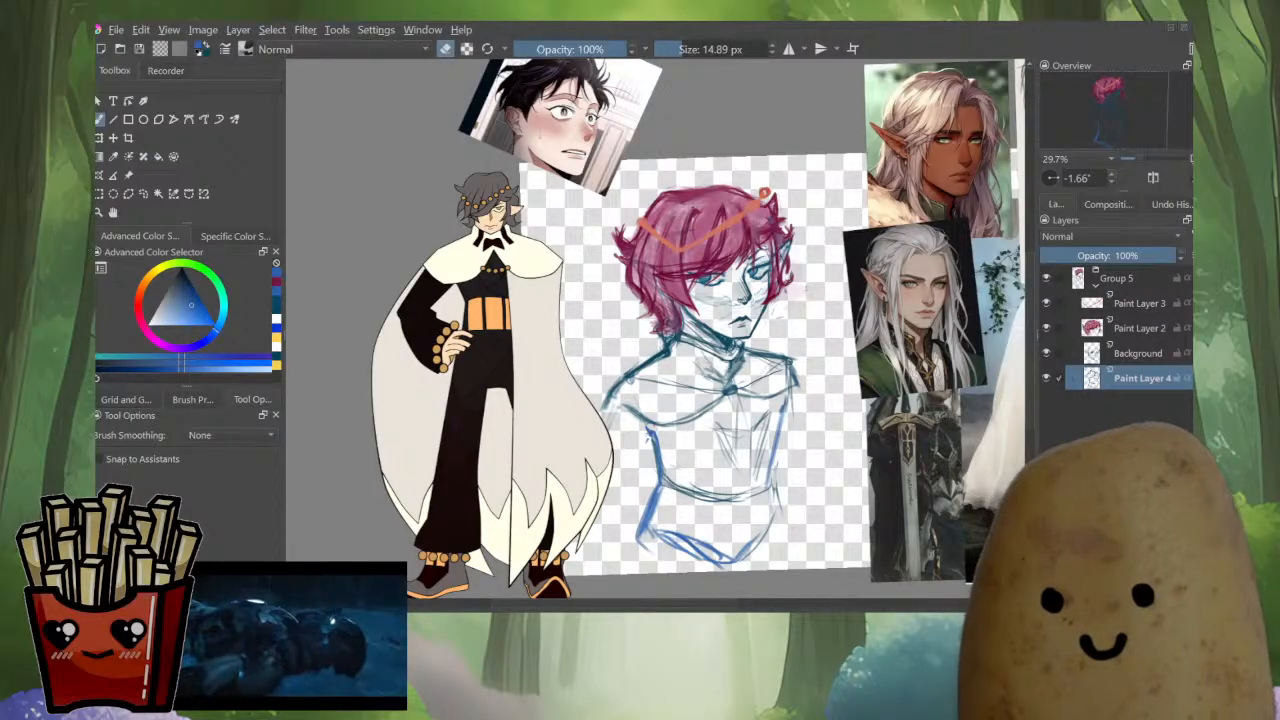
pyautogui.press('e')
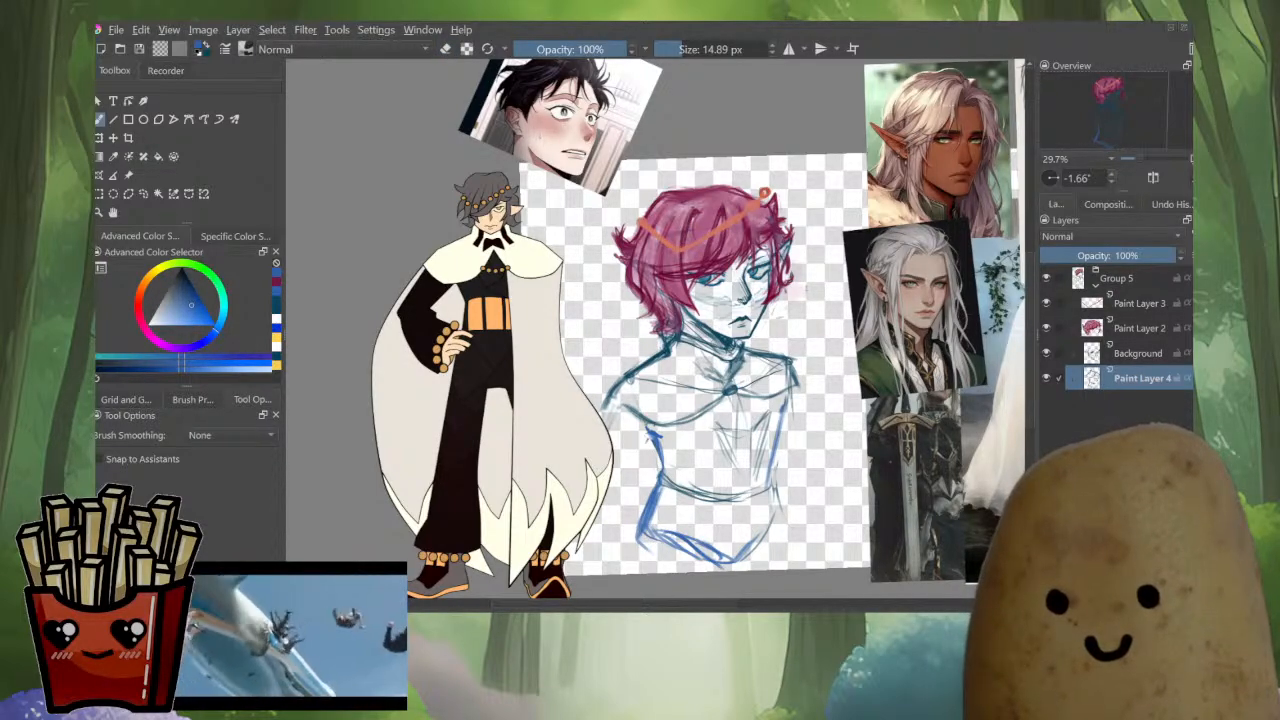
pyautogui.press(']')
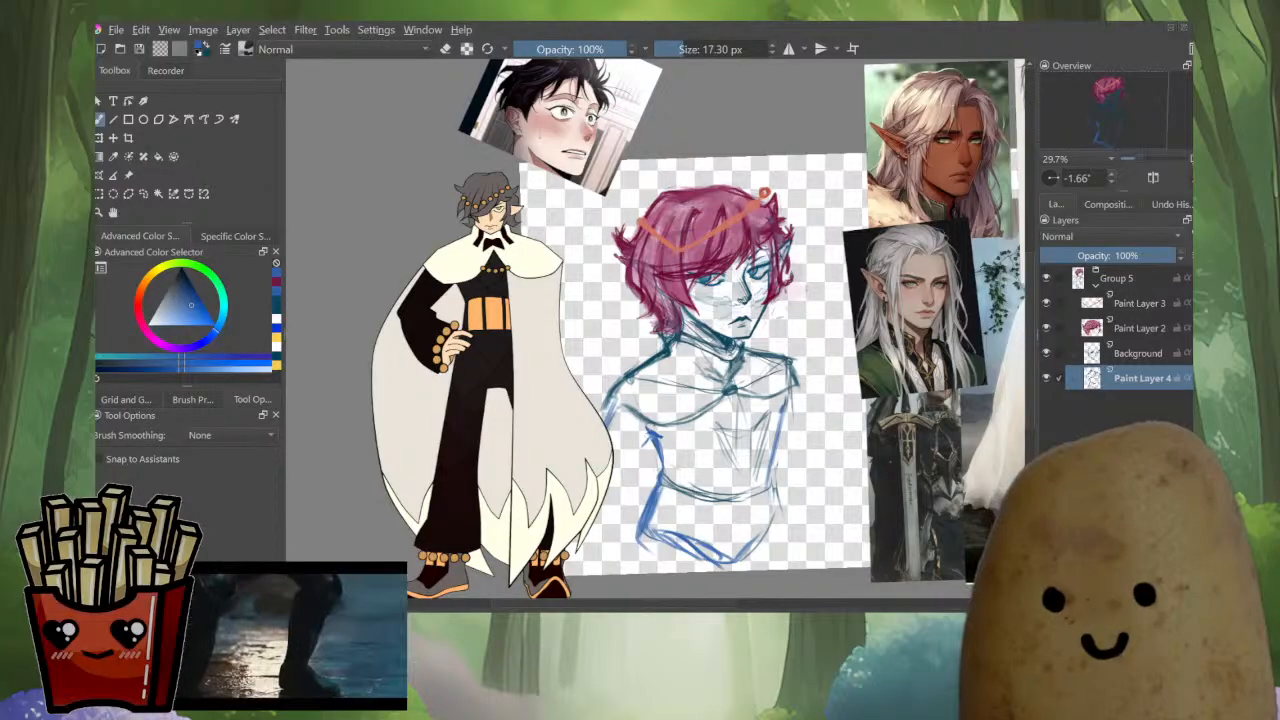
# Add the grey mannequin pose as a reference image beside the portrait's head and move the full-body character reference away from the canvas.
pyautogui.rightClick(746, 380)
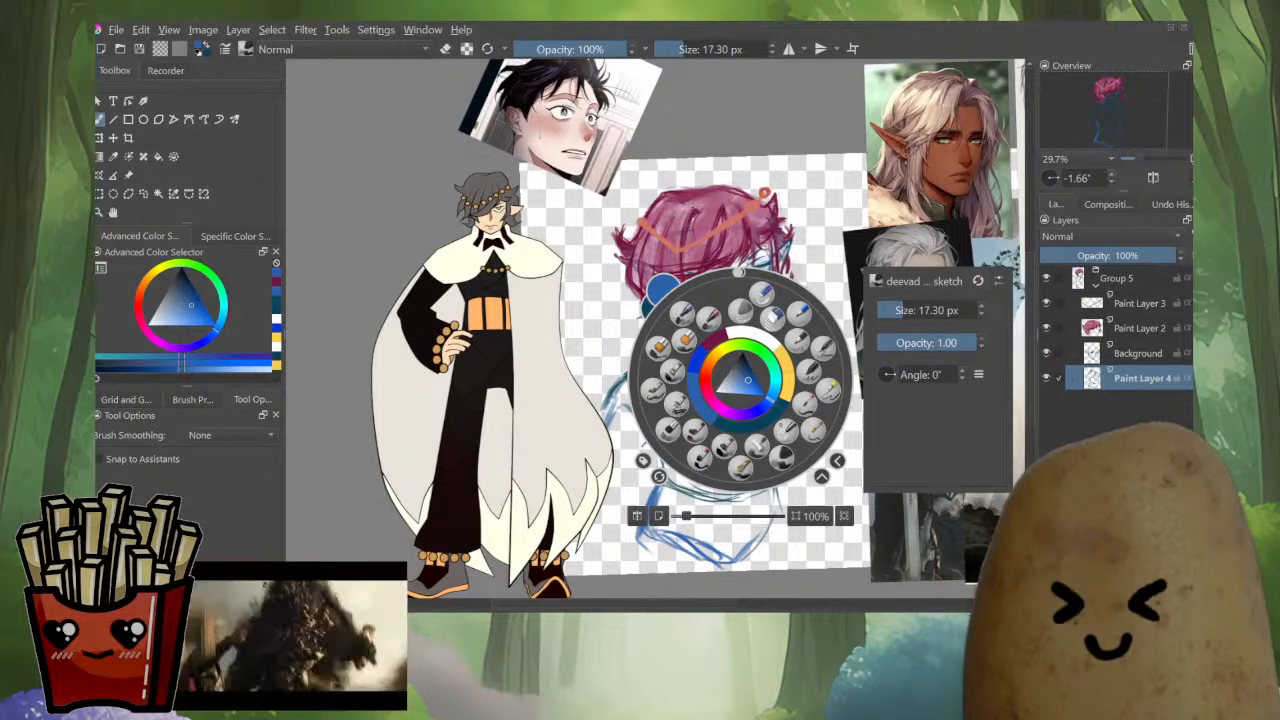
pyautogui.click(128, 175)
pyautogui.click(908, 248)
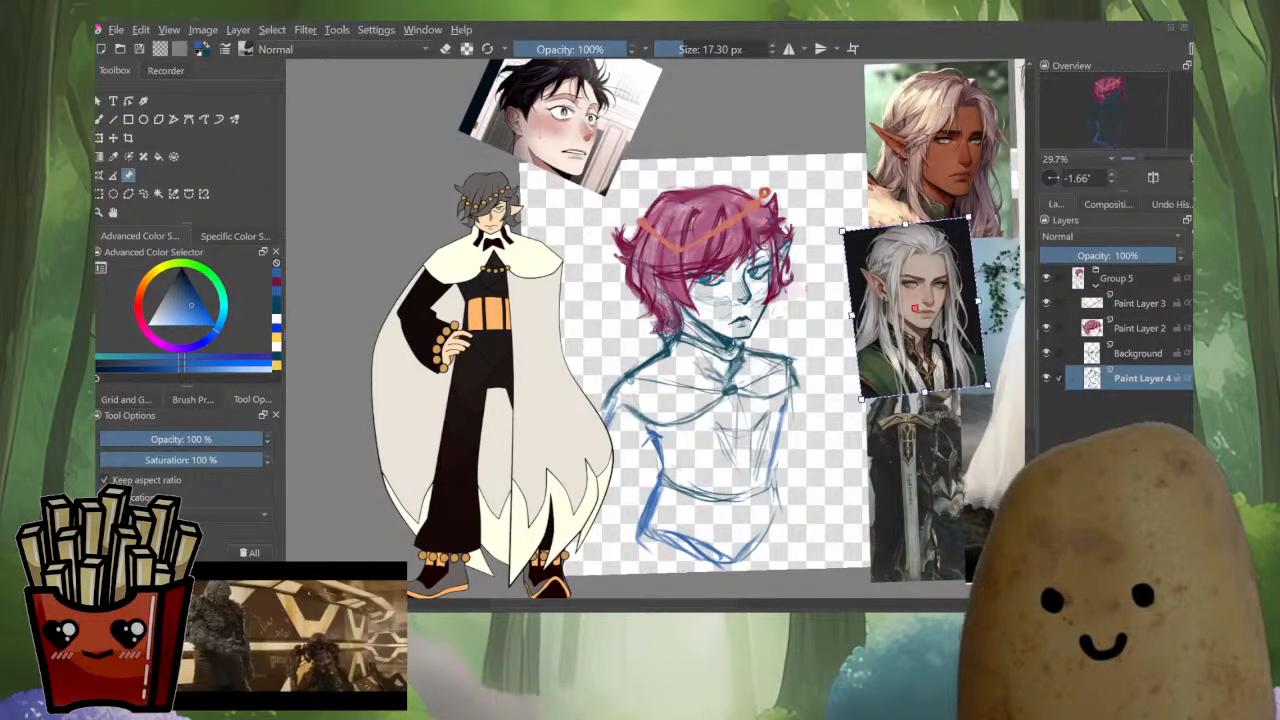
pyautogui.hotkey('ctrl', 'shift', 'r')
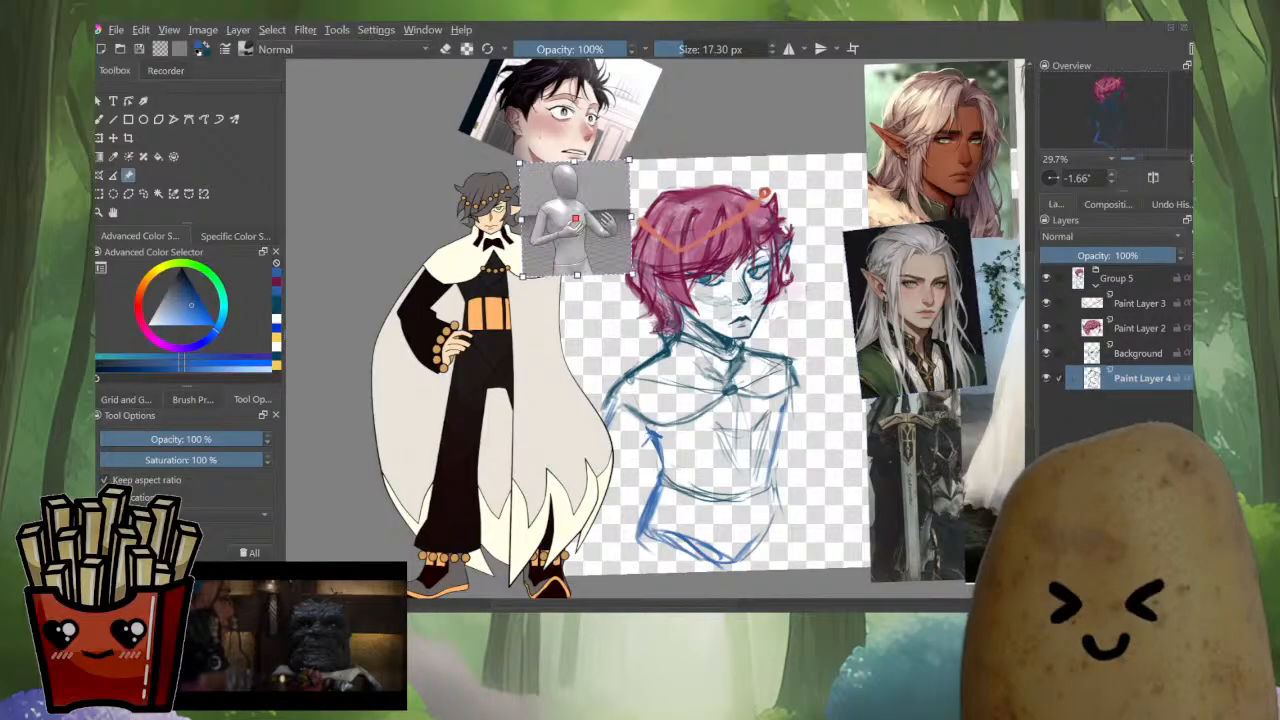
pyautogui.moveTo(575, 217); pyautogui.dragTo(567, 236)
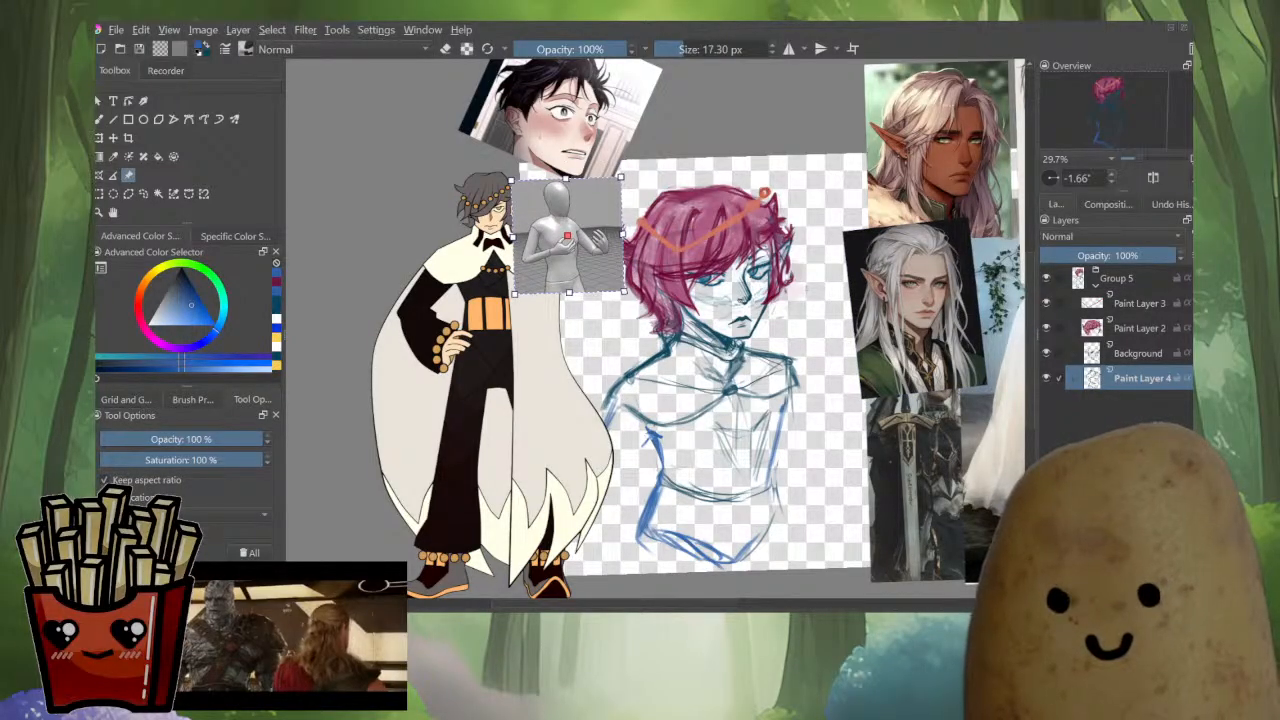
pyautogui.moveTo(490, 390)
pyautogui.mouseDown()
pyautogui.moveTo(461, 388)
pyautogui.moveTo(451, 372)
pyautogui.moveTo(547, 362)
pyautogui.moveTo(420, 374)
pyautogui.mouseUp()
pyautogui.press('b')
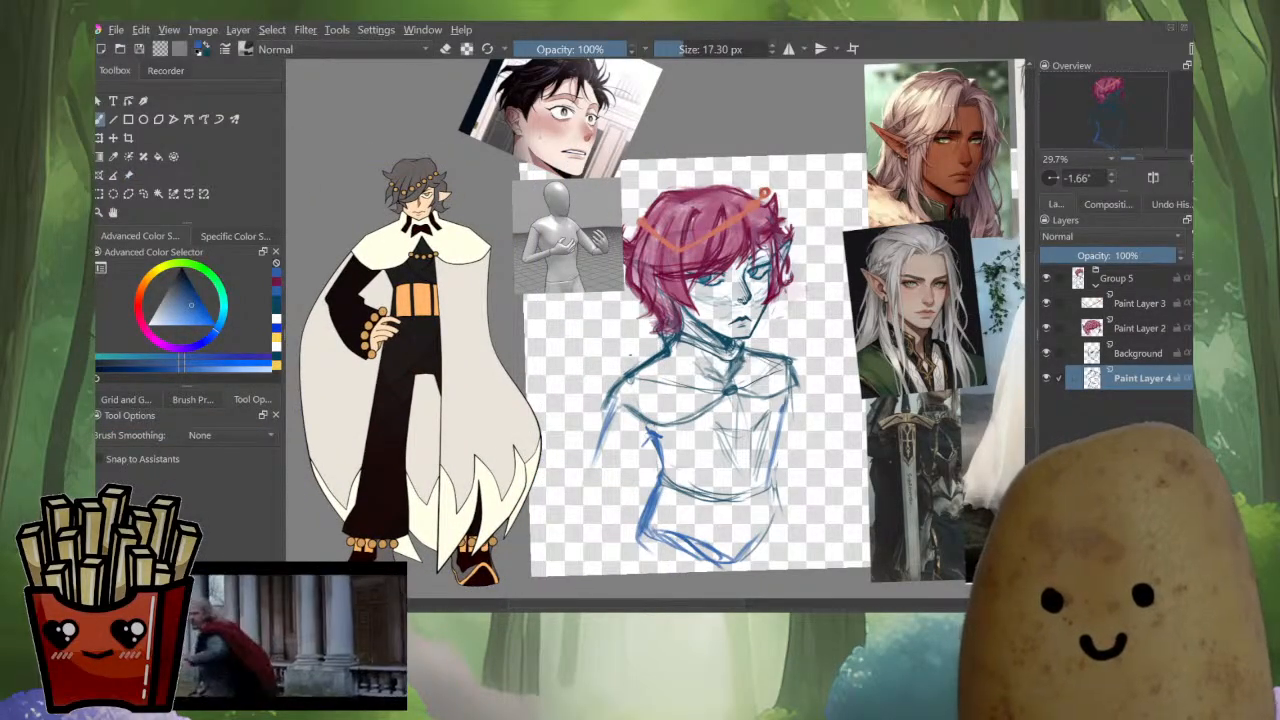
# Sketch the near upper arm in blue with the 17.30 px brush, drawing its inner and outer contours down to the elbow.
pyautogui.moveTo(647, 440); pyautogui.dragTo(607, 494)
pyautogui.moveTo(600, 438); pyautogui.dragTo(581, 490)
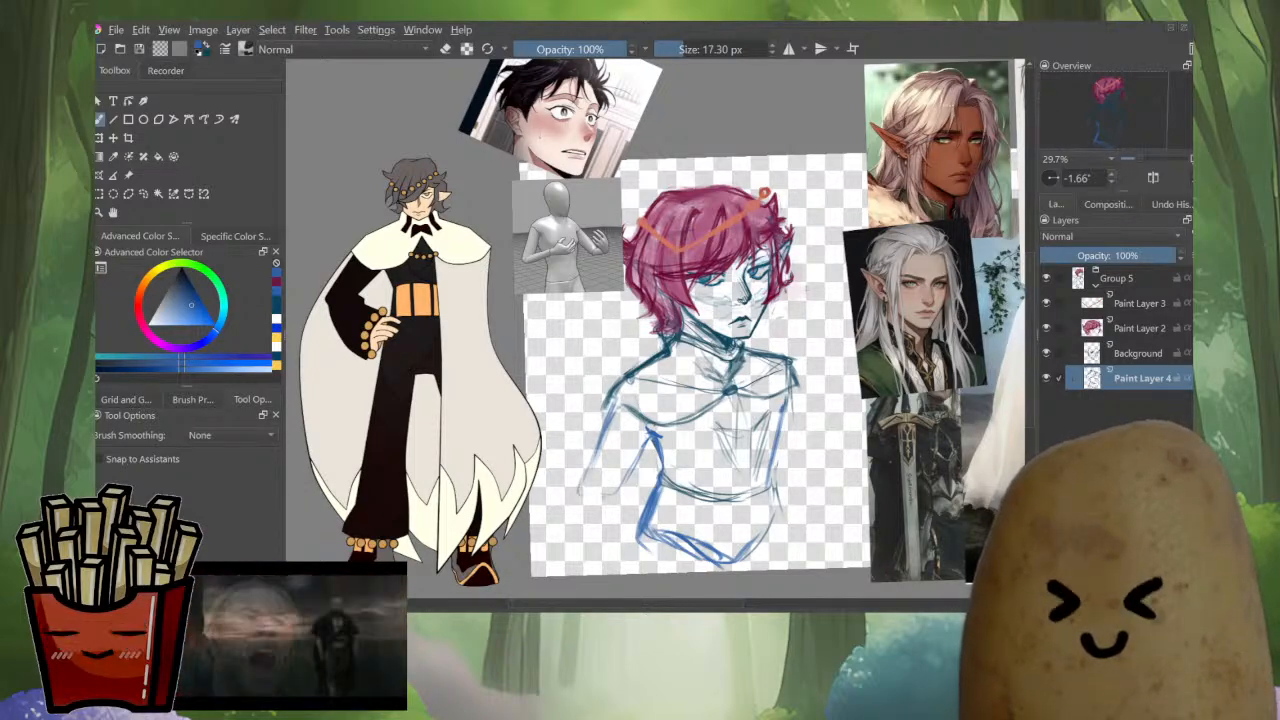
pyautogui.moveTo(645, 449); pyautogui.dragTo(612, 510)
pyautogui.moveTo(598, 454); pyautogui.dragTo(572, 512)
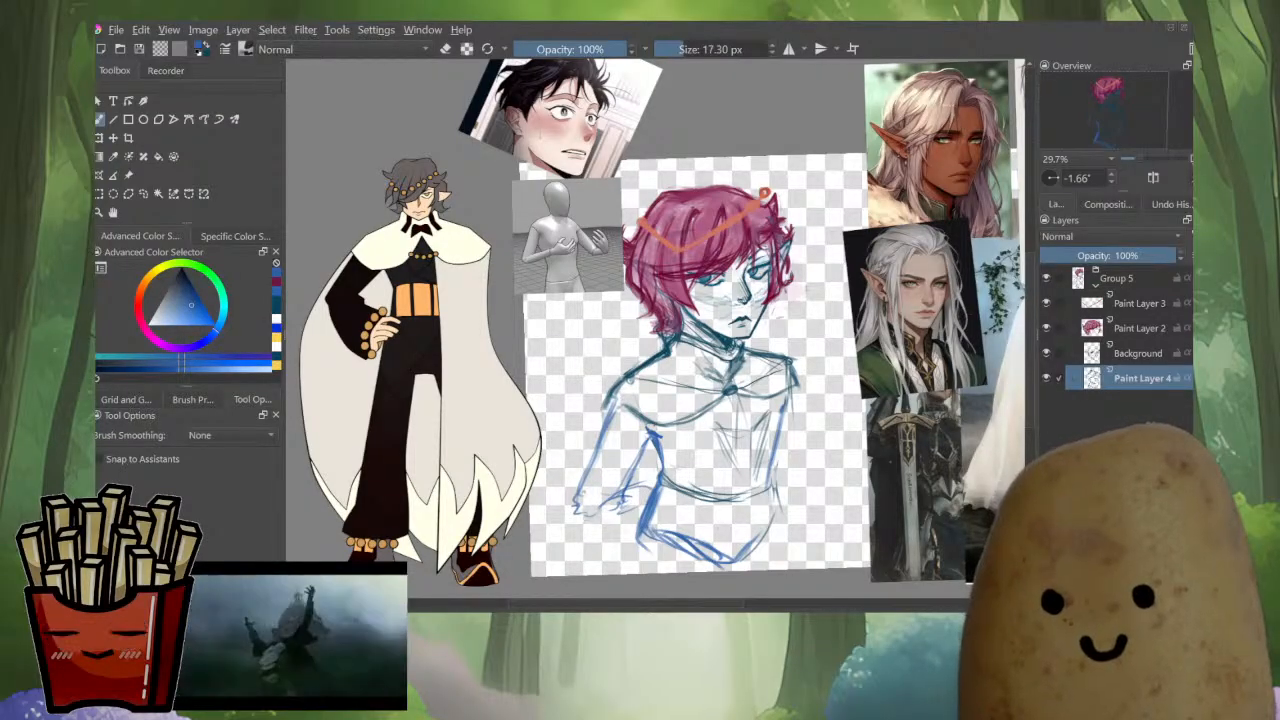
# Sketch the bent near forearm rising to a hand in front of the waist, and add short vertical strokes below the waistline.
pyautogui.moveTo(628, 496); pyautogui.dragTo(660, 464)
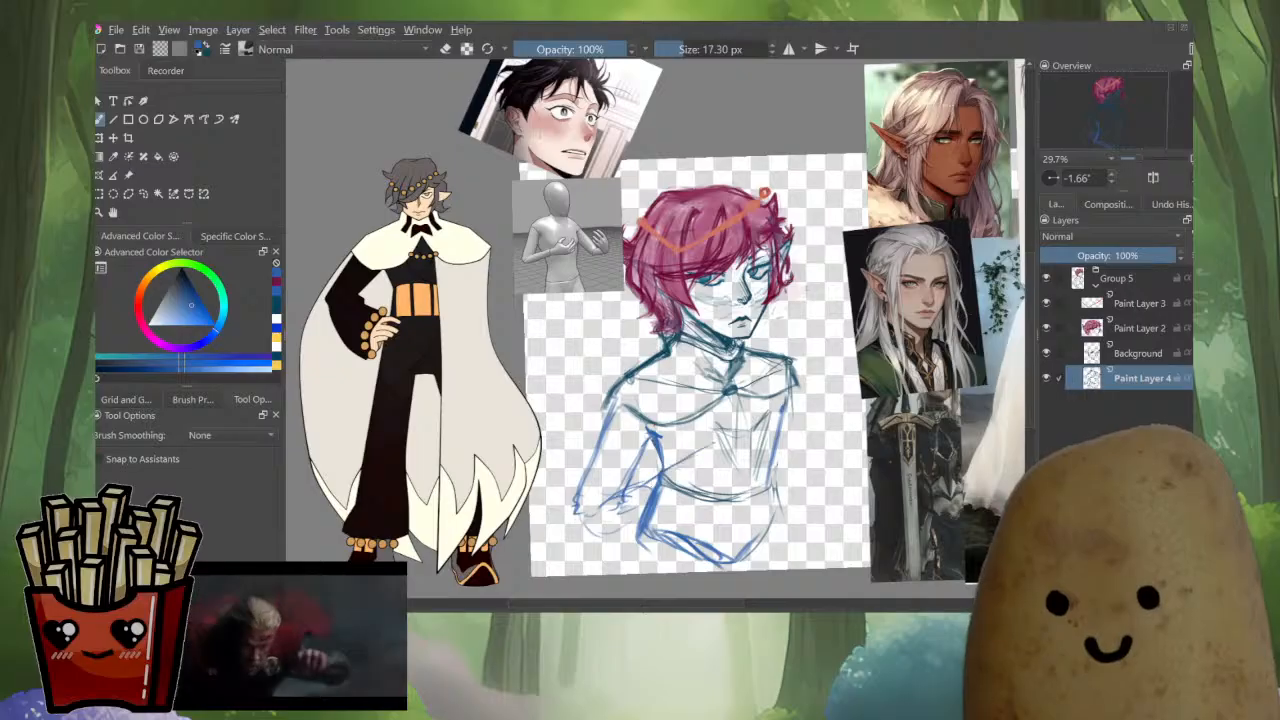
pyautogui.moveTo(689, 462); pyautogui.dragTo(708, 456)
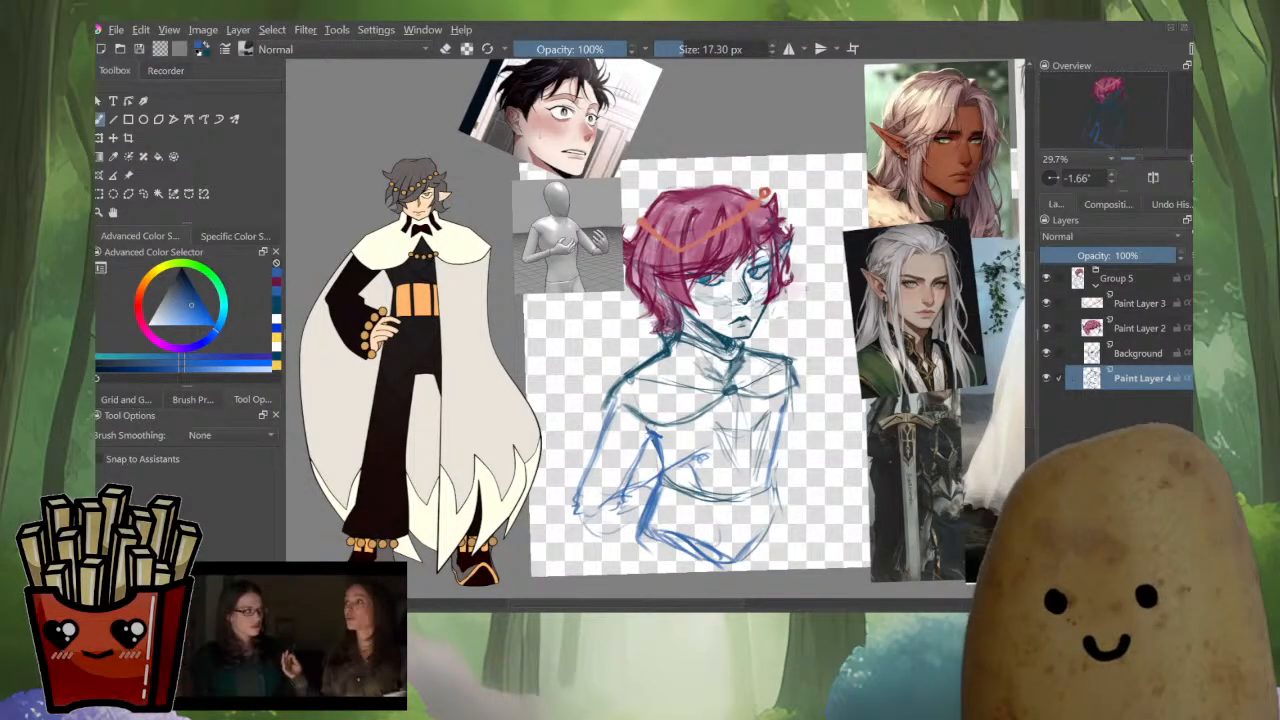
pyautogui.moveTo(668, 464)
pyautogui.mouseDown()
pyautogui.moveTo(692, 455)
pyautogui.moveTo(698, 540)
pyautogui.moveTo(711, 522)
pyautogui.mouseUp()
pyautogui.moveTo(696, 511)
pyautogui.mouseDown()
pyautogui.moveTo(700, 531)
pyautogui.moveTo(709, 510)
pyautogui.moveTo(696, 519)
pyautogui.mouseUp()
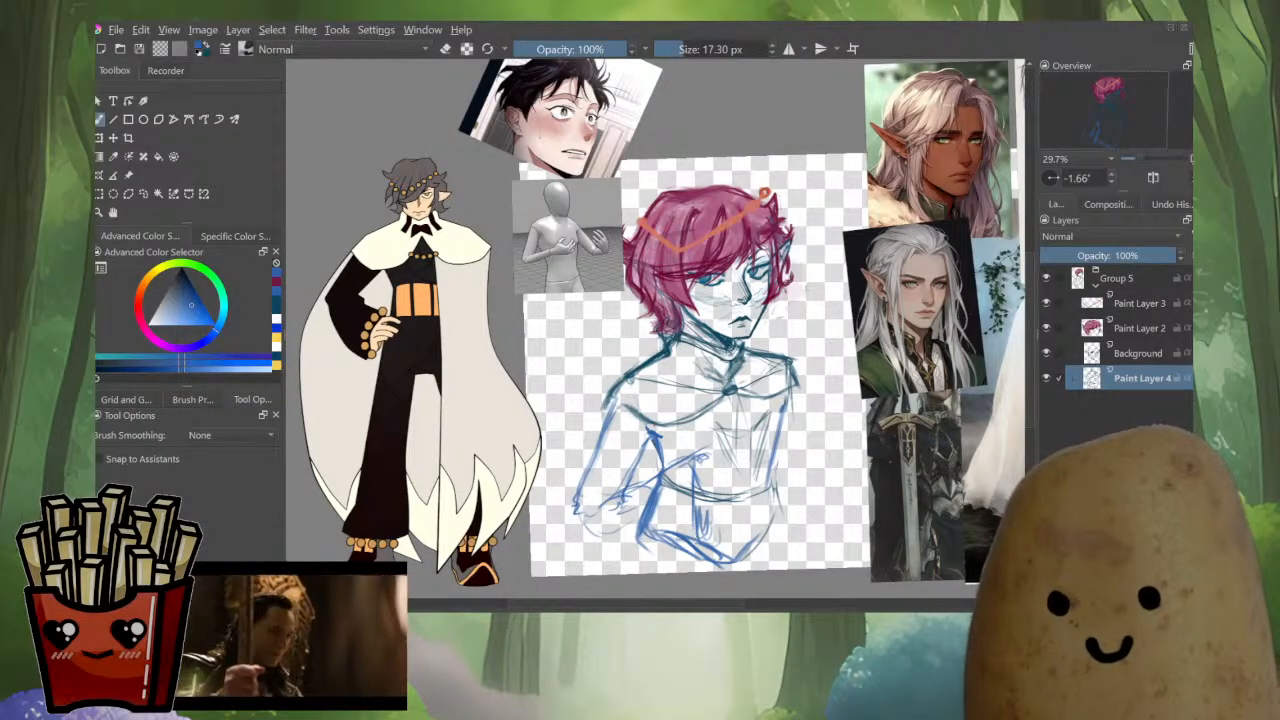
pyautogui.moveTo(629, 489); pyautogui.dragTo(702, 458)
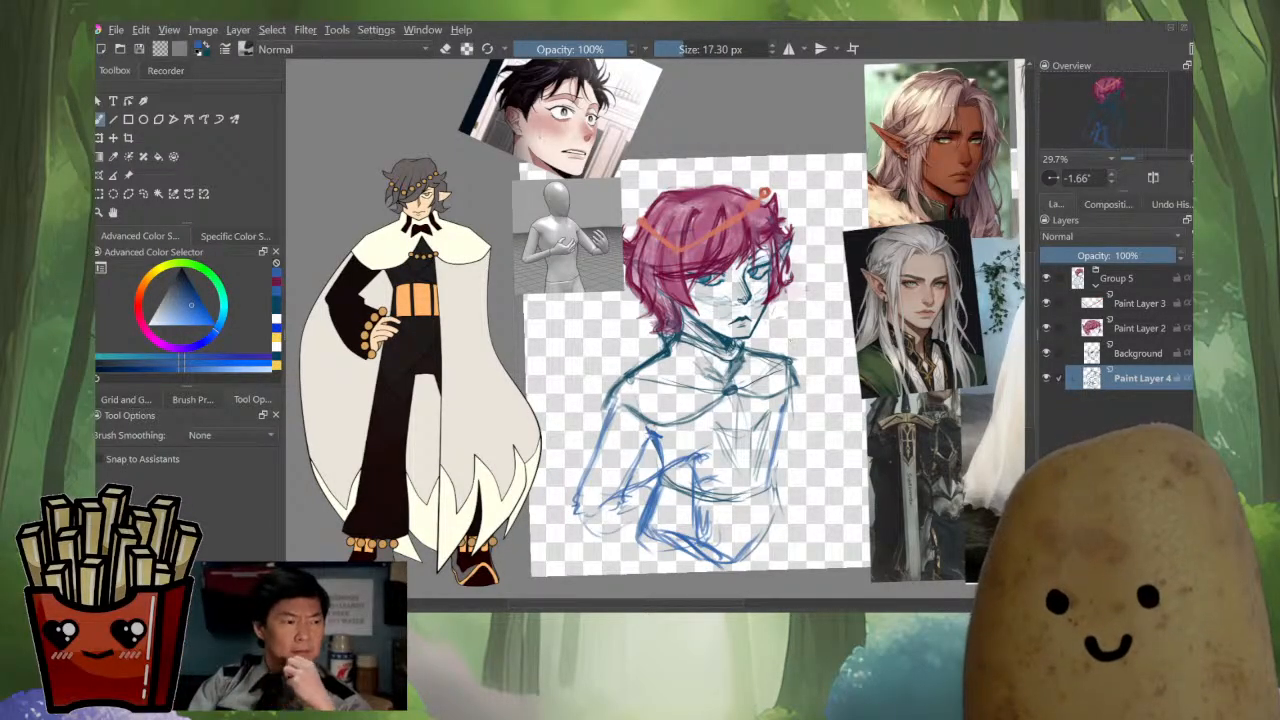
# Reinforce the outer contour of the near upper arm from shoulder to elbow with the 17.30 px brush.
pyautogui.moveTo(613, 402); pyautogui.dragTo(585, 496)
pyautogui.moveTo(606, 426); pyautogui.dragTo(587, 500)
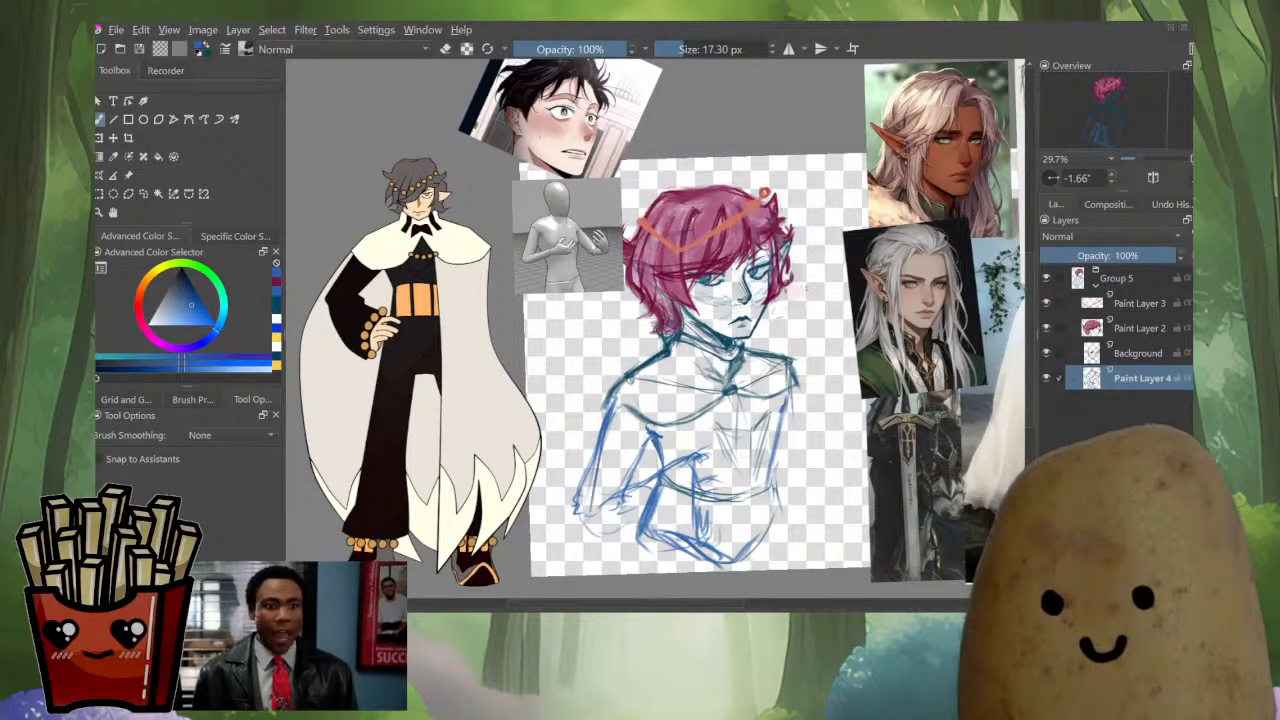
pyautogui.moveTo(606, 428); pyautogui.dragTo(596, 492)
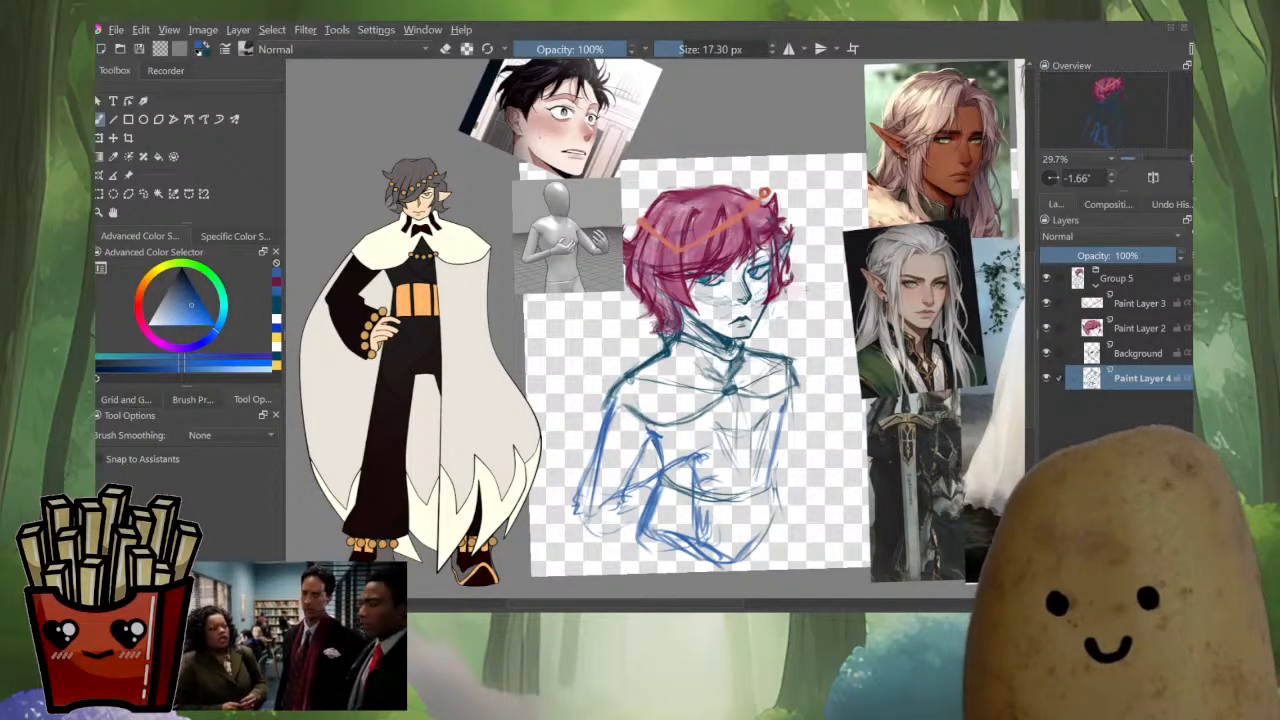
# Erase the stray outer contour and overlapping forearm strokes of the near arm with the 32.21 px eraser.
pyautogui.moveTo(648, 443); pyautogui.dragTo(634, 505)
pyautogui.press('e')
pyautogui.moveTo(600, 428); pyautogui.dragTo(589, 505)
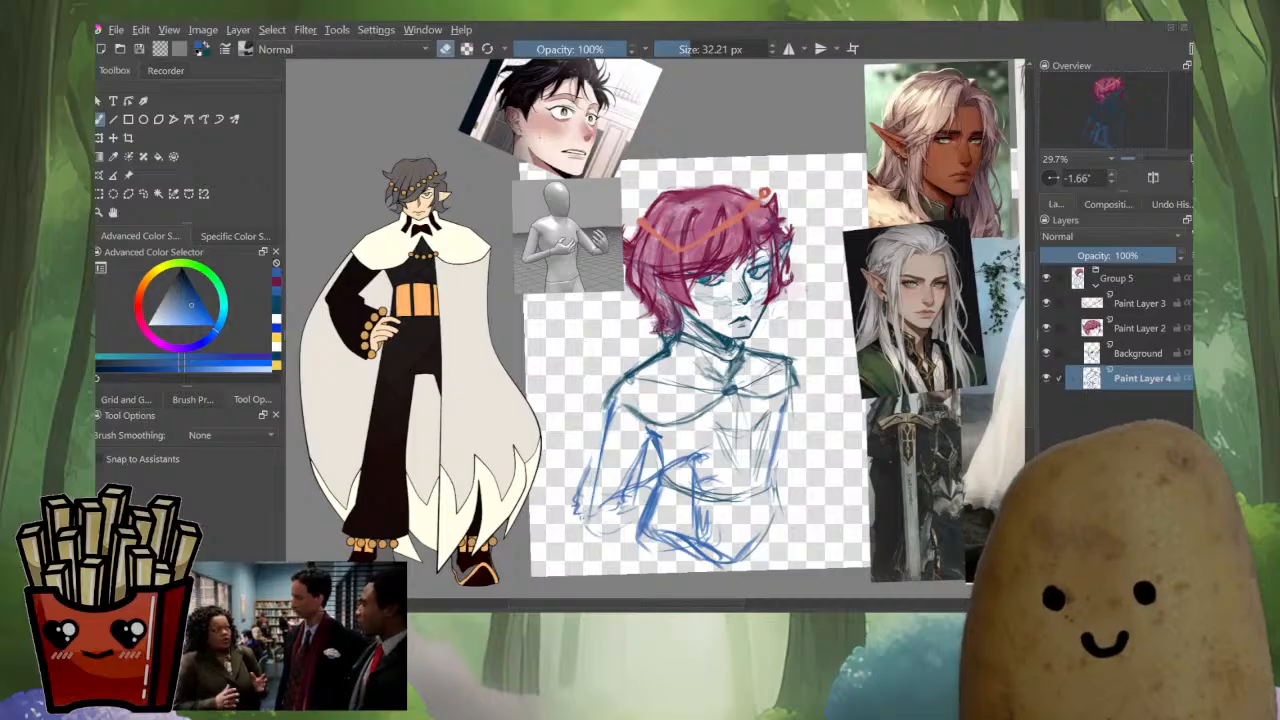
pyautogui.moveTo(589, 459)
pyautogui.mouseDown()
pyautogui.moveTo(578, 515)
pyautogui.moveTo(573, 503)
pyautogui.mouseUp()
pyautogui.moveTo(640, 450); pyautogui.dragTo(620, 516)
pyautogui.press('e')
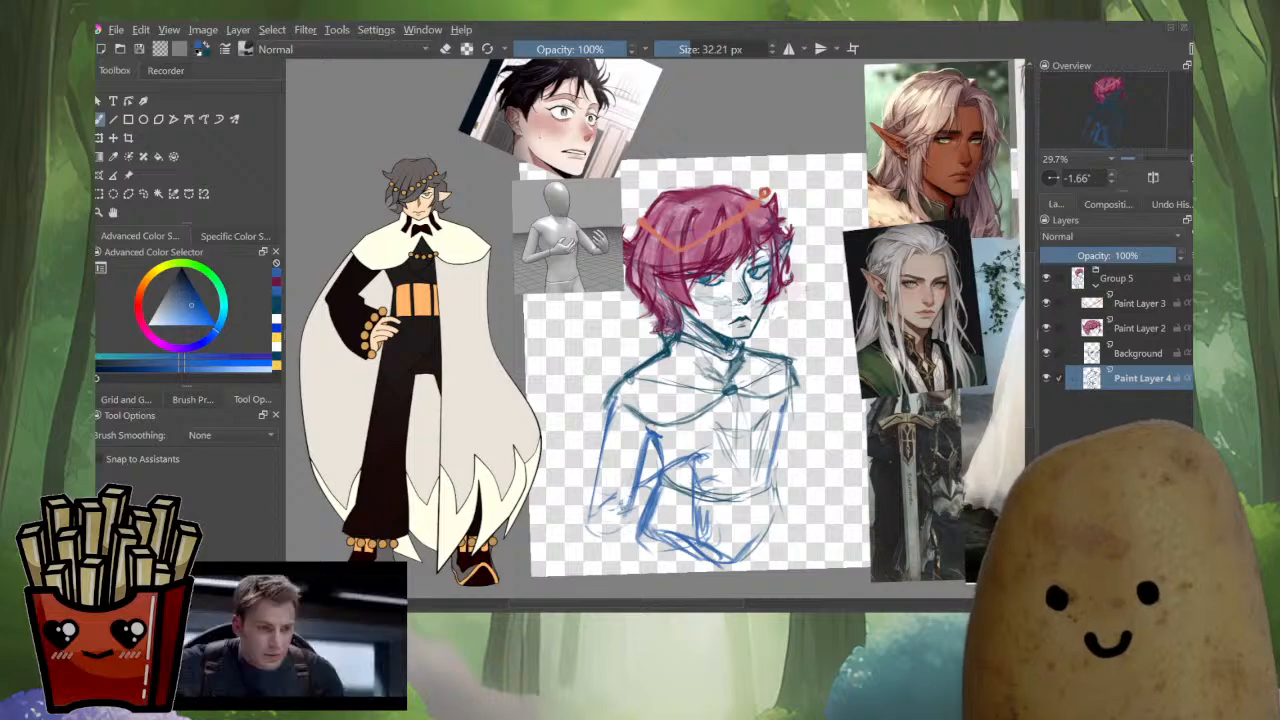
# Redraw the near arm with the 32.21 px brush, marking the elbow with a circle and running the forearm across to the waist.
pyautogui.moveTo(604, 440); pyautogui.dragTo(594, 536)
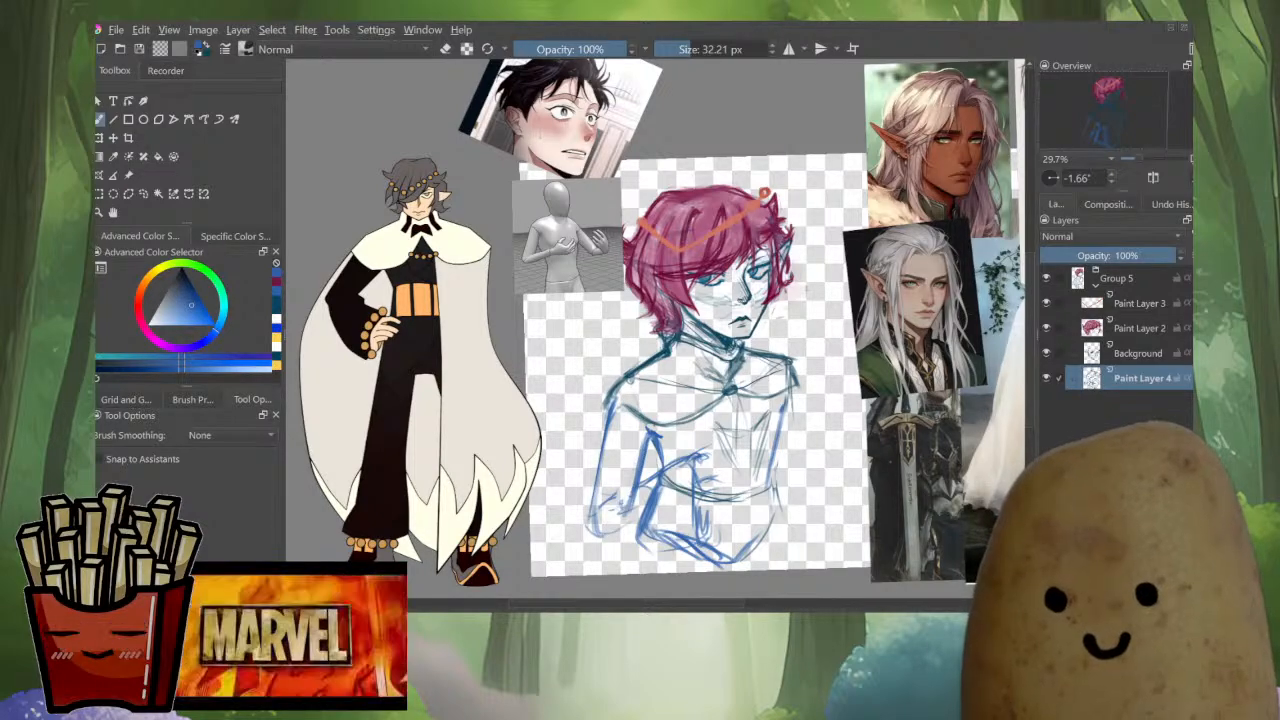
pyautogui.moveTo(628, 506)
pyautogui.mouseDown()
pyautogui.moveTo(600, 532)
pyautogui.moveTo(594, 500)
pyautogui.mouseUp()
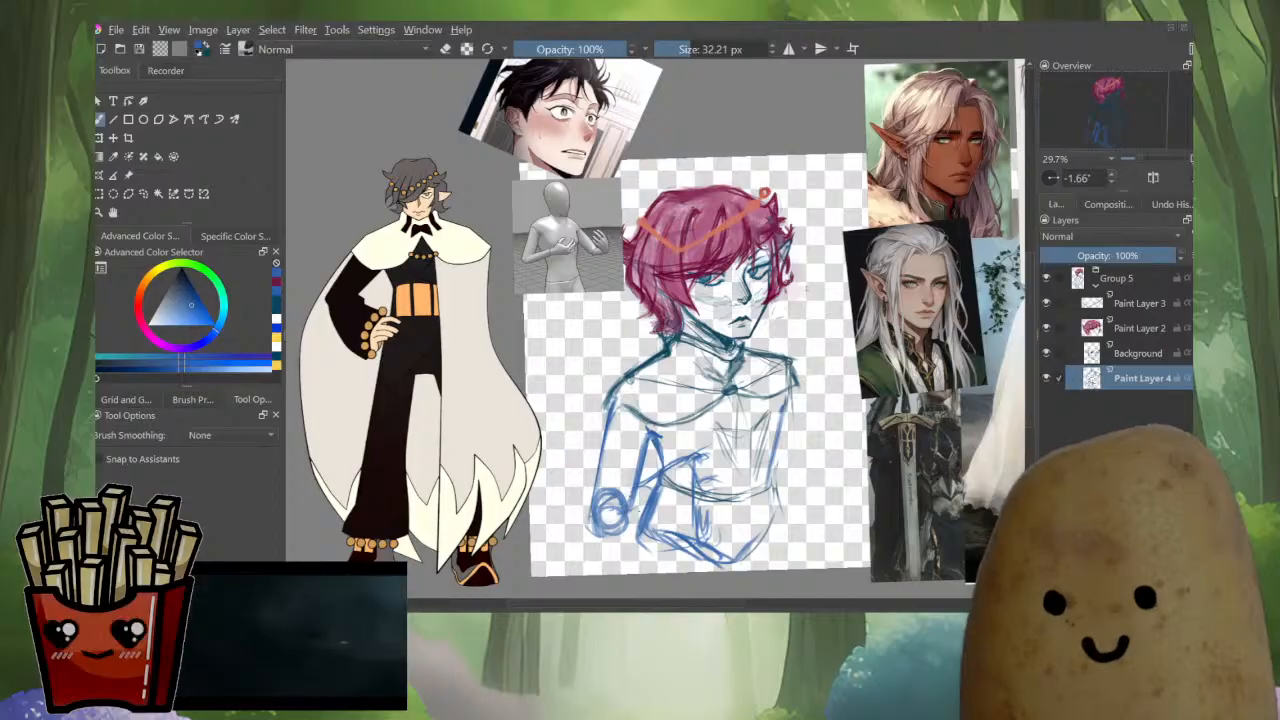
pyautogui.moveTo(608, 502); pyautogui.dragTo(692, 457)
pyautogui.moveTo(622, 524)
pyautogui.mouseDown()
pyautogui.moveTo(676, 508)
pyautogui.moveTo(605, 509)
pyautogui.moveTo(638, 531)
pyautogui.moveTo(672, 514)
pyautogui.moveTo(656, 482)
pyautogui.moveTo(714, 467)
pyautogui.mouseUp()
pyautogui.moveTo(652, 520)
pyautogui.mouseDown()
pyautogui.moveTo(688, 504)
pyautogui.moveTo(670, 506)
pyautogui.mouseUp()
pyautogui.moveTo(648, 520); pyautogui.dragTo(708, 484)
pyautogui.moveTo(622, 486); pyautogui.dragTo(698, 462)
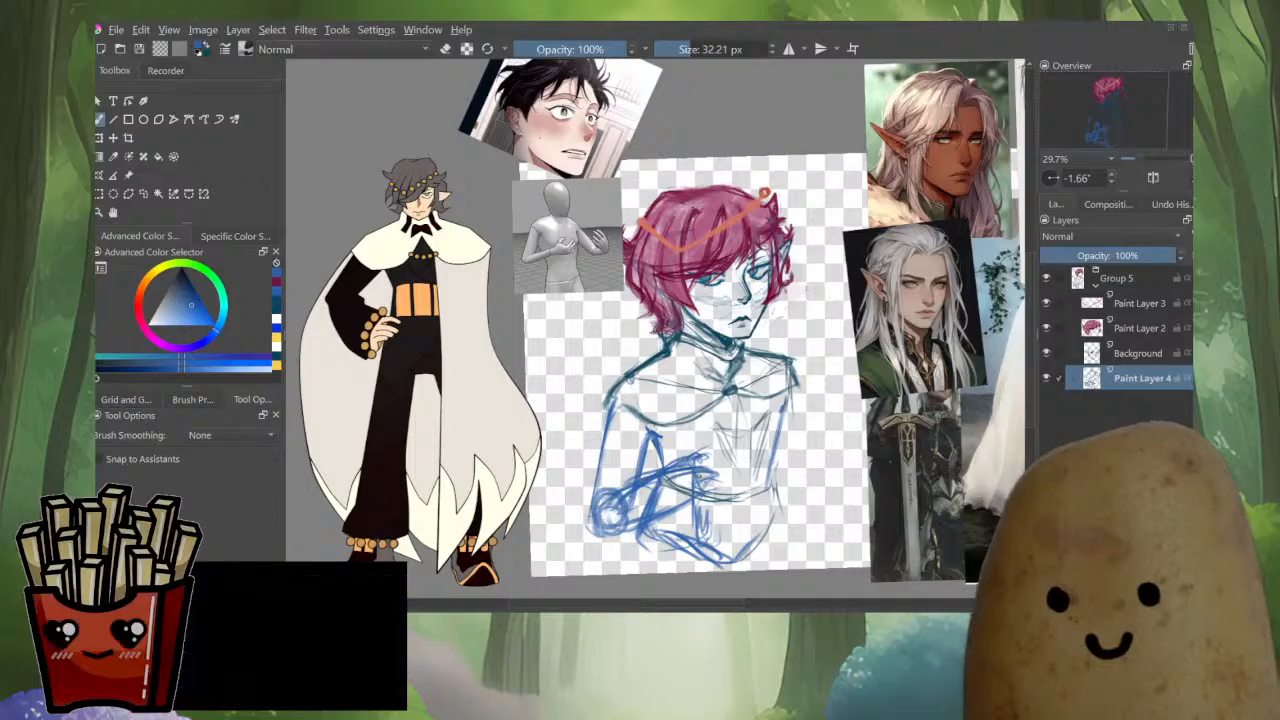
# Erase the old strokes at the near wrist and resketch the hand as a blocky shape in front of the waist.
pyautogui.press('e')
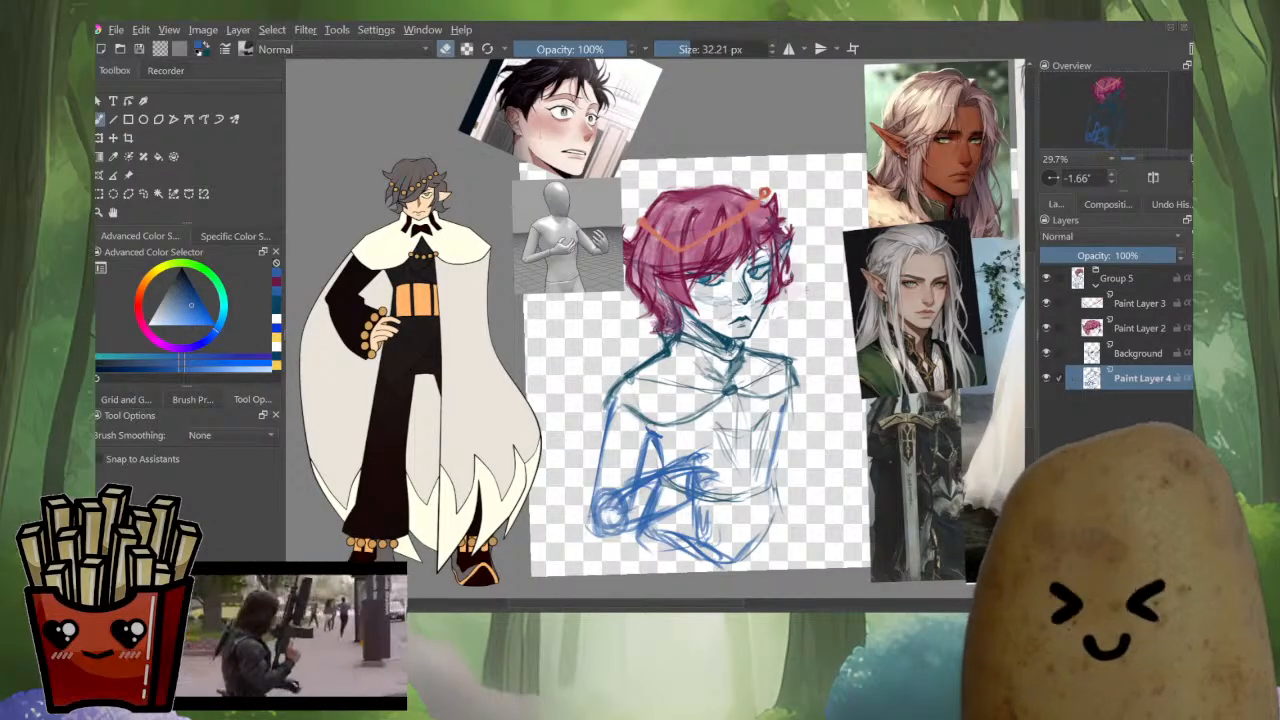
pyautogui.moveTo(708, 468)
pyautogui.mouseDown()
pyautogui.moveTo(698, 485)
pyautogui.moveTo(718, 472)
pyautogui.moveTo(720, 507)
pyautogui.mouseUp()
pyautogui.press('e')
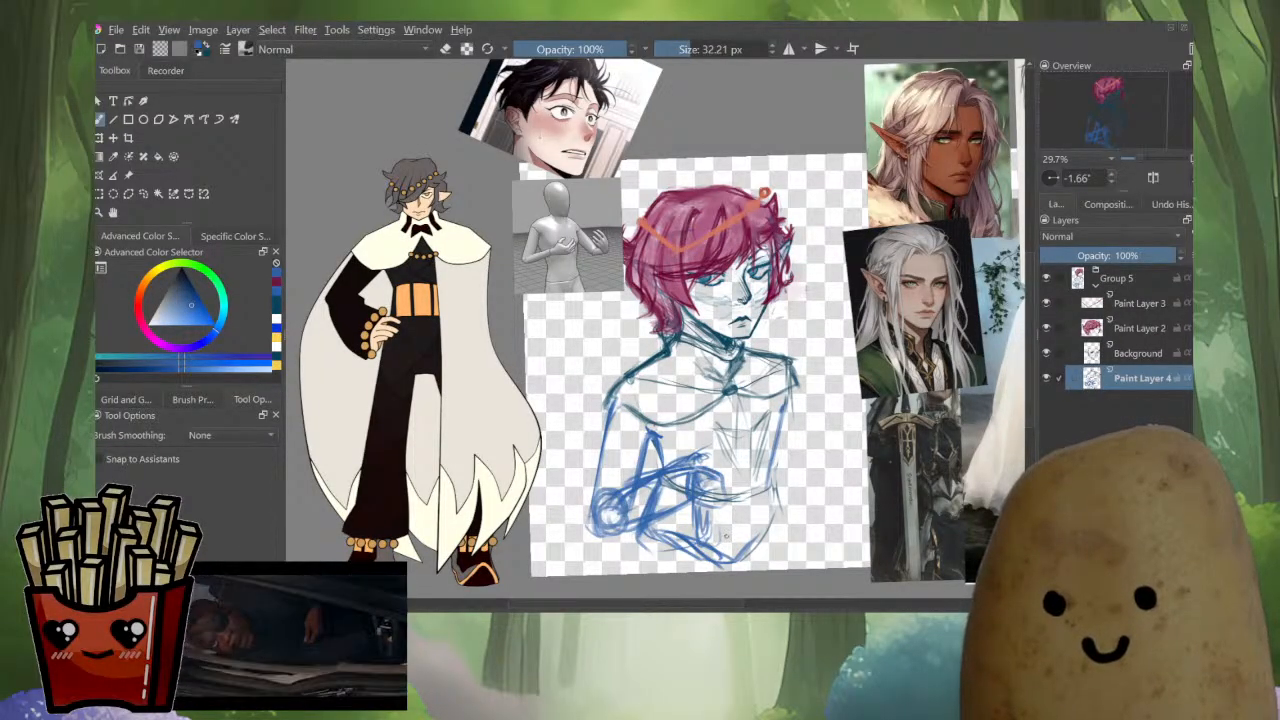
pyautogui.moveTo(698, 462); pyautogui.dragTo(725, 470)
pyautogui.moveTo(706, 470)
pyautogui.mouseDown()
pyautogui.moveTo(733, 474)
pyautogui.moveTo(735, 498)
pyautogui.mouseUp()
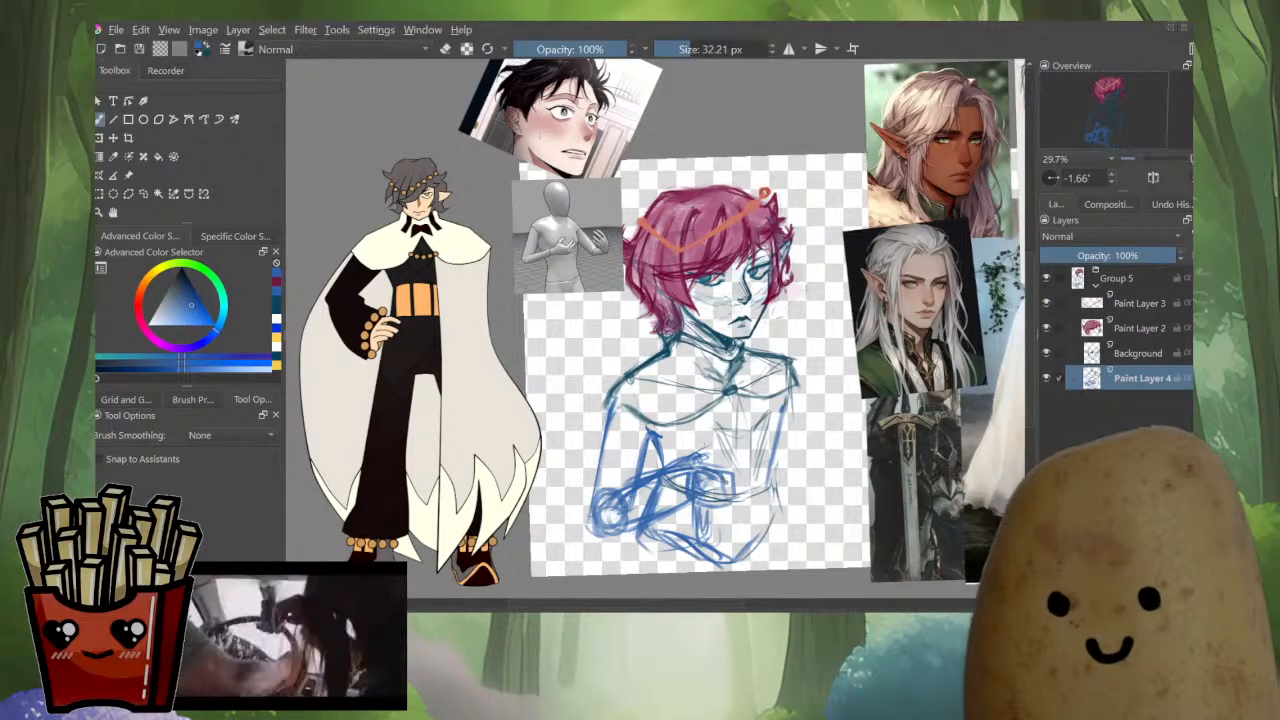
pyautogui.moveTo(735, 493); pyautogui.dragTo(719, 491)
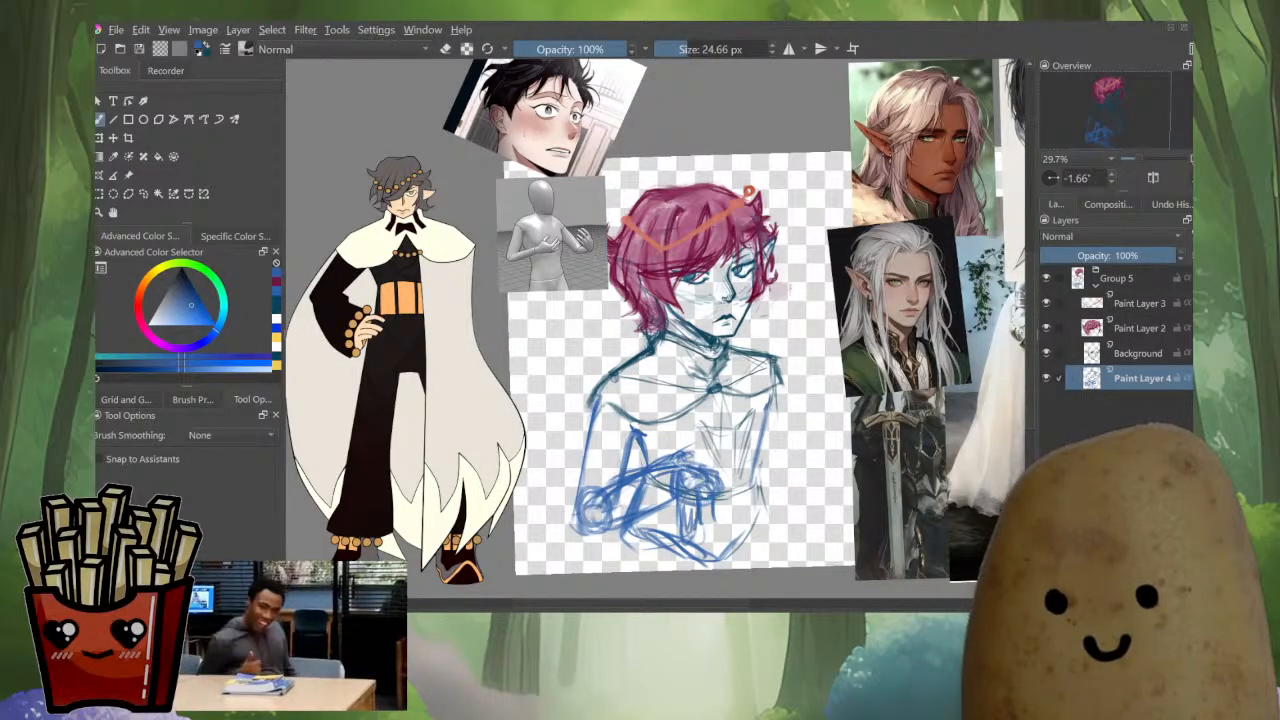
# Sketch a sword grip with a horizontal crossguard beneath the near hand using the 24.66 px brush.
pyautogui.moveTo(712, 498)
pyautogui.mouseDown()
pyautogui.moveTo(717, 531)
pyautogui.moveTo(698, 527)
pyautogui.moveTo(707, 543)
pyautogui.moveTo(727, 529)
pyautogui.mouseUp()
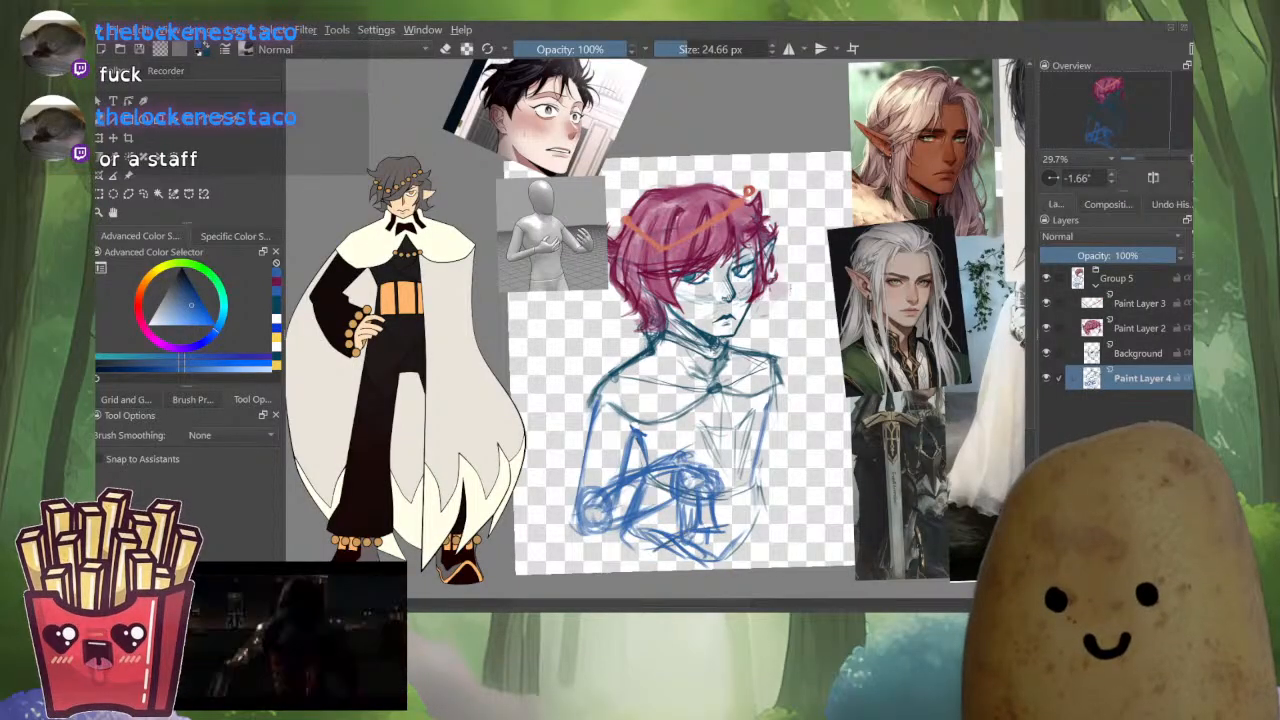
pyautogui.moveTo(656, 548)
pyautogui.mouseDown()
pyautogui.moveTo(664, 560)
pyautogui.moveTo(719, 543)
pyautogui.moveTo(703, 551)
pyautogui.mouseUp()
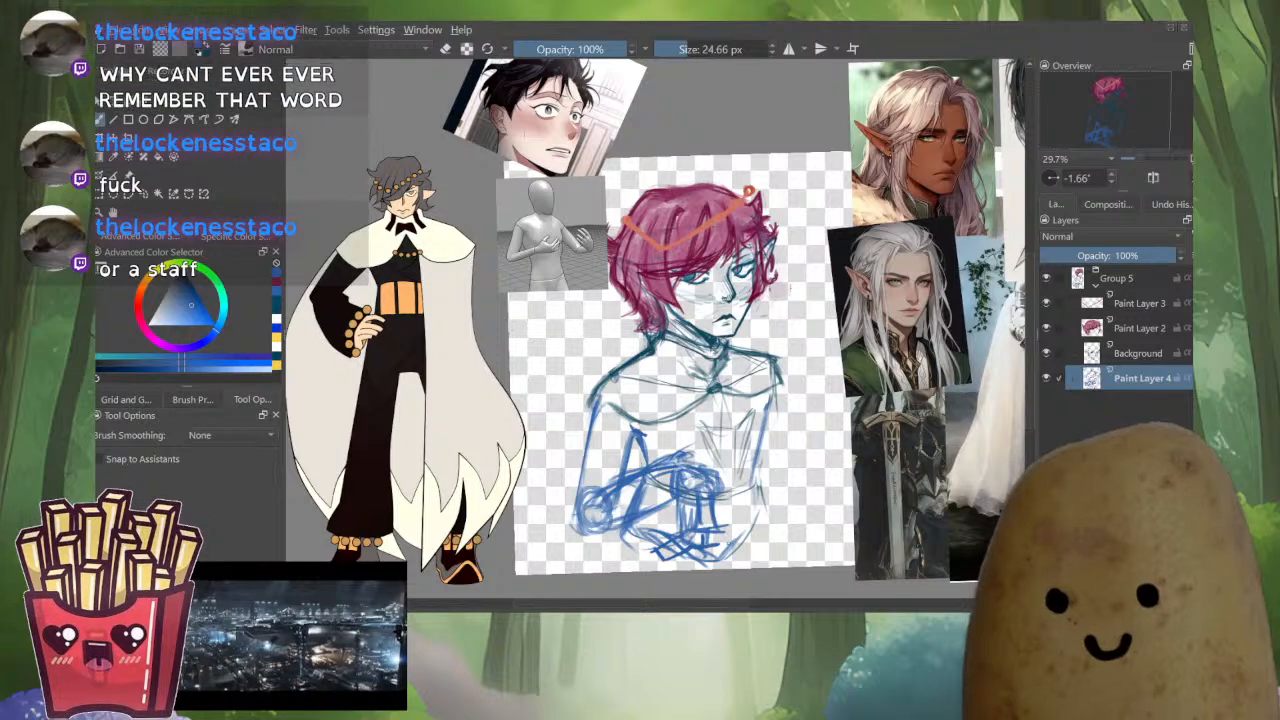
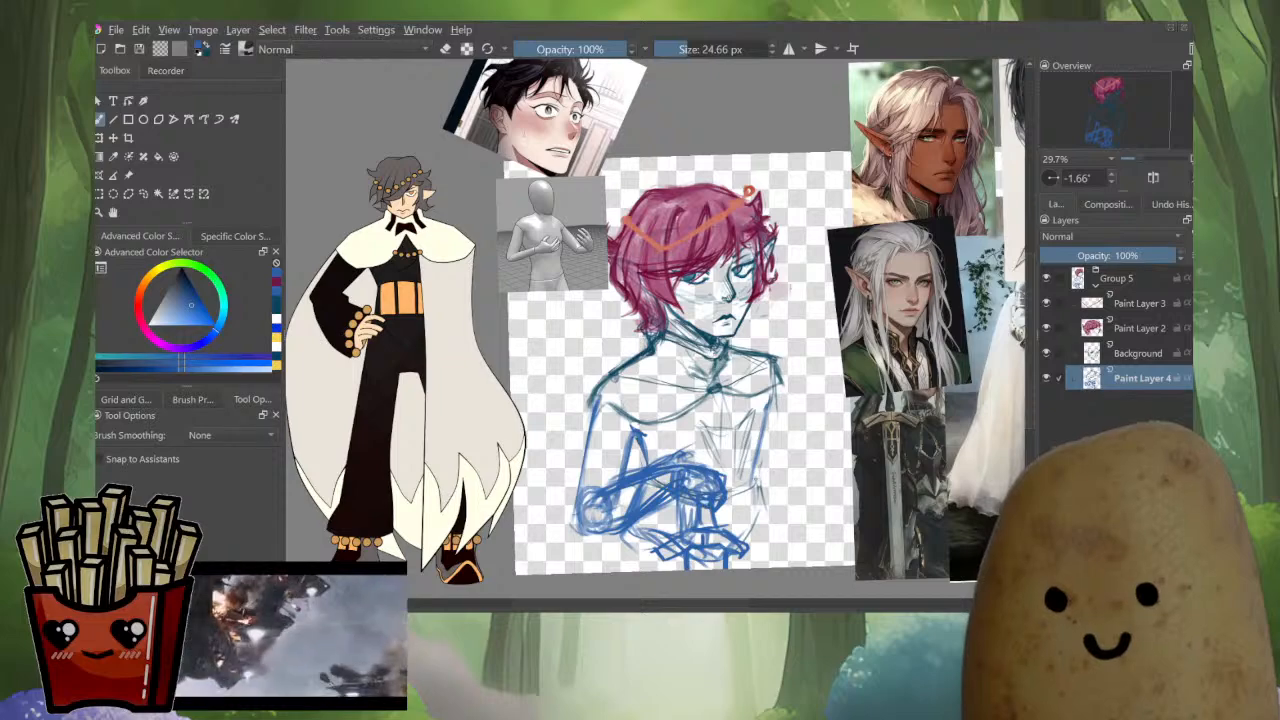
pyautogui.scroll(-2, 827, 438)
pyautogui.scroll(1, 827, 438)
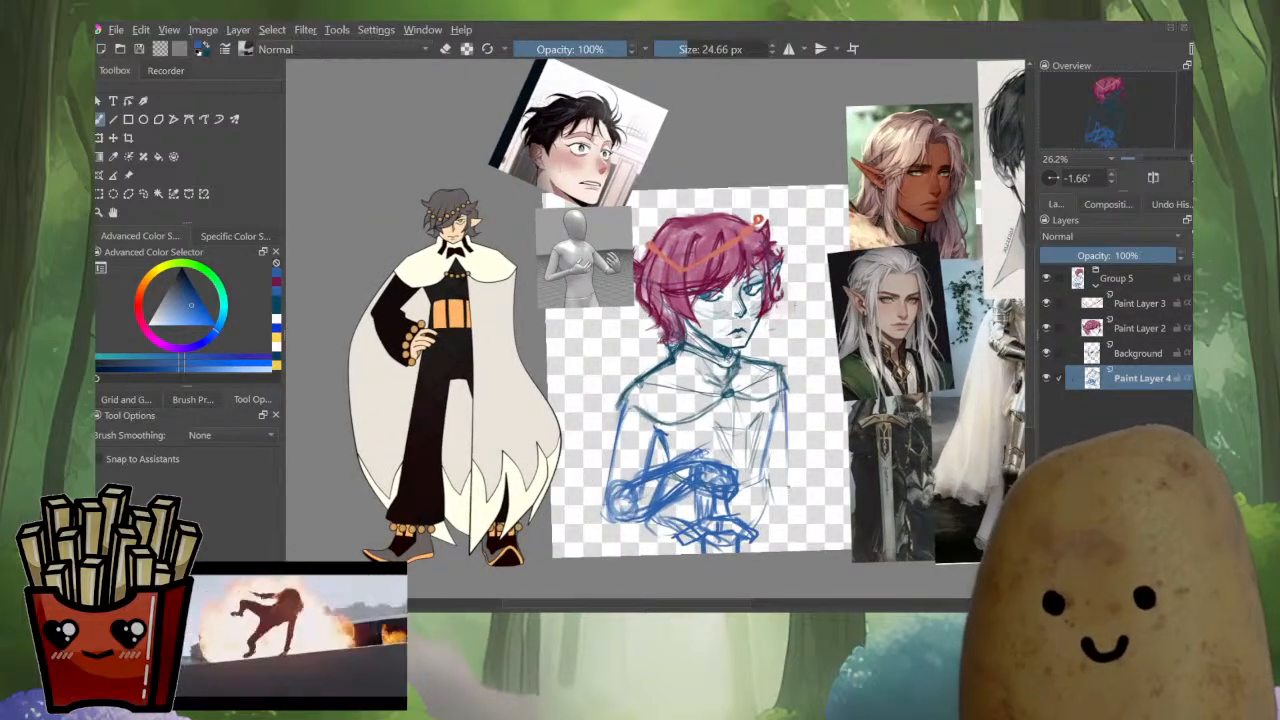
# Draw the far arm's outer contour from the shoulder down to the waist and check it in the mirrored view.
pyautogui.moveTo(790, 478); pyautogui.dragTo(774, 482)
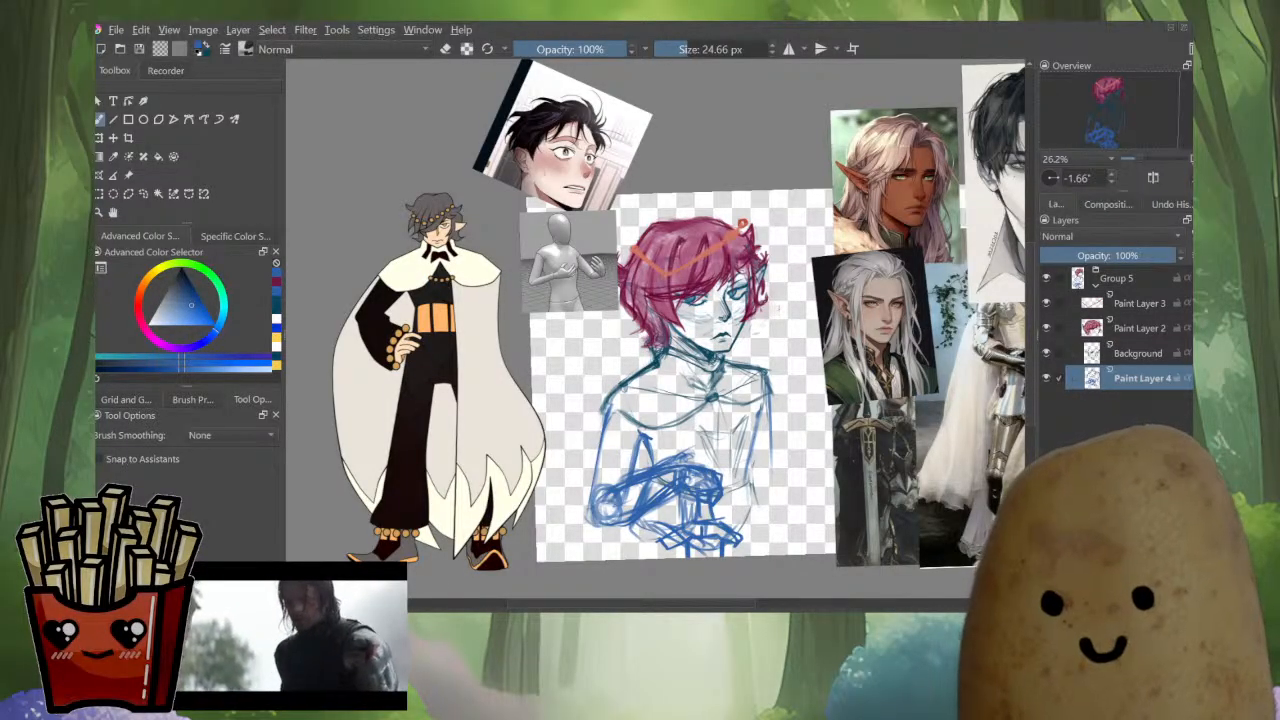
pyautogui.moveTo(774, 440)
pyautogui.mouseDown()
pyautogui.moveTo(629, 407)
pyautogui.moveTo(792, 405)
pyautogui.moveTo(607, 410)
pyautogui.moveTo(740, 418)
pyautogui.mouseUp()
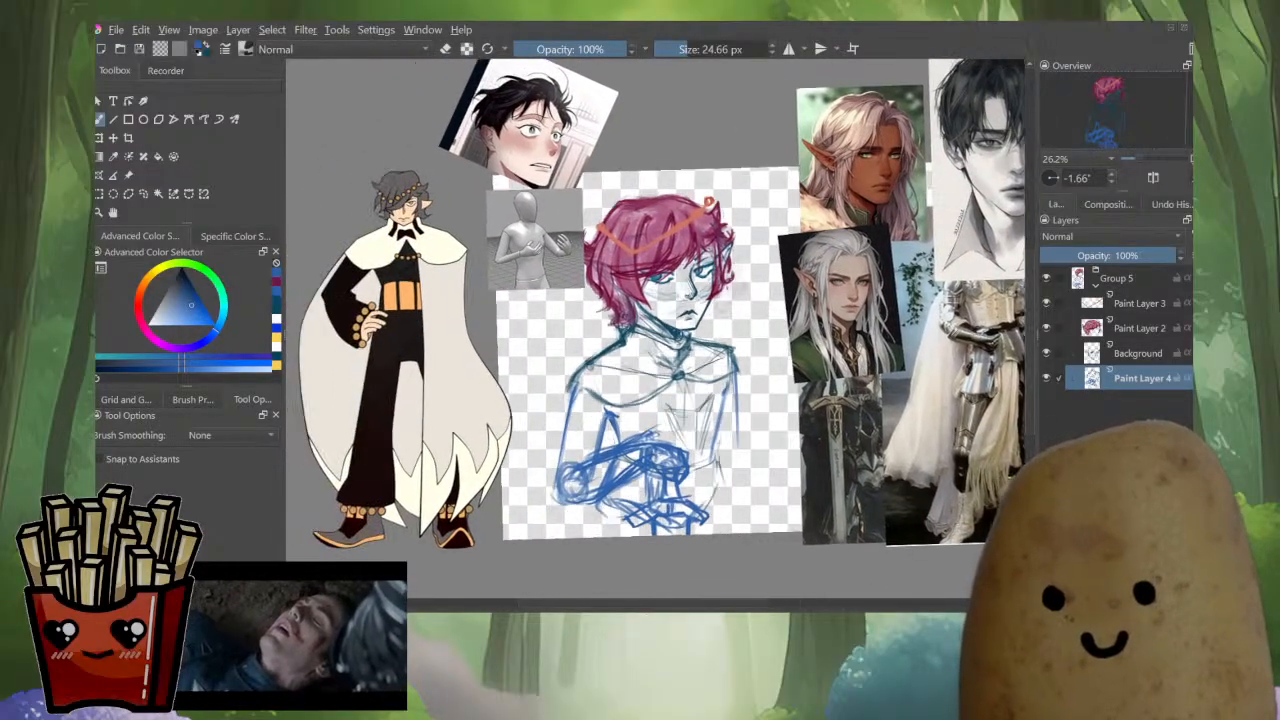
pyautogui.scroll(2, 742, 440)
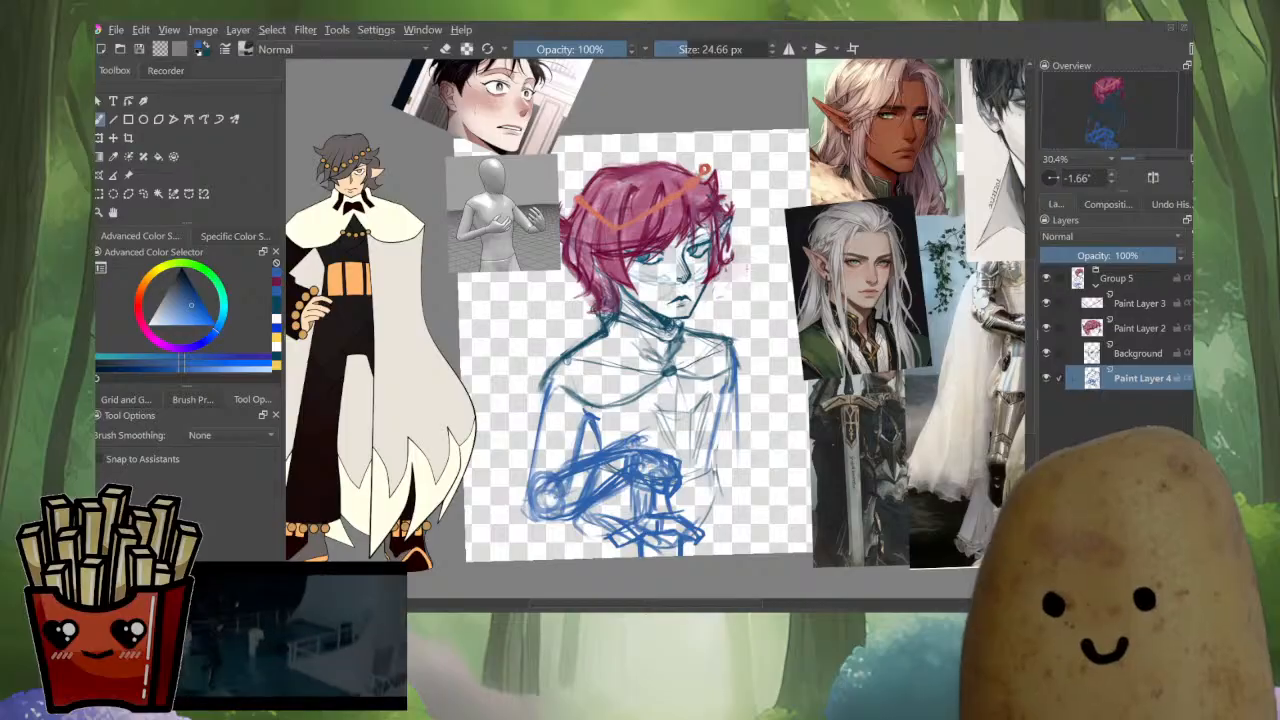
pyautogui.moveTo(734, 393)
pyautogui.mouseDown()
pyautogui.moveTo(728, 457)
pyautogui.moveTo(740, 483)
pyautogui.mouseUp()
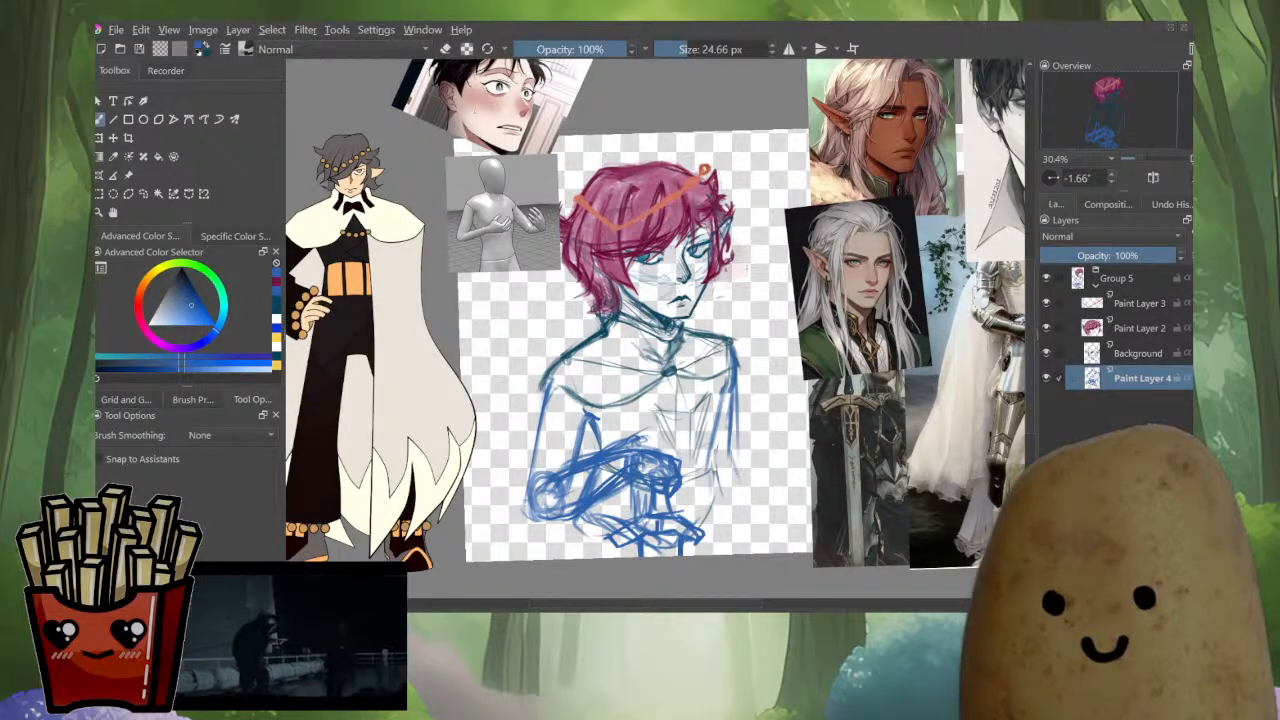
pyautogui.press('m')
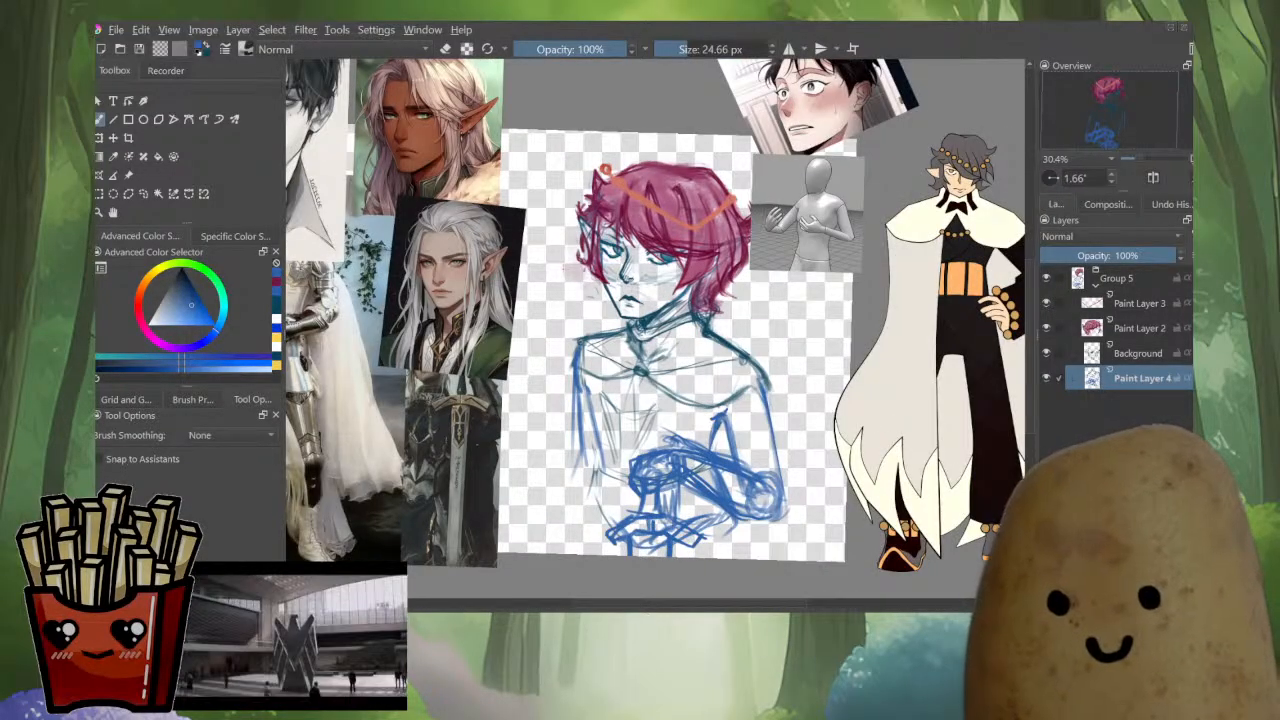
pyautogui.press('m')
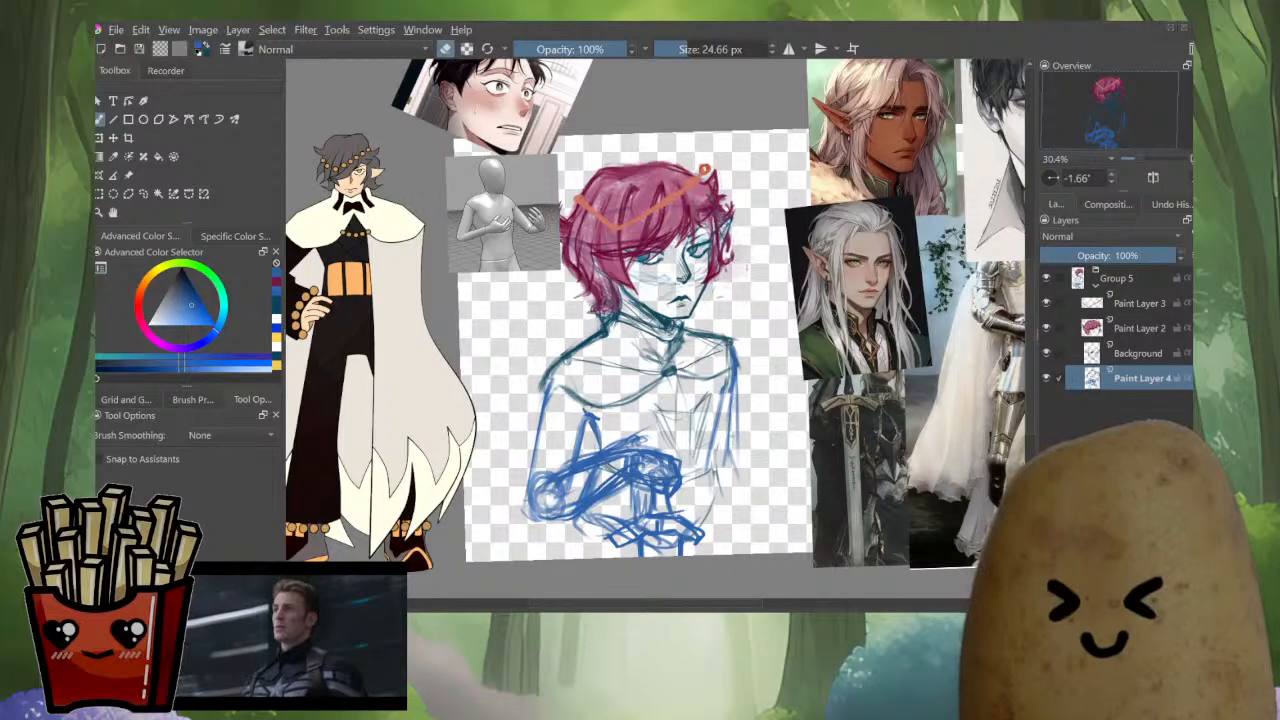
# Erase the lower far-arm strokes and redraw the far arm slanting outward toward the canvas's lower edge, checking it mirrored.
pyautogui.moveTo(734, 409)
pyautogui.mouseDown()
pyautogui.moveTo(729, 455)
pyautogui.moveTo(737, 447)
pyautogui.moveTo(721, 465)
pyautogui.moveTo(738, 546)
pyautogui.mouseUp()
pyautogui.press('e')
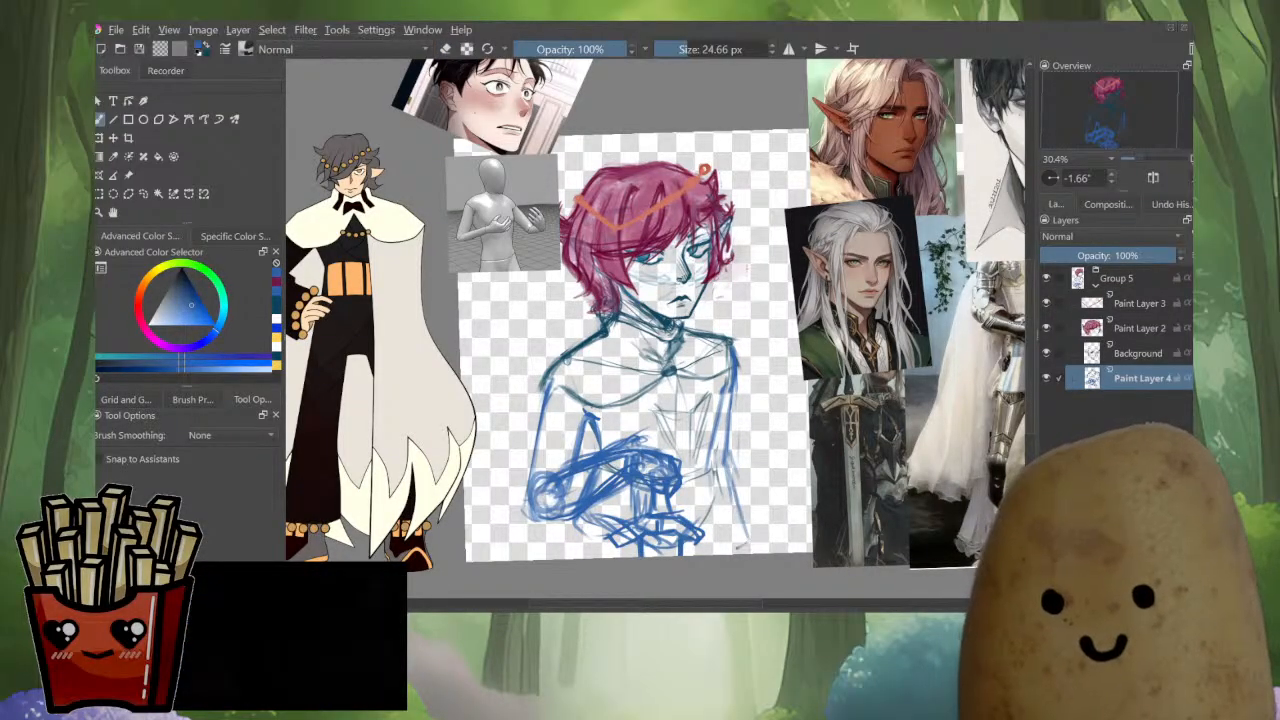
pyautogui.press('m')
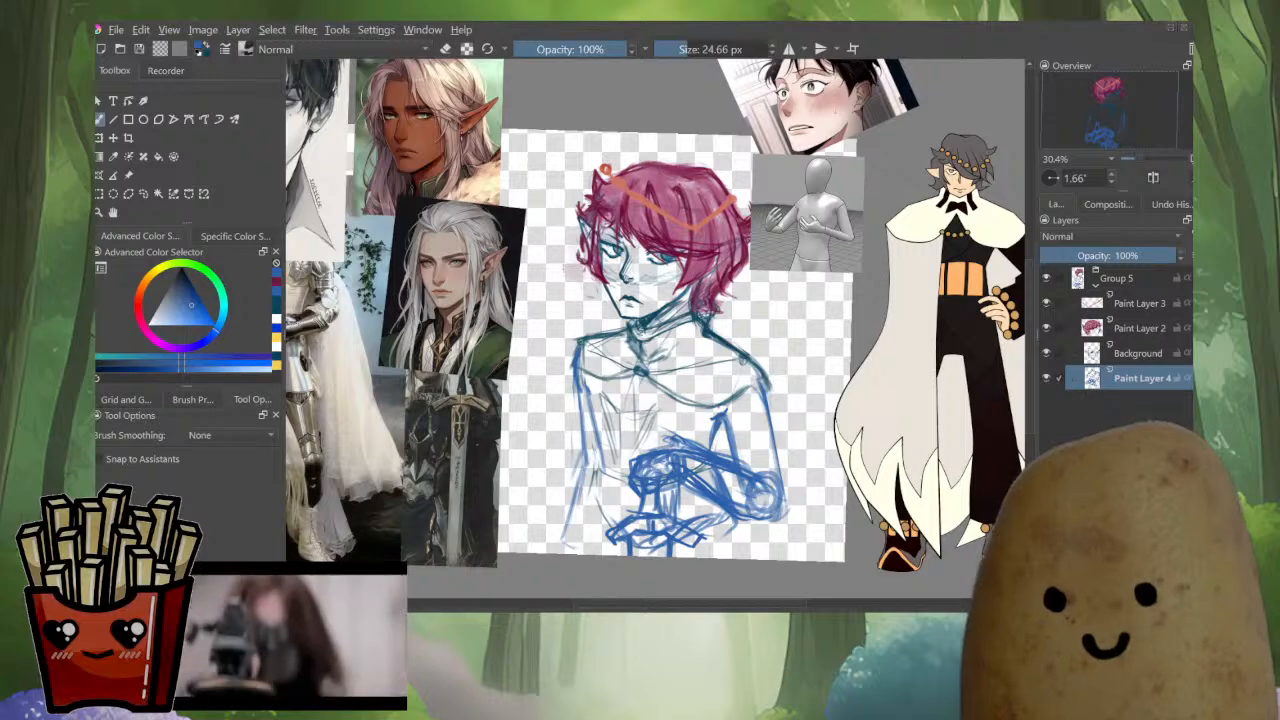
pyautogui.press('m')
# Trace the short cape's lower edge in blue from shoulder to shoulder through the clasp, and reinforce its shoulder lines.
pyautogui.moveTo(650, 350); pyautogui.dragTo(732, 341)
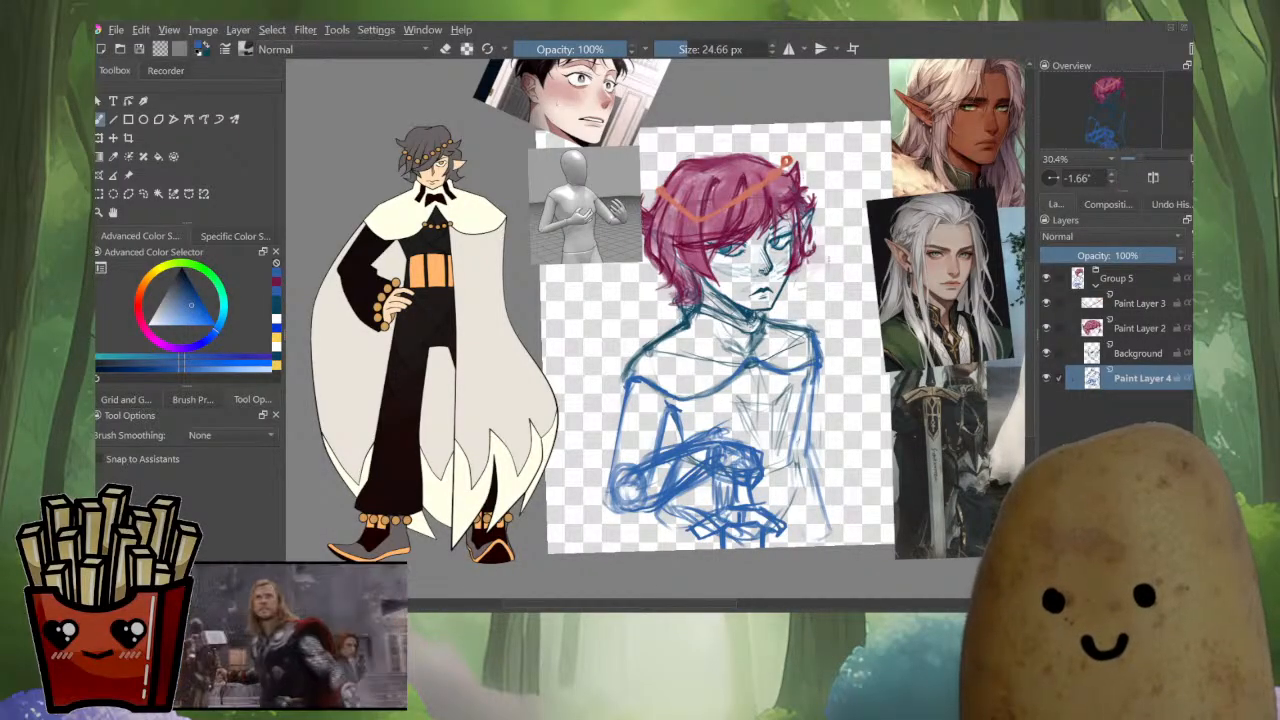
pyautogui.scroll(2, 757, 336)
pyautogui.moveTo(757, 336)
pyautogui.mouseDown()
pyautogui.moveTo(862, 397)
pyautogui.moveTo(851, 402)
pyautogui.mouseUp()
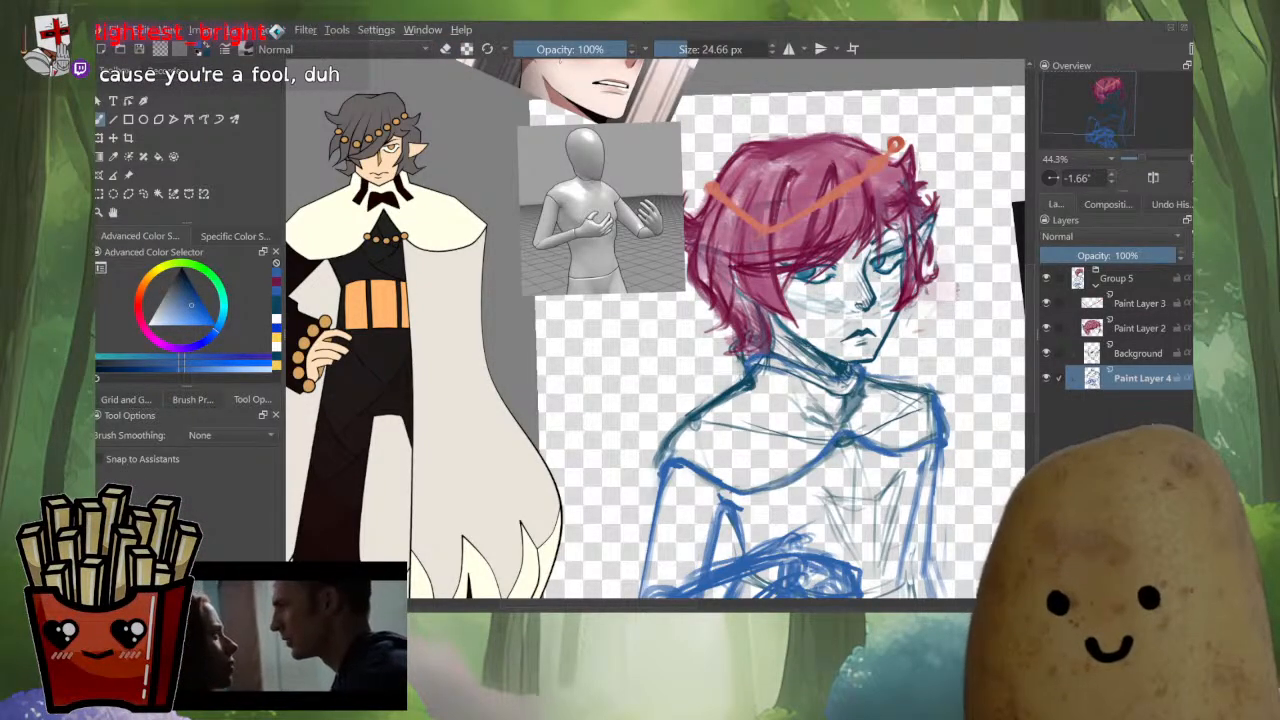
# Sketch the angular near-side collar flap at the base of the neck in blue.
pyautogui.press('e')
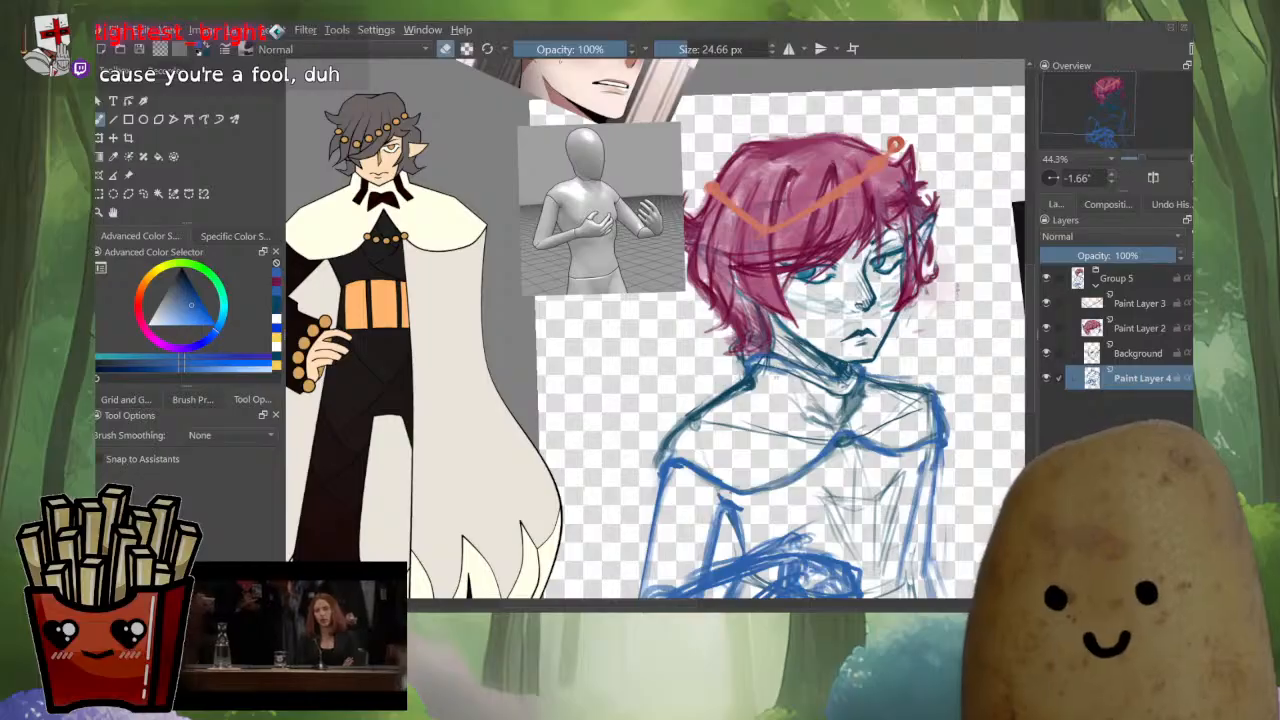
pyautogui.press('e')
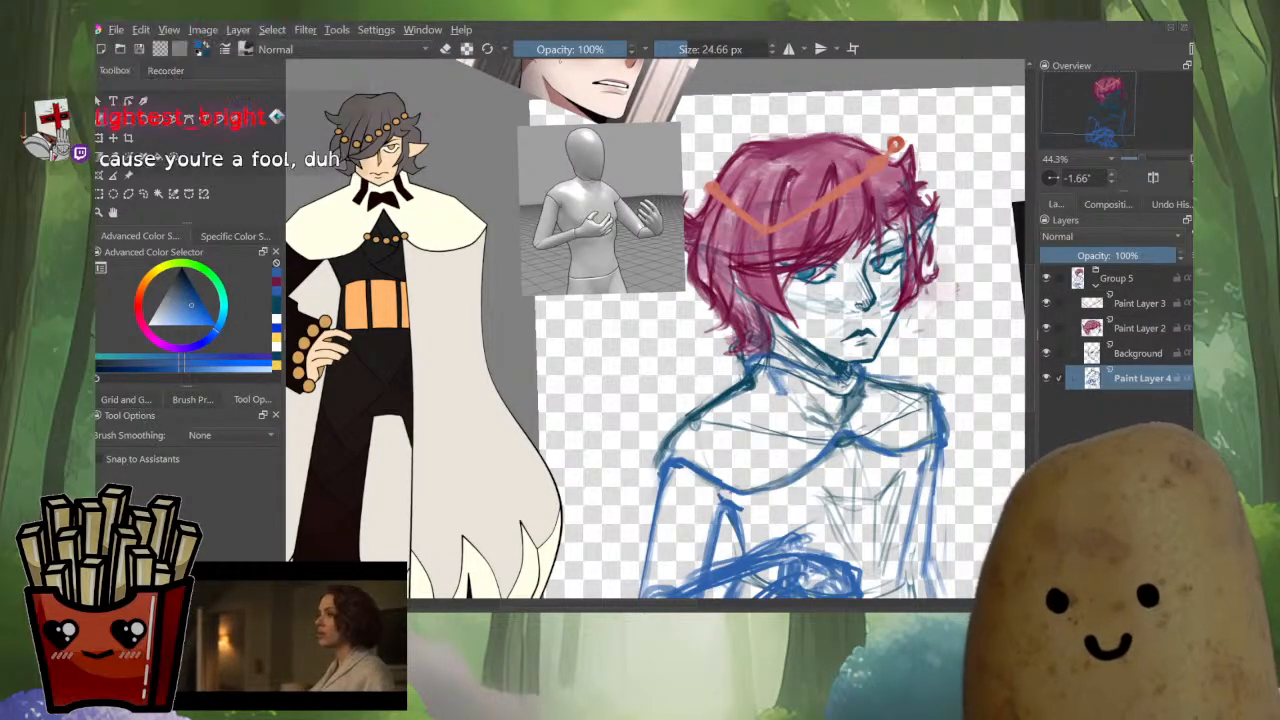
pyautogui.moveTo(781, 391); pyautogui.dragTo(748, 420)
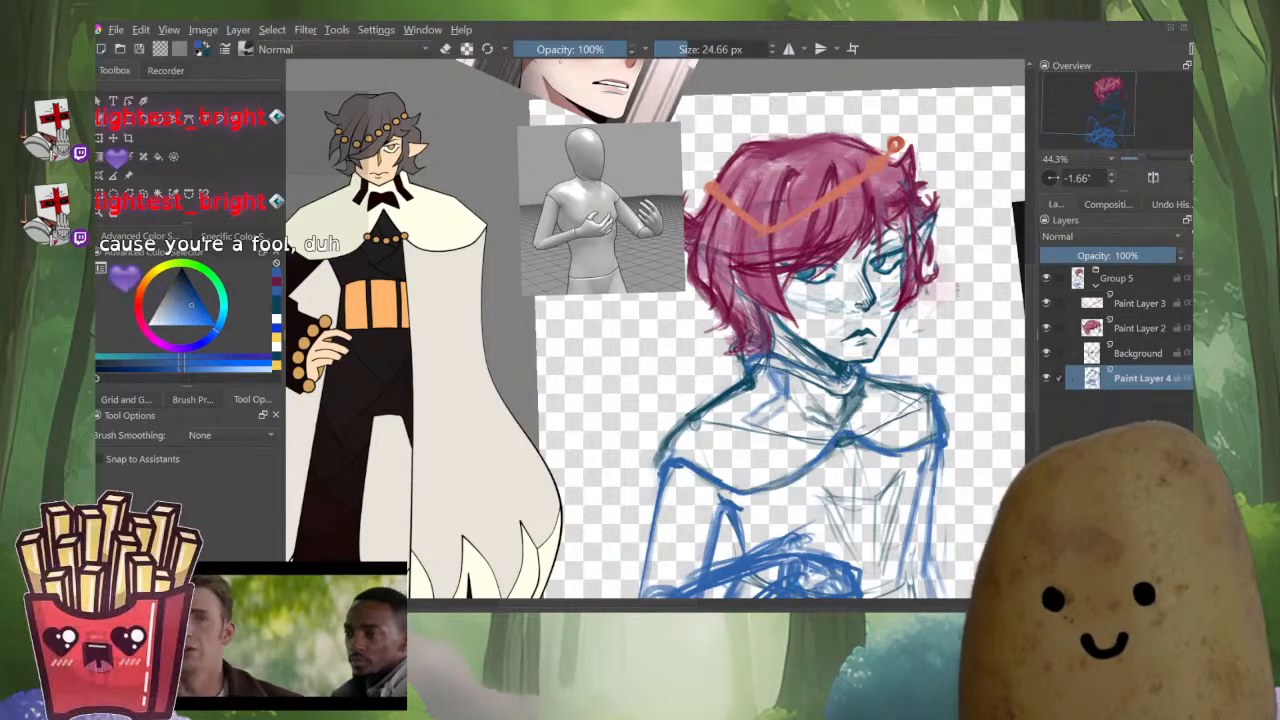
pyautogui.moveTo(778, 397)
pyautogui.mouseDown()
pyautogui.moveTo(749, 421)
pyautogui.moveTo(756, 412)
pyautogui.mouseUp()
pyautogui.press('e')
pyautogui.press('e')
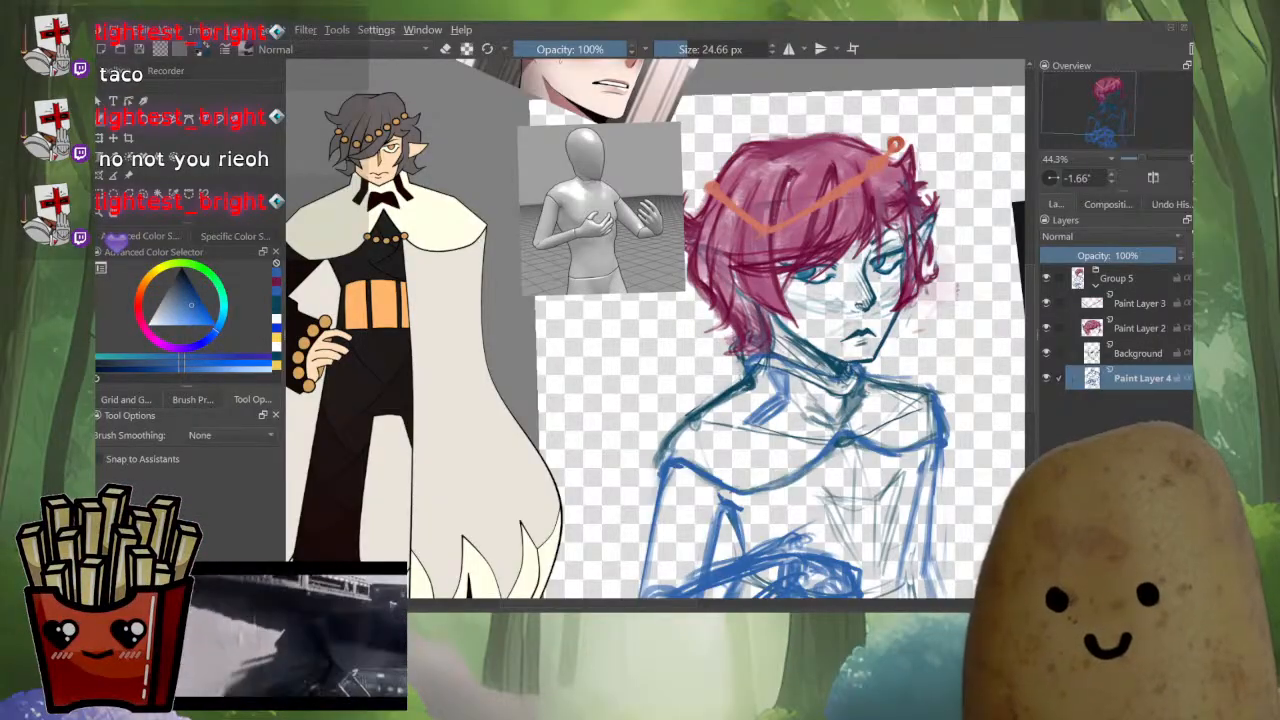
# Add the far-side collar and bow shapes at the throat above the cape clasp.
pyautogui.moveTo(870, 386)
pyautogui.mouseDown()
pyautogui.moveTo(842, 430)
pyautogui.moveTo(848, 406)
pyautogui.mouseUp()
pyautogui.press('e')
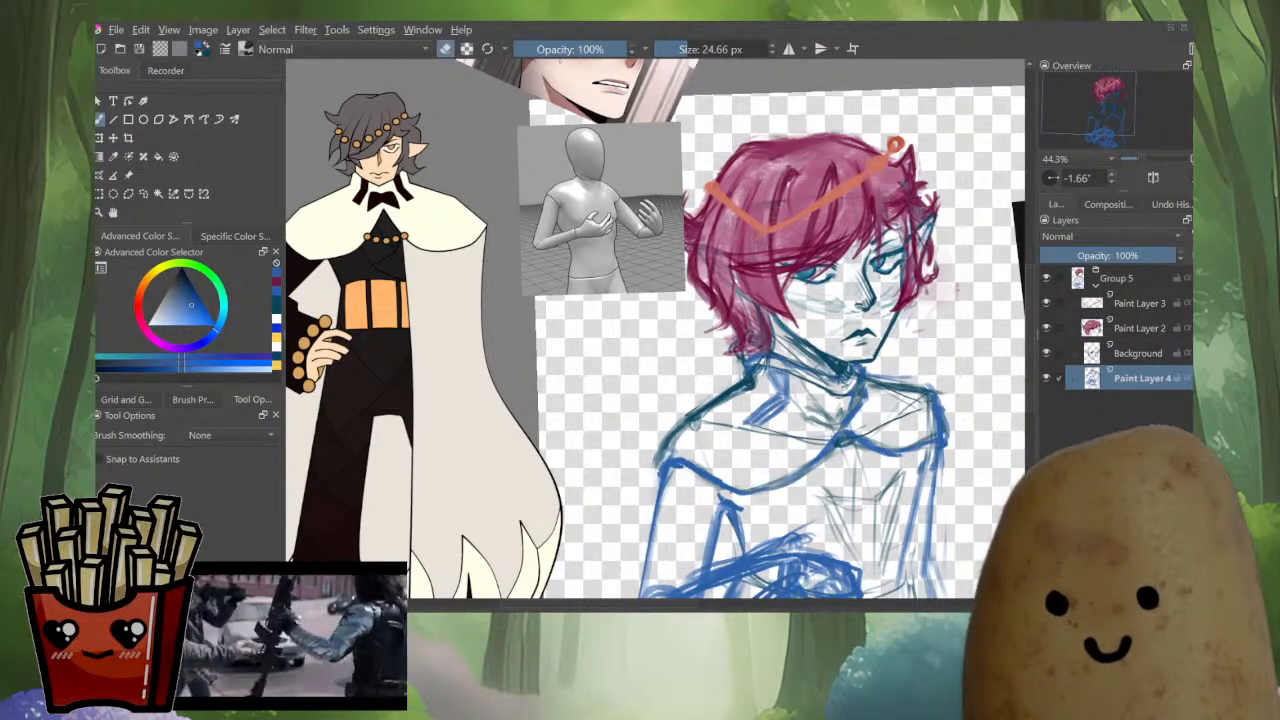
pyautogui.press('e')
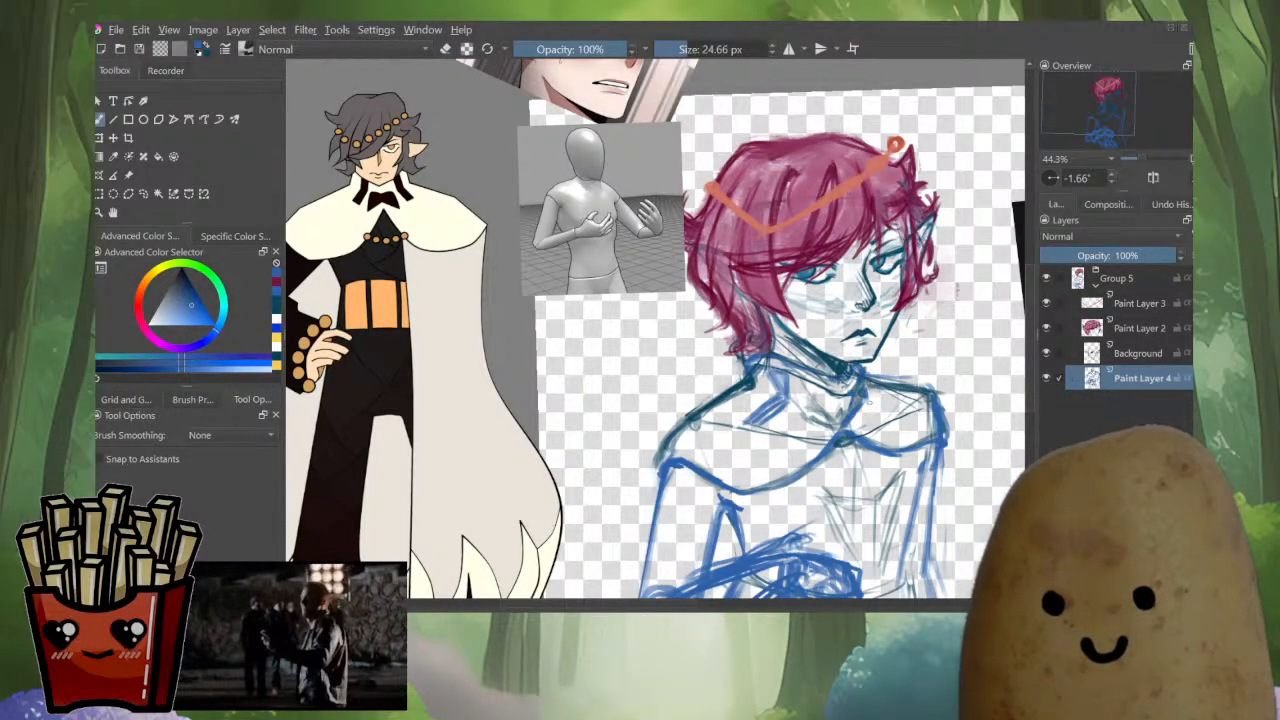
pyautogui.moveTo(887, 417)
pyautogui.mouseDown()
pyautogui.moveTo(870, 398)
pyautogui.moveTo(799, 405)
pyautogui.moveTo(840, 419)
pyautogui.moveTo(820, 399)
pyautogui.moveTo(808, 408)
pyautogui.mouseUp()
pyautogui.moveTo(815, 391)
pyautogui.mouseDown()
pyautogui.moveTo(804, 412)
pyautogui.moveTo(839, 439)
pyautogui.moveTo(851, 433)
pyautogui.mouseUp()
pyautogui.moveTo(861, 408); pyautogui.dragTo(851, 432)
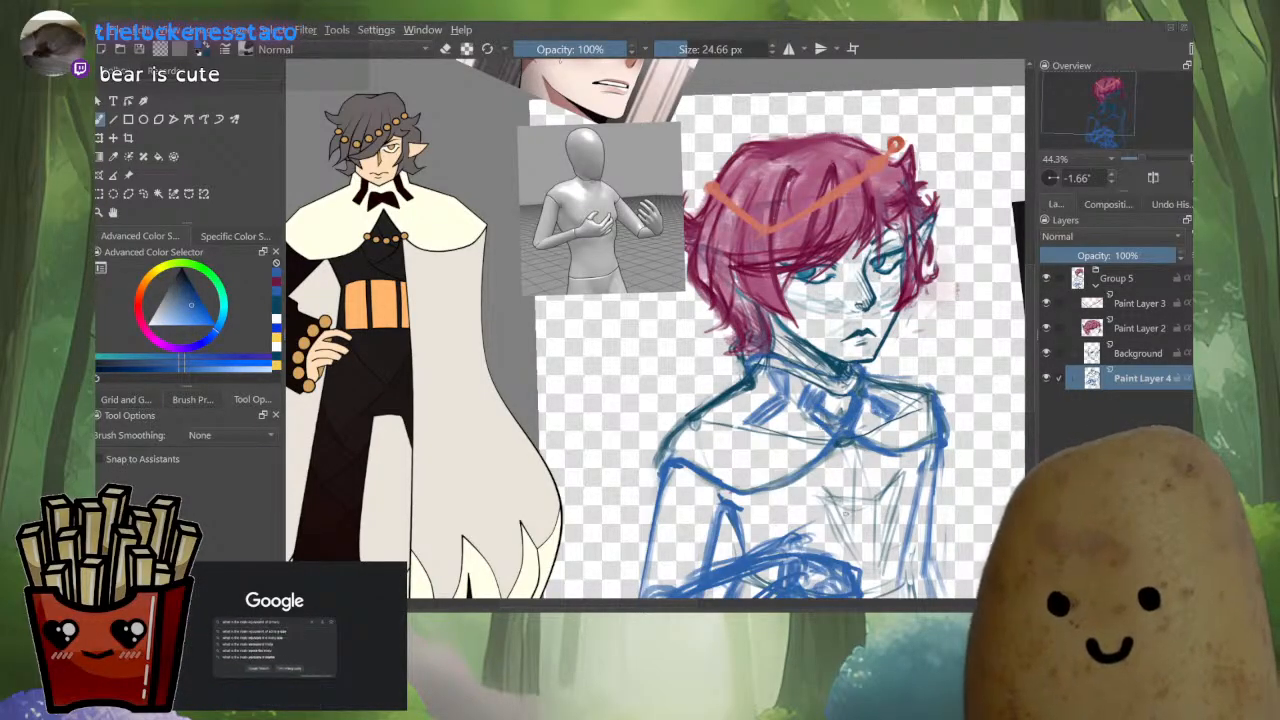
# Check the sketch mirrored and draw the zigzag upper edge of the bodice across the chest.
pyautogui.press('m')
pyautogui.press('m')
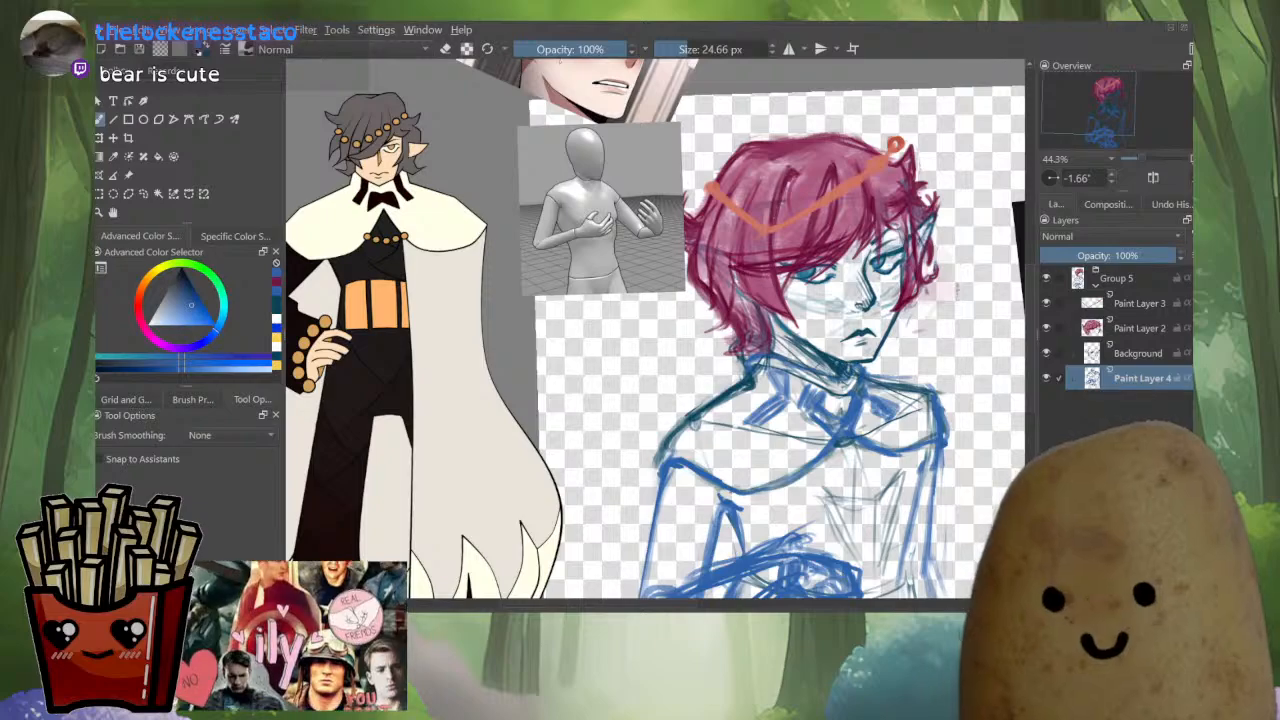
pyautogui.scroll(-3, 870, 380)
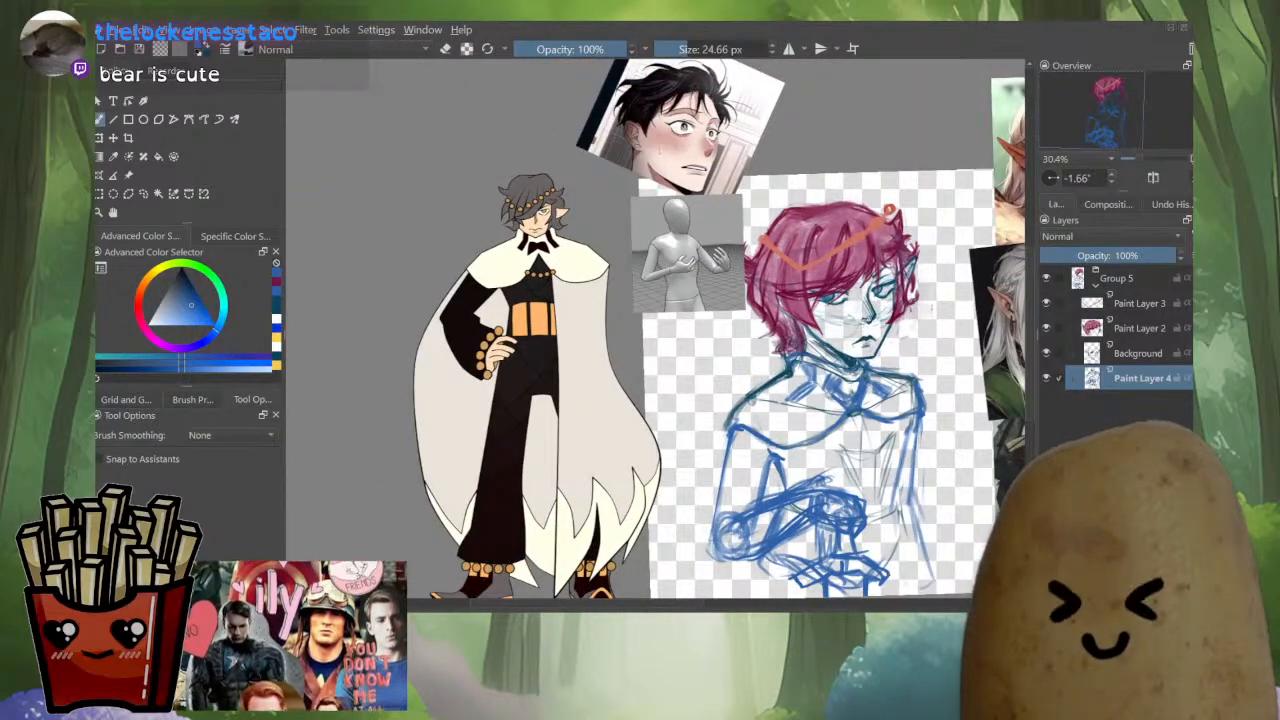
pyautogui.scroll(3, 820, 383)
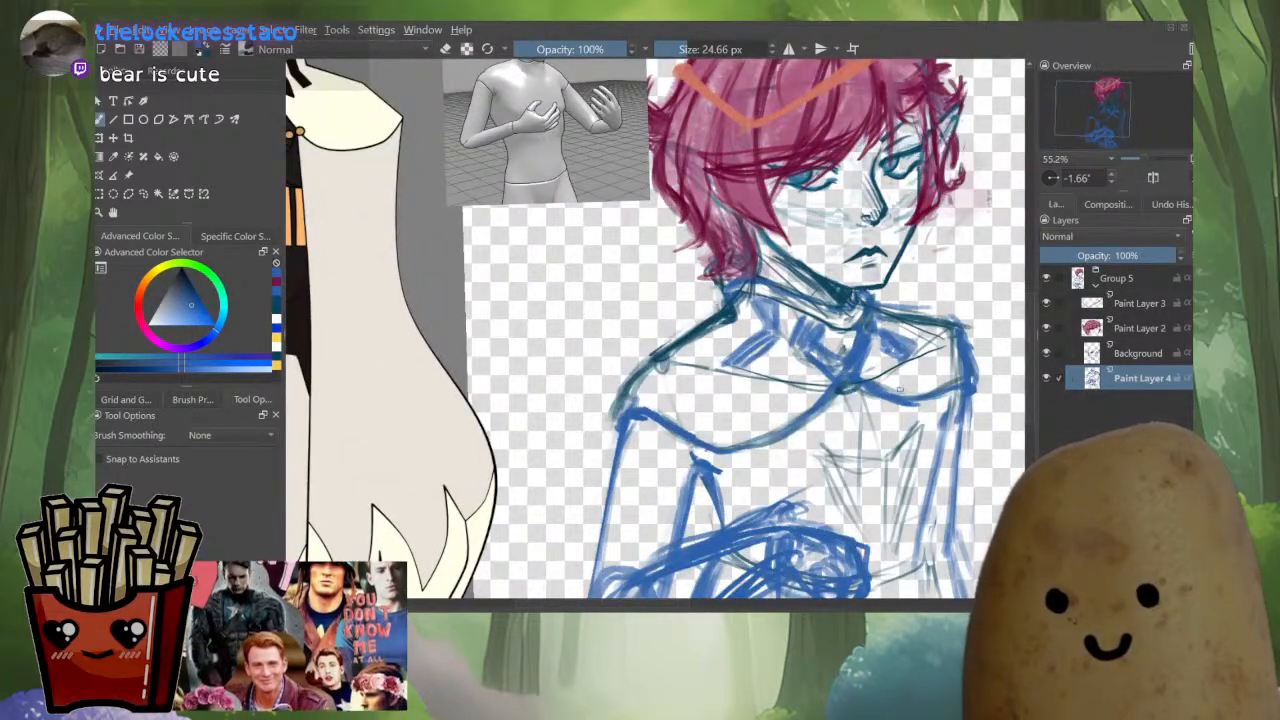
pyautogui.scroll(-3, 750, 330)
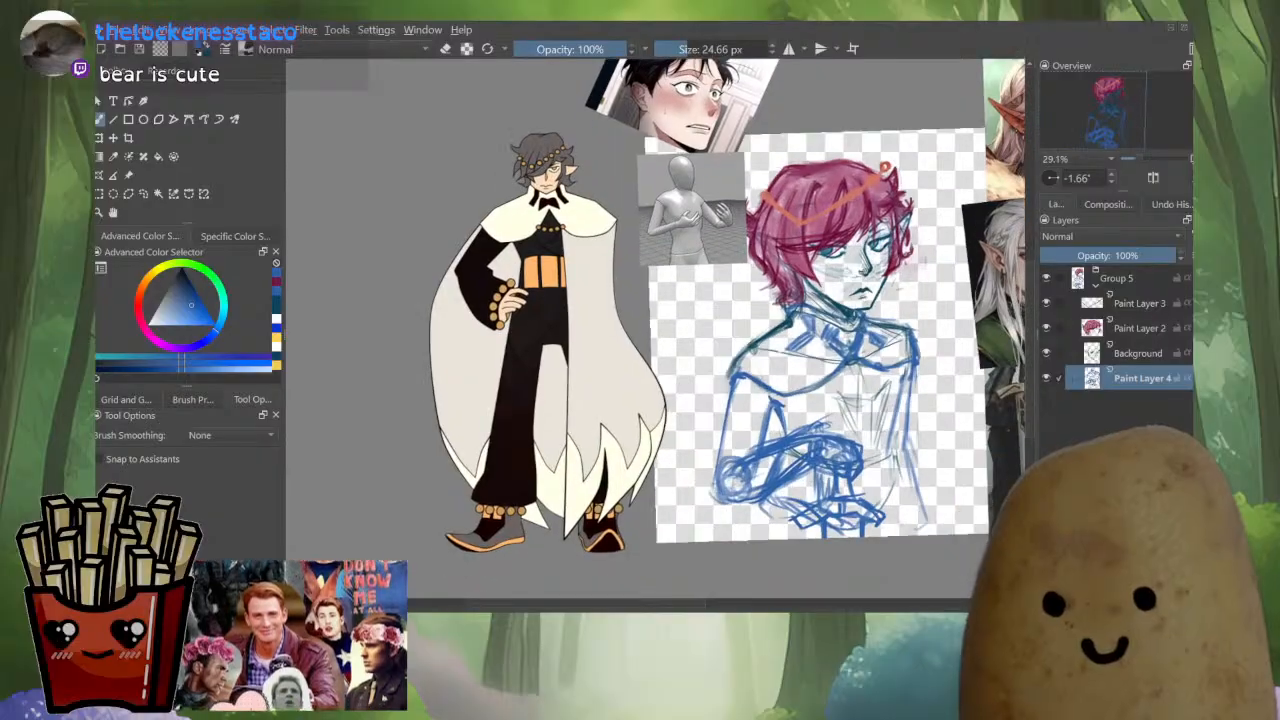
pyautogui.scroll(2, 824, 340)
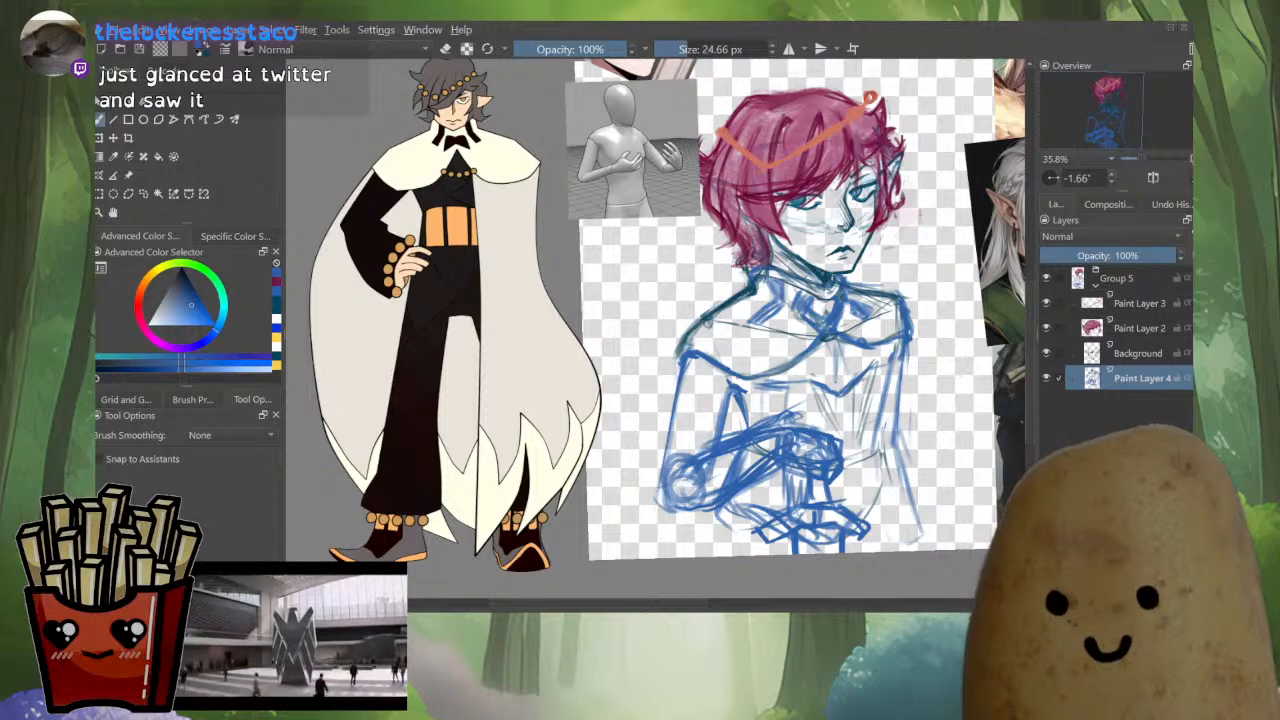
# Sketch the near-side bodice panel in blue below the chest's zigzag edge and add a vertical seam beside it.
pyautogui.press('e')
pyautogui.press('e')
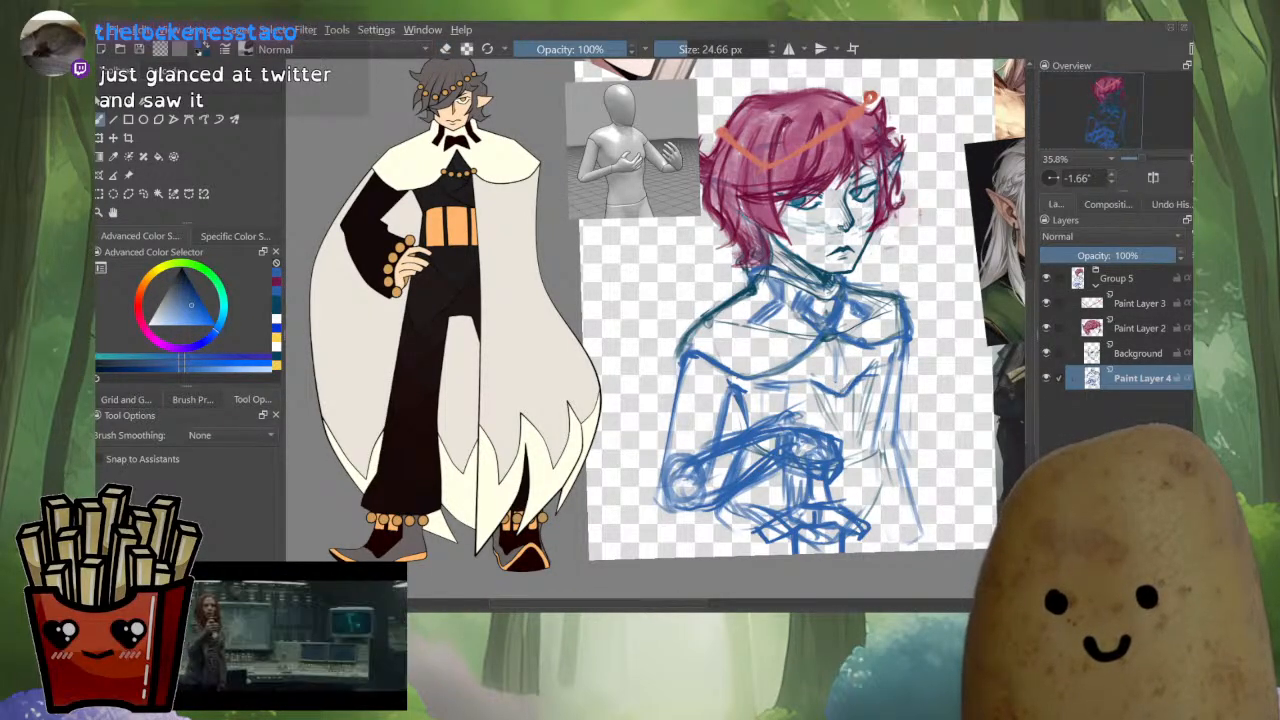
pyautogui.press('e')
pyautogui.press('e')
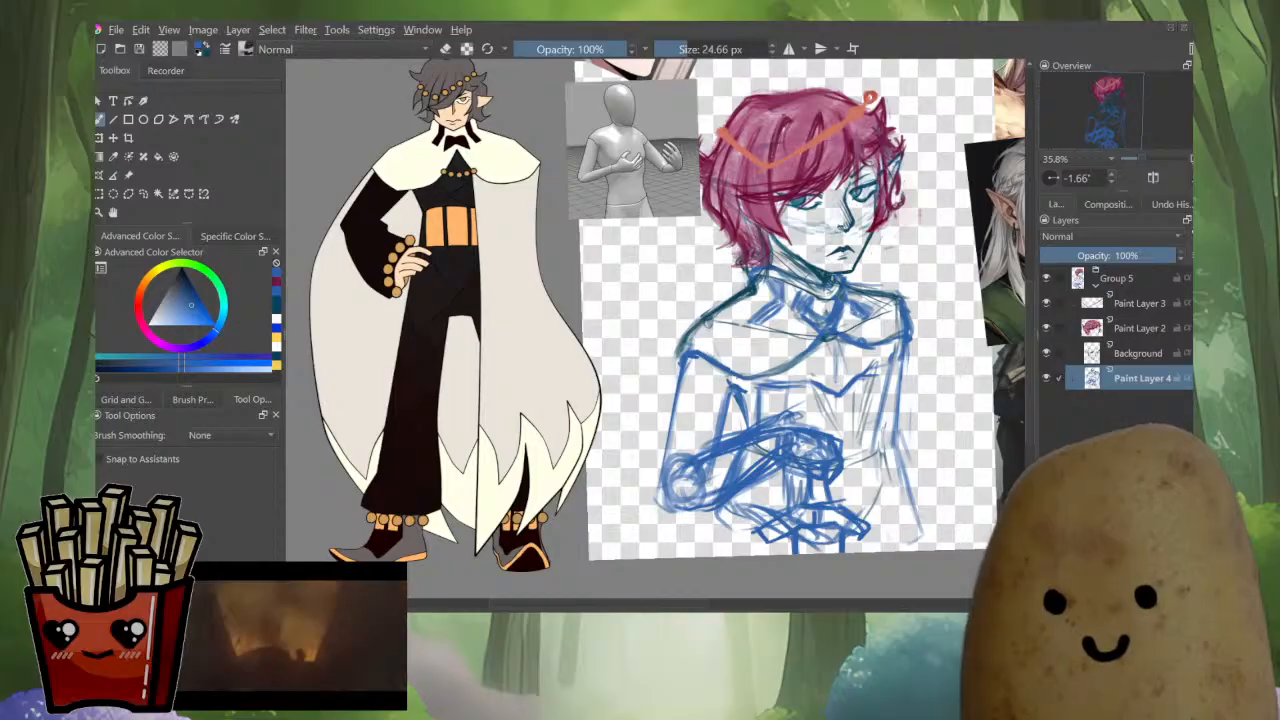
pyautogui.press('e')
pyautogui.press('e')
pyautogui.moveTo(775, 388); pyautogui.dragTo(798, 388)
pyautogui.moveTo(797, 389); pyautogui.dragTo(798, 426)
pyautogui.press('e')
pyautogui.moveTo(805, 374); pyautogui.dragTo(807, 449)
pyautogui.press('e')
# Add the vertical seam lines on the far side of the bodice and clean up the strokes beside the far arm.
pyautogui.moveTo(843, 387)
pyautogui.mouseDown()
pyautogui.moveTo(864, 370)
pyautogui.moveTo(854, 455)
pyautogui.mouseUp()
pyautogui.moveTo(864, 393); pyautogui.dragTo(856, 452)
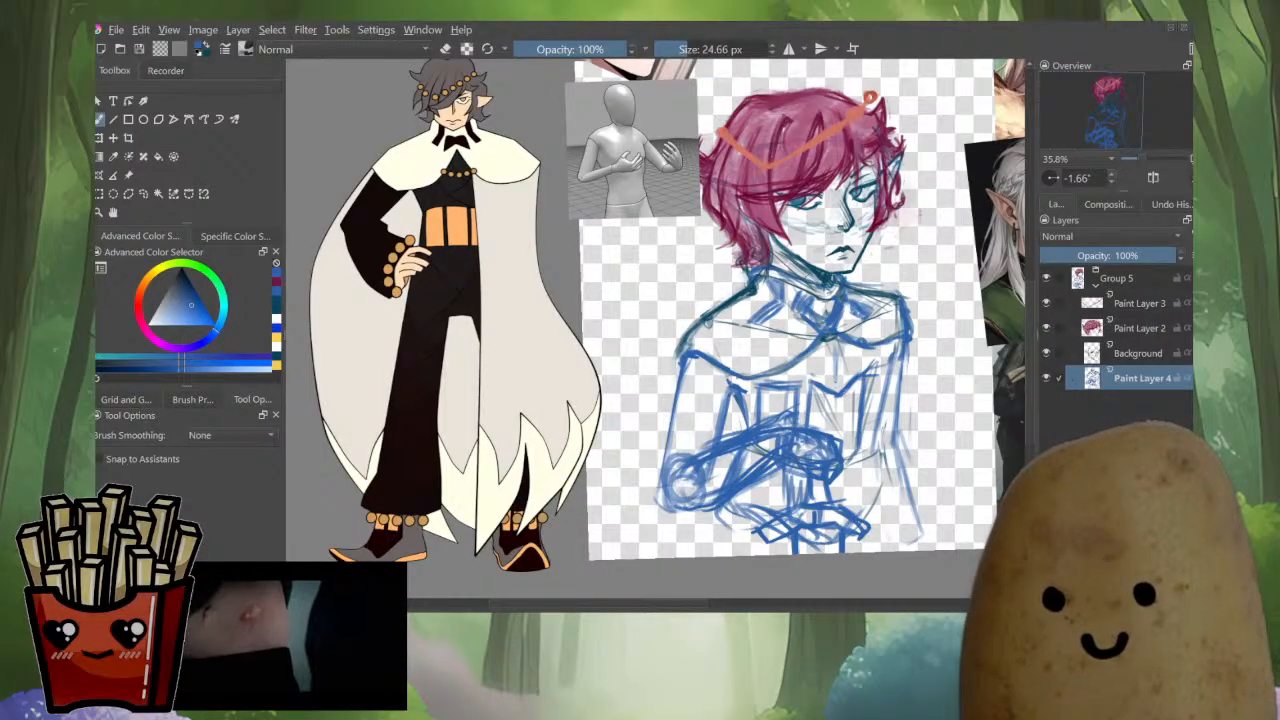
pyautogui.moveTo(880, 370); pyautogui.dragTo(867, 446)
pyautogui.moveTo(875, 382); pyautogui.dragTo(867, 436)
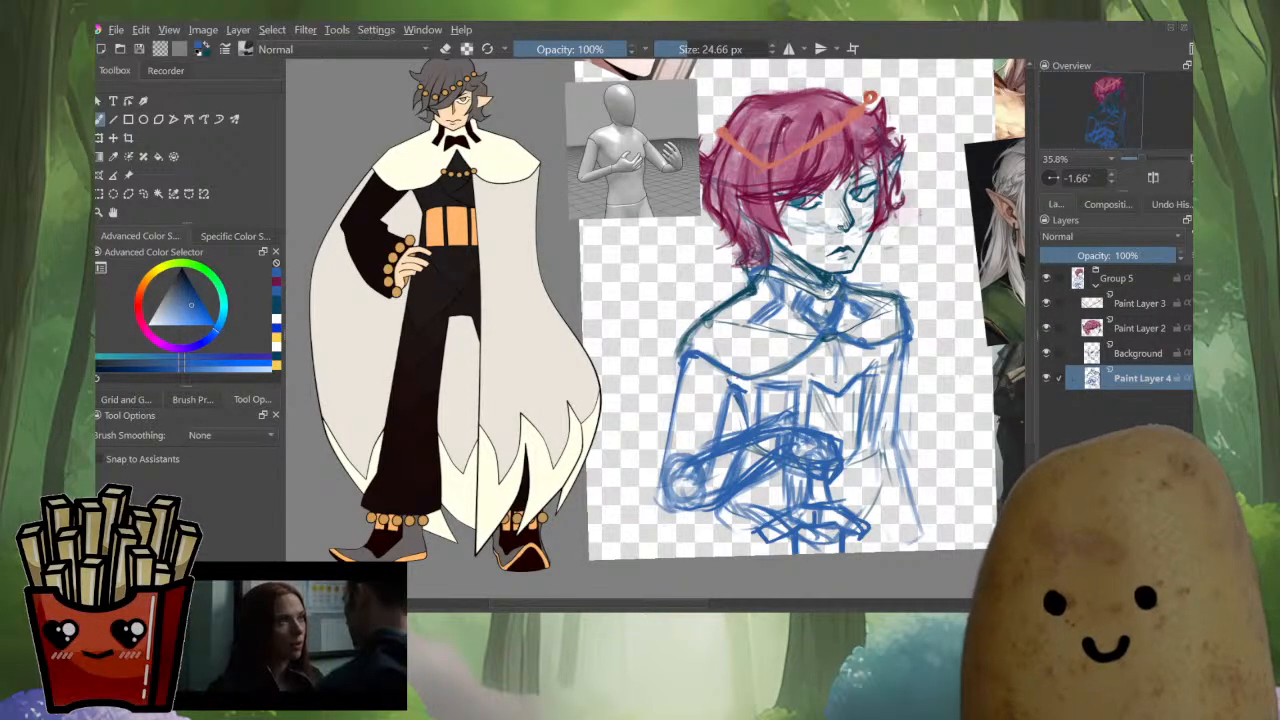
pyautogui.press('e')
pyautogui.moveTo(878, 377); pyautogui.dragTo(861, 439)
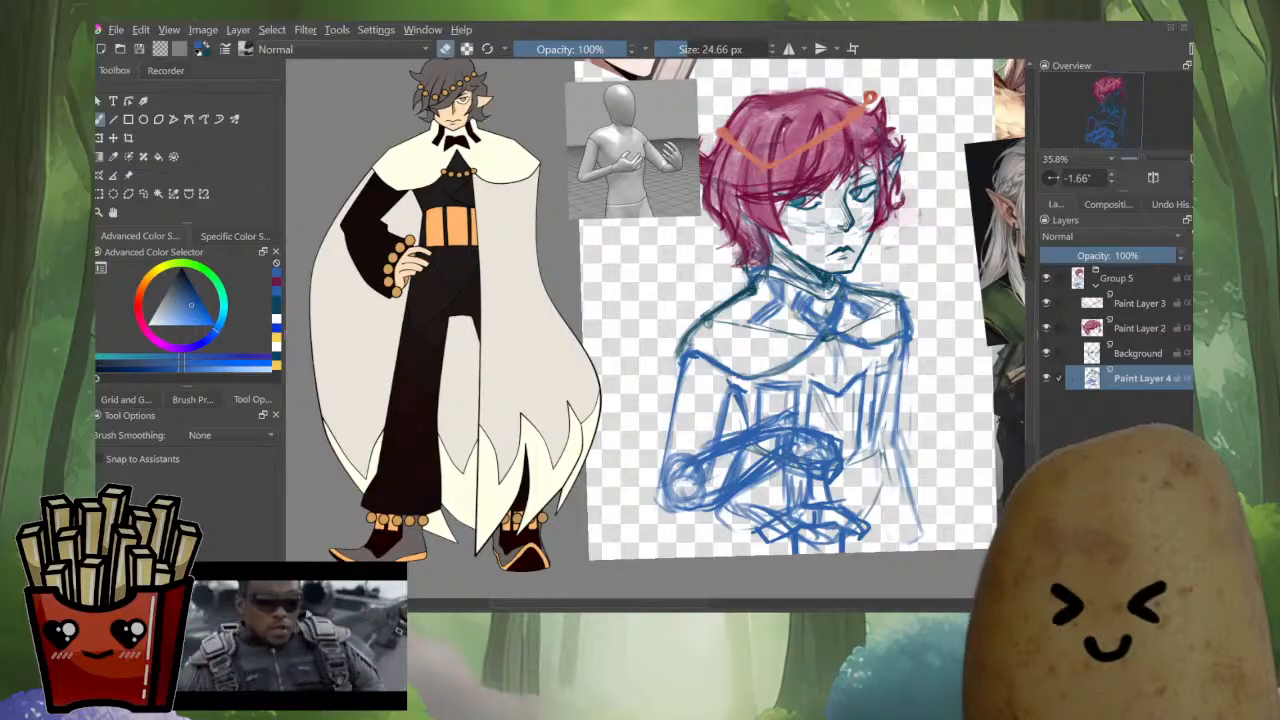
# Check the whole figure, then reinforce the near upper arm's outer line and the far side of the torso.
pyautogui.scroll(-3, 898, 427)
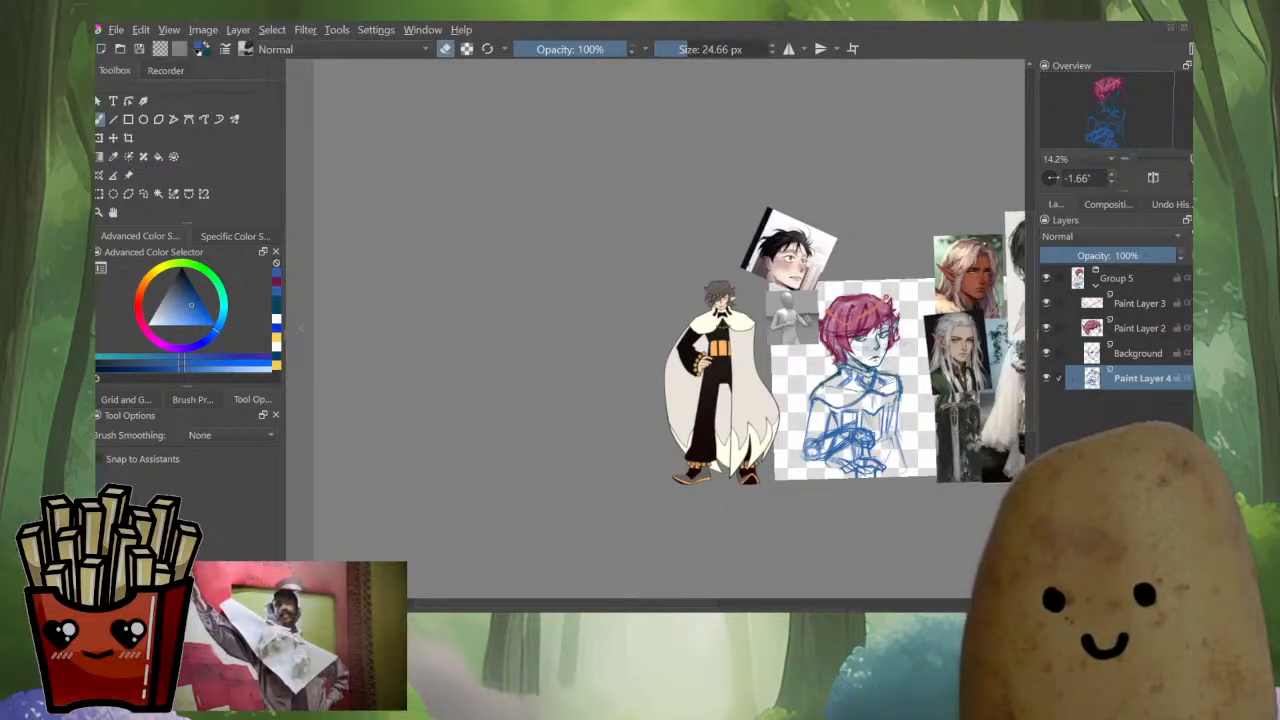
pyautogui.scroll(4, 878, 424)
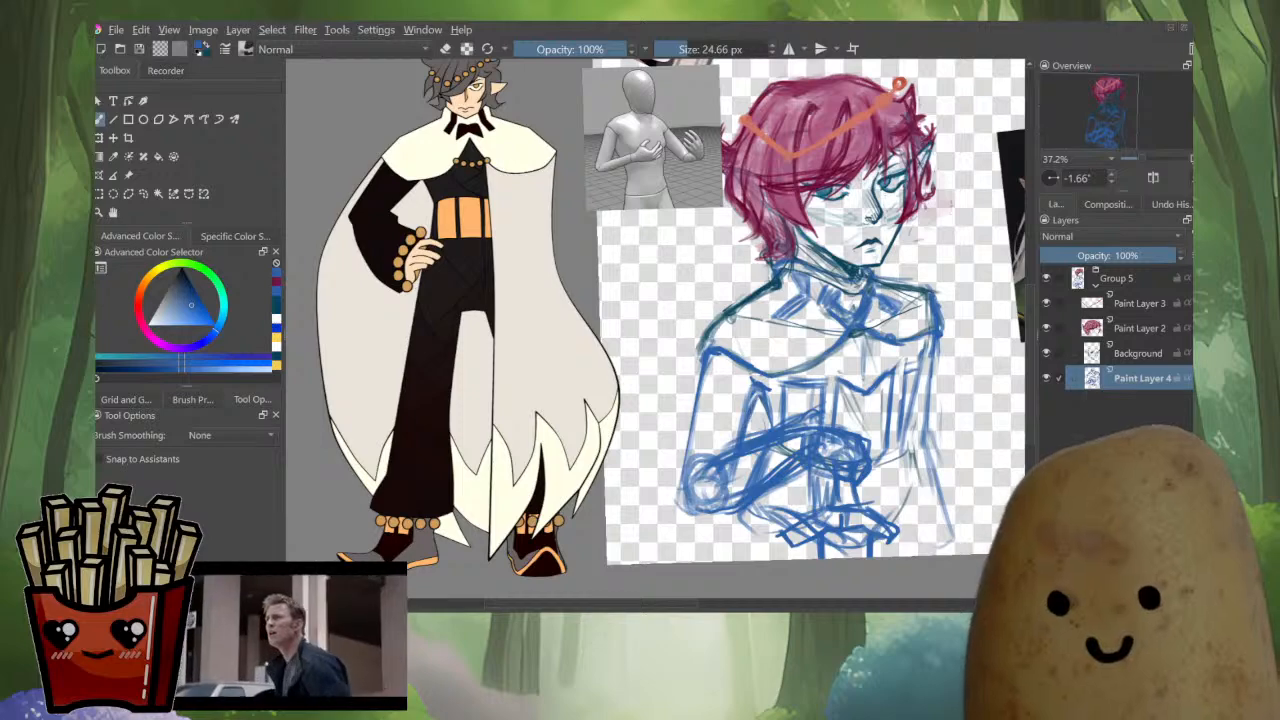
pyautogui.moveTo(708, 358); pyautogui.dragTo(688, 462)
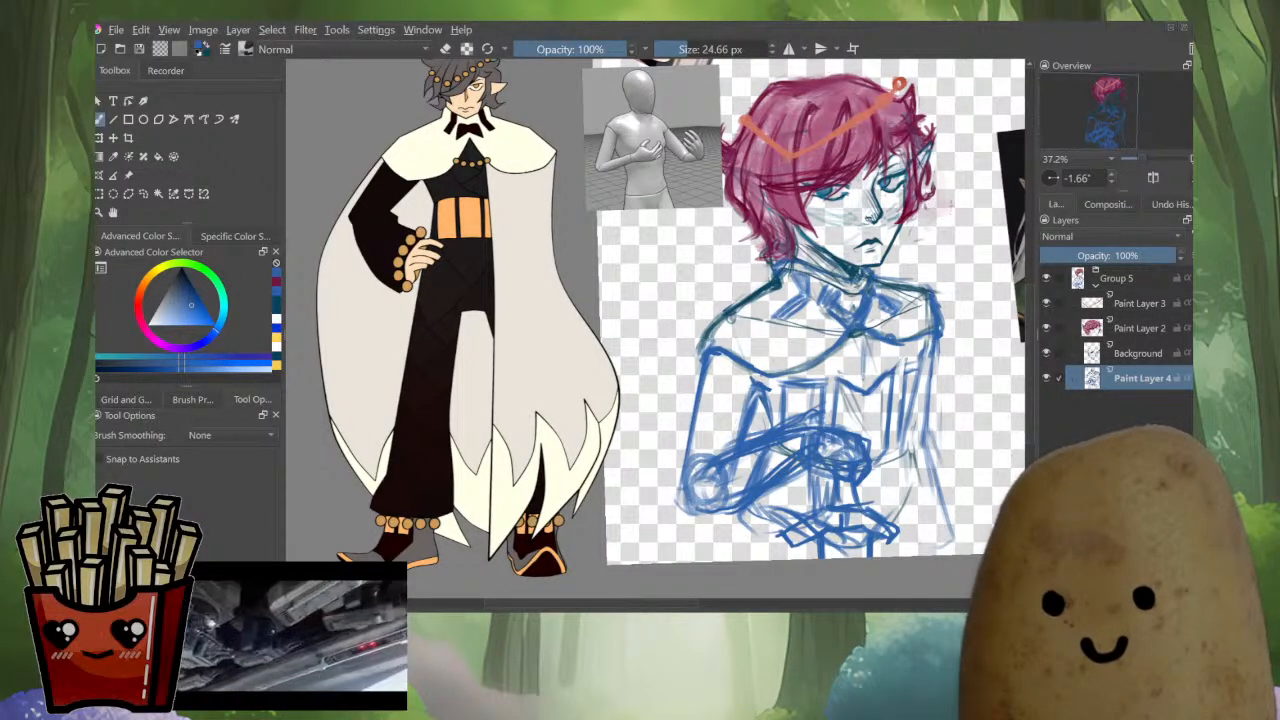
pyautogui.moveTo(921, 393); pyautogui.dragTo(901, 497)
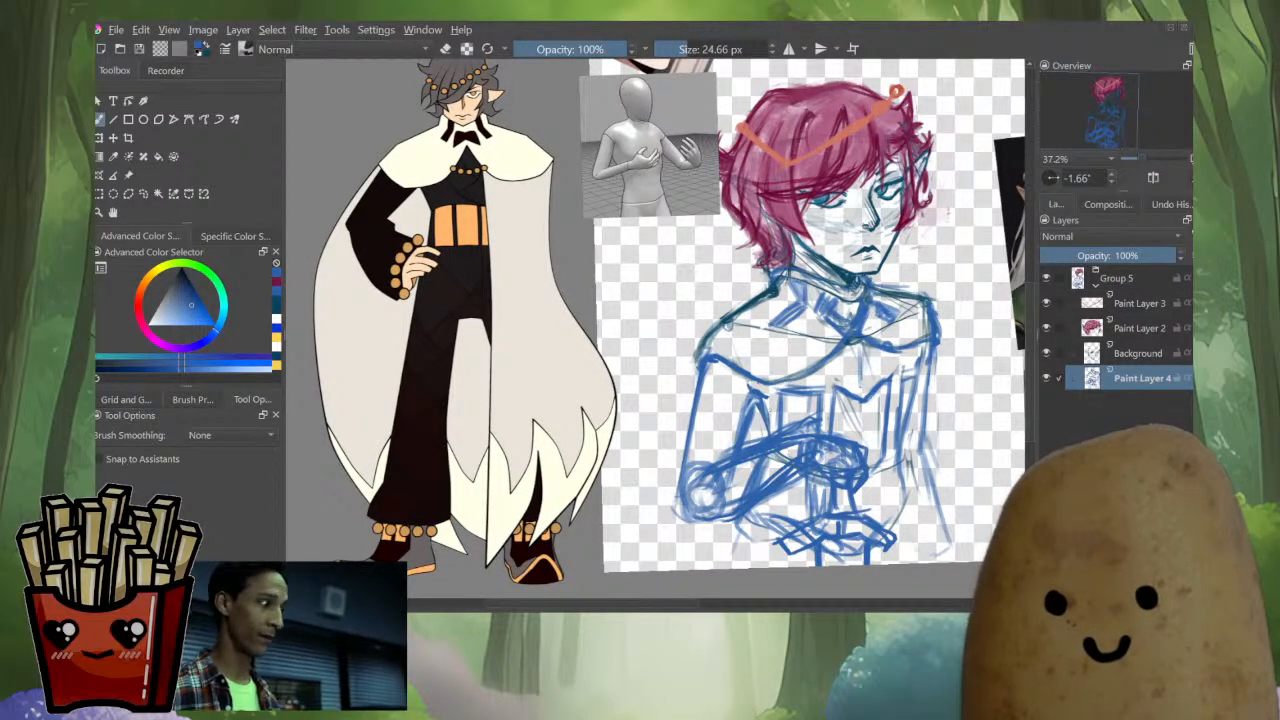
# Strengthen the bodice's upper edge and vertical seams, and sketch a hip line below the near forearm.
pyautogui.moveTo(740, 520); pyautogui.dragTo(733, 568)
pyautogui.moveTo(800, 400); pyautogui.dragTo(763, 386)
pyautogui.moveTo(870, 392)
pyautogui.mouseDown()
pyautogui.moveTo(858, 444)
pyautogui.moveTo(868, 496)
pyautogui.mouseUp()
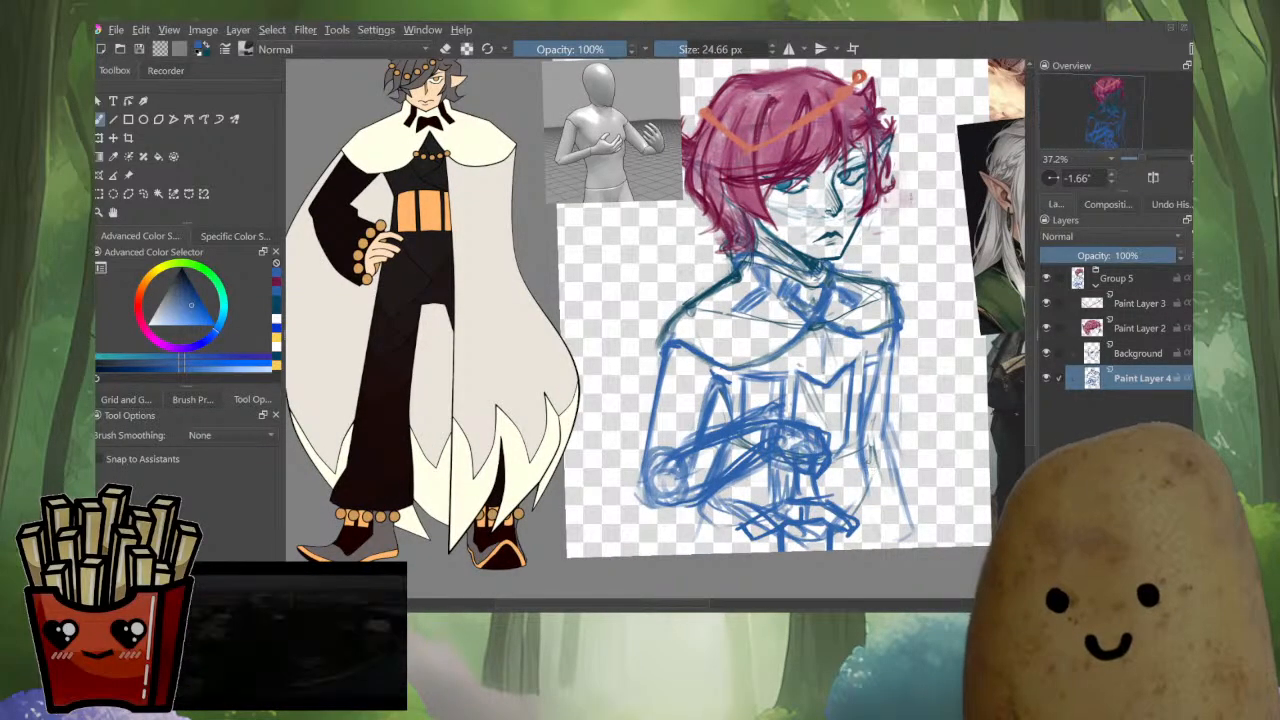
pyautogui.moveTo(704, 498)
pyautogui.mouseDown()
pyautogui.moveTo(714, 552)
pyautogui.moveTo(702, 552)
pyautogui.moveTo(713, 554)
pyautogui.mouseUp()
pyautogui.press('e')
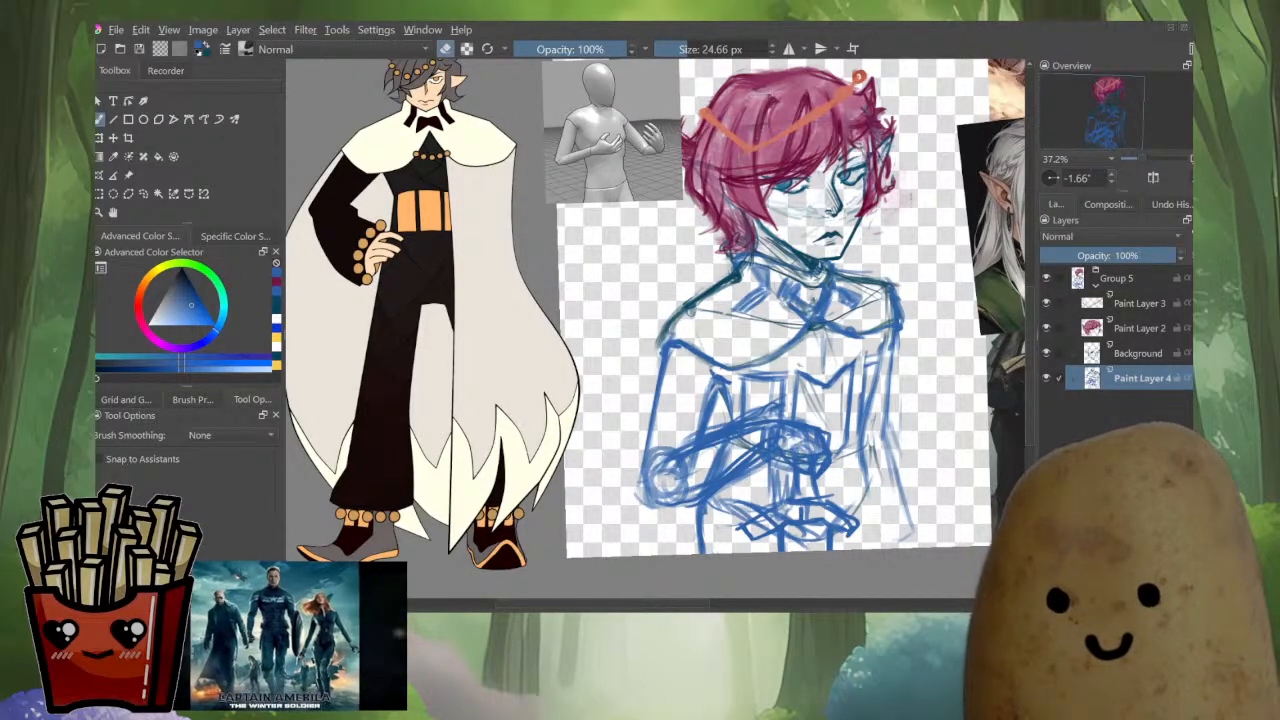
pyautogui.press('e')
# Erase the hip line below the near forearm and lighten stray lines along the far arm with a 46.14 px eraser.
pyautogui.scroll(-4, 852, 428)
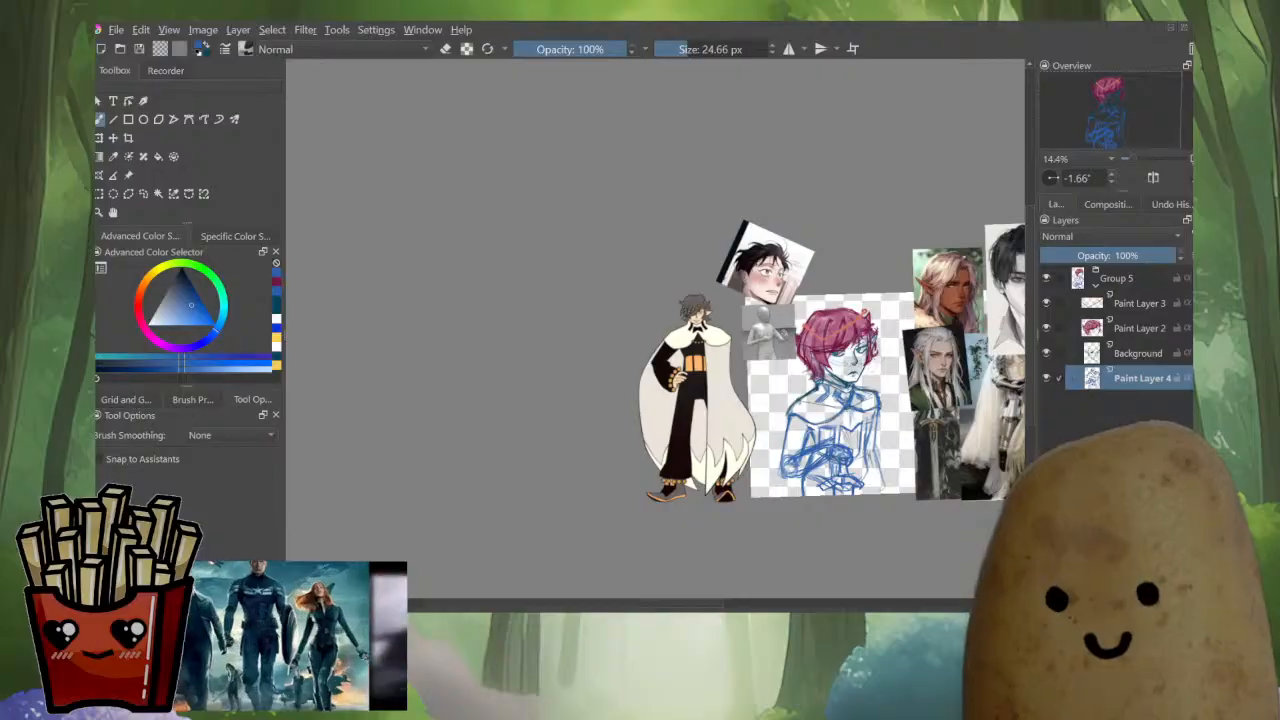
pyautogui.scroll(3, 893, 478)
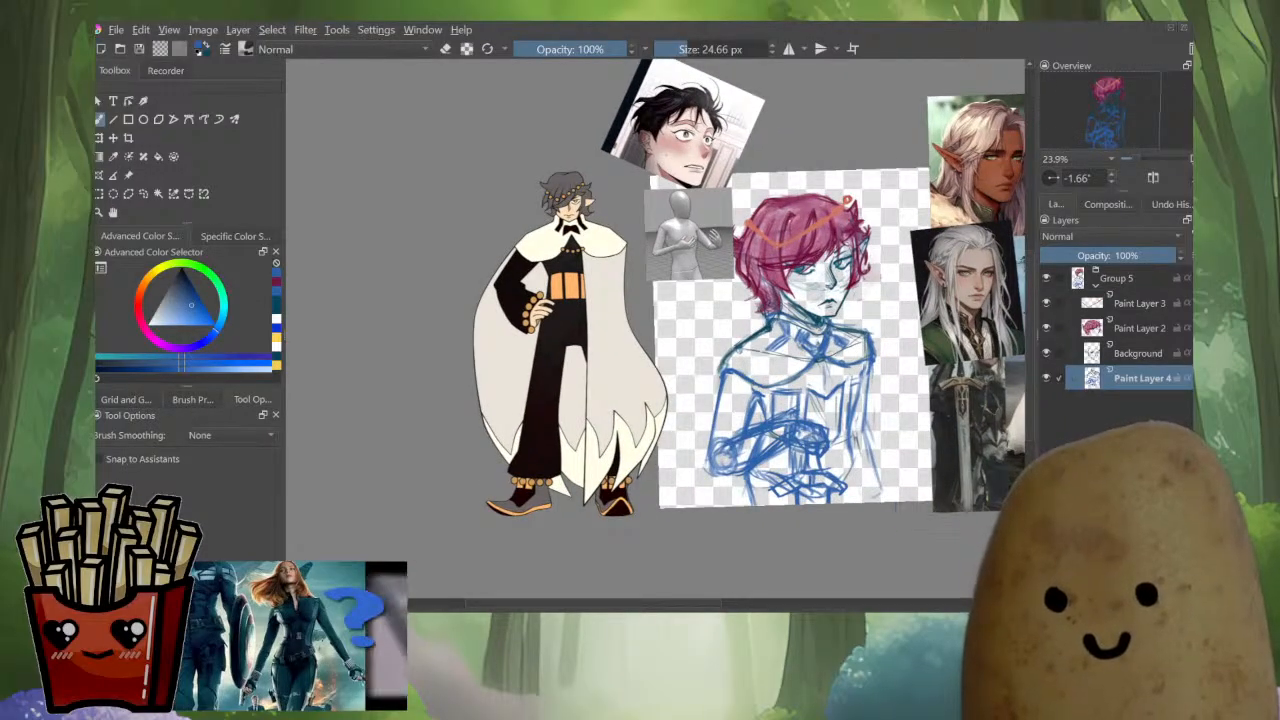
pyautogui.scroll(1, 770, 487)
pyautogui.moveTo(748, 484)
pyautogui.mouseDown()
pyautogui.moveTo(785, 484)
pyautogui.moveTo(746, 474)
pyautogui.moveTo(751, 509)
pyautogui.mouseUp()
pyautogui.press('e')
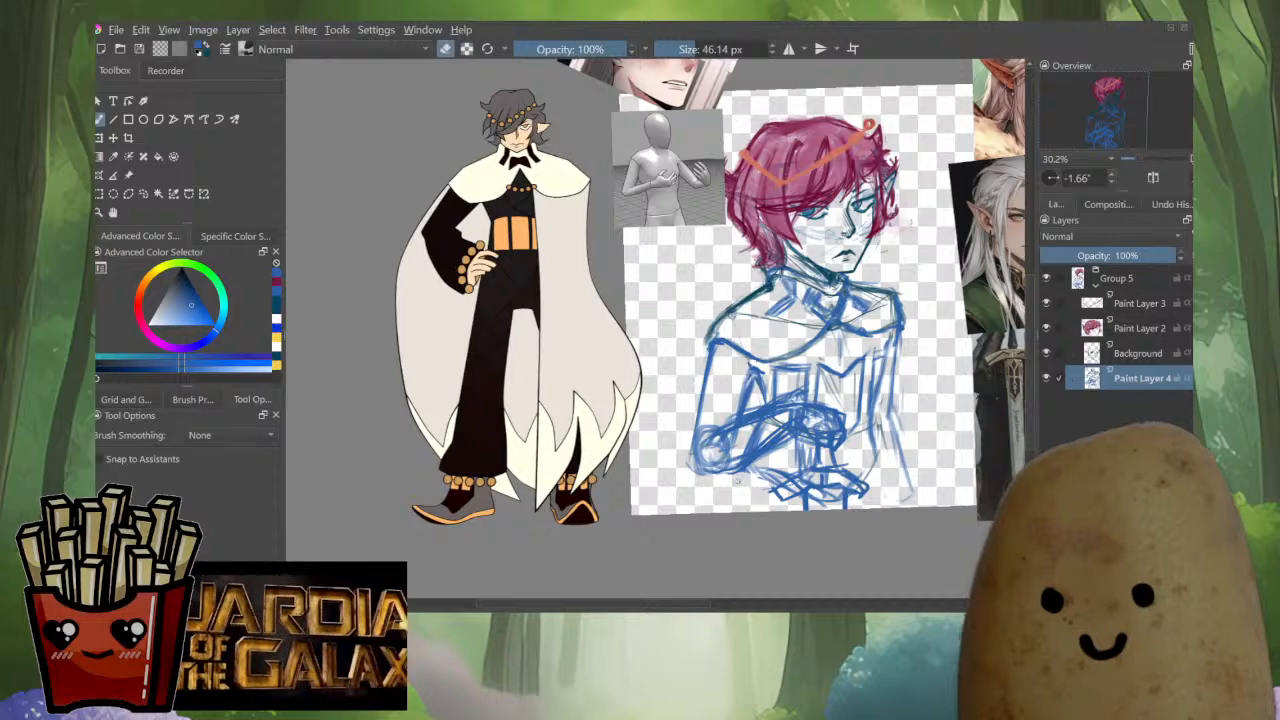
pyautogui.moveTo(898, 410)
pyautogui.mouseDown()
pyautogui.moveTo(874, 408)
pyautogui.moveTo(877, 397)
pyautogui.mouseUp()
# Clean up and redraw the near forearm's lines beside the elbow, using a brush size of 25.98 px.
pyautogui.scroll(1, 877, 397)
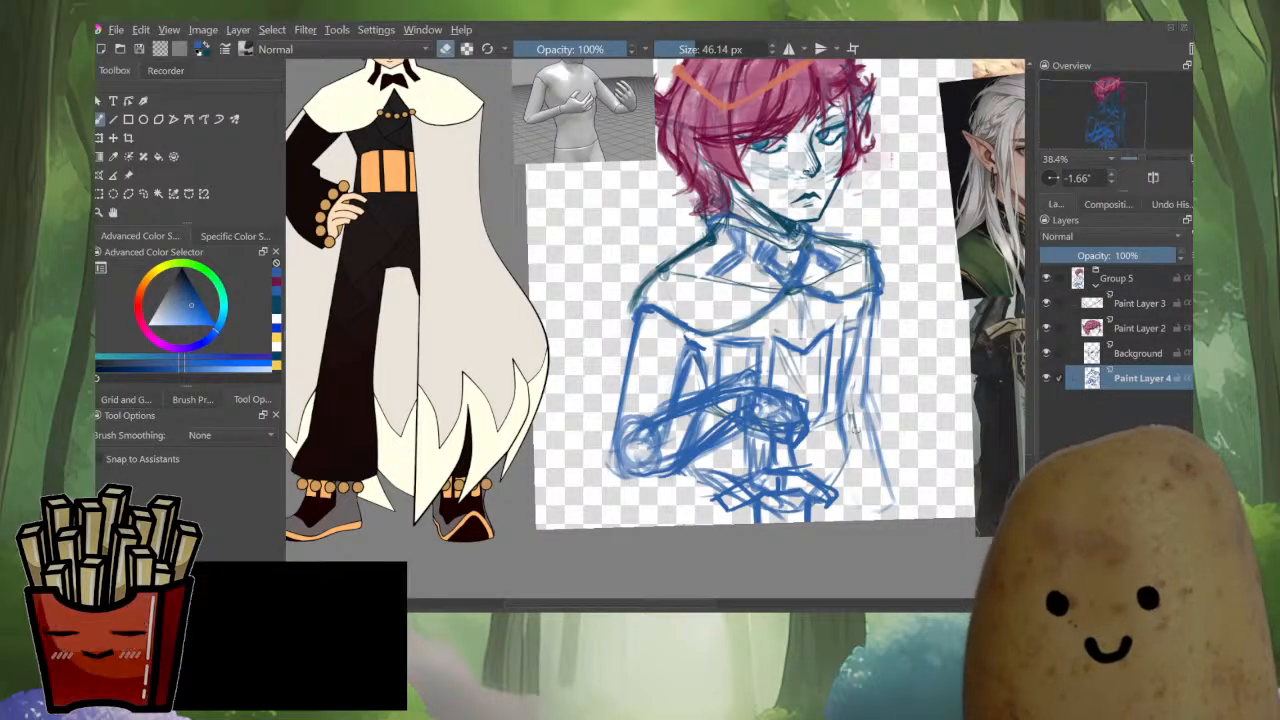
pyautogui.press('e')
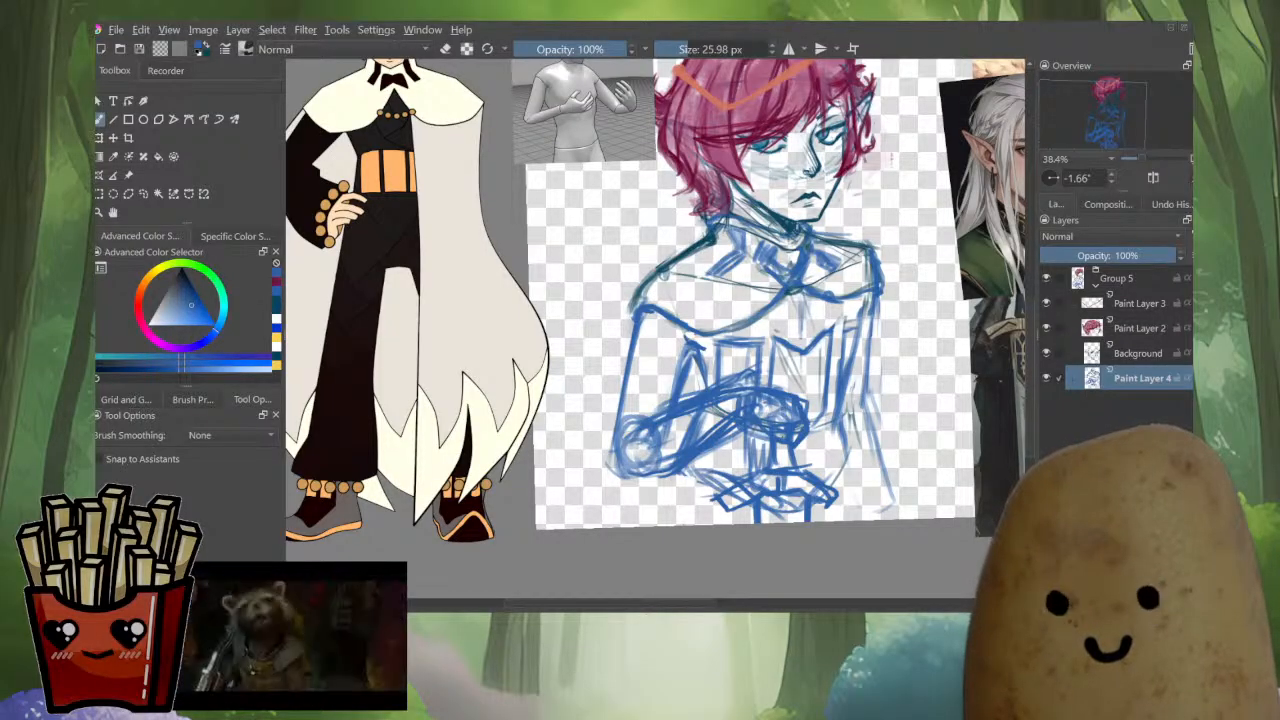
pyautogui.press('e')
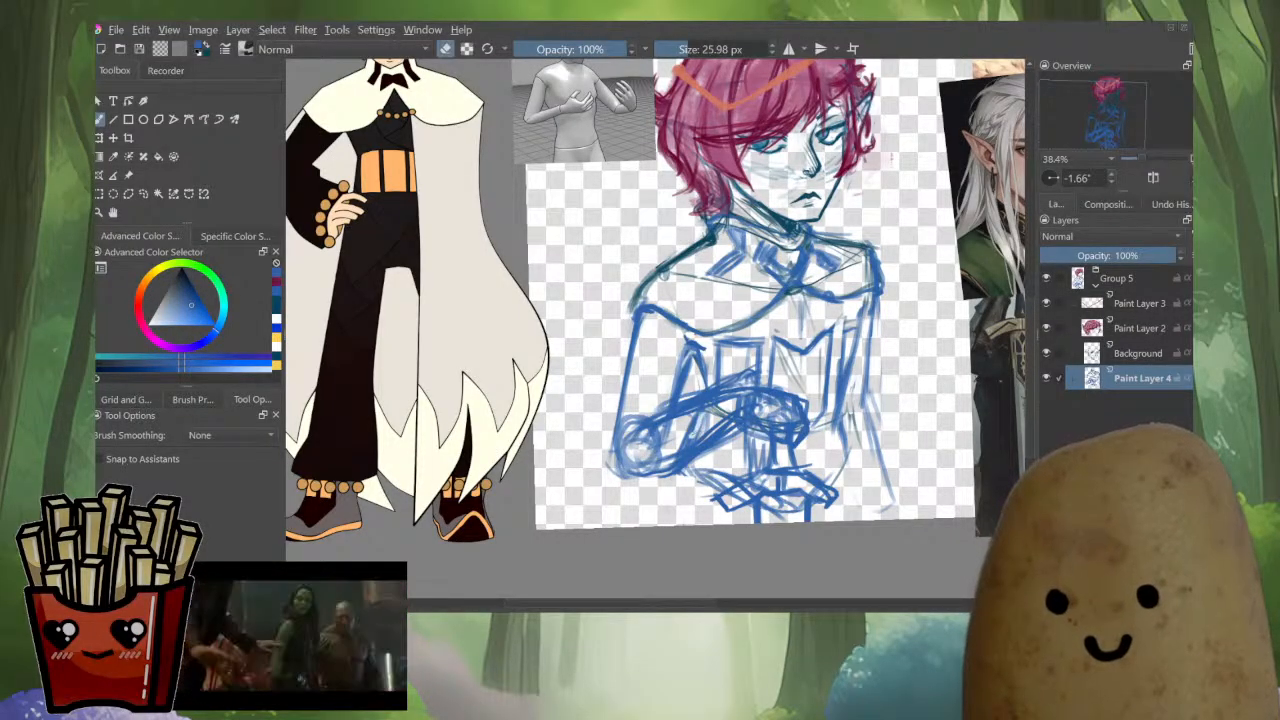
pyautogui.moveTo(687, 449); pyautogui.dragTo(675, 457)
pyautogui.press('e')
pyautogui.moveTo(708, 423); pyautogui.dragTo(680, 490)
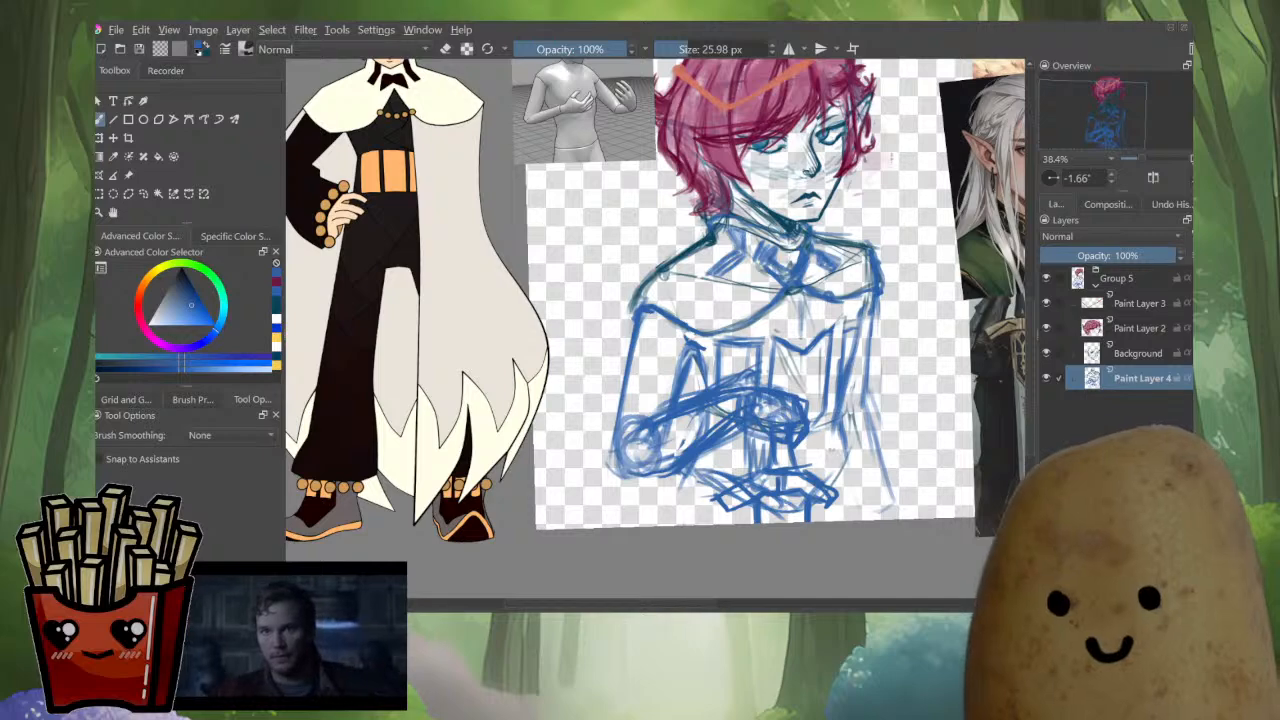
# Darken the far arm's line down to the lower hand, sketch a curve from the near forearm beneath the hands, and check the whole figure.
pyautogui.moveTo(830, 436); pyautogui.dragTo(848, 449)
pyautogui.moveTo(837, 402); pyautogui.dragTo(846, 500)
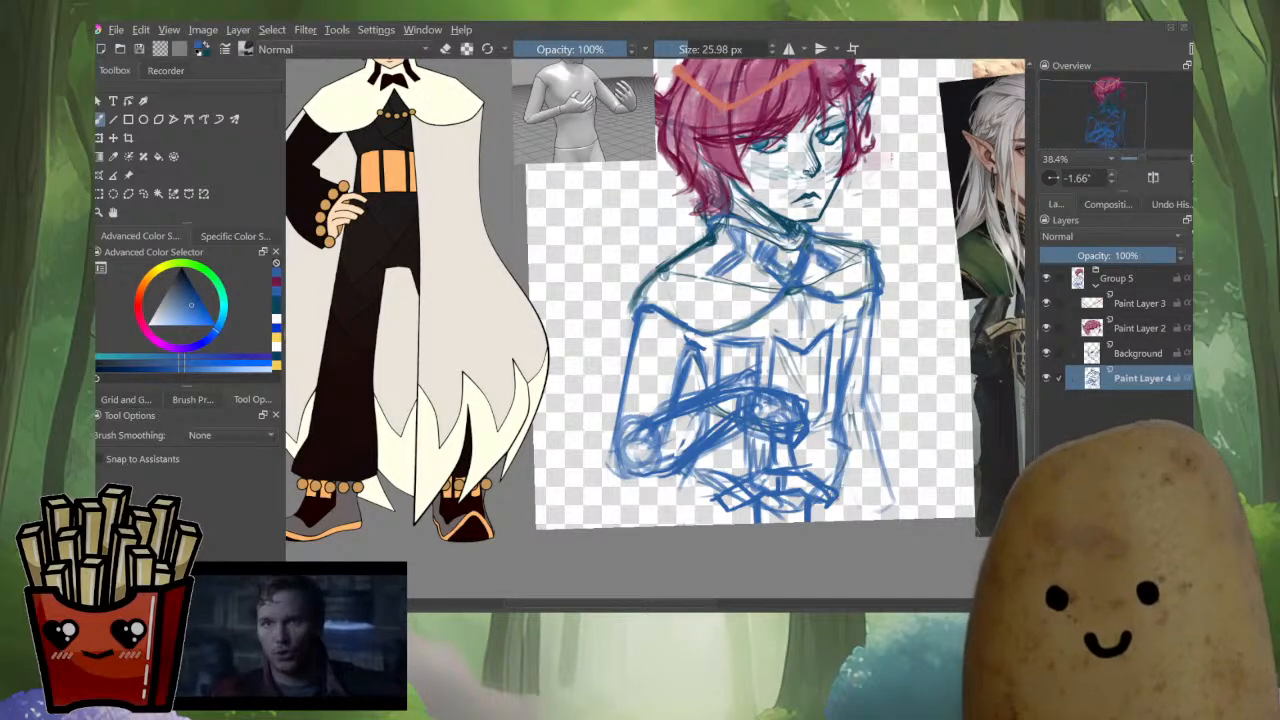
pyautogui.moveTo(842, 454); pyautogui.dragTo(850, 500)
pyautogui.moveTo(690, 478); pyautogui.dragTo(755, 520)
pyautogui.scroll(-3, 890, 392)
pyautogui.scroll(1, 890, 392)
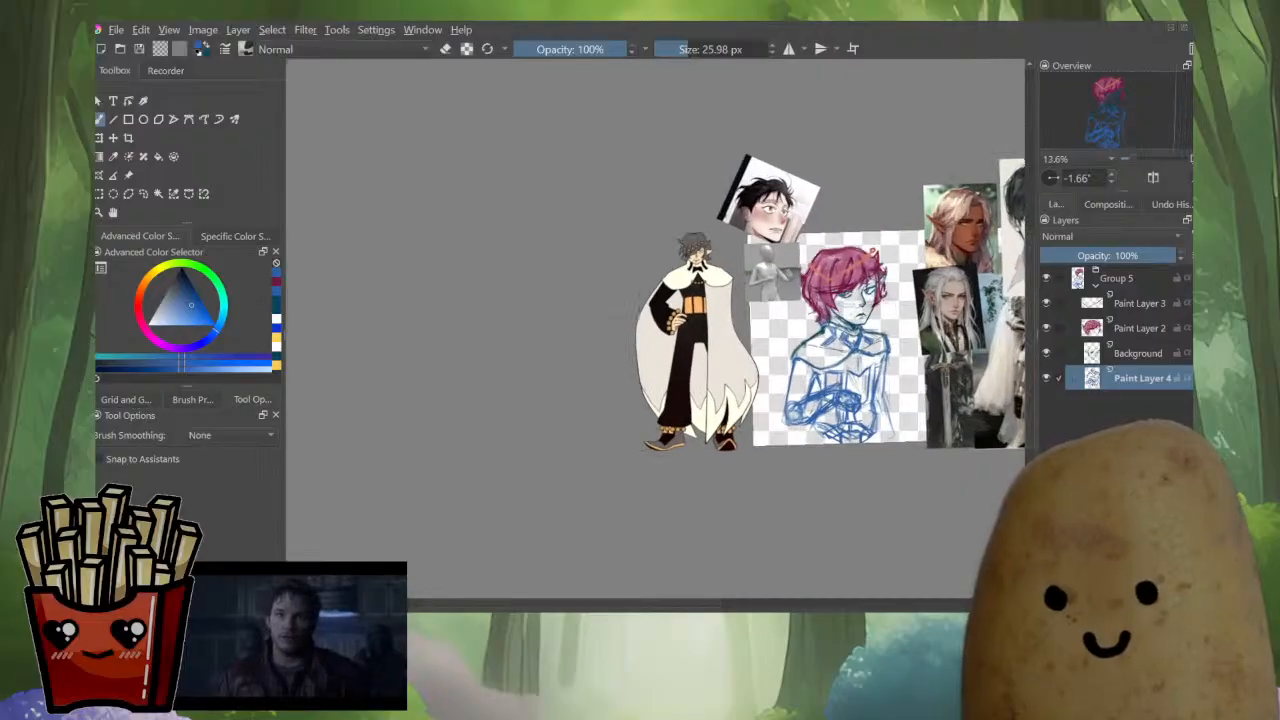
pyautogui.scroll(5, 909, 414)
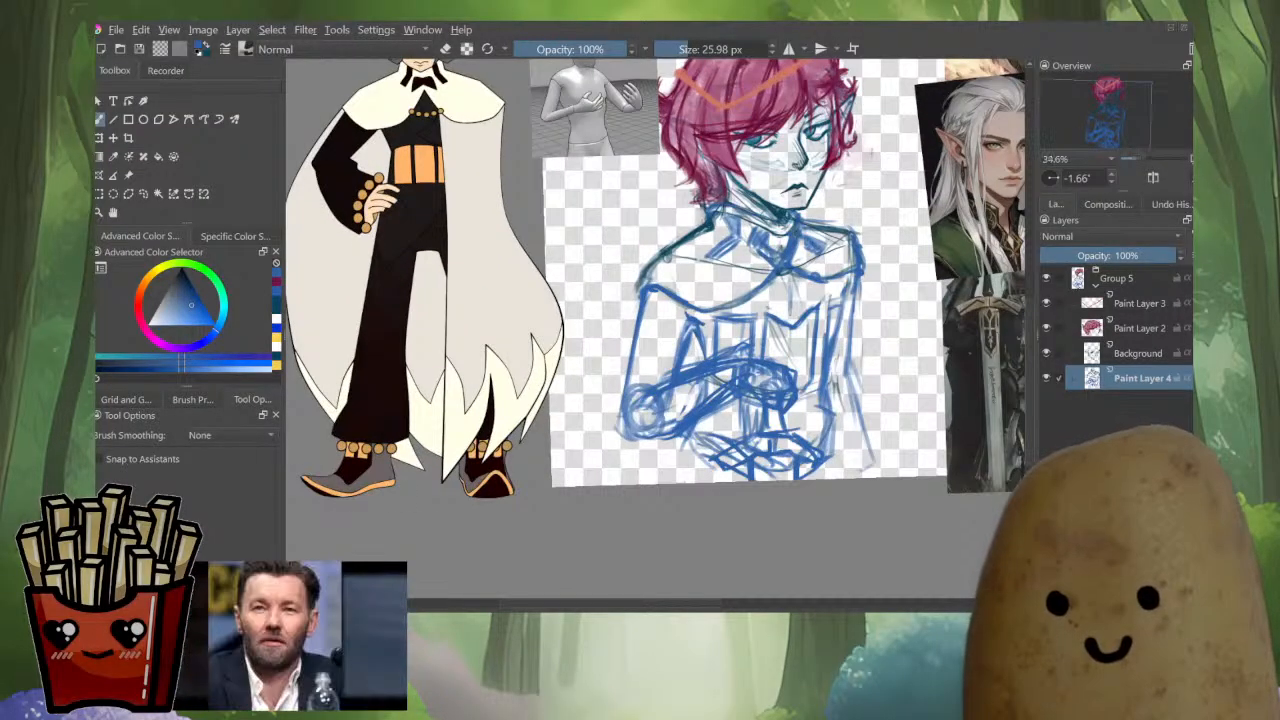
pyautogui.scroll(2, 828, 78)
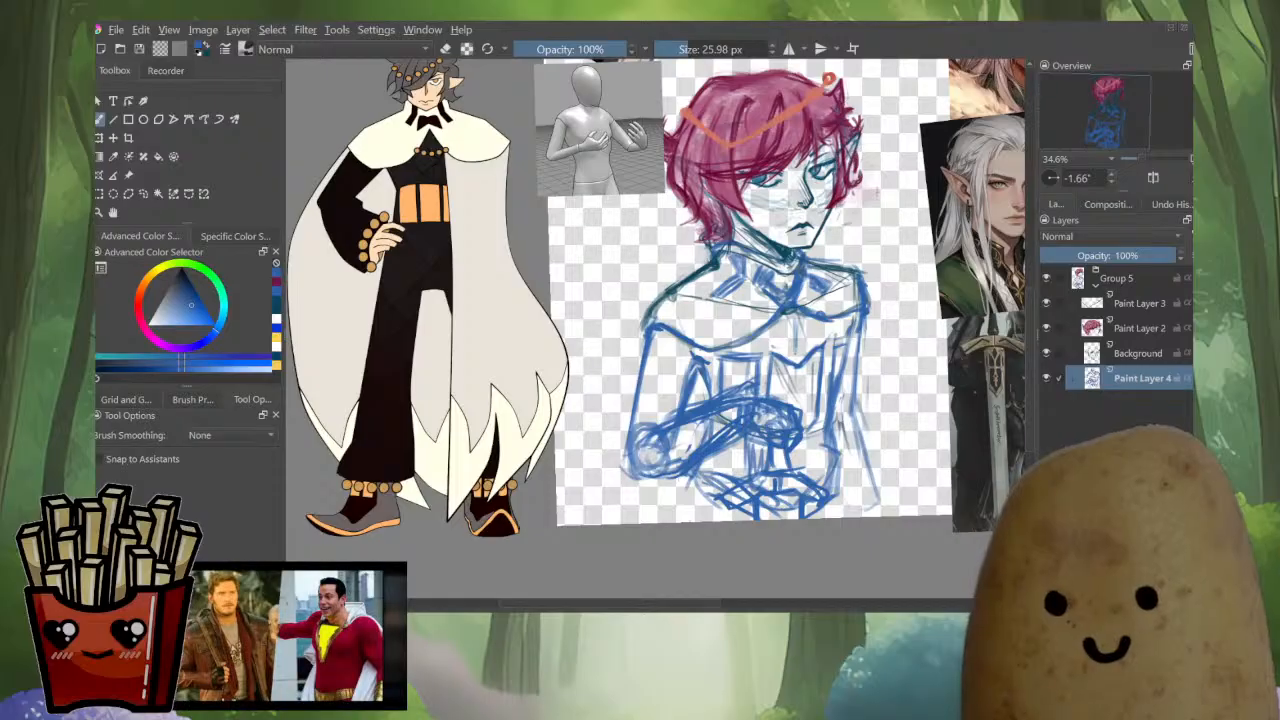
# Erase the construction lines inside the near forearm and redraw its contour near the elbow.
pyautogui.press('e')
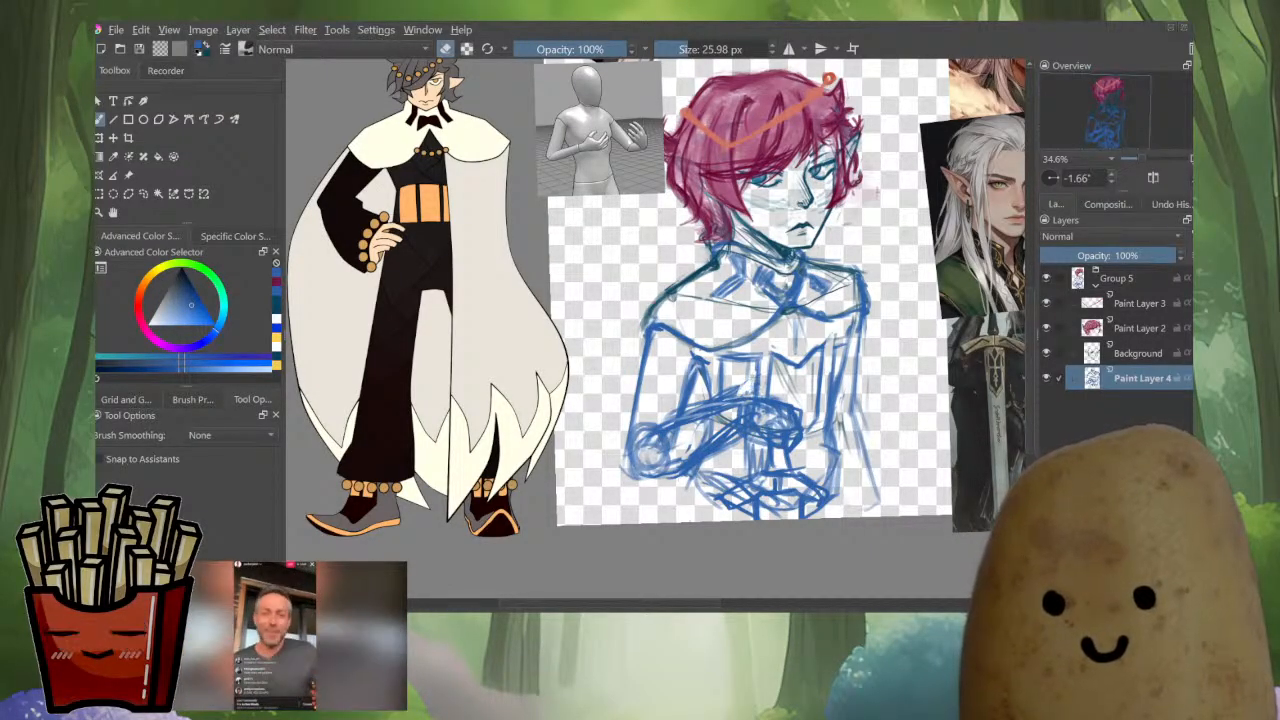
pyautogui.moveTo(700, 419)
pyautogui.mouseDown()
pyautogui.moveTo(715, 415)
pyautogui.moveTo(720, 430)
pyautogui.moveTo(705, 450)
pyautogui.moveTo(699, 424)
pyautogui.moveTo(736, 405)
pyautogui.mouseUp()
pyautogui.press('e')
pyautogui.moveTo(676, 420)
pyautogui.mouseDown()
pyautogui.moveTo(750, 402)
pyautogui.moveTo(796, 412)
pyautogui.moveTo(692, 458)
pyautogui.moveTo(726, 470)
pyautogui.moveTo(708, 458)
pyautogui.mouseUp()
pyautogui.press('e')
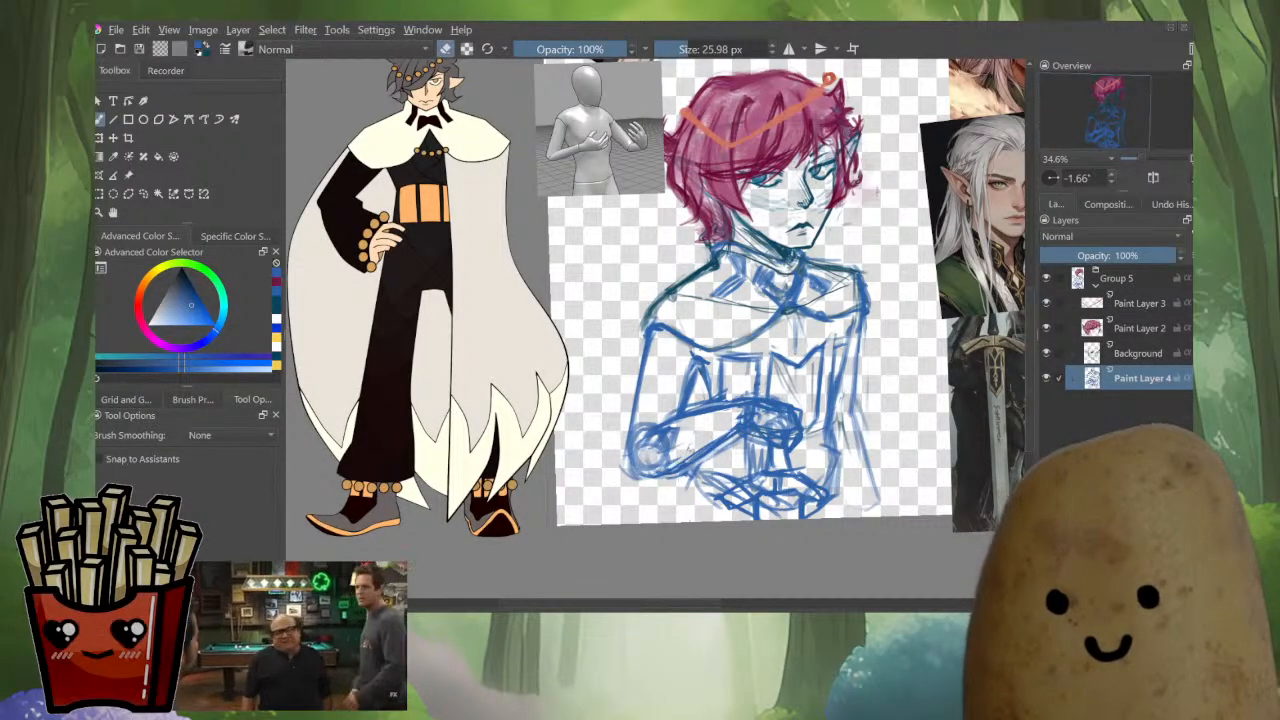
# Redraw the near upper arm's outer contour down to the elbow and erase the stray line along it.
pyautogui.press('e')
pyautogui.moveTo(642, 369); pyautogui.dragTo(634, 446)
pyautogui.press('e')
pyautogui.moveTo(637, 377); pyautogui.dragTo(629, 475)
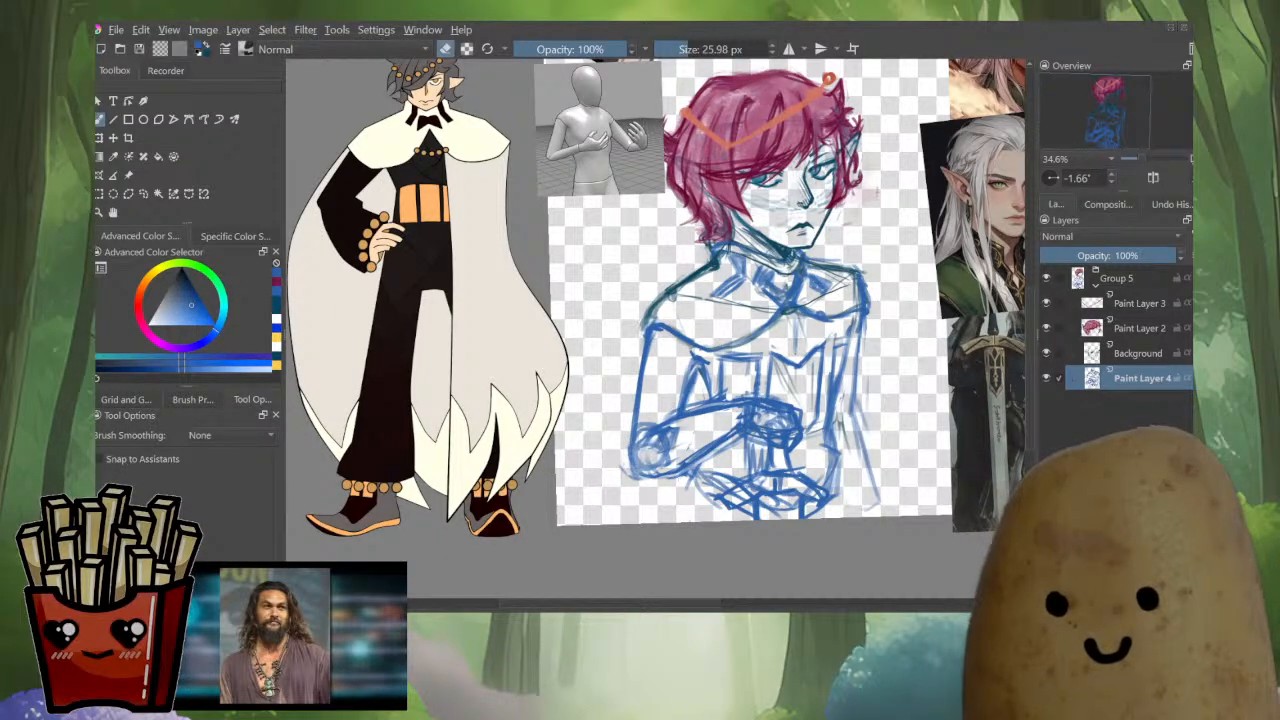
# Freehand-select the bent arm's upper arm and elbow on Paint Layer 4, rotate that section slightly outward, and clear the selection.
pyautogui.press('m')
pyautogui.press('-')
pyautogui.press('-')
pyautogui.press('m')
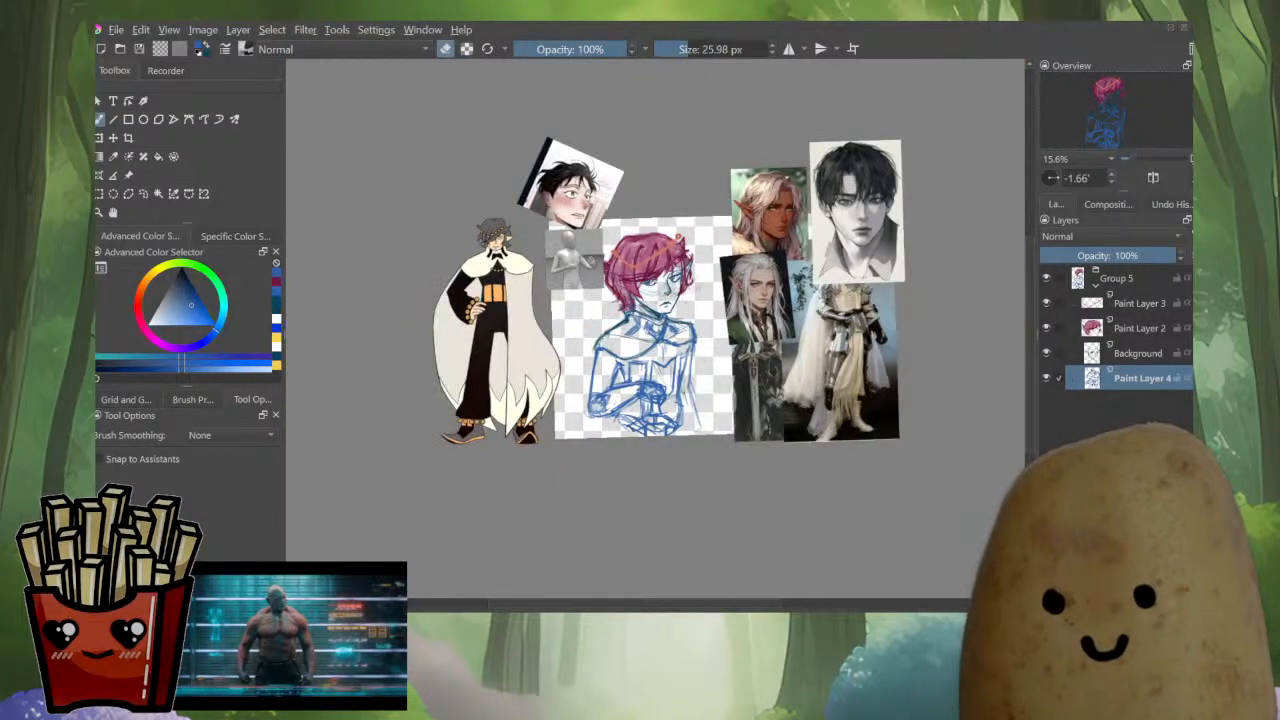
pyautogui.moveTo(650, 350); pyautogui.dragTo(688, 386)
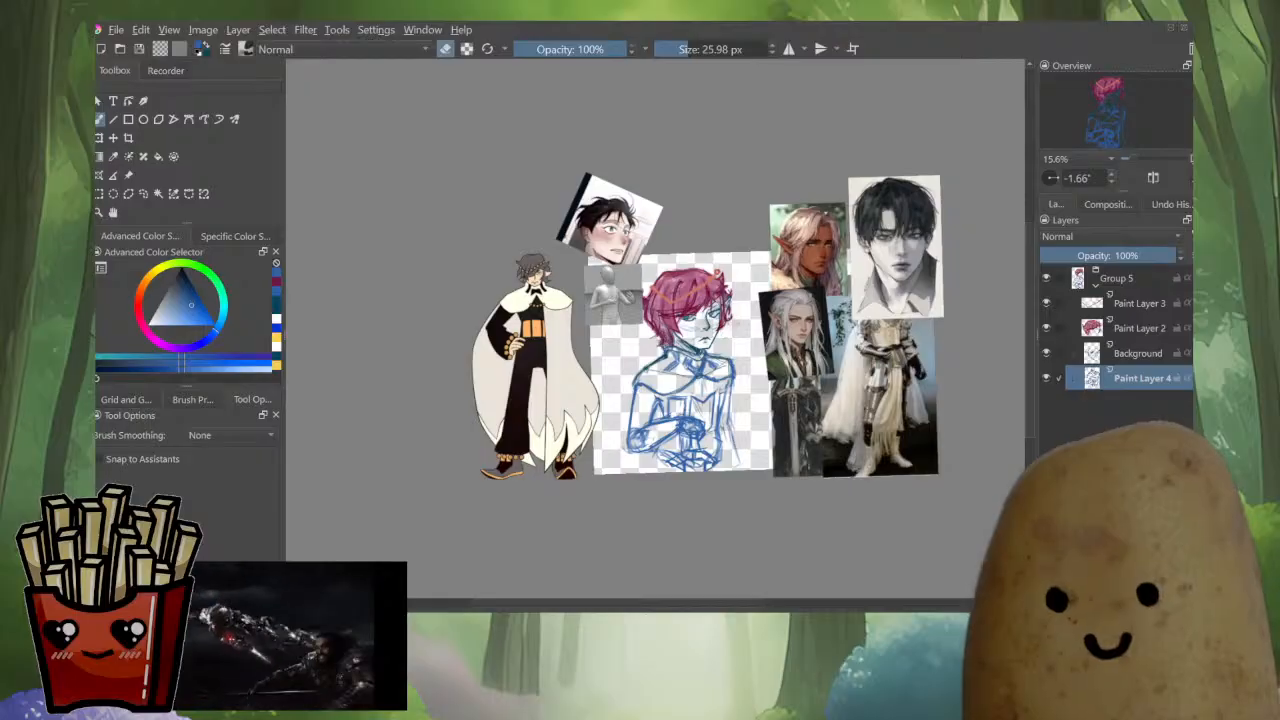
pyautogui.scroll(3, 664, 428)
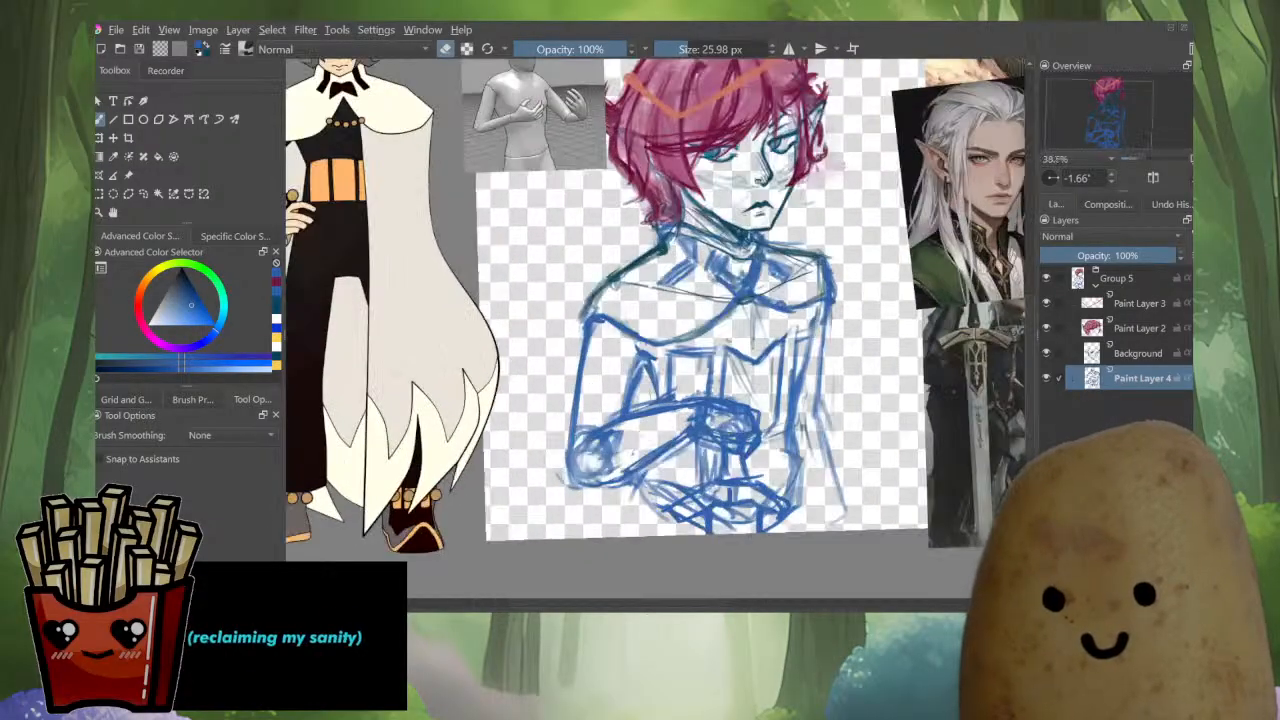
pyautogui.moveTo(664, 428); pyautogui.dragTo(710, 447)
pyautogui.click(143, 194)
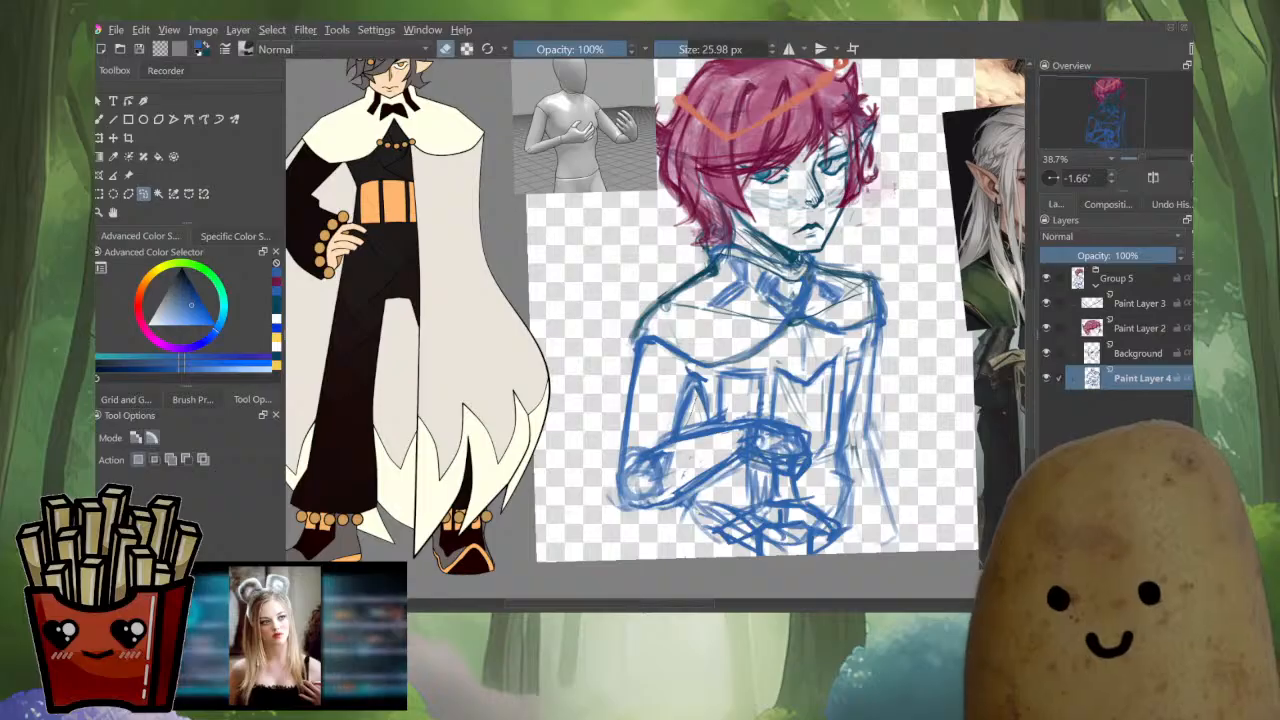
pyautogui.moveTo(660, 515)
pyautogui.mouseDown()
pyautogui.moveTo(600, 408)
pyautogui.moveTo(697, 346)
pyautogui.mouseUp()
pyautogui.hotkey('ctrl', 't')
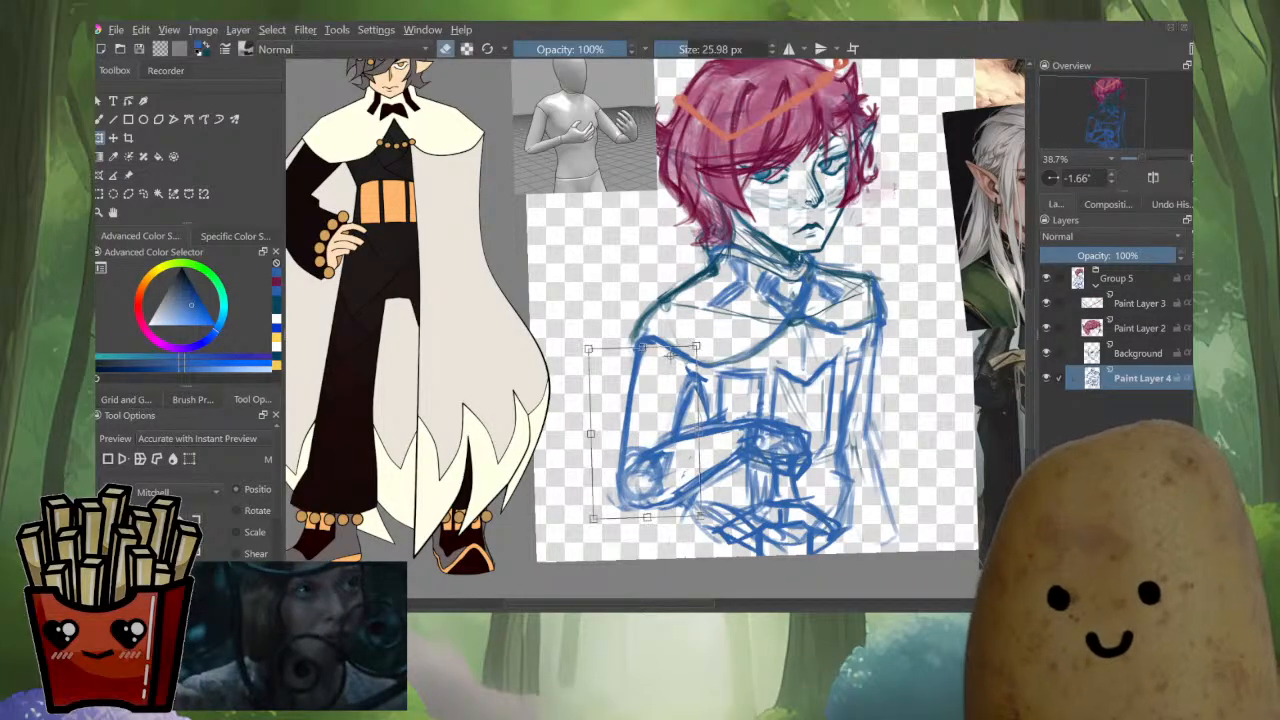
pyautogui.press('Return')
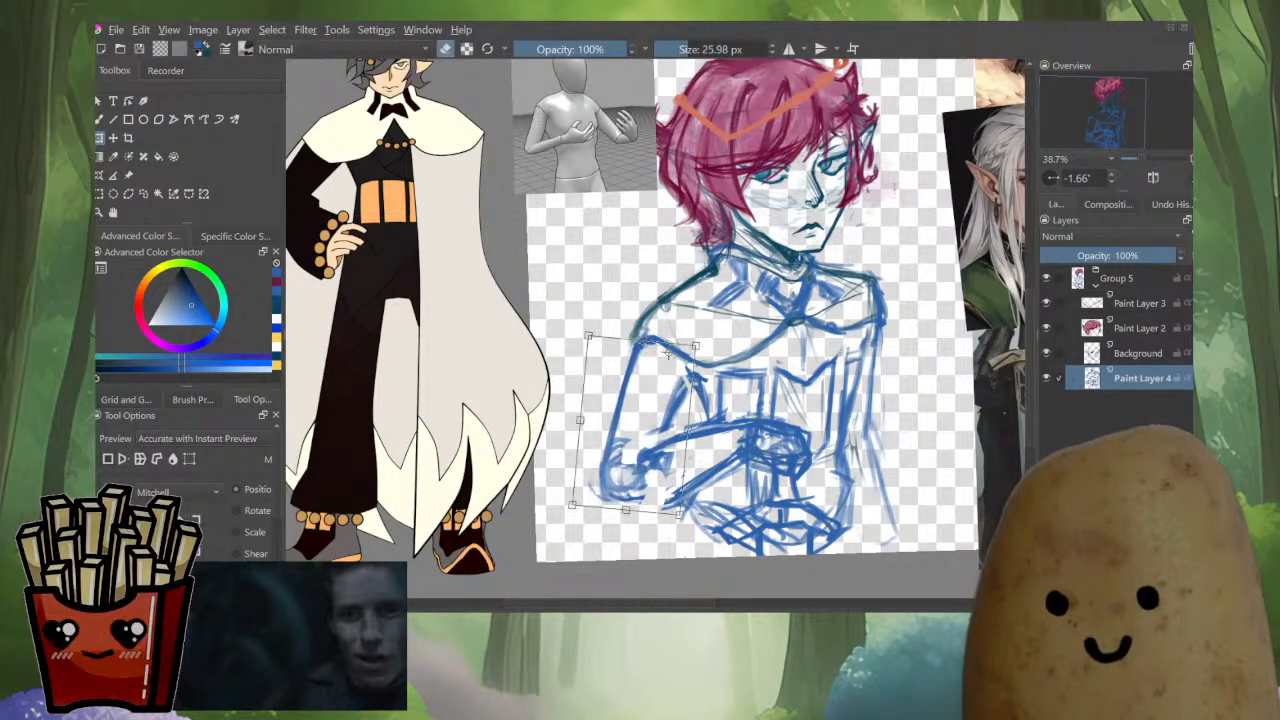
pyautogui.press('m')
pyautogui.press('m')
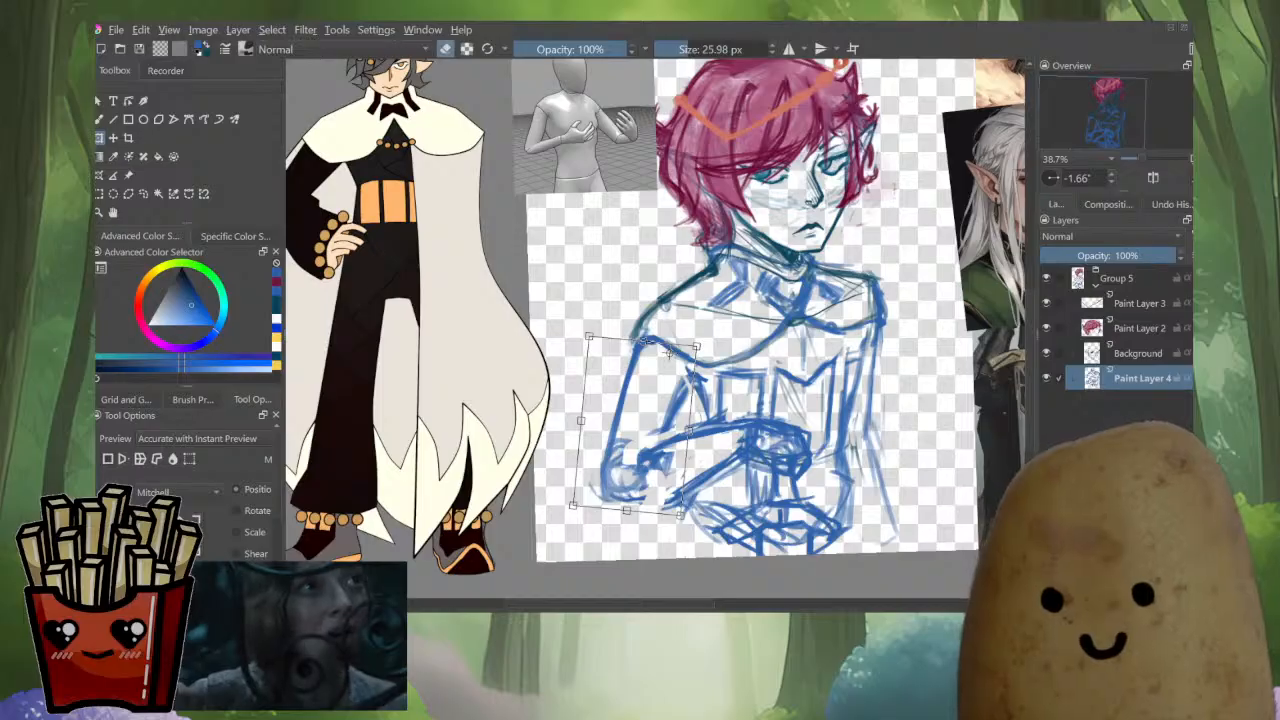
pyautogui.press('Return')
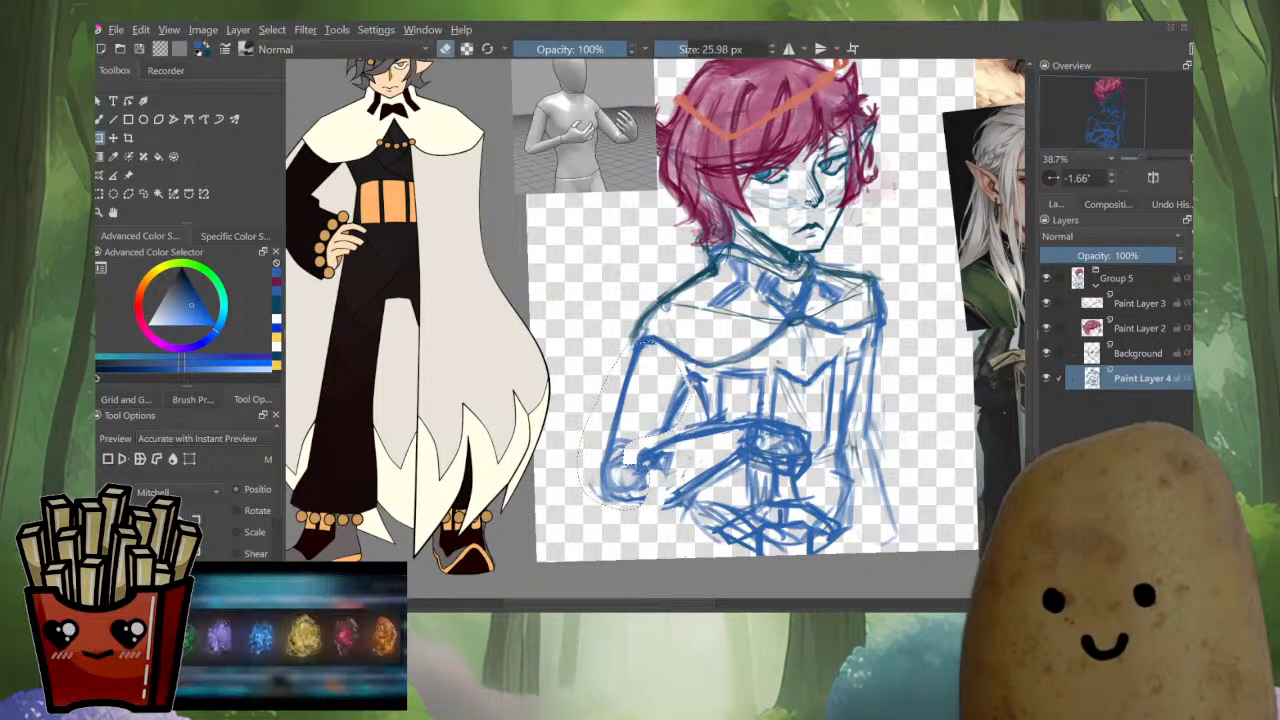
pyautogui.hotkey('ctrl', 'shift', 'a')
# Redraw the elbow and the forearm's lower edge to reconnect the rotated upper arm, switching between brush and eraser.
pyautogui.press('b')
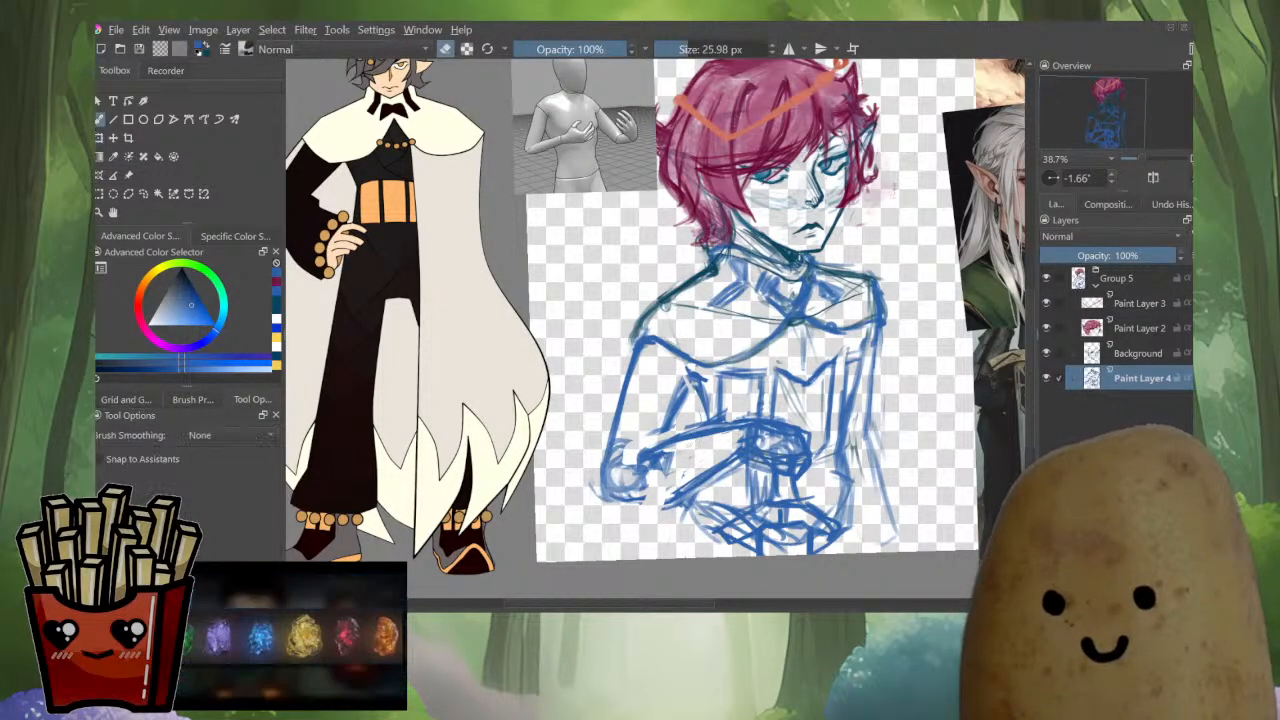
pyautogui.moveTo(693, 443); pyautogui.dragTo(762, 424)
pyautogui.press('e')
pyautogui.moveTo(743, 430)
pyautogui.mouseDown()
pyautogui.moveTo(767, 422)
pyautogui.moveTo(742, 429)
pyautogui.mouseUp()
pyautogui.moveTo(643, 449)
pyautogui.mouseDown()
pyautogui.moveTo(668, 441)
pyautogui.moveTo(606, 500)
pyautogui.mouseUp()
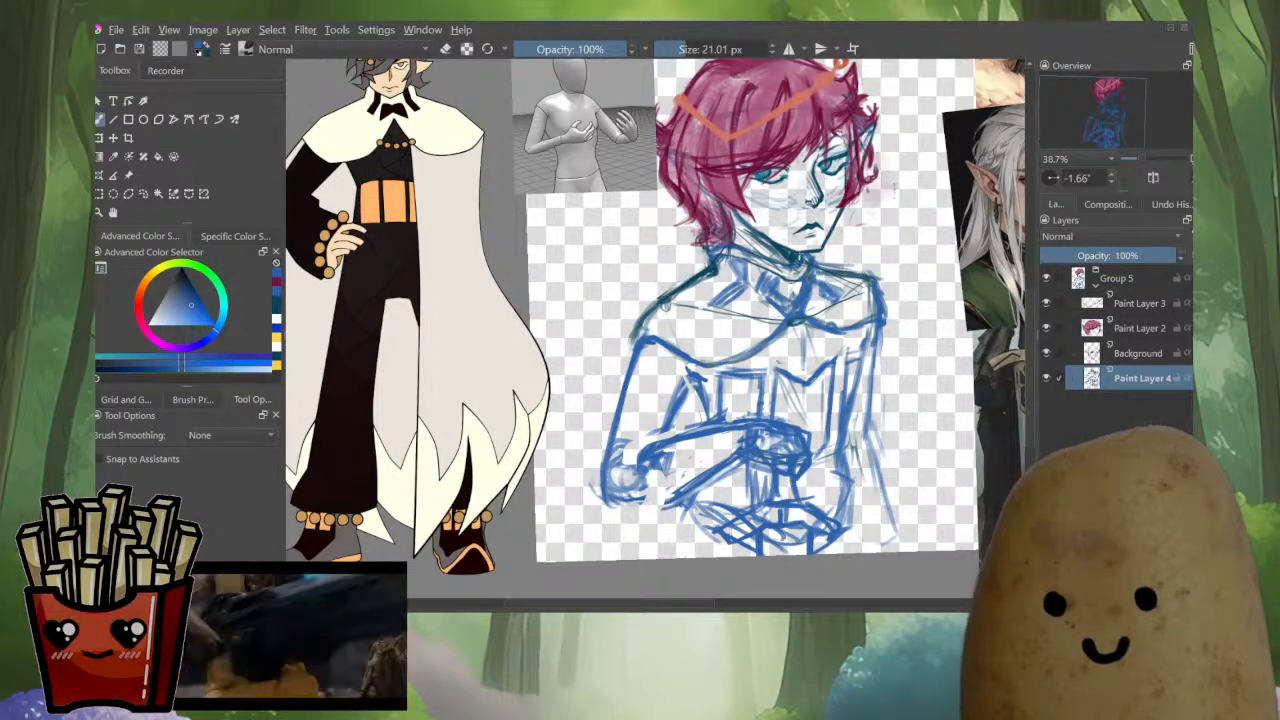
pyautogui.moveTo(716, 468)
pyautogui.mouseDown()
pyautogui.moveTo(664, 498)
pyautogui.moveTo(684, 488)
pyautogui.mouseUp()
pyautogui.press('m')
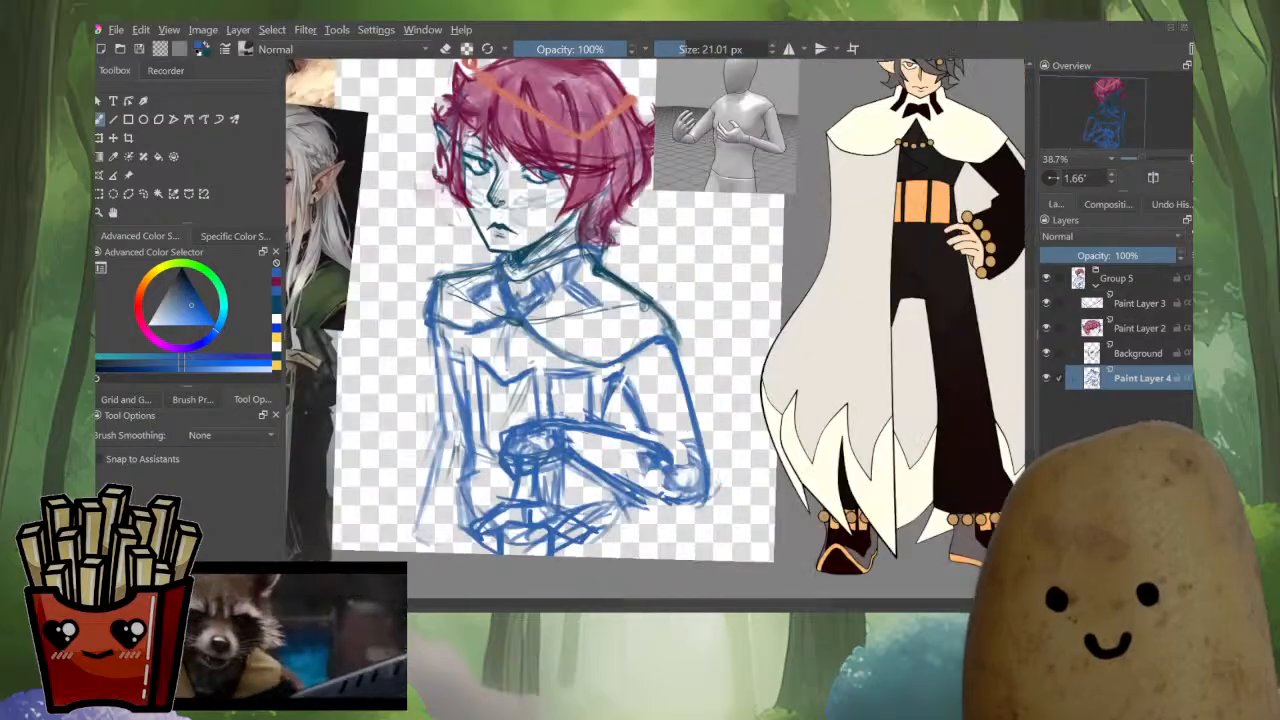
pyautogui.press('e')
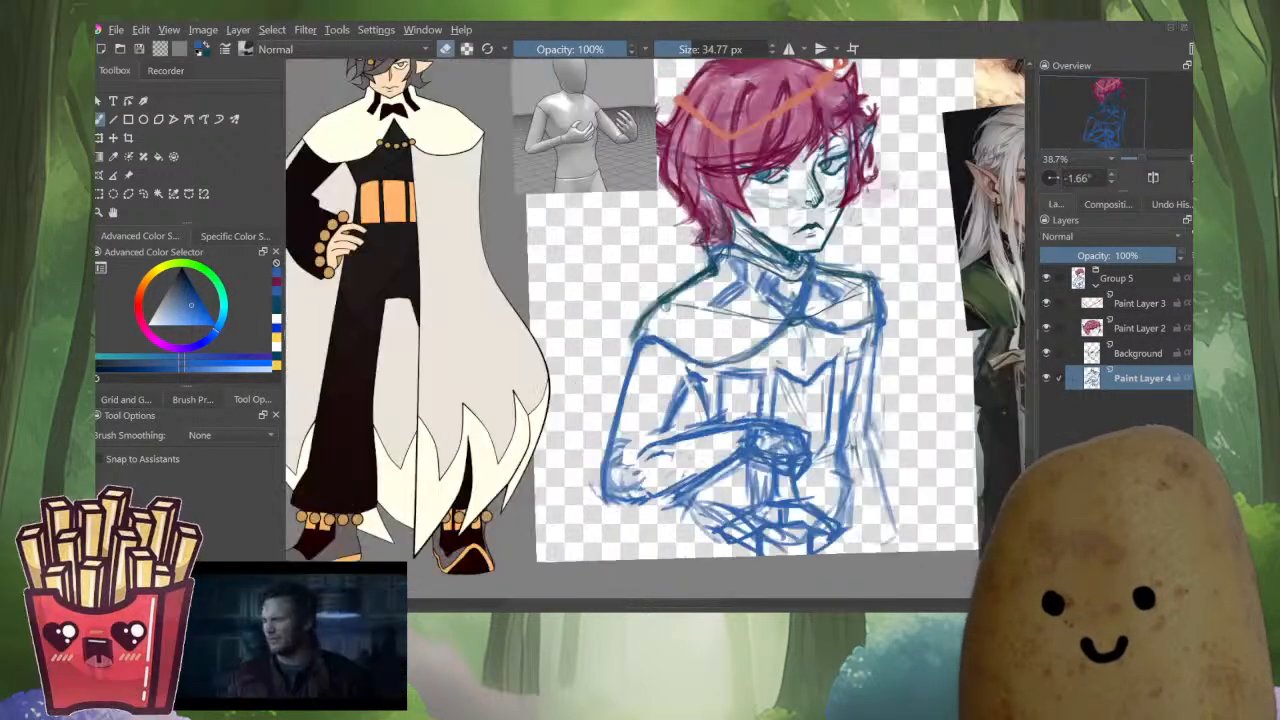
pyautogui.press('m')
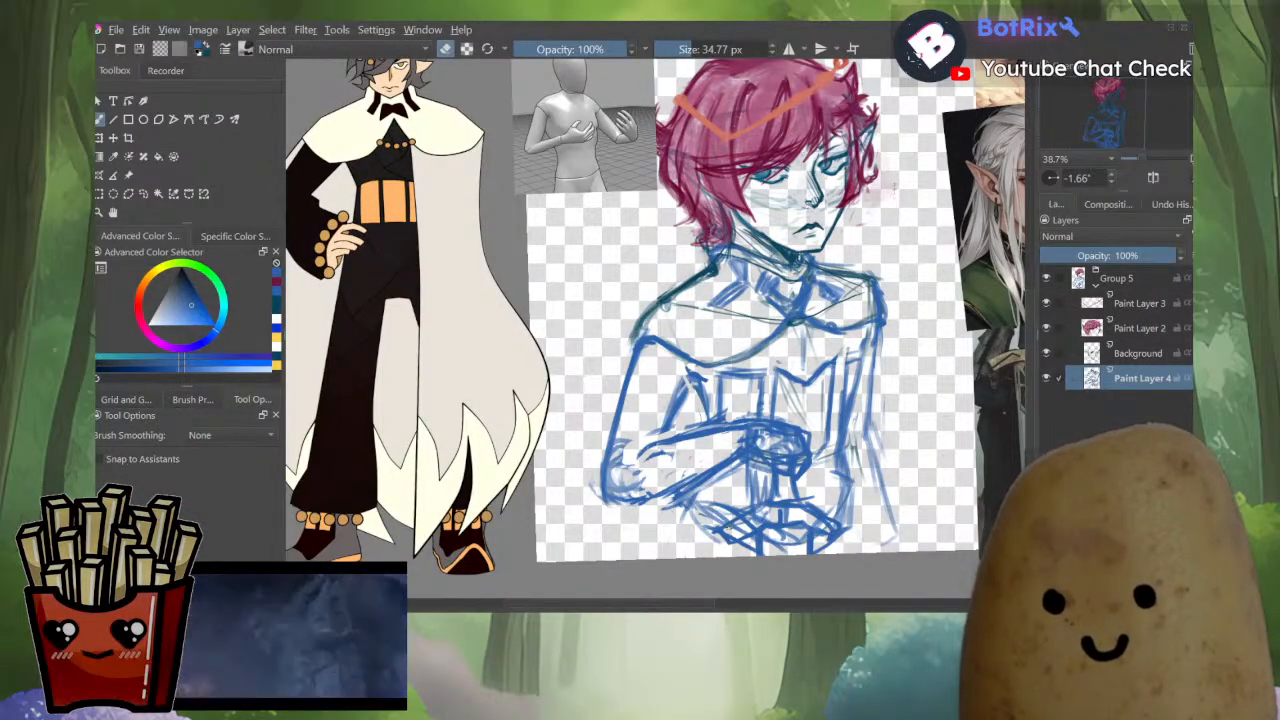
# Sketch a long vertical cloak line on the figure's right side, from the shoulder cape to the canvas bottom, at 34.77 px.
pyautogui.scroll(-4, 844, 358)
pyautogui.moveTo(844, 358); pyautogui.dragTo(821, 383)
pyautogui.scroll(4, 826, 452)
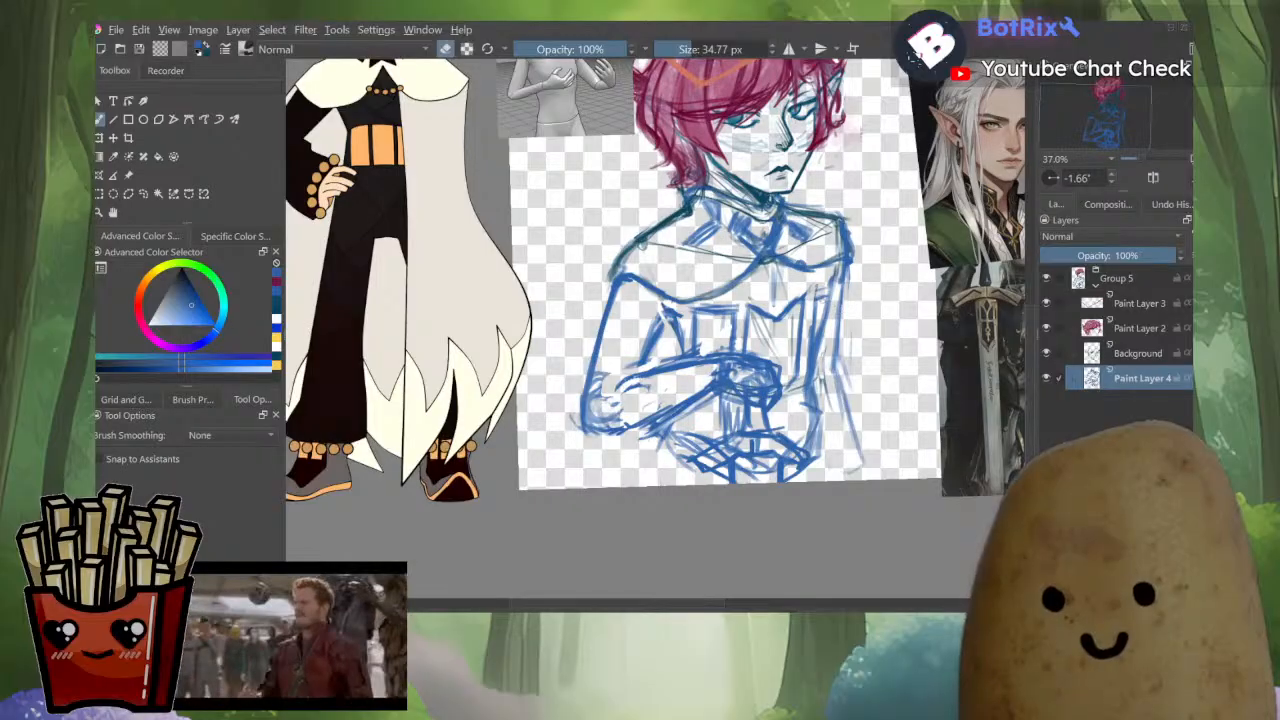
pyautogui.press('e')
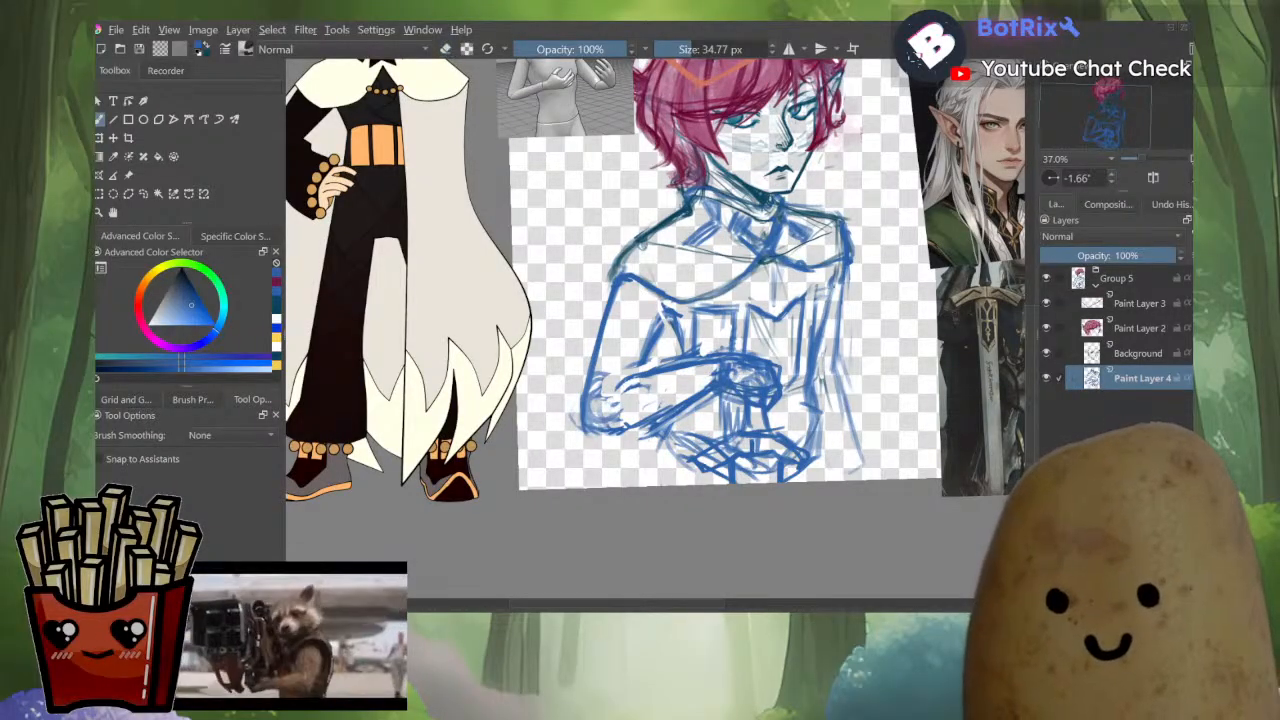
pyautogui.moveTo(828, 289)
pyautogui.mouseDown()
pyautogui.moveTo(803, 412)
pyautogui.moveTo(818, 479)
pyautogui.mouseUp()
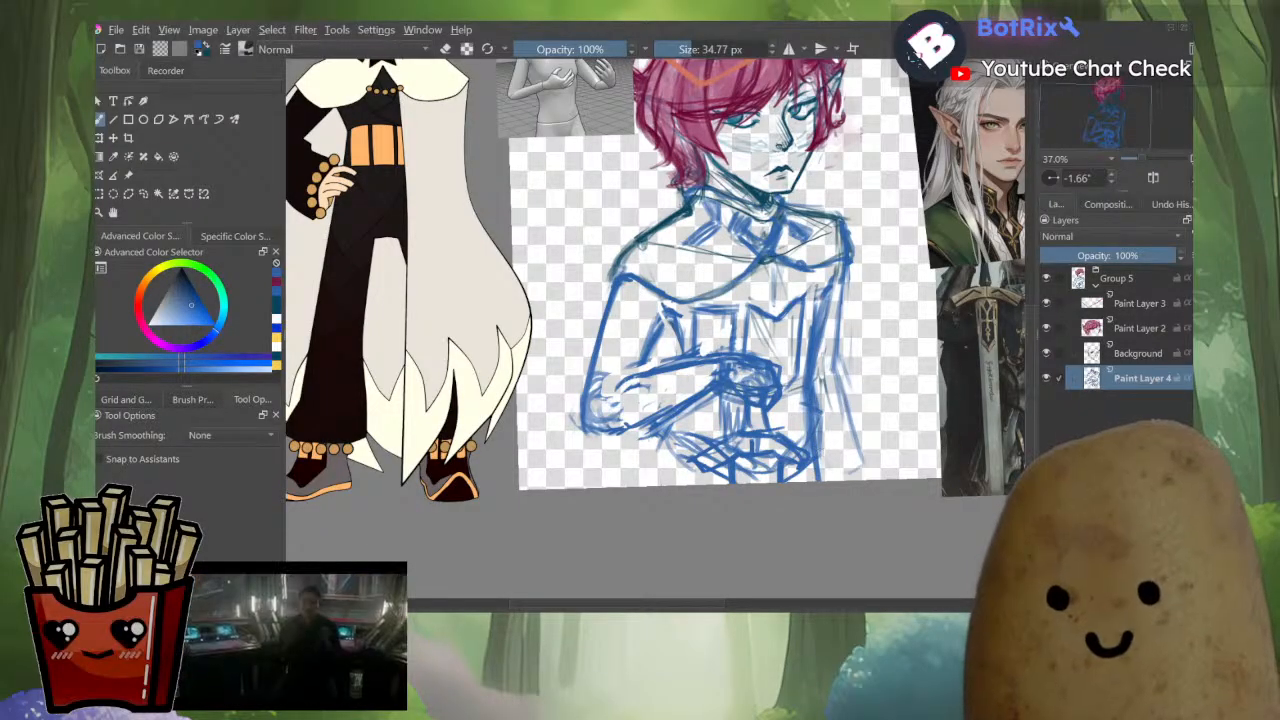
# Strengthen the cloak's outer right edge down to the canvas bottom and clean it up with the eraser at 46.27 px.
pyautogui.scroll(-4, 865, 440)
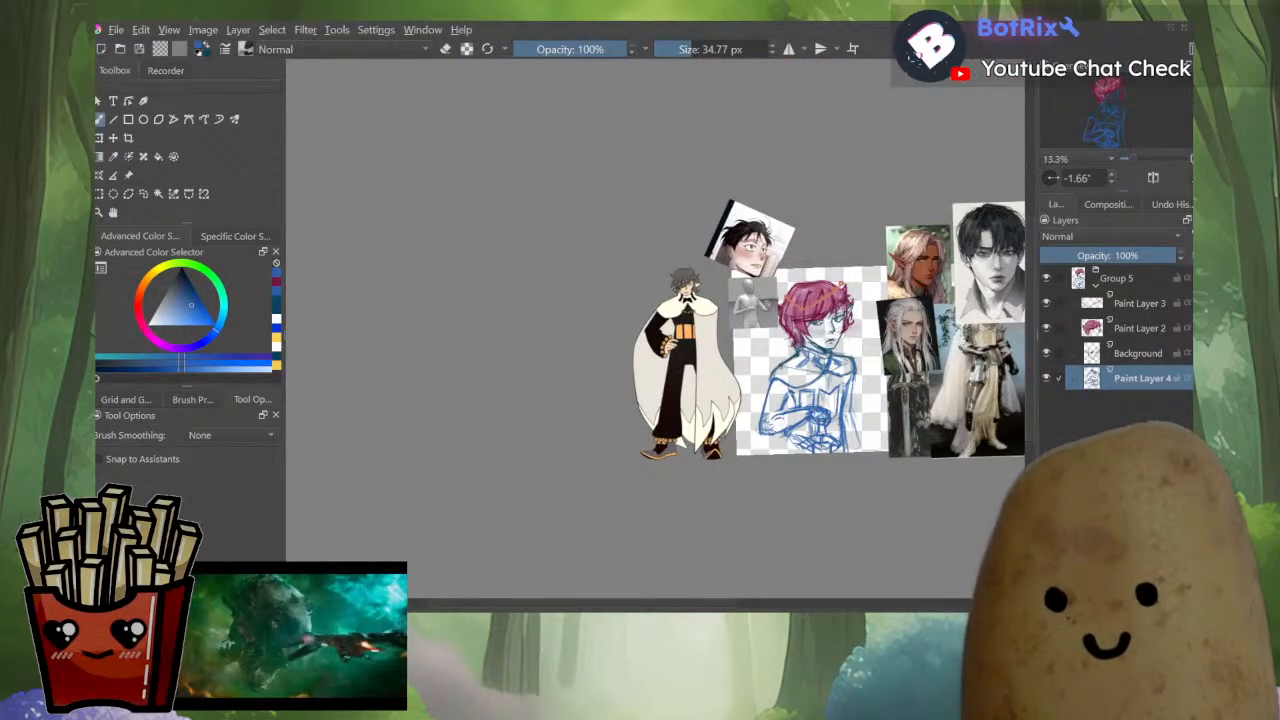
pyautogui.moveTo(865, 425); pyautogui.dragTo(815, 435)
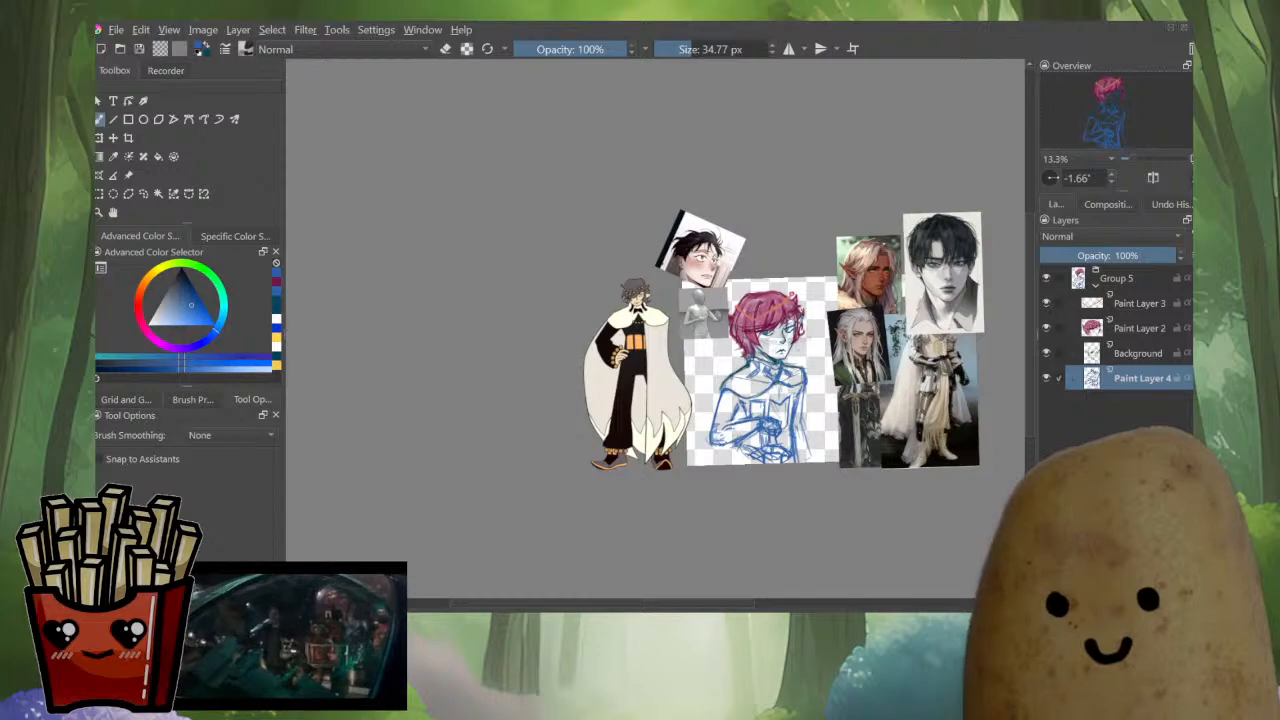
pyautogui.scroll(2, 916, 463)
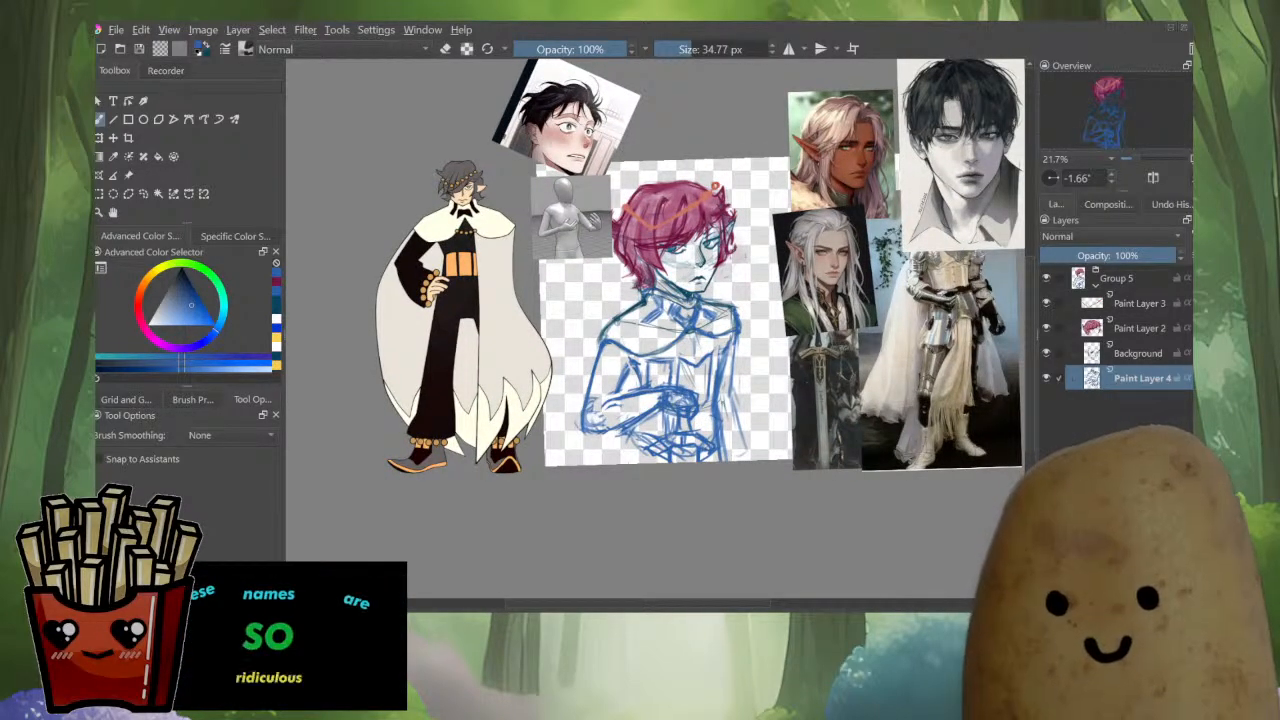
pyautogui.scroll(2, 526, 408)
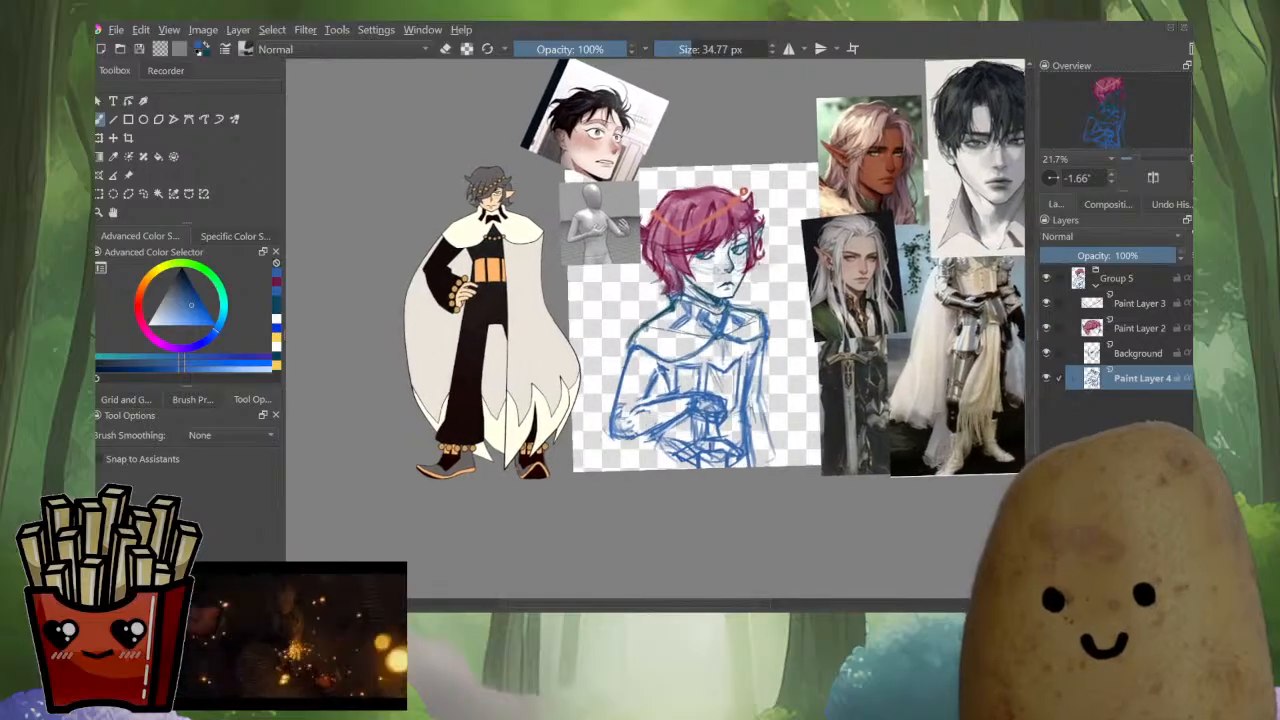
pyautogui.moveTo(640, 330); pyautogui.dragTo(666, 352)
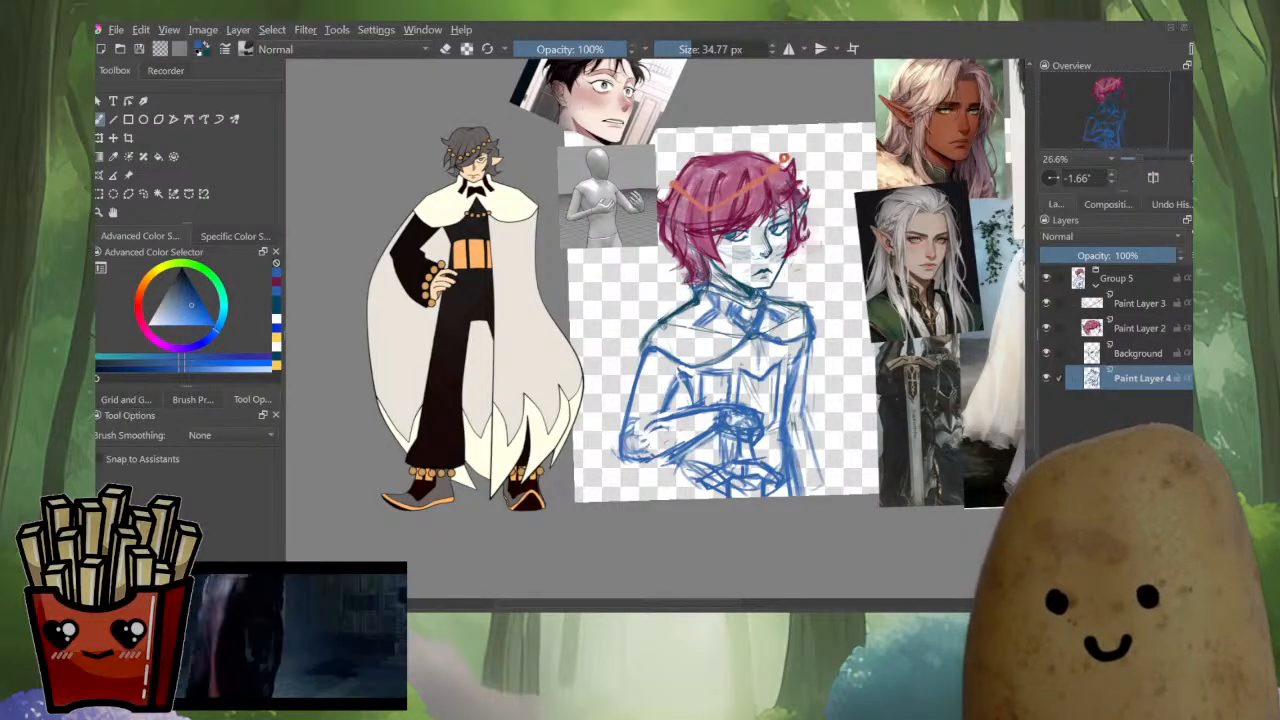
pyautogui.moveTo(720, 320); pyautogui.dragTo(731, 333)
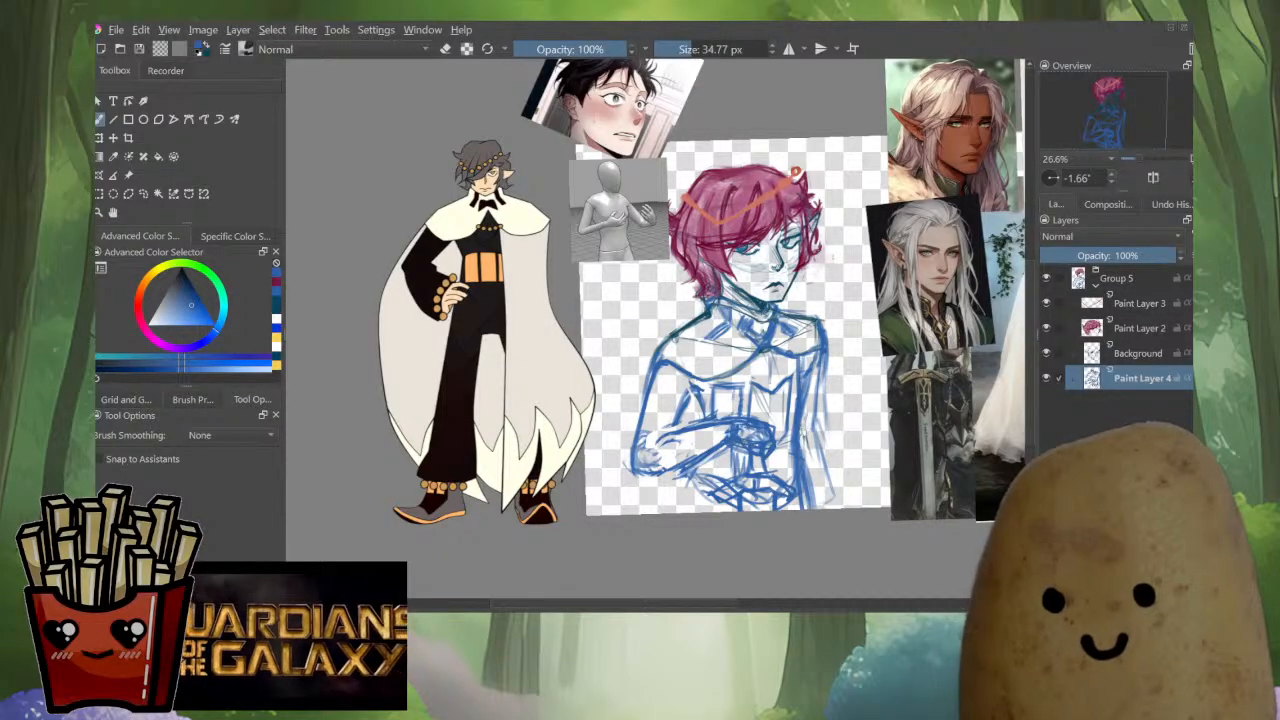
pyautogui.press('[')
pyautogui.press('[')
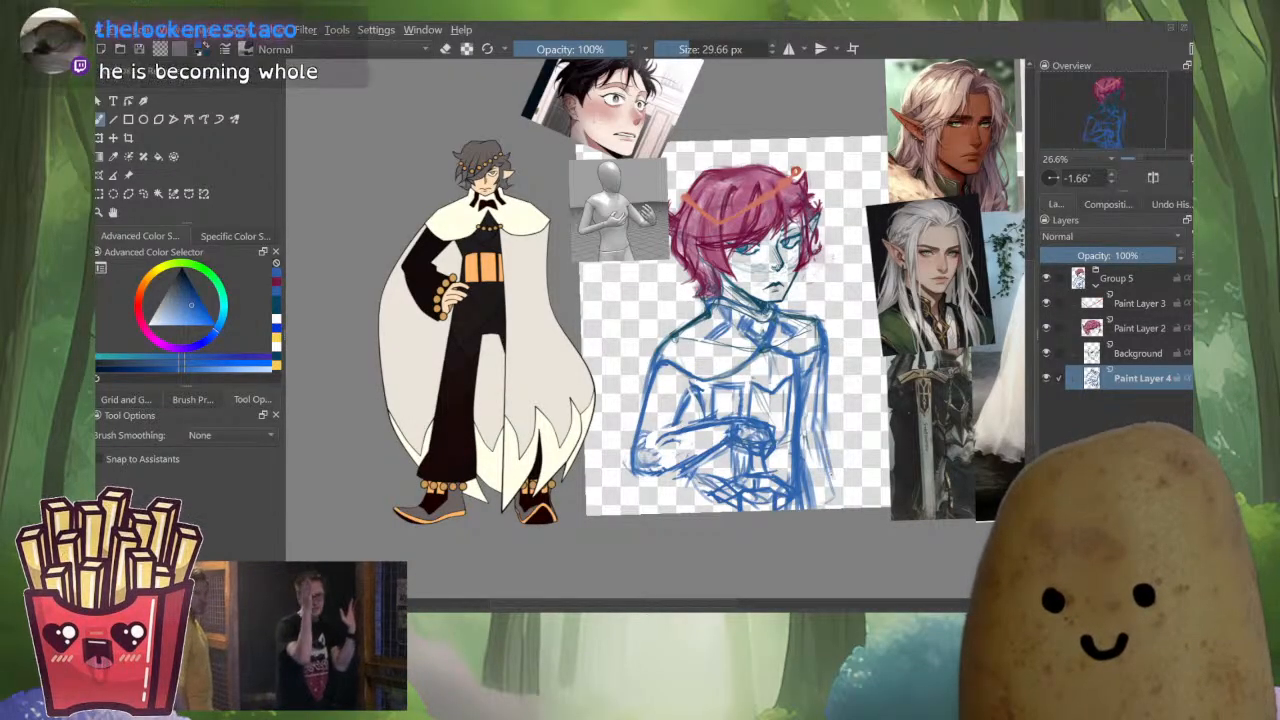
pyautogui.press(']')
pyautogui.press(']')
pyautogui.press(']')
pyautogui.press(']')
pyautogui.press(']')
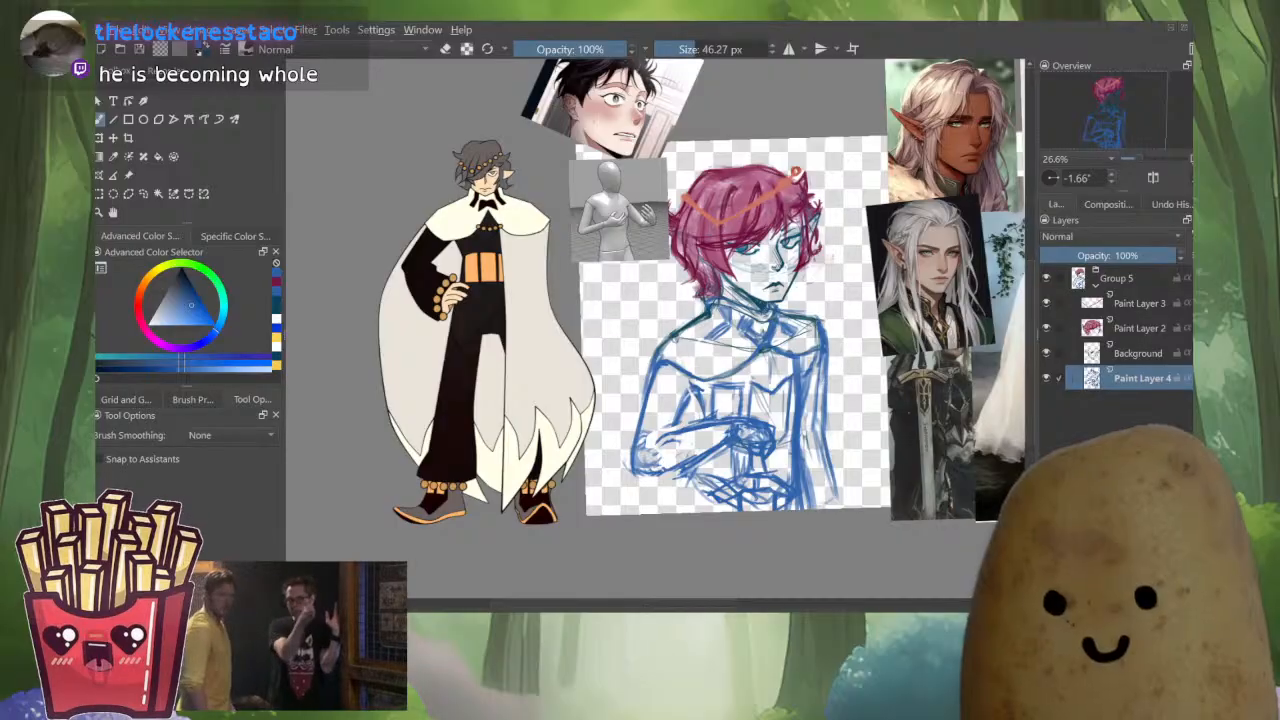
pyautogui.moveTo(829, 488); pyautogui.dragTo(834, 504)
pyautogui.press('e')
pyautogui.moveTo(827, 430); pyautogui.dragTo(837, 509)
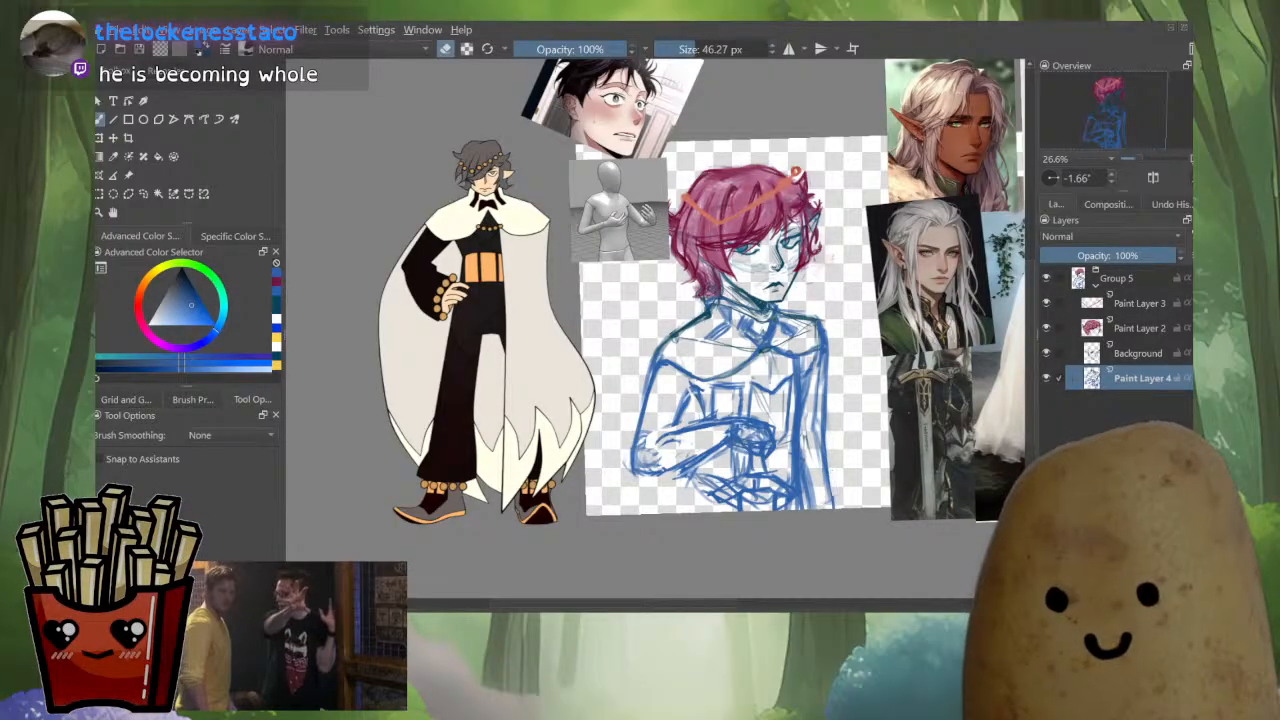
# Sketch the cloak's outer left edge from the shoulder past the elbow with the brush at 40.14 px.
pyautogui.scroll(-3, 845, 400)
pyautogui.scroll(5, 787, 423)
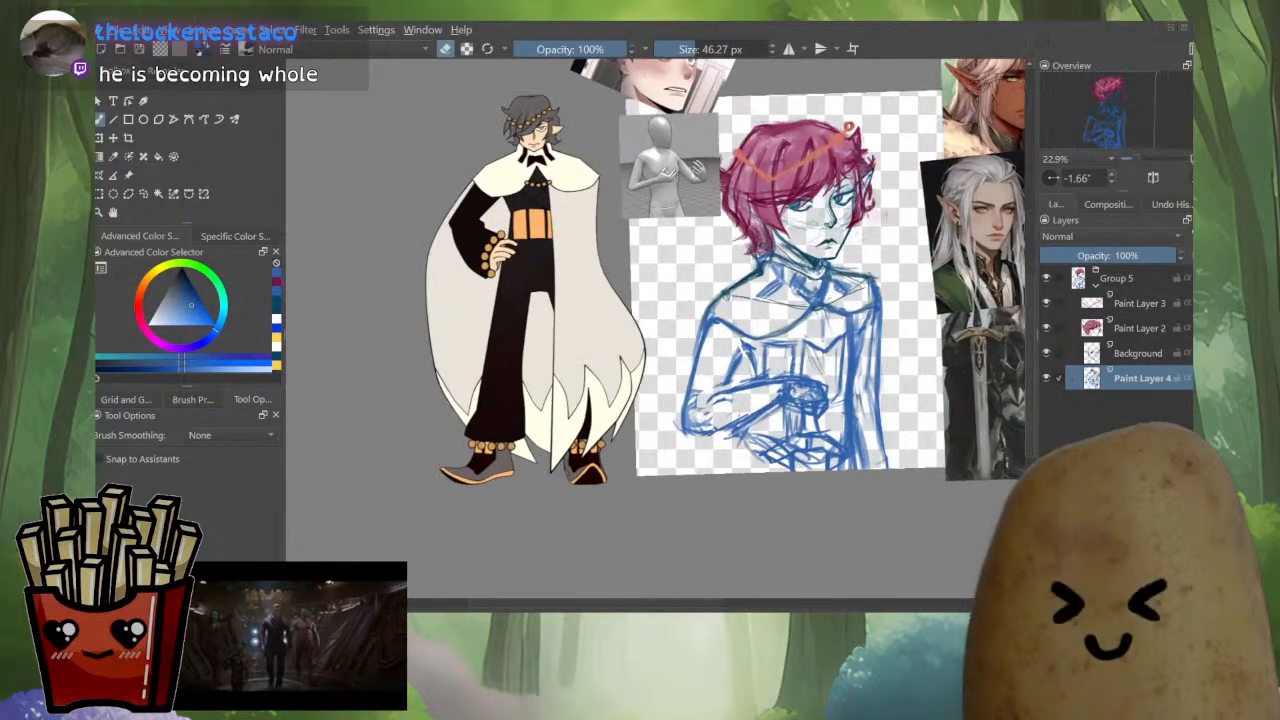
pyautogui.press('e')
pyautogui.moveTo(700, 324); pyautogui.dragTo(680, 438)
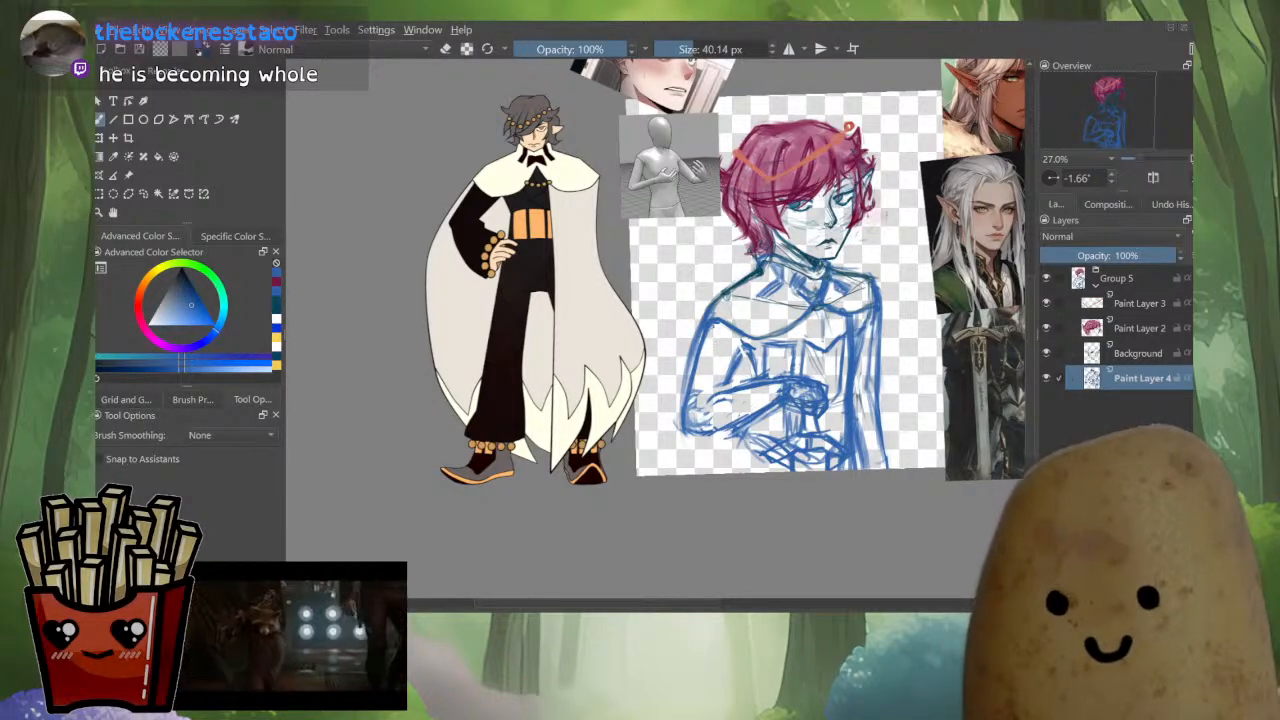
pyautogui.moveTo(702, 333); pyautogui.dragTo(696, 349)
pyautogui.moveTo(689, 434); pyautogui.dragTo(687, 450)
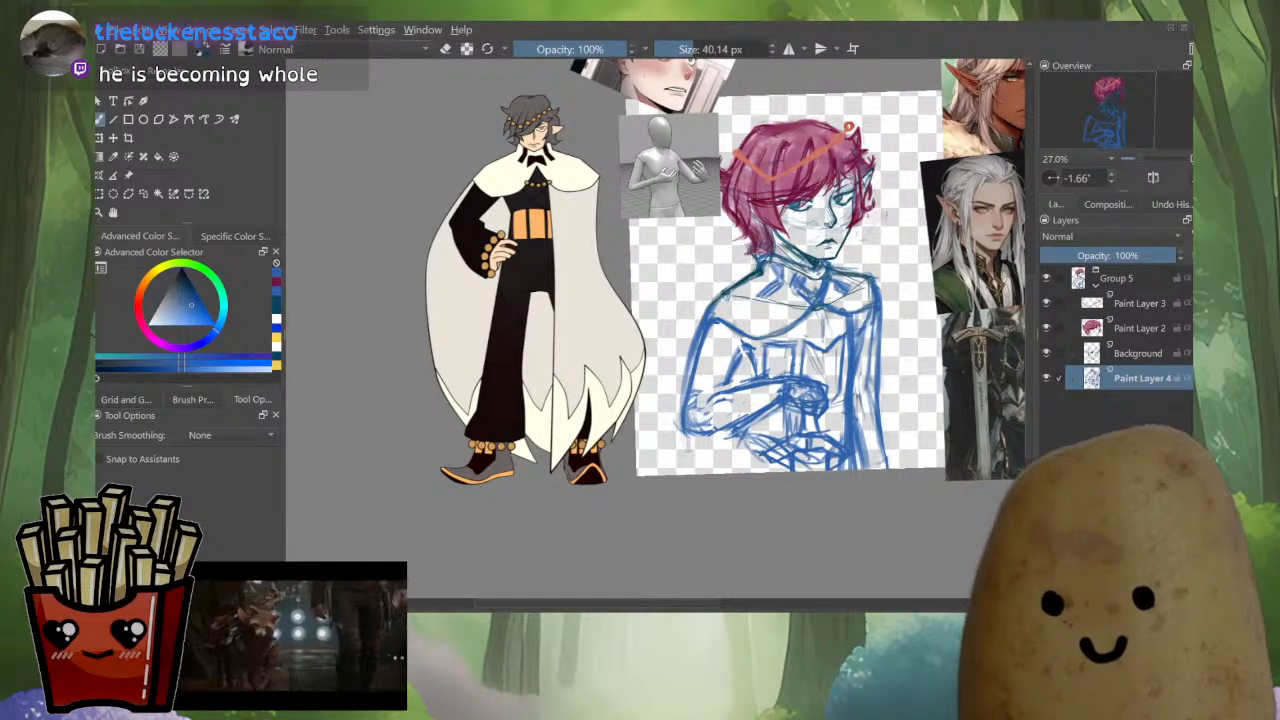
pyautogui.moveTo(686, 370); pyautogui.dragTo(690, 473)
pyautogui.hotkey('ctrl', 'z')
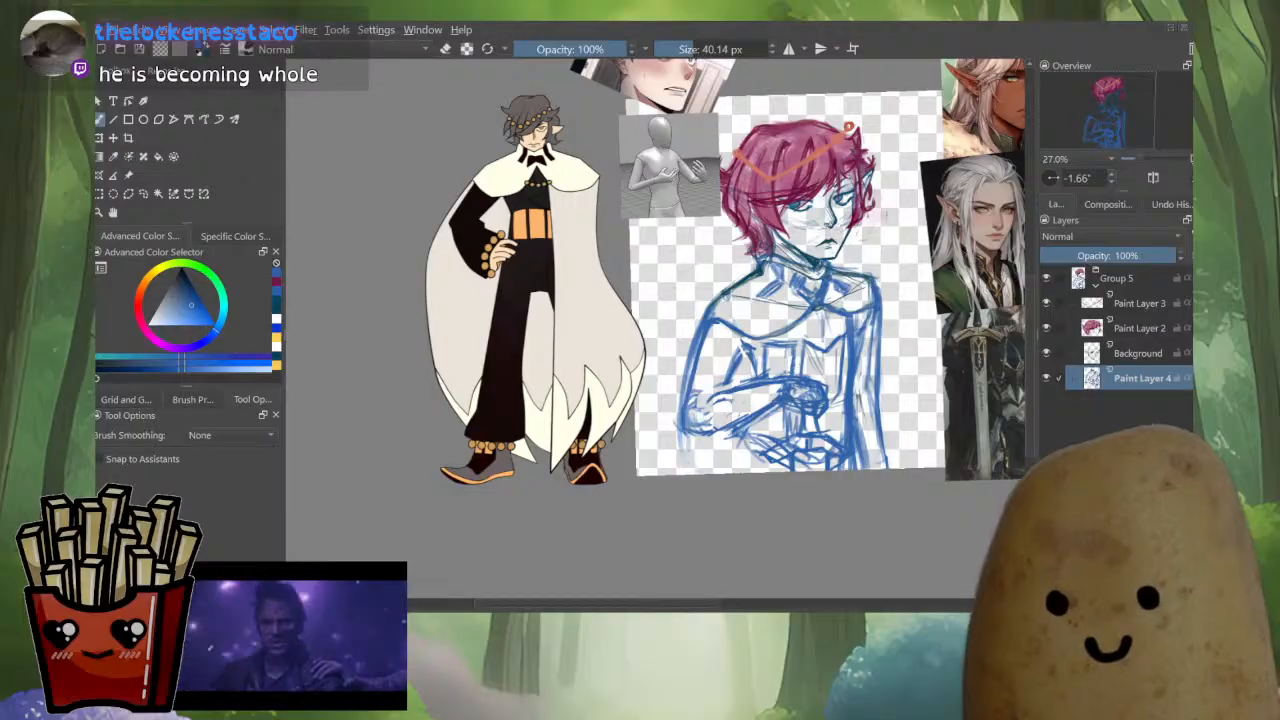
pyautogui.moveTo(693, 357); pyautogui.dragTo(681, 454)
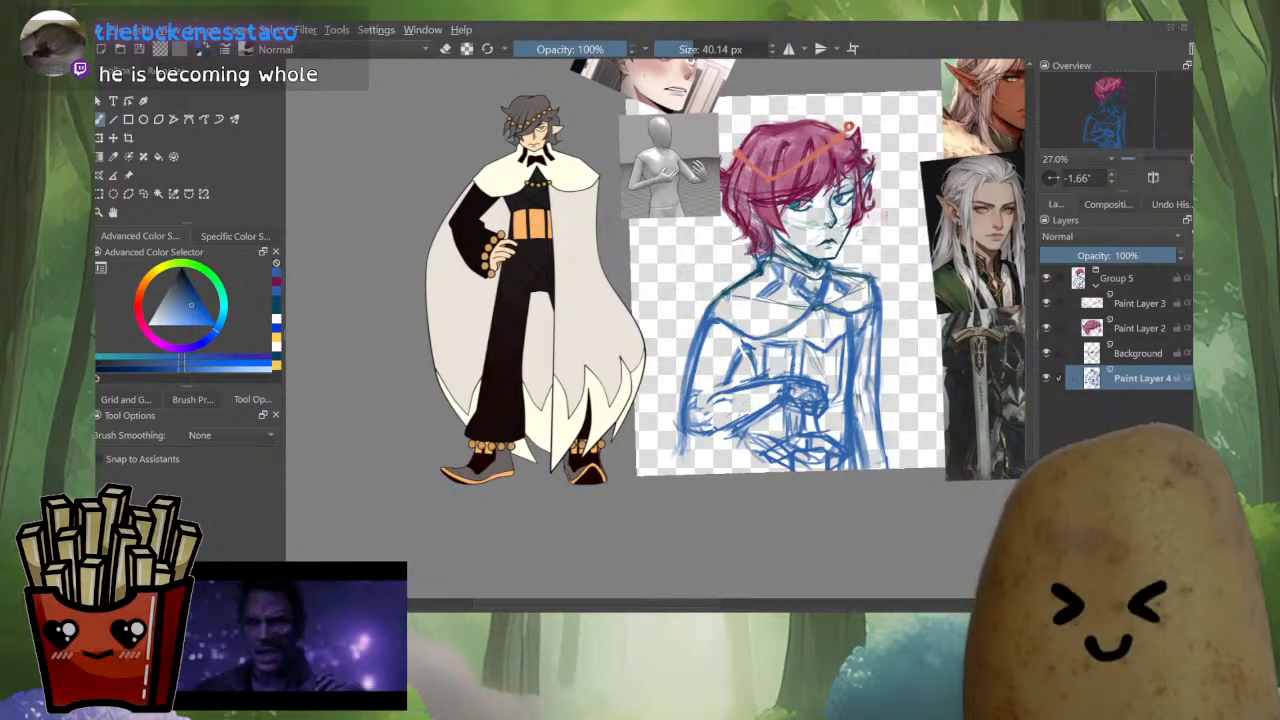
pyautogui.hotkey('ctrl', 'z')
# Extend the cloak's outer left edge to the canvas bottom and reinforce the lower end of its right edge.
pyautogui.moveTo(688, 362); pyautogui.dragTo(680, 471)
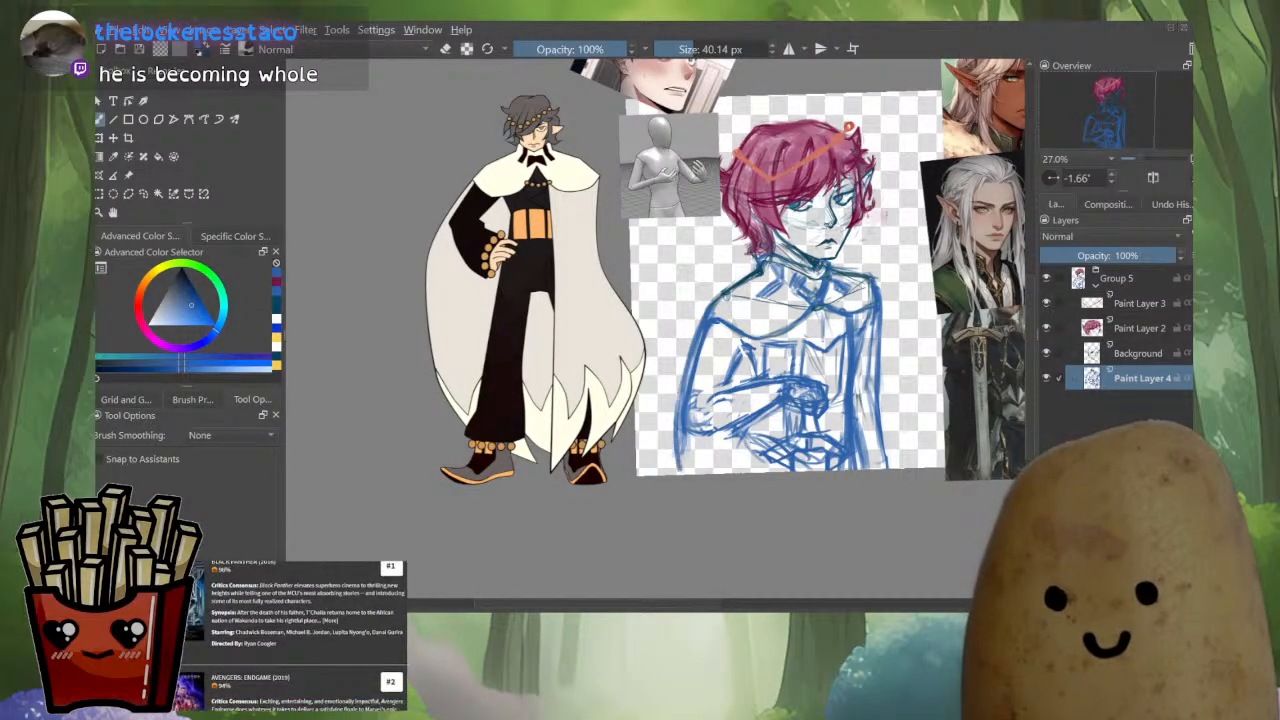
pyautogui.moveTo(681, 416); pyautogui.dragTo(674, 476)
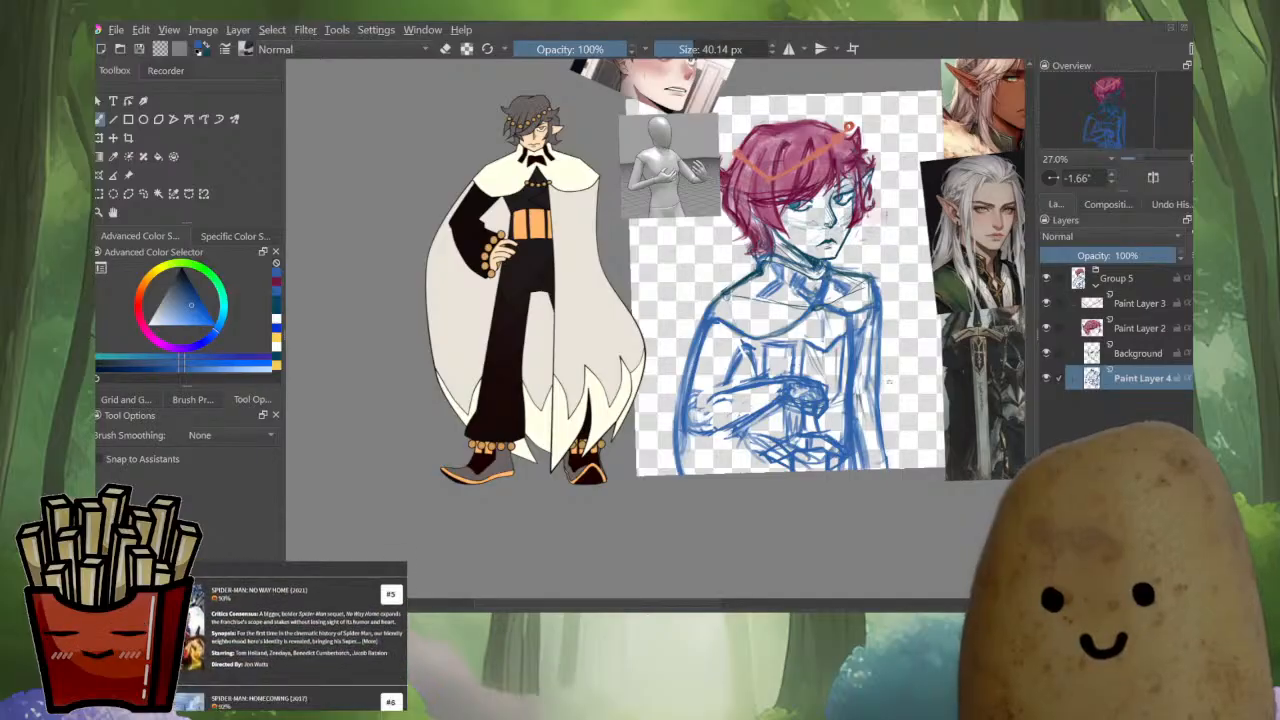
pyautogui.moveTo(890, 413); pyautogui.dragTo(888, 468)
pyautogui.scroll(-2, 820, 470)
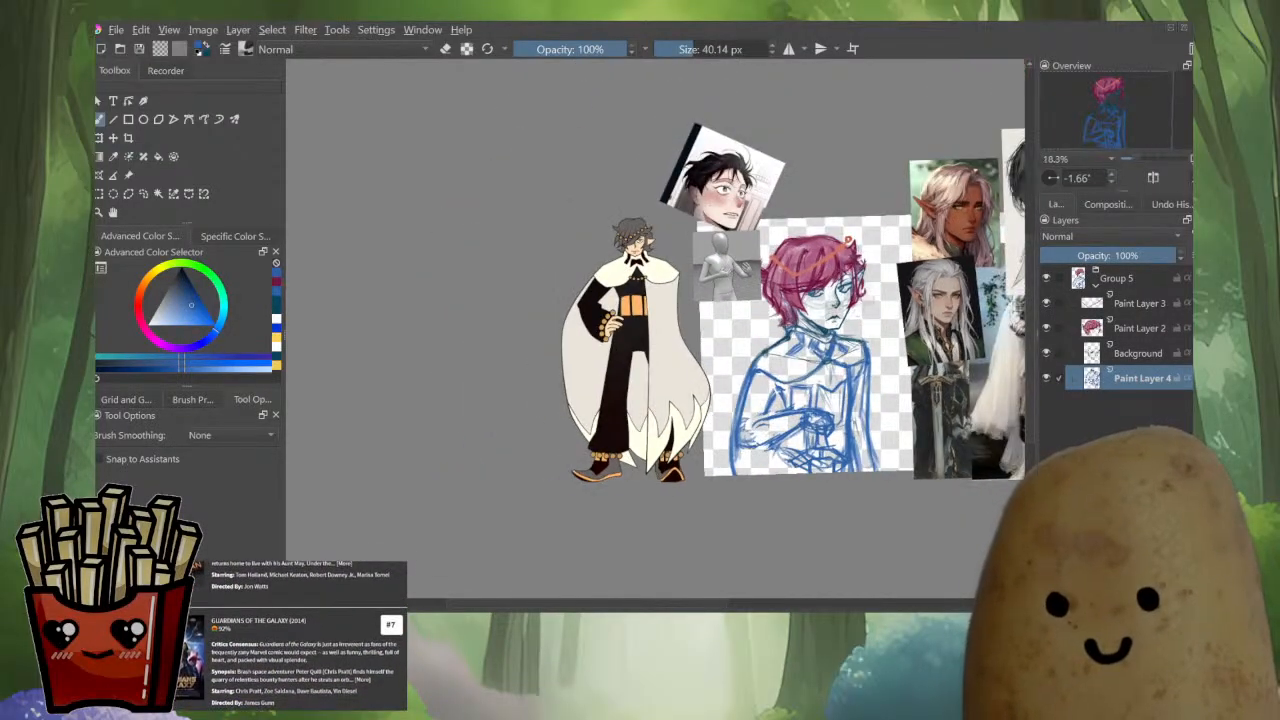
# Refine the sketch lines at both ends of the sword's crossguard below the hands.
pyautogui.scroll(5, 820, 470)
pyautogui.moveTo(803, 377)
pyautogui.mouseDown()
pyautogui.moveTo(782, 418)
pyautogui.moveTo(814, 439)
pyautogui.moveTo(805, 425)
pyautogui.moveTo(772, 437)
pyautogui.moveTo(745, 457)
pyautogui.moveTo(794, 430)
pyautogui.moveTo(808, 441)
pyautogui.moveTo(740, 468)
pyautogui.mouseUp()
pyautogui.press('e')
pyautogui.press('e')
pyautogui.moveTo(726, 449); pyautogui.dragTo(745, 468)
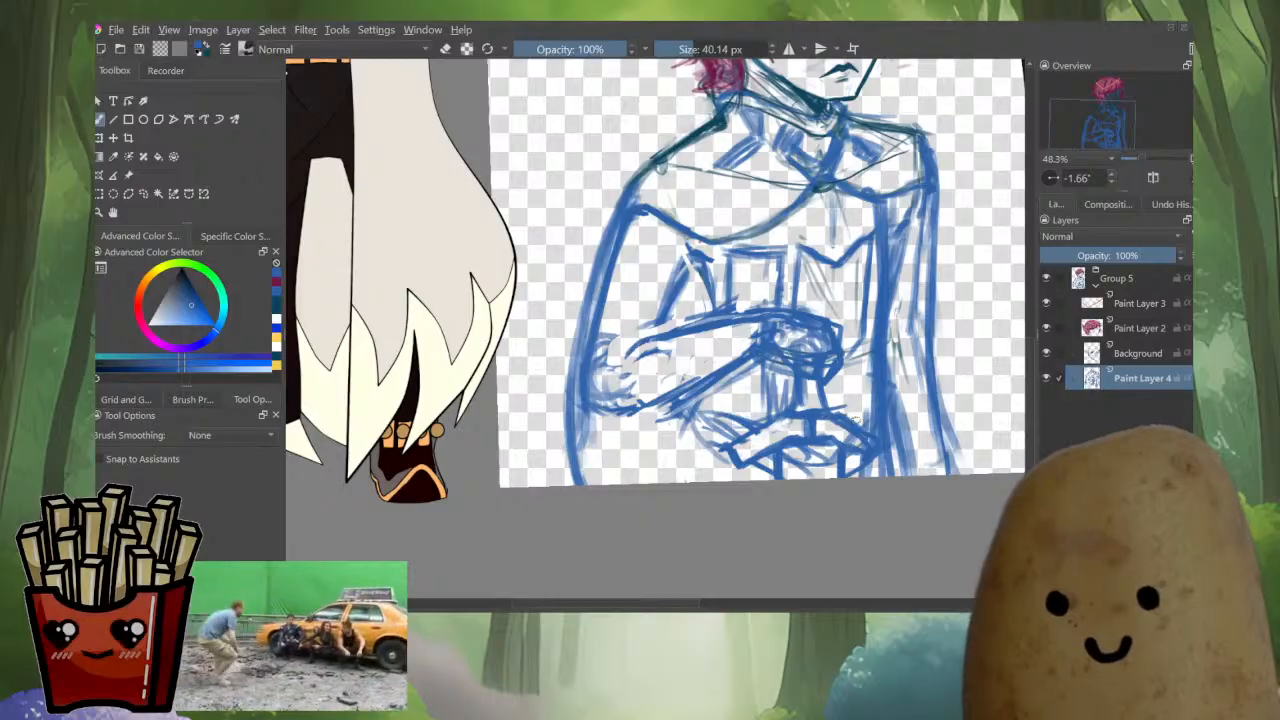
pyautogui.moveTo(836, 413)
pyautogui.mouseDown()
pyautogui.moveTo(868, 431)
pyautogui.moveTo(840, 440)
pyautogui.moveTo(868, 460)
pyautogui.mouseUp()
pyautogui.press('e')
pyautogui.press('e')
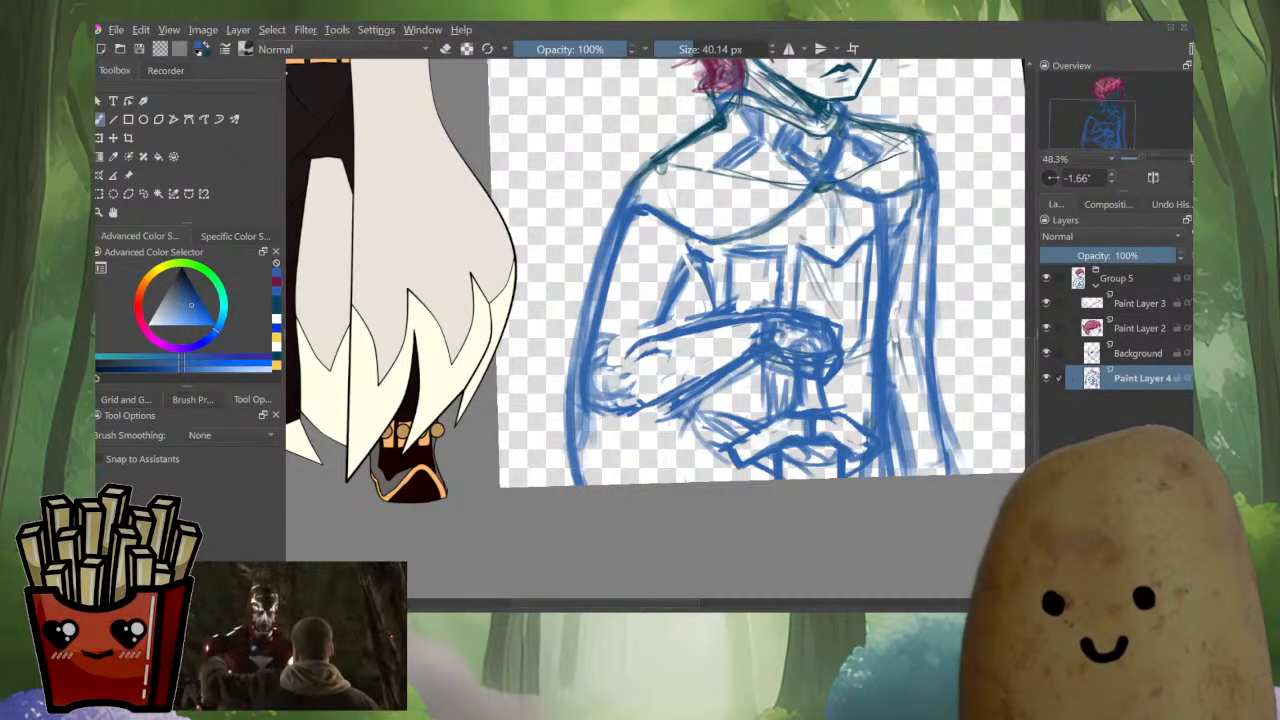
pyautogui.scroll(-3, 871, 290)
pyautogui.moveTo(871, 290); pyautogui.dragTo(747, 400)
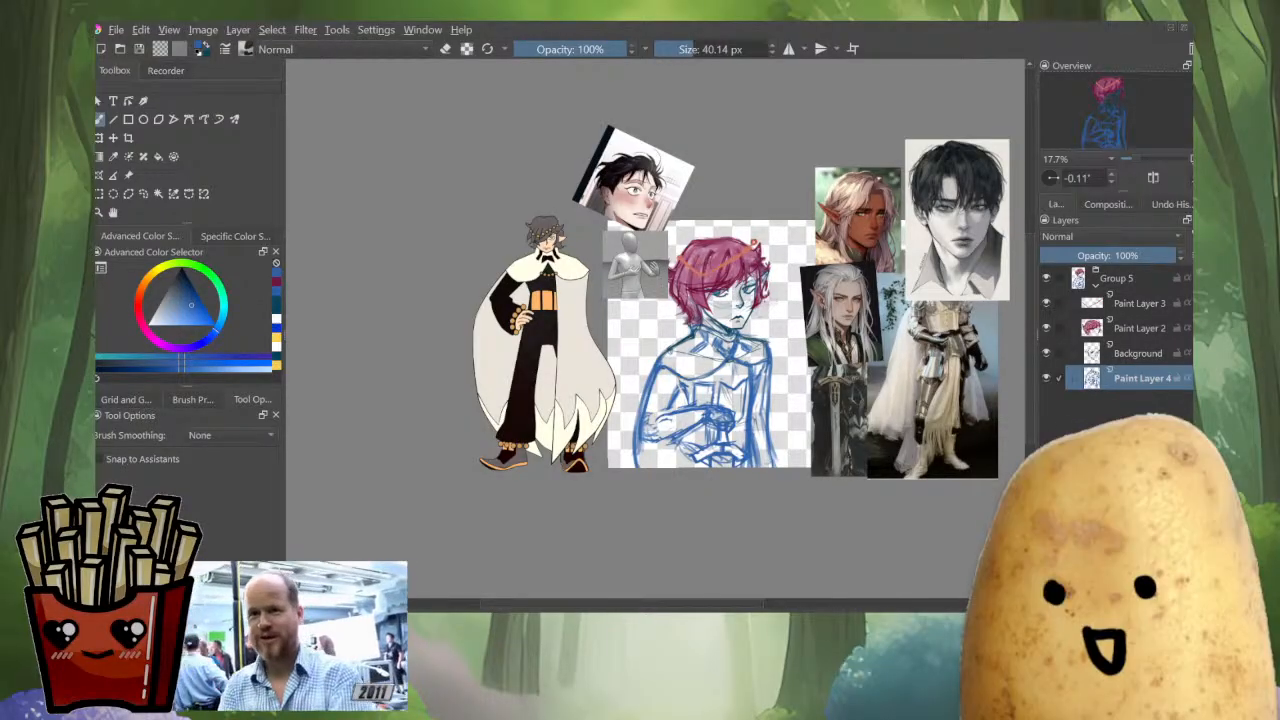
pyautogui.moveTo(792, 336); pyautogui.dragTo(690, 359)
pyautogui.scroll(2, 690, 359)
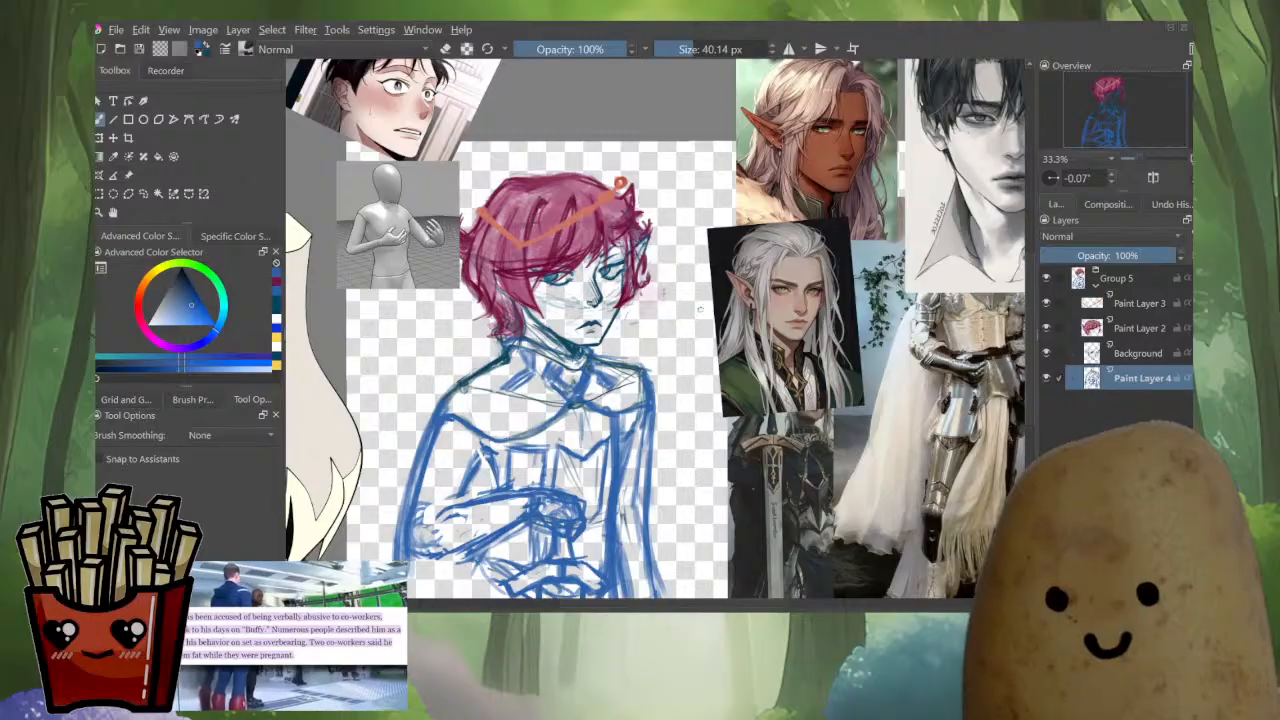
pyautogui.moveTo(711, 308); pyautogui.dragTo(588, 293)
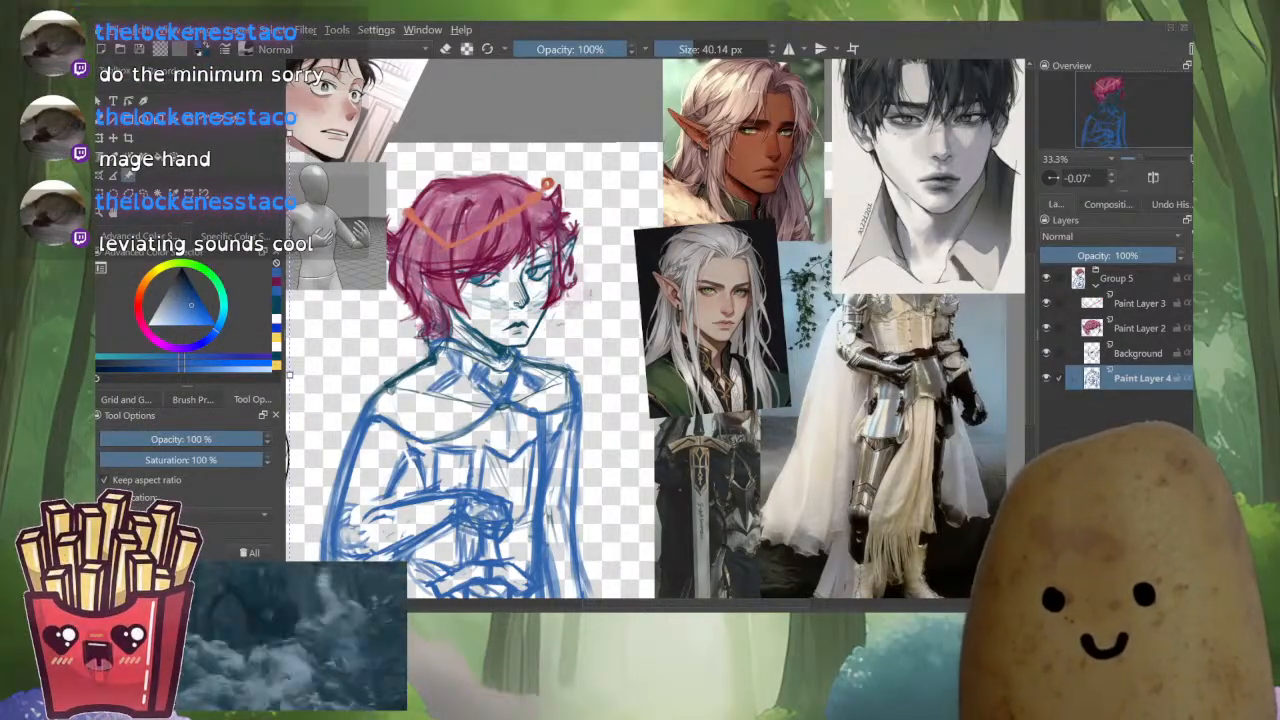
# Move the cluster of elf, portrait and armour reference images away from the character so the canvas area beside it is free.
pyautogui.scroll(-4, 657, 330)
pyautogui.moveTo(643, 140); pyautogui.dragTo(839, 360)
pyautogui.scroll(1, 839, 360)
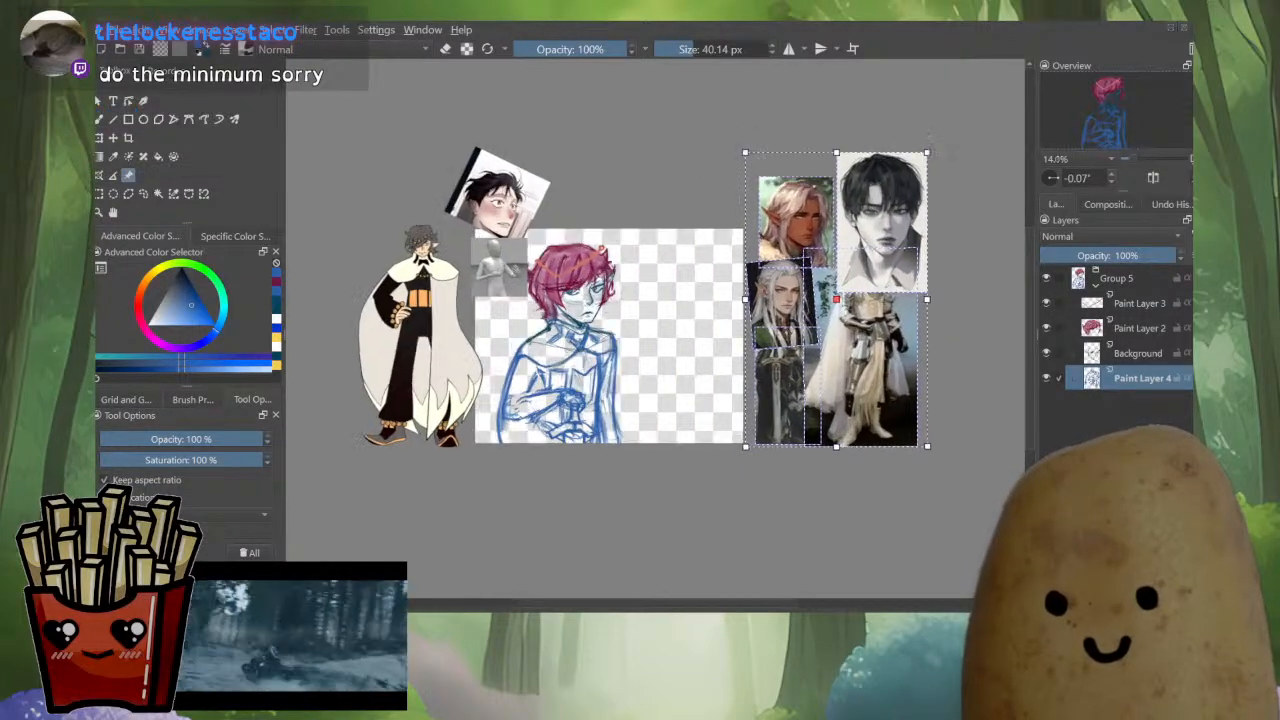
pyautogui.scroll(2, 767, 180)
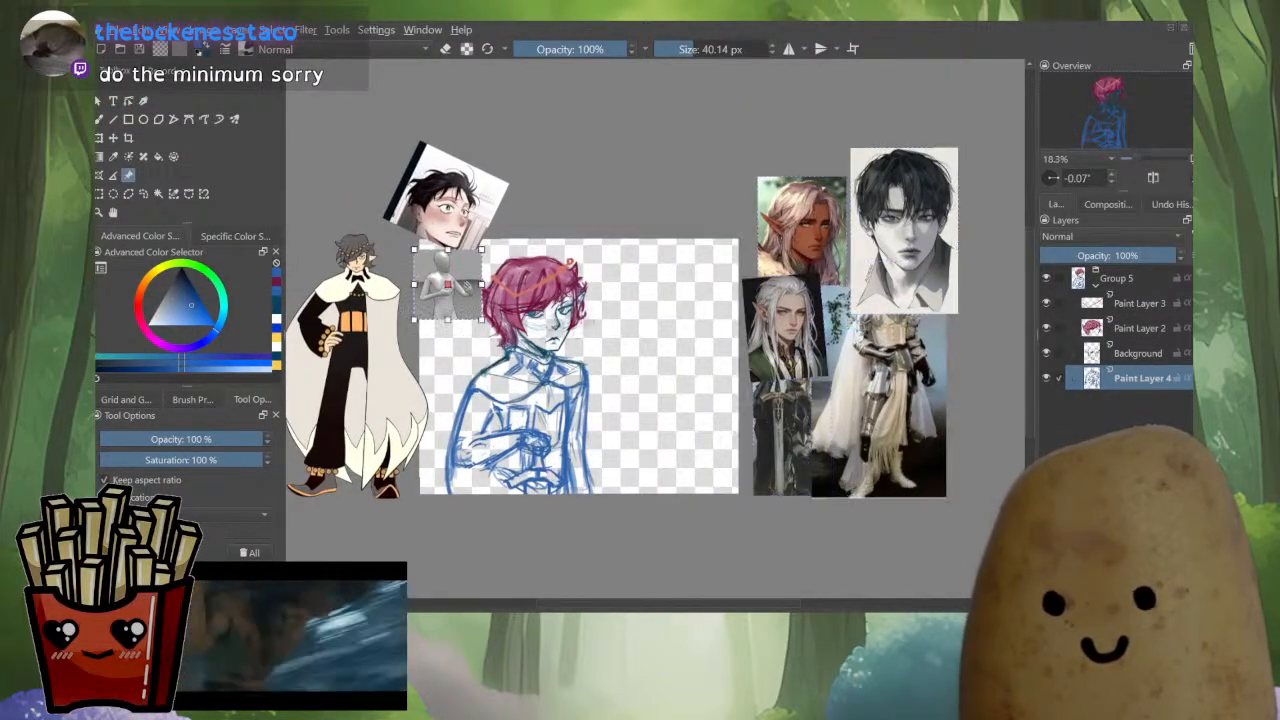
# Move the grey mannequin reference off the canvas, placing it beside the tilted portrait of the blushing black-haired man.
pyautogui.moveTo(447, 285); pyautogui.dragTo(342, 165)
pyautogui.moveTo(446, 200); pyautogui.dragTo(436, 152)
pyautogui.click(600, 170)
pyautogui.moveTo(600, 300); pyautogui.dragTo(619, 311)
pyautogui.scroll(2, 577, 427)
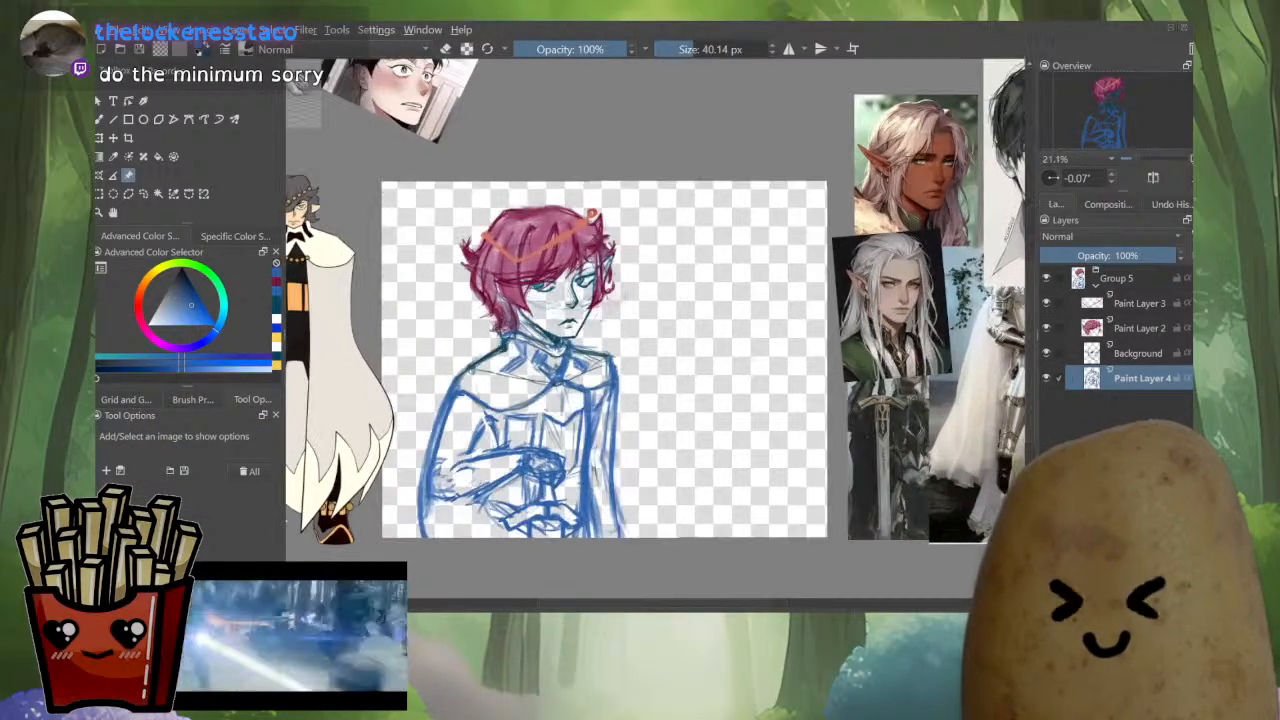
pyautogui.moveTo(600, 400)
pyautogui.mouseDown()
pyautogui.moveTo(622, 409)
pyautogui.moveTo(593, 403)
pyautogui.mouseUp()
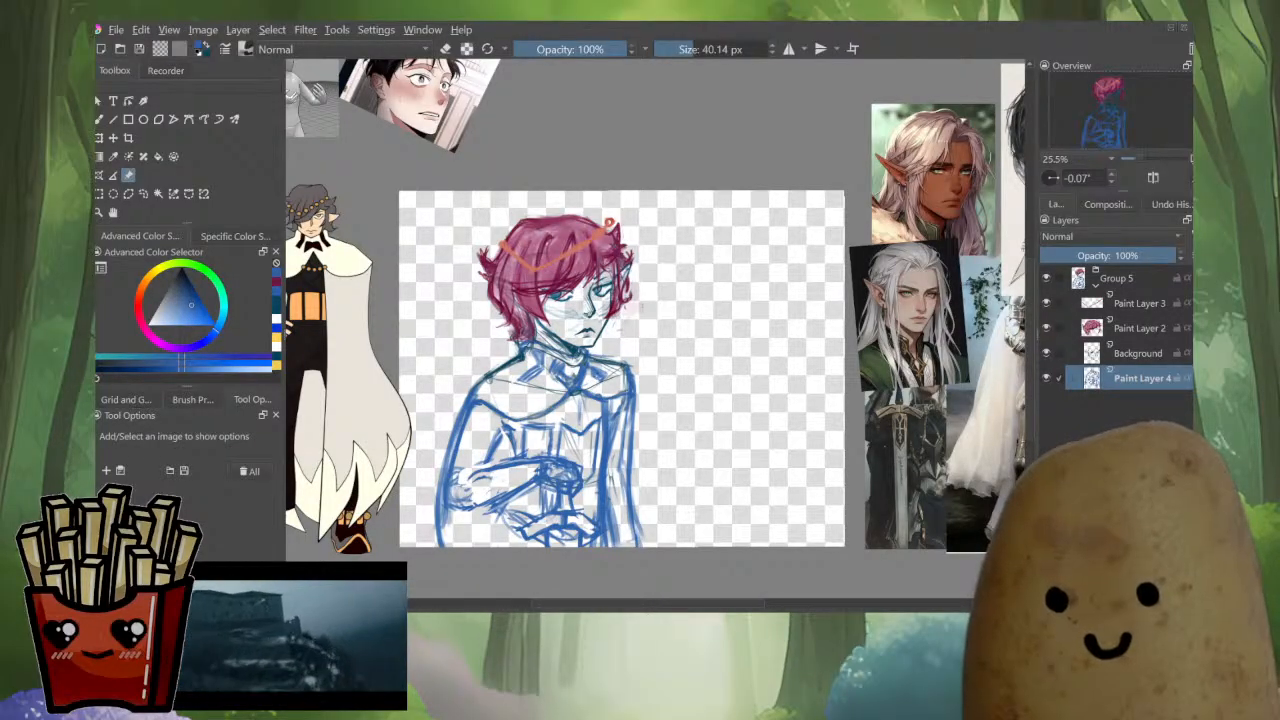
pyautogui.hotkey('ctrl', 'z')
pyautogui.hotkey('ctrl', 'shift', 'z')
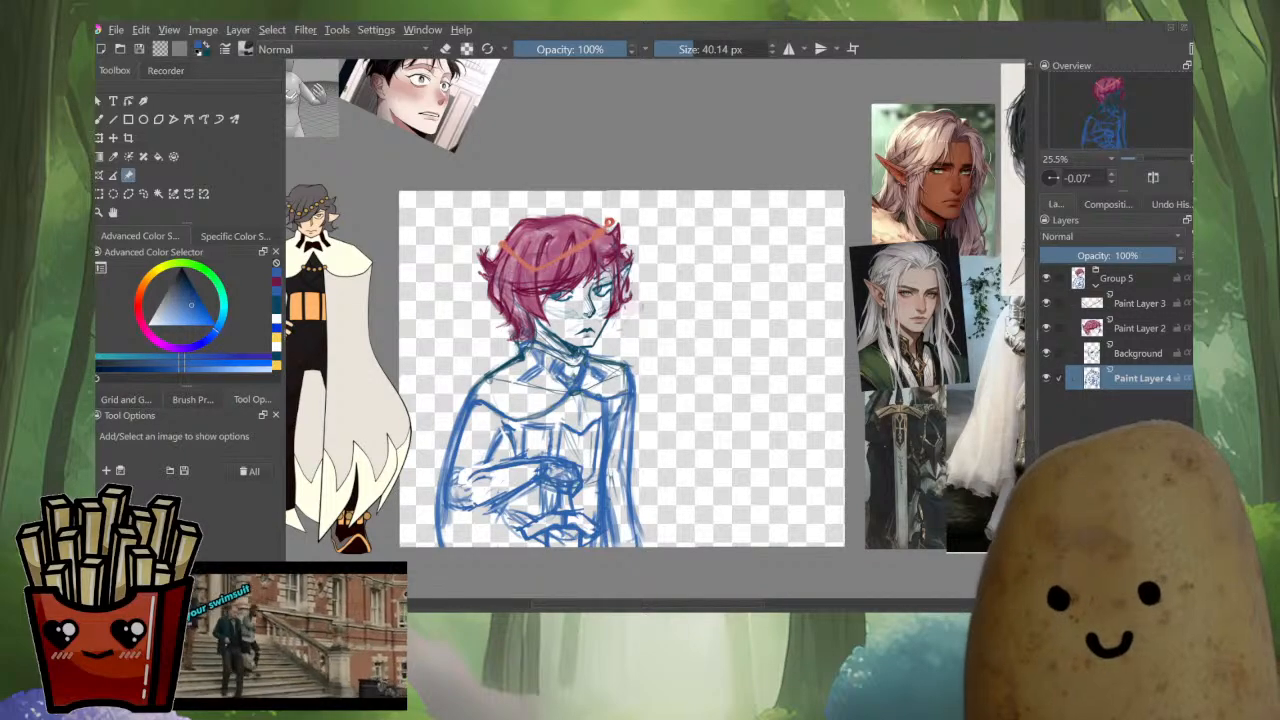
# Shift all the elf, portrait and armour references outward together so they clear the canvas edge.
pyautogui.moveTo(1016, 310); pyautogui.dragTo(884, 314)
pyautogui.scroll(-2, 441, 213)
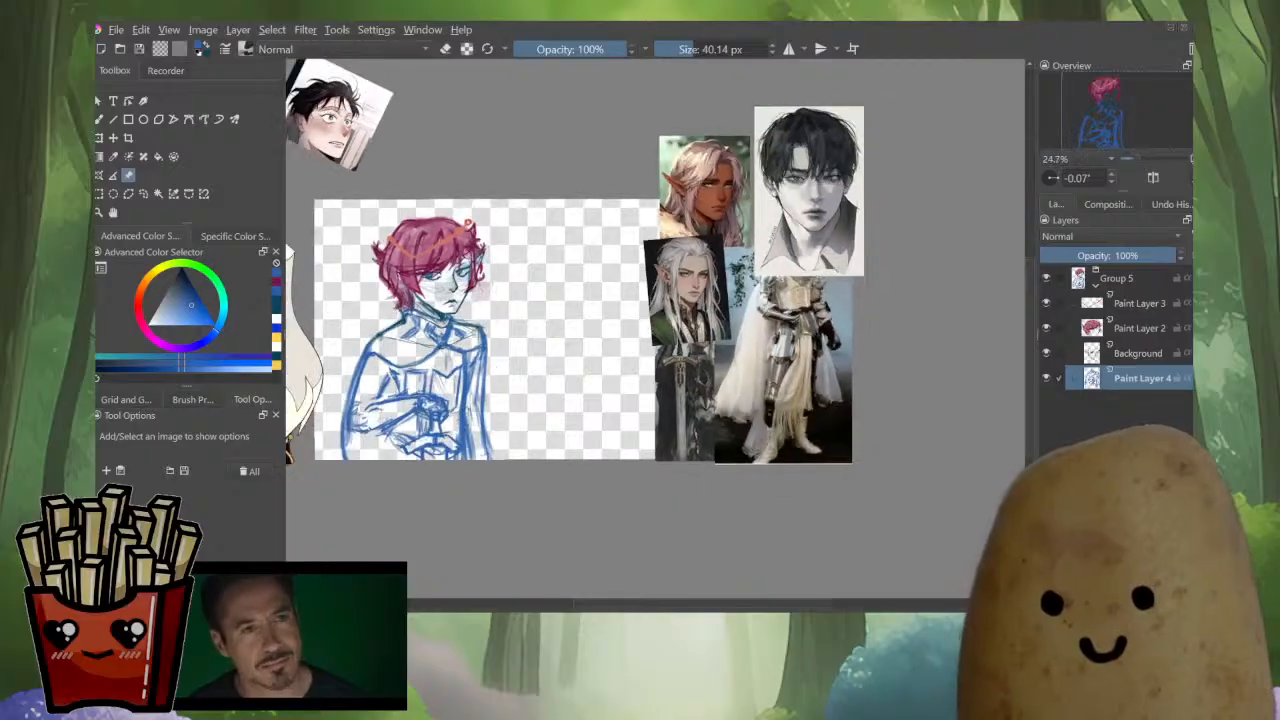
pyautogui.moveTo(592, 99); pyautogui.dragTo(912, 466)
pyautogui.moveTo(753, 290); pyautogui.dragTo(778, 290)
pyautogui.moveTo(468, 252); pyautogui.dragTo(477, 281)
pyautogui.scroll(2, 477, 281)
pyautogui.press('b')
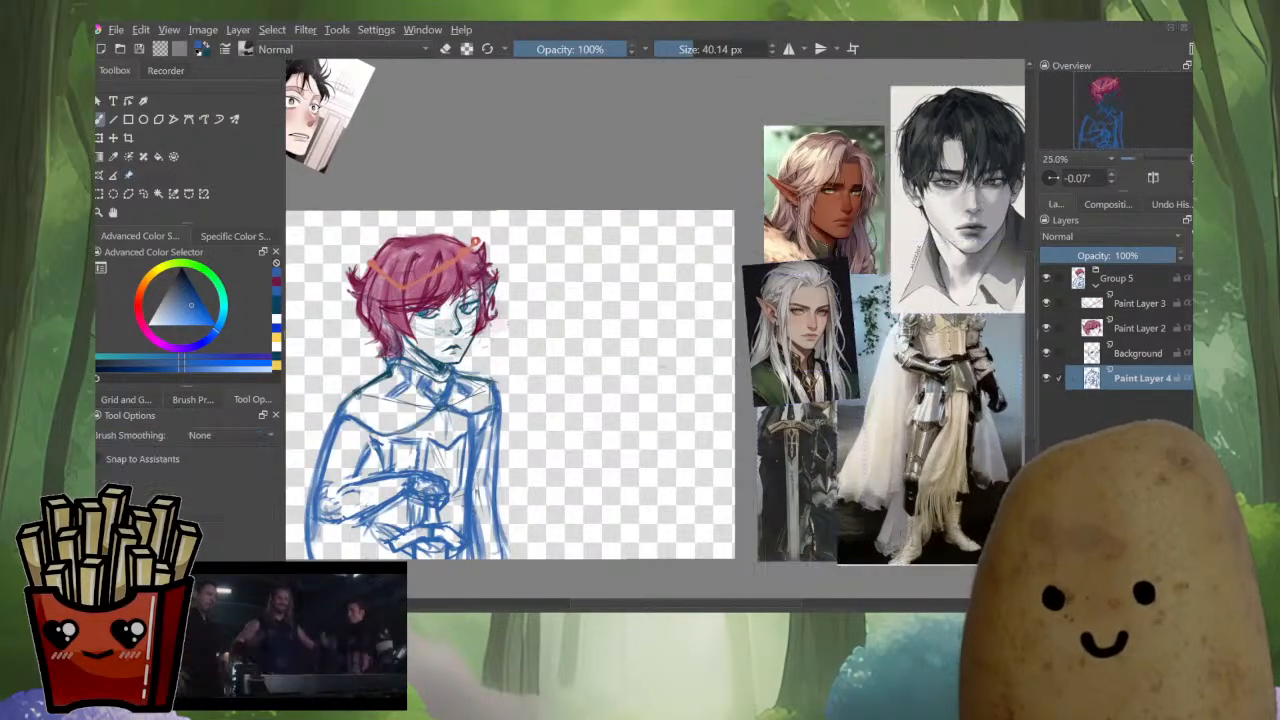
pyautogui.moveTo(520, 340); pyautogui.dragTo(653, 322)
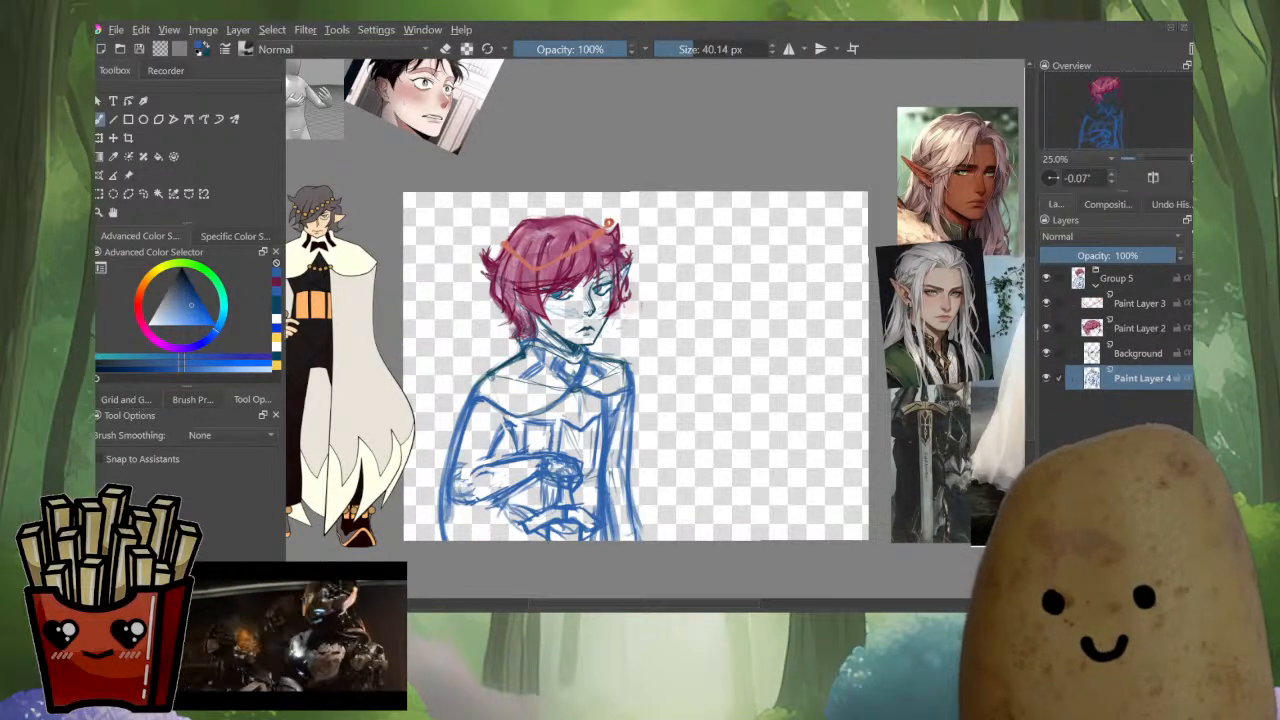
# Paste the chibi proportion sheet as a reference image, enlarge it, and place it over the references beside the canvas.
pyautogui.click(128, 175)
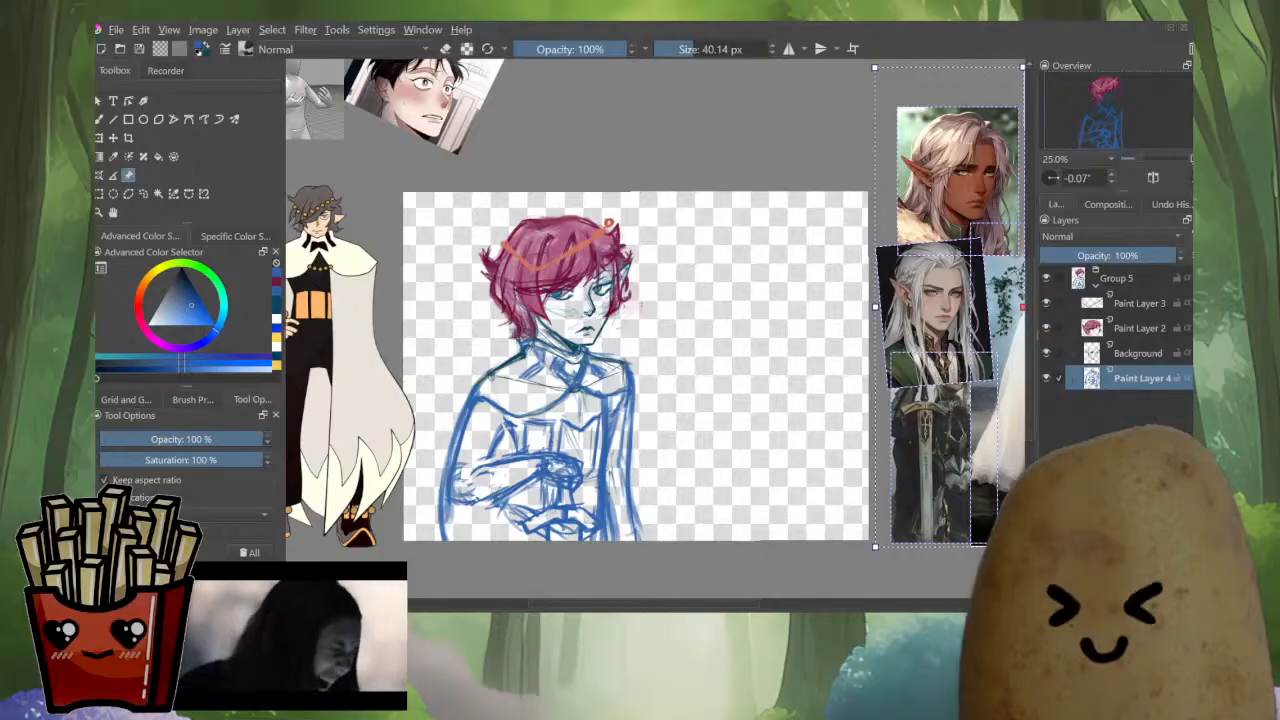
pyautogui.hotkey('ctrl', 'v')
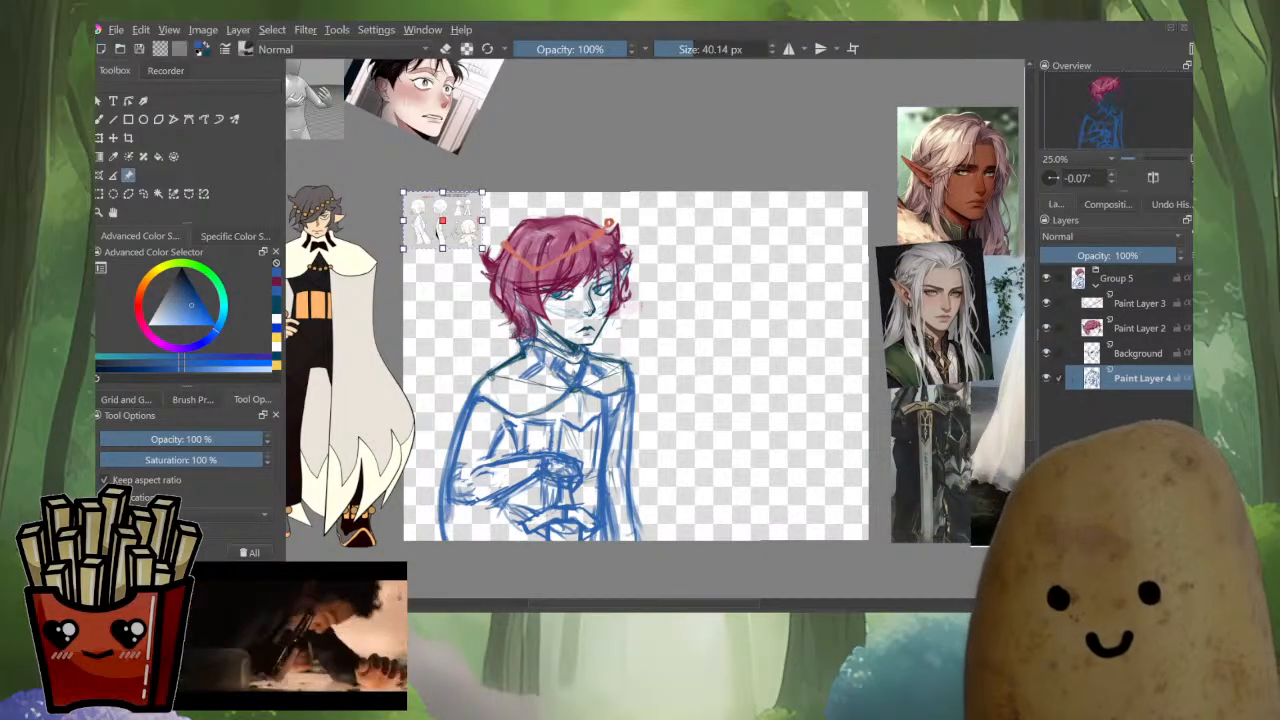
pyautogui.moveTo(482, 248); pyautogui.dragTo(678, 389)
pyautogui.moveTo(560, 305); pyautogui.dragTo(860, 415)
pyautogui.moveTo(860, 415); pyautogui.dragTo(731, 445)
pyautogui.moveTo(731, 445)
pyautogui.mouseDown()
pyautogui.moveTo(850, 413)
pyautogui.moveTo(894, 346)
pyautogui.moveTo(920, 374)
pyautogui.mouseUp()
pyautogui.press('b')
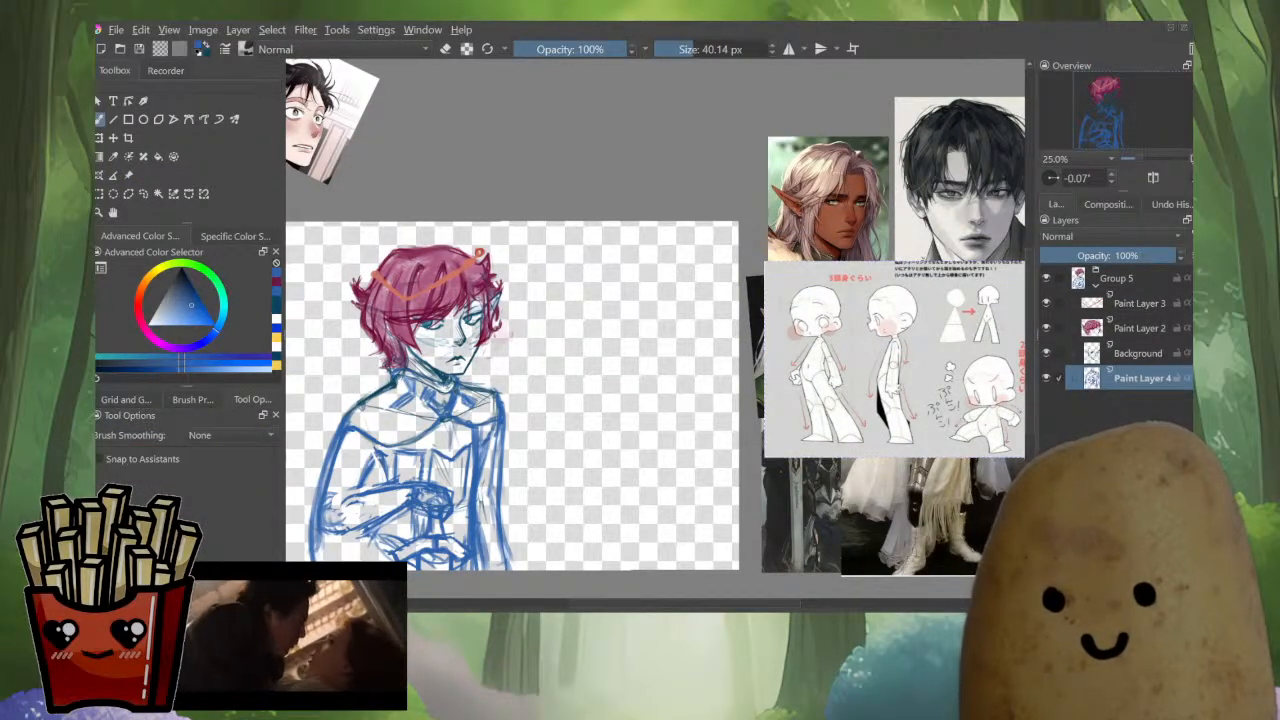
# Add a new paint layer above Group 5 and put it in its own group.
pyautogui.click(1118, 279)
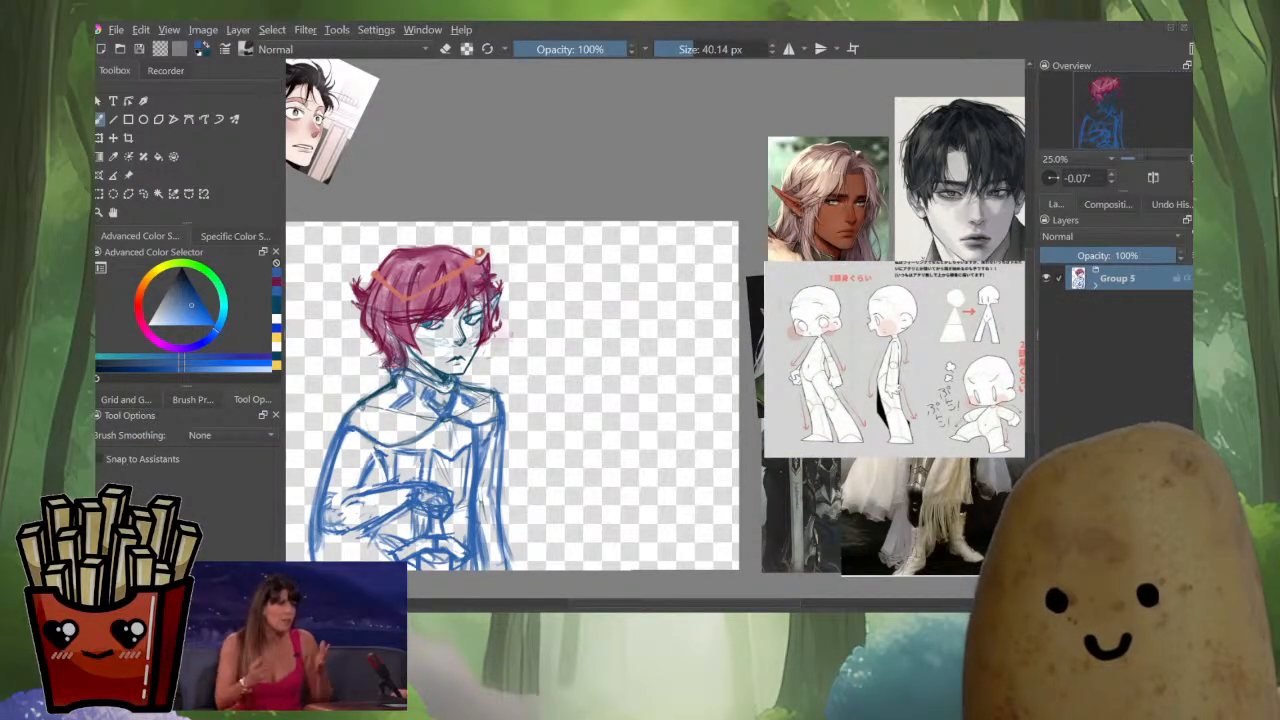
pyautogui.press('Insert')
pyautogui.hotkey('ctrl', 'g')
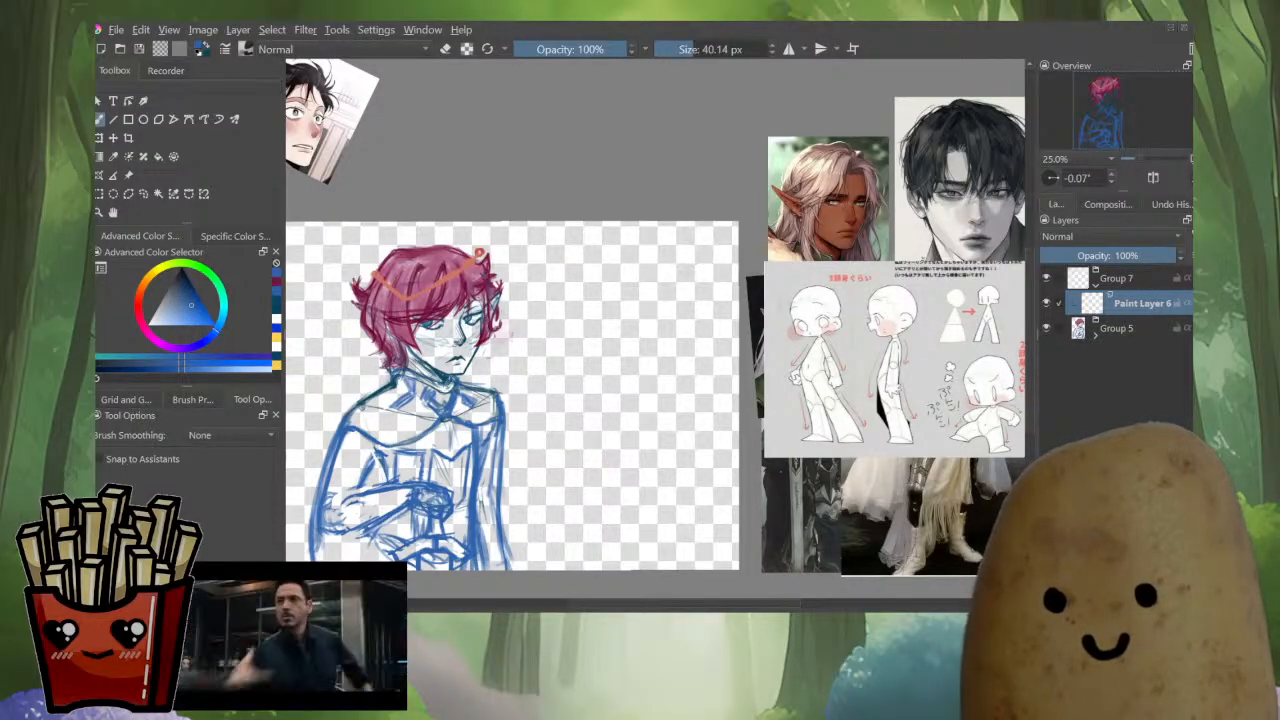
# Sketch a round chibi head in dark red on the empty half of the canvas with the brush at 40.14 px.
pyautogui.click(139, 308)
pyautogui.click(188, 297)
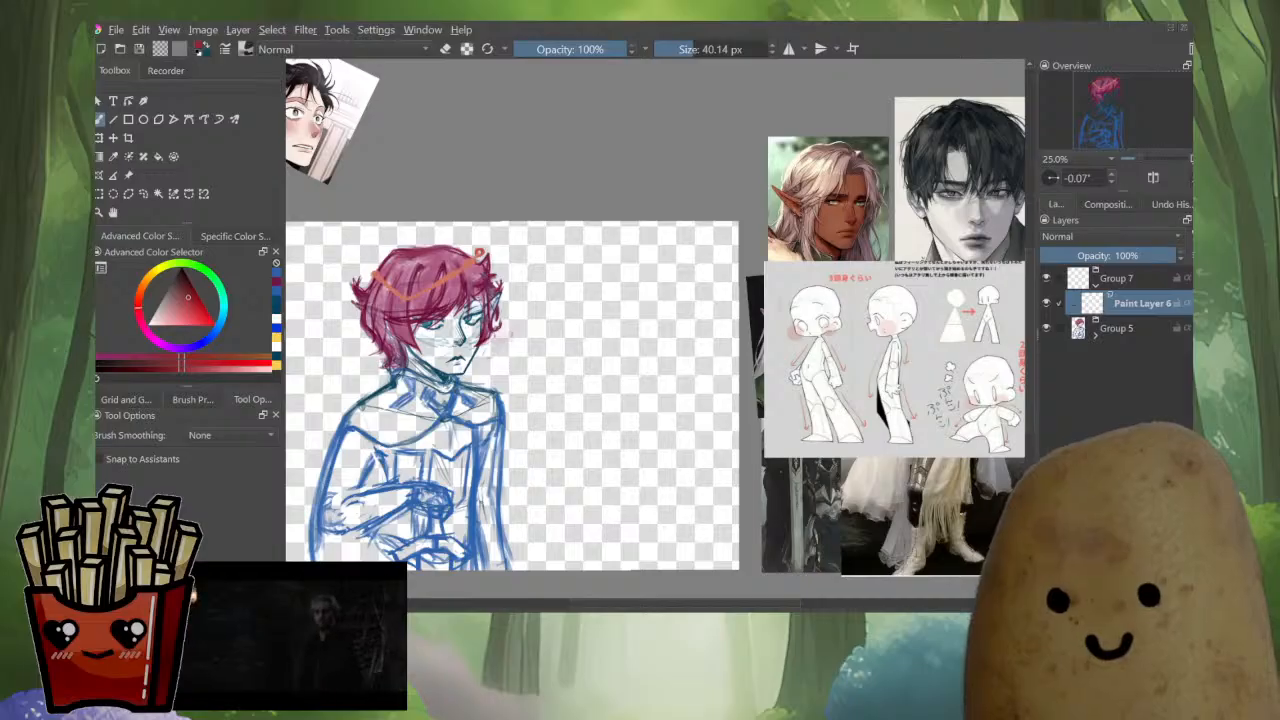
pyautogui.moveTo(520, 350)
pyautogui.mouseDown()
pyautogui.moveTo(638, 332)
pyautogui.moveTo(622, 347)
pyautogui.moveTo(531, 331)
pyautogui.mouseUp()
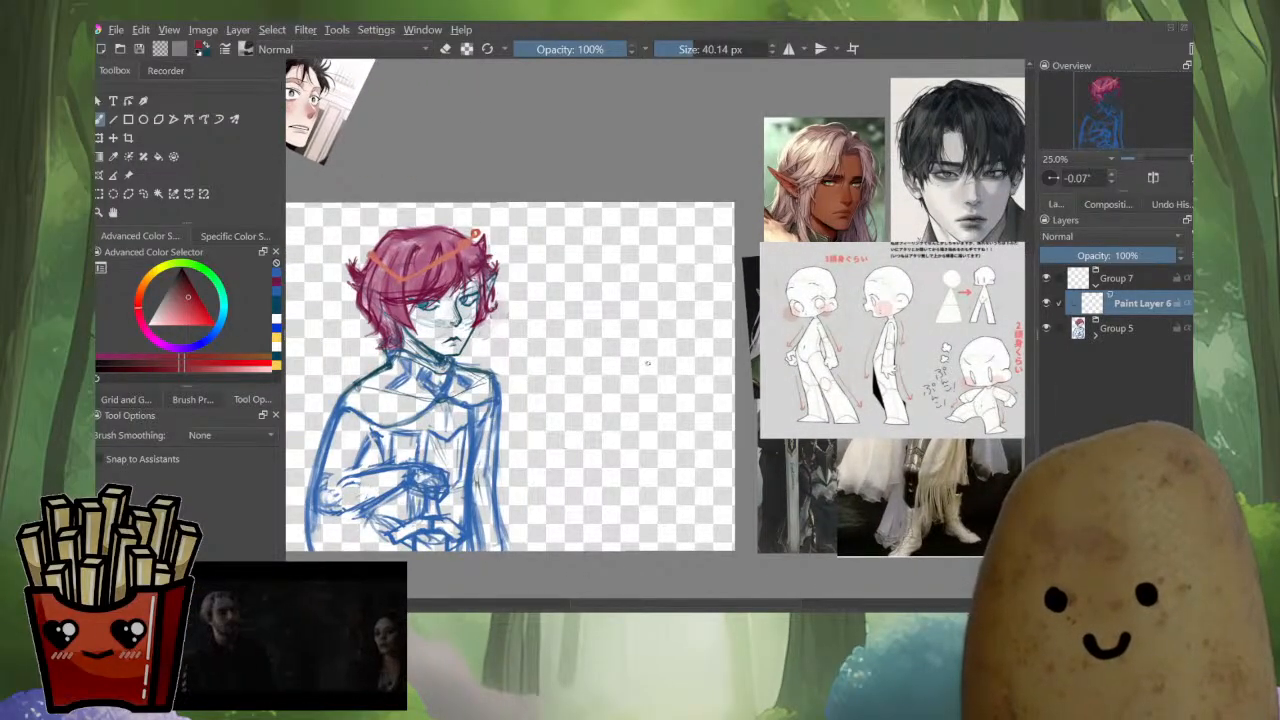
pyautogui.moveTo(660, 262)
pyautogui.mouseDown()
pyautogui.moveTo(687, 312)
pyautogui.moveTo(650, 348)
pyautogui.mouseUp()
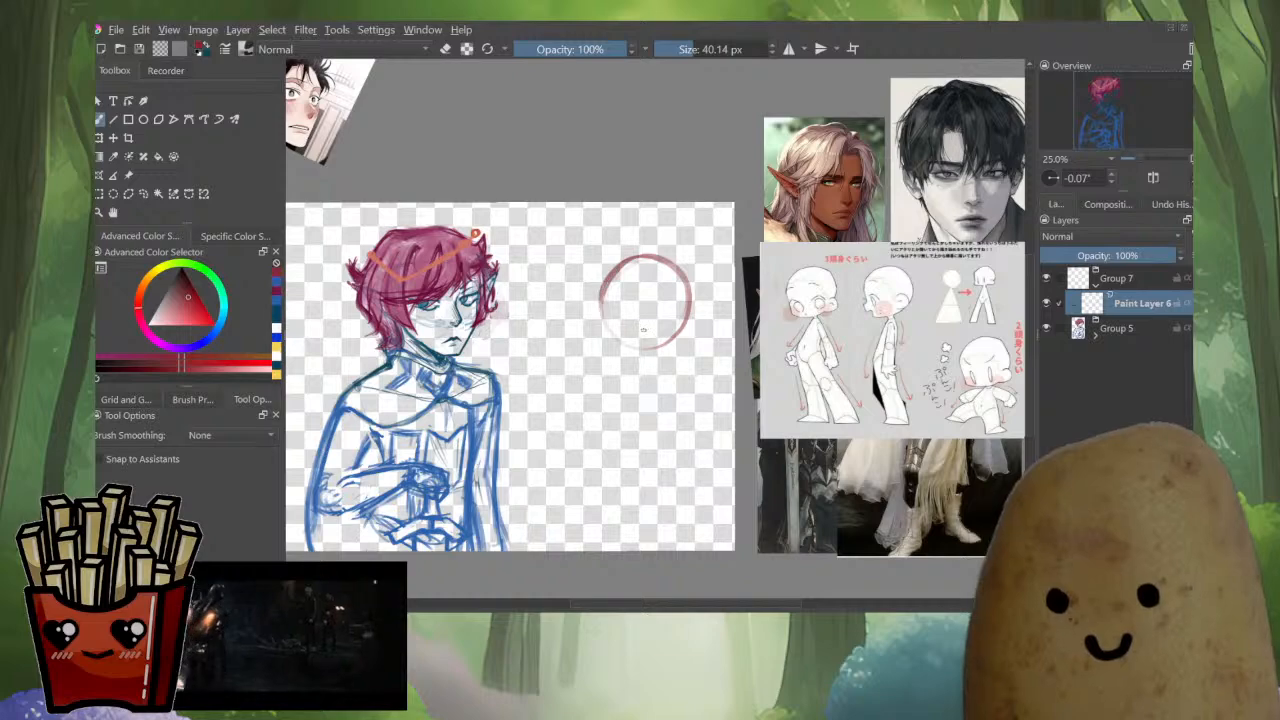
pyautogui.moveTo(659, 300); pyautogui.dragTo(630, 350)
pyautogui.moveTo(600, 300); pyautogui.dragTo(698, 318)
# Sketch a tapered, bell-shaped body below the chibi head with the brush at 28.09 px and strengthen both sides and the base.
pyautogui.moveTo(619, 274)
pyautogui.mouseDown()
pyautogui.moveTo(595, 349)
pyautogui.moveTo(668, 362)
pyautogui.moveTo(572, 452)
pyautogui.moveTo(556, 534)
pyautogui.moveTo(688, 528)
pyautogui.mouseUp()
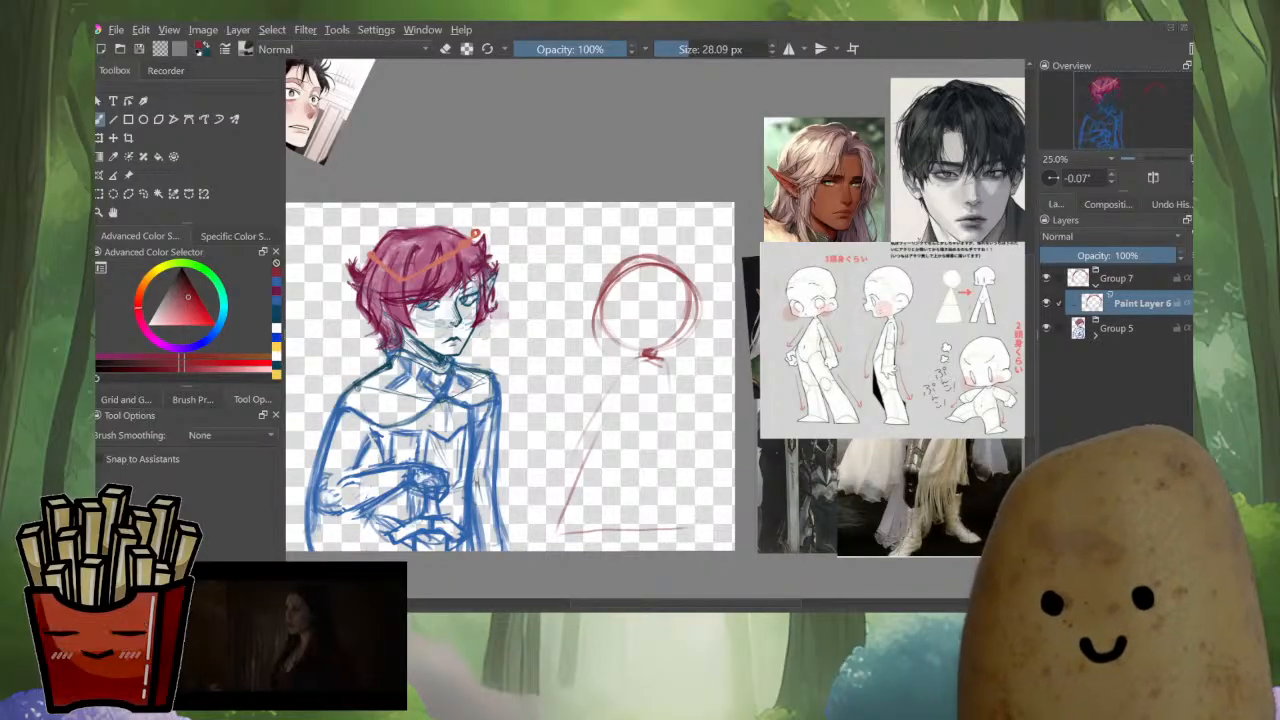
pyautogui.moveTo(625, 358)
pyautogui.mouseDown()
pyautogui.moveTo(668, 353)
pyautogui.moveTo(686, 394)
pyautogui.moveTo(692, 488)
pyautogui.mouseUp()
pyautogui.moveTo(684, 386); pyautogui.dragTo(702, 542)
pyautogui.moveTo(697, 458); pyautogui.dragTo(707, 541)
pyautogui.moveTo(684, 386); pyautogui.dragTo(706, 534)
pyautogui.moveTo(552, 540); pyautogui.dragTo(567, 489)
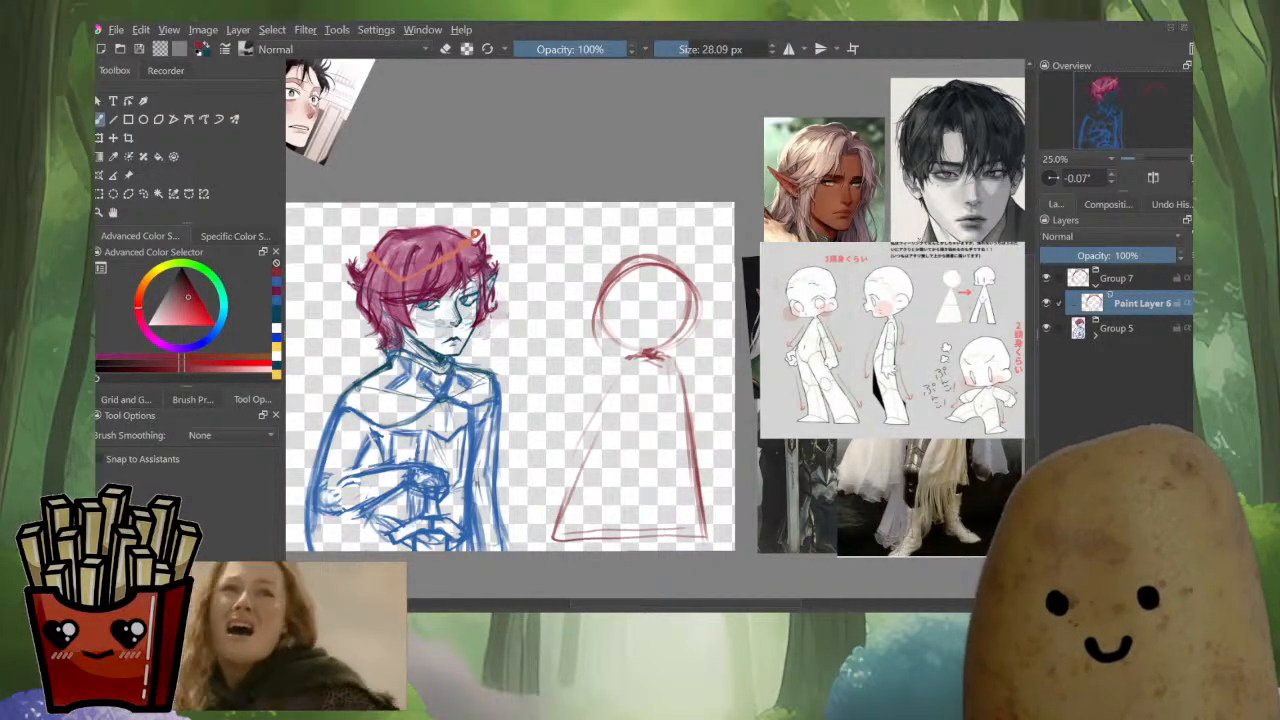
pyautogui.moveTo(628, 358); pyautogui.dragTo(552, 530)
pyautogui.moveTo(582, 458); pyautogui.dragTo(550, 542)
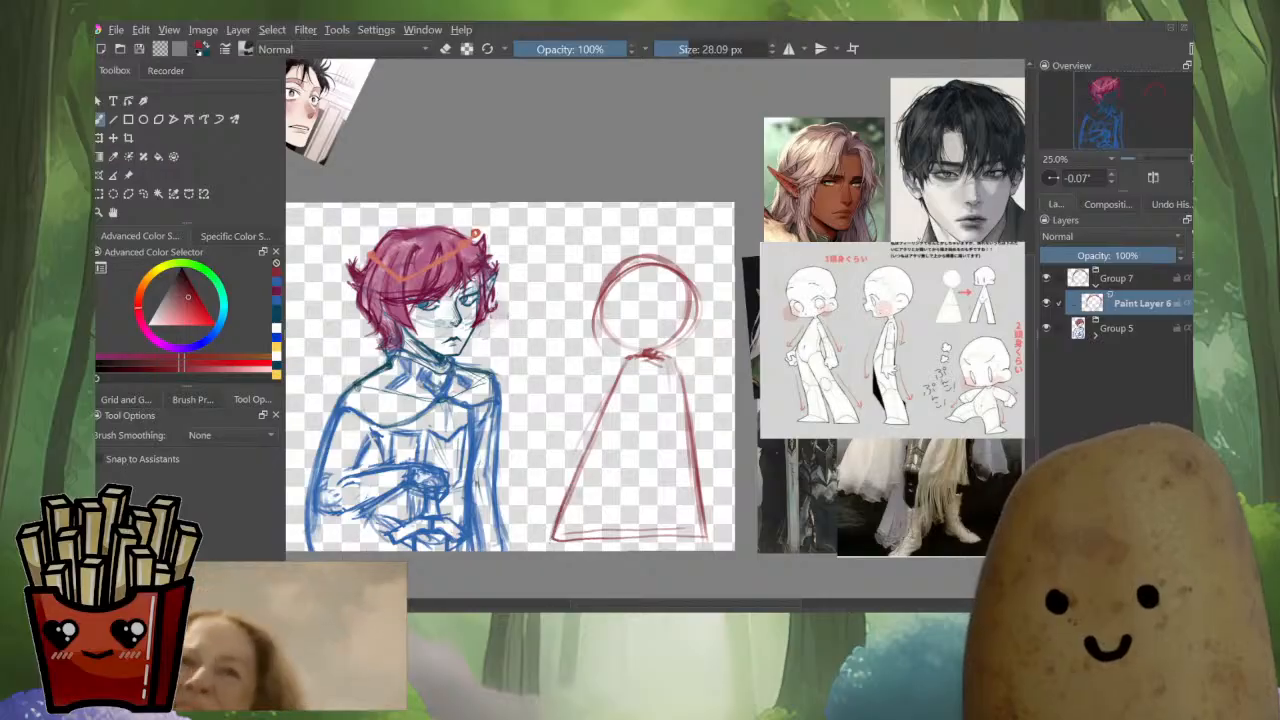
# Add dark red strokes at the wrist, upper arm and elbow of the blue figure on Paint Layer 4 with the brush at 25.17 px.
pyautogui.press('[')
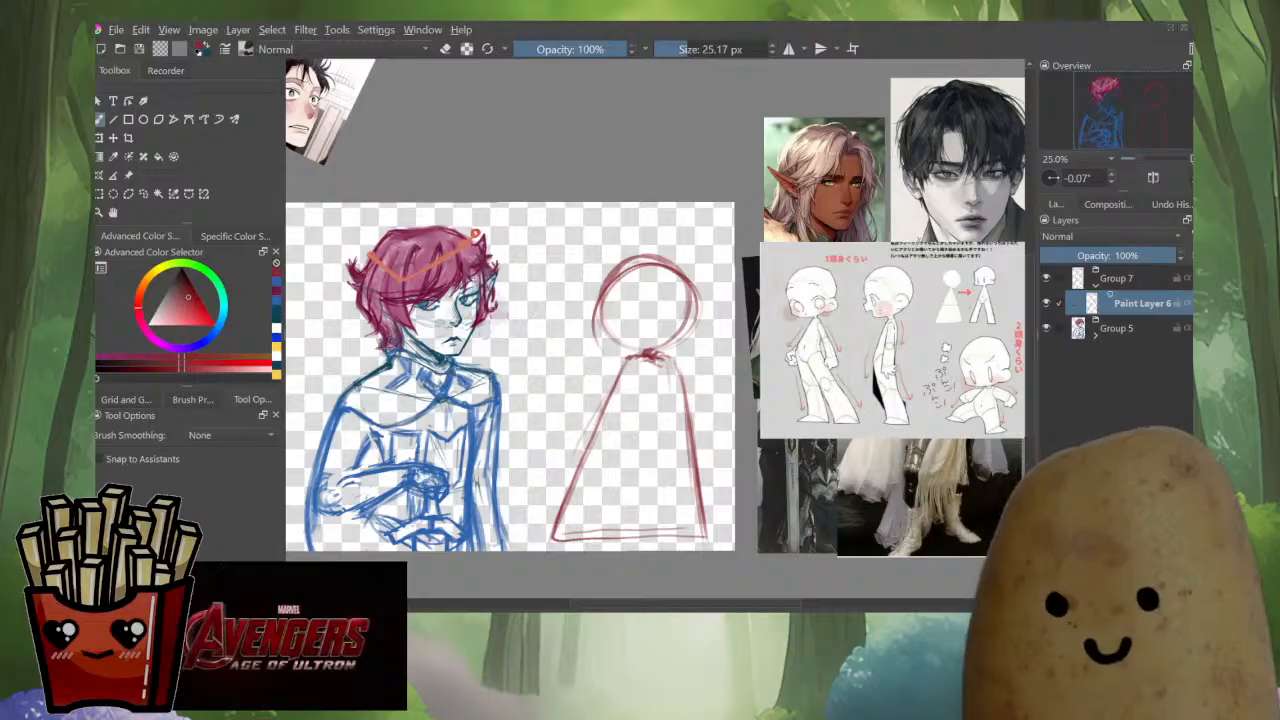
pyautogui.click(1117, 328)
pyautogui.click(1095, 335)
pyautogui.click(1138, 403)
pyautogui.click(1125, 426)
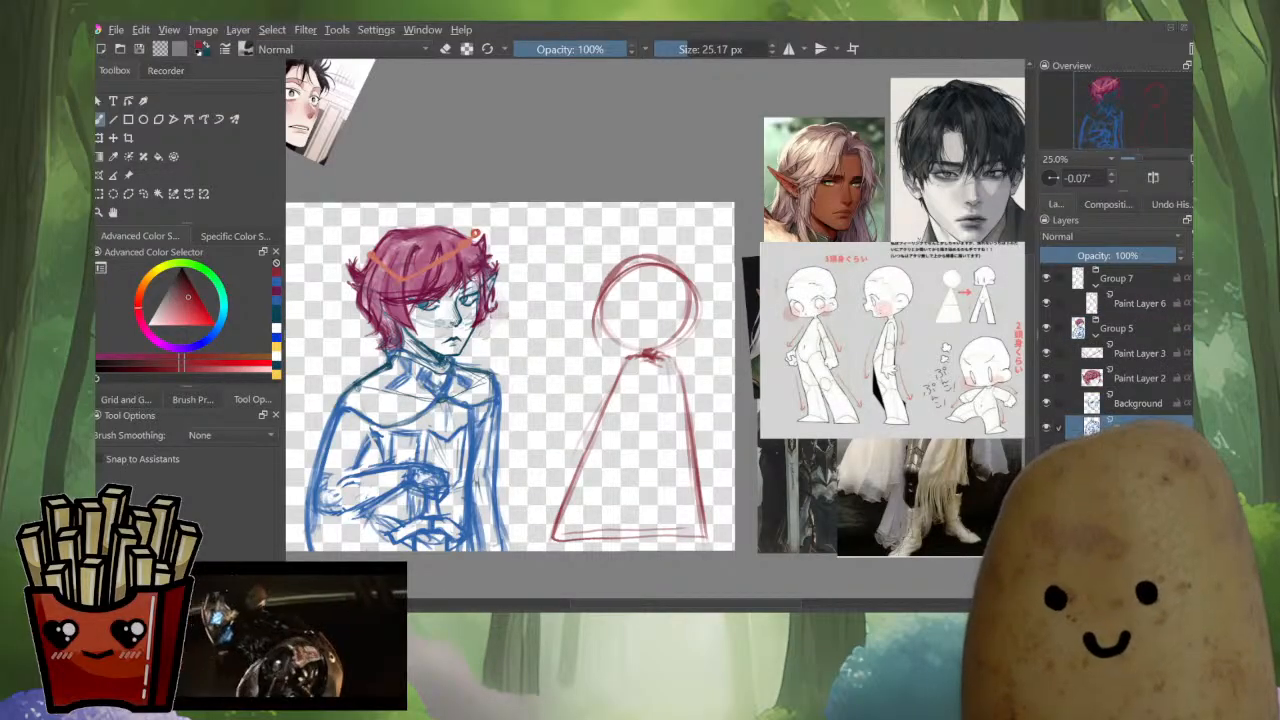
pyautogui.moveTo(405, 465); pyautogui.dragTo(402, 510)
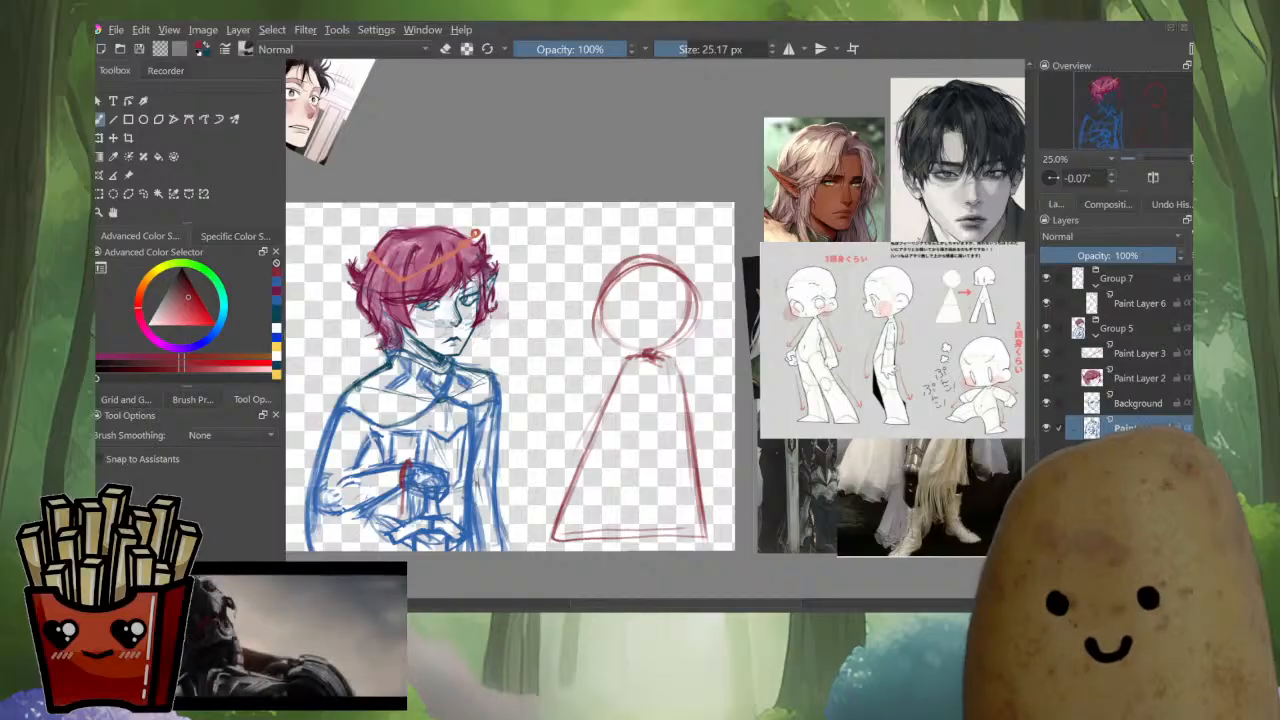
pyautogui.moveTo(358, 438)
pyautogui.mouseDown()
pyautogui.moveTo(399, 461)
pyautogui.moveTo(418, 518)
pyautogui.moveTo(405, 516)
pyautogui.mouseUp()
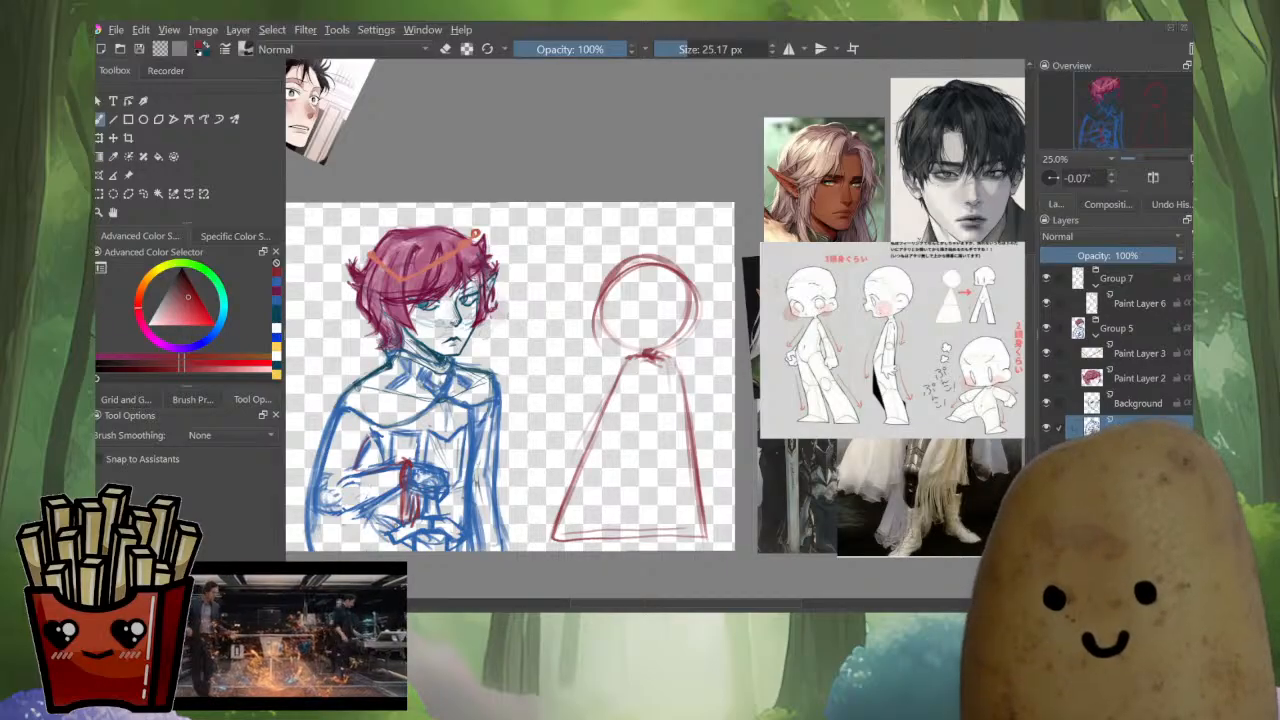
pyautogui.moveTo(325, 485)
pyautogui.mouseDown()
pyautogui.moveTo(319, 511)
pyautogui.moveTo(383, 521)
pyautogui.mouseUp()
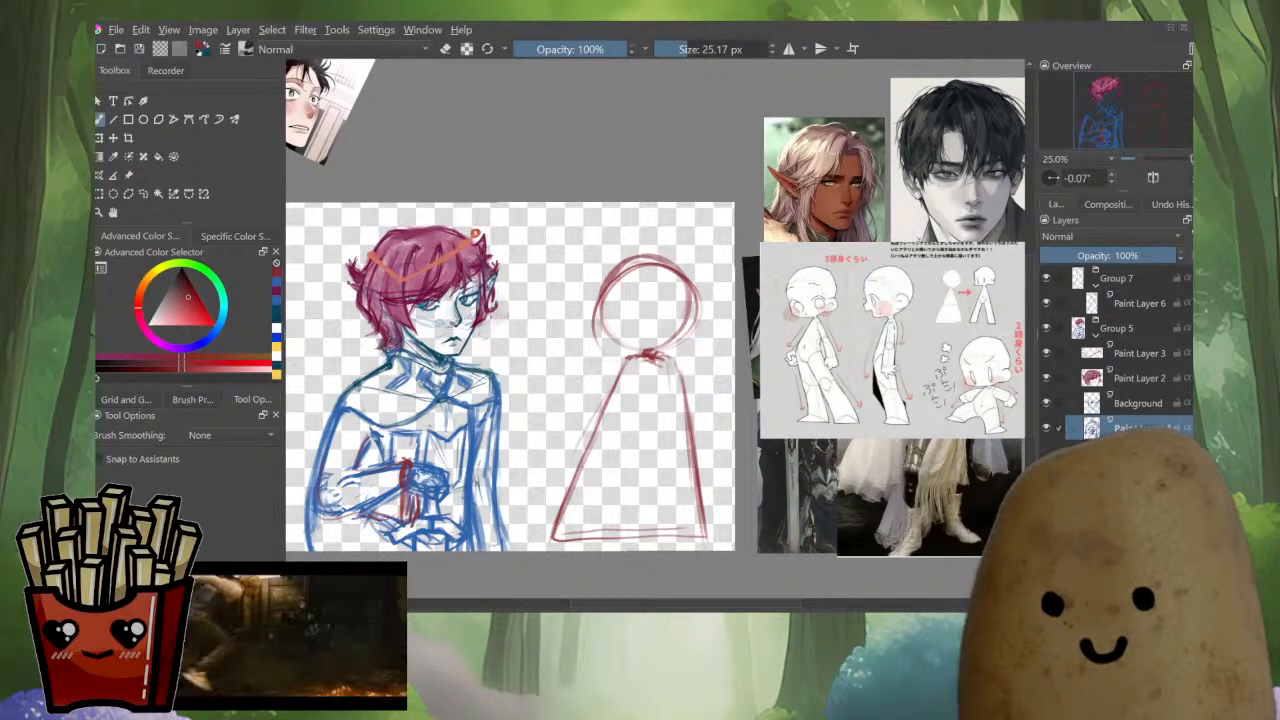
# Draw face guide lines and angry, slanted eyes inside the chibi head on Paint Layer 6.
pyautogui.click(1141, 303)
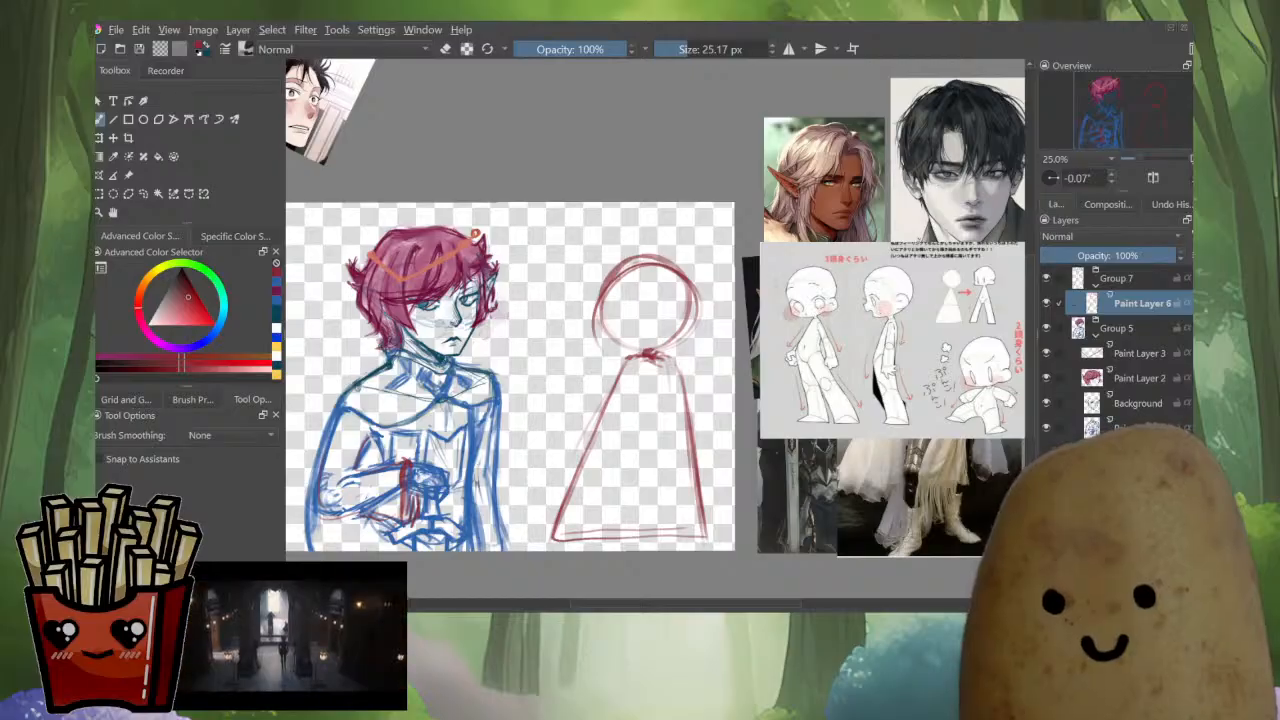
pyautogui.moveTo(632, 262)
pyautogui.mouseDown()
pyautogui.moveTo(634, 332)
pyautogui.moveTo(652, 301)
pyautogui.moveTo(674, 303)
pyautogui.moveTo(630, 333)
pyautogui.moveTo(674, 305)
pyautogui.mouseUp()
pyautogui.press('[')
pyautogui.press('[')
pyautogui.press('[')
pyautogui.press(']')
pyautogui.press(']')
pyautogui.press(']')
pyautogui.press(']')
pyautogui.press('e')
pyautogui.press('e')
pyautogui.moveTo(582, 309)
pyautogui.mouseDown()
pyautogui.moveTo(638, 300)
pyautogui.moveTo(598, 287)
pyautogui.moveTo(625, 289)
pyautogui.moveTo(613, 316)
pyautogui.moveTo(665, 287)
pyautogui.moveTo(621, 291)
pyautogui.moveTo(670, 307)
pyautogui.moveTo(658, 312)
pyautogui.mouseUp()
pyautogui.press('[')
pyautogui.hotkey('ctrl', 'z')
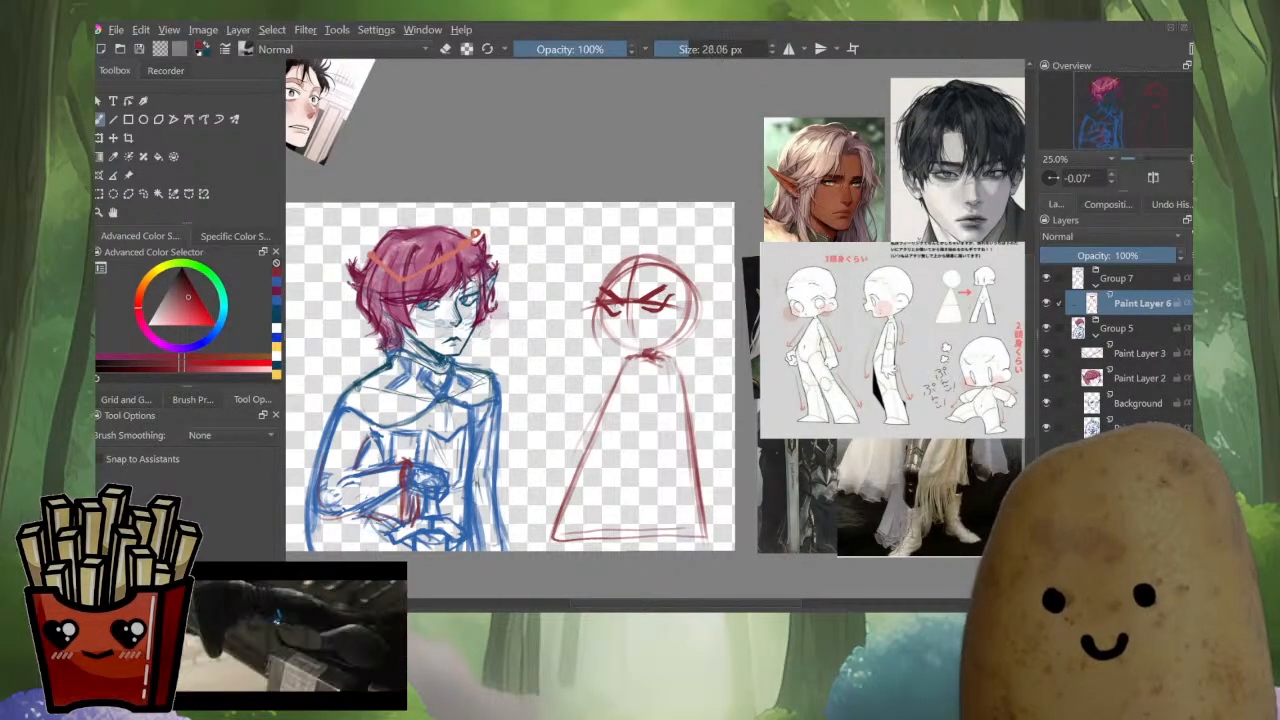
# Clean up the chibi face with the eraser, fill in the glaring eyes and add a small frowning mouth.
pyautogui.press('e')
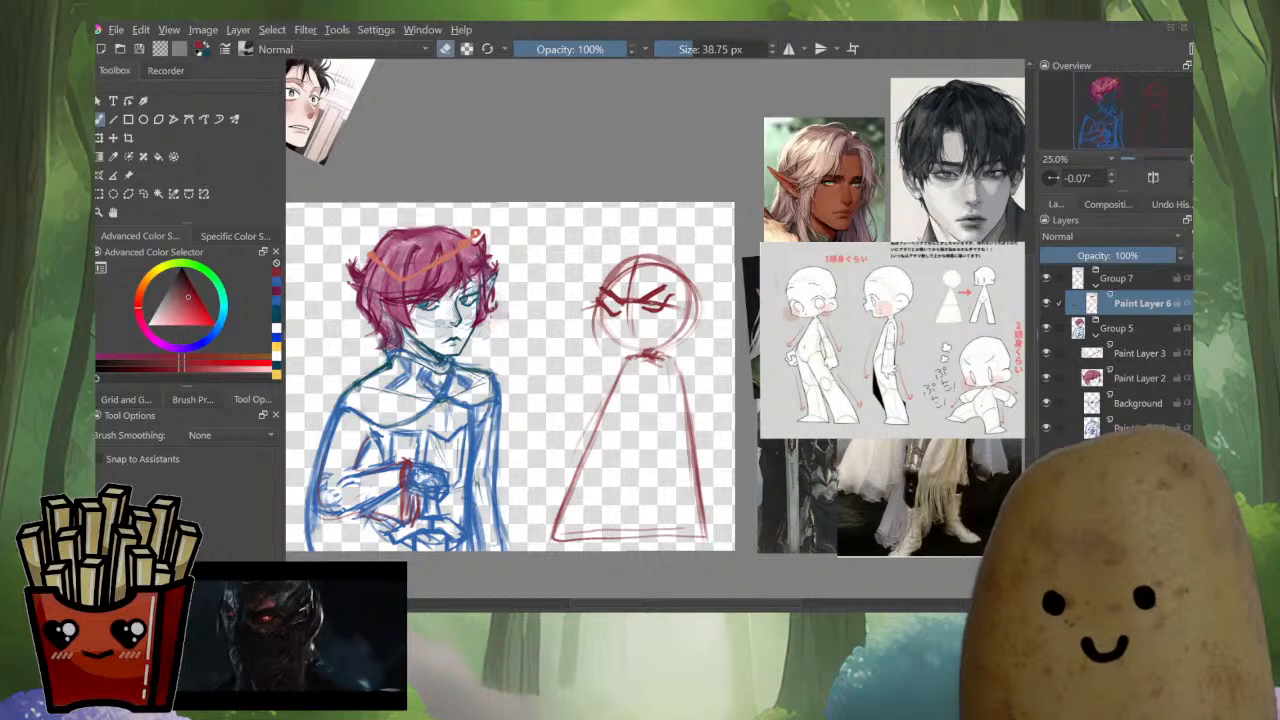
pyautogui.moveTo(643, 300)
pyautogui.mouseDown()
pyautogui.moveTo(662, 301)
pyautogui.moveTo(623, 308)
pyautogui.moveTo(660, 297)
pyautogui.moveTo(638, 336)
pyautogui.mouseUp()
pyautogui.press('e')
pyautogui.press('[')
pyautogui.hotkey('ctrl', 'z')
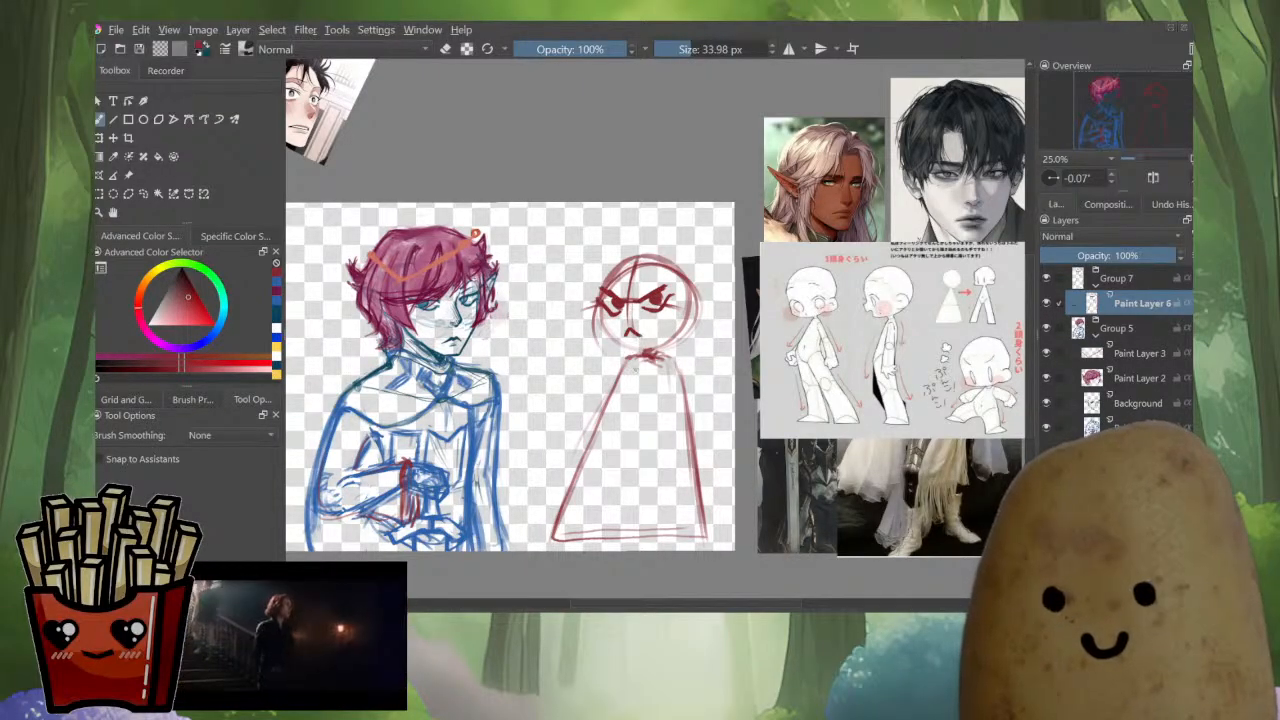
# Sketch the chibi's bent arm with a rounded hand along one side of the body, reducing the brush to about 25 px.
pyautogui.press('[')
pyautogui.press('[')
pyautogui.press('[')
pyautogui.press('[')
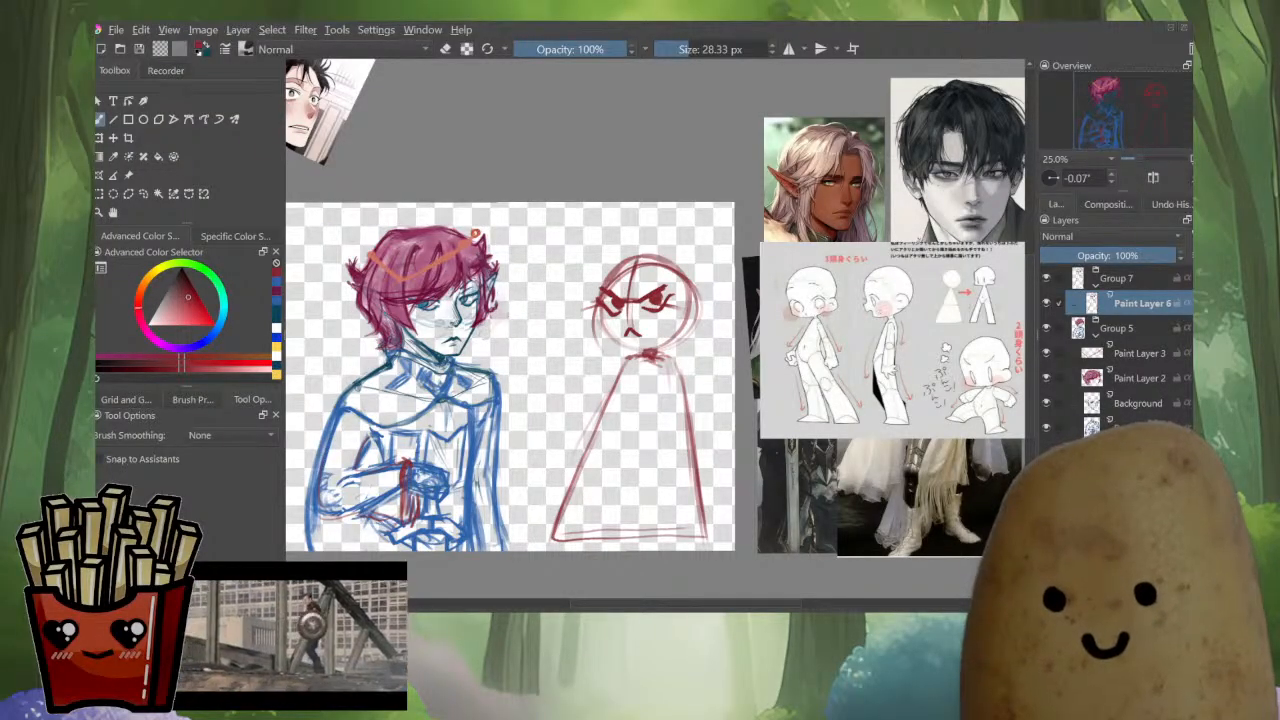
pyautogui.scroll(2, 446, 429)
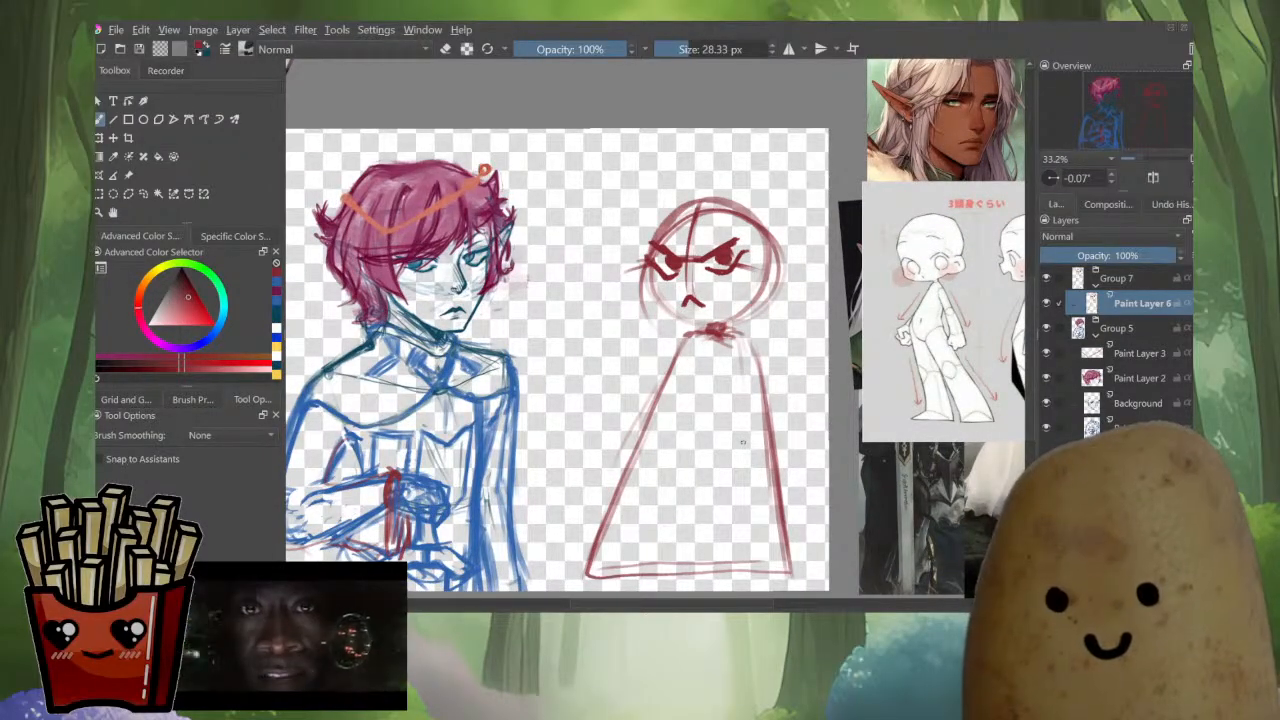
pyautogui.moveTo(741, 332)
pyautogui.keyDown('shift'); pyautogui.mouseDown()
pyautogui.moveTo(729, 322)
pyautogui.moveTo(783, 400)
pyautogui.moveTo(763, 357)
pyautogui.moveTo(798, 480)
pyautogui.mouseUp(); pyautogui.keyUp('shift')
pyautogui.hotkey('ctrl', 'z')
pyautogui.hotkey('ctrl', 'z')
pyautogui.moveTo(471, 316); pyautogui.dragTo(465, 309)
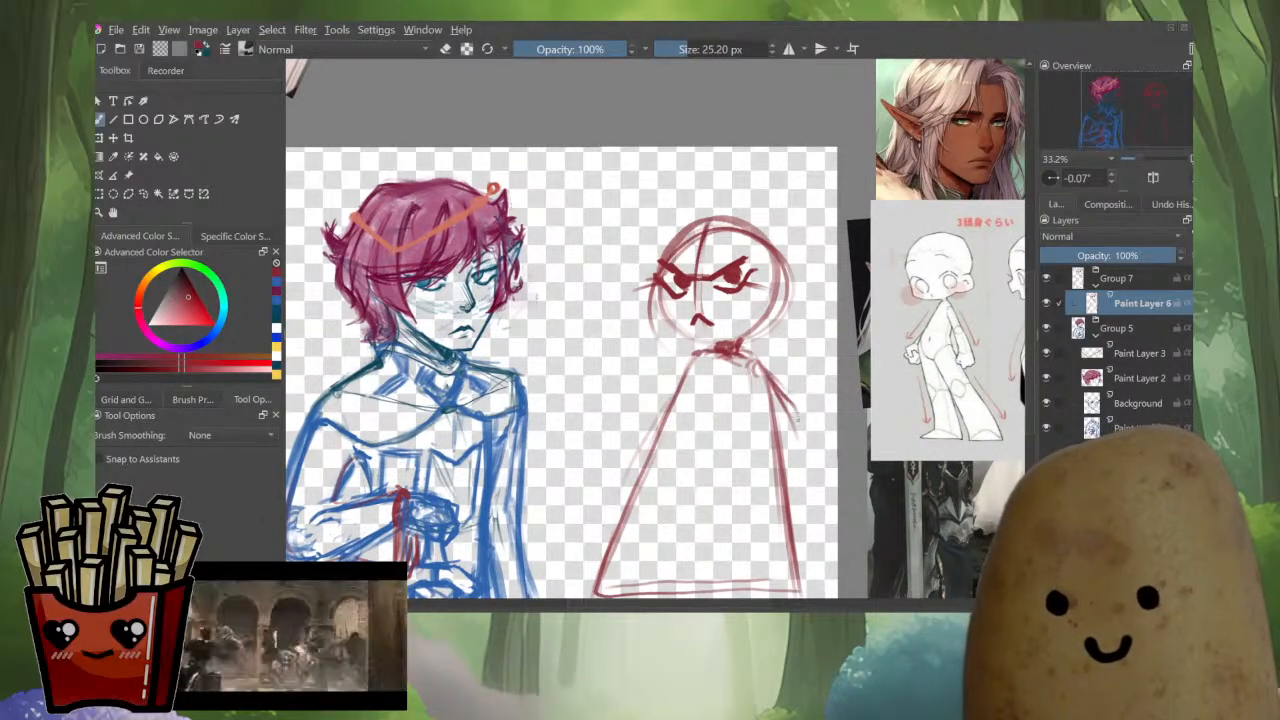
pyautogui.moveTo(774, 410); pyautogui.dragTo(772, 468)
pyautogui.press('[')
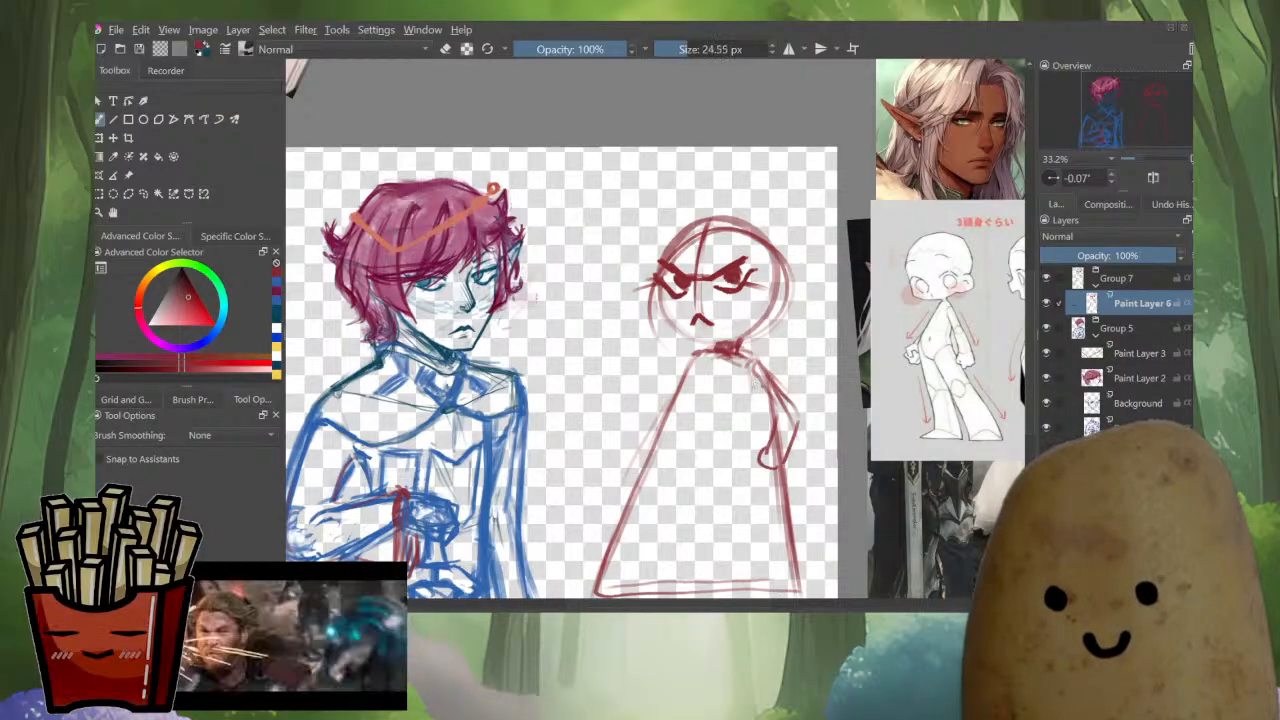
# Sketch long vertical strokes along the inner side of the chibi's bent arm, reducing the brush to 17.88 px.
pyautogui.moveTo(750, 376)
pyautogui.mouseDown()
pyautogui.moveTo(742, 448)
pyautogui.moveTo(766, 422)
pyautogui.moveTo(765, 448)
pyautogui.moveTo(742, 430)
pyautogui.moveTo(746, 458)
pyautogui.mouseUp()
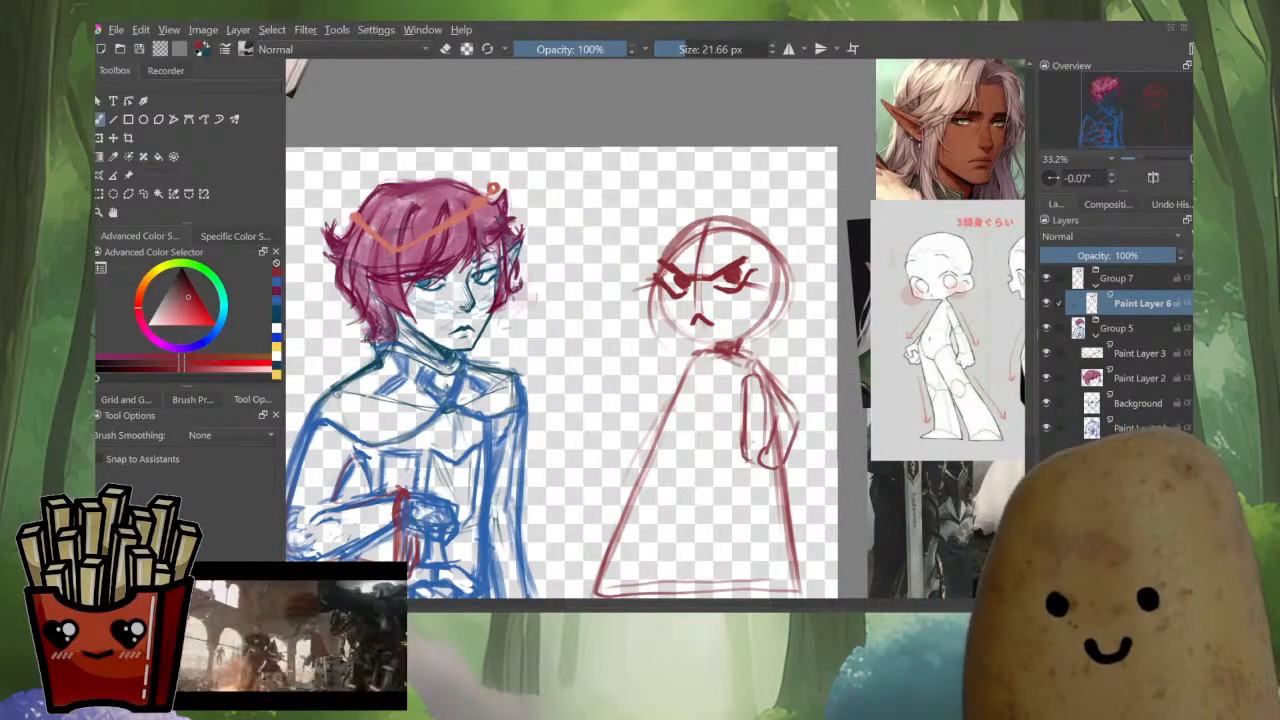
pyautogui.moveTo(752, 412); pyautogui.dragTo(760, 460)
pyautogui.press('[')
pyautogui.moveTo(754, 400); pyautogui.dragTo(762, 448)
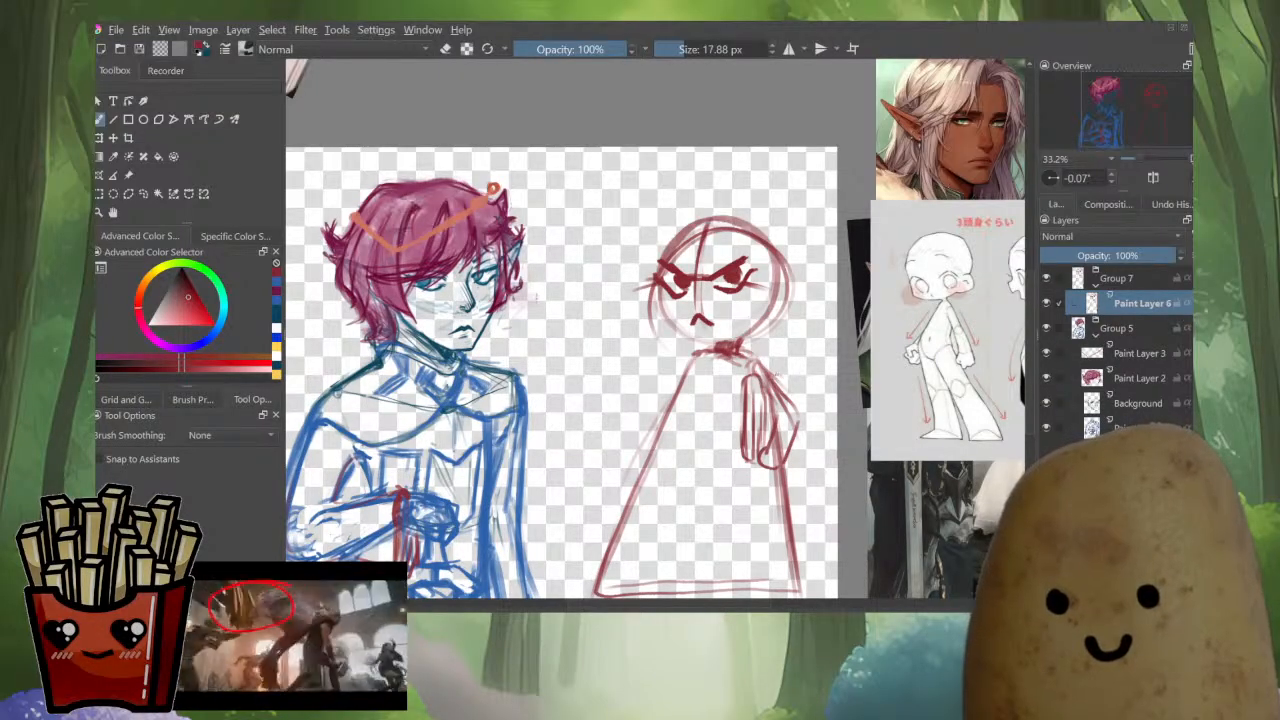
# Sketch an angular outline beyond the bent arm and small marks at the collar, refining the shoulder line with a 14.68 px brush.
pyautogui.moveTo(770, 372)
pyautogui.mouseDown()
pyautogui.moveTo(800, 375)
pyautogui.moveTo(803, 444)
pyautogui.mouseUp()
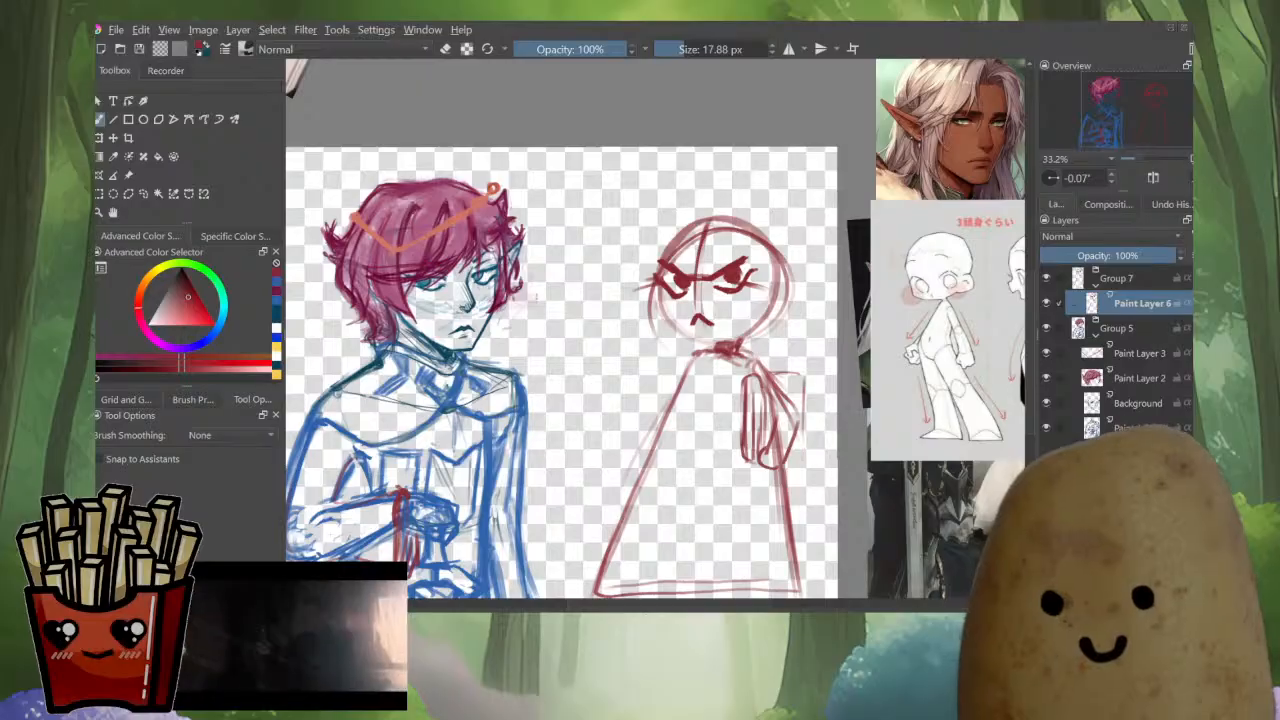
pyautogui.moveTo(772, 370)
pyautogui.mouseDown()
pyautogui.moveTo(806, 380)
pyautogui.moveTo(806, 434)
pyautogui.mouseUp()
pyautogui.moveTo(806, 386); pyautogui.dragTo(808, 442)
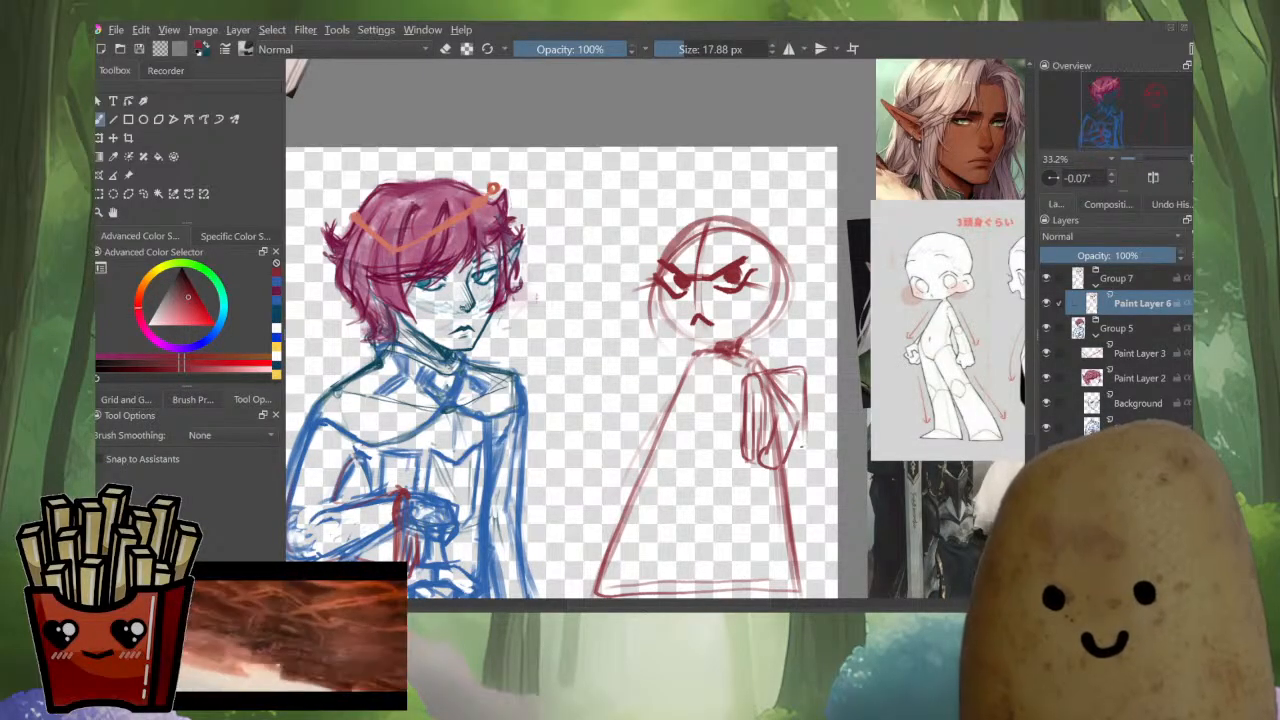
pyautogui.moveTo(752, 378); pyautogui.dragTo(750, 392)
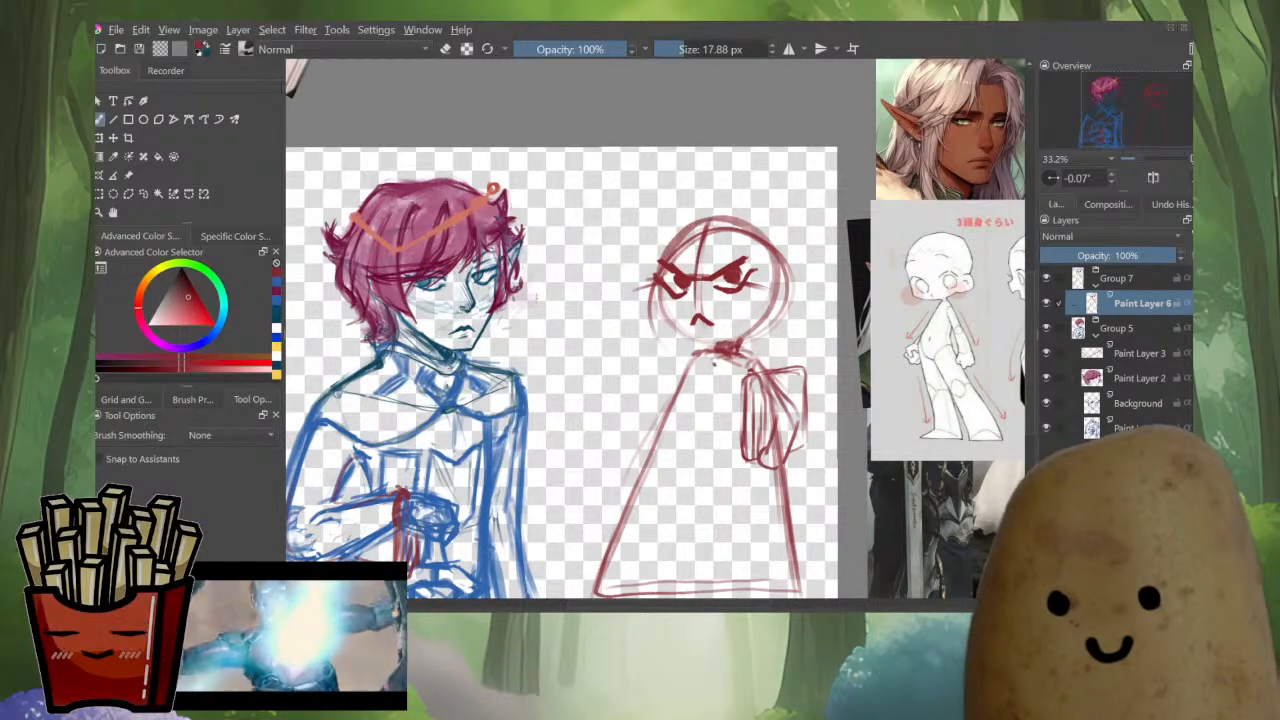
pyautogui.moveTo(742, 352); pyautogui.dragTo(758, 358)
pyautogui.moveTo(712, 363); pyautogui.dragTo(720, 365)
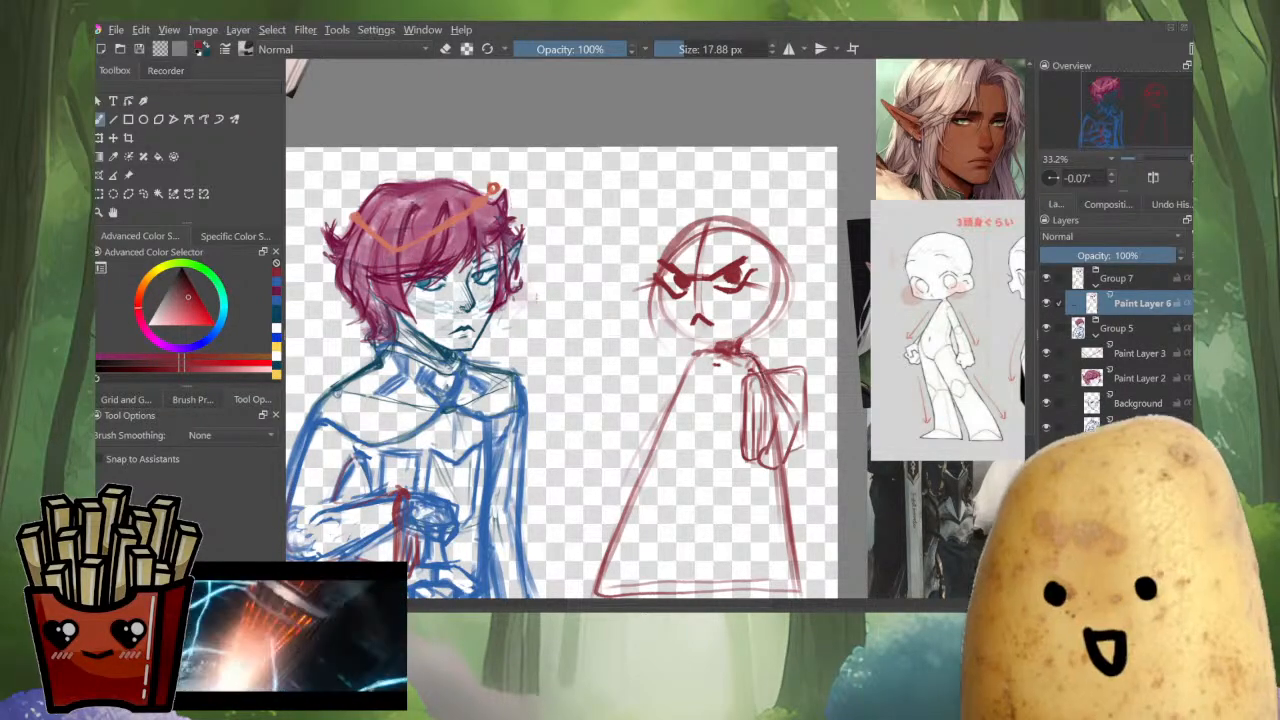
pyautogui.press('[')
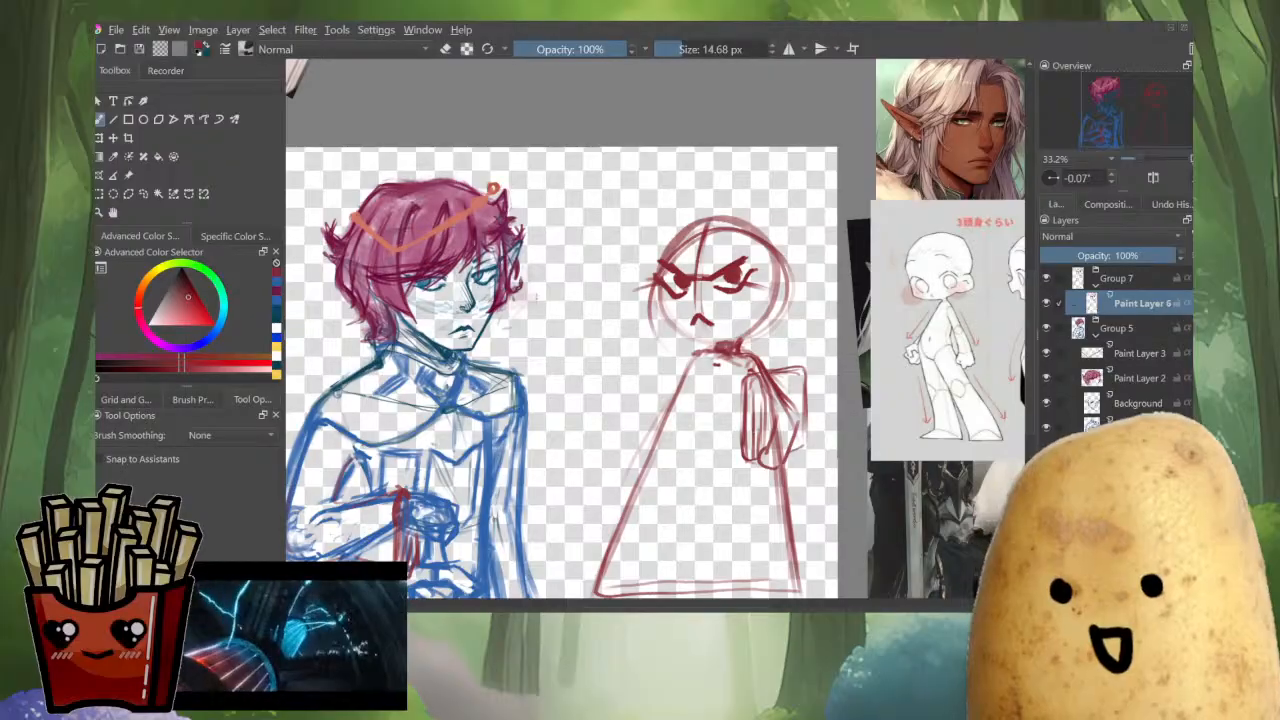
pyautogui.moveTo(763, 369); pyautogui.dragTo(773, 408)
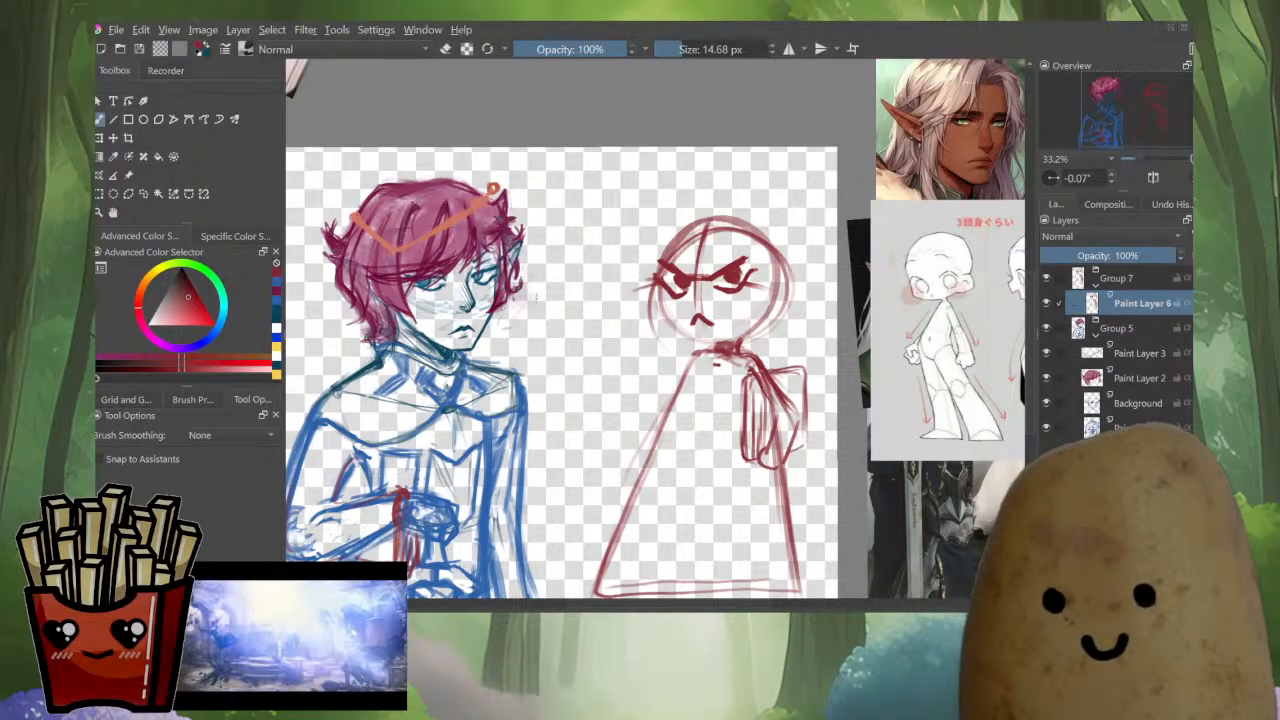
pyautogui.press('e')
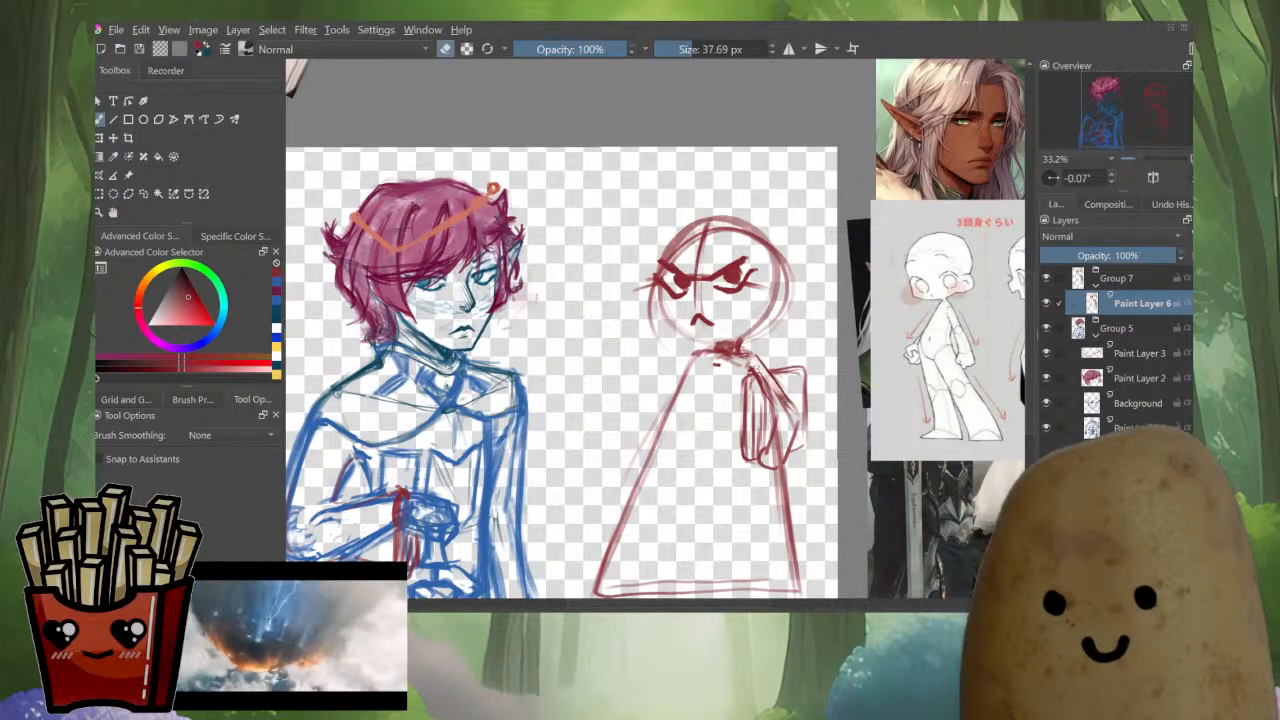
pyautogui.moveTo(769, 384); pyautogui.dragTo(782, 409)
pyautogui.press('e')
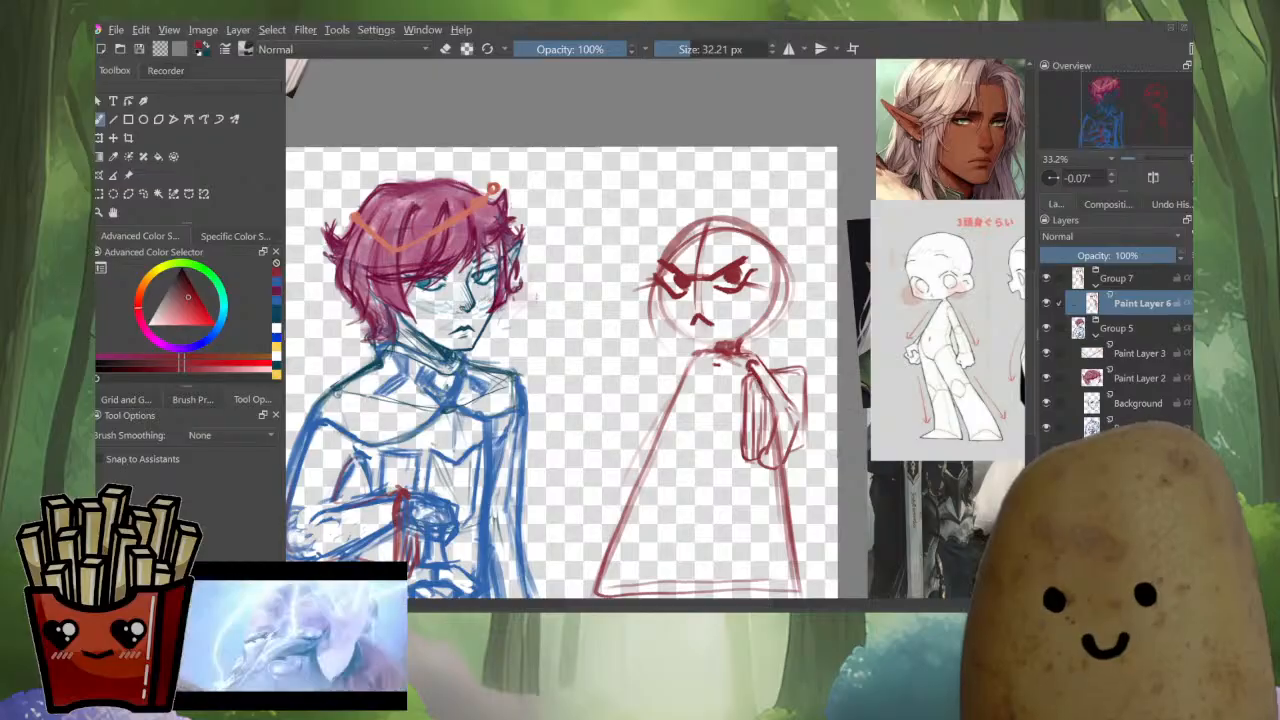
pyautogui.moveTo(761, 363); pyautogui.dragTo(785, 405)
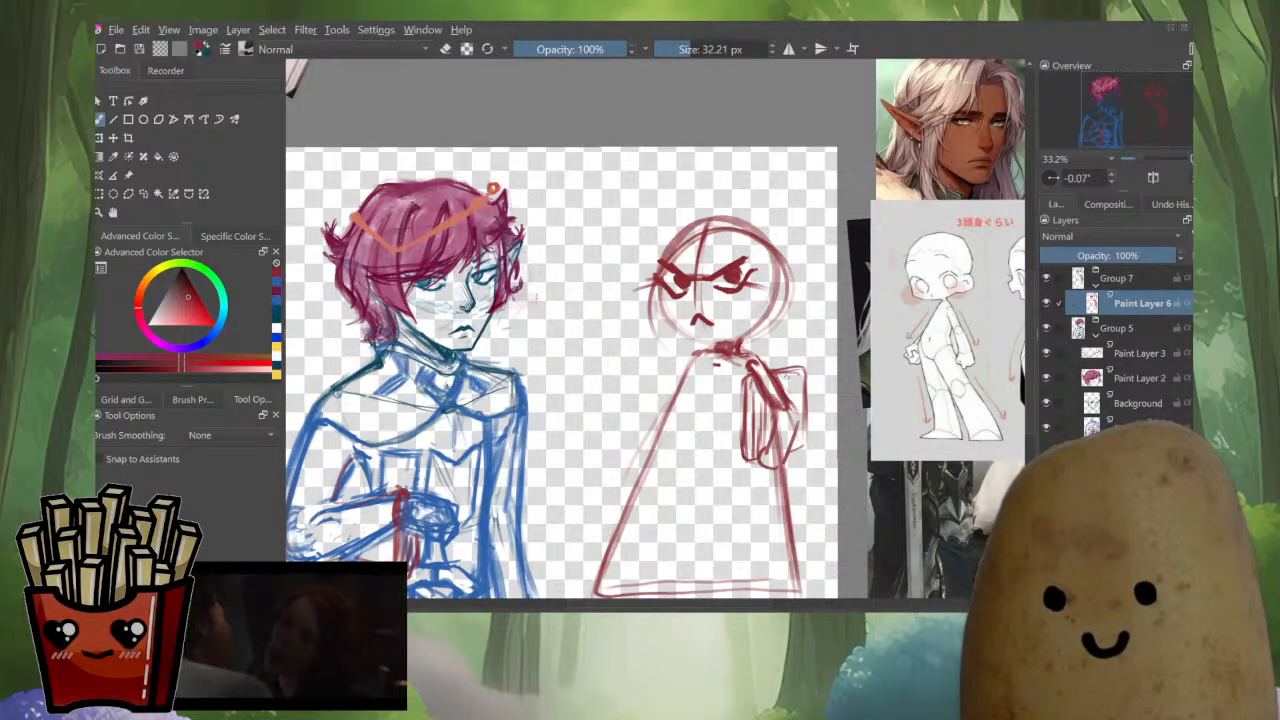
pyautogui.hotkey('ctrl', 'z')
pyautogui.hotkey('ctrl', 'z')
pyautogui.hotkey('ctrl', 'z')
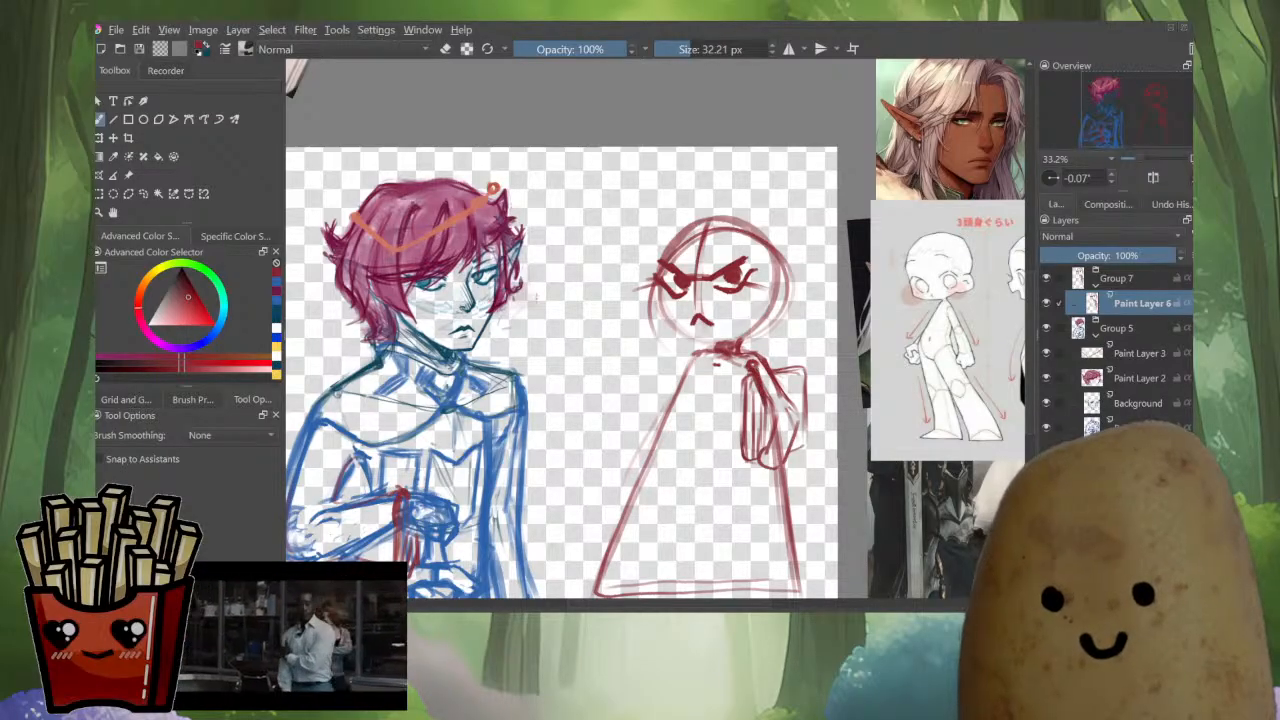
# Thicken the chibi's bent arm and hand outline, and sketch the opposite arm with a short forearm using a 24.62 px brush.
pyautogui.moveTo(765, 378)
pyautogui.mouseDown()
pyautogui.moveTo(772, 430)
pyautogui.moveTo(792, 424)
pyautogui.moveTo(786, 460)
pyautogui.moveTo(766, 459)
pyautogui.mouseUp()
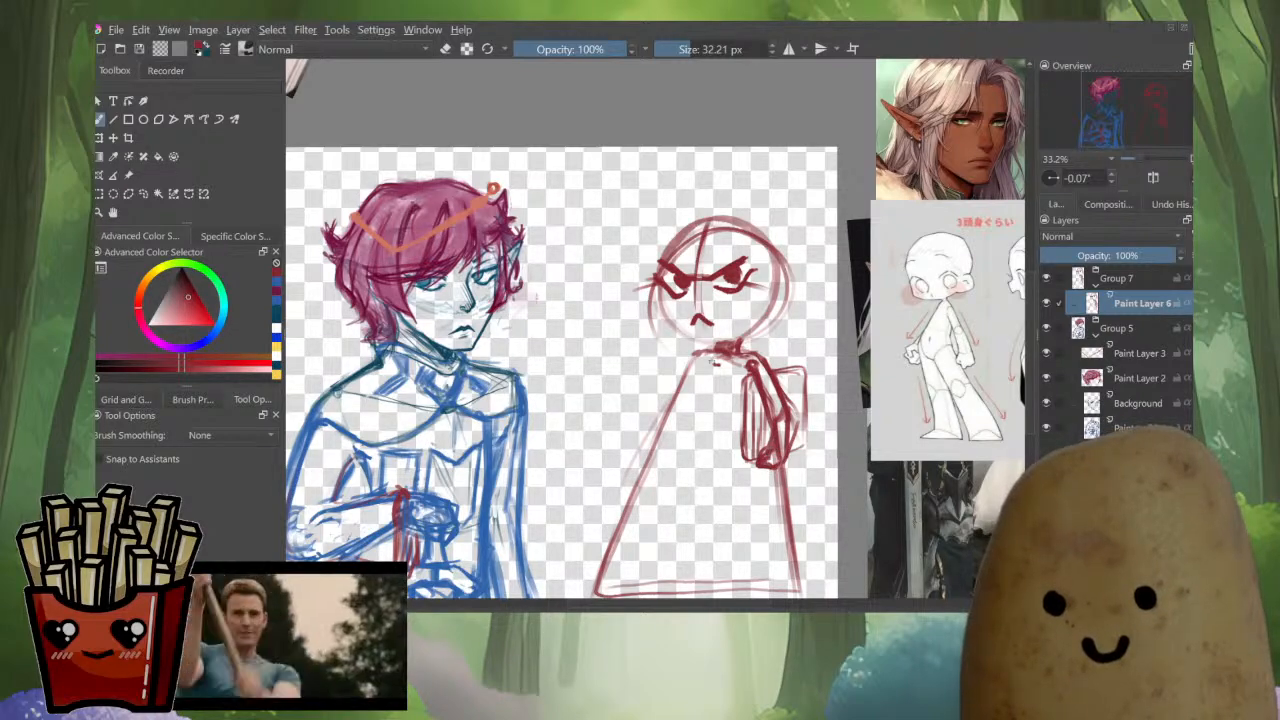
pyautogui.moveTo(712, 361); pyautogui.dragTo(668, 472)
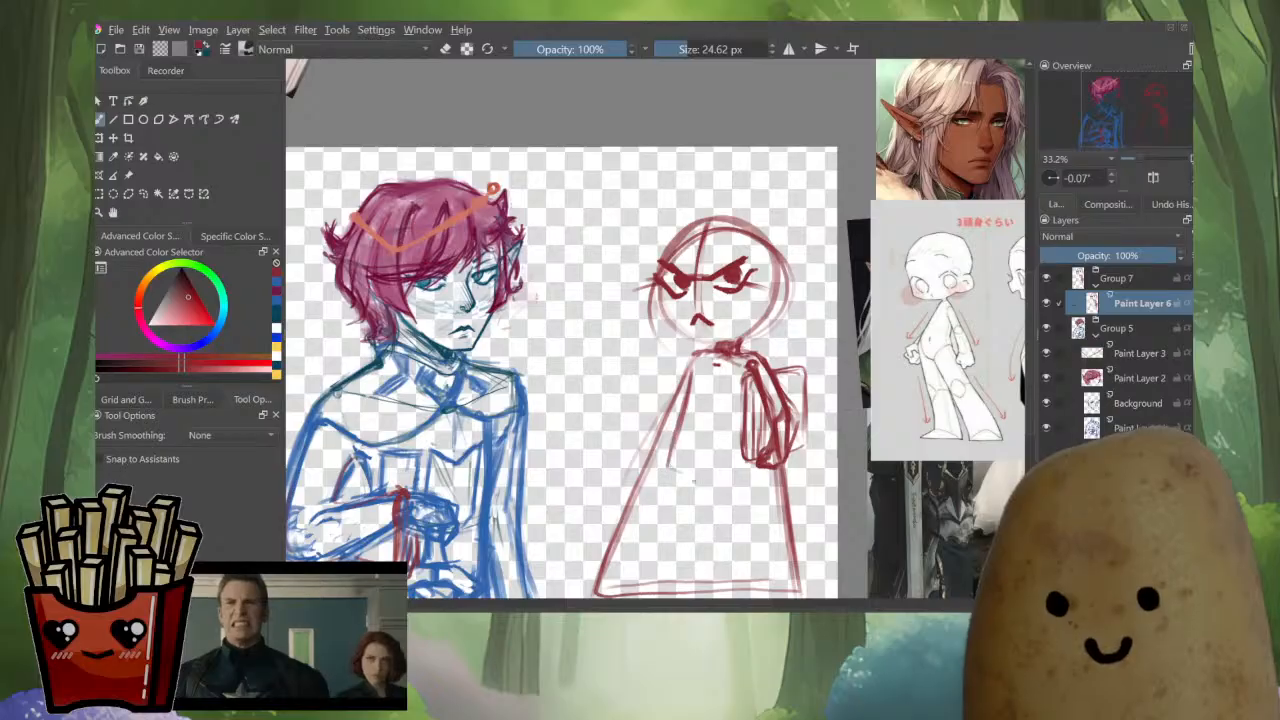
pyautogui.scroll(-1, 668, 472)
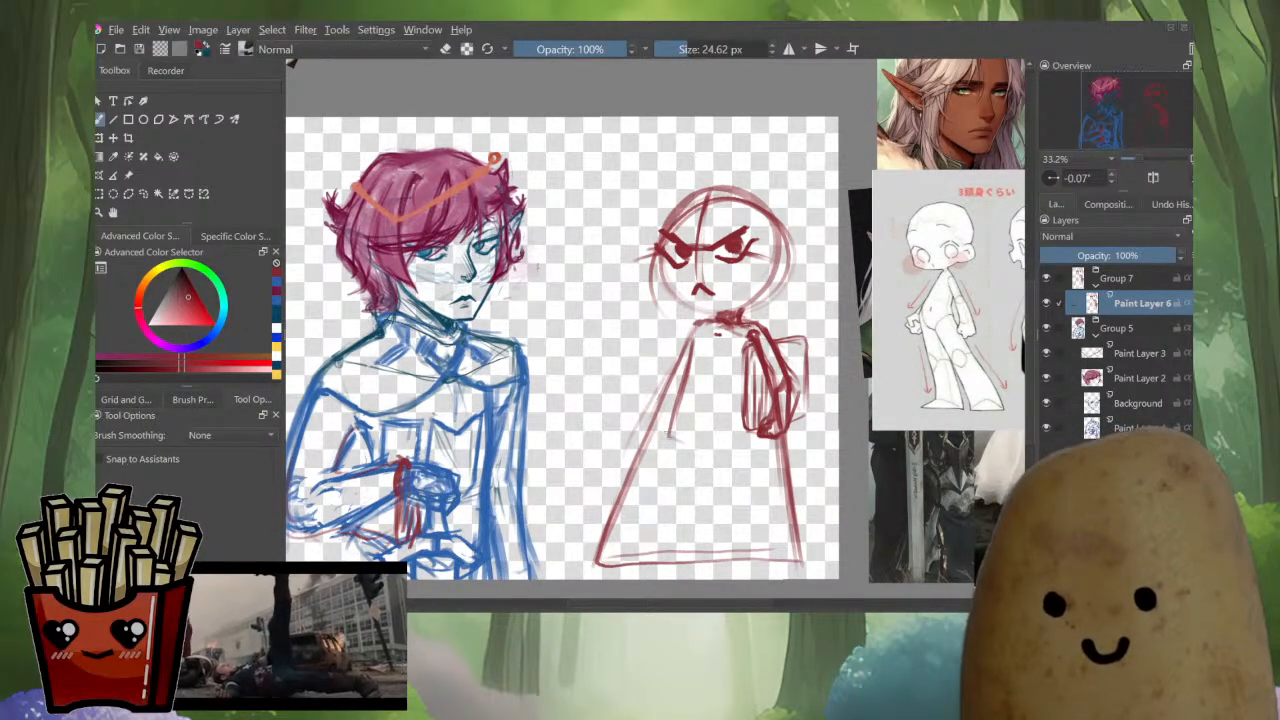
pyautogui.moveTo(670, 434)
pyautogui.mouseDown()
pyautogui.moveTo(695, 454)
pyautogui.moveTo(682, 414)
pyautogui.mouseUp()
pyautogui.moveTo(706, 348)
pyautogui.mouseDown()
pyautogui.moveTo(691, 417)
pyautogui.moveTo(707, 460)
pyautogui.mouseUp()
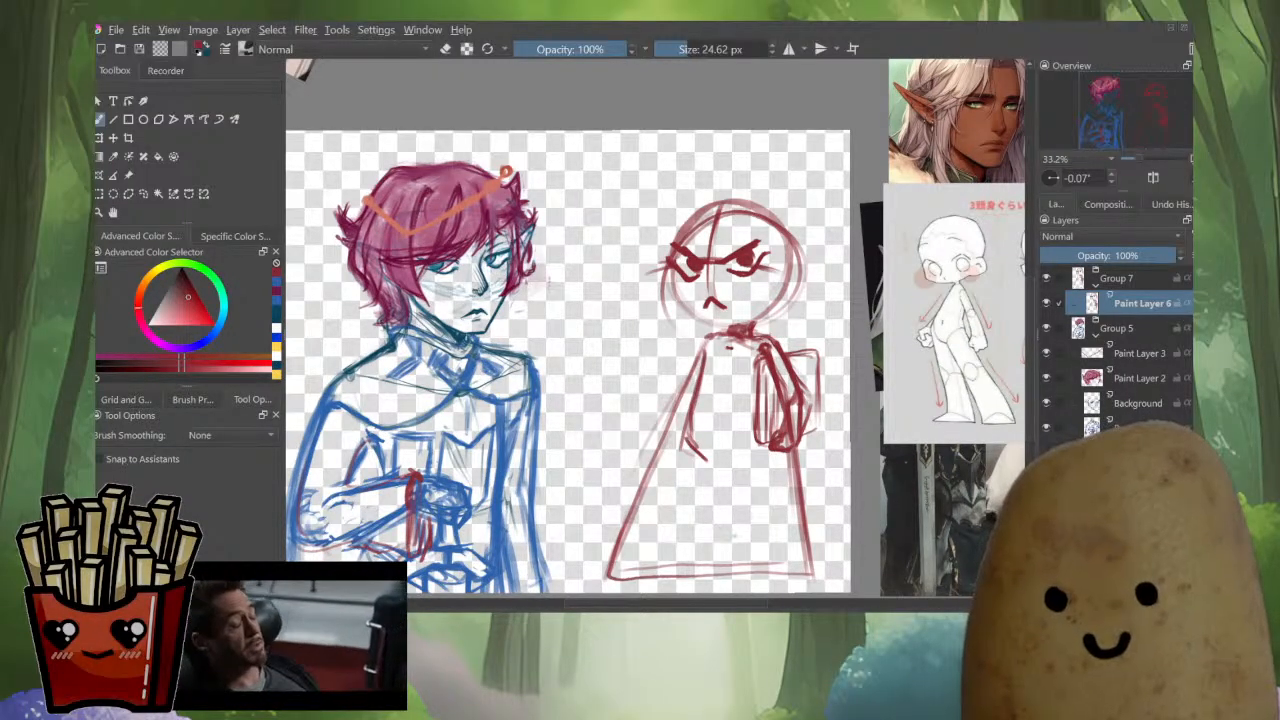
# Erase the opposite arm's forearm, redraw its upper stroke at 22.95 px and add a centre line on the lower body.
pyautogui.scroll(-4, 568, 360)
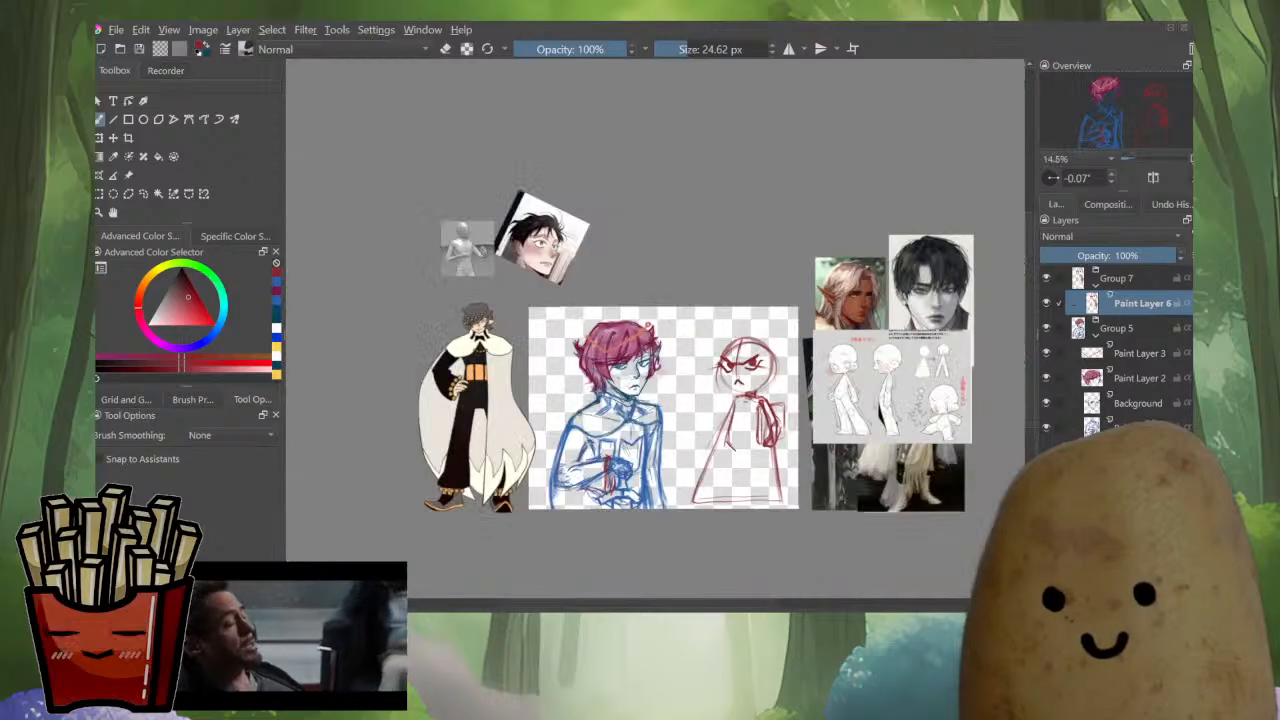
pyautogui.scroll(3, 568, 360)
pyautogui.scroll(2, 764, 430)
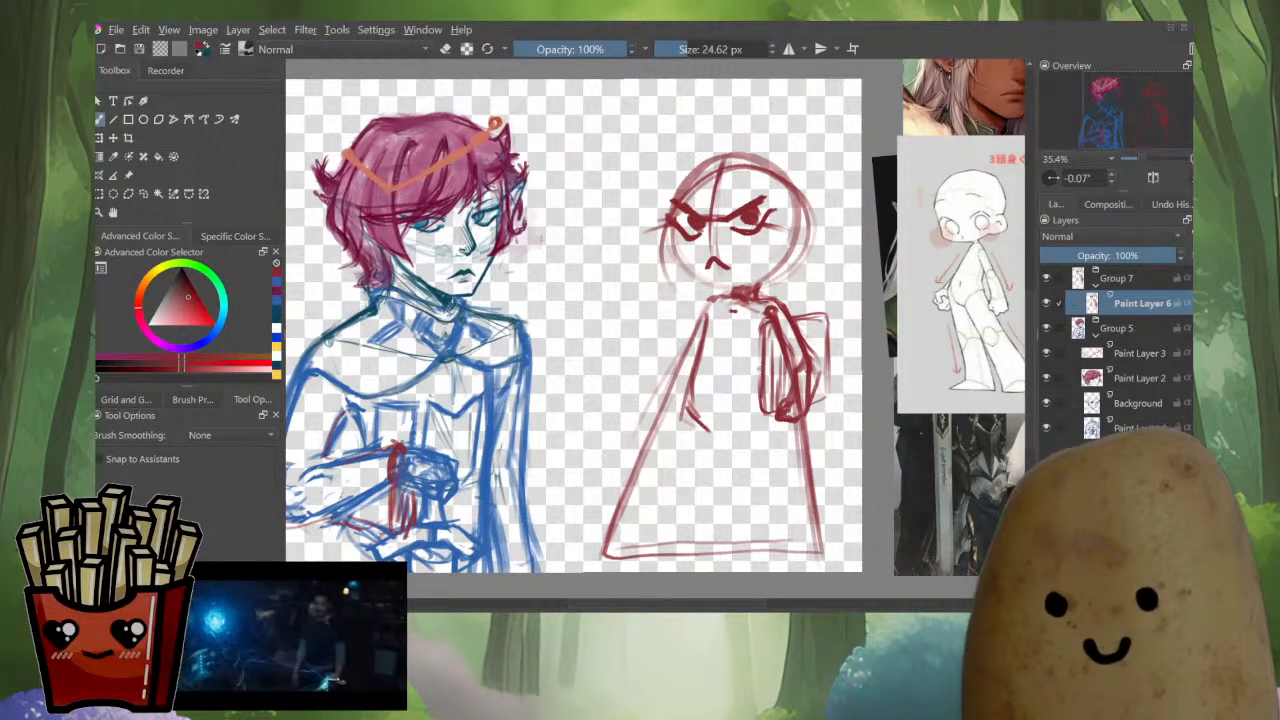
pyautogui.press('e')
pyautogui.moveTo(702, 330); pyautogui.dragTo(700, 420)
pyautogui.press('e')
pyautogui.press('[')
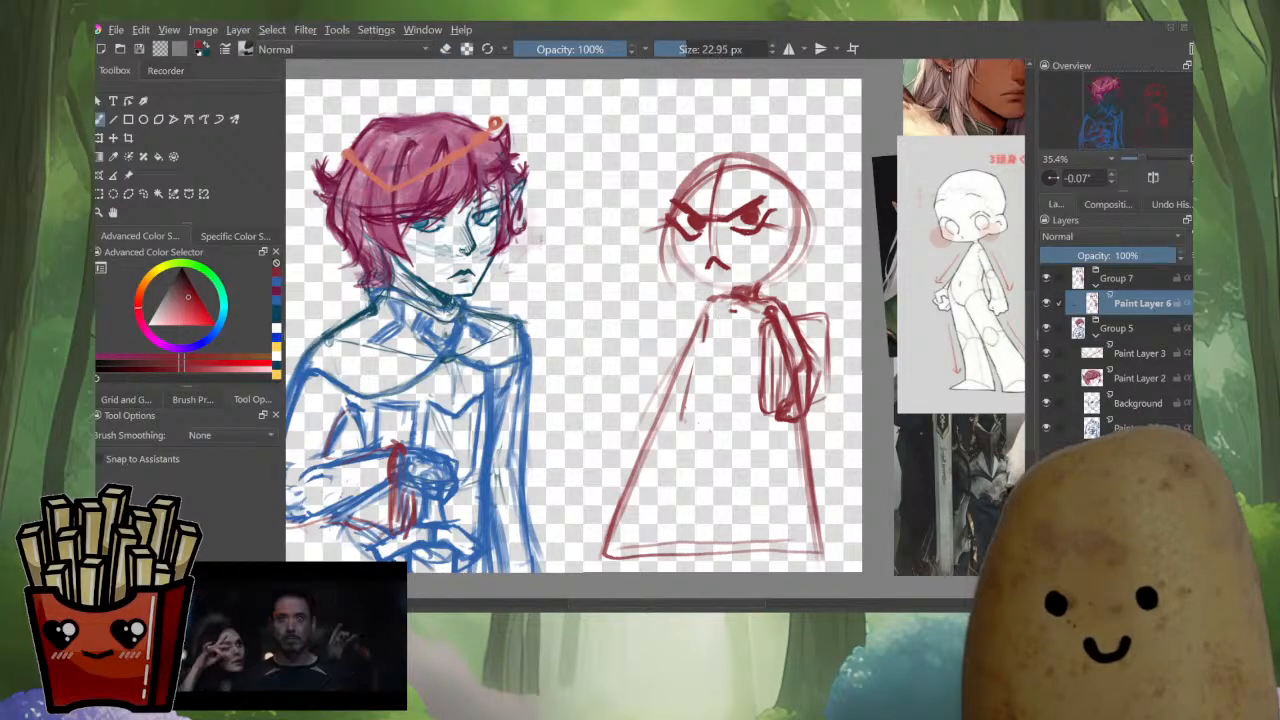
pyautogui.moveTo(708, 320); pyautogui.dragTo(696, 382)
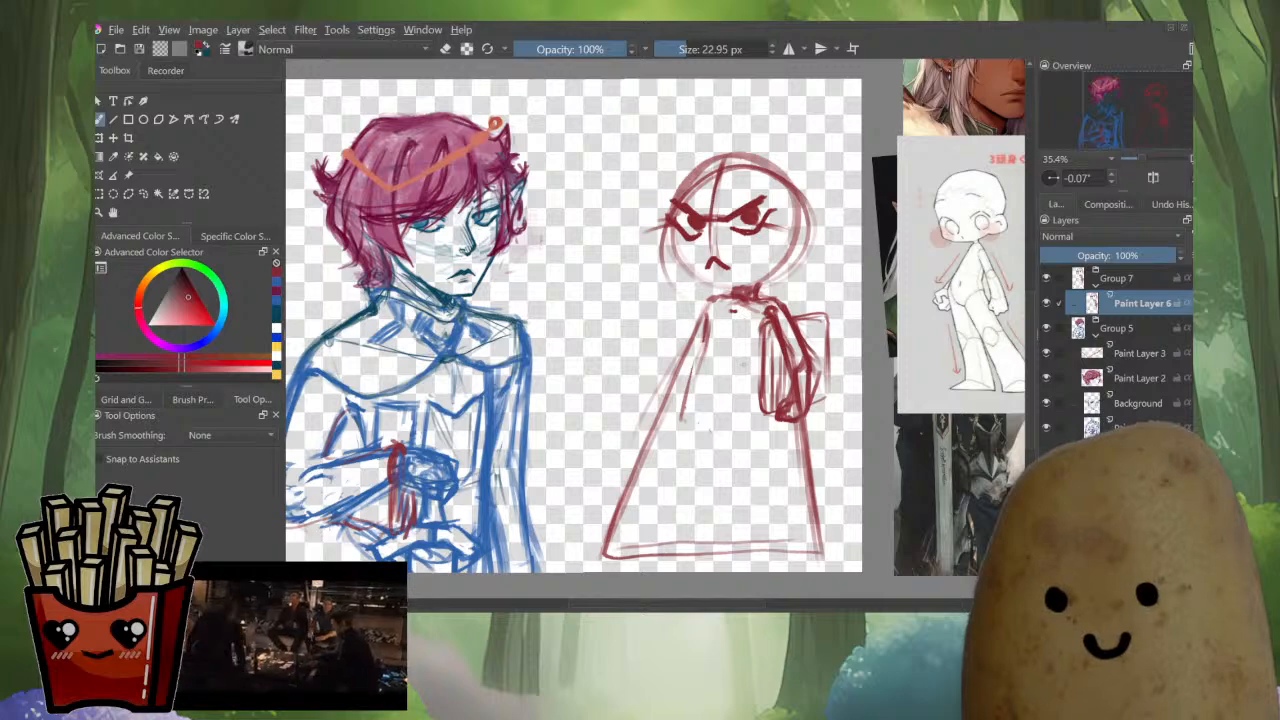
pyautogui.moveTo(708, 426)
pyautogui.mouseDown()
pyautogui.moveTo(697, 401)
pyautogui.moveTo(728, 474)
pyautogui.mouseUp()
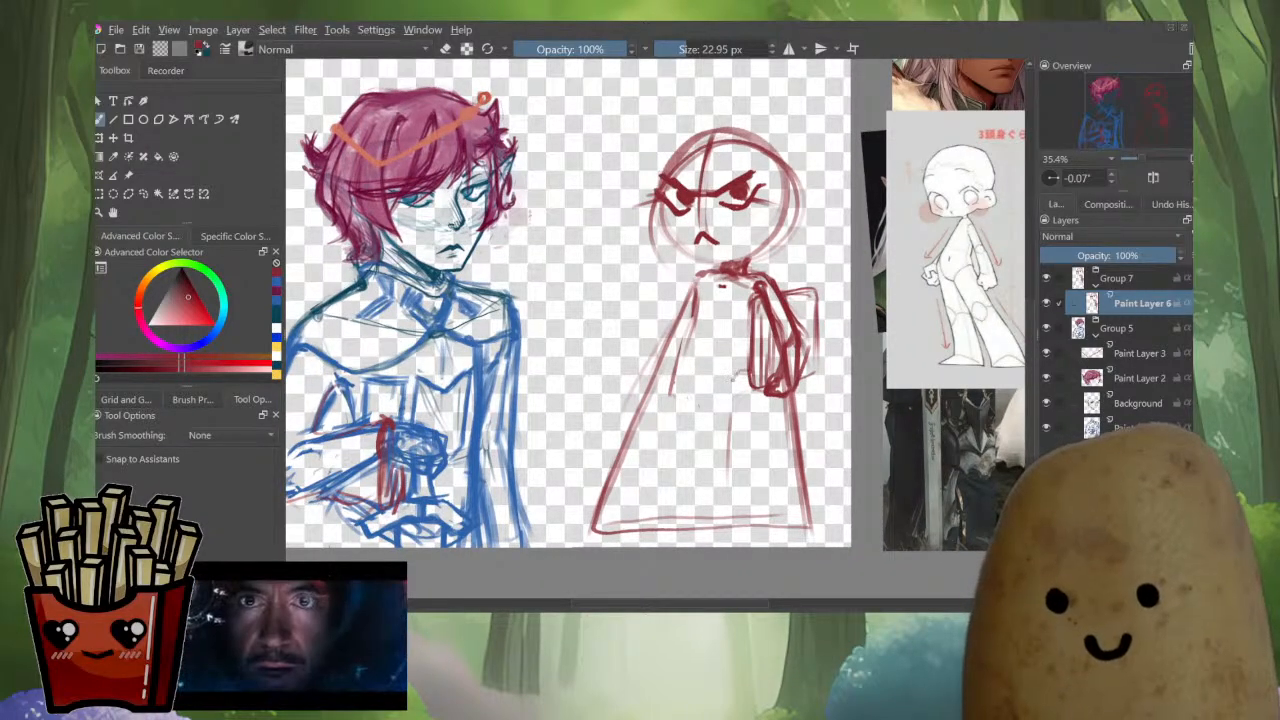
# Sketch the chibi's torso with a rounded chest, waist lines and a curved hip line reaching the hand.
pyautogui.moveTo(694, 281)
pyautogui.mouseDown()
pyautogui.moveTo(706, 309)
pyautogui.moveTo(756, 318)
pyautogui.mouseUp()
pyautogui.moveTo(695, 282)
pyautogui.mouseDown()
pyautogui.moveTo(713, 331)
pyautogui.moveTo(760, 292)
pyautogui.mouseUp()
pyautogui.moveTo(698, 284)
pyautogui.mouseDown()
pyautogui.moveTo(742, 332)
pyautogui.moveTo(682, 390)
pyautogui.moveTo(741, 378)
pyautogui.mouseUp()
pyautogui.moveTo(700, 332)
pyautogui.mouseDown()
pyautogui.moveTo(757, 374)
pyautogui.moveTo(728, 390)
pyautogui.mouseUp()
pyautogui.moveTo(728, 390); pyautogui.dragTo(756, 386)
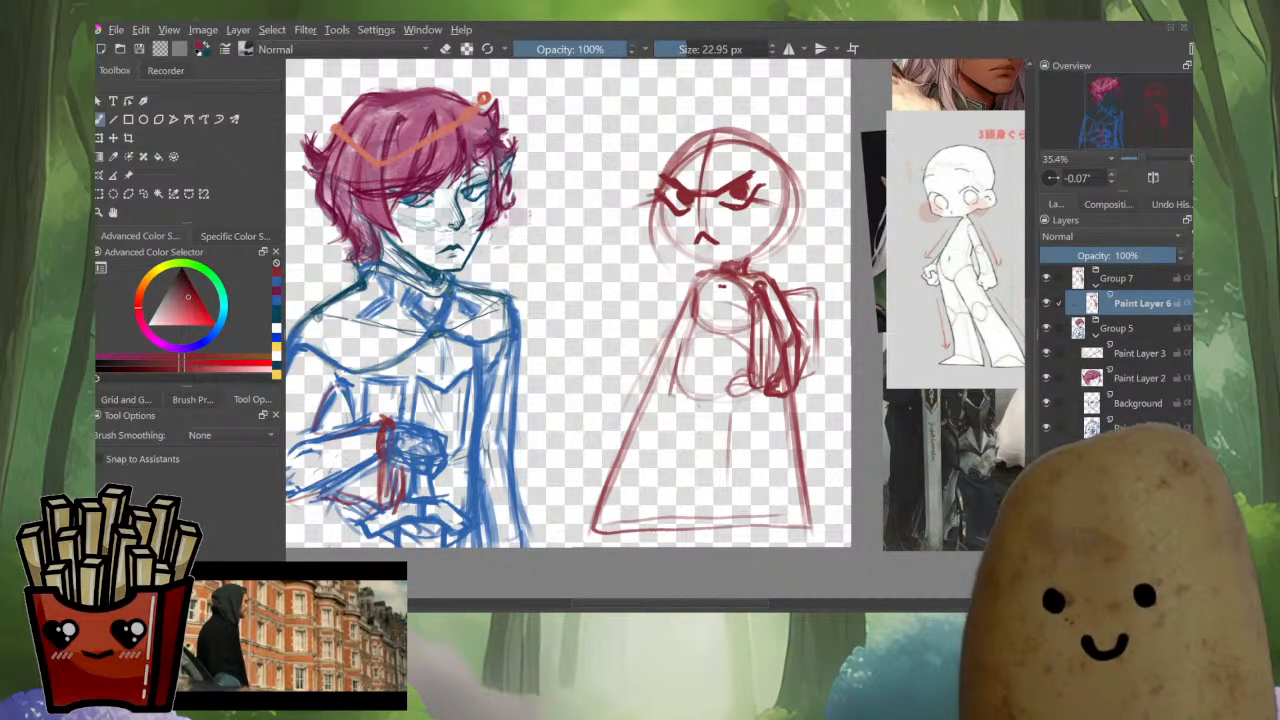
# Mirror the canvas to strengthen the torso's side lines, restore the view and darken the bent arm's outline.
pyautogui.press('m')
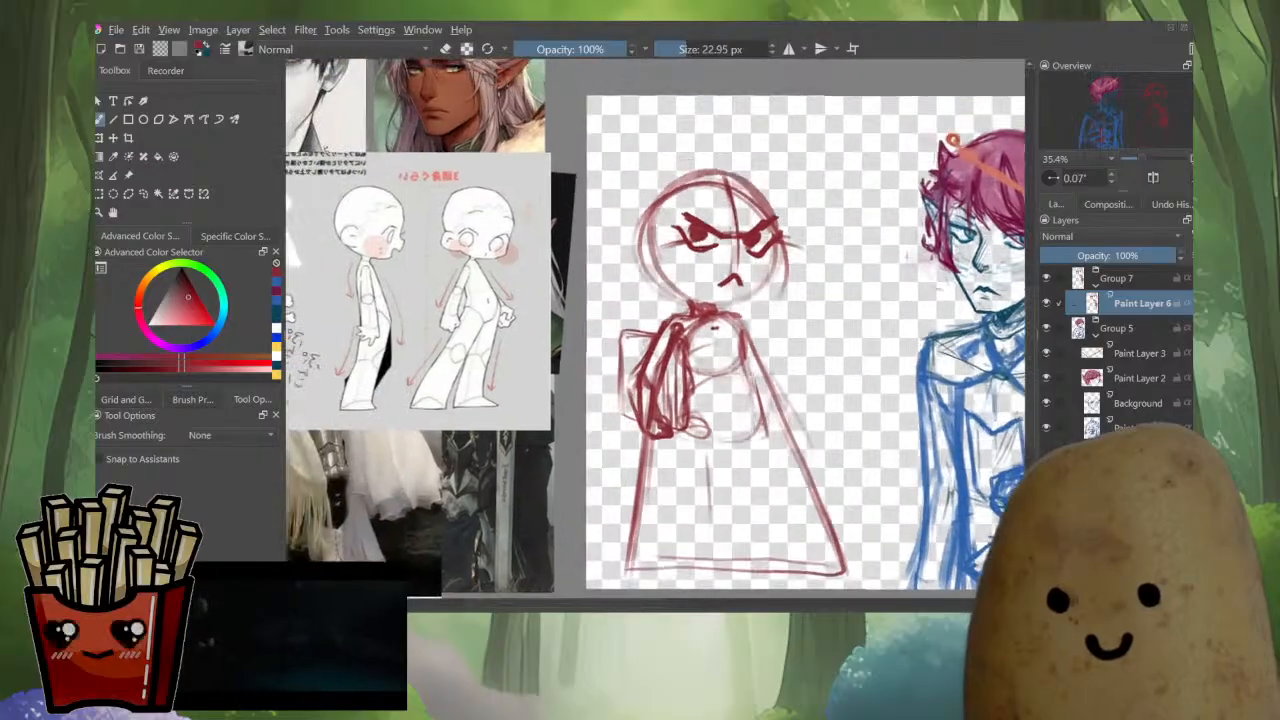
pyautogui.moveTo(738, 330)
pyautogui.mouseDown()
pyautogui.moveTo(737, 357)
pyautogui.moveTo(682, 371)
pyautogui.moveTo(728, 371)
pyautogui.mouseUp()
pyautogui.moveTo(689, 373)
pyautogui.mouseDown()
pyautogui.moveTo(717, 372)
pyautogui.moveTo(724, 386)
pyautogui.moveTo(708, 390)
pyautogui.mouseUp()
pyautogui.press('m')
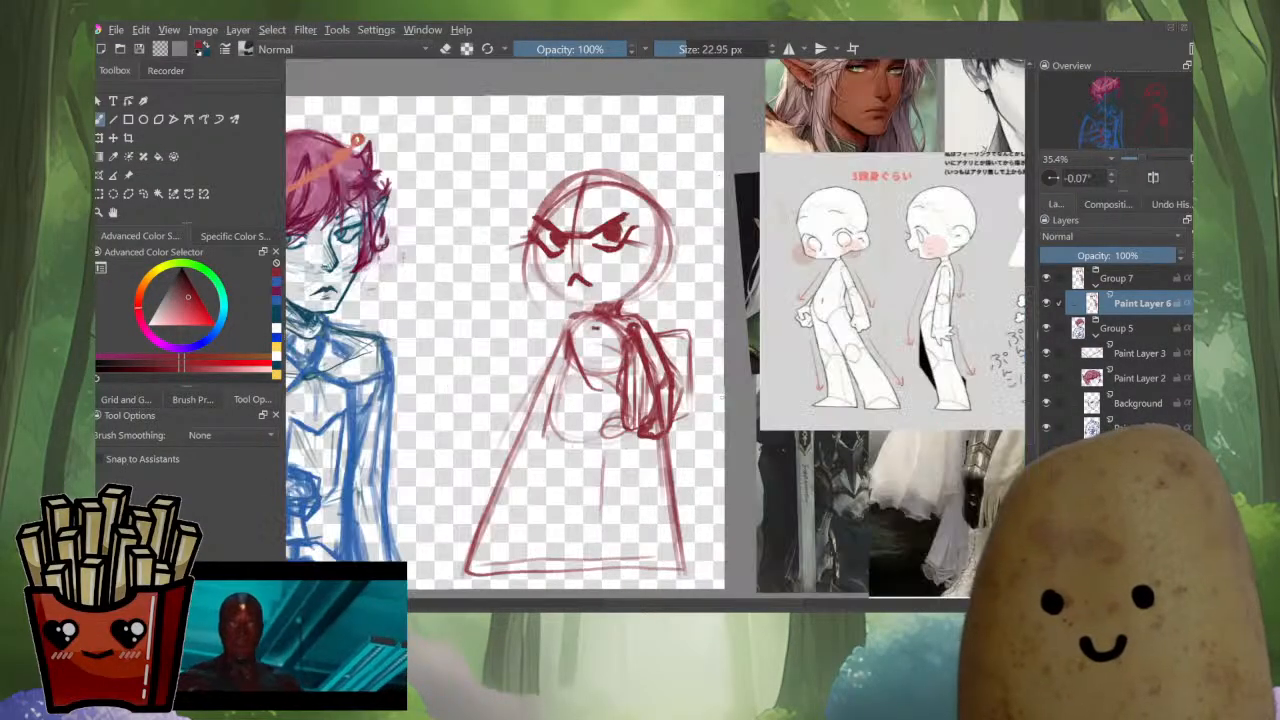
pyautogui.moveTo(641, 349)
pyautogui.mouseDown()
pyautogui.moveTo(646, 421)
pyautogui.moveTo(673, 427)
pyautogui.mouseUp()
pyautogui.moveTo(674, 382)
pyautogui.mouseDown()
pyautogui.moveTo(712, 387)
pyautogui.moveTo(675, 359)
pyautogui.moveTo(684, 390)
pyautogui.moveTo(702, 373)
pyautogui.mouseUp()
# Clean up the torso sketch with the eraser and reinforce the arm and chest lines with a 38.27 px brush.
pyautogui.press('e')
pyautogui.press('e')
pyautogui.press('e')
pyautogui.moveTo(712, 318)
pyautogui.mouseDown()
pyautogui.moveTo(716, 372)
pyautogui.moveTo(731, 330)
pyautogui.moveTo(760, 366)
pyautogui.moveTo(758, 430)
pyautogui.moveTo(765, 370)
pyautogui.moveTo(738, 354)
pyautogui.moveTo(773, 384)
pyautogui.moveTo(778, 408)
pyautogui.moveTo(762, 436)
pyautogui.moveTo(744, 436)
pyautogui.mouseUp()
pyautogui.press('e')
pyautogui.press('e')
pyautogui.press('e')
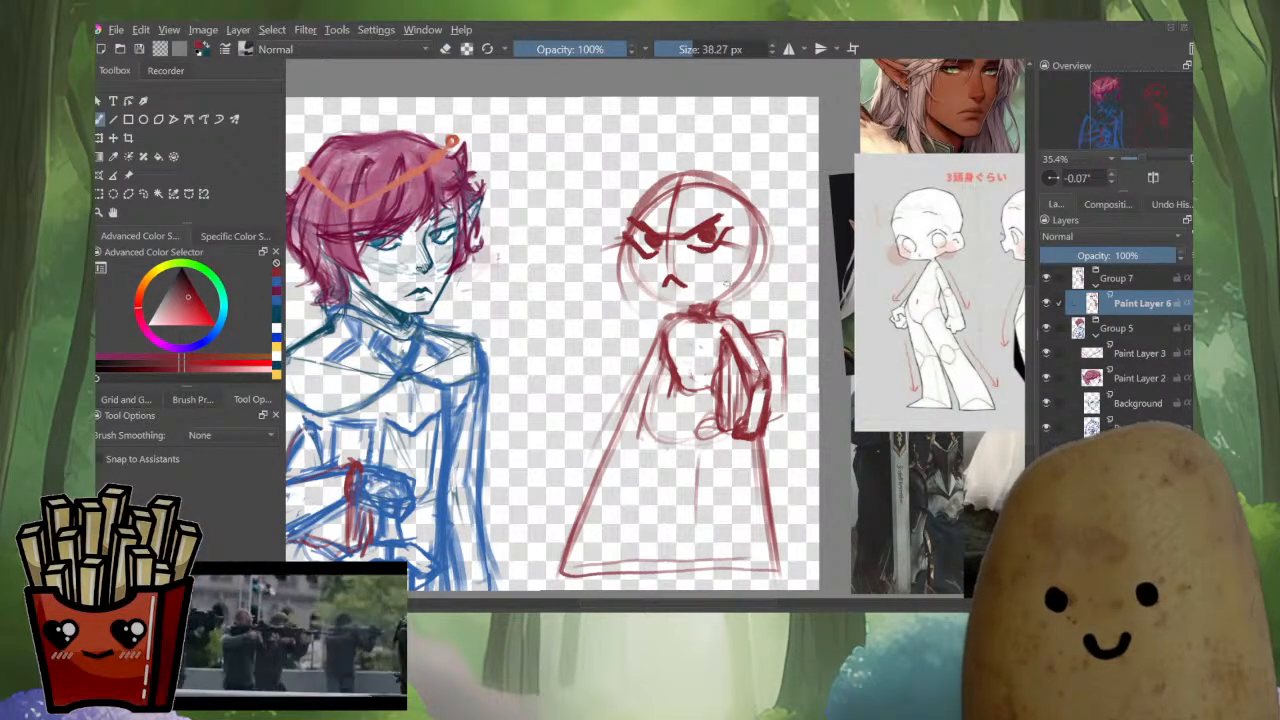
pyautogui.moveTo(723, 345); pyautogui.dragTo(732, 438)
pyautogui.moveTo(670, 356); pyautogui.dragTo(677, 374)
pyautogui.moveTo(749, 538)
pyautogui.mouseDown()
pyautogui.moveTo(819, 504)
pyautogui.moveTo(757, 509)
pyautogui.mouseUp()
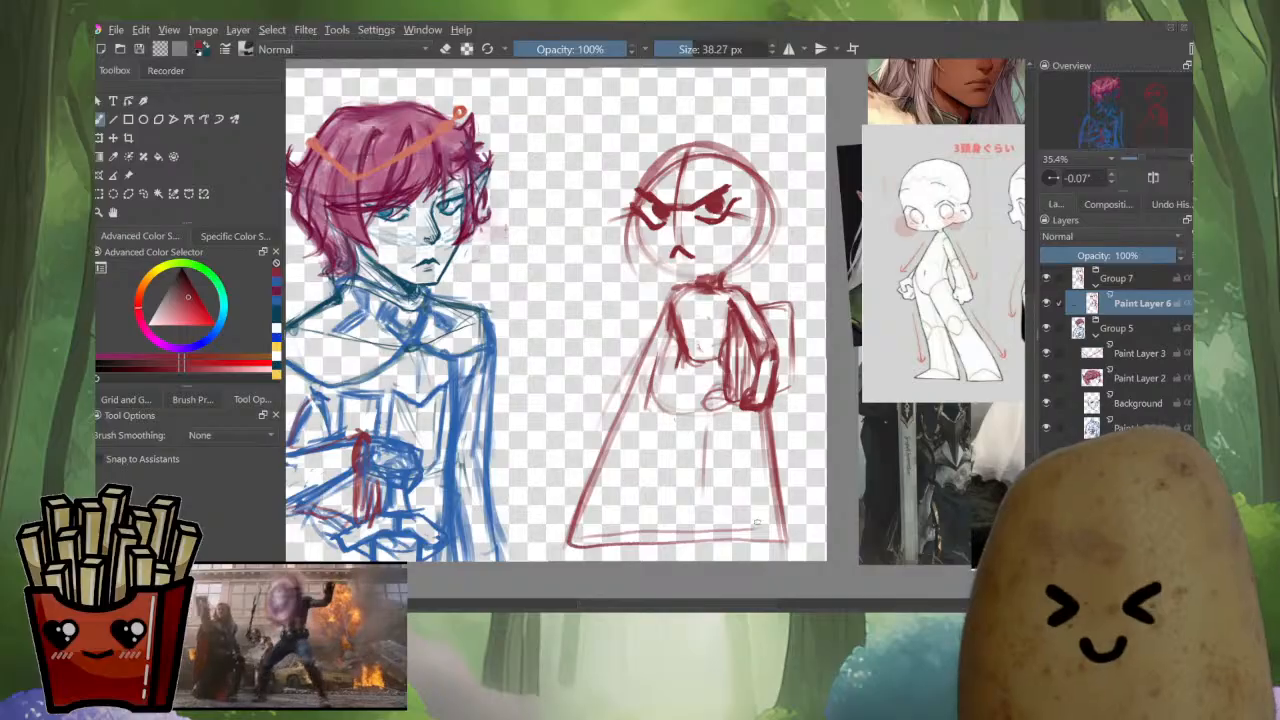
pyautogui.press('[')
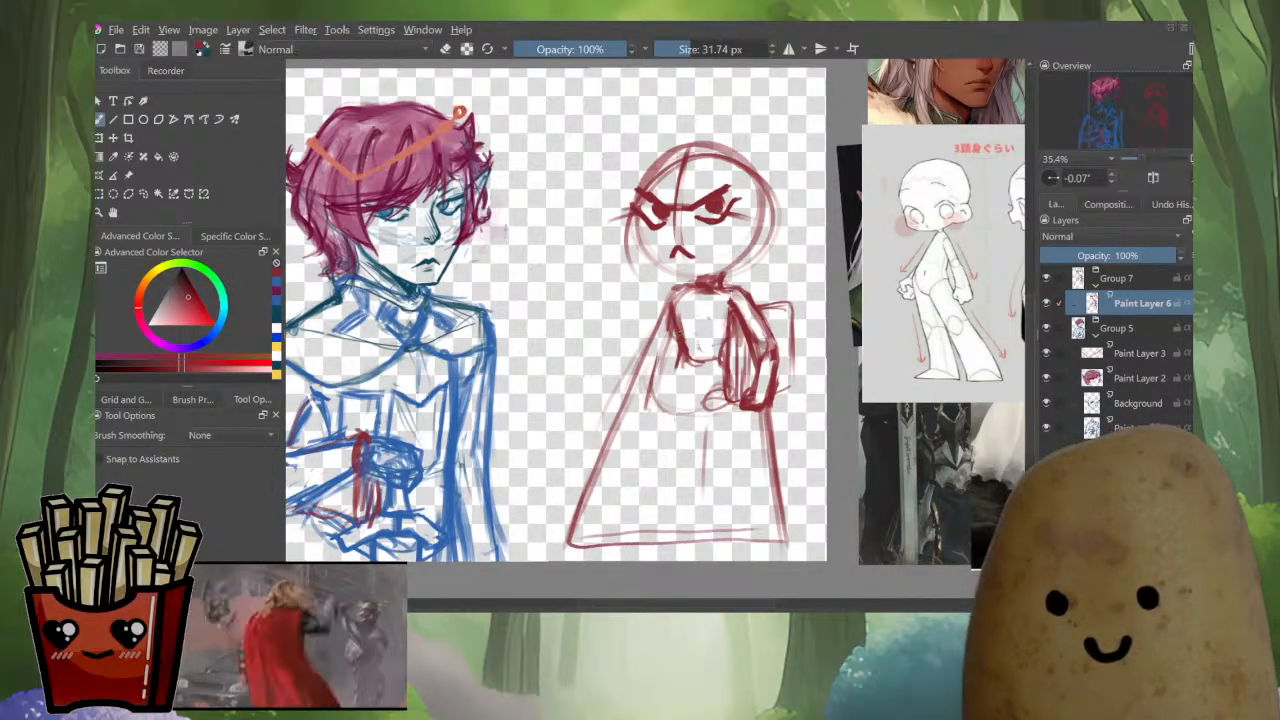
# Bend the chibi sketch on Paint Layer 6 with a mesh transform, shifting the head and lower body in opposite directions.
pyautogui.moveTo(680, 333); pyautogui.dragTo(471, 375)
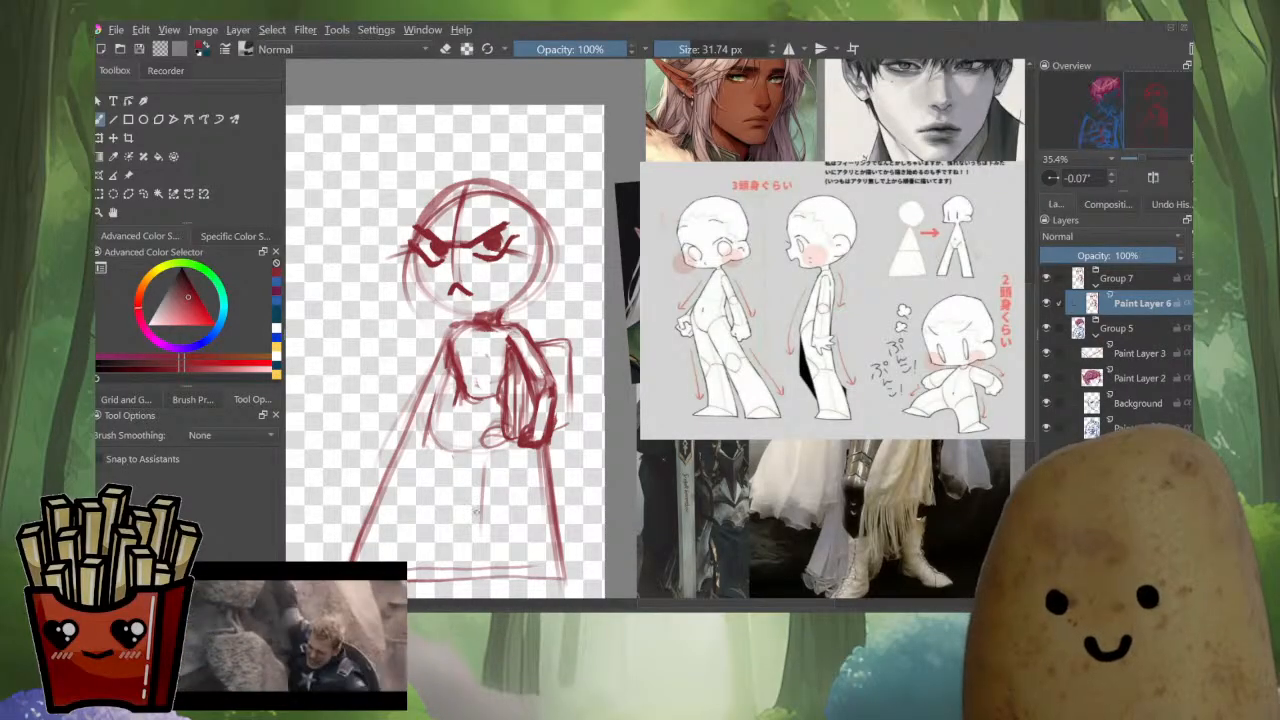
pyautogui.moveTo(480, 340); pyautogui.dragTo(669, 302)
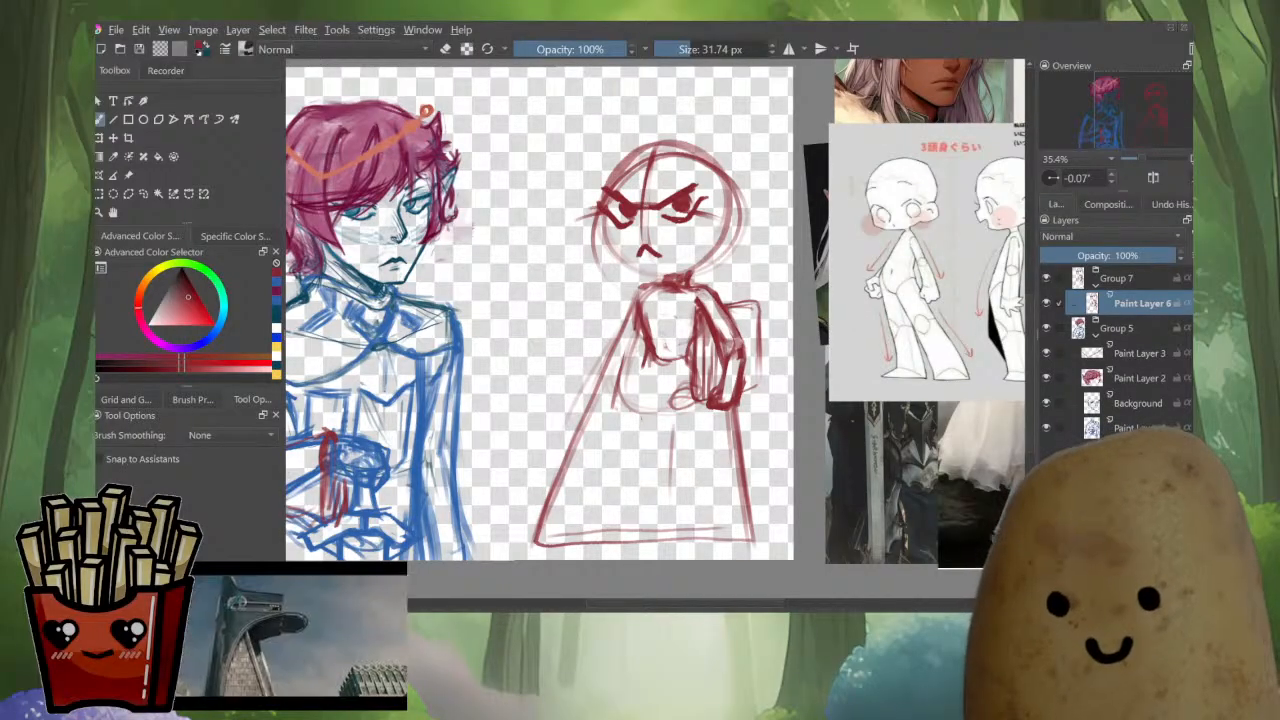
pyautogui.hotkey('ctrl', 't')
pyautogui.click(189, 459)
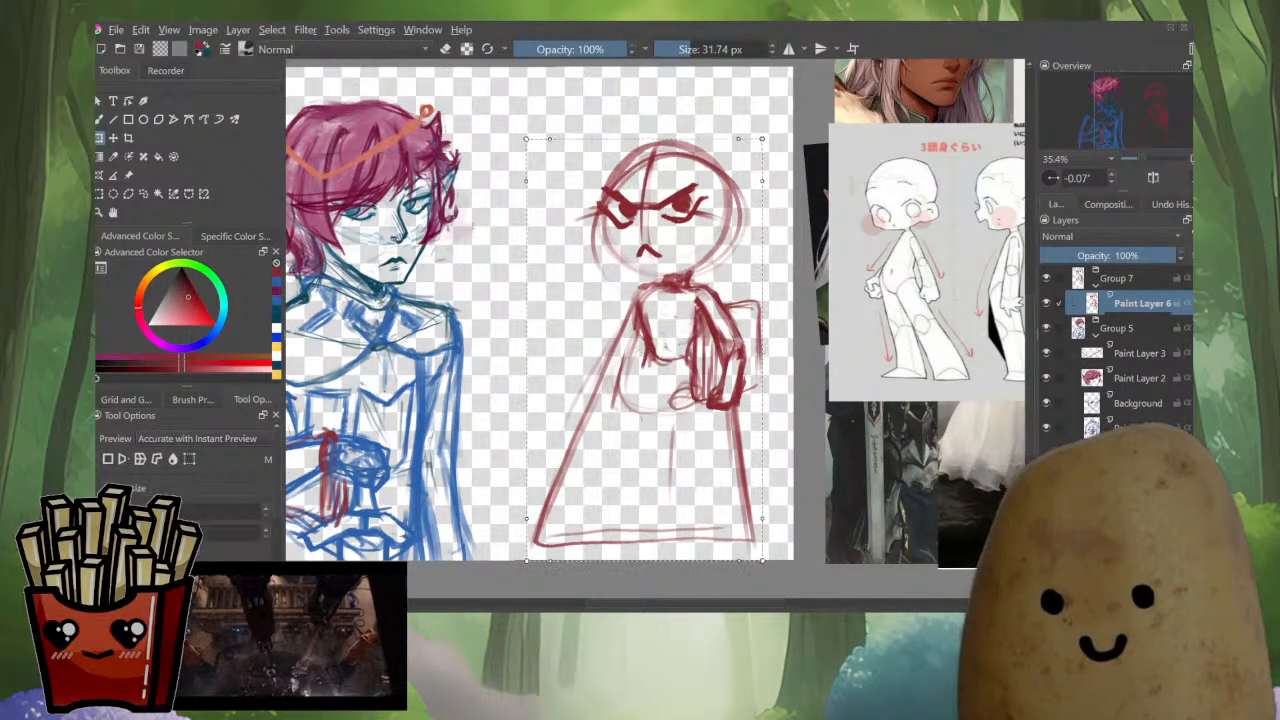
pyautogui.click(266, 508)
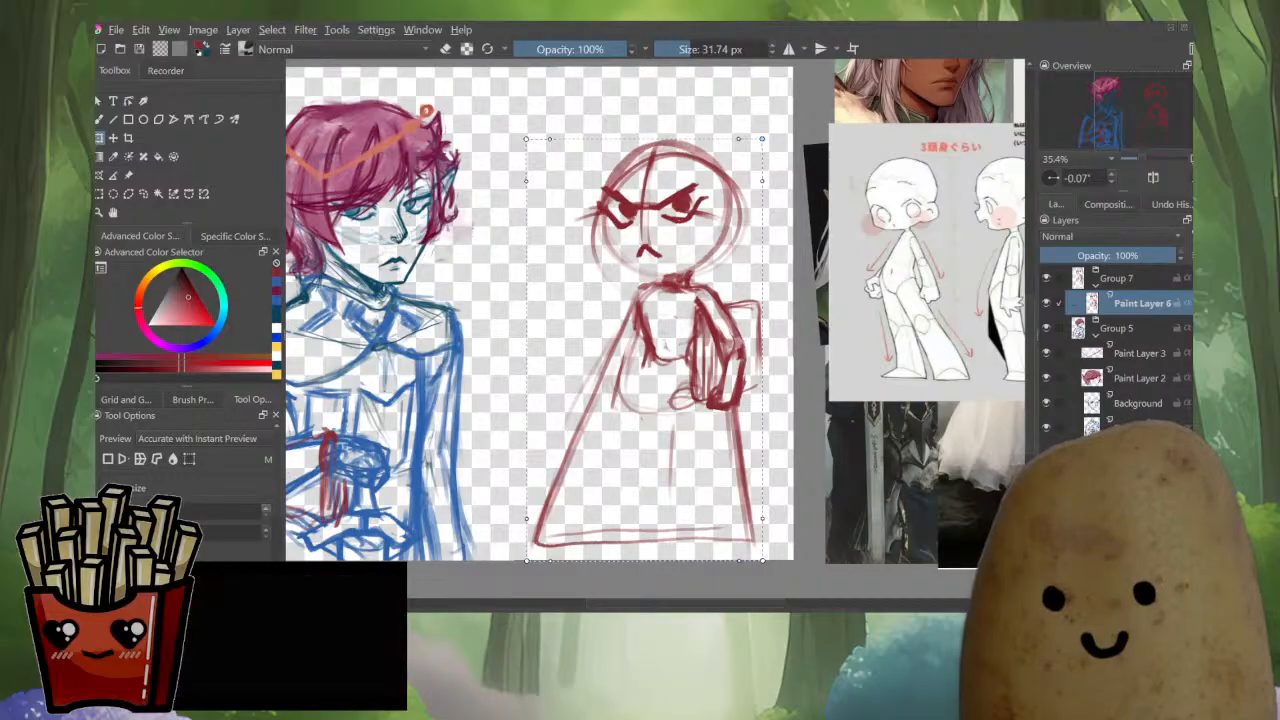
pyautogui.moveTo(644, 519); pyautogui.dragTo(613, 510)
pyautogui.moveTo(644, 181); pyautogui.dragTo(680, 187)
pyautogui.moveTo(613, 510); pyautogui.dragTo(603, 509)
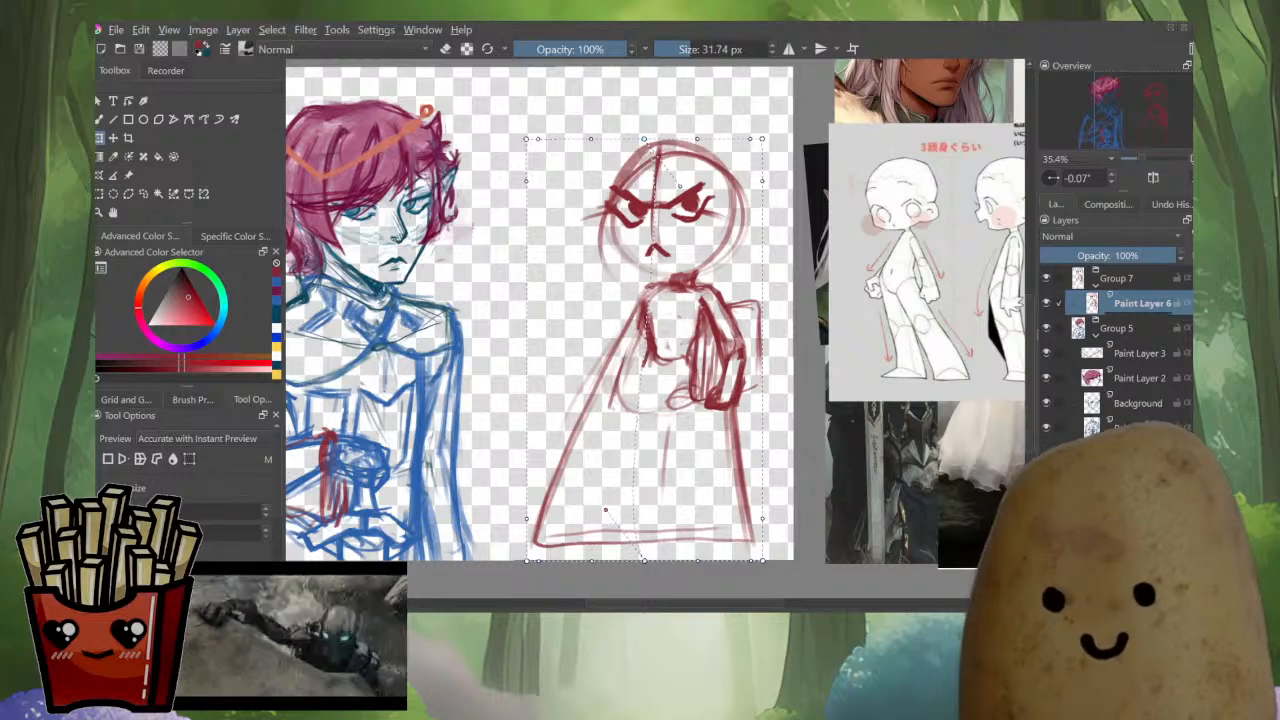
pyautogui.moveTo(680, 187); pyautogui.dragTo(704, 184)
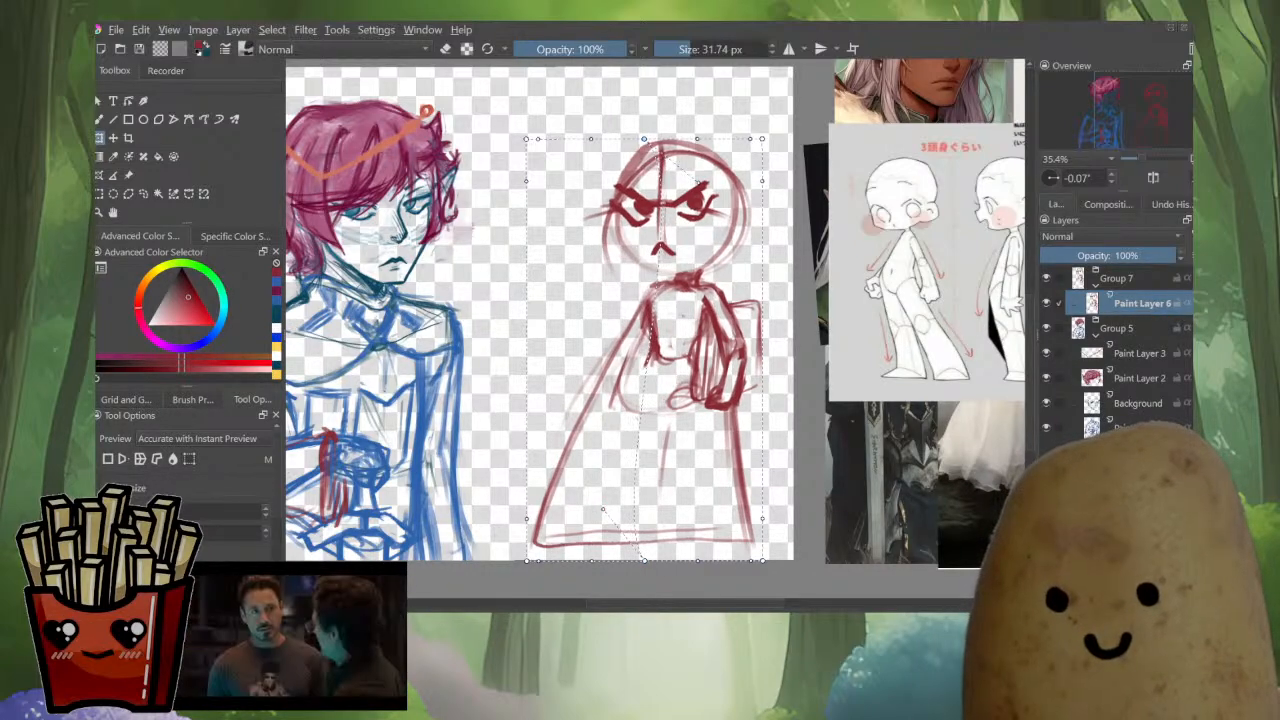
pyautogui.press('Return')
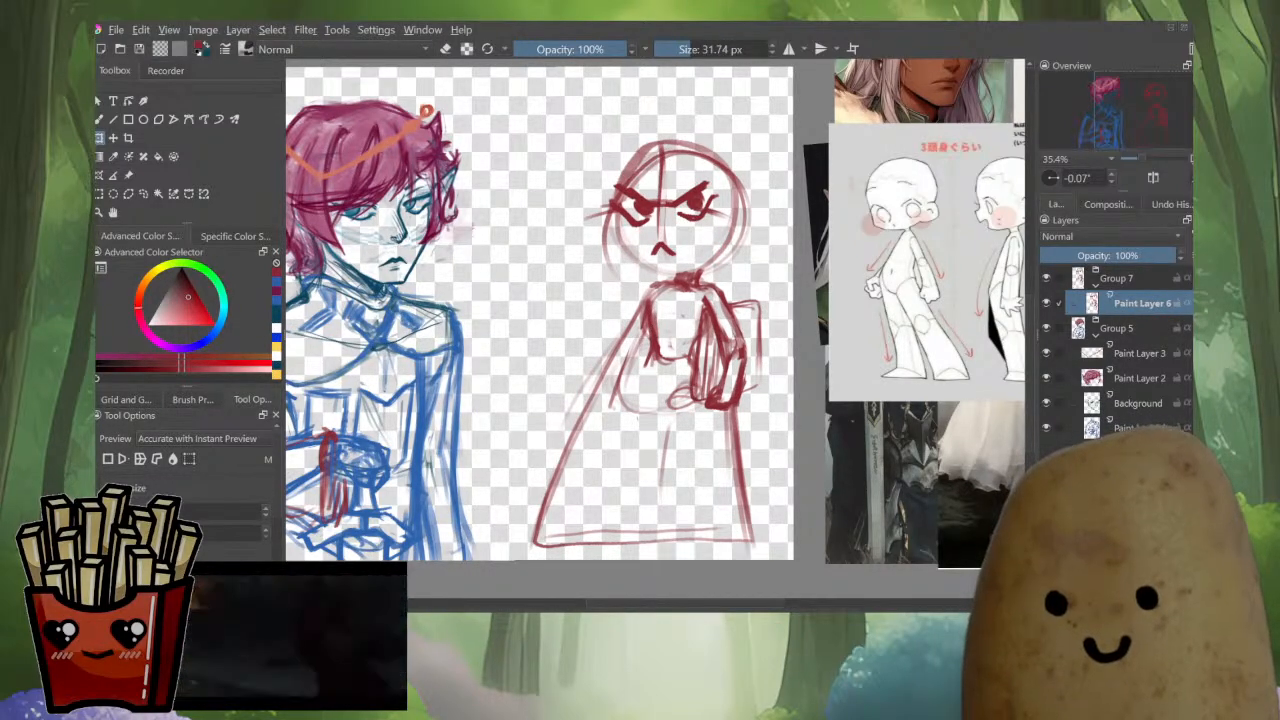
# Reinforce the chibi's collar and both shoulder slopes using a 22.27 px brush.
pyautogui.press('b')
pyautogui.press('[')
pyautogui.press('[')
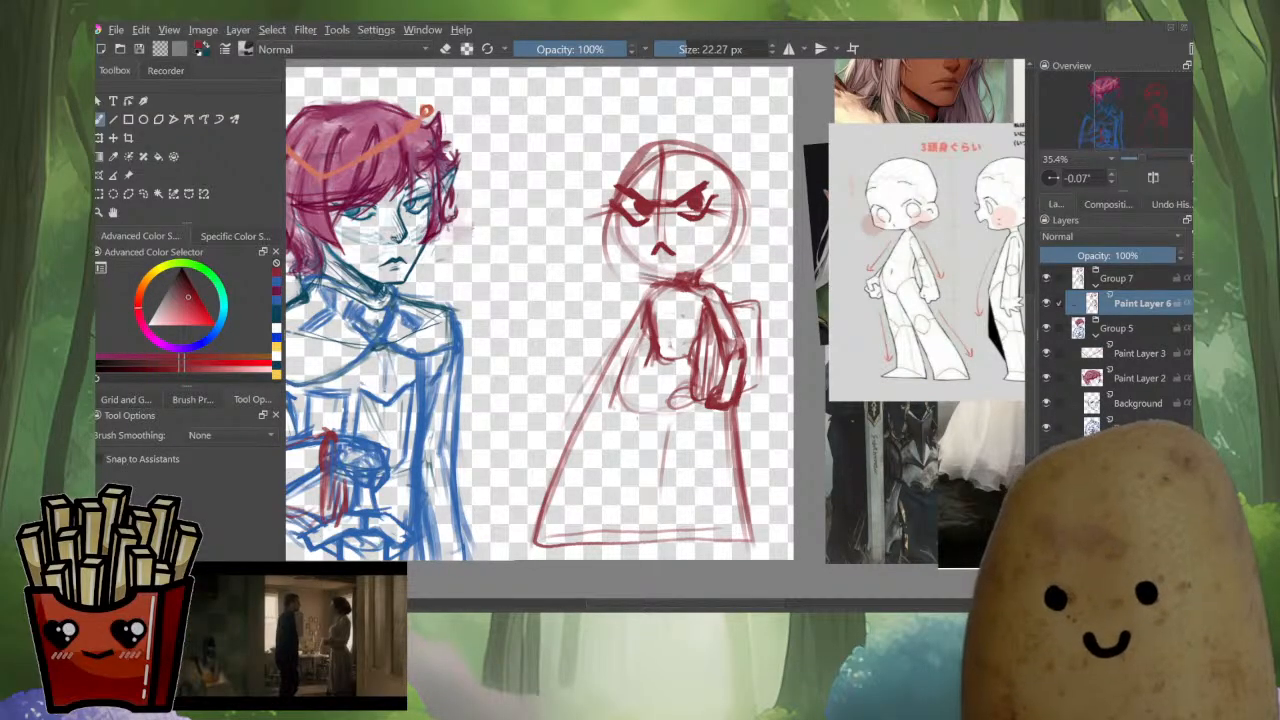
pyautogui.moveTo(686, 285); pyautogui.dragTo(719, 295)
pyautogui.moveTo(668, 277); pyautogui.dragTo(643, 285)
pyautogui.moveTo(699, 287)
pyautogui.mouseDown()
pyautogui.moveTo(733, 301)
pyautogui.moveTo(717, 299)
pyautogui.moveTo(741, 348)
pyautogui.mouseUp()
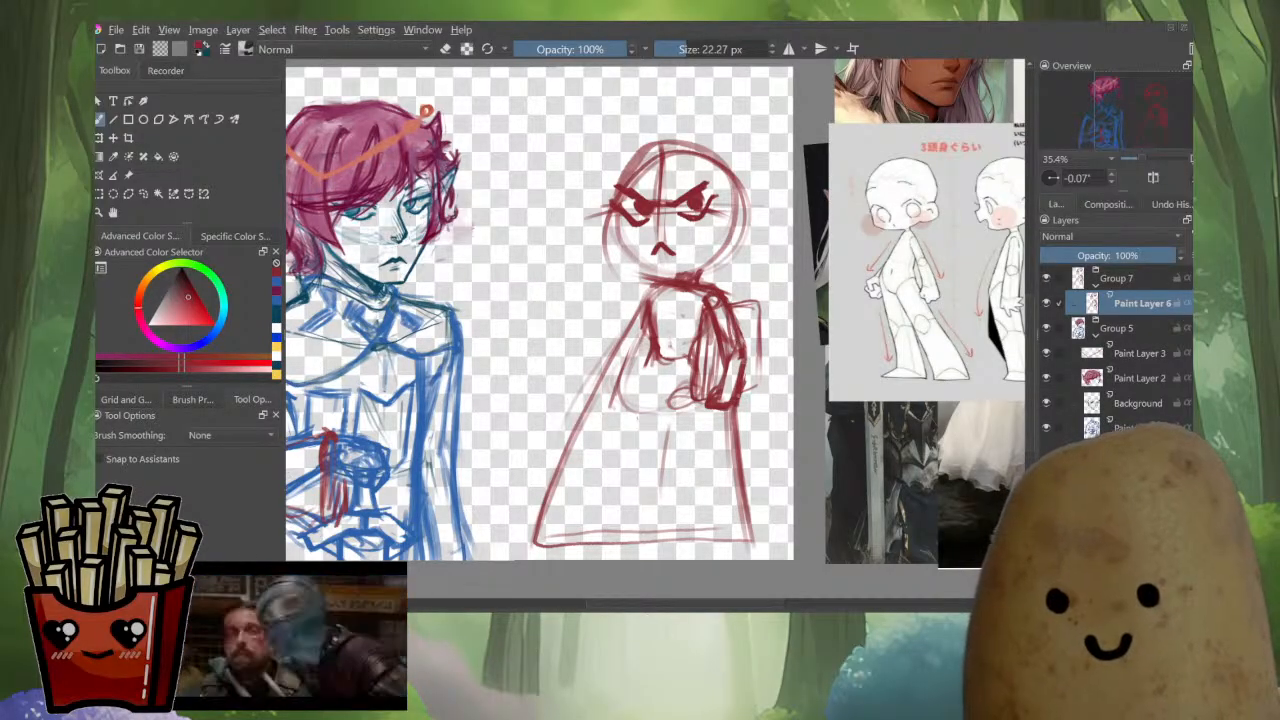
pyautogui.moveTo(655, 282); pyautogui.dragTo(627, 305)
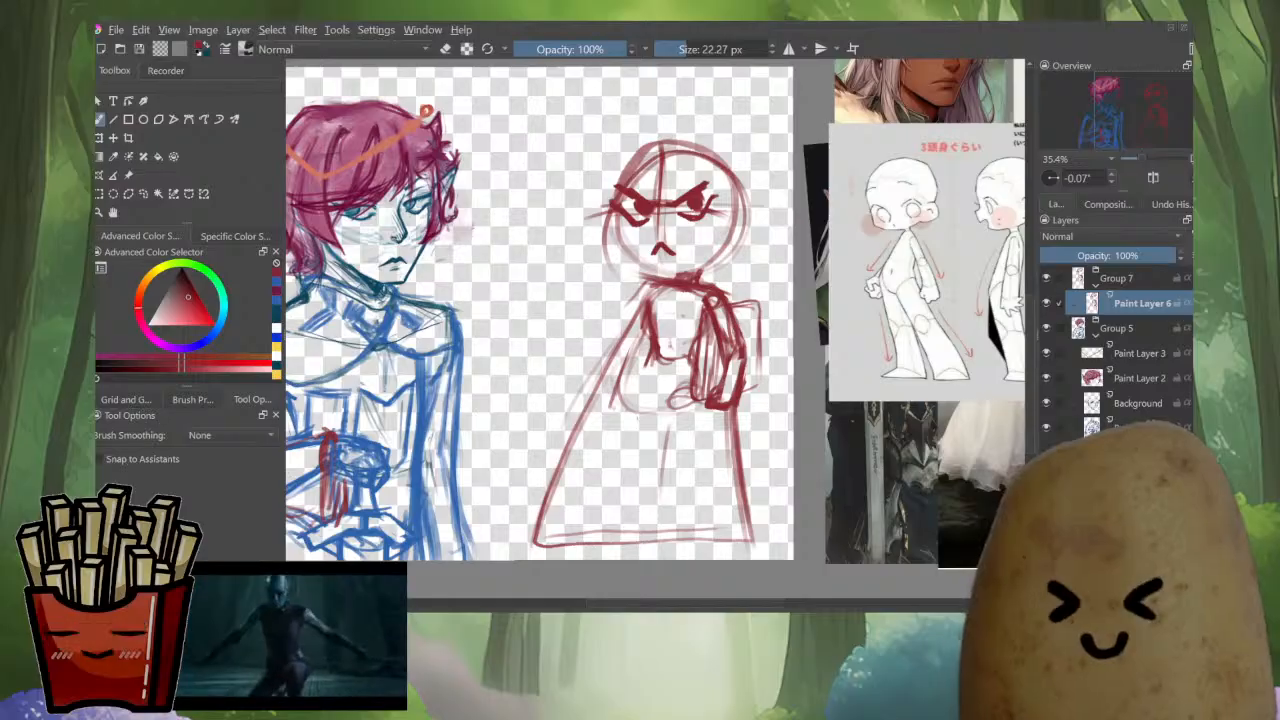
# Sketch the chibi's hip curve and light guide lines for the thighs running down under the cloak.
pyautogui.moveTo(684, 298); pyautogui.dragTo(630, 536)
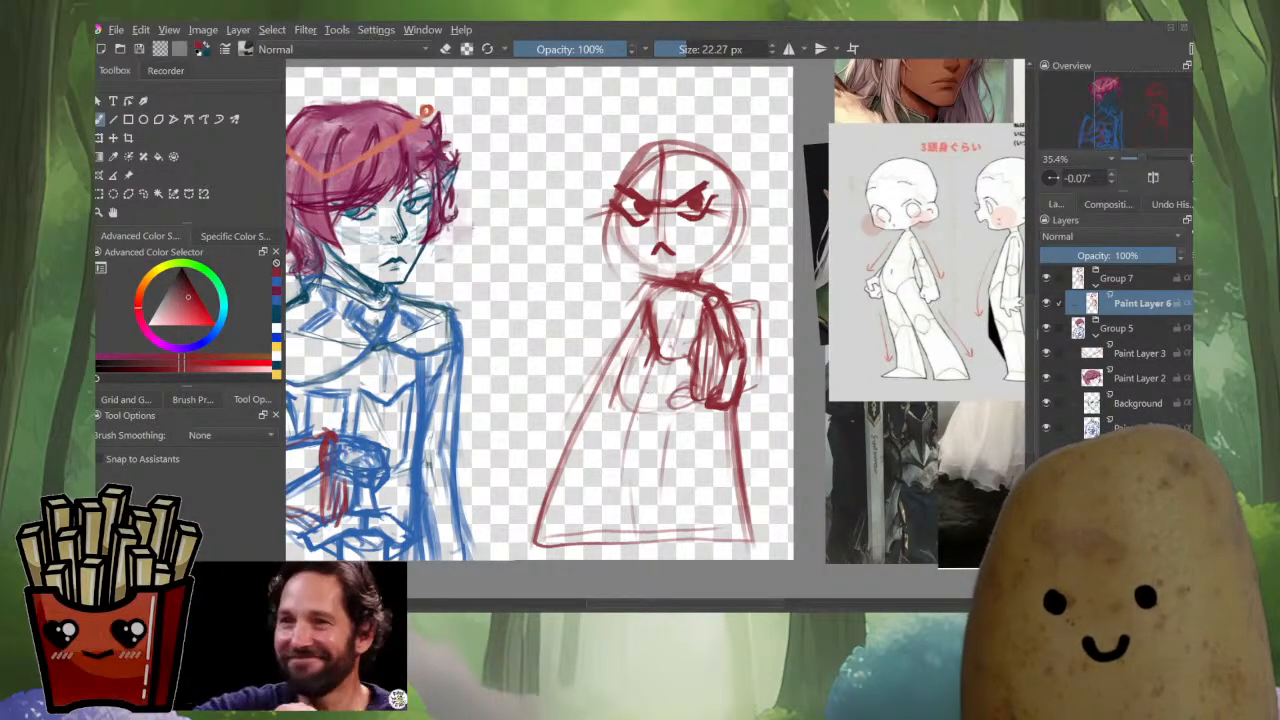
pyautogui.moveTo(646, 390)
pyautogui.mouseDown()
pyautogui.moveTo(660, 402)
pyautogui.moveTo(694, 375)
pyautogui.mouseUp()
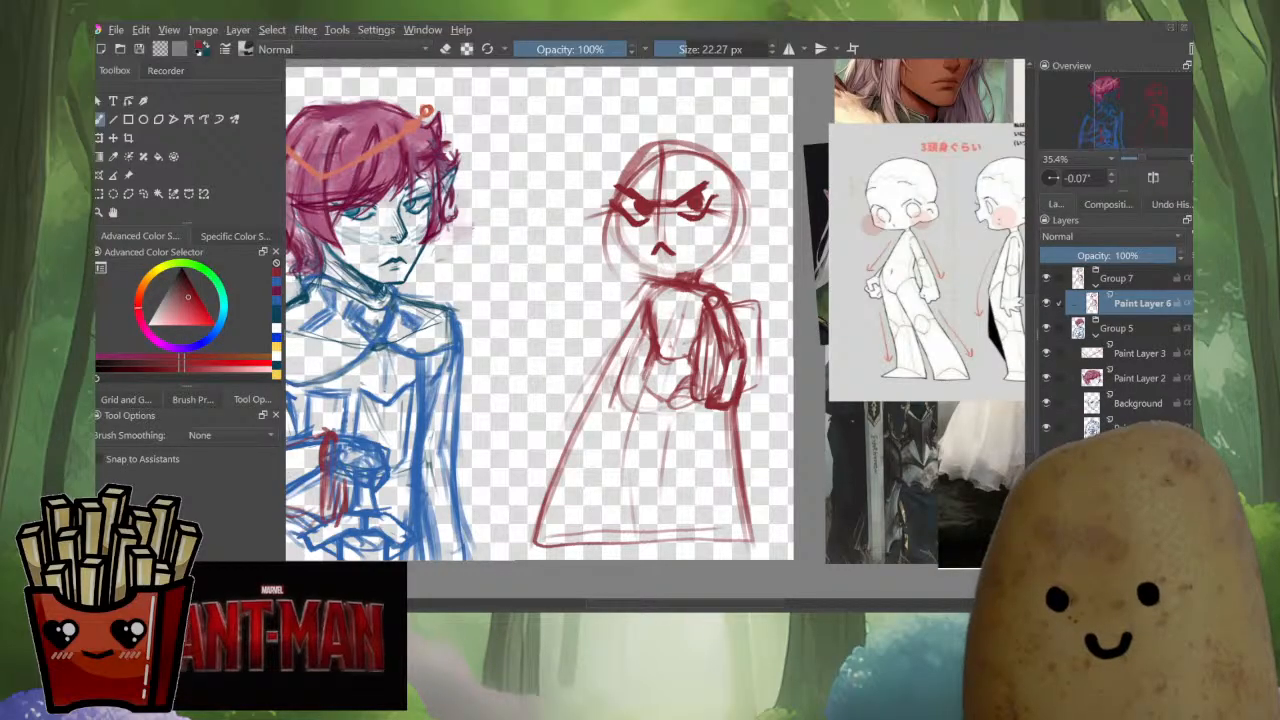
pyautogui.moveTo(638, 390); pyautogui.dragTo(610, 462)
pyautogui.moveTo(684, 380); pyautogui.dragTo(672, 432)
pyautogui.moveTo(672, 390); pyautogui.dragTo(666, 504)
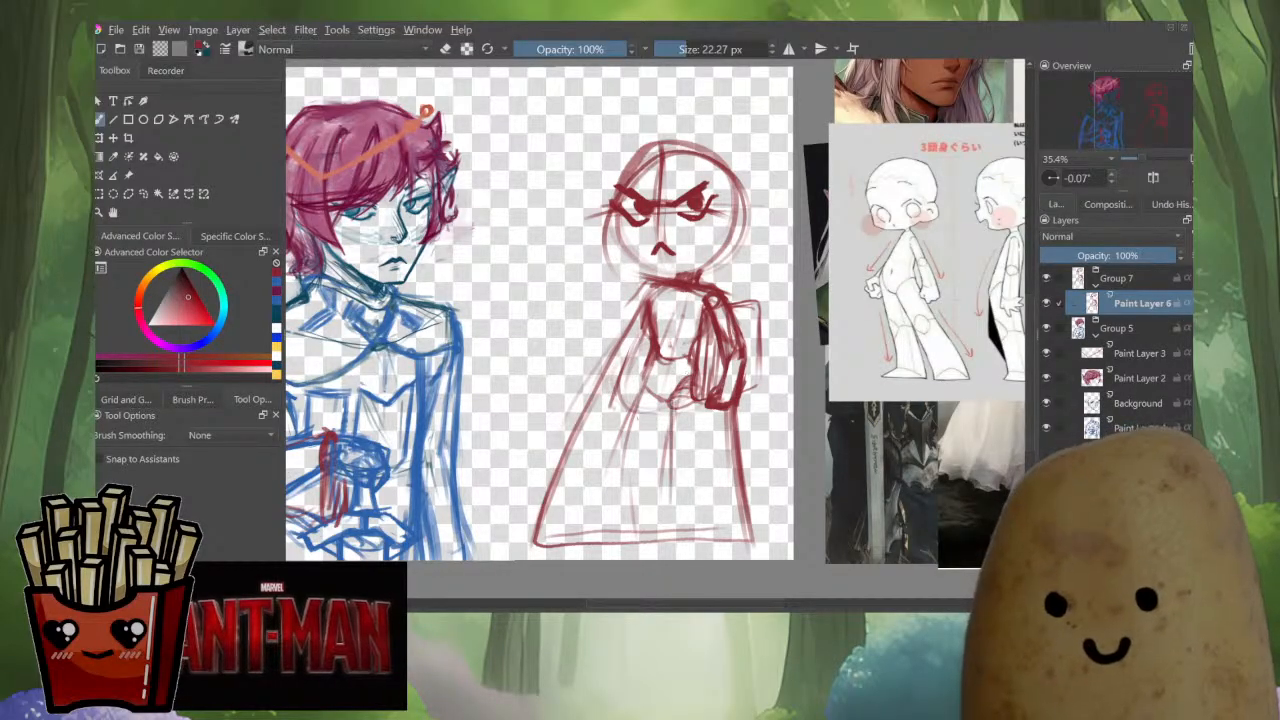
# Sketch the chibi's leg below the bent arm, with an oval knee, calf lines and a flat foot at the cloak's hem.
pyautogui.moveTo(720, 412)
pyautogui.mouseDown()
pyautogui.moveTo(692, 478)
pyautogui.moveTo(687, 451)
pyautogui.mouseUp()
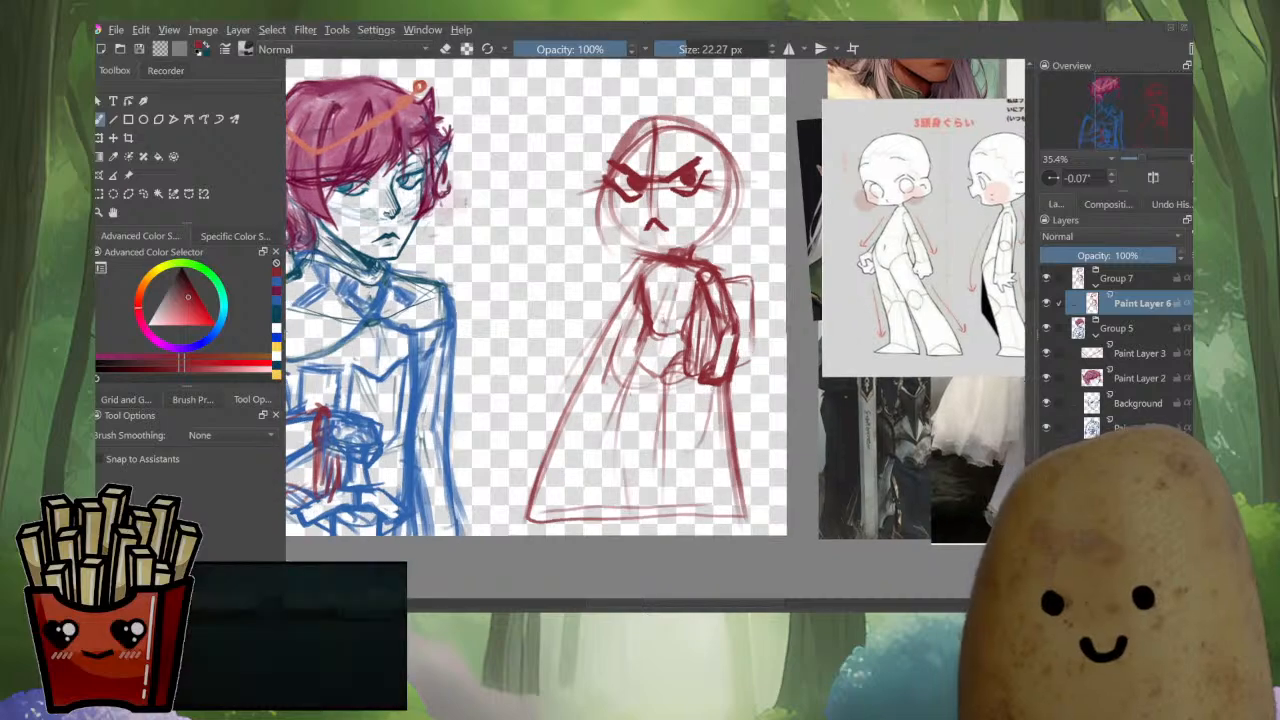
pyautogui.moveTo(713, 388)
pyautogui.mouseDown()
pyautogui.moveTo(691, 450)
pyautogui.moveTo(672, 446)
pyautogui.mouseUp()
pyautogui.moveTo(668, 404)
pyautogui.mouseDown()
pyautogui.moveTo(671, 462)
pyautogui.moveTo(712, 486)
pyautogui.mouseUp()
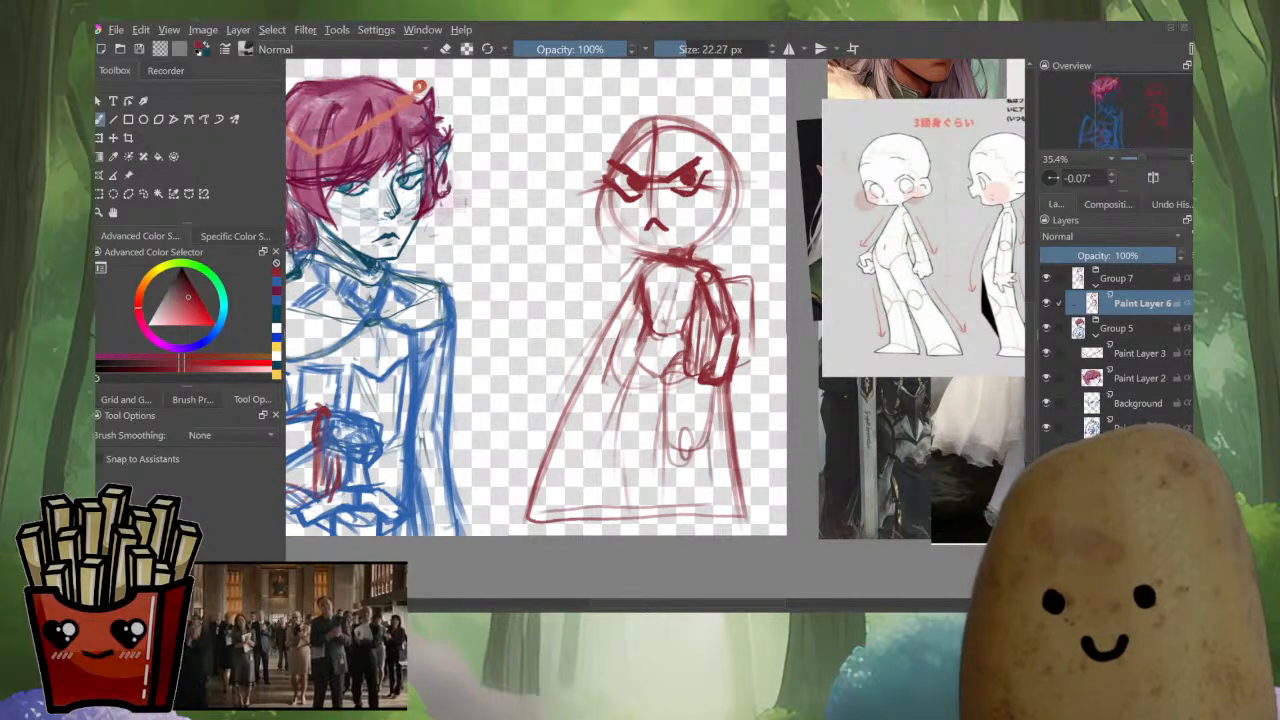
pyautogui.moveTo(714, 442); pyautogui.dragTo(724, 534)
pyautogui.moveTo(667, 452); pyautogui.dragTo(660, 530)
pyautogui.moveTo(661, 531); pyautogui.dragTo(717, 527)
pyautogui.moveTo(716, 406); pyautogui.dragTo(705, 445)
pyautogui.moveTo(710, 418)
pyautogui.mouseDown()
pyautogui.moveTo(702, 462)
pyautogui.moveTo(722, 536)
pyautogui.moveTo(662, 528)
pyautogui.moveTo(704, 506)
pyautogui.moveTo(654, 528)
pyautogui.mouseUp()
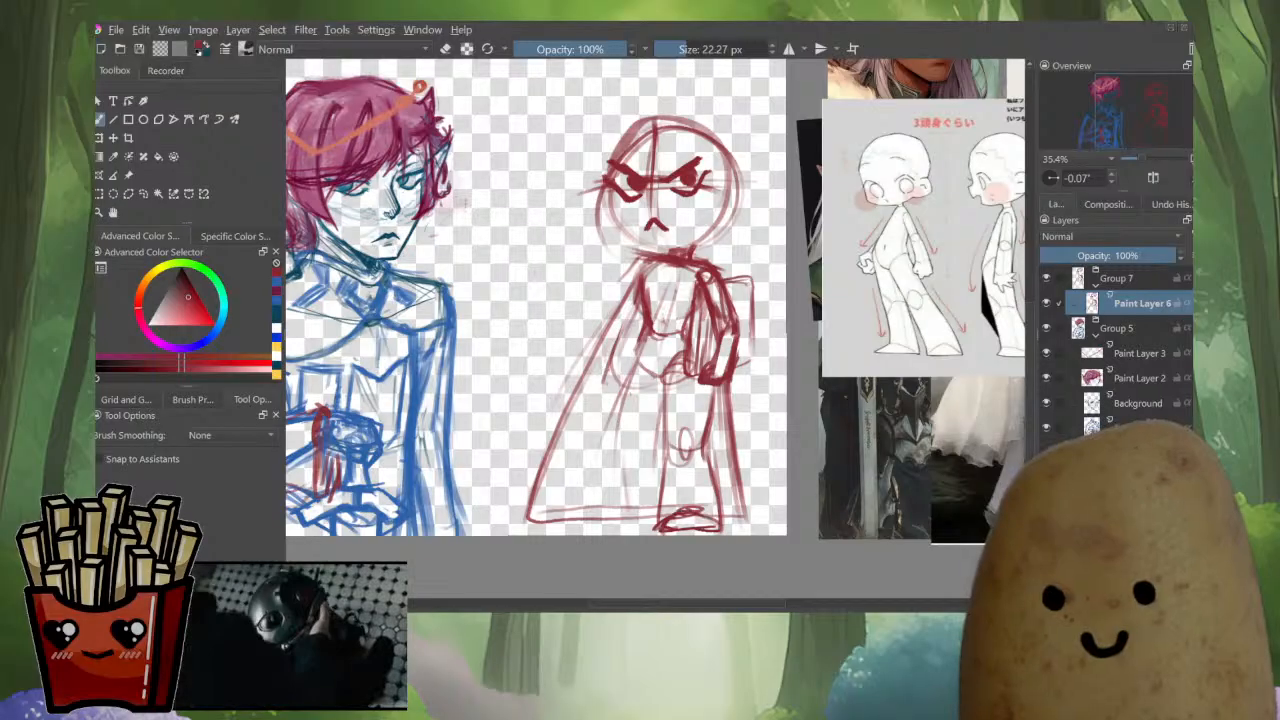
# Darken the inner thigh, knee oval and calf outlines of the chibi's first leg and tidy its upper line.
pyautogui.moveTo(668, 379); pyautogui.dragTo(668, 443)
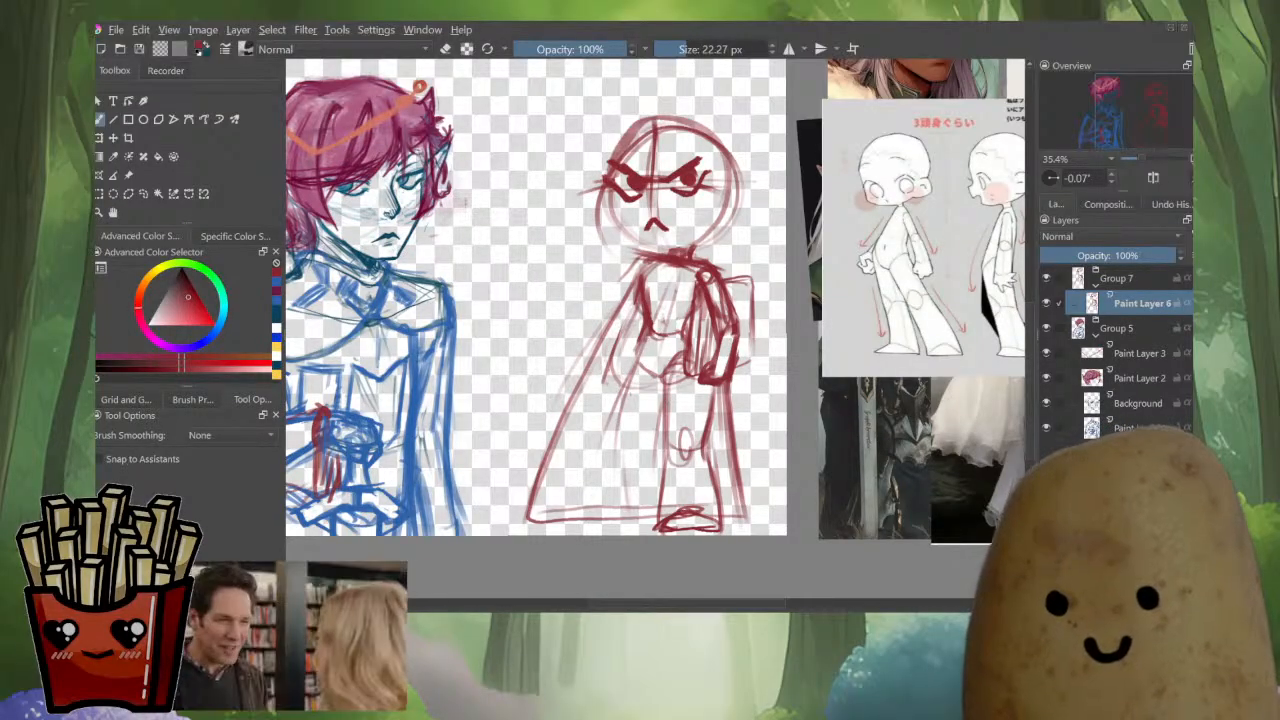
pyautogui.moveTo(667, 372); pyautogui.dragTo(668, 454)
pyautogui.moveTo(669, 410)
pyautogui.mouseDown()
pyautogui.moveTo(669, 452)
pyautogui.moveTo(688, 446)
pyautogui.moveTo(690, 462)
pyautogui.moveTo(670, 488)
pyautogui.mouseUp()
pyautogui.moveTo(669, 454); pyautogui.dragTo(664, 518)
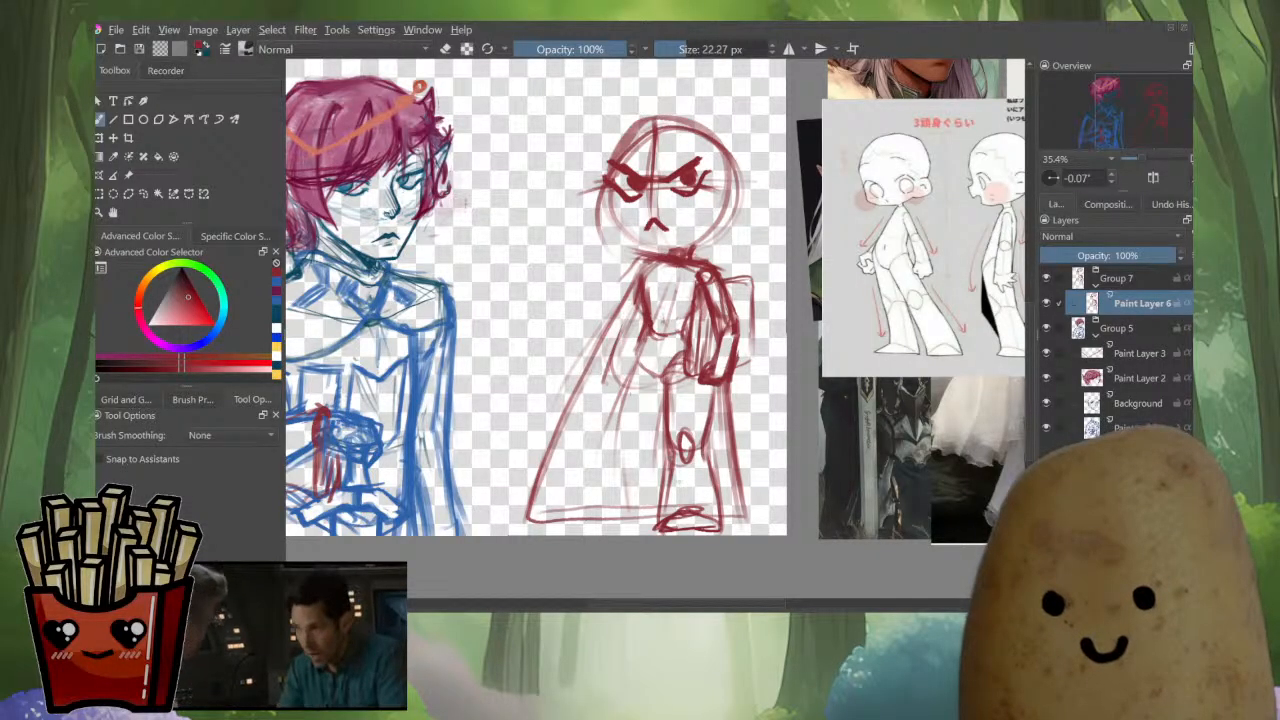
pyautogui.moveTo(680, 454); pyautogui.dragTo(662, 522)
pyautogui.moveTo(670, 480); pyautogui.dragTo(660, 526)
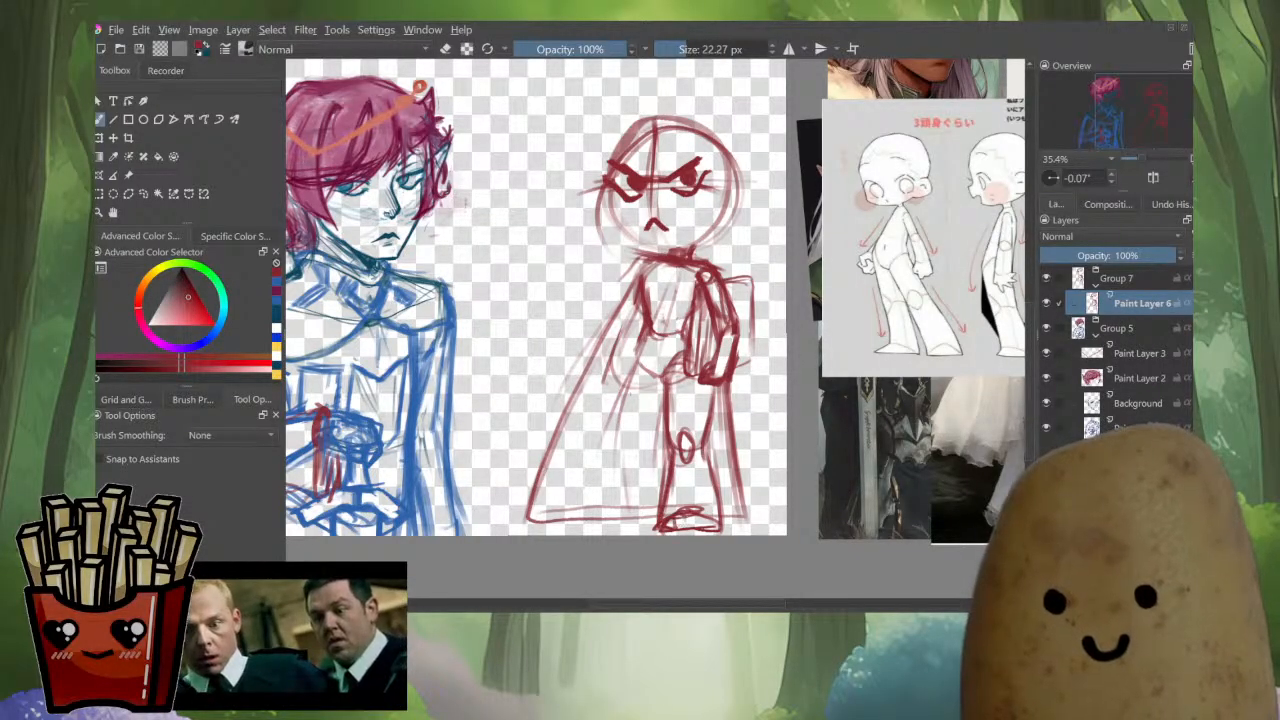
pyautogui.moveTo(690, 440); pyautogui.dragTo(792, 438)
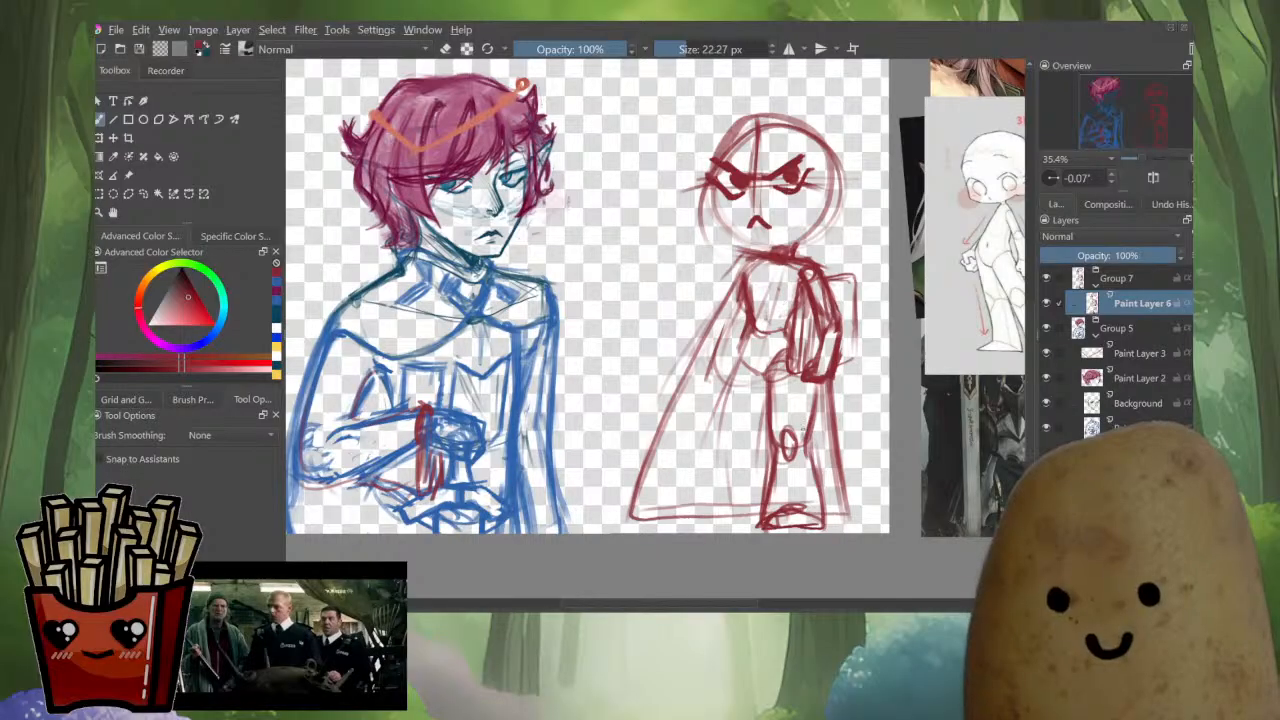
pyautogui.moveTo(811, 380); pyautogui.dragTo(812, 434)
pyautogui.press('e')
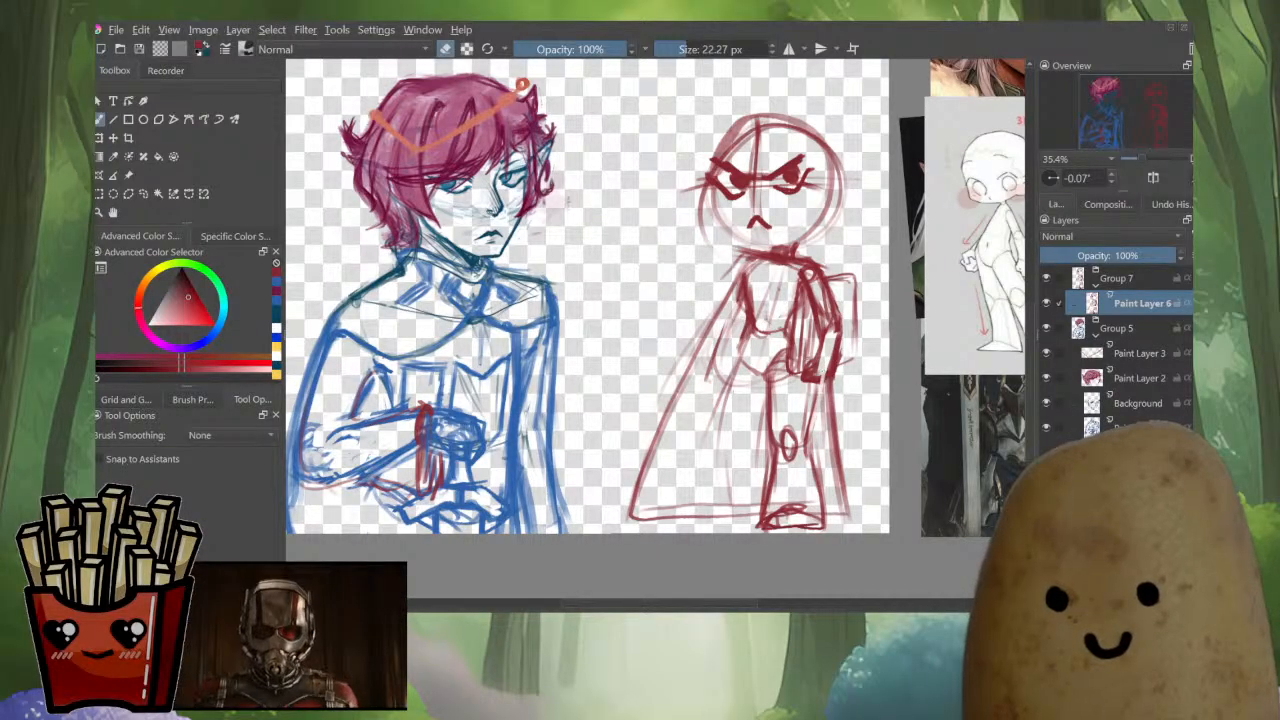
pyautogui.press('e')
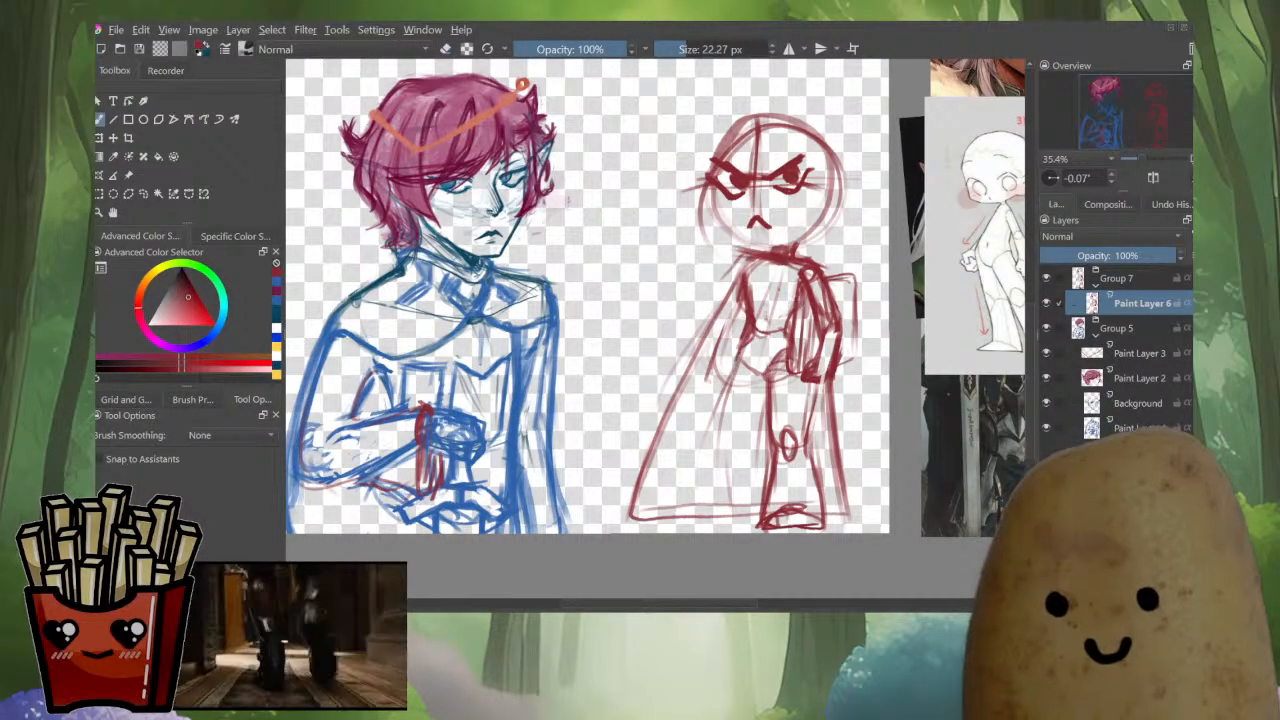
# Sketch the chibi's second leg from the hip through the knee bend down to a small foot.
pyautogui.moveTo(738, 360)
pyautogui.mouseDown()
pyautogui.moveTo(719, 406)
pyautogui.moveTo(748, 499)
pyautogui.mouseUp()
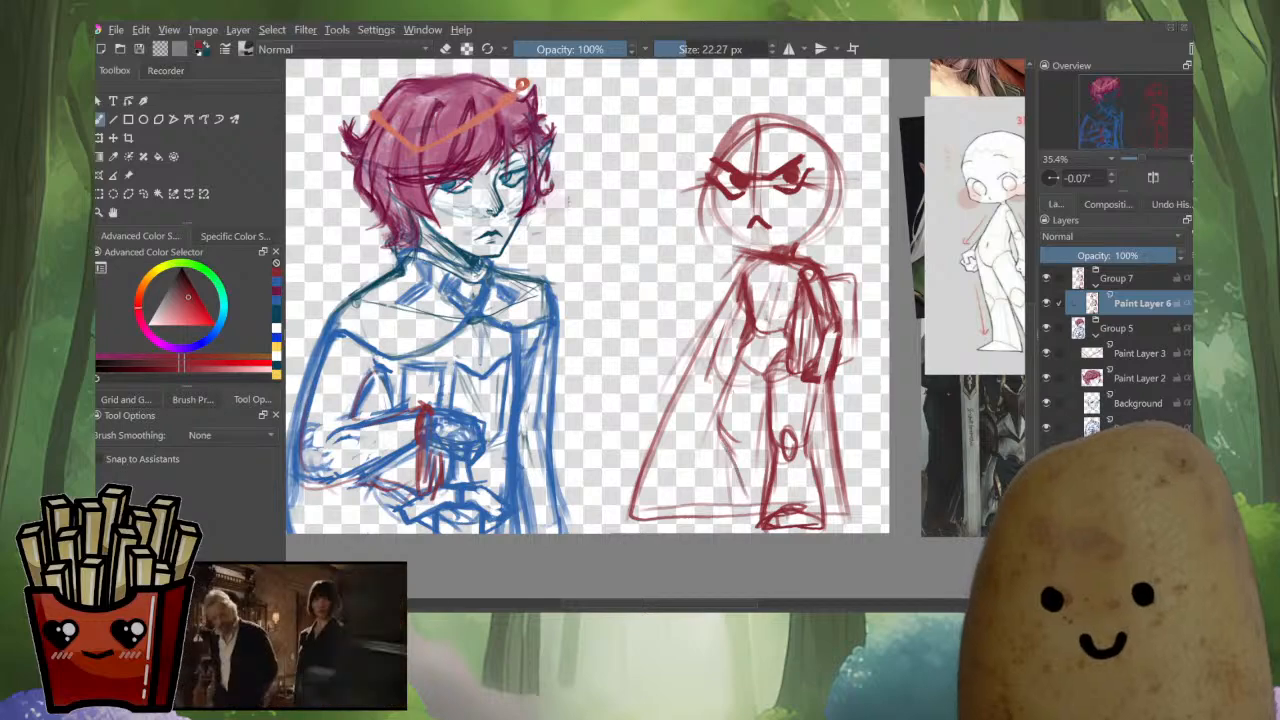
pyautogui.moveTo(726, 443)
pyautogui.mouseDown()
pyautogui.moveTo(749, 508)
pyautogui.moveTo(739, 517)
pyautogui.moveTo(731, 457)
pyautogui.moveTo(737, 515)
pyautogui.moveTo(760, 532)
pyautogui.moveTo(752, 525)
pyautogui.mouseUp()
pyautogui.moveTo(748, 520)
pyautogui.mouseDown()
pyautogui.moveTo(766, 517)
pyautogui.moveTo(731, 517)
pyautogui.mouseUp()
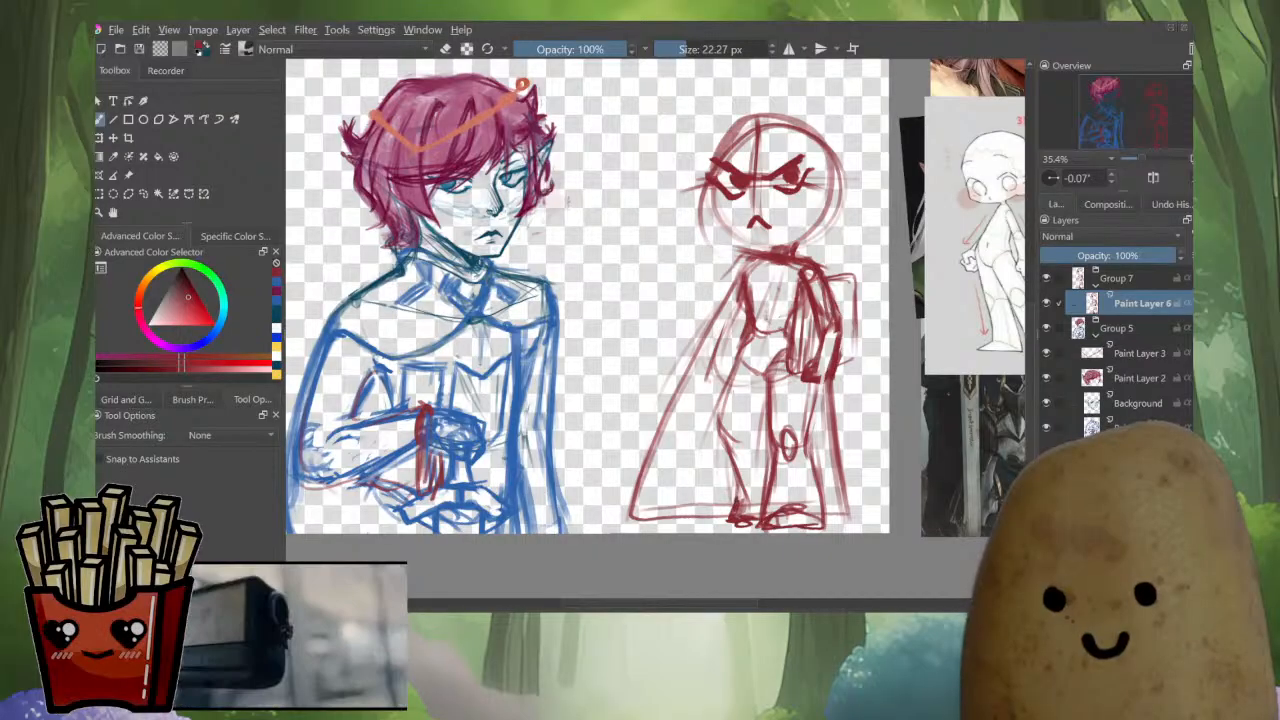
# Add the second leg's knee oval and rework the nearby cloak lines with eraser and brush, checking the pose in the mirrored view.
pyautogui.moveTo(735, 400)
pyautogui.mouseDown()
pyautogui.moveTo(637, 384)
pyautogui.moveTo(690, 428)
pyautogui.moveTo(679, 482)
pyautogui.moveTo(690, 480)
pyautogui.mouseUp()
pyautogui.press('e')
pyautogui.moveTo(699, 392)
pyautogui.mouseDown()
pyautogui.moveTo(741, 386)
pyautogui.moveTo(675, 431)
pyautogui.mouseUp()
pyautogui.press('e')
pyautogui.moveTo(703, 361); pyautogui.dragTo(669, 452)
pyautogui.moveTo(720, 413)
pyautogui.mouseDown()
pyautogui.moveTo(709, 457)
pyautogui.moveTo(722, 483)
pyautogui.moveTo(718, 473)
pyautogui.mouseUp()
pyautogui.press('m')
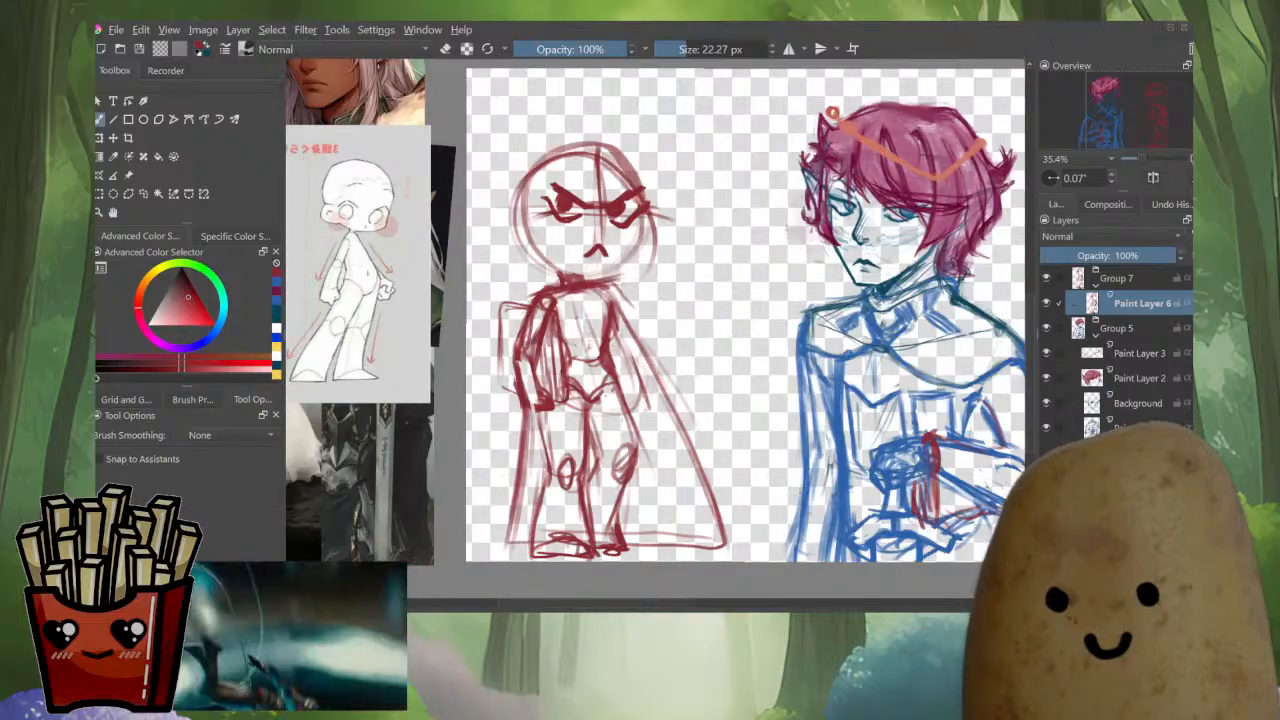
pyautogui.press('m')
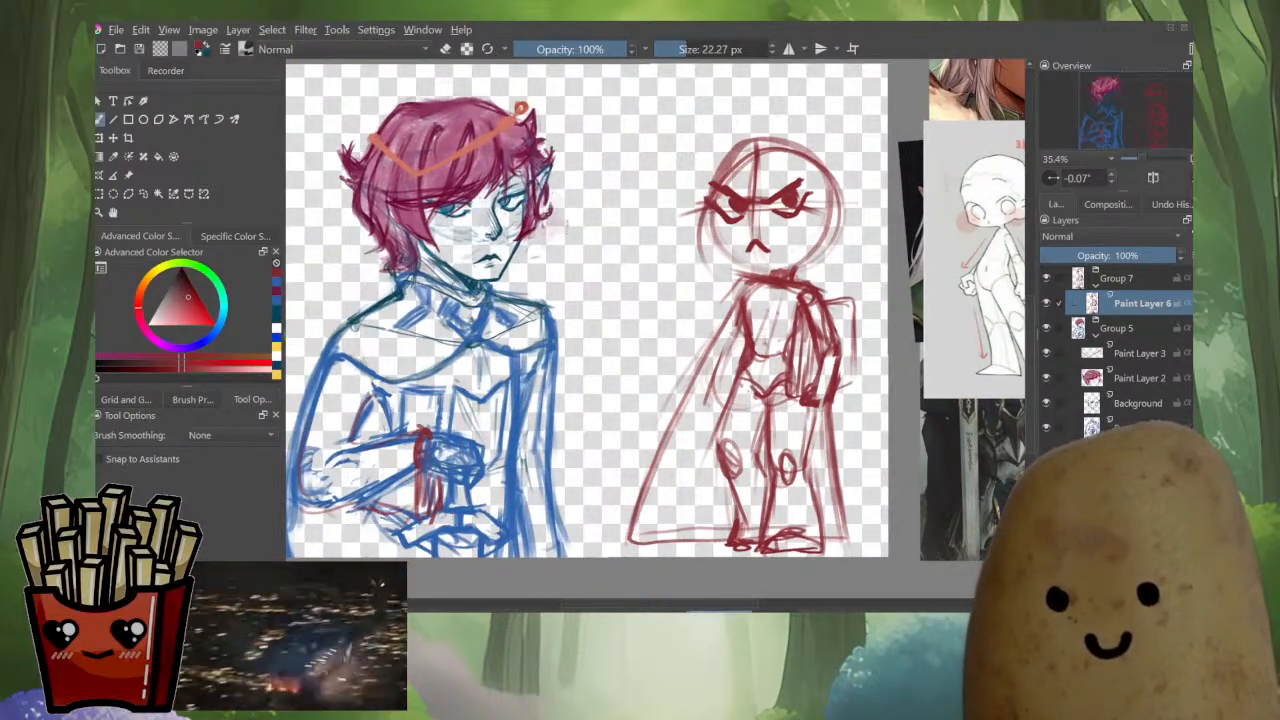
# Sketch the chibi's other arm reaching out from the shoulder, with a bent elbow, raised forearm and round fist.
pyautogui.moveTo(732, 310); pyautogui.dragTo(698, 346)
pyautogui.moveTo(735, 320); pyautogui.dragTo(718, 348)
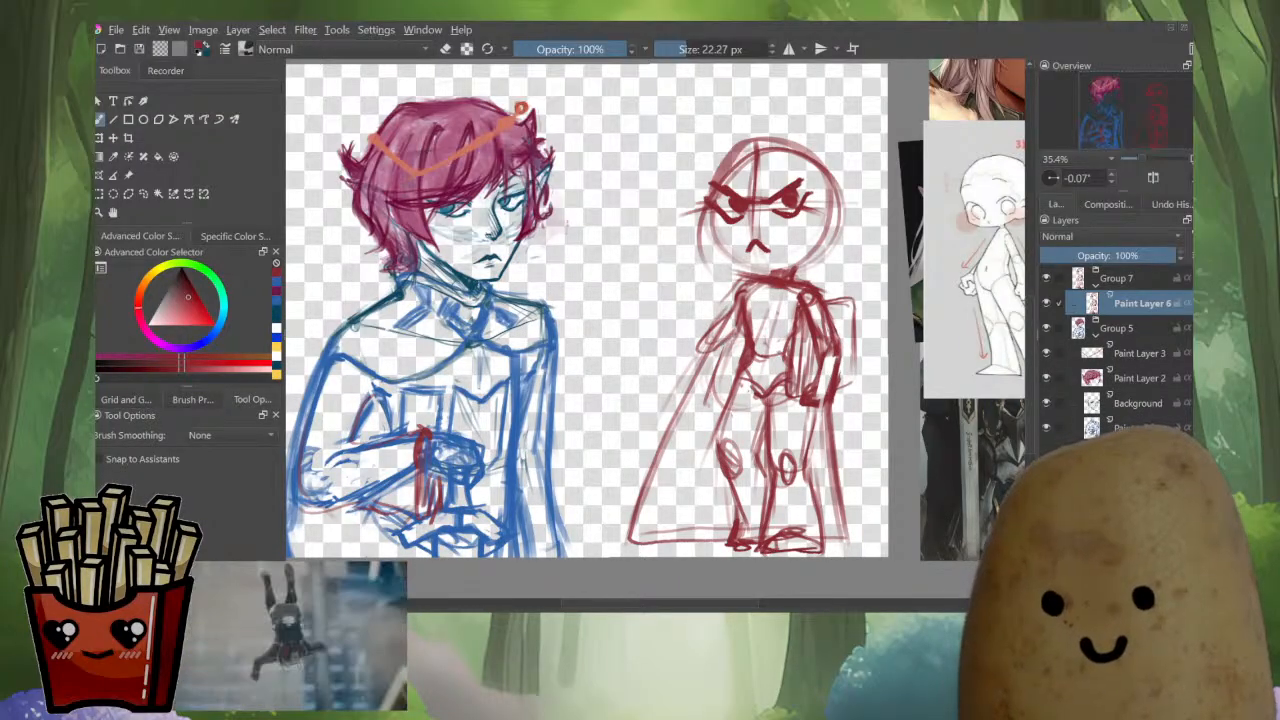
pyautogui.scroll(1, 586, 330)
pyautogui.scroll(1, 586, 330)
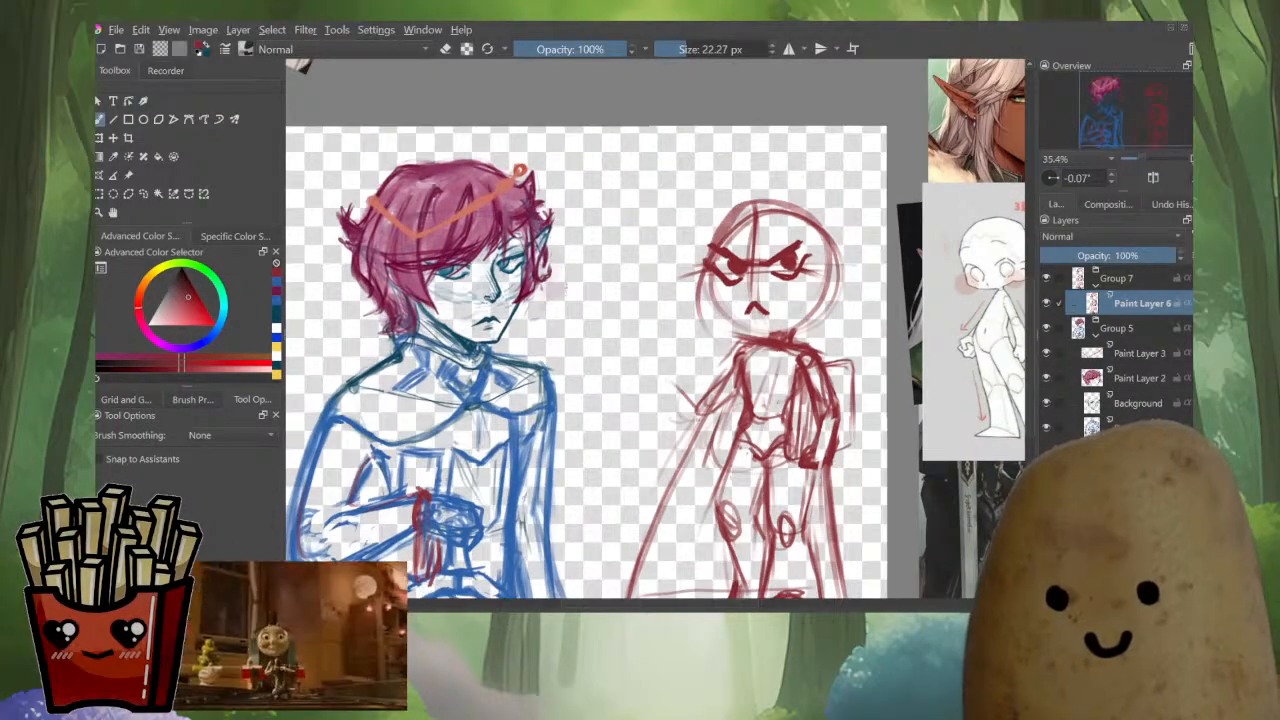
pyautogui.moveTo(706, 398); pyautogui.dragTo(684, 424)
pyautogui.moveTo(704, 370); pyautogui.dragTo(652, 414)
pyautogui.moveTo(670, 360)
pyautogui.mouseDown()
pyautogui.moveTo(648, 360)
pyautogui.moveTo(648, 372)
pyautogui.mouseUp()
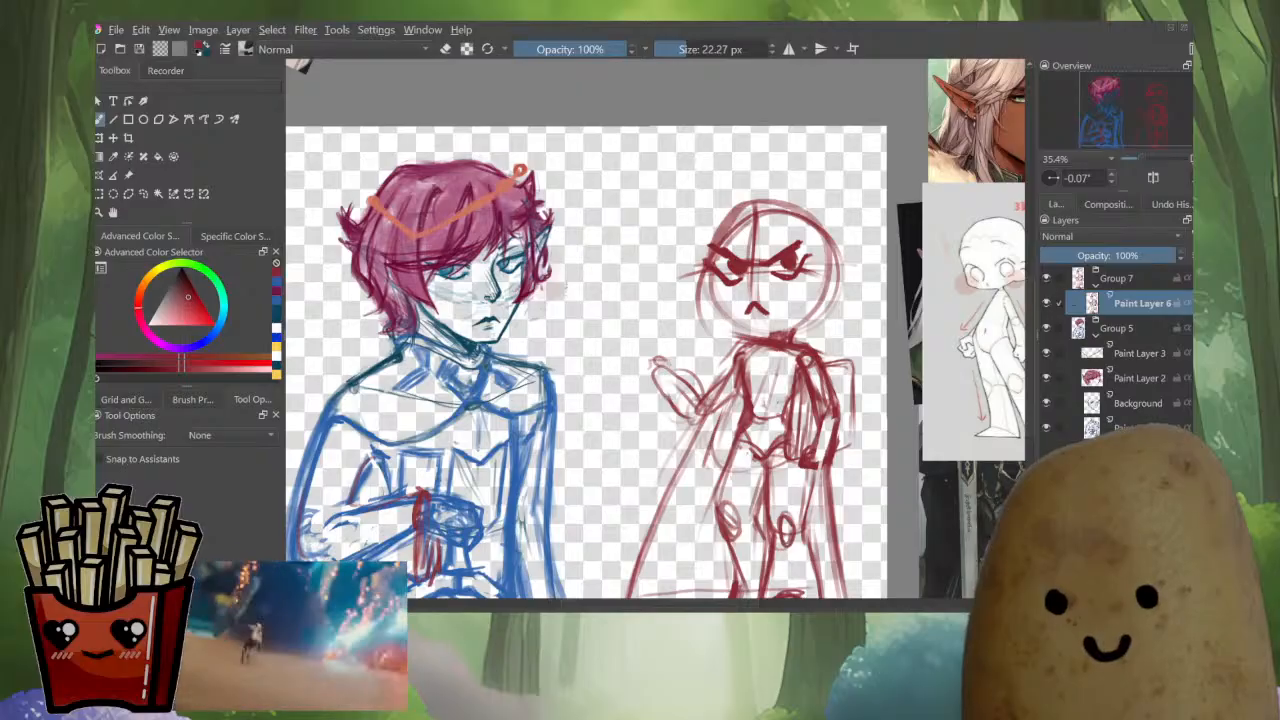
pyautogui.moveTo(660, 360)
pyautogui.mouseDown()
pyautogui.moveTo(630, 374)
pyautogui.moveTo(660, 374)
pyautogui.moveTo(646, 357)
pyautogui.moveTo(656, 388)
pyautogui.mouseUp()
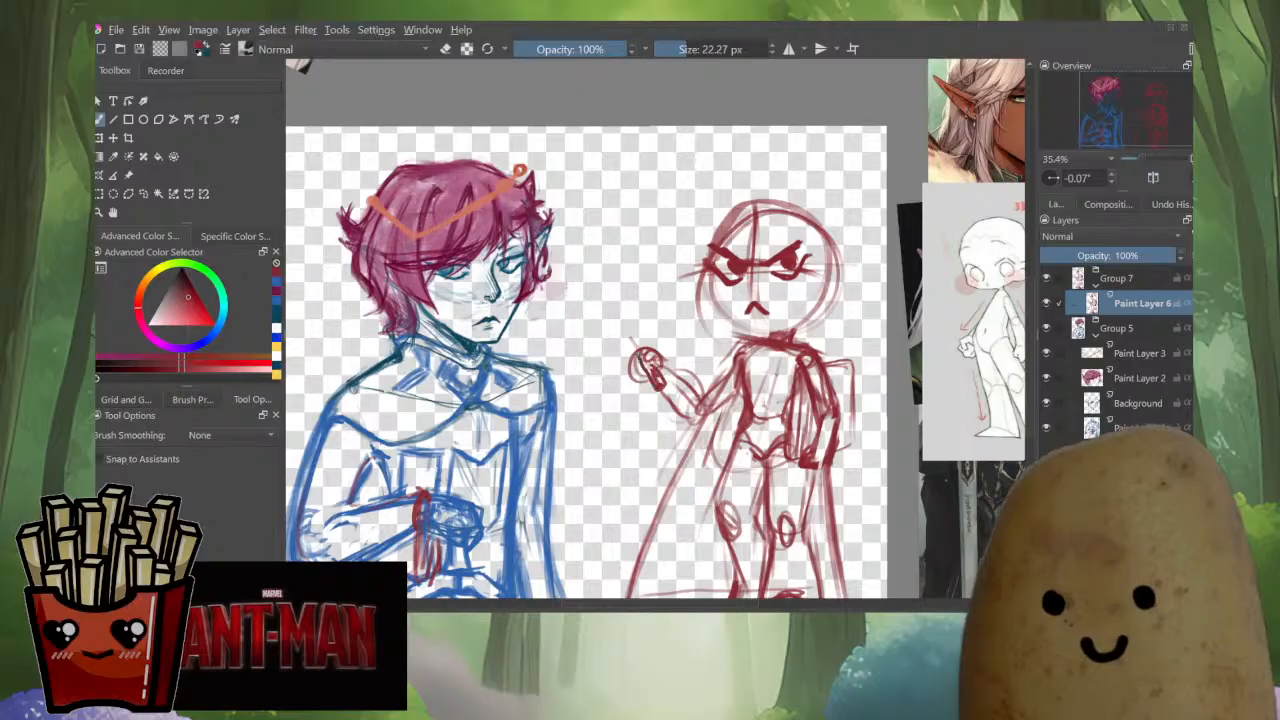
# Draw a thin pointed blade rising from the chibi's raised fist and tidy the fist's outline.
pyautogui.moveTo(623, 329)
pyautogui.mouseDown()
pyautogui.moveTo(640, 348)
pyautogui.moveTo(609, 302)
pyautogui.mouseUp()
pyautogui.press('e')
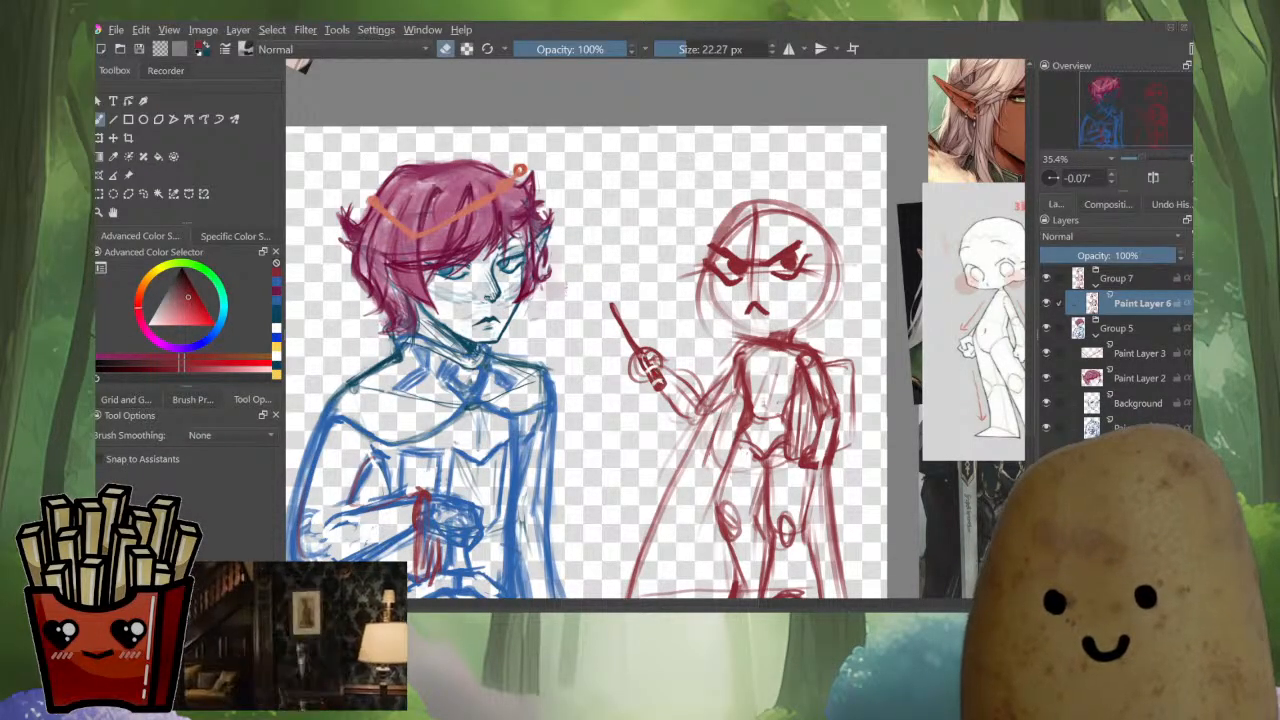
pyautogui.press('e')
pyautogui.moveTo(645, 350)
pyautogui.mouseDown()
pyautogui.moveTo(612, 303)
pyautogui.moveTo(634, 361)
pyautogui.mouseUp()
# Examine the chibi's pose beside the cloaked character and the references, both mirrored and at overview size.
pyautogui.scroll(-4, 762, 392)
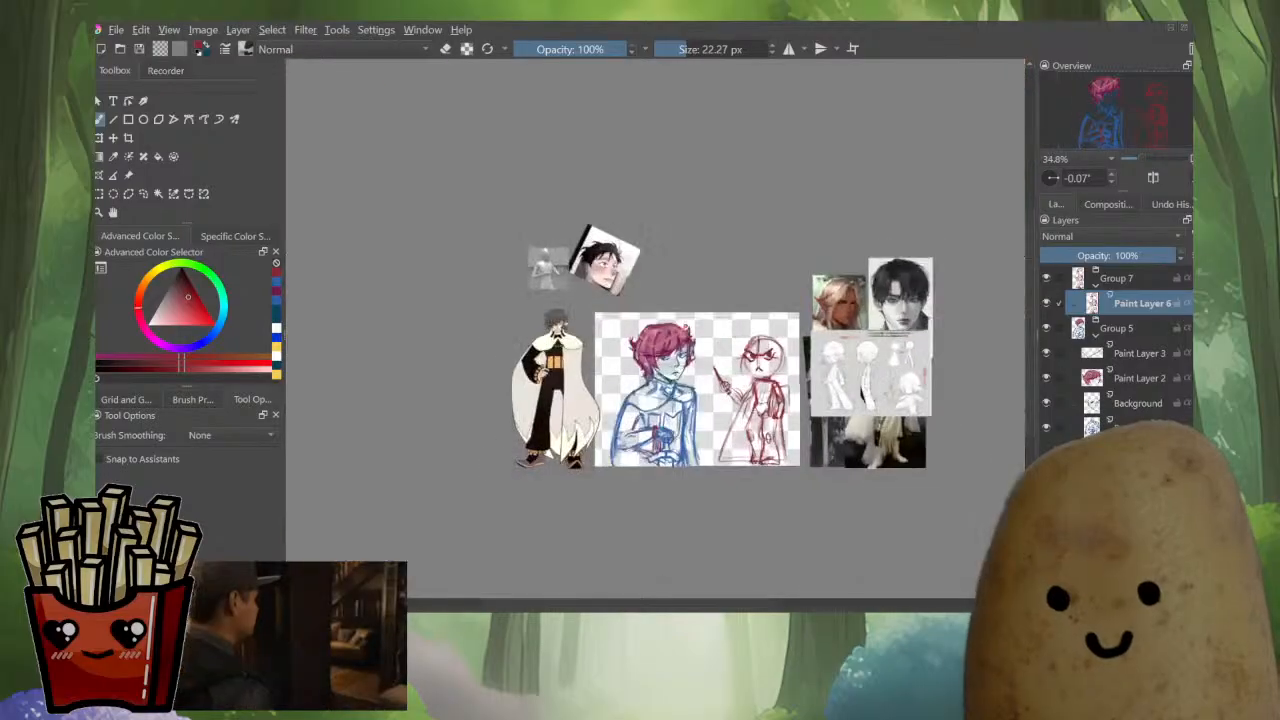
pyautogui.press('m')
pyautogui.press('m')
pyautogui.scroll(3, 777, 404)
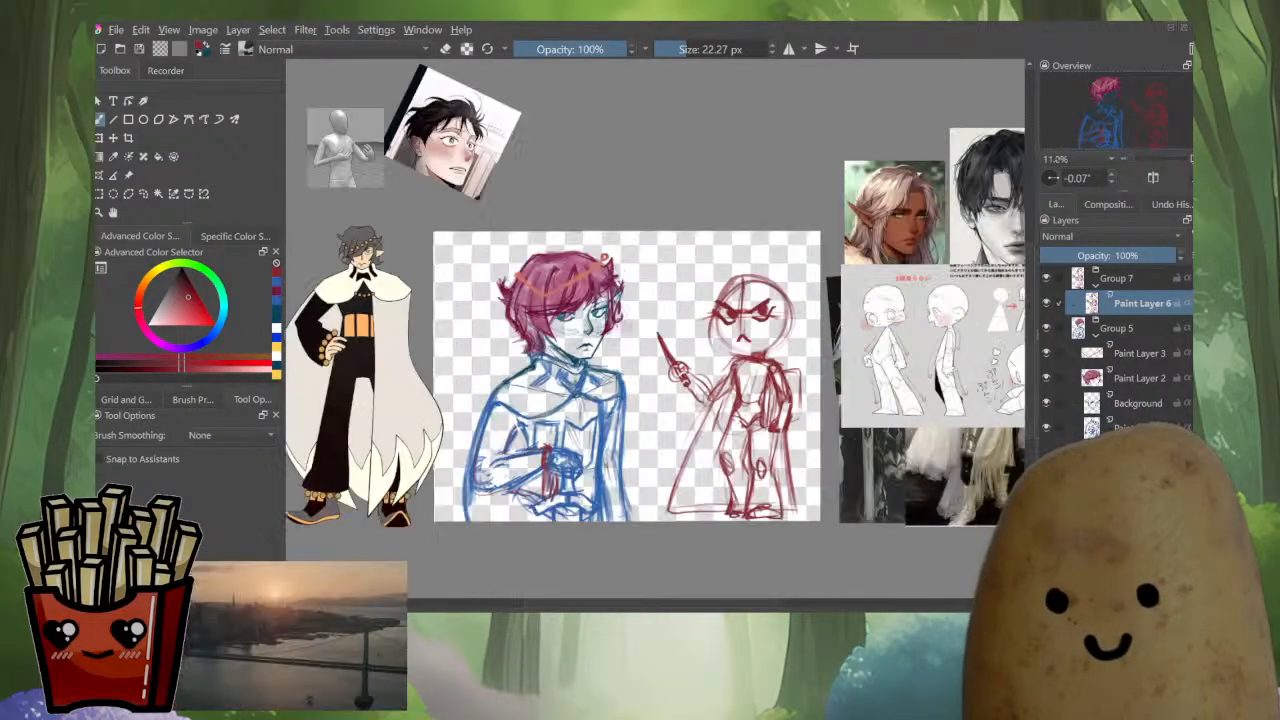
pyautogui.scroll(2, 720, 350)
pyautogui.scroll(2, 720, 350)
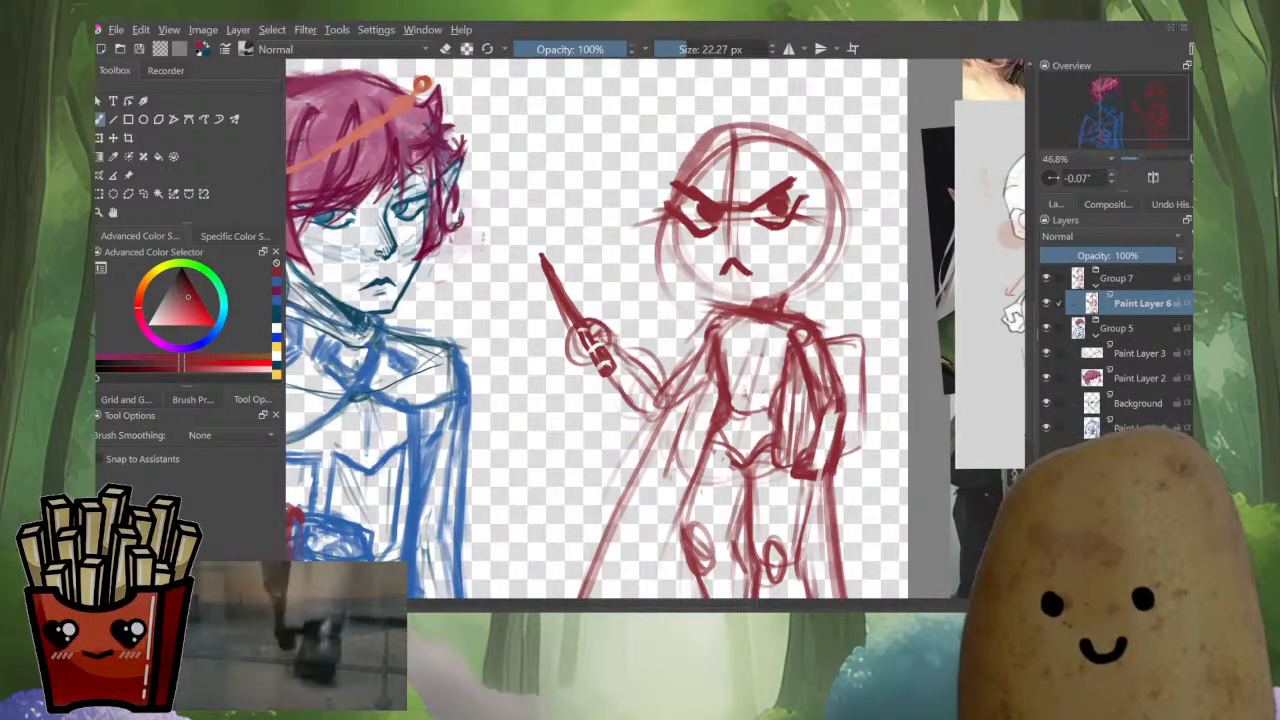
pyautogui.scroll(-4, 787, 397)
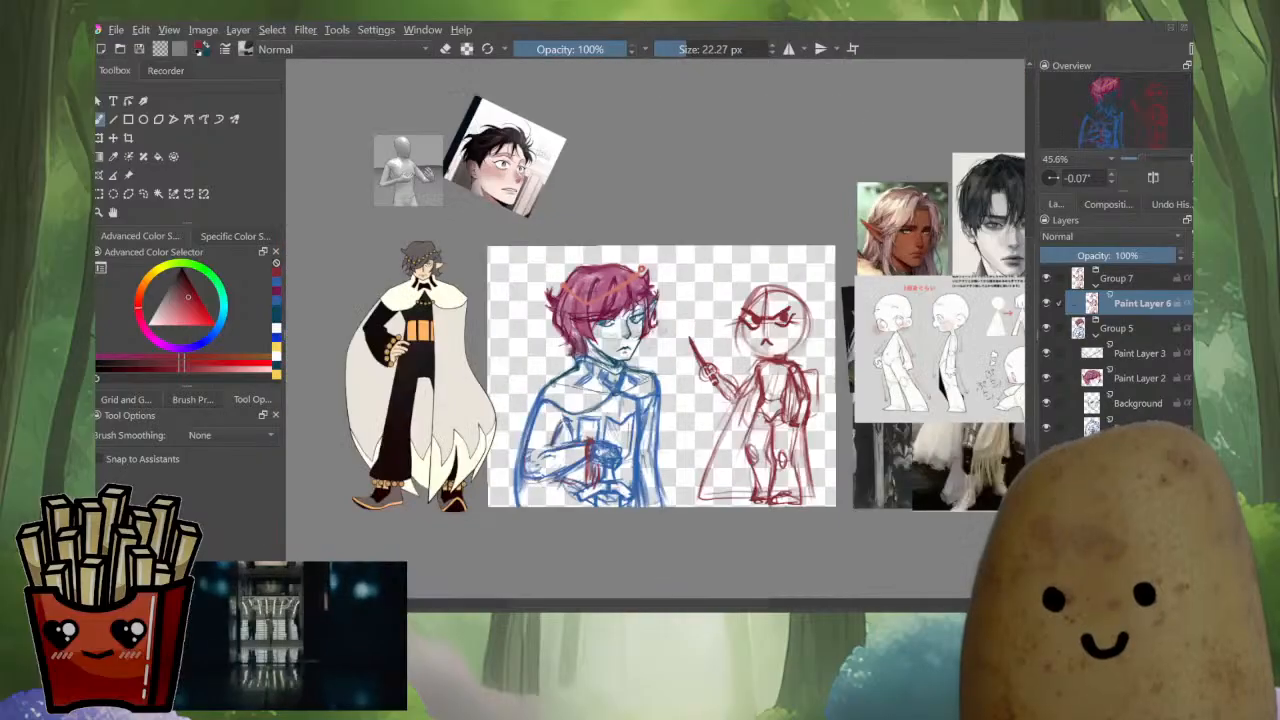
pyautogui.scroll(3, 743, 390)
# Clean up and reinforce the lines of the chibi's raised arm around the elbow and forearm.
pyautogui.moveTo(736, 401)
pyautogui.mouseDown()
pyautogui.moveTo(803, 322)
pyautogui.moveTo(729, 431)
pyautogui.moveTo(721, 381)
pyautogui.moveTo(713, 422)
pyautogui.mouseUp()
pyautogui.press('e')
pyautogui.press('e')
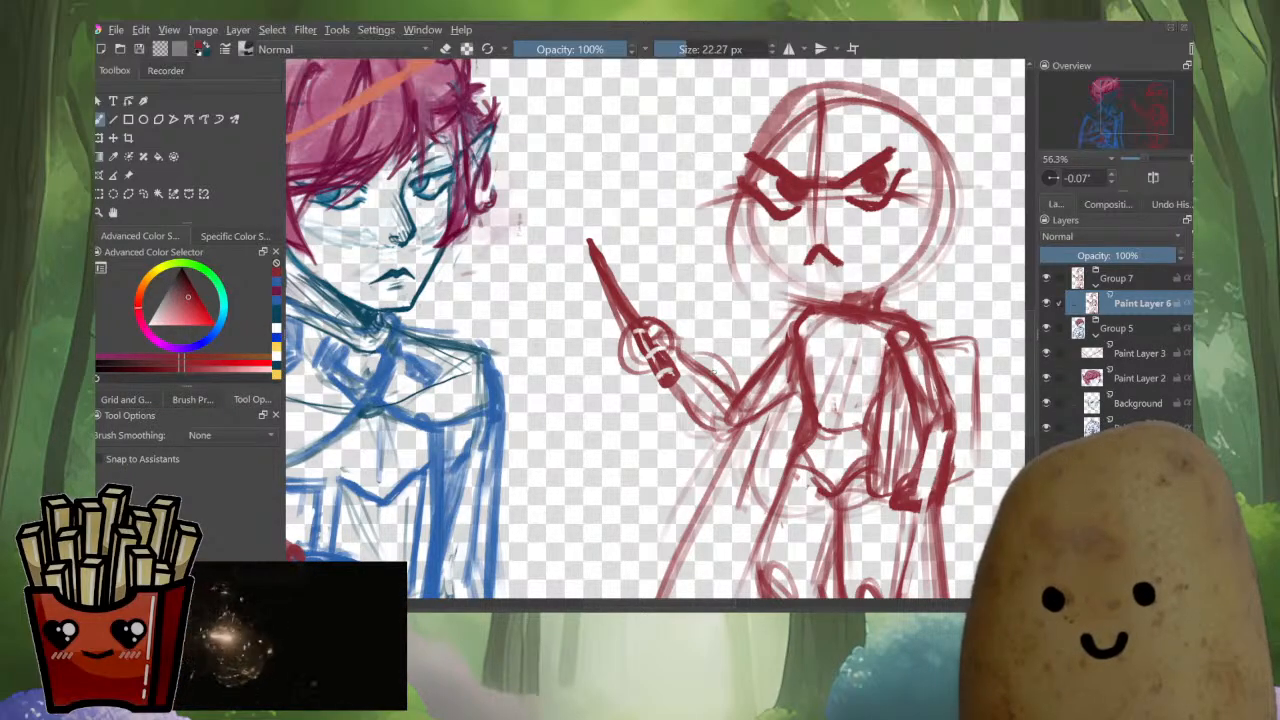
pyautogui.scroll(-4, 740, 450)
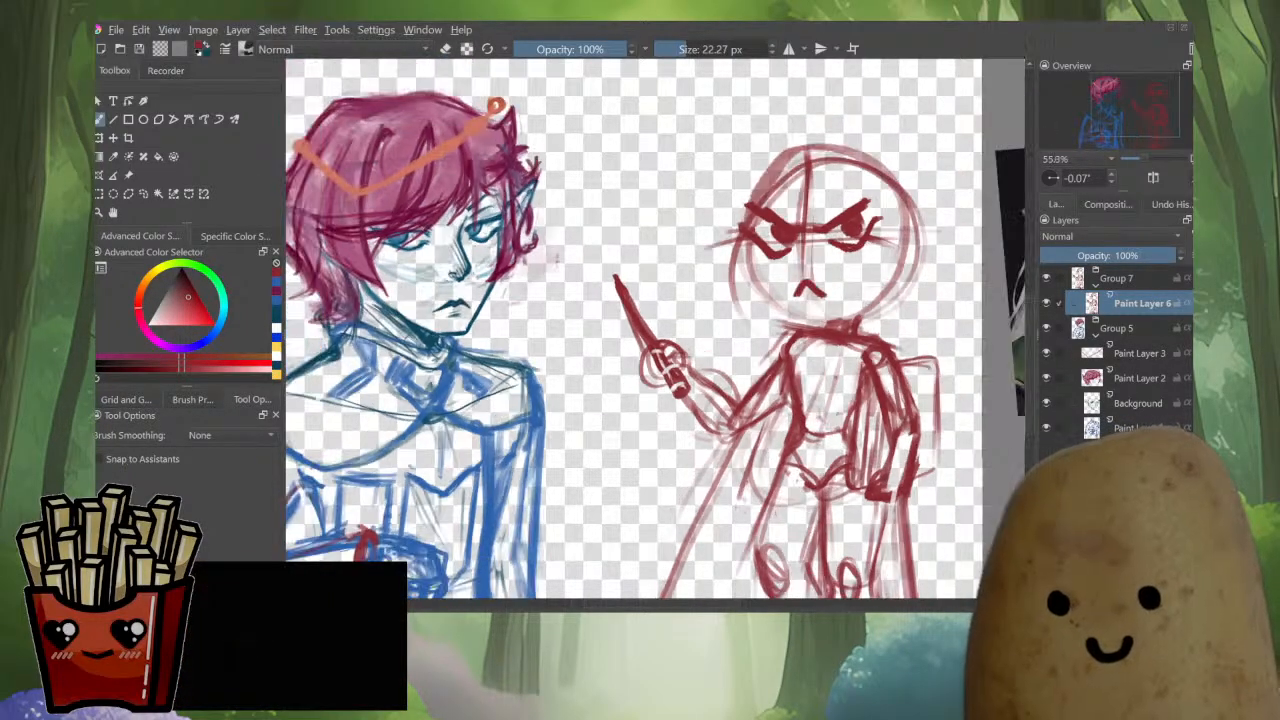
pyautogui.moveTo(740, 452); pyautogui.dragTo(755, 374)
# Add a new paint layer above Paint Layer 6 and switch the brush color to a slightly adjusted blue.
pyautogui.scroll(4, 830, 387)
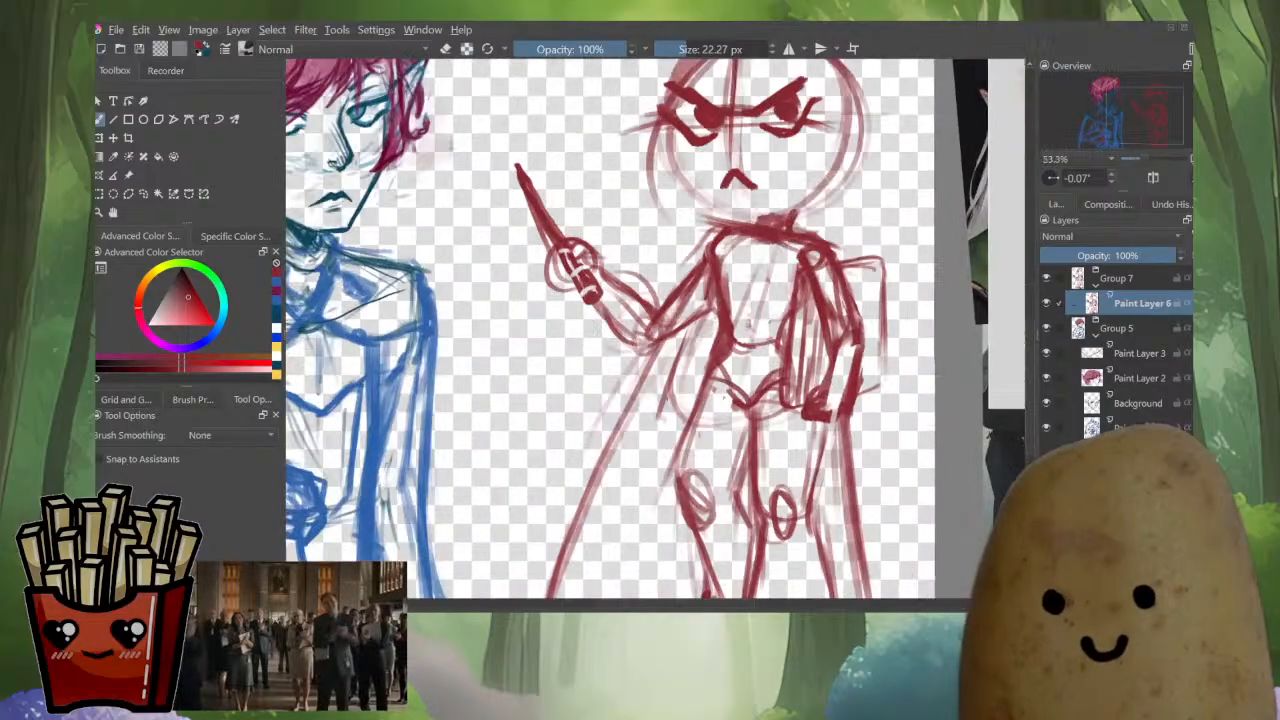
pyautogui.moveTo(760, 330)
pyautogui.mouseDown()
pyautogui.moveTo(774, 435)
pyautogui.moveTo(814, 516)
pyautogui.mouseUp()
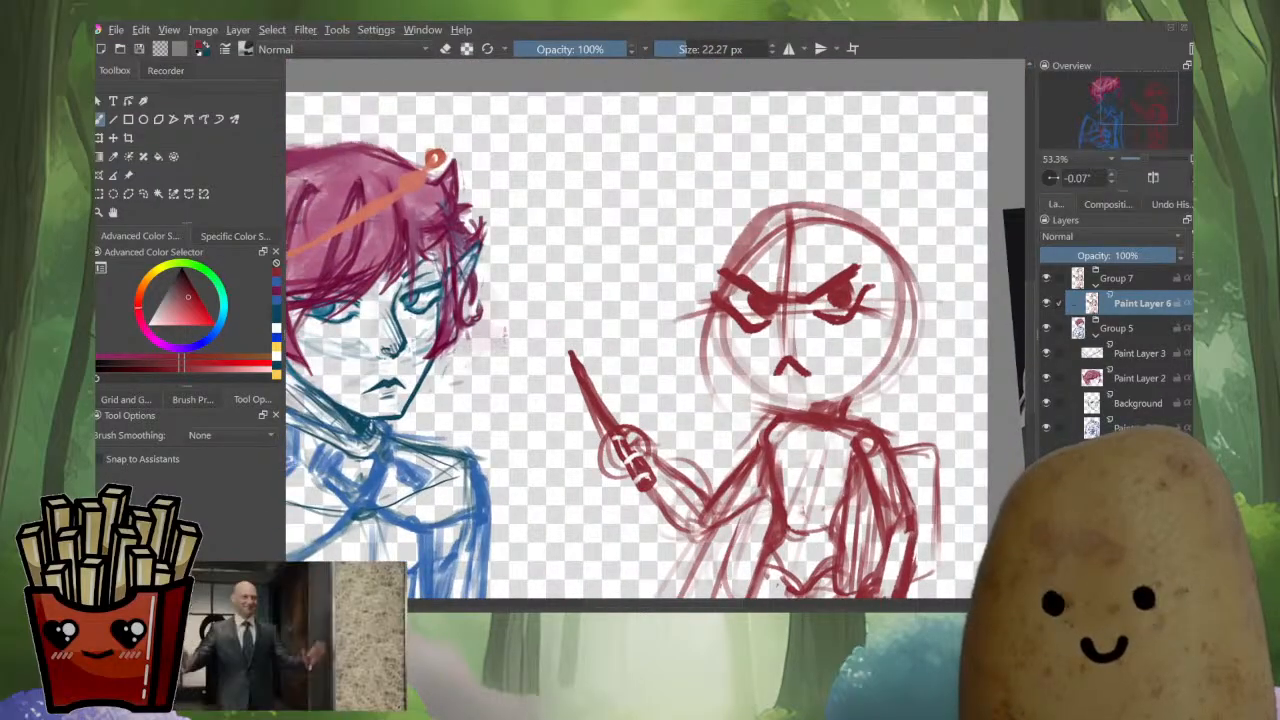
pyautogui.press('Insert')
pyautogui.press('x')
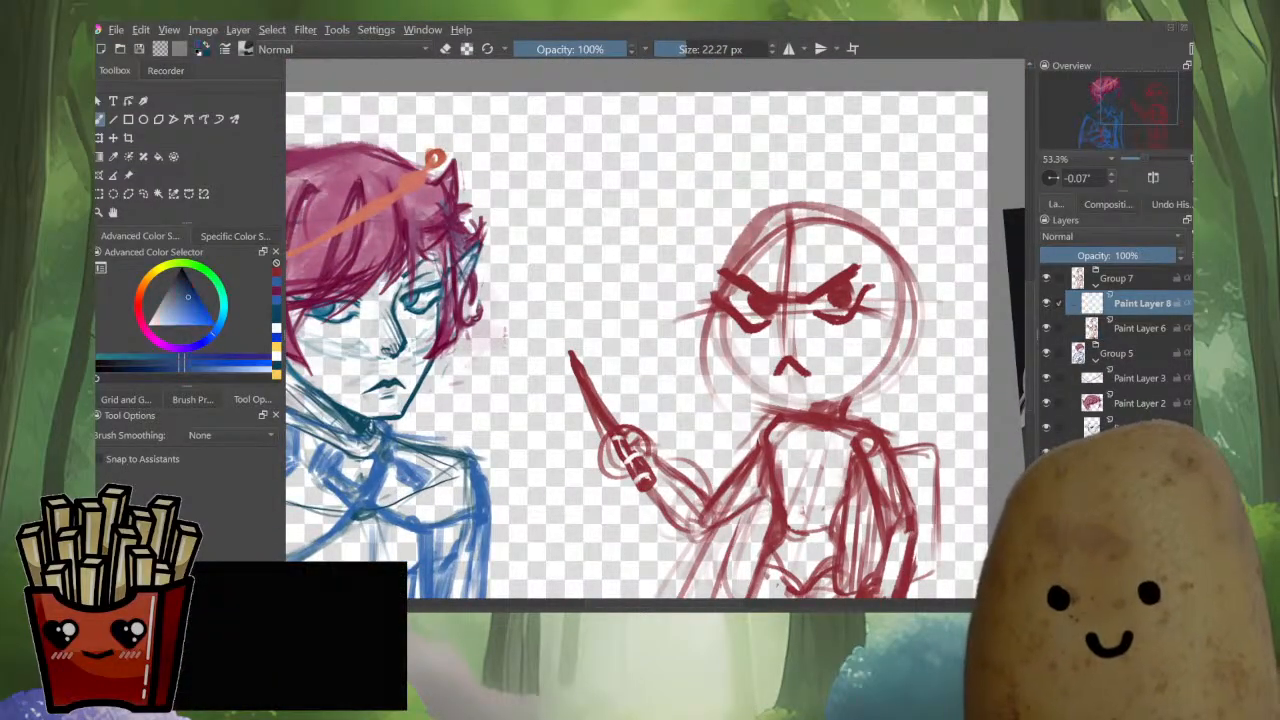
pyautogui.moveTo(188, 297); pyautogui.dragTo(194, 302)
pyautogui.moveTo(800, 288); pyautogui.dragTo(812, 289)
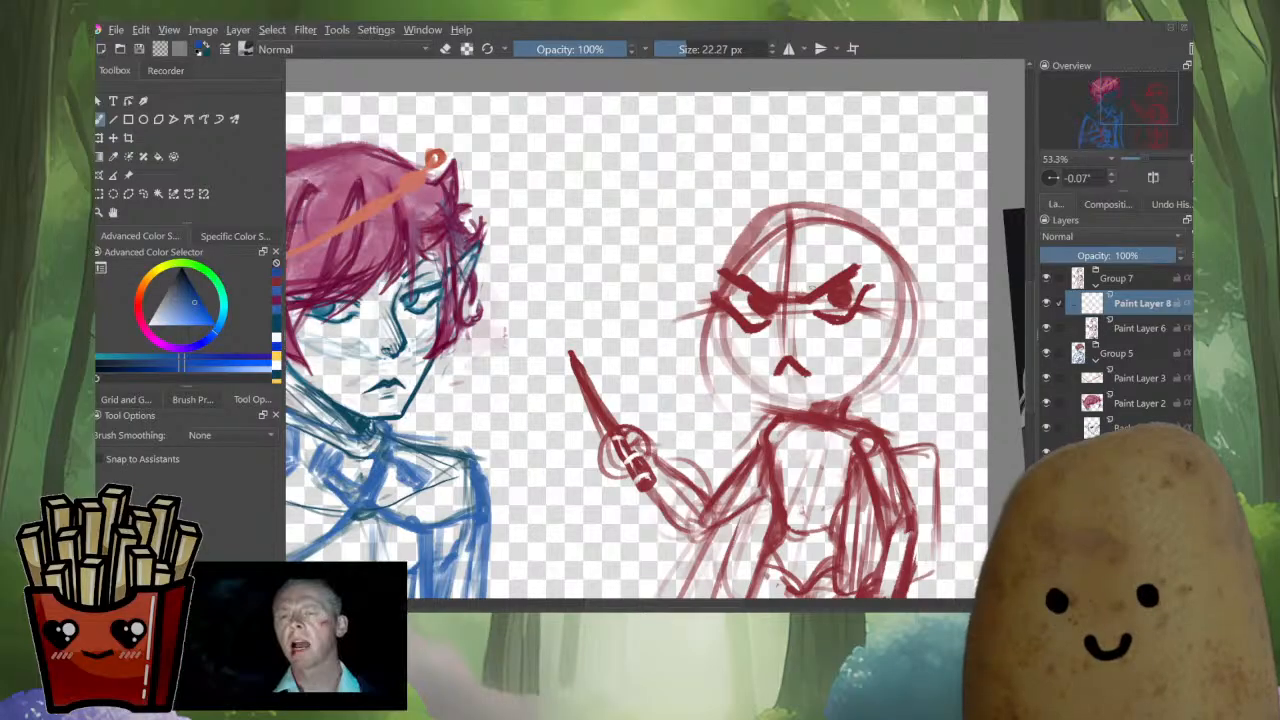
pyautogui.scroll(-2, 820, 295)
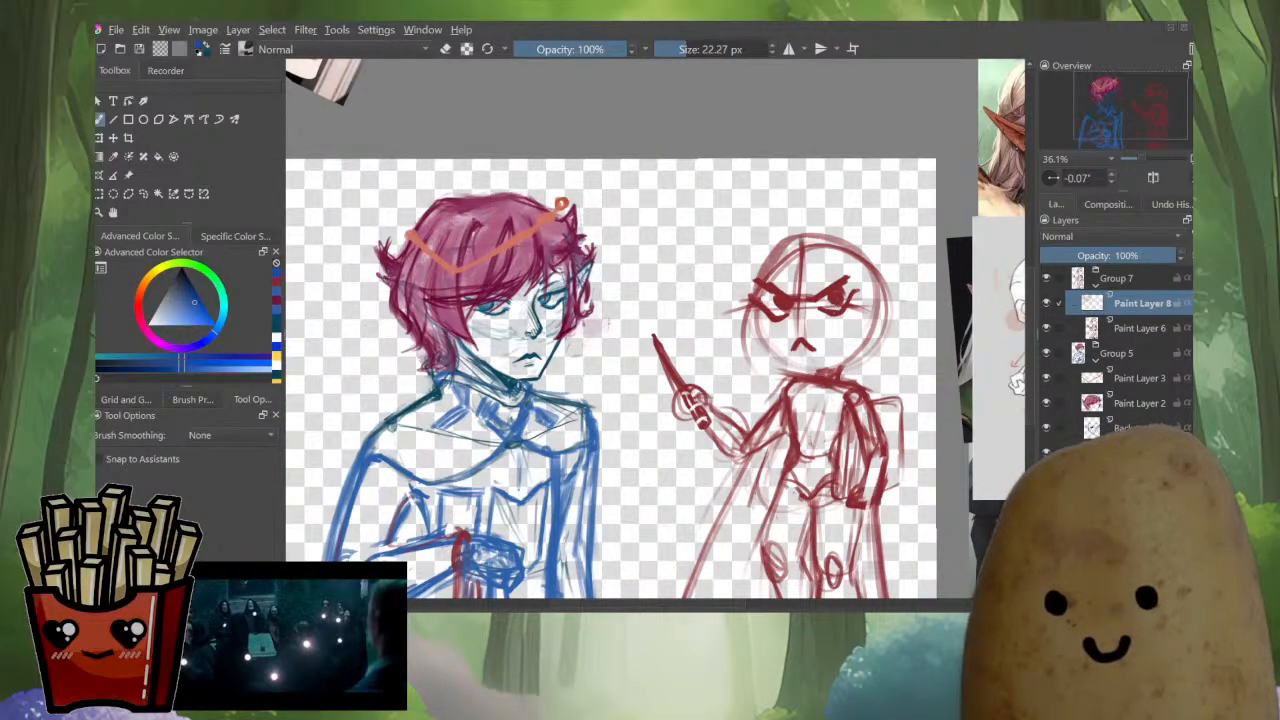
# Draw the parting at the chibi's crown and the first long blue bang down to the brow, using a 14.34 px brush.
pyautogui.scroll(2, 820, 295)
pyautogui.press('m')
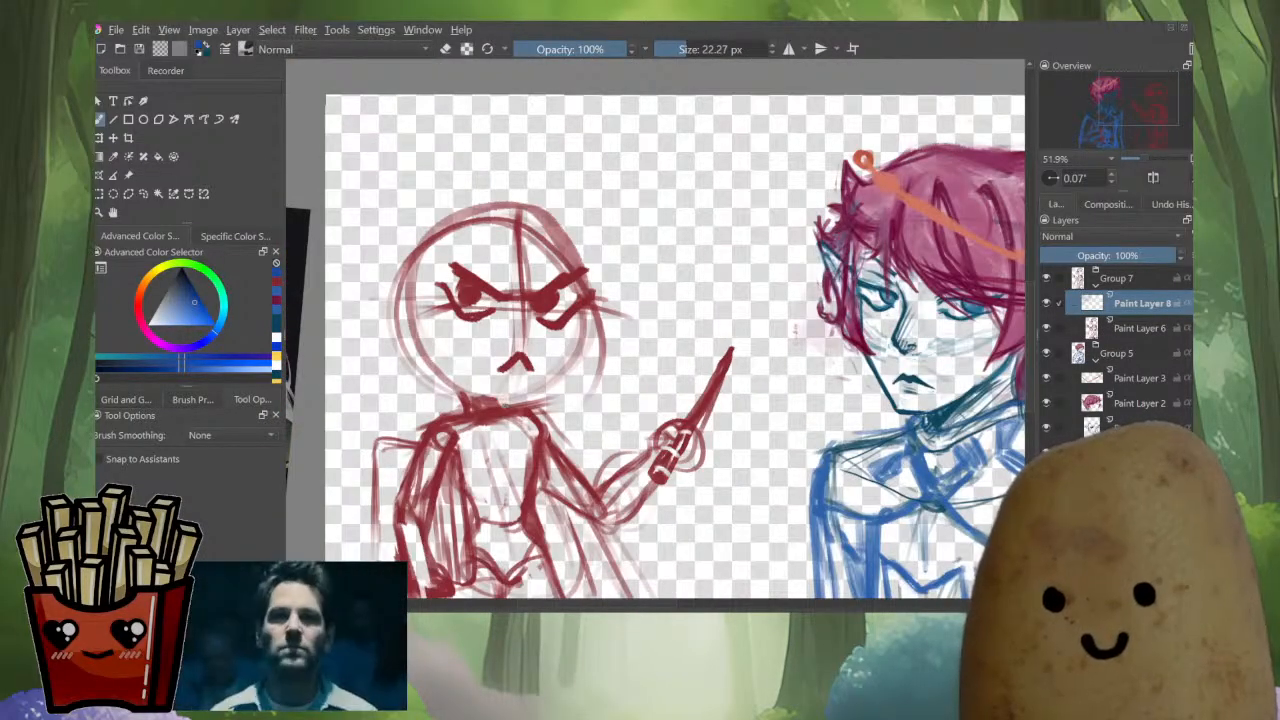
pyautogui.press('m')
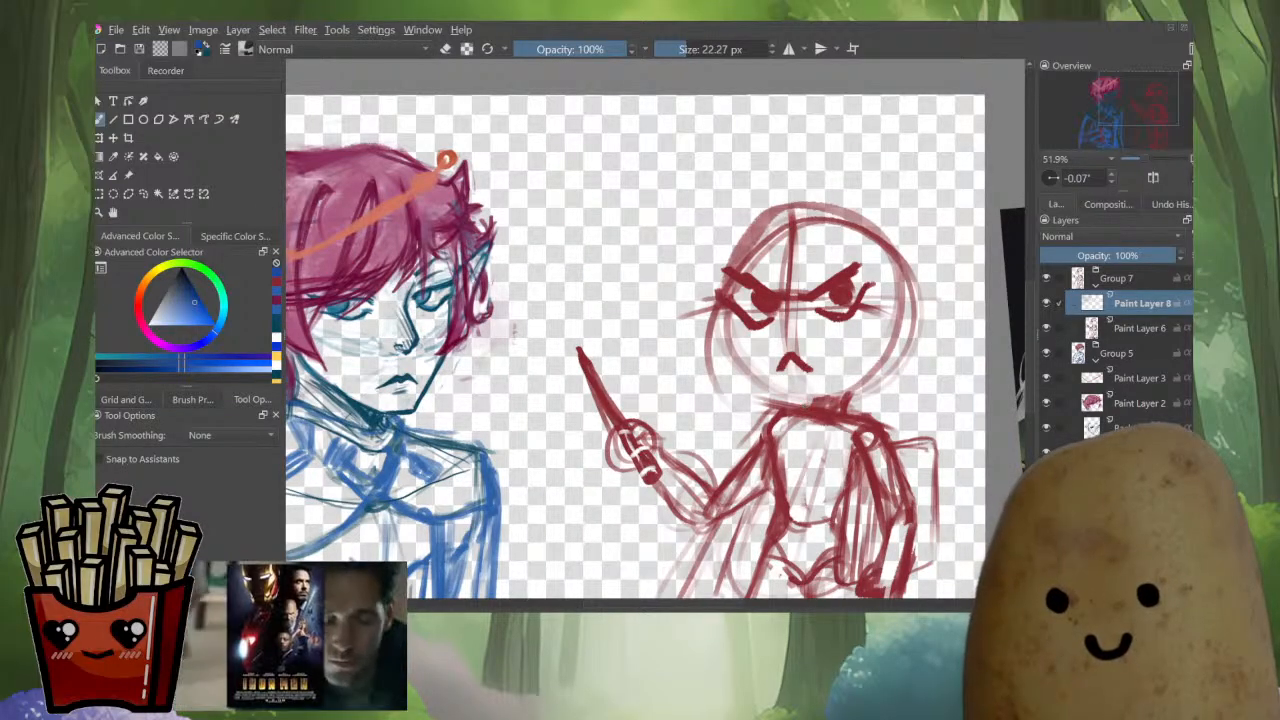
pyautogui.moveTo(514, 332); pyautogui.dragTo(545, 326)
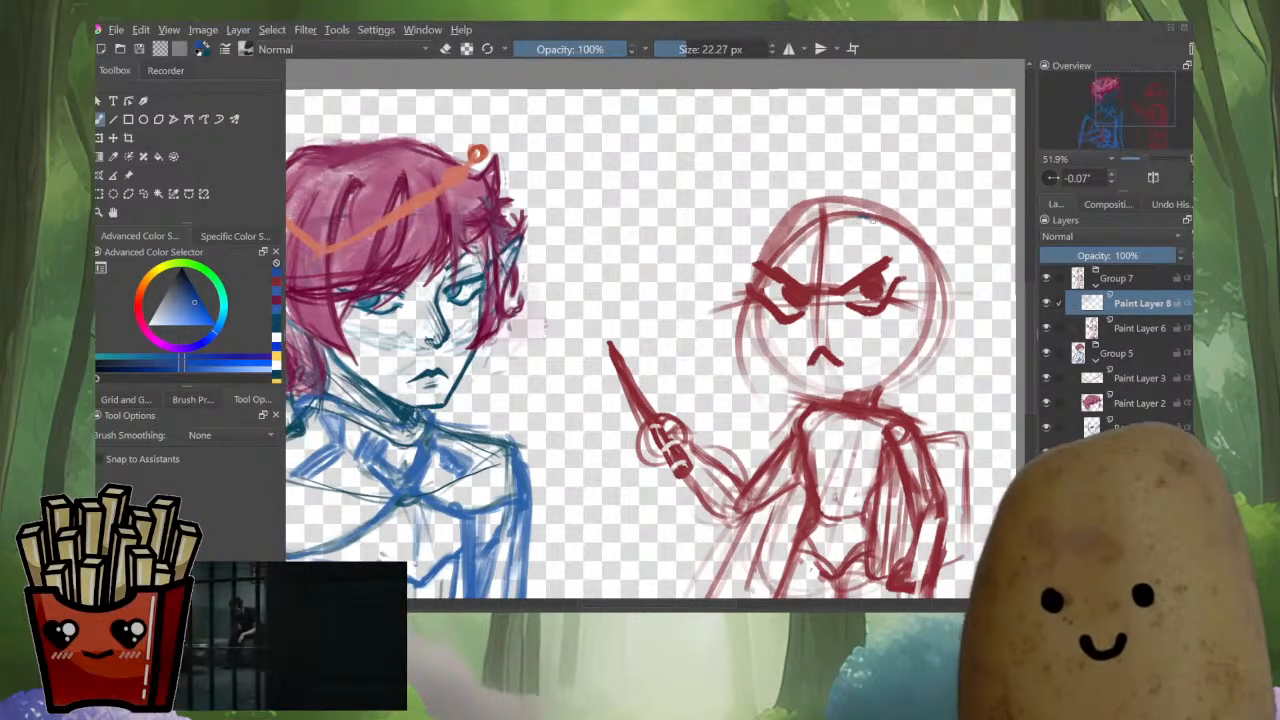
pyautogui.press('[')
pyautogui.press('[')
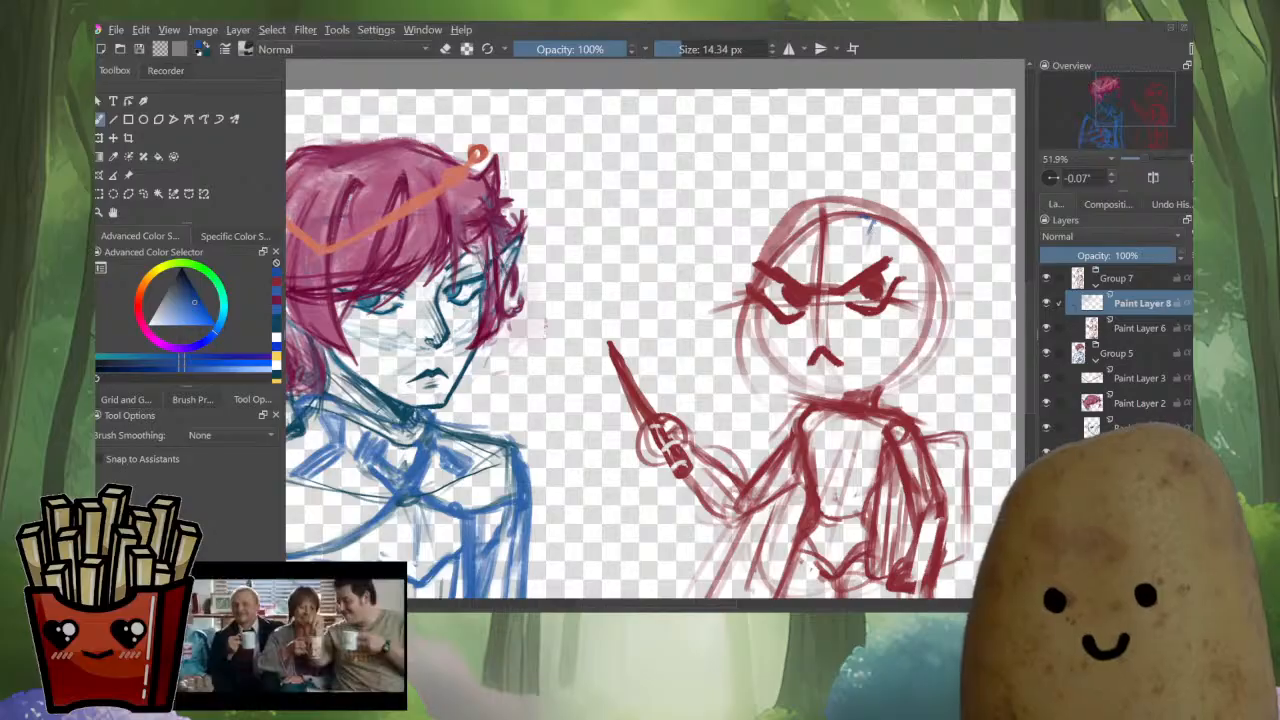
pyautogui.moveTo(868, 206)
pyautogui.mouseDown()
pyautogui.moveTo(822, 291)
pyautogui.moveTo(792, 303)
pyautogui.mouseUp()
pyautogui.moveTo(820, 212)
pyautogui.mouseDown()
pyautogui.moveTo(801, 290)
pyautogui.moveTo(830, 310)
pyautogui.moveTo(816, 317)
pyautogui.mouseUp()
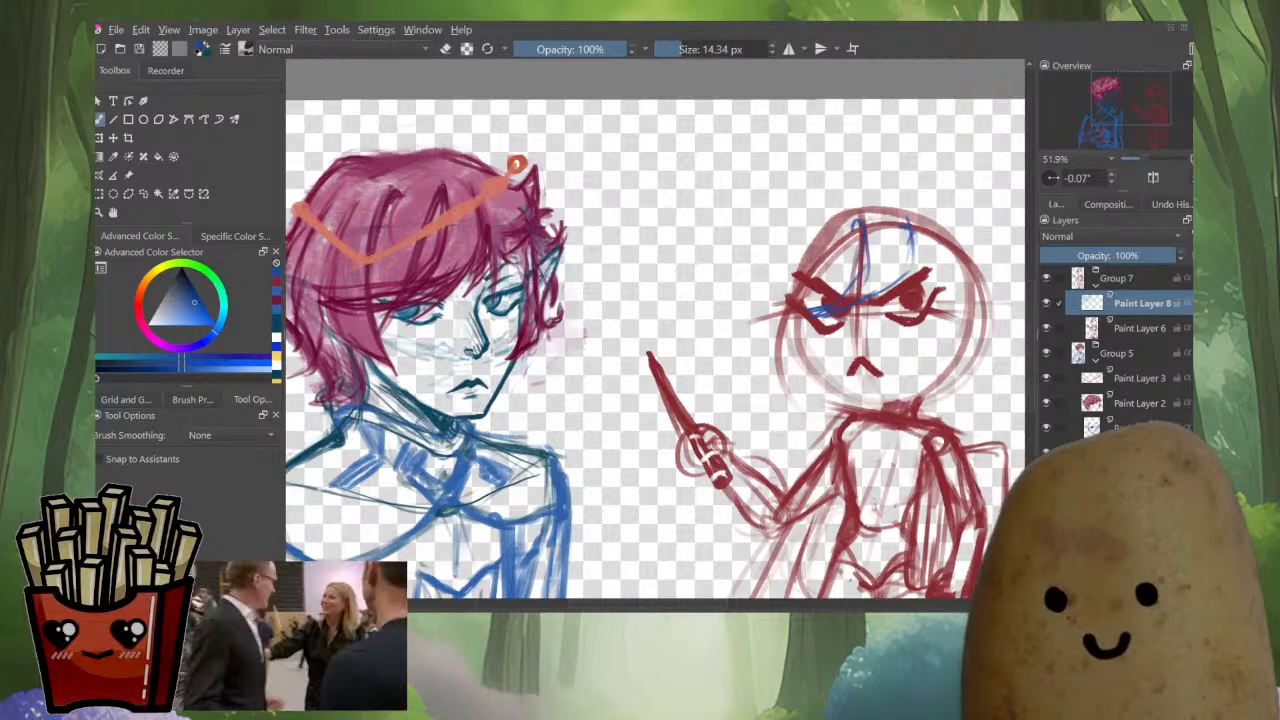
pyautogui.moveTo(858, 219); pyautogui.dragTo(845, 234)
# Reduce the brush to 9 px and draw the chibi's hair locks from the parting down past the temple on the sword-arm side.
pyautogui.press('[')
pyautogui.press('[')
pyautogui.press('[')
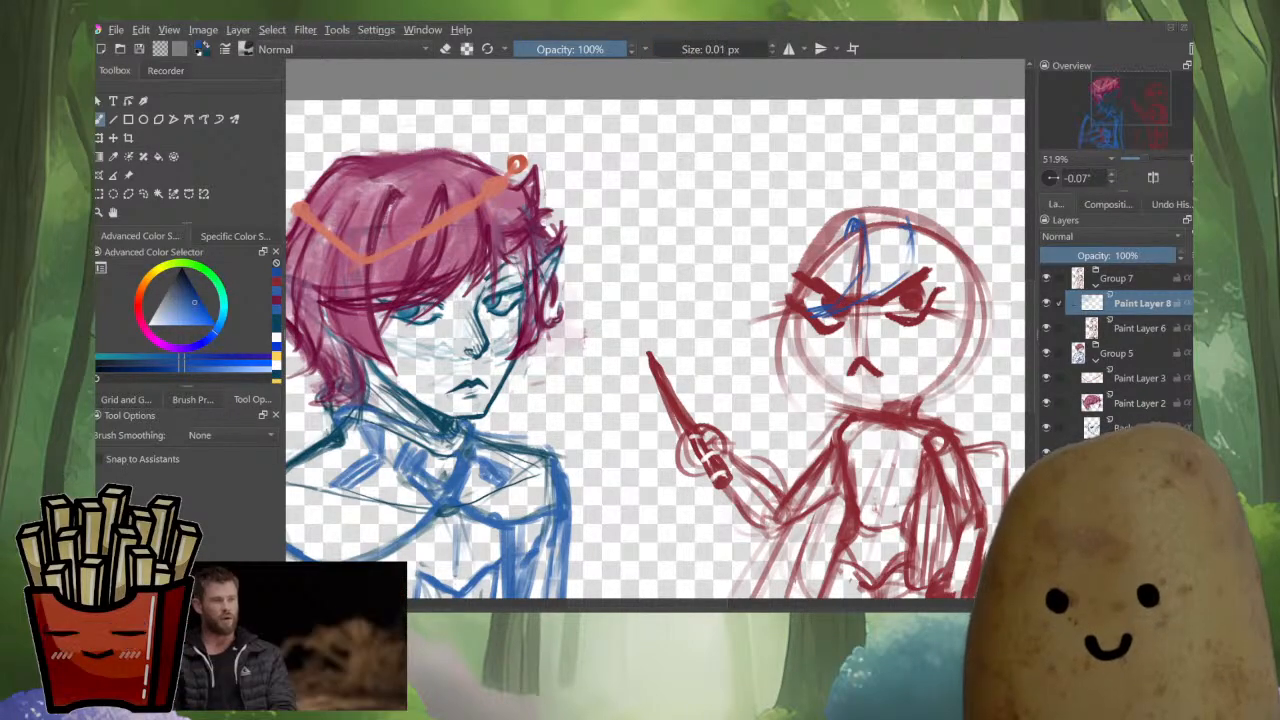
pyautogui.moveTo(844, 242); pyautogui.dragTo(832, 286)
pyautogui.press(']')
pyautogui.press(']')
pyautogui.press(']')
pyautogui.moveTo(814, 236); pyautogui.dragTo(770, 334)
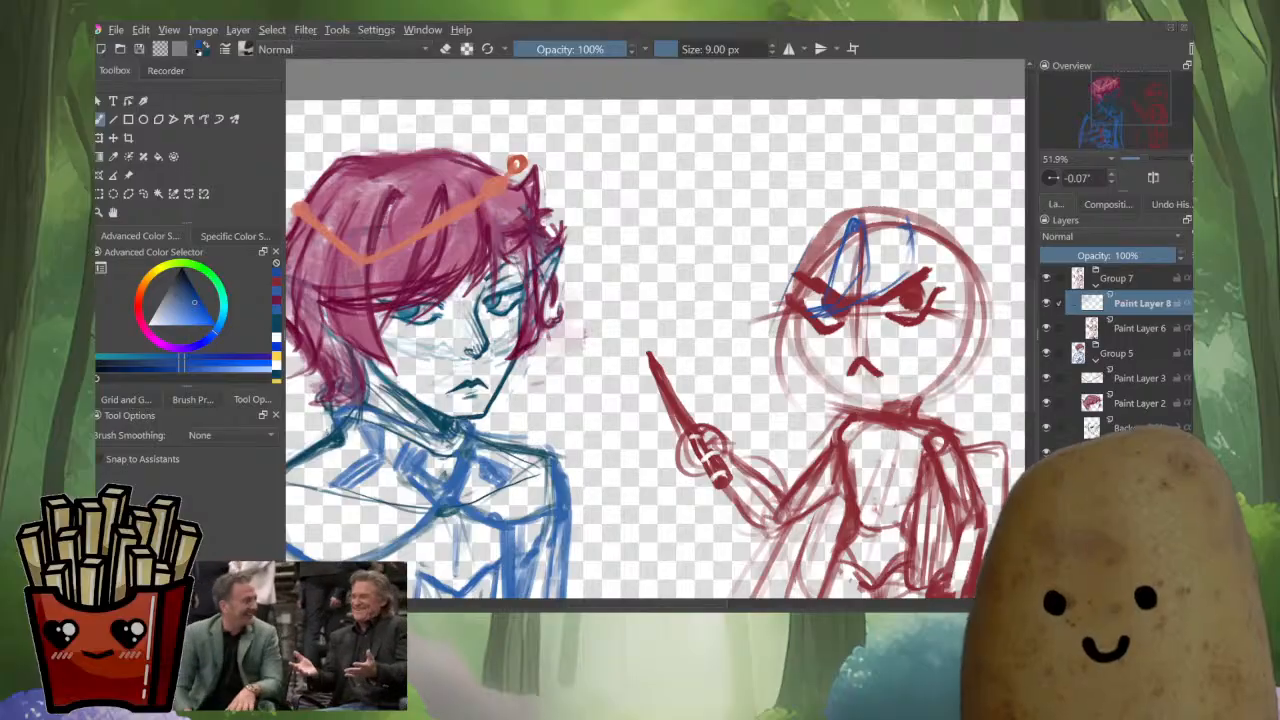
pyautogui.moveTo(798, 256)
pyautogui.mouseDown()
pyautogui.moveTo(779, 353)
pyautogui.moveTo(799, 366)
pyautogui.mouseUp()
pyautogui.moveTo(793, 314)
pyautogui.mouseDown()
pyautogui.moveTo(814, 351)
pyautogui.moveTo(773, 361)
pyautogui.mouseUp()
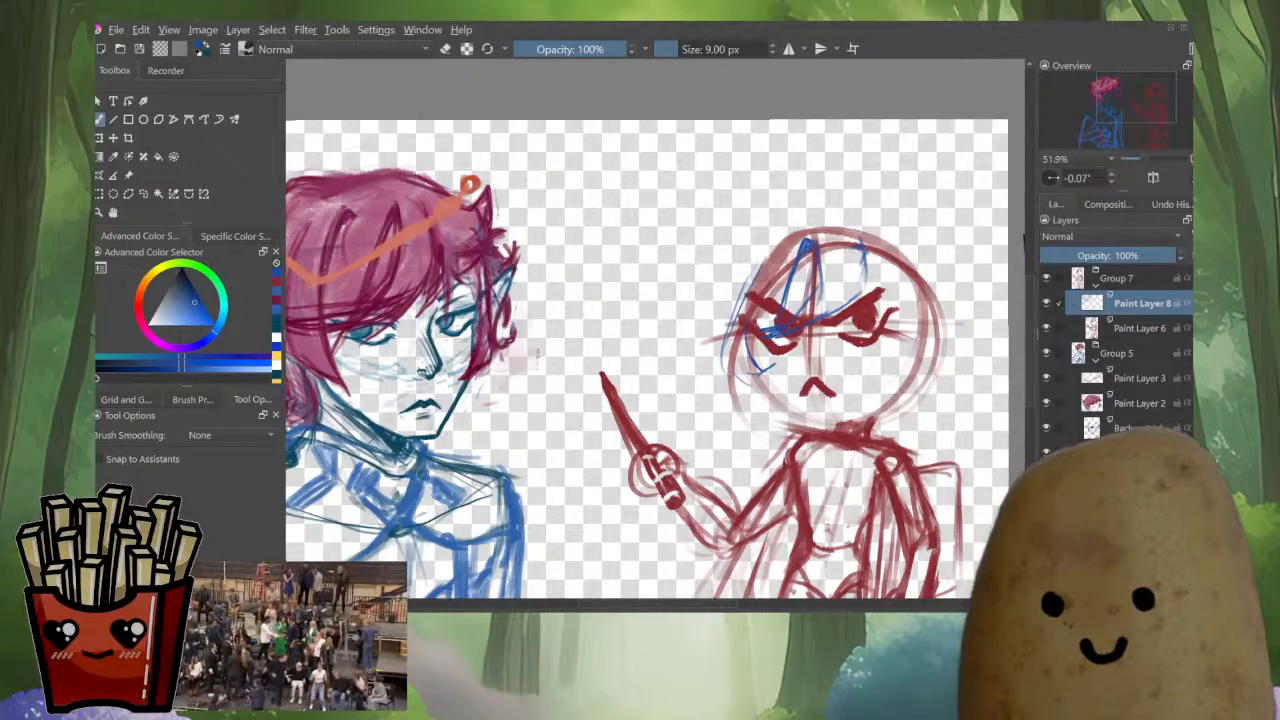
# Fill in the chibi's bangs with crossing strands over the forehead and between the eyebrows.
pyautogui.moveTo(814, 315)
pyautogui.mouseDown()
pyautogui.moveTo(853, 272)
pyautogui.moveTo(881, 271)
pyautogui.moveTo(889, 286)
pyautogui.moveTo(830, 312)
pyautogui.moveTo(804, 306)
pyautogui.mouseUp()
pyautogui.moveTo(828, 297); pyautogui.dragTo(817, 313)
pyautogui.moveTo(886, 284); pyautogui.dragTo(897, 310)
pyautogui.moveTo(886, 278)
pyautogui.mouseDown()
pyautogui.moveTo(884, 314)
pyautogui.moveTo(830, 328)
pyautogui.mouseUp()
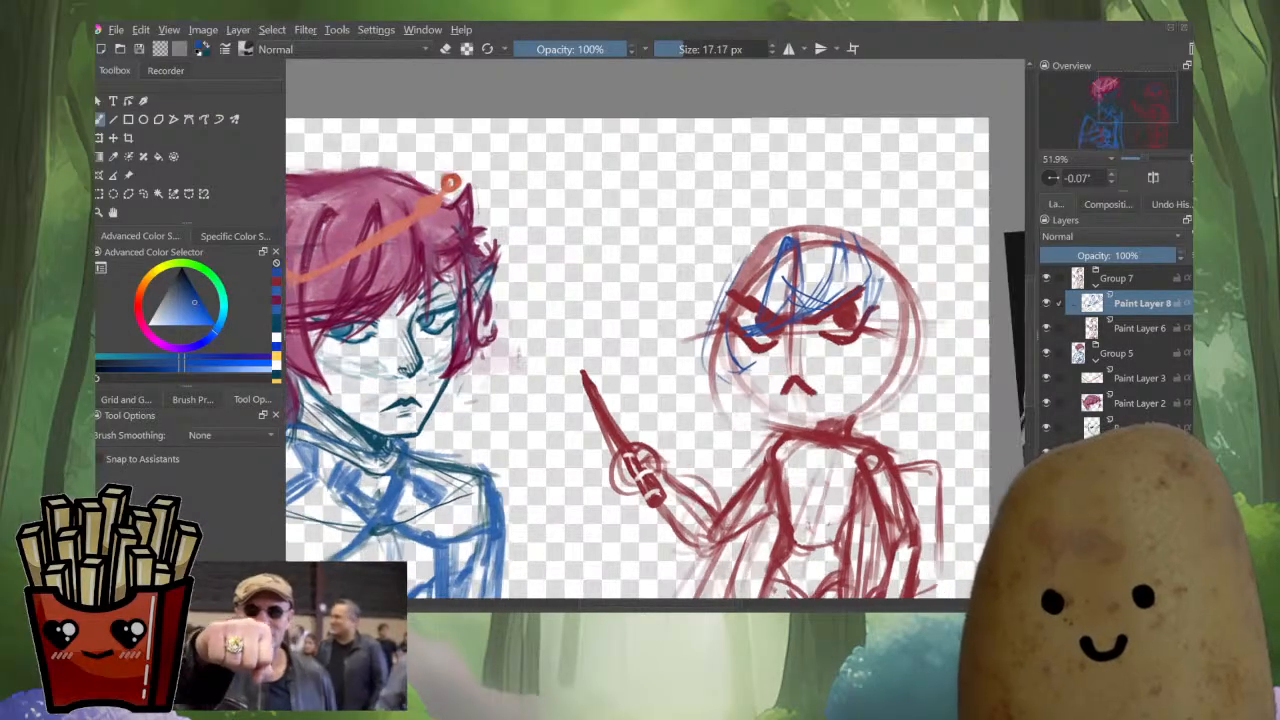
pyautogui.moveTo(805, 238); pyautogui.dragTo(844, 238)
pyautogui.moveTo(850, 300); pyautogui.dragTo(760, 296)
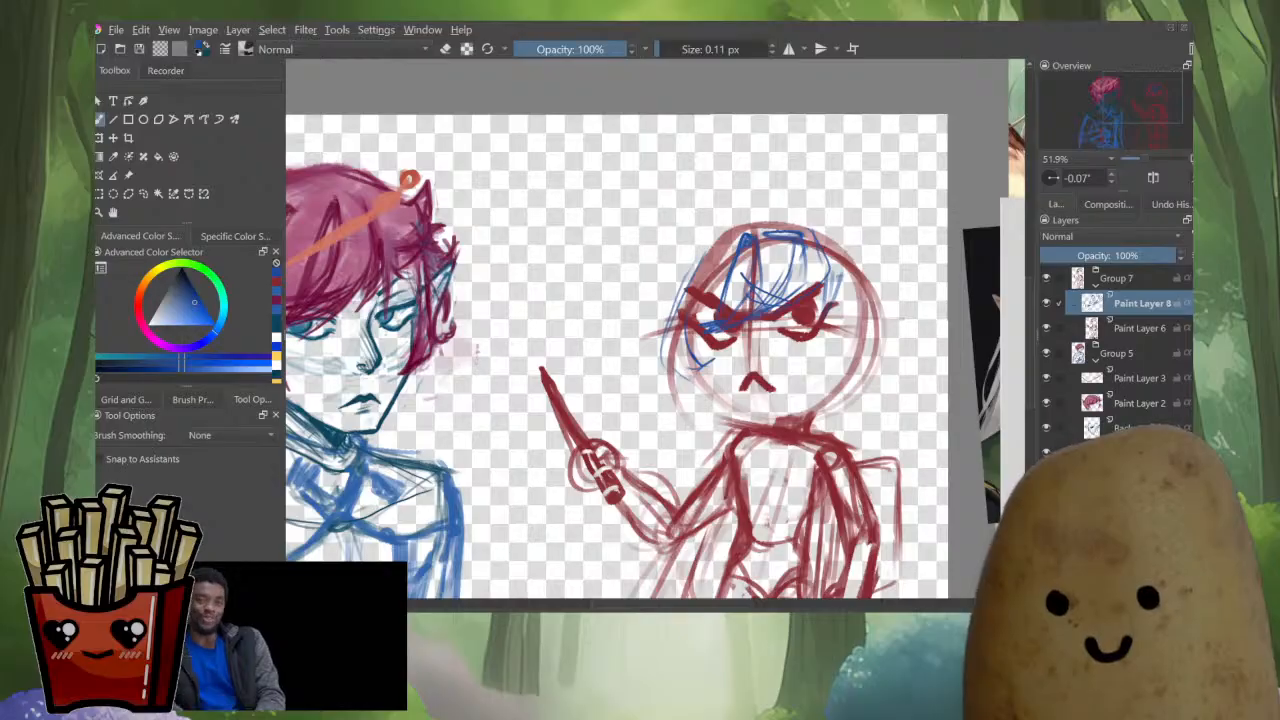
# Draw flicked side locks framing the chibi's cheek on the side away from the sword.
pyautogui.moveTo(850, 322)
pyautogui.mouseDown()
pyautogui.moveTo(885, 368)
pyautogui.moveTo(860, 374)
pyautogui.mouseUp()
pyautogui.moveTo(870, 350)
pyautogui.mouseDown()
pyautogui.moveTo(892, 350)
pyautogui.moveTo(838, 374)
pyautogui.mouseUp()
pyautogui.moveTo(853, 326); pyautogui.dragTo(852, 366)
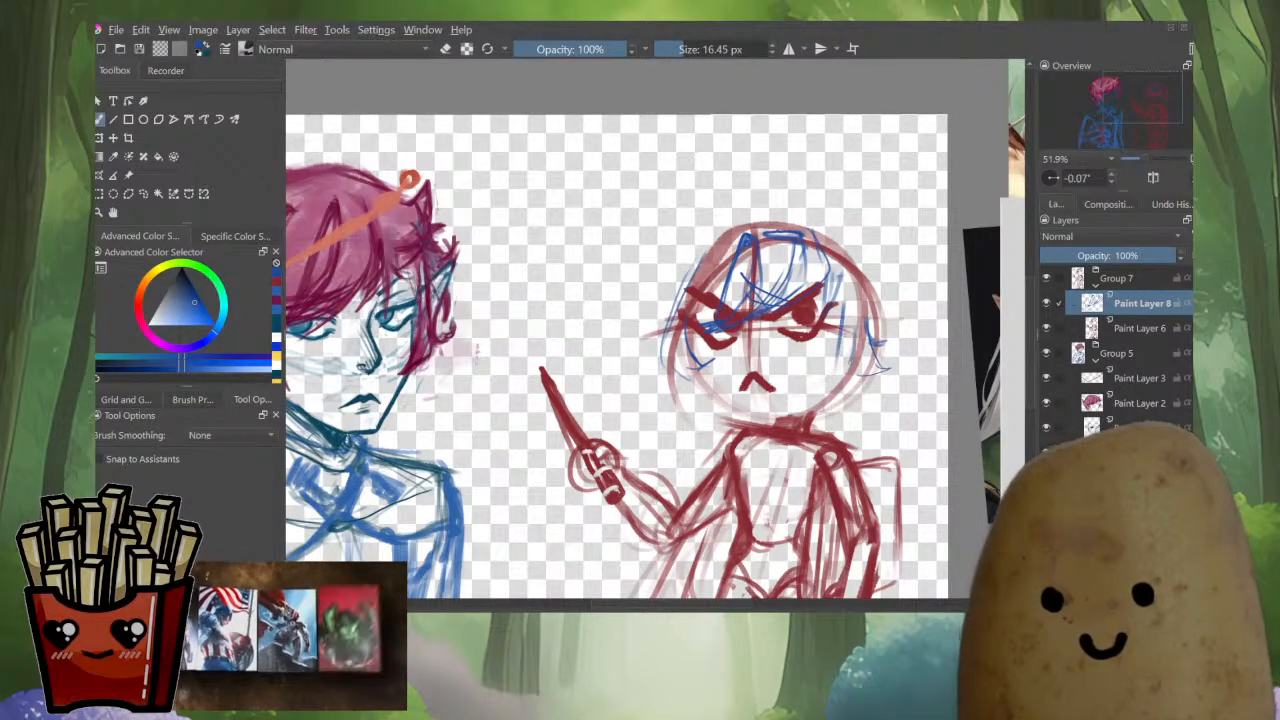
pyautogui.moveTo(840, 322); pyautogui.dragTo(818, 372)
pyautogui.moveTo(826, 362); pyautogui.dragTo(806, 376)
pyautogui.moveTo(852, 322)
pyautogui.mouseDown()
pyautogui.moveTo(844, 384)
pyautogui.moveTo(817, 401)
pyautogui.mouseUp()
pyautogui.moveTo(832, 343)
pyautogui.mouseDown()
pyautogui.moveTo(812, 371)
pyautogui.moveTo(842, 367)
pyautogui.mouseUp()
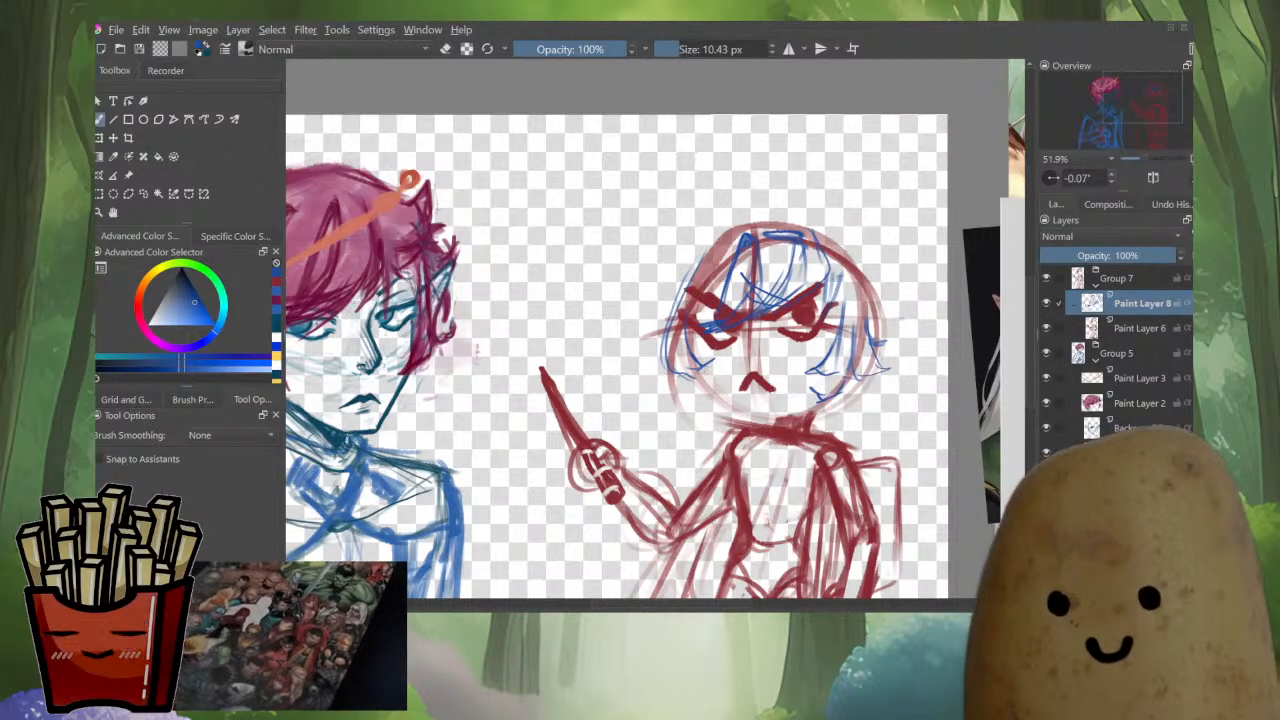
# Extend the chibi's hair on both sides of the face down to jagged tips at jaw level.
pyautogui.moveTo(675, 377)
pyautogui.mouseDown()
pyautogui.moveTo(664, 389)
pyautogui.moveTo(686, 400)
pyautogui.mouseUp()
pyautogui.moveTo(690, 390); pyautogui.dragTo(723, 398)
pyautogui.moveTo(703, 255)
pyautogui.mouseDown()
pyautogui.moveTo(783, 261)
pyautogui.moveTo(728, 275)
pyautogui.mouseUp()
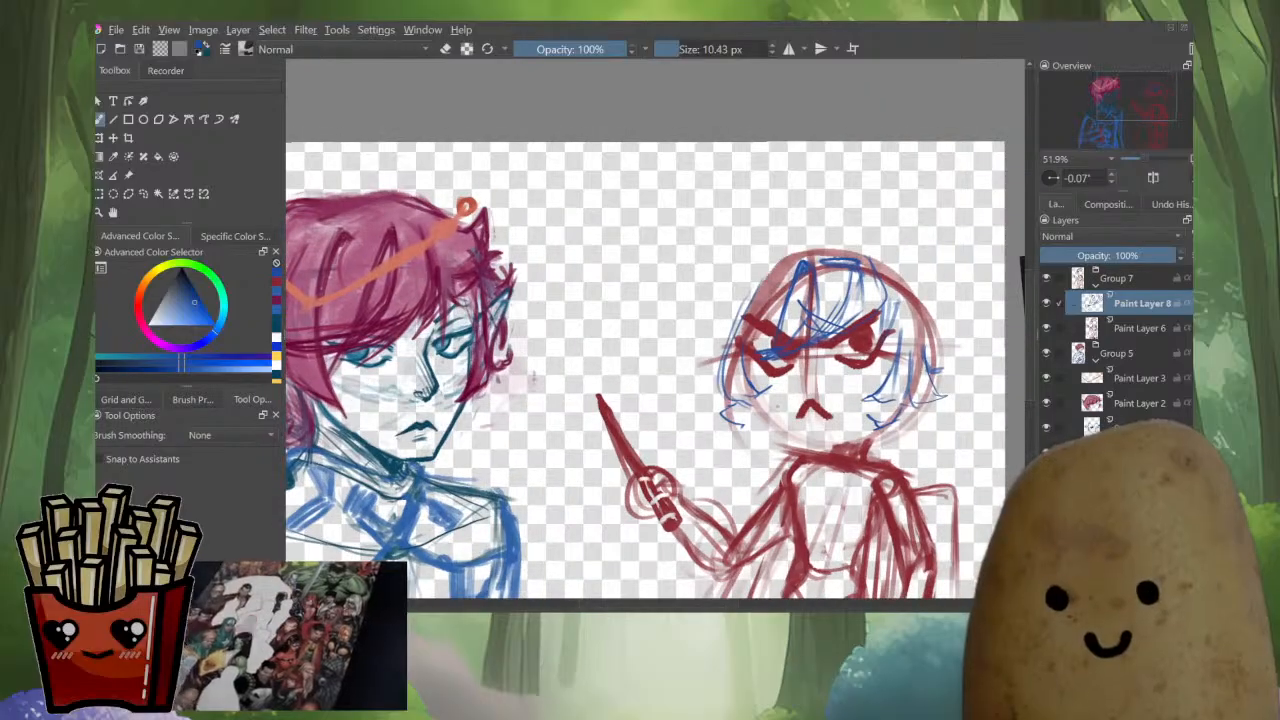
pyautogui.hotkey('ctrl', 'z')
pyautogui.moveTo(734, 401); pyautogui.dragTo(751, 438)
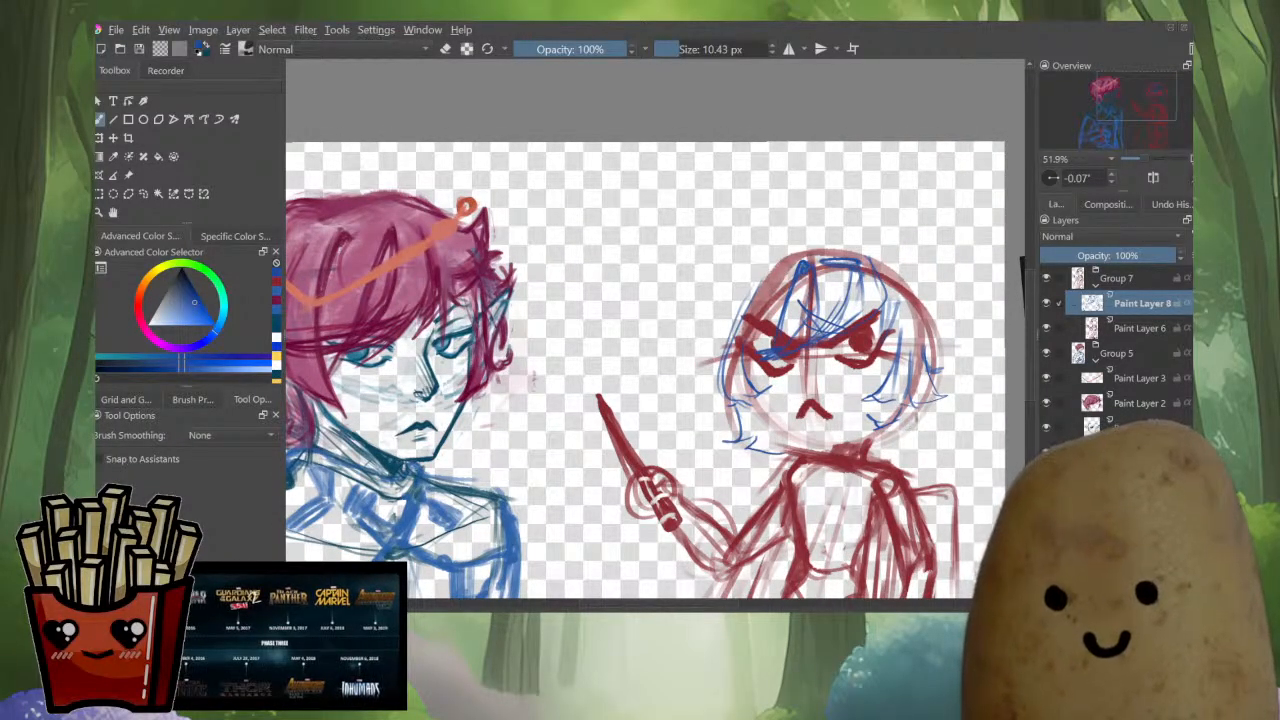
pyautogui.moveTo(934, 406)
pyautogui.mouseDown()
pyautogui.moveTo(892, 452)
pyautogui.moveTo(909, 458)
pyautogui.mouseUp()
# Outline the outer contour of the chibi's hair over the crown and down the sword-arm side.
pyautogui.moveTo(873, 208); pyautogui.dragTo(851, 230)
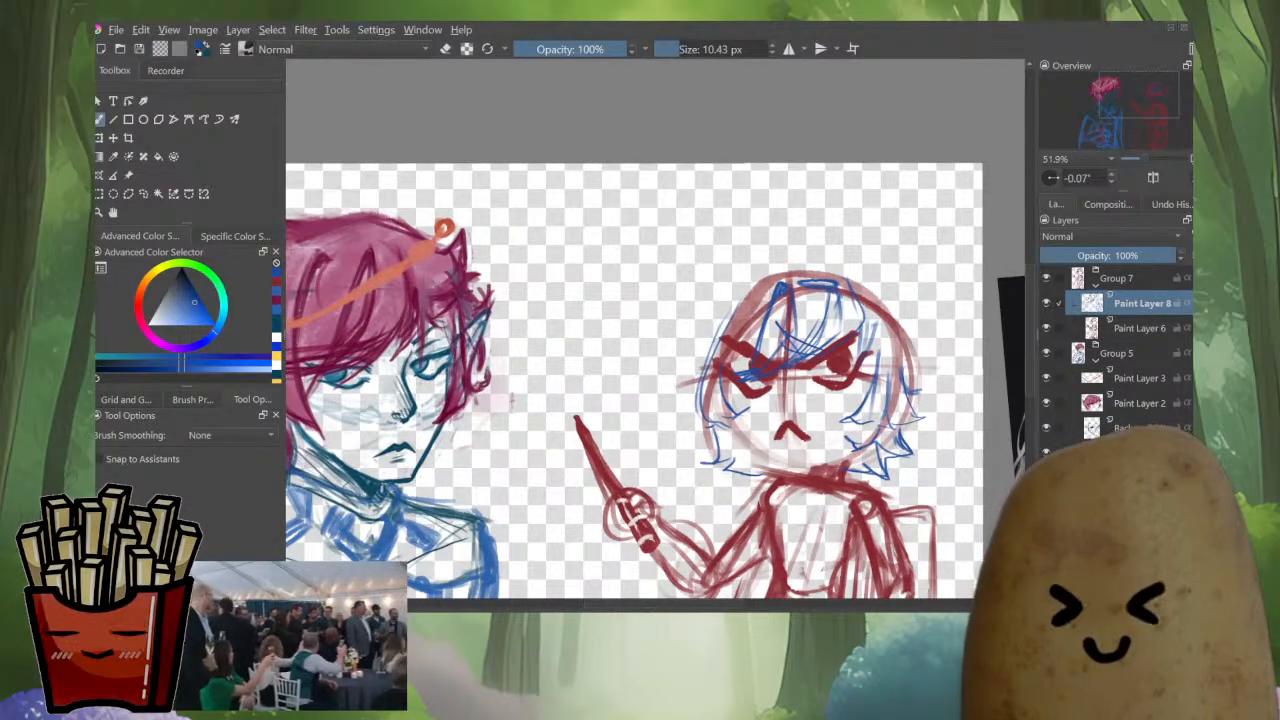
pyautogui.moveTo(917, 389)
pyautogui.mouseDown()
pyautogui.moveTo(915, 357)
pyautogui.moveTo(823, 278)
pyautogui.mouseUp()
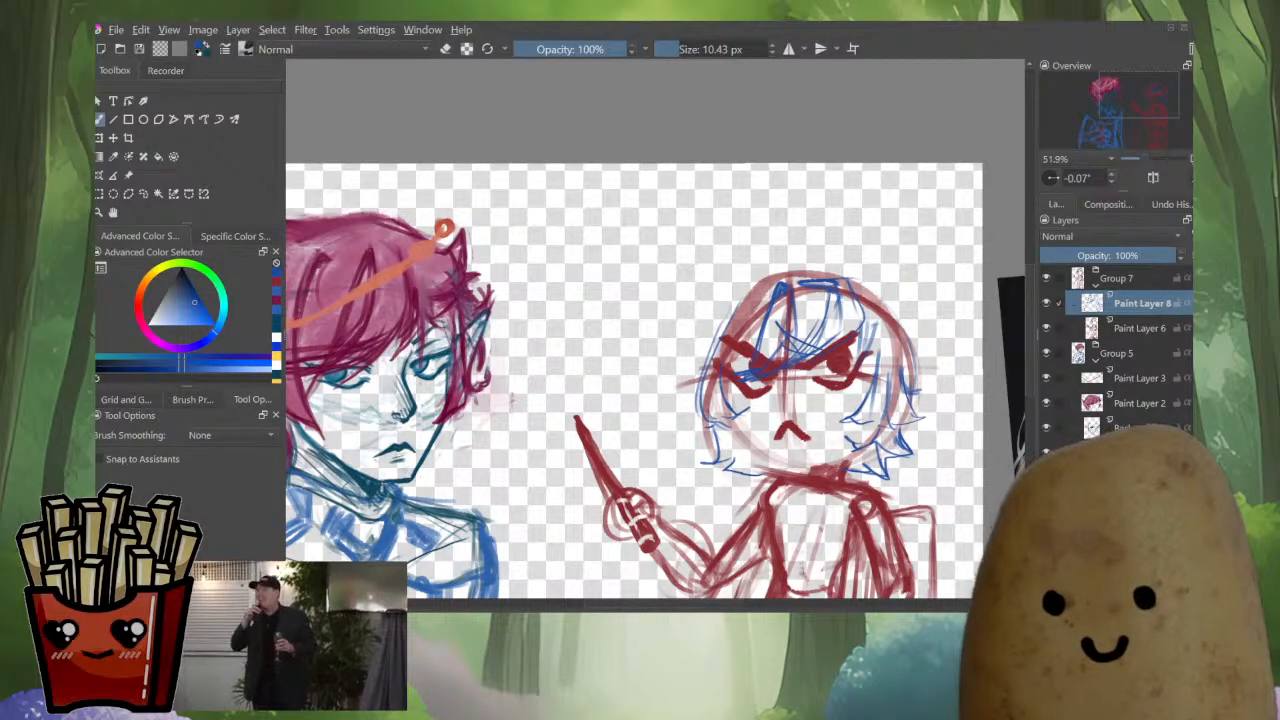
pyautogui.moveTo(726, 319)
pyautogui.mouseDown()
pyautogui.moveTo(760, 295)
pyautogui.moveTo(821, 283)
pyautogui.moveTo(842, 294)
pyautogui.mouseUp()
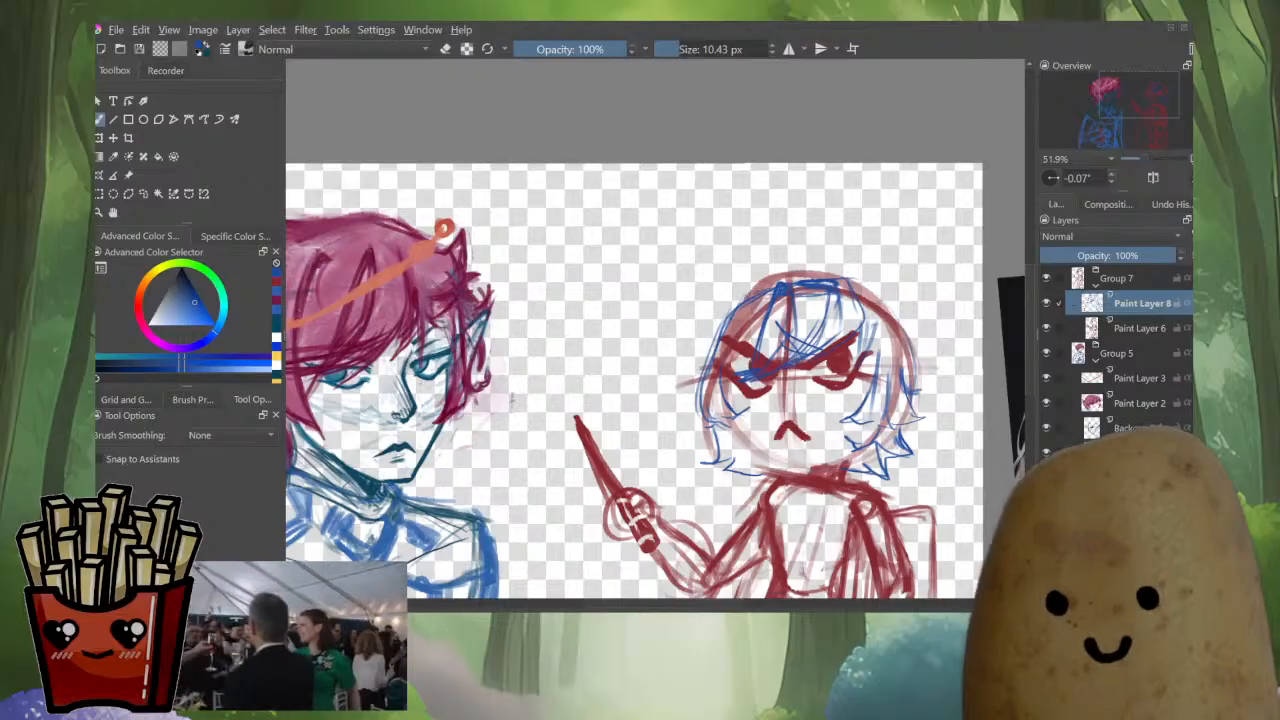
pyautogui.moveTo(735, 309); pyautogui.dragTo(715, 349)
pyautogui.scroll(-5, 863, 346)
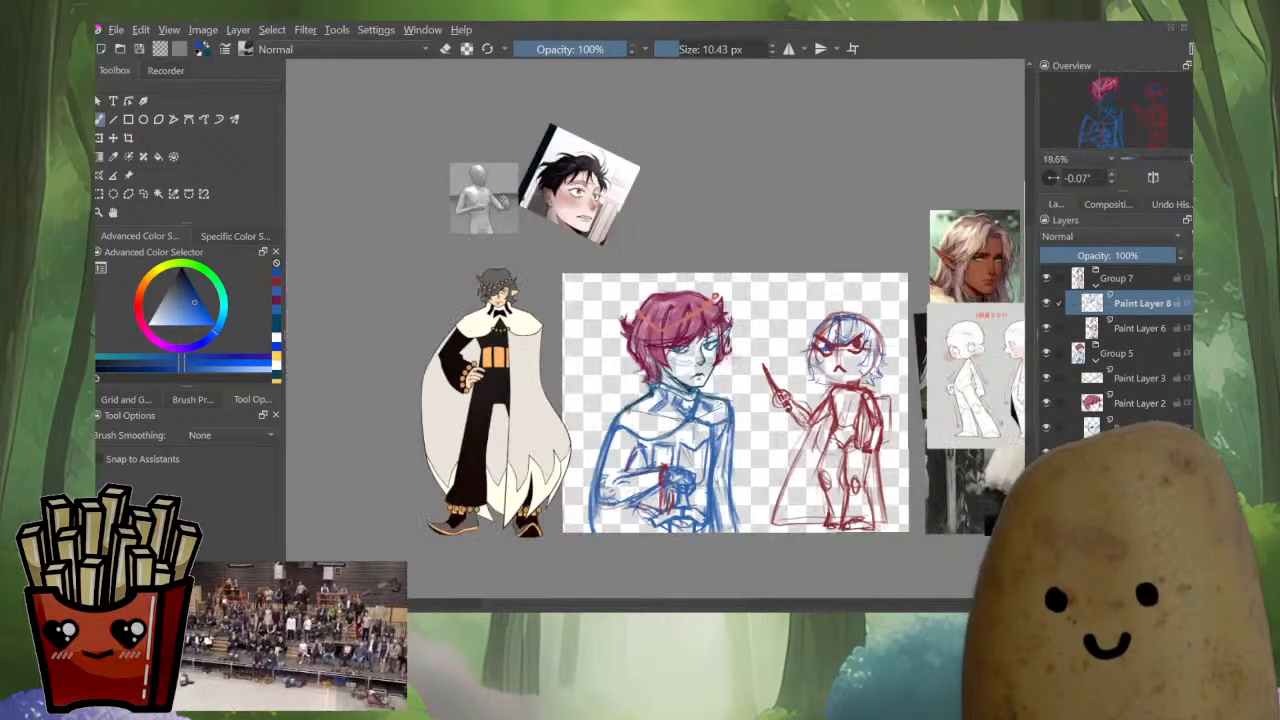
# Add spiky flicked strands to the outer edge of the chibi's hair on the side away from the sword.
pyautogui.scroll(3, 880, 385)
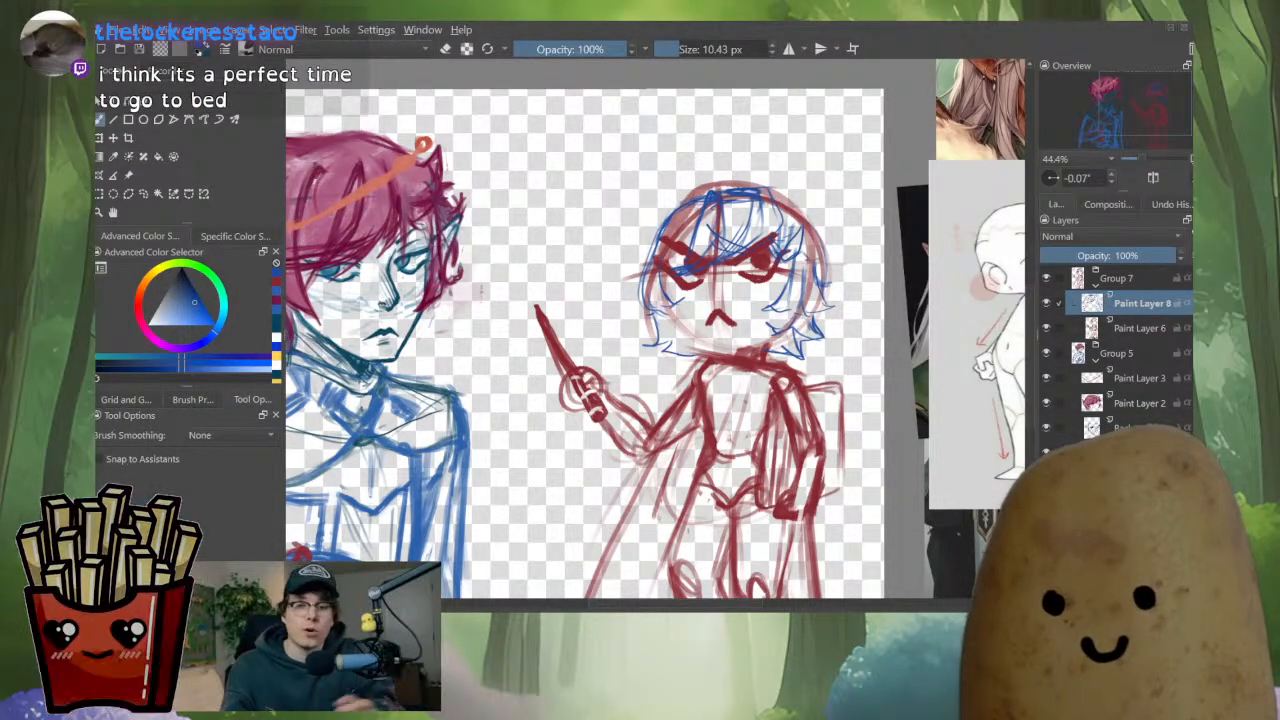
pyautogui.moveTo(640, 330); pyautogui.dragTo(665, 358)
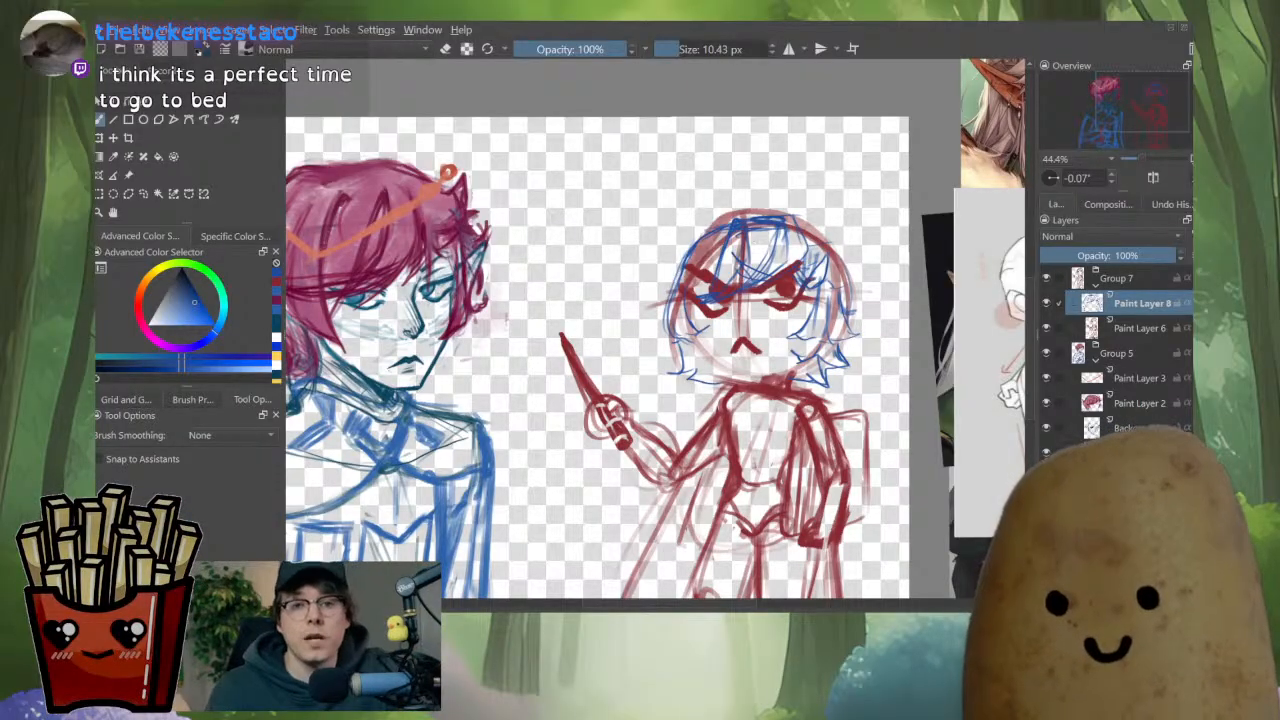
pyautogui.moveTo(640, 330)
pyautogui.mouseDown()
pyautogui.moveTo(678, 331)
pyautogui.moveTo(629, 335)
pyautogui.mouseUp()
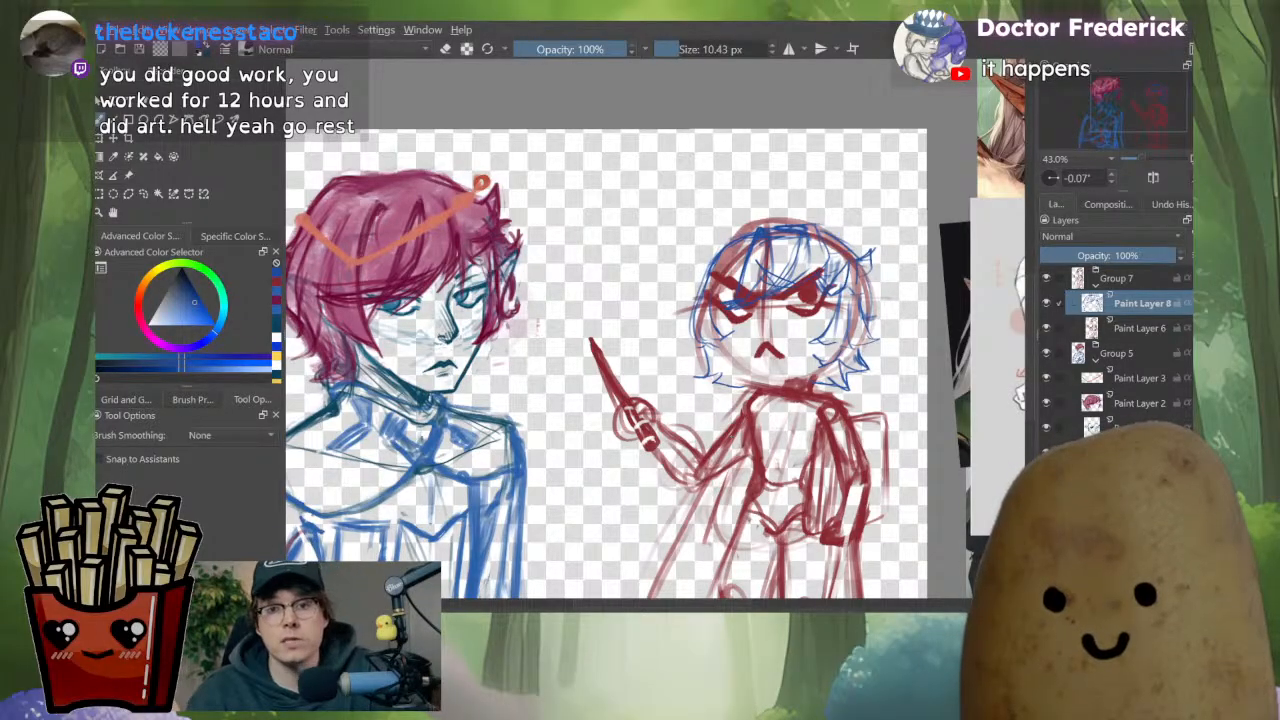
pyautogui.scroll(-2, 750, 350)
pyautogui.scroll(4, 750, 350)
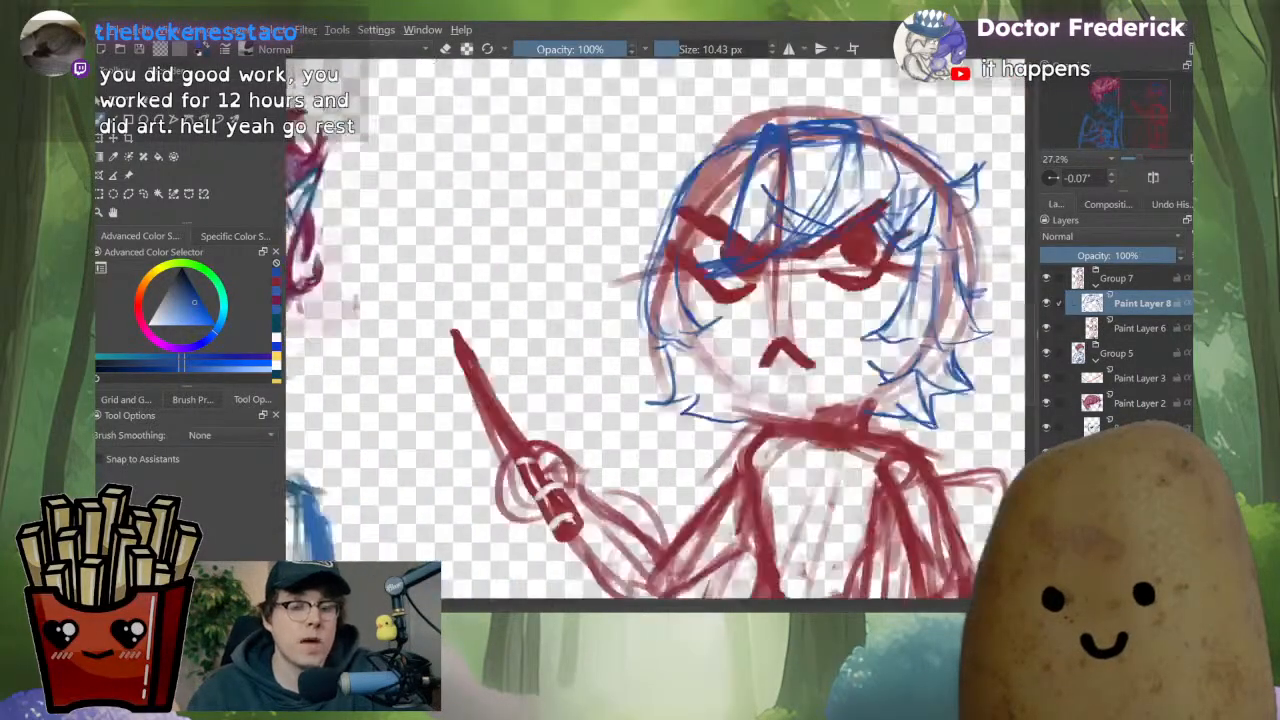
# Isolate Paint Layer 6 and sample its dark red from the sketch as the brush color.
pyautogui.moveTo(700, 340); pyautogui.dragTo(621, 388)
pyautogui.click(1140, 328)
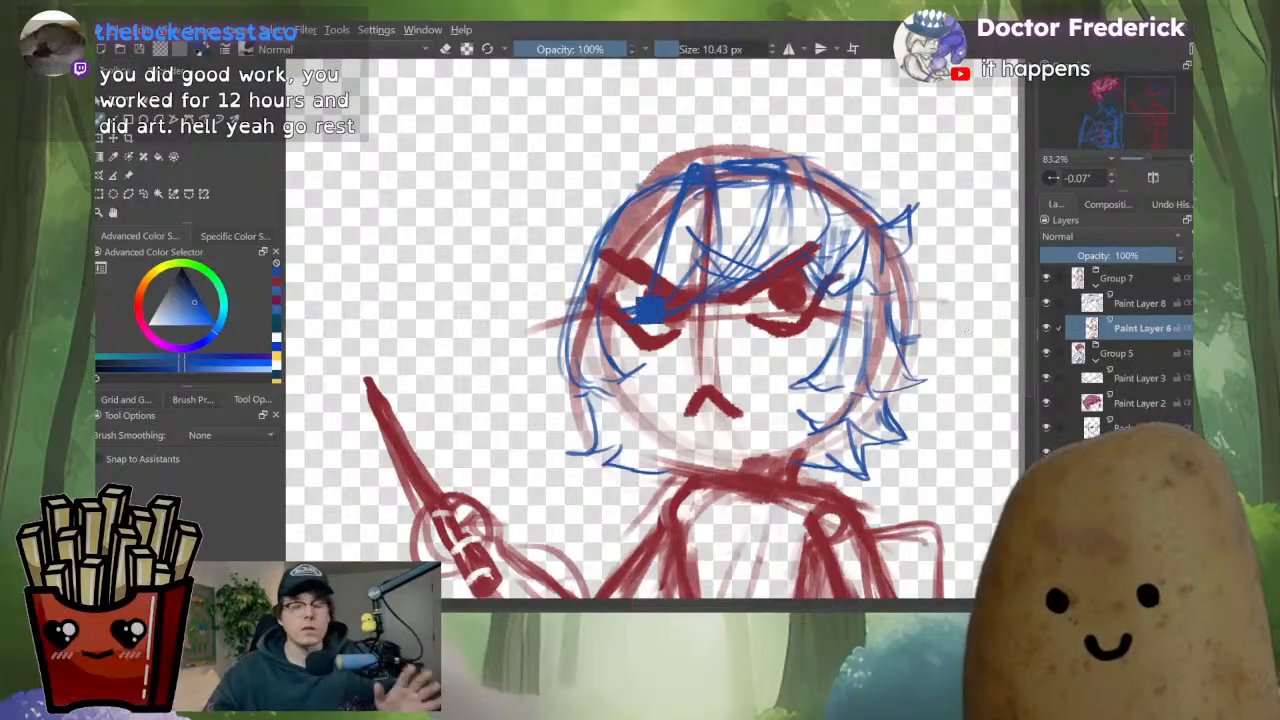
pyautogui.keyDown('alt'); pyautogui.click(1092, 328); pyautogui.keyUp('alt')
pyautogui.keyDown('ctrl'); pyautogui.click(704, 262); pyautogui.keyUp('ctrl')
# Redraw the lower curve of the chibi's cheek and jaw with a darker red line.
pyautogui.scroll(-5, 711, 280)
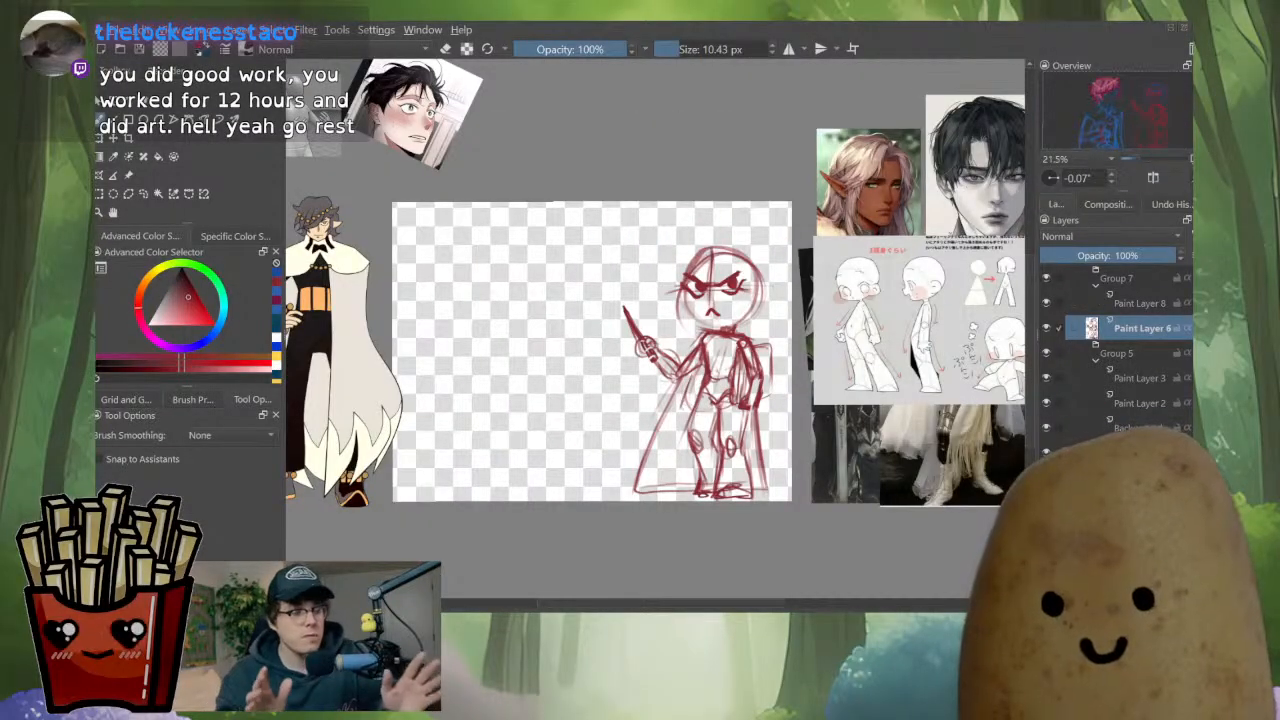
pyautogui.scroll(3, 868, 362)
pyautogui.moveTo(600, 300)
pyautogui.mouseDown()
pyautogui.moveTo(601, 318)
pyautogui.moveTo(576, 335)
pyautogui.moveTo(540, 320)
pyautogui.moveTo(580, 320)
pyautogui.mouseUp()
pyautogui.scroll(2, 568, 282)
pyautogui.scroll(1, 600, 300)
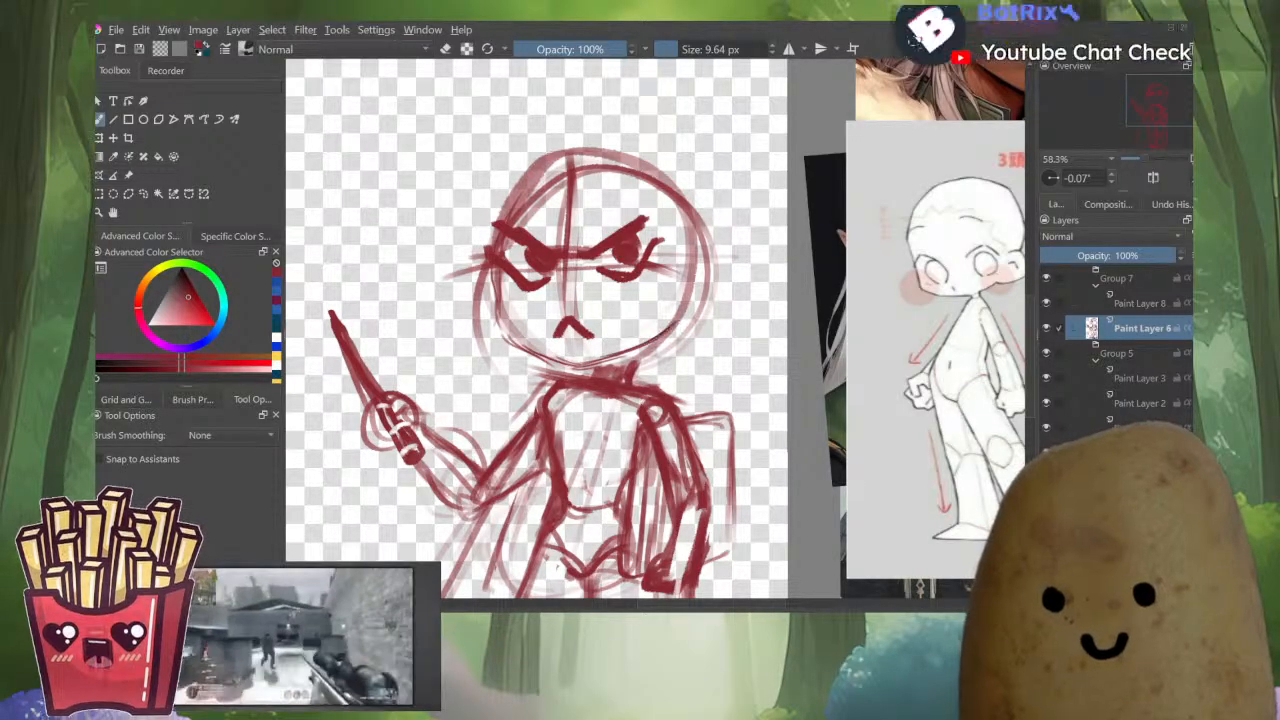
pyautogui.moveTo(560, 320); pyautogui.dragTo(545, 362)
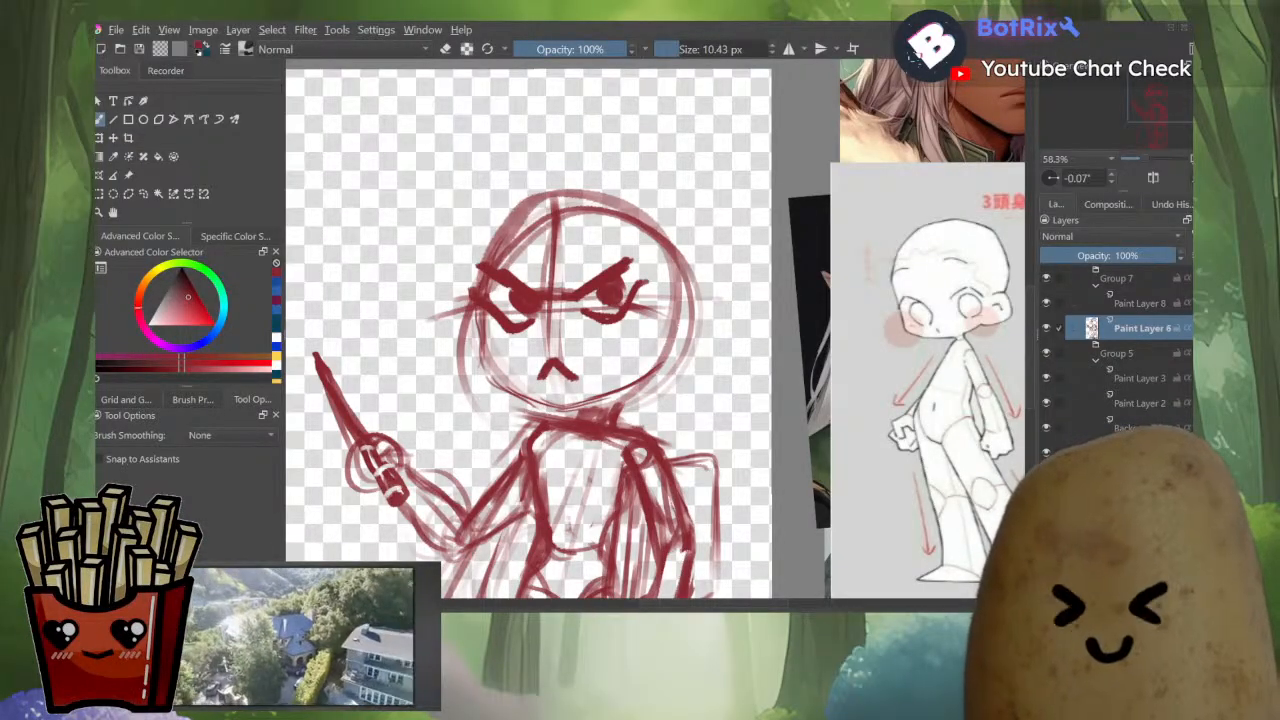
# Add a pointed elf ear on each side of the chibi's head with a 17.30 px brush.
pyautogui.press('l')
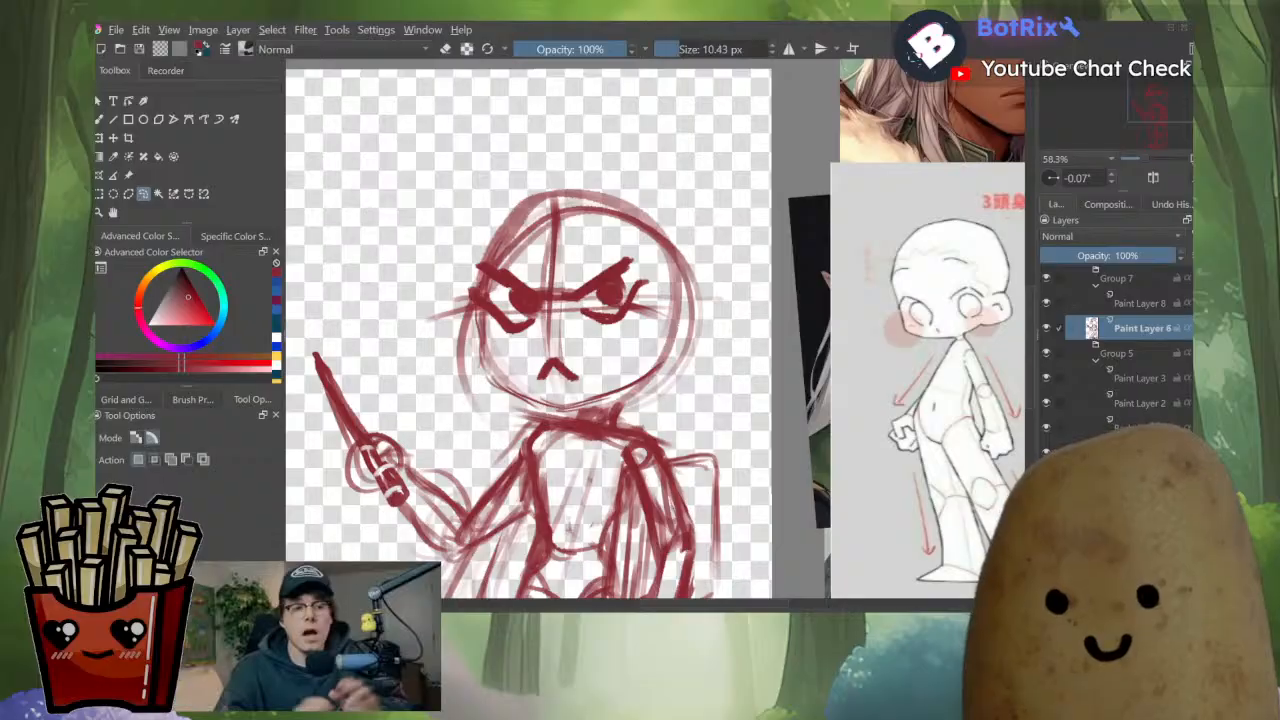
pyautogui.press('b')
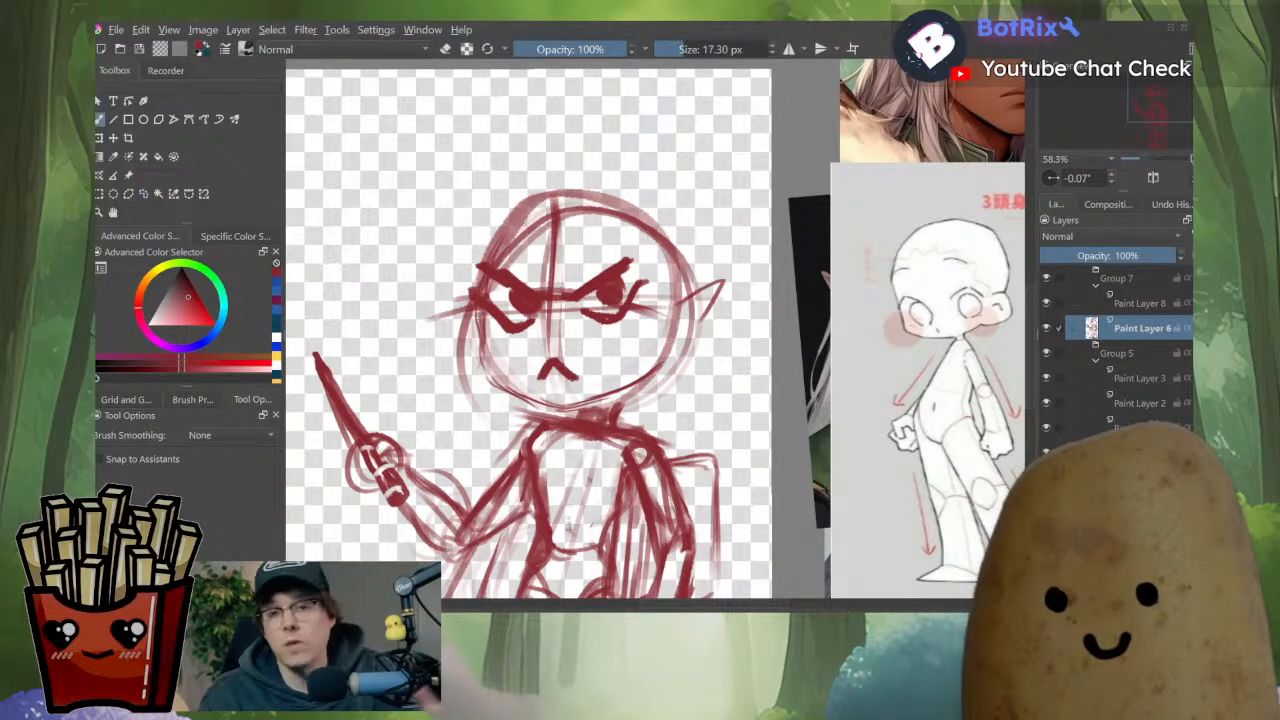
pyautogui.moveTo(470, 300); pyautogui.dragTo(476, 336)
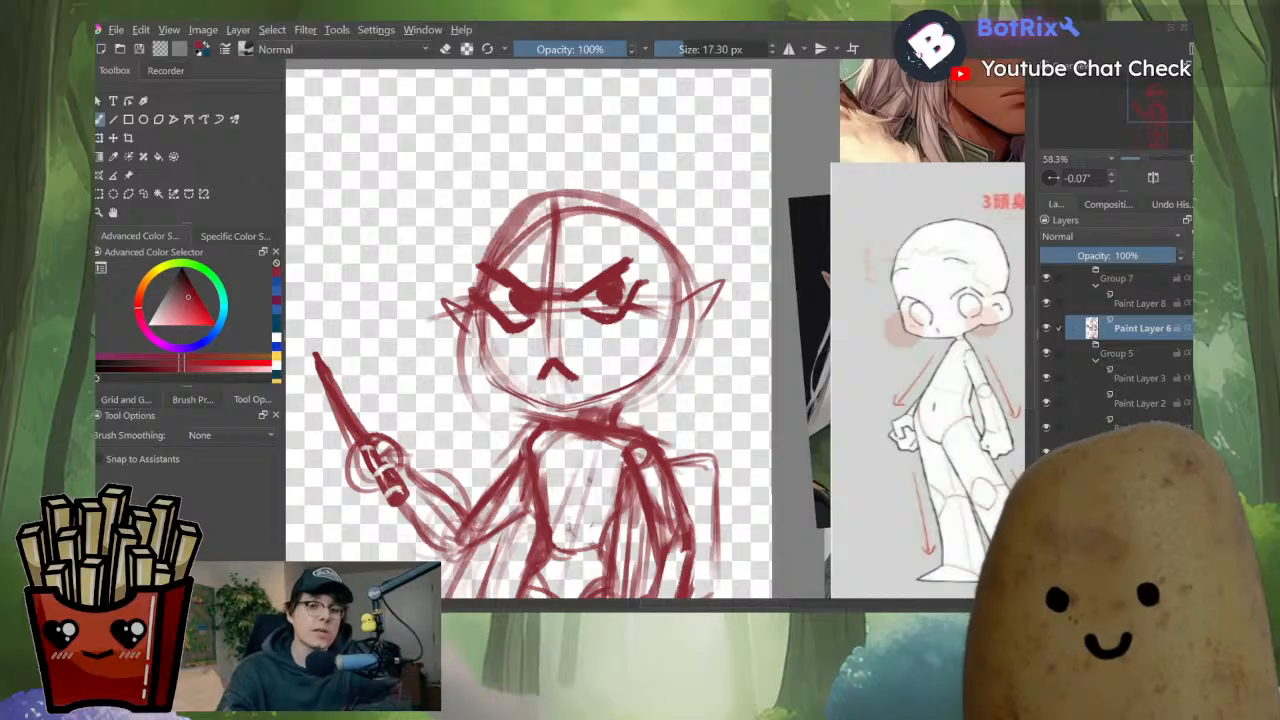
# Reinforce the side of the chibi's head and reshape the jaw into an angular line meeting at the chin.
pyautogui.moveTo(660, 242); pyautogui.dragTo(688, 326)
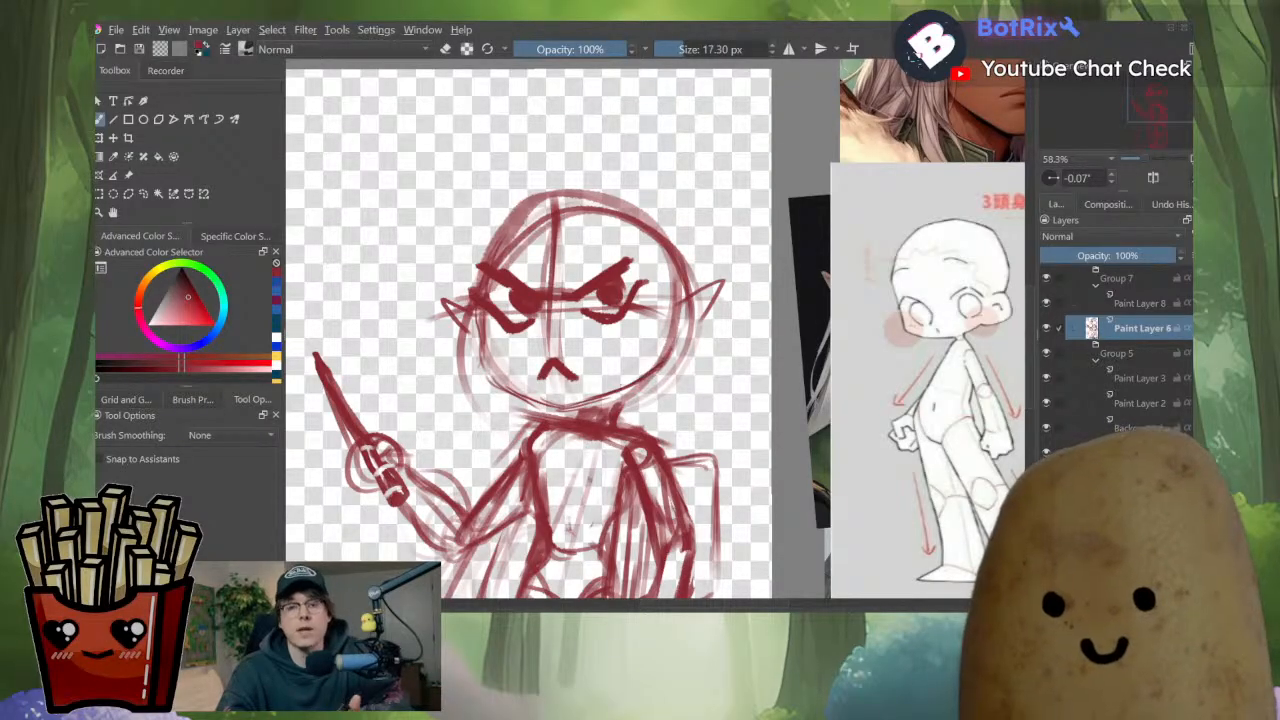
pyautogui.moveTo(568, 389); pyautogui.dragTo(637, 374)
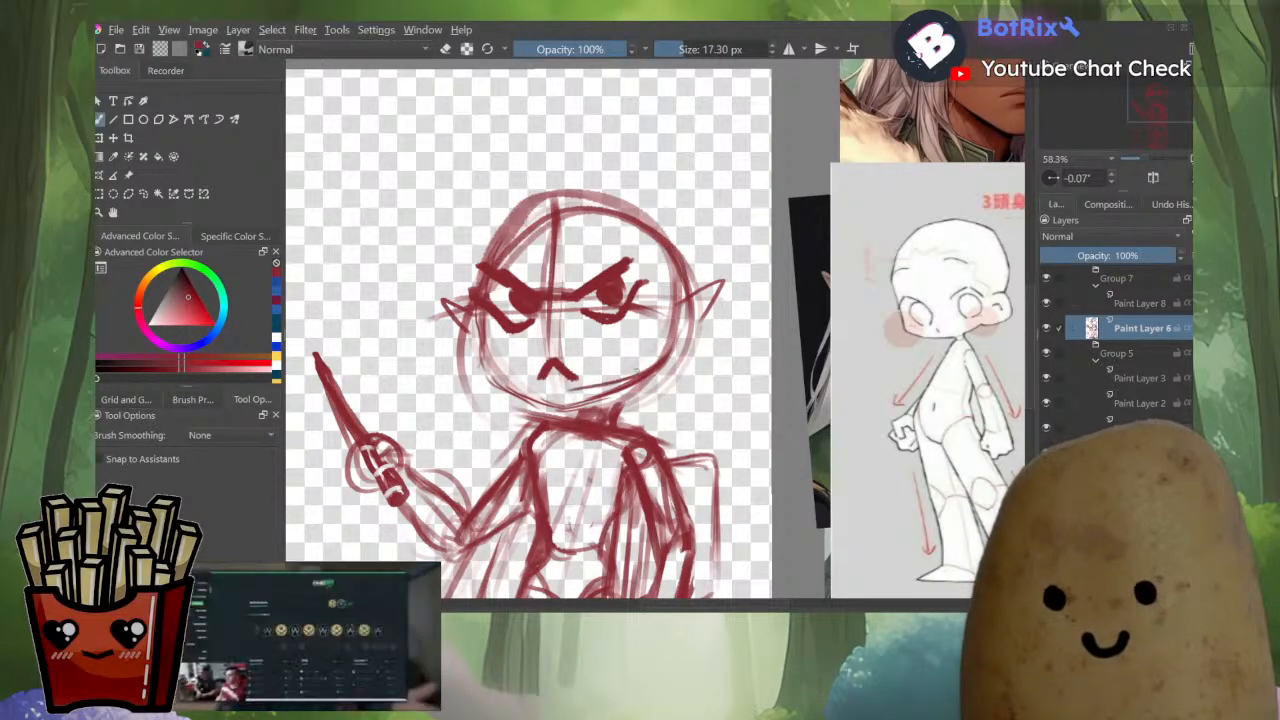
pyautogui.moveTo(562, 402)
pyautogui.mouseDown()
pyautogui.moveTo(620, 386)
pyautogui.moveTo(606, 388)
pyautogui.mouseUp()
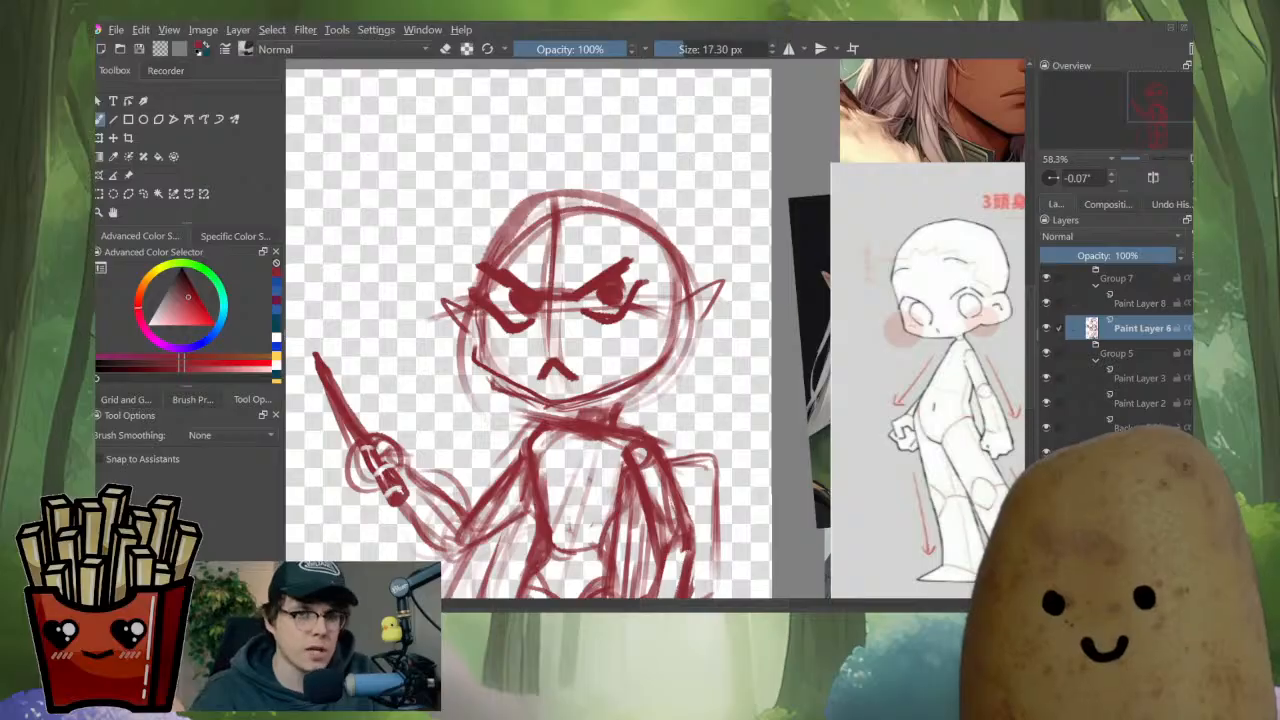
# Check the face mirrored and erase the surplus lines outside the chibi's jaw and beside the sword-side ear.
pyautogui.press('m')
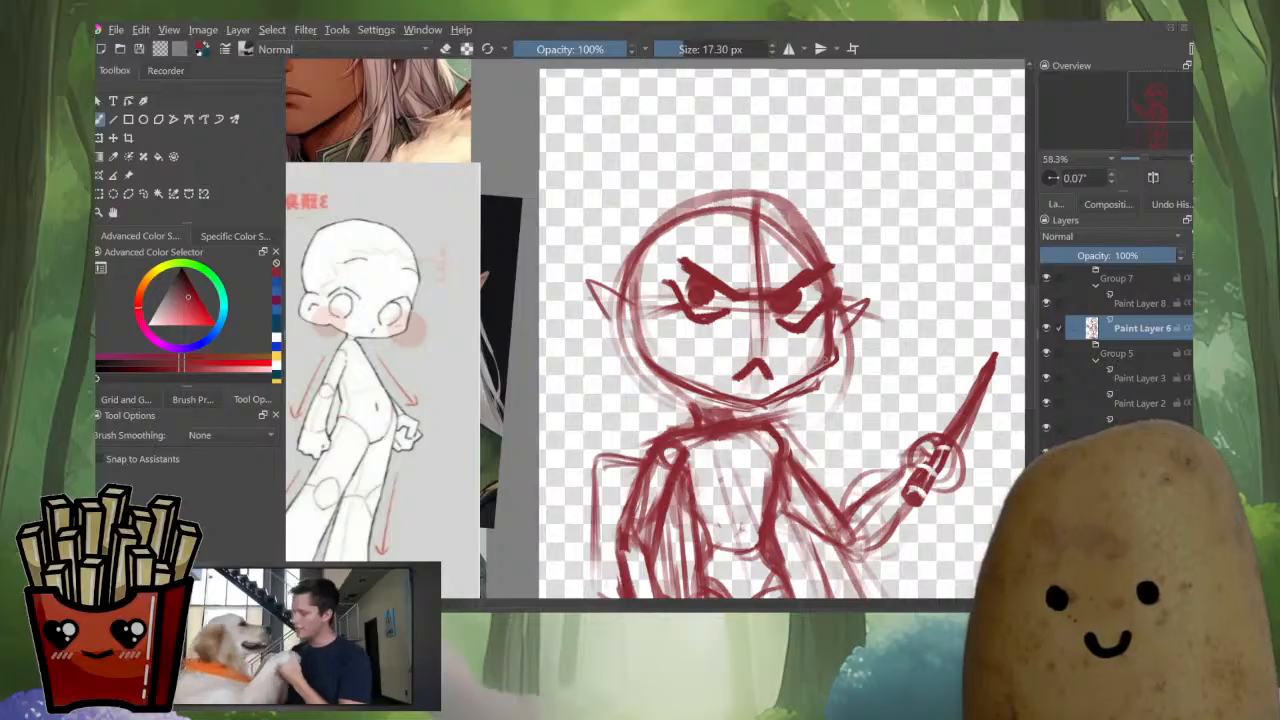
pyautogui.press('e')
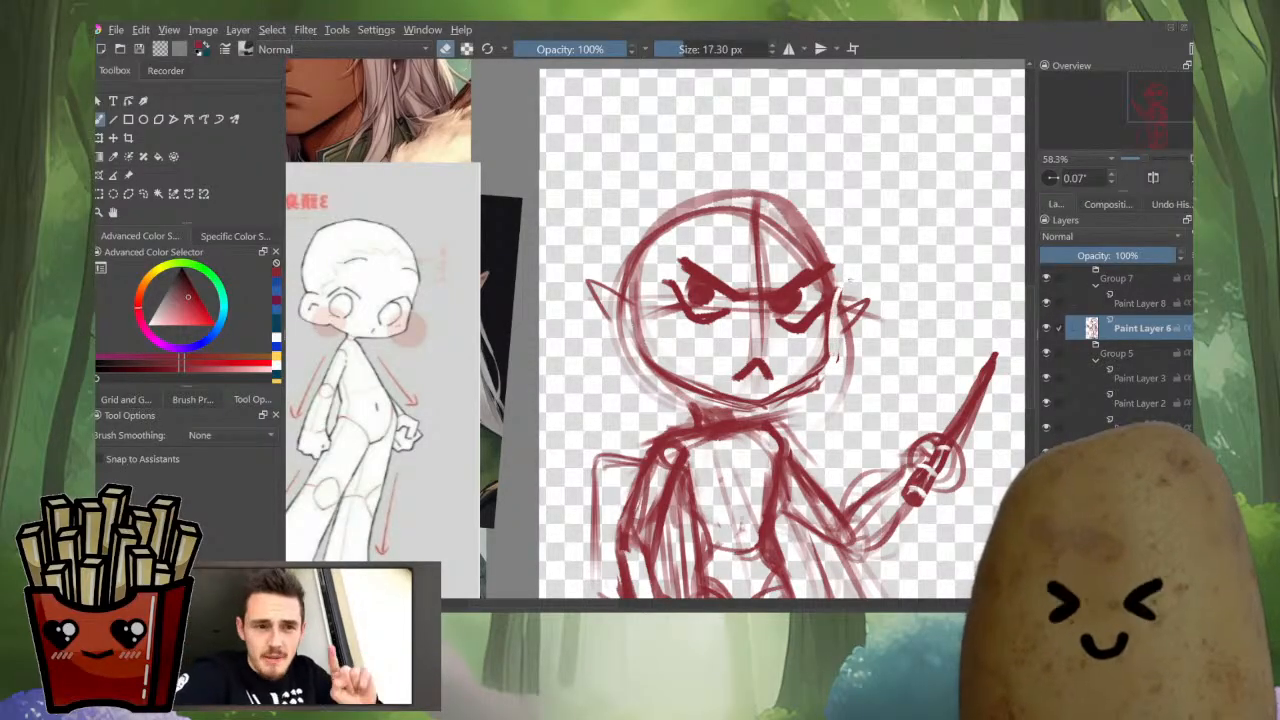
pyautogui.press('m')
pyautogui.moveTo(487, 378)
pyautogui.mouseDown()
pyautogui.moveTo(520, 398)
pyautogui.moveTo(480, 357)
pyautogui.mouseUp()
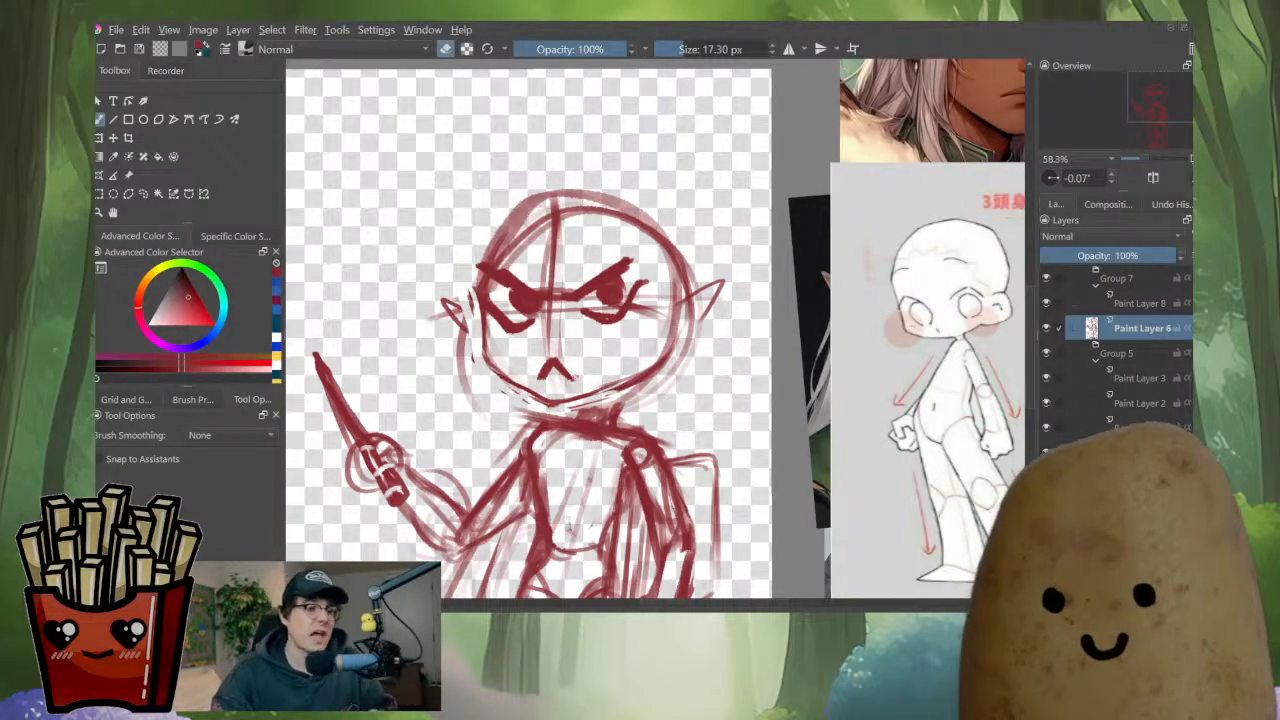
# Erase the vertical face guideline and the eye line between the chibi's eyes with a 28.71 px eraser.
pyautogui.scroll(-4, 630, 370)
pyautogui.scroll(4, 580, 387)
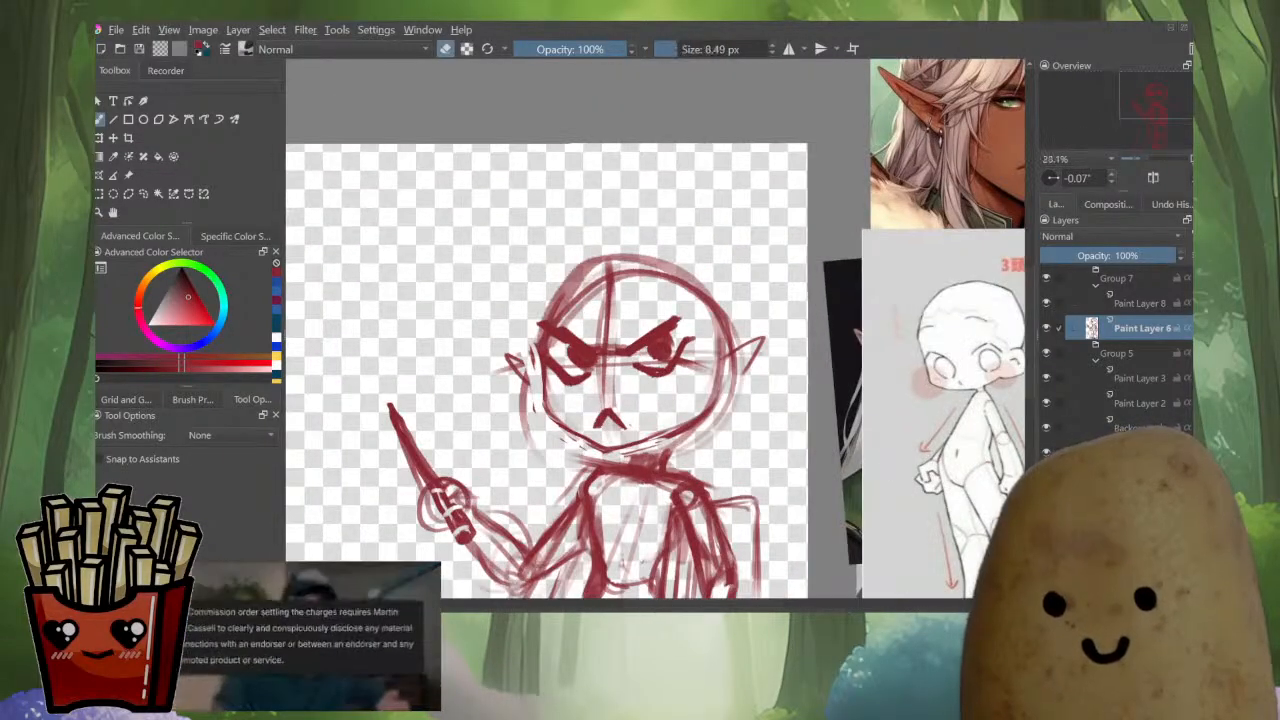
pyautogui.press(']')
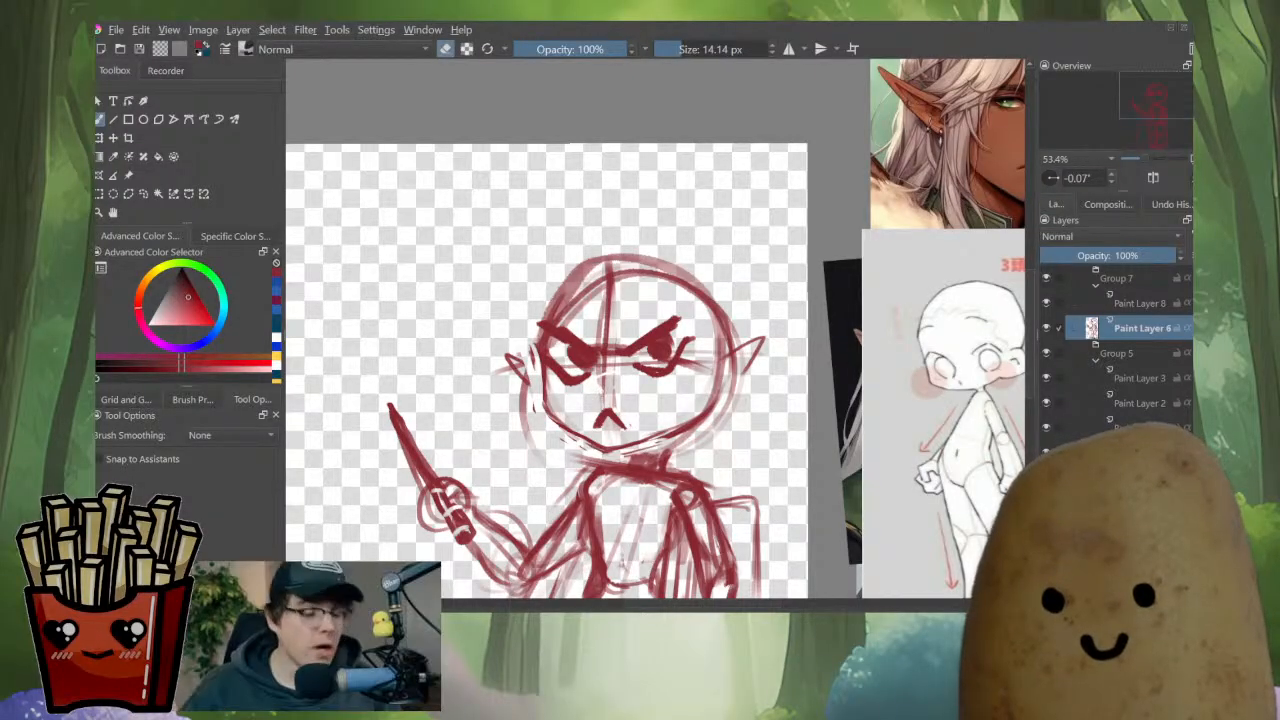
pyautogui.press(']')
pyautogui.press(']')
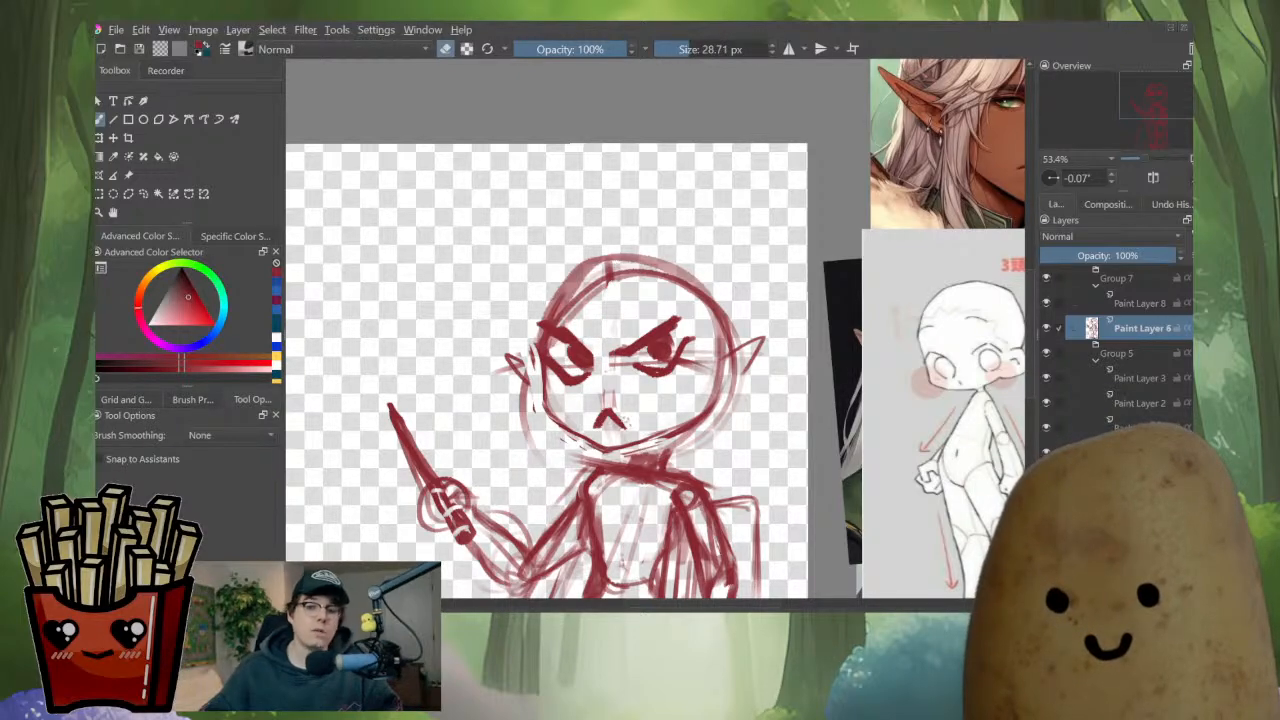
# Lasso the chibi's eye and brow farther from the sword and shift them slightly with the Transform tool.
pyautogui.press('l')
pyautogui.moveTo(623, 332)
pyautogui.mouseDown()
pyautogui.moveTo(689, 320)
pyautogui.moveTo(668, 302)
pyautogui.mouseUp()
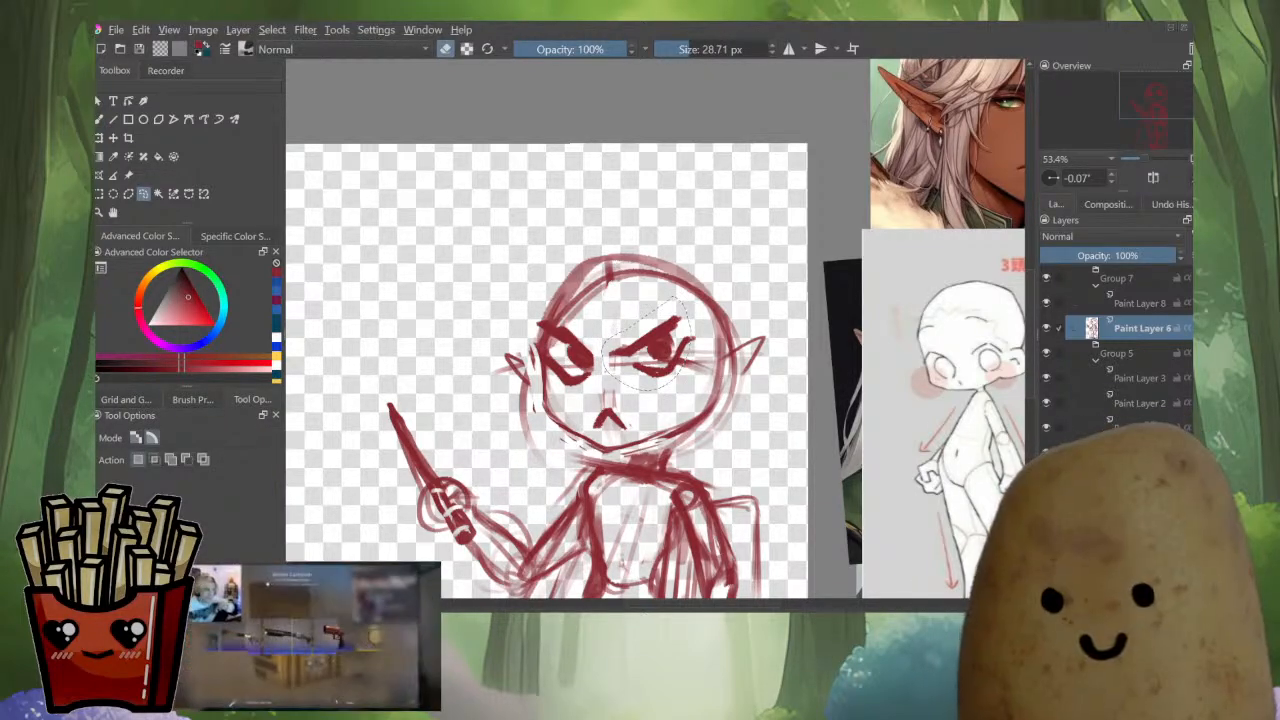
pyautogui.hotkey('ctrl', 't')
pyautogui.moveTo(630, 355); pyautogui.dragTo(634, 359)
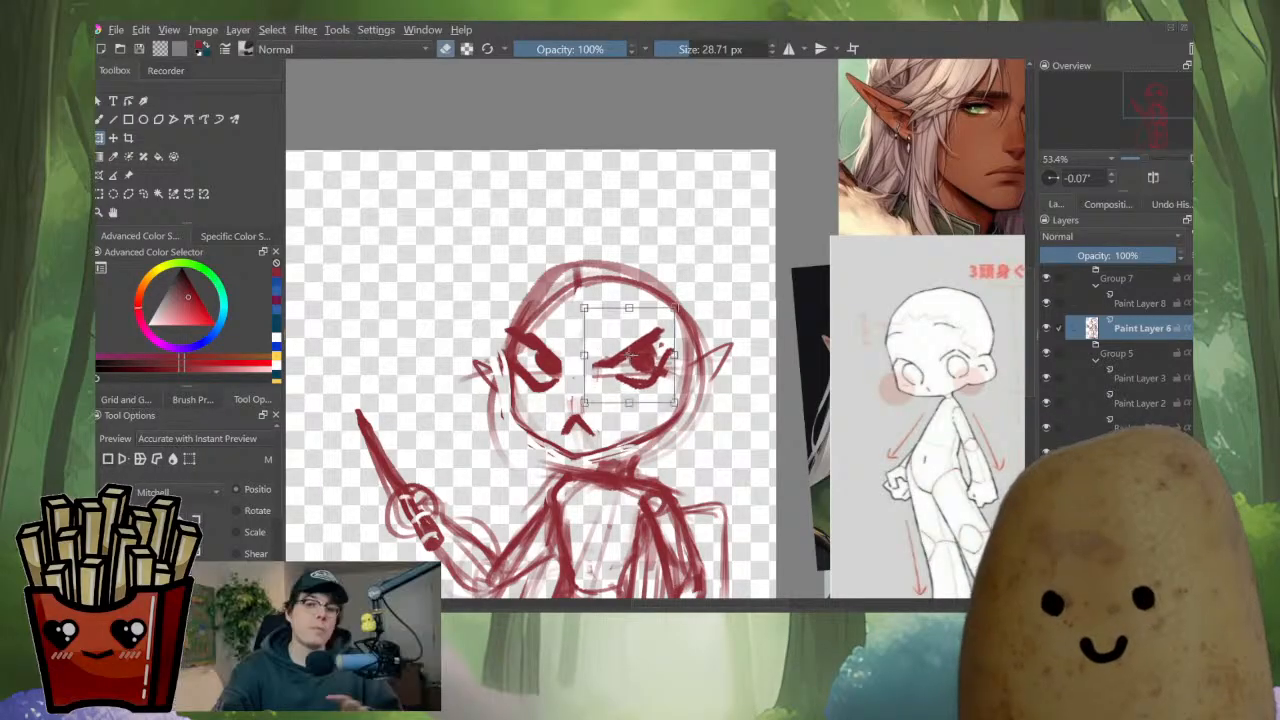
pyautogui.press('b')
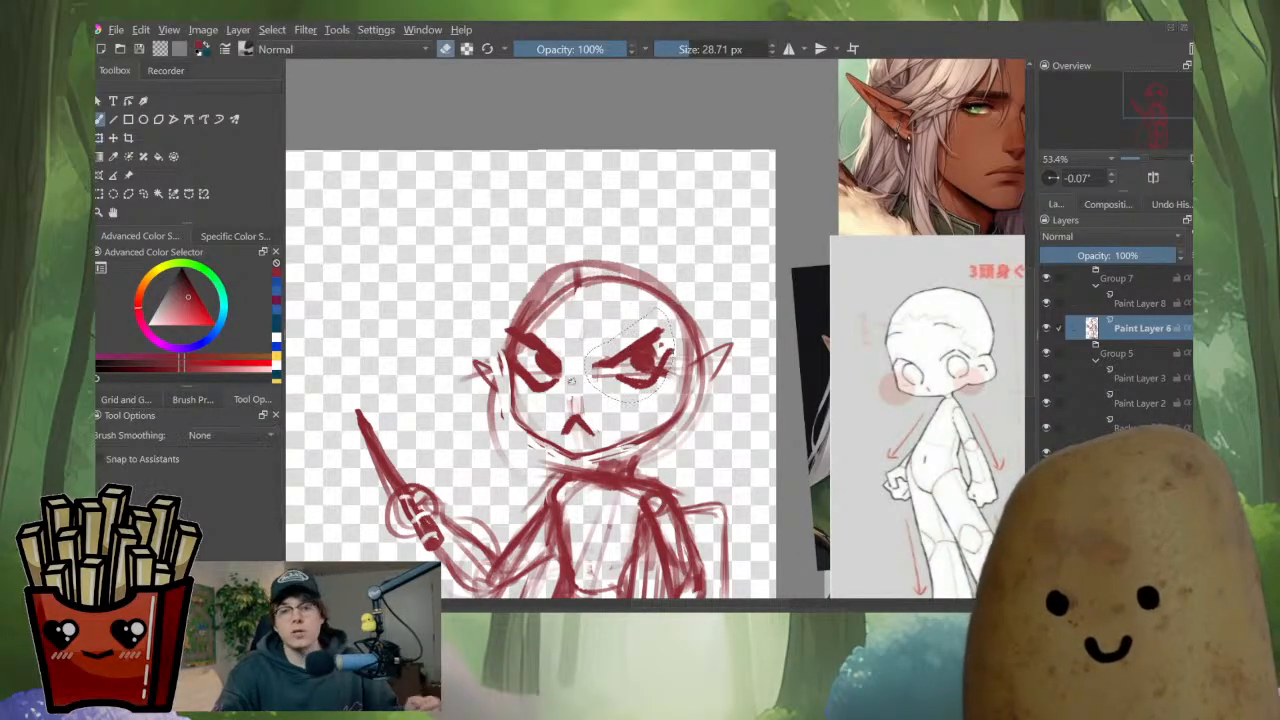
# Lasso both of the chibi's eyes together and move them slightly lower on the face with the Transform tool.
pyautogui.press('l')
pyautogui.moveTo(567, 372)
pyautogui.mouseDown()
pyautogui.moveTo(558, 343)
pyautogui.moveTo(518, 338)
pyautogui.moveTo(503, 353)
pyautogui.moveTo(551, 398)
pyautogui.mouseUp()
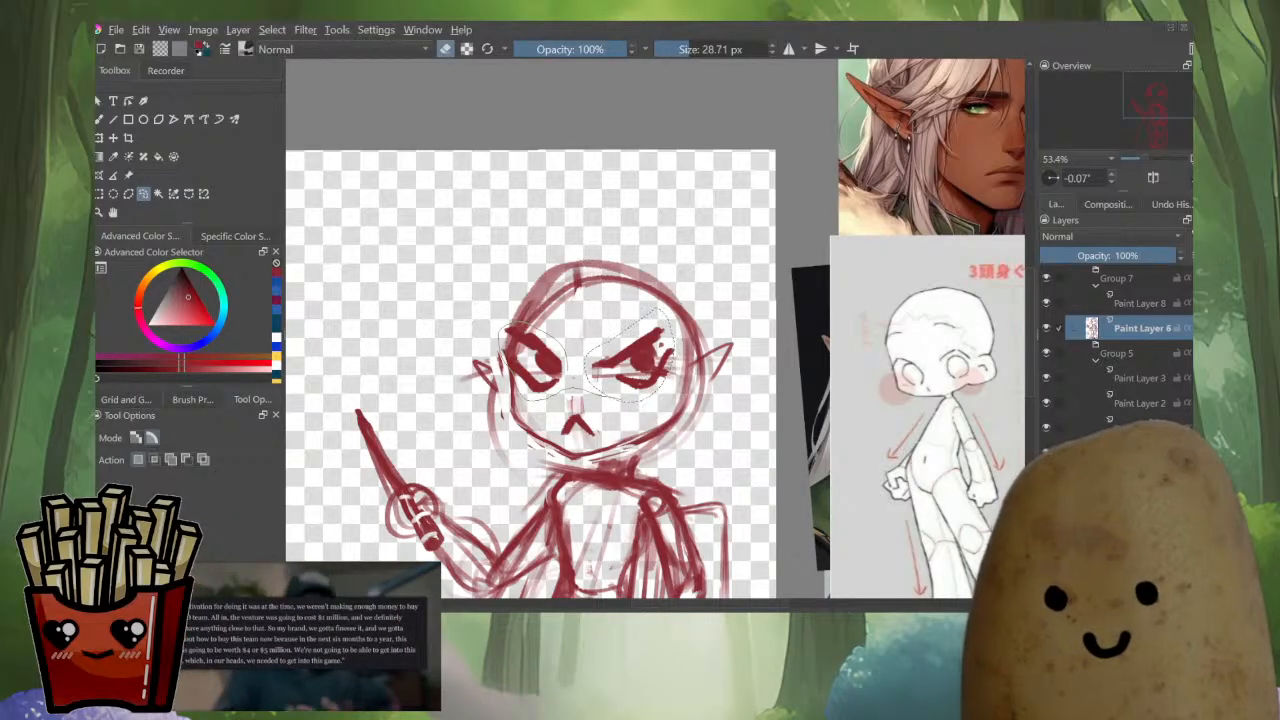
pyautogui.hotkey('ctrl', 'shift', 'a')
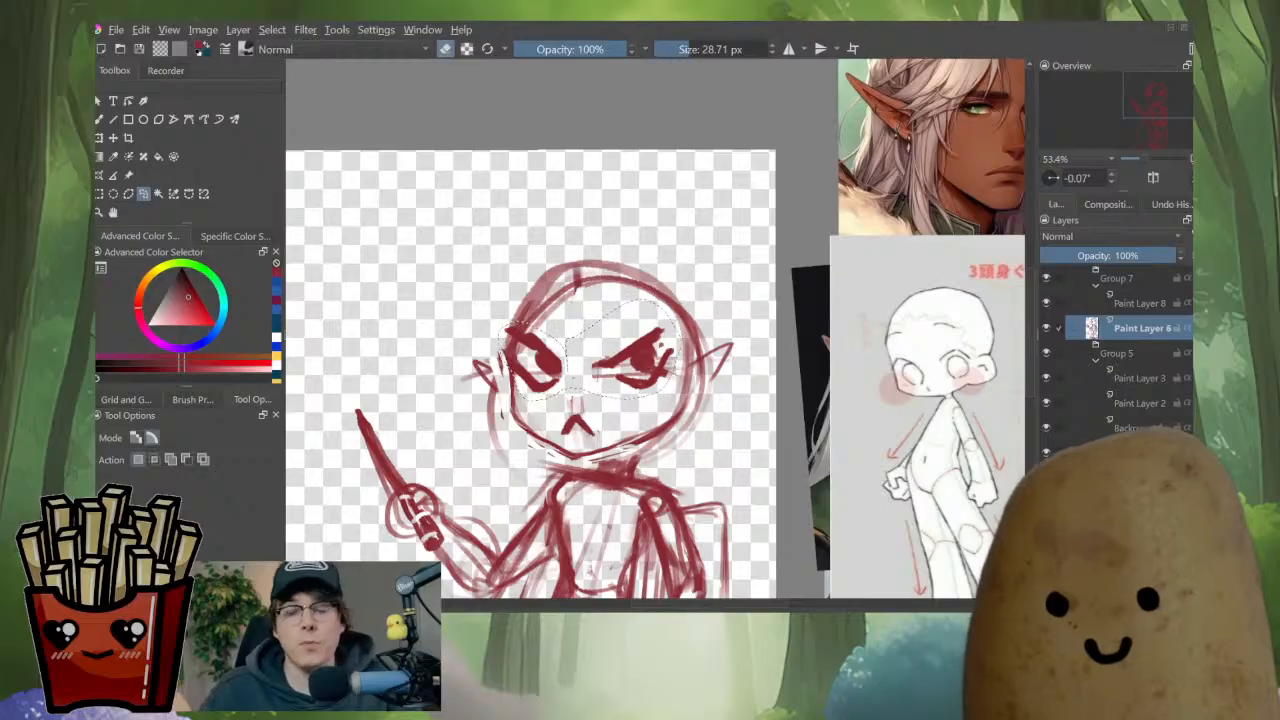
pyautogui.hotkey('ctrl', 'r')
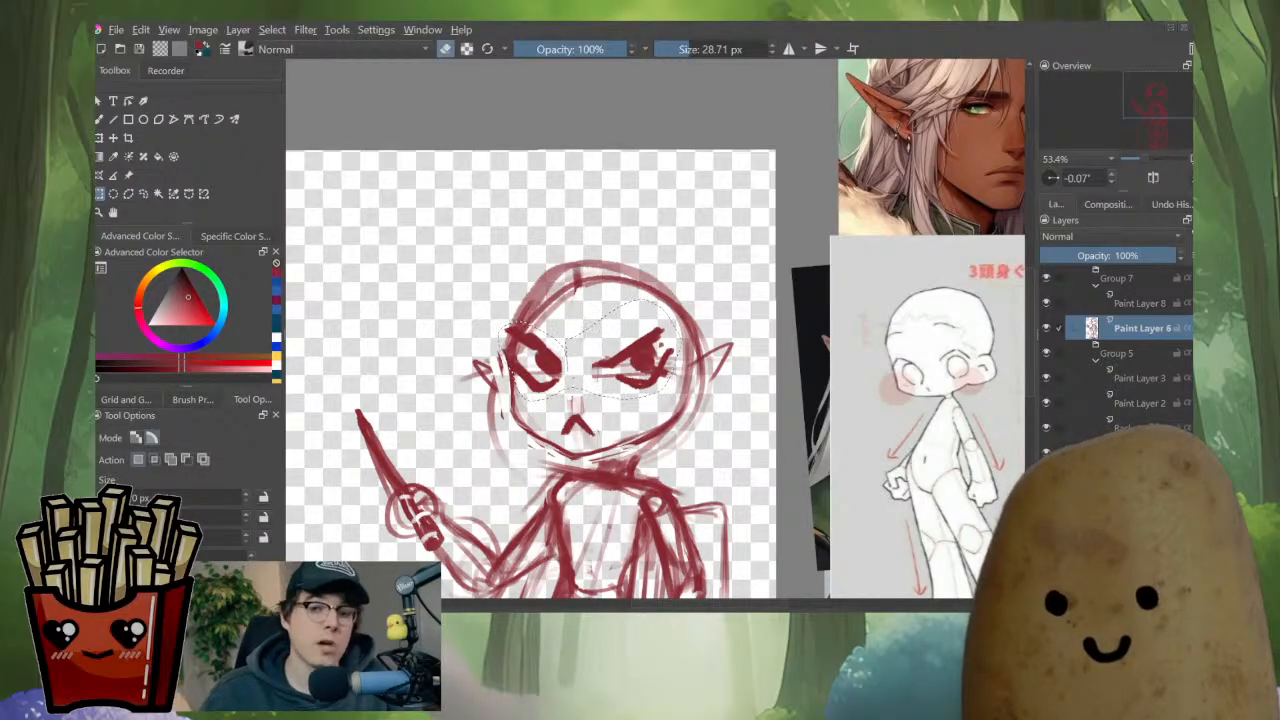
pyautogui.hotkey('ctrl', 't')
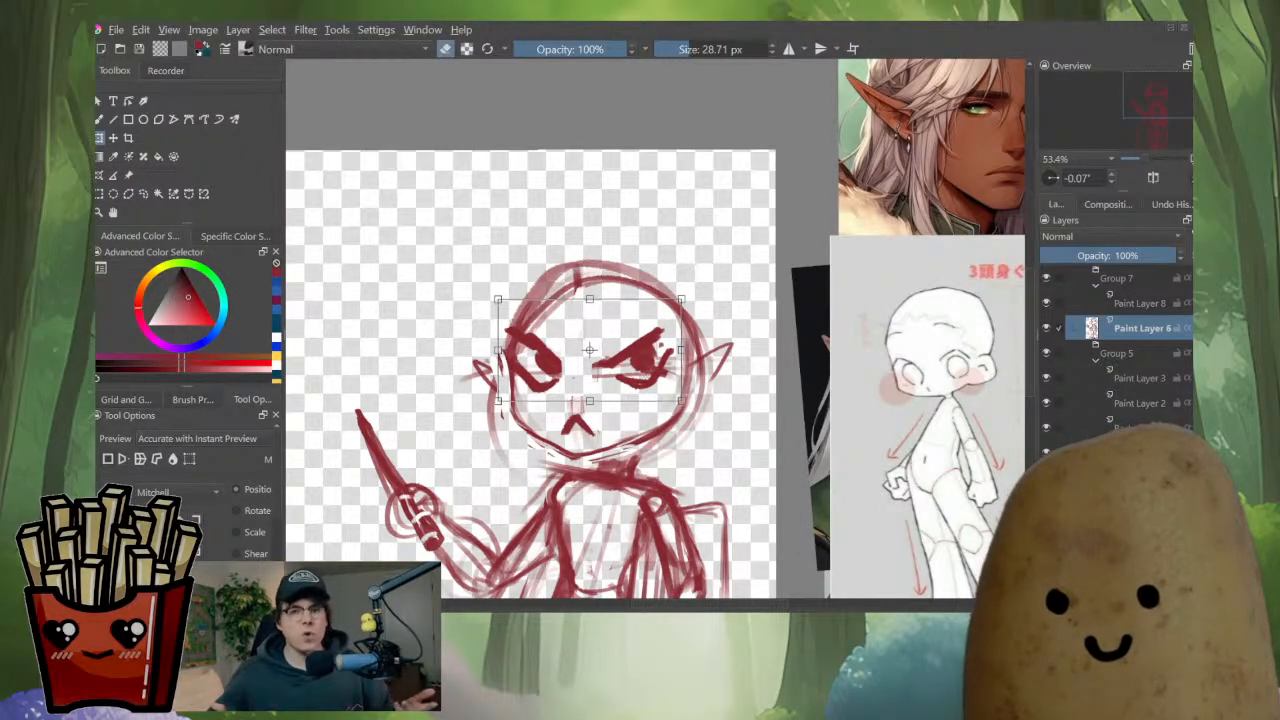
pyautogui.moveTo(590, 362); pyautogui.dragTo(593, 368)
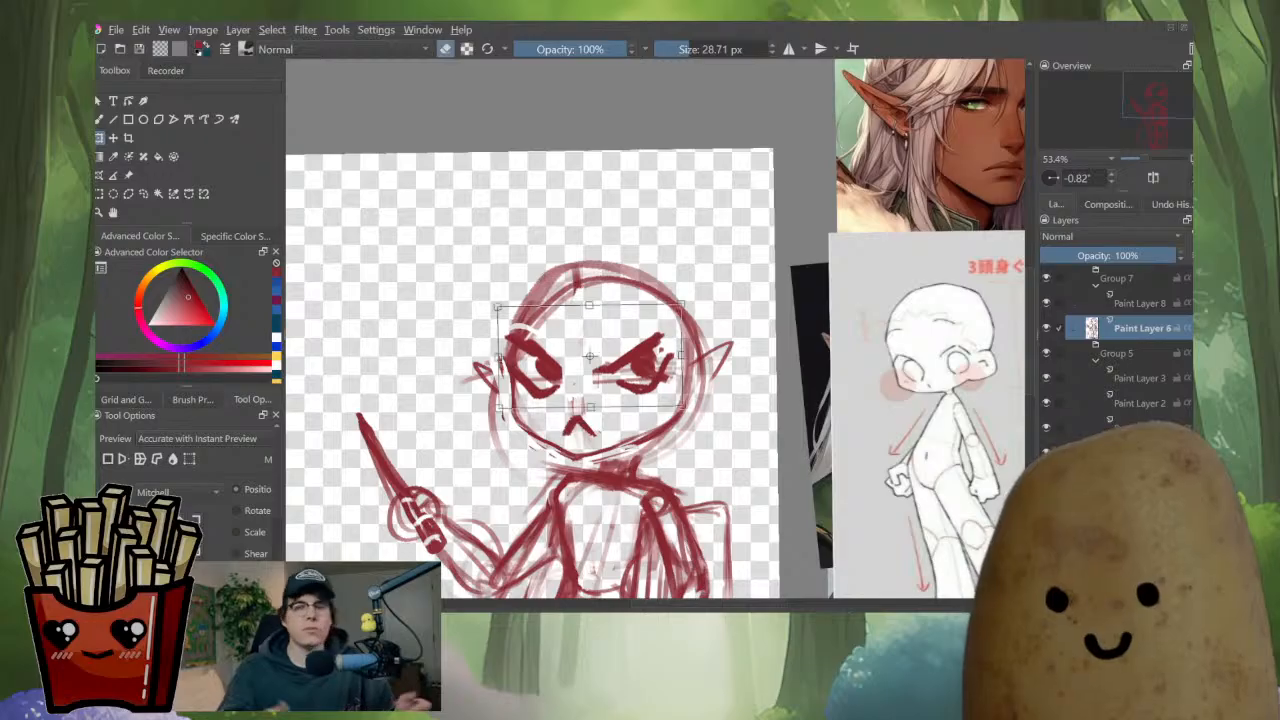
pyautogui.scroll(-4, 670, 423)
pyautogui.moveTo(660, 430); pyautogui.dragTo(674, 330)
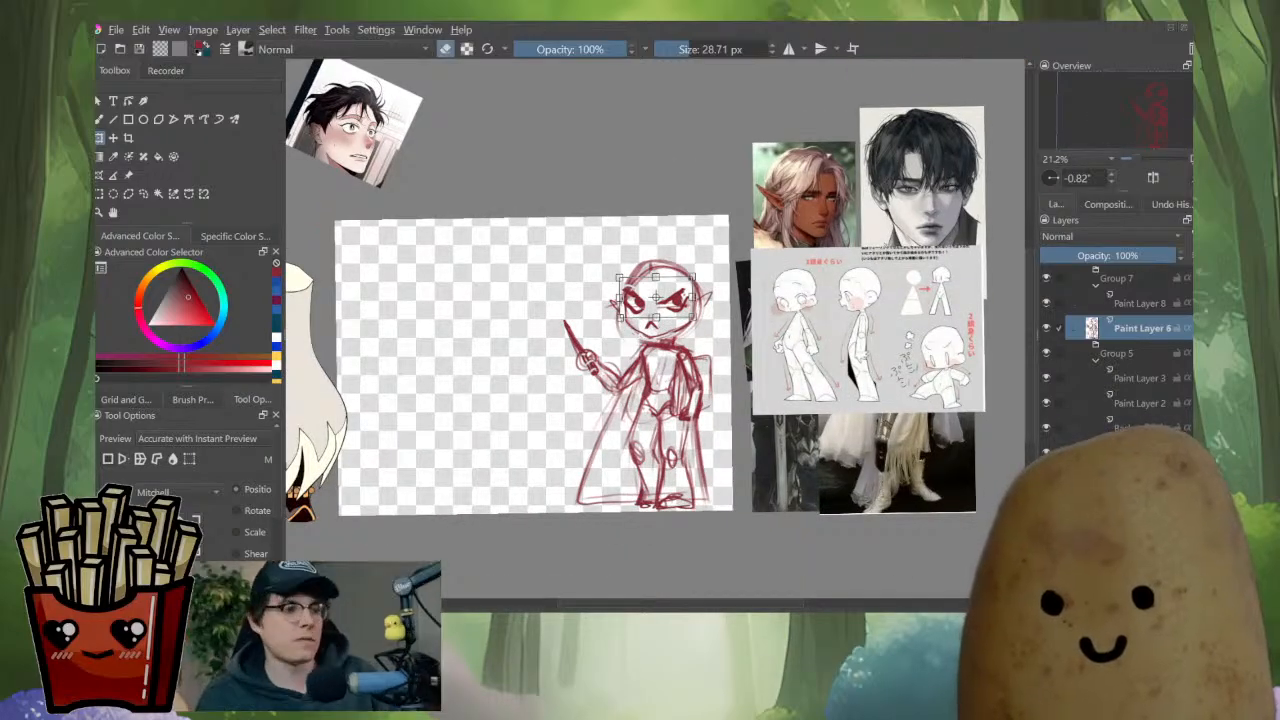
pyautogui.press('Return')
pyautogui.scroll(8, 658, 285)
pyautogui.press('b')
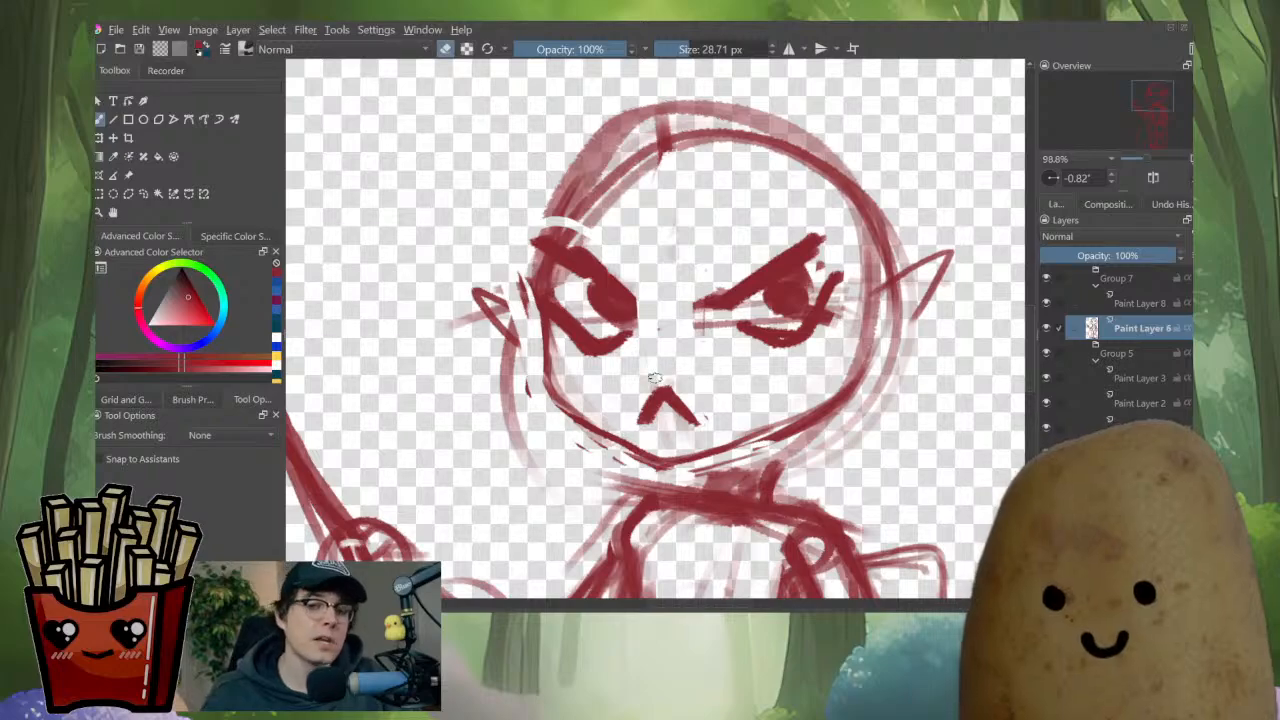
# Redraw the jaw corner and a larger pointed ear on the side away from the sword with a 21.25 px brush.
pyautogui.scroll(-3, 894, 415)
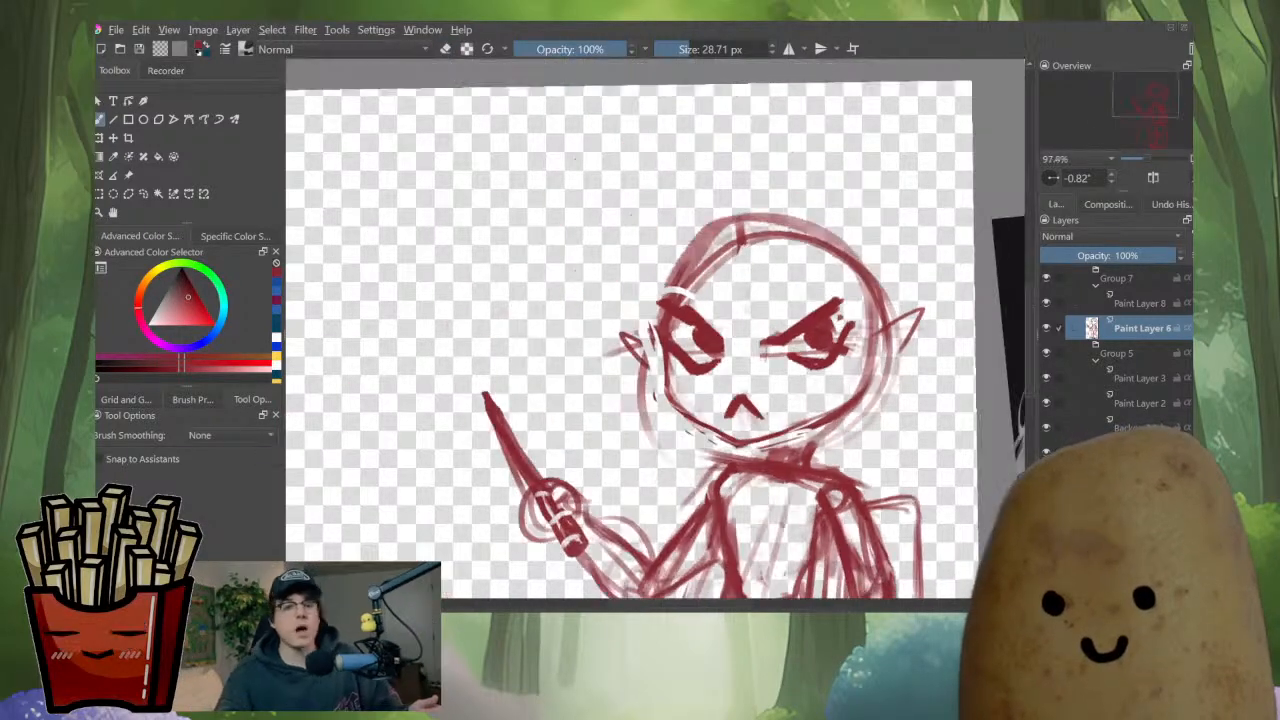
pyautogui.moveTo(894, 415); pyautogui.dragTo(660, 397)
pyautogui.scroll(1, 647, 367)
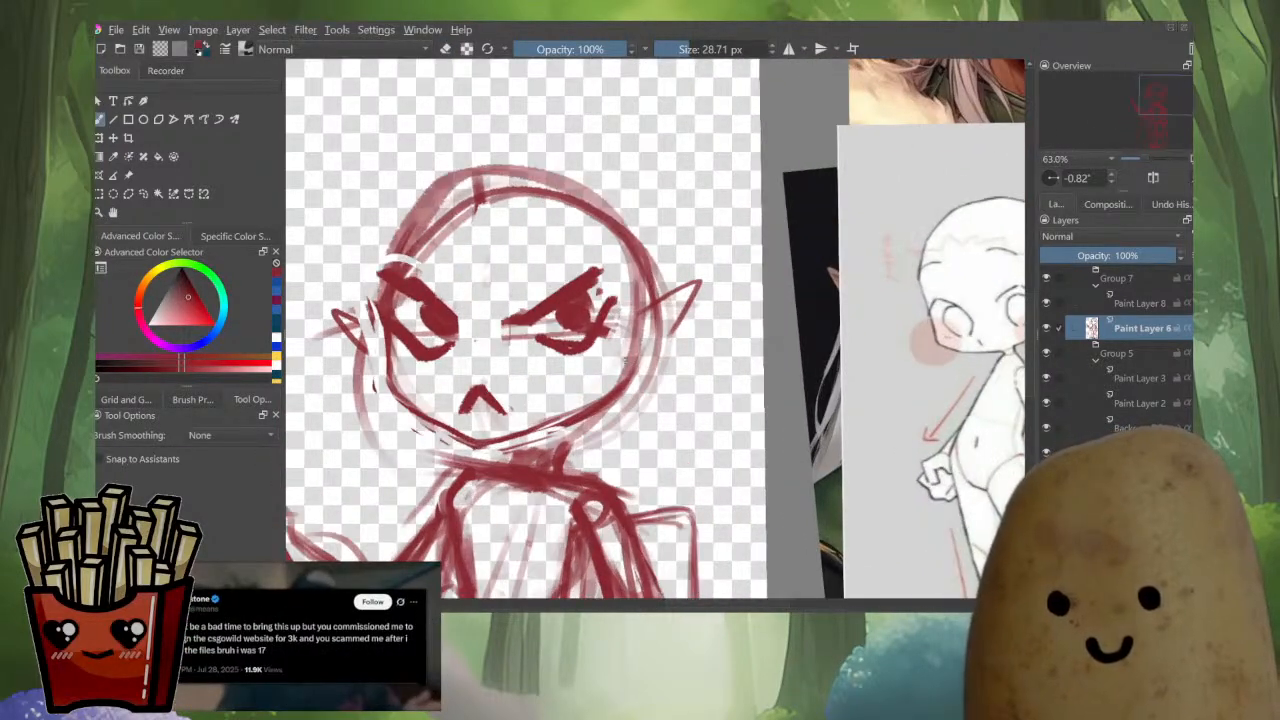
pyautogui.scroll(-2, 629, 392)
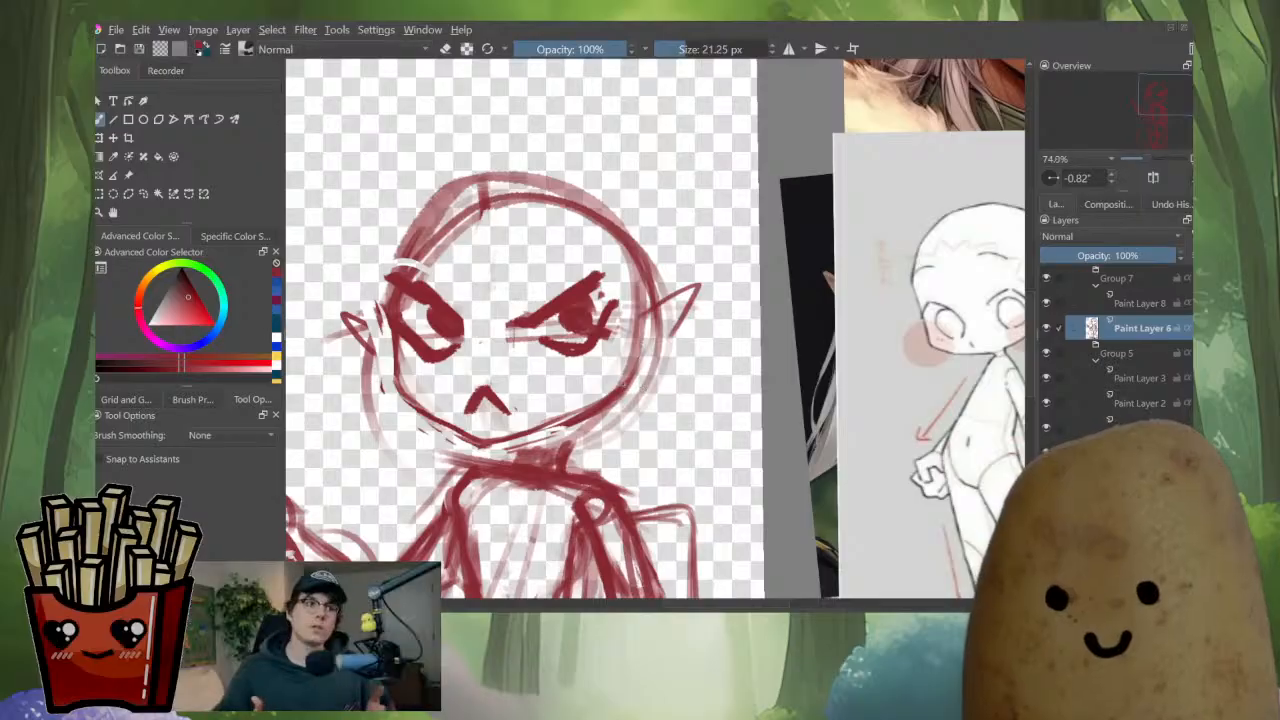
pyautogui.moveTo(608, 408)
pyautogui.mouseDown()
pyautogui.moveTo(552, 434)
pyautogui.moveTo(631, 390)
pyautogui.mouseUp()
pyautogui.press('e')
pyautogui.moveTo(651, 346); pyautogui.dragTo(617, 368)
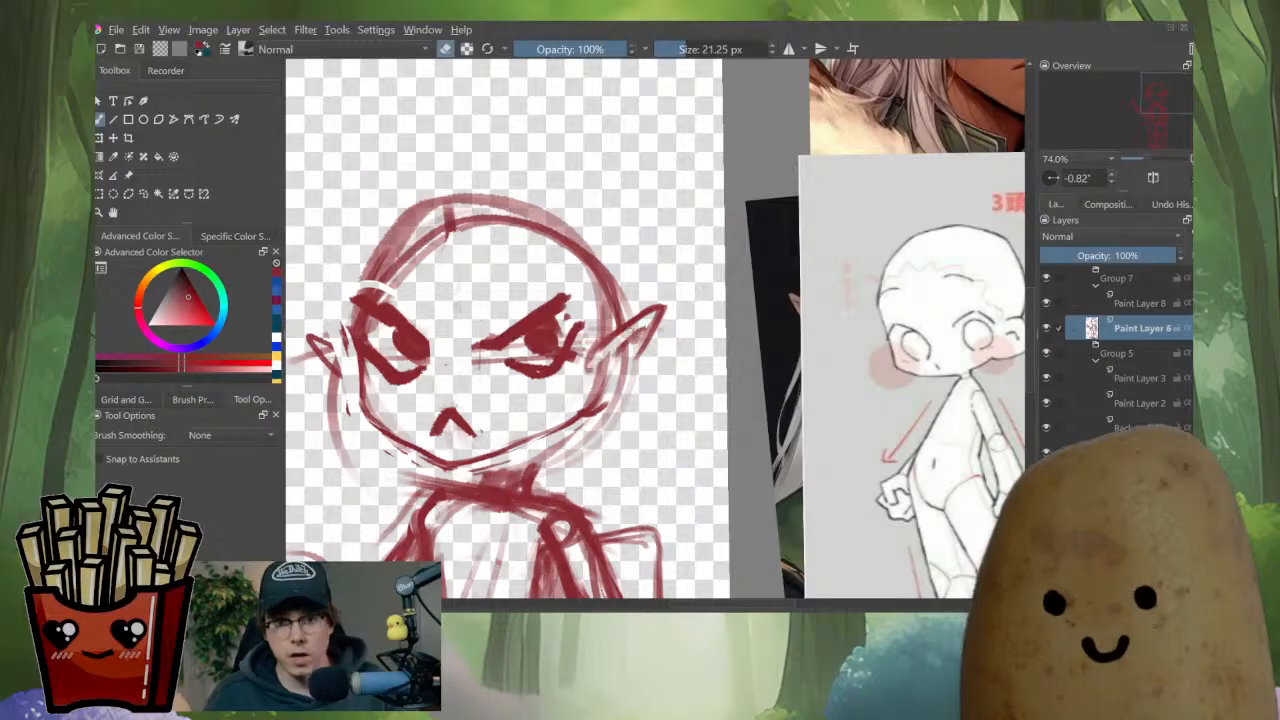
pyautogui.press('e')
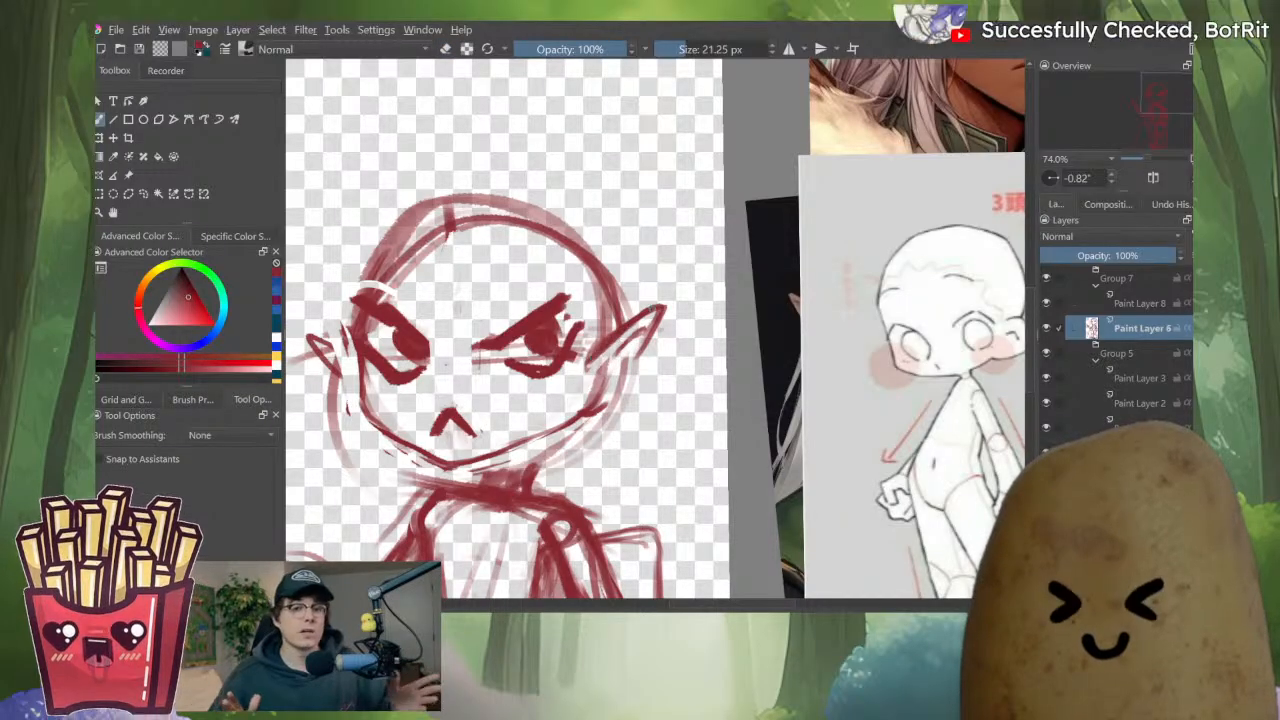
# In the mirrored view, redraw the sword-side ear larger and more pointed, erase its old lines, and restore the normal view.
pyautogui.press('m')
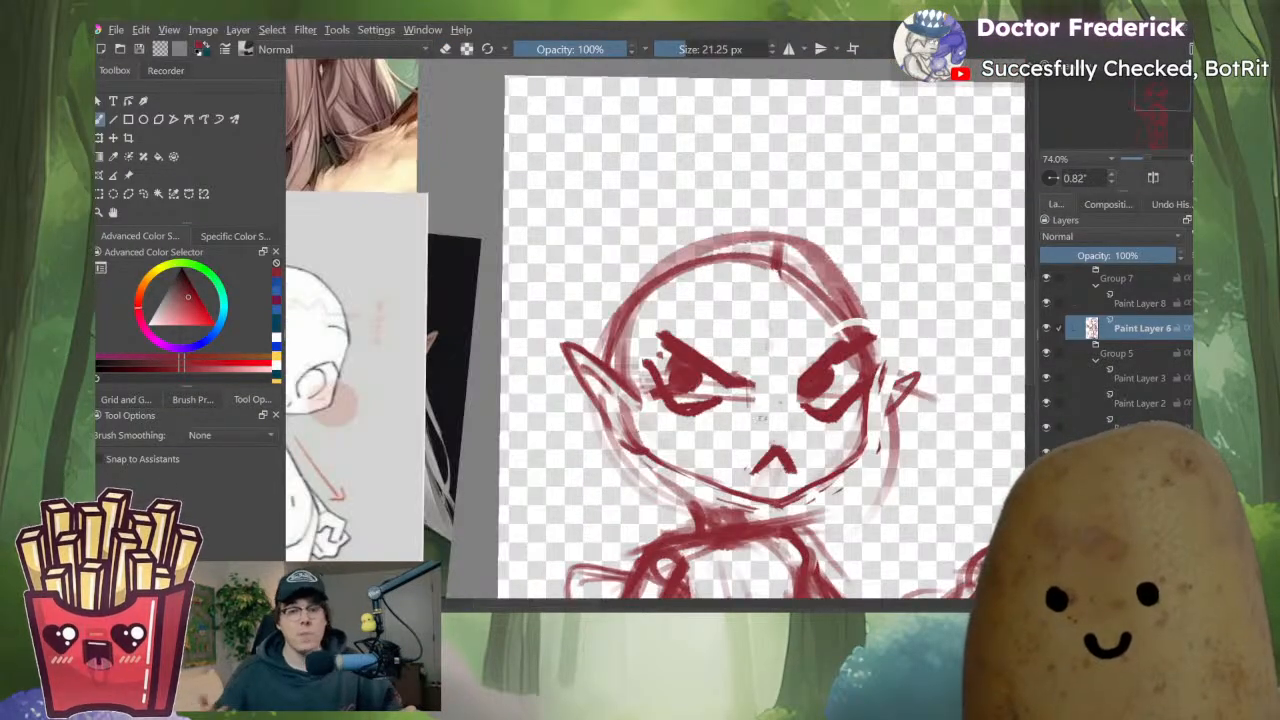
pyautogui.moveTo(872, 370)
pyautogui.mouseDown()
pyautogui.moveTo(880, 378)
pyautogui.moveTo(914, 348)
pyautogui.moveTo(900, 412)
pyautogui.mouseUp()
pyautogui.press('e')
pyautogui.moveTo(910, 352); pyautogui.dragTo(880, 420)
pyautogui.moveTo(915, 375); pyautogui.dragTo(882, 435)
pyautogui.press('e')
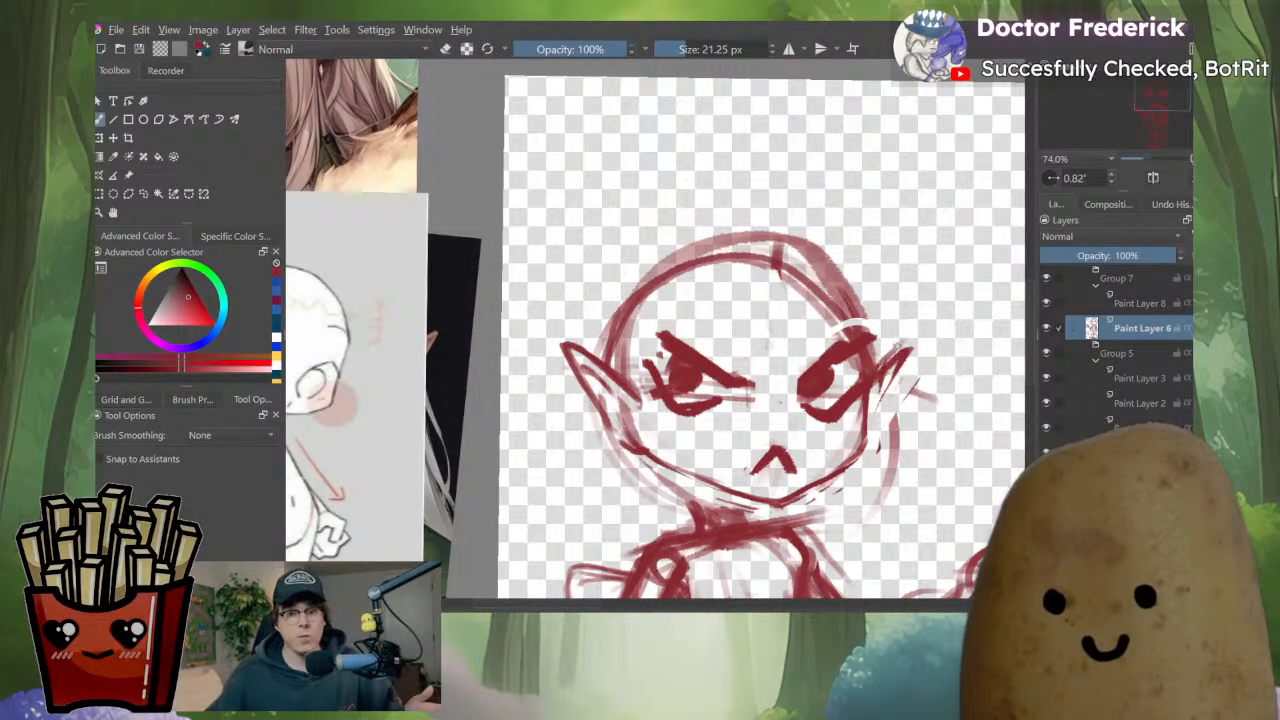
pyautogui.moveTo(915, 338); pyautogui.dragTo(876, 426)
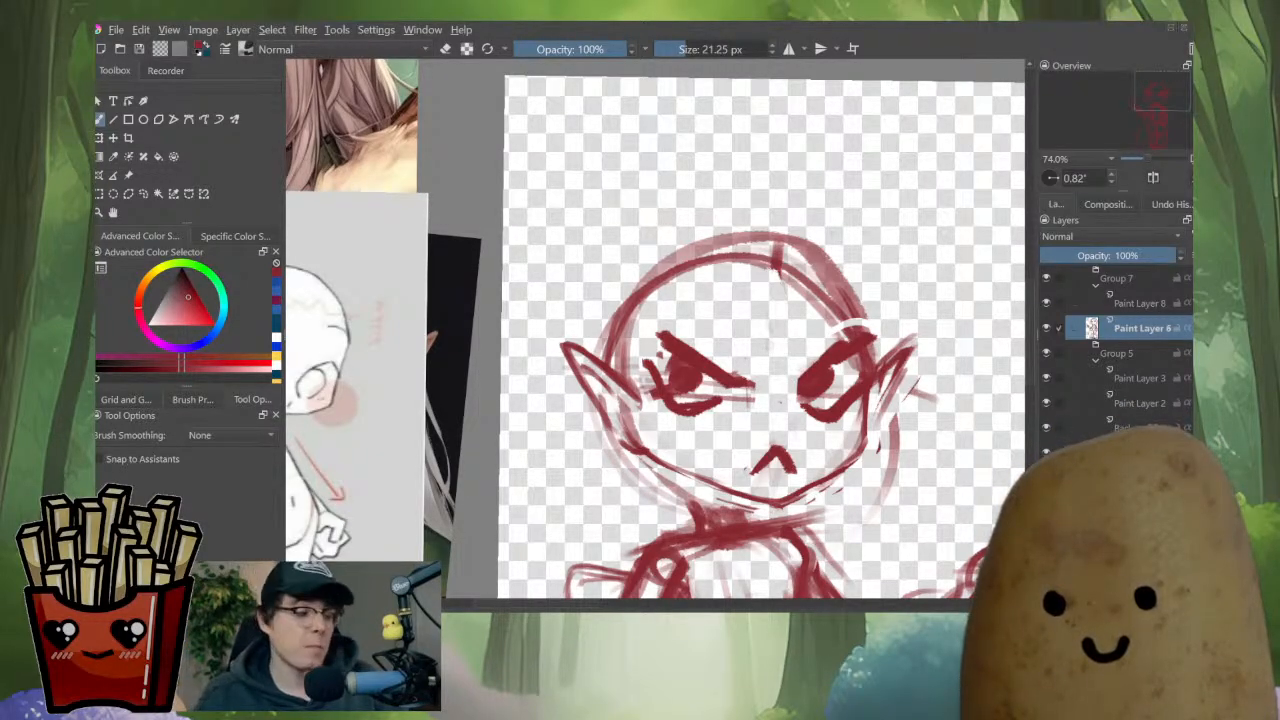
pyautogui.scroll(-4, 880, 240)
pyautogui.scroll(2, 783, 190)
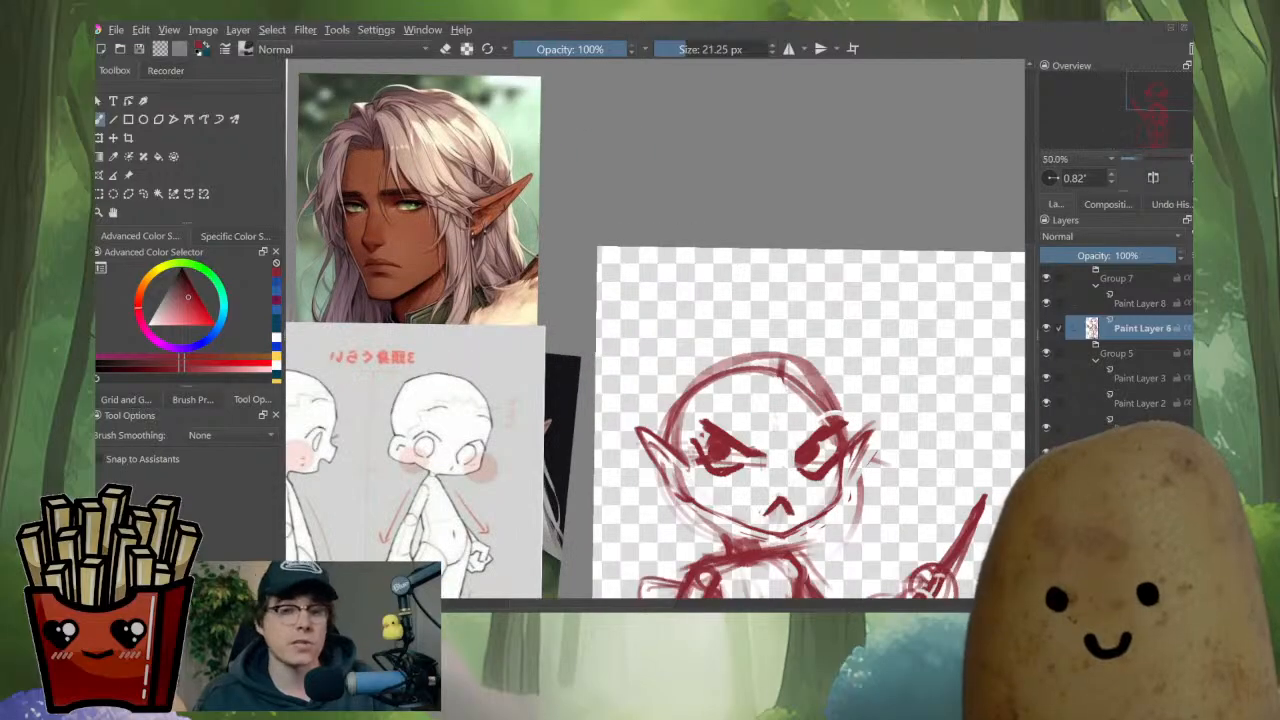
pyautogui.press('m')
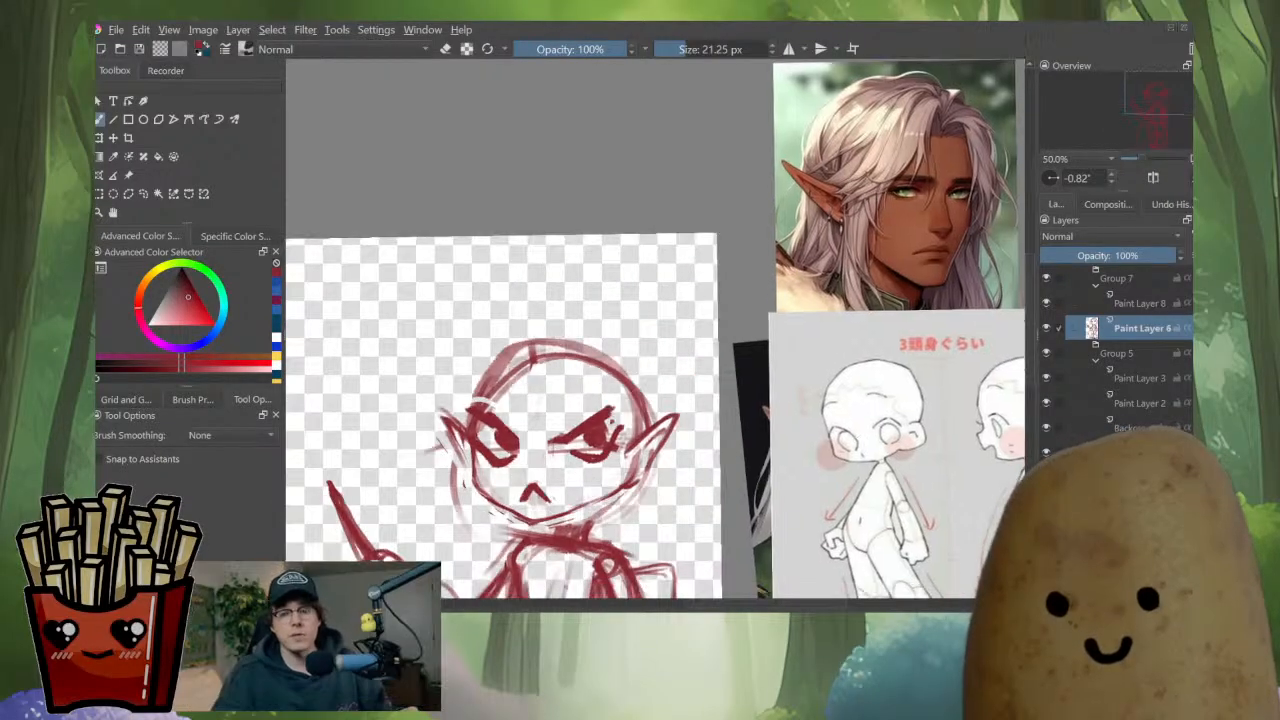
# Refine the sword-side ear and the adjoining side of the face with a 12.43 px brush, erasing stray overlaps.
pyautogui.scroll(3, 450, 500)
pyautogui.moveTo(434, 343); pyautogui.dragTo(478, 448)
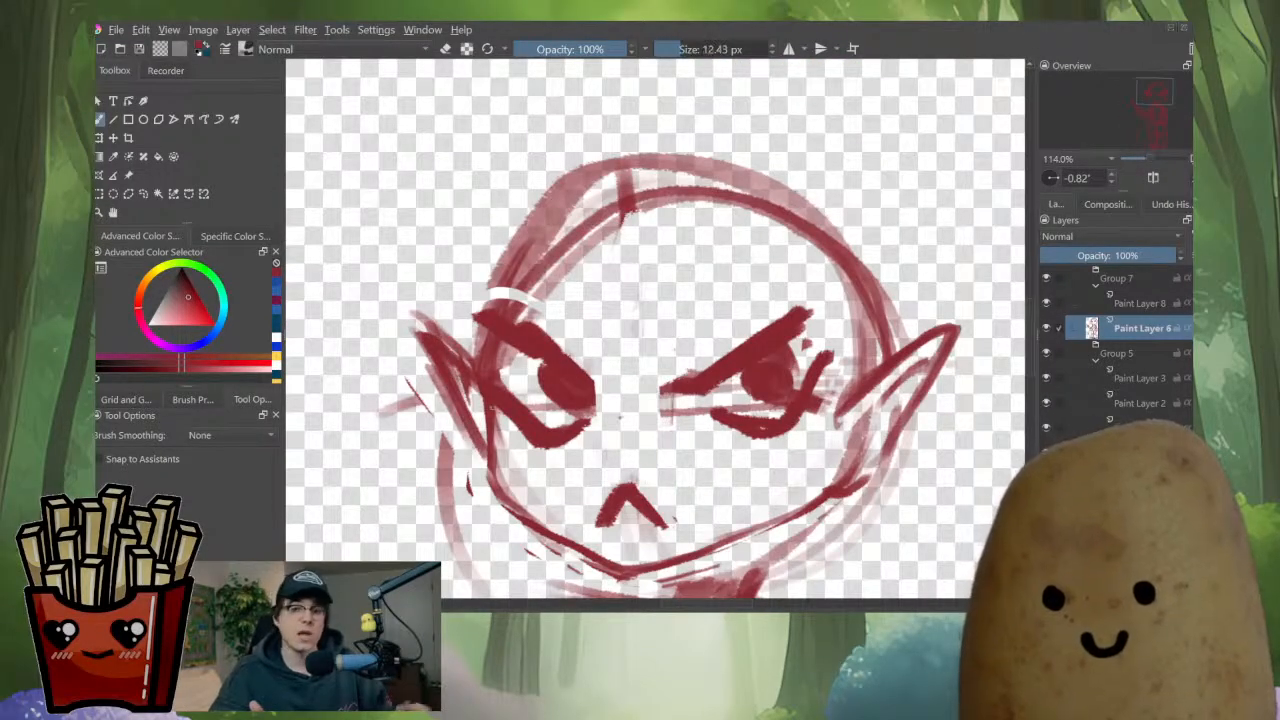
pyautogui.moveTo(517, 259)
pyautogui.mouseDown()
pyautogui.moveTo(498, 308)
pyautogui.moveTo(493, 461)
pyautogui.moveTo(505, 497)
pyautogui.mouseUp()
pyautogui.press('e')
pyautogui.moveTo(491, 441)
pyautogui.mouseDown()
pyautogui.moveTo(499, 508)
pyautogui.moveTo(536, 535)
pyautogui.mouseUp()
pyautogui.moveTo(491, 443); pyautogui.dragTo(479, 358)
pyautogui.moveTo(560, 520); pyautogui.dragTo(589, 388)
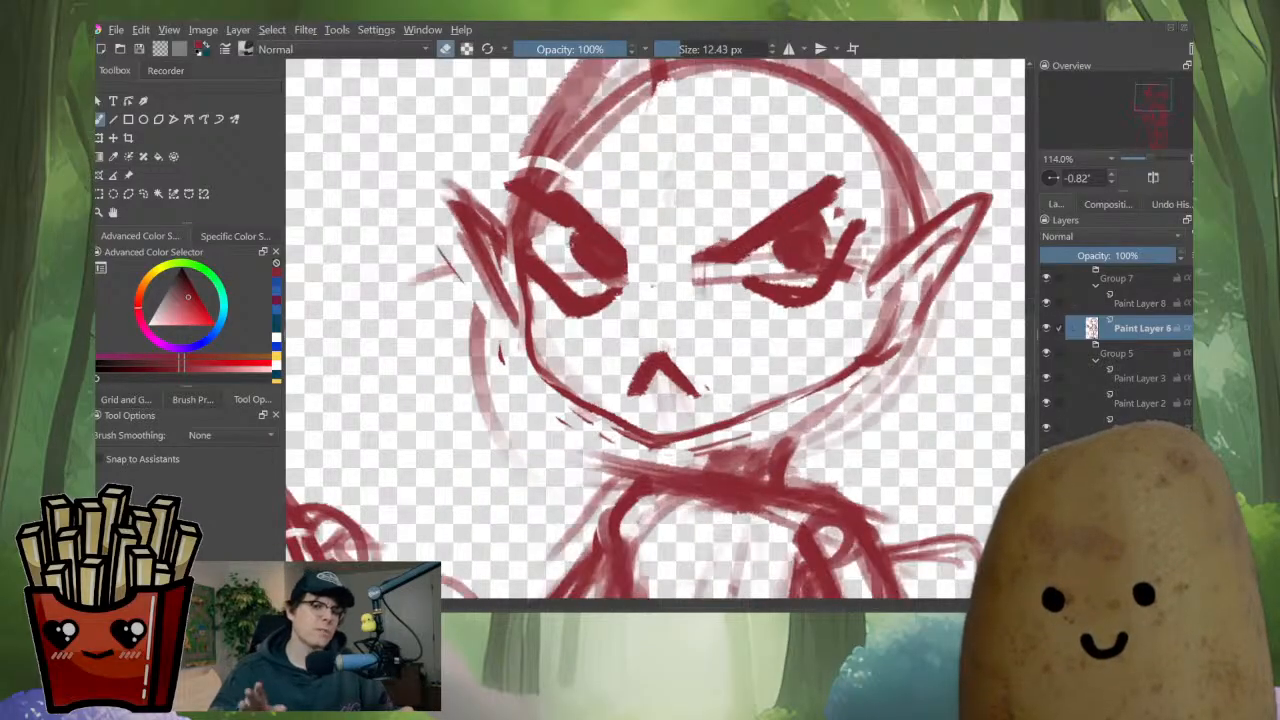
# Clean up the chibi's chin and jaw into a single crisp line, checking the shape mirrored.
pyautogui.press('m')
pyautogui.moveTo(806, 352); pyautogui.dragTo(716, 430)
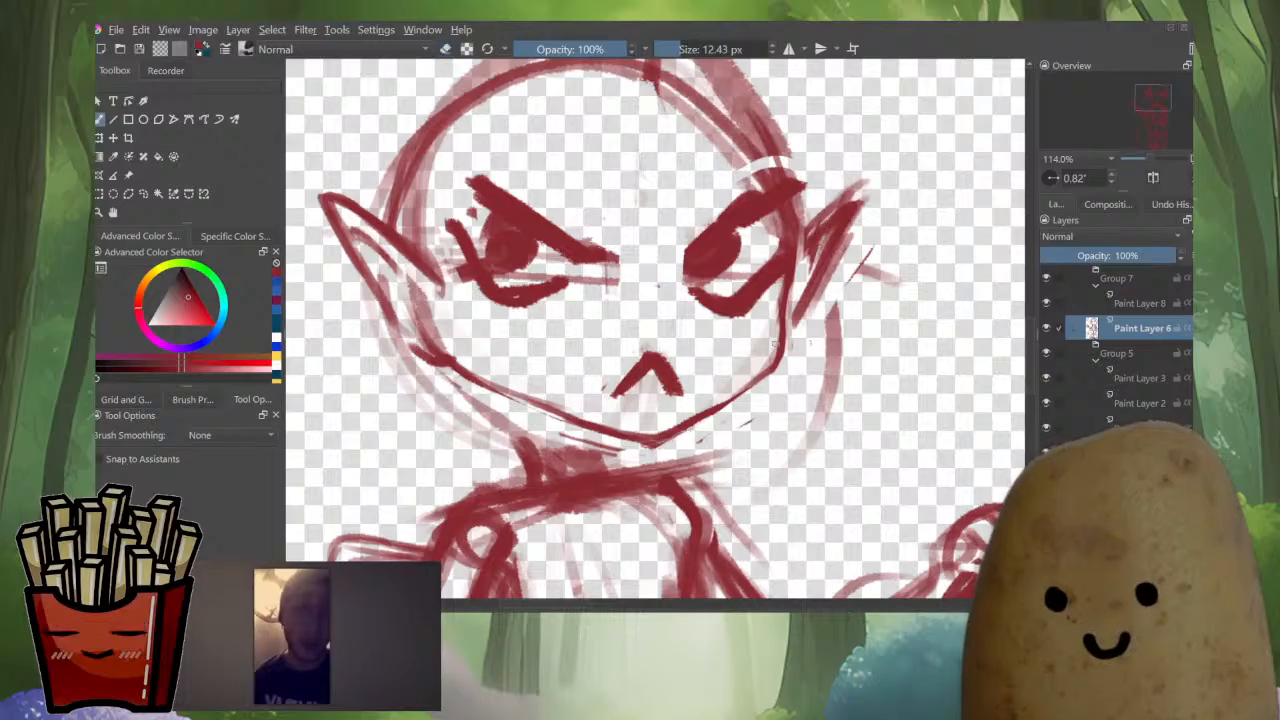
pyautogui.press('e')
pyautogui.press('m')
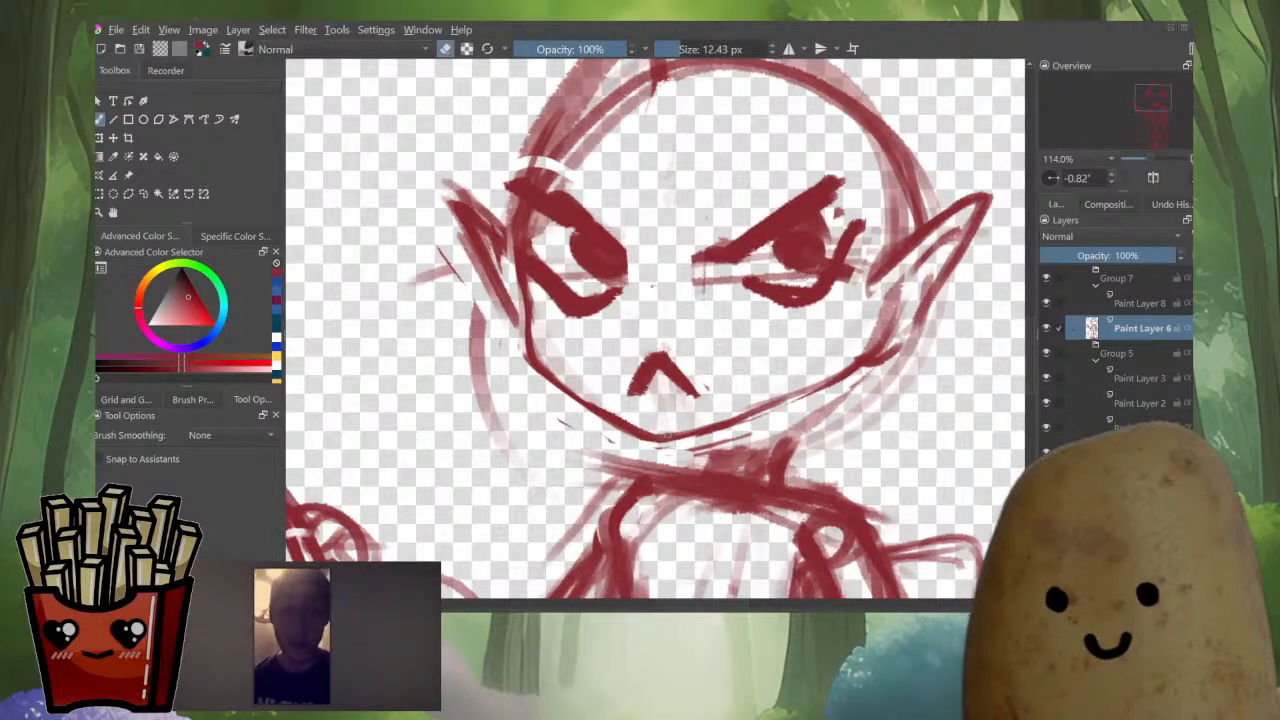
pyautogui.press('e')
pyautogui.moveTo(766, 408); pyautogui.dragTo(832, 377)
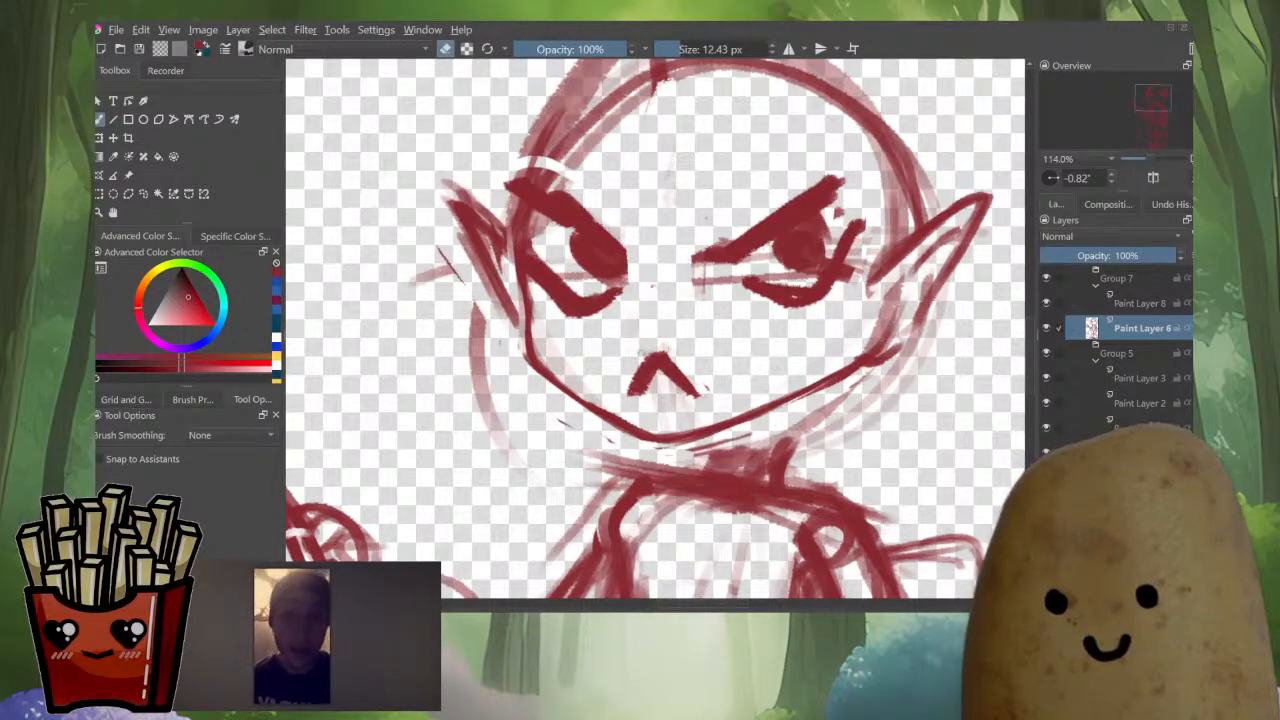
# Reshape the eye farther from the sword with a thinner, sharper brow, an outer lash and a trimmed lower lid.
pyautogui.scroll(-5, 688, 375)
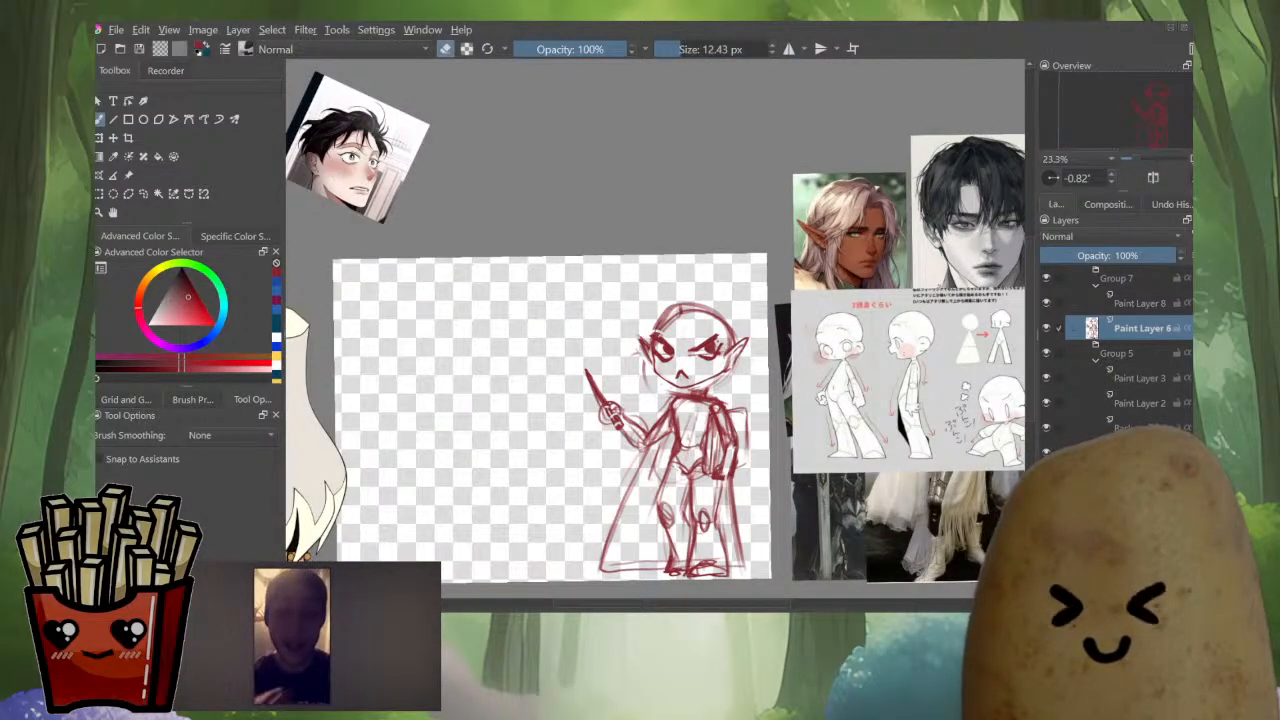
pyautogui.scroll(5, 677, 346)
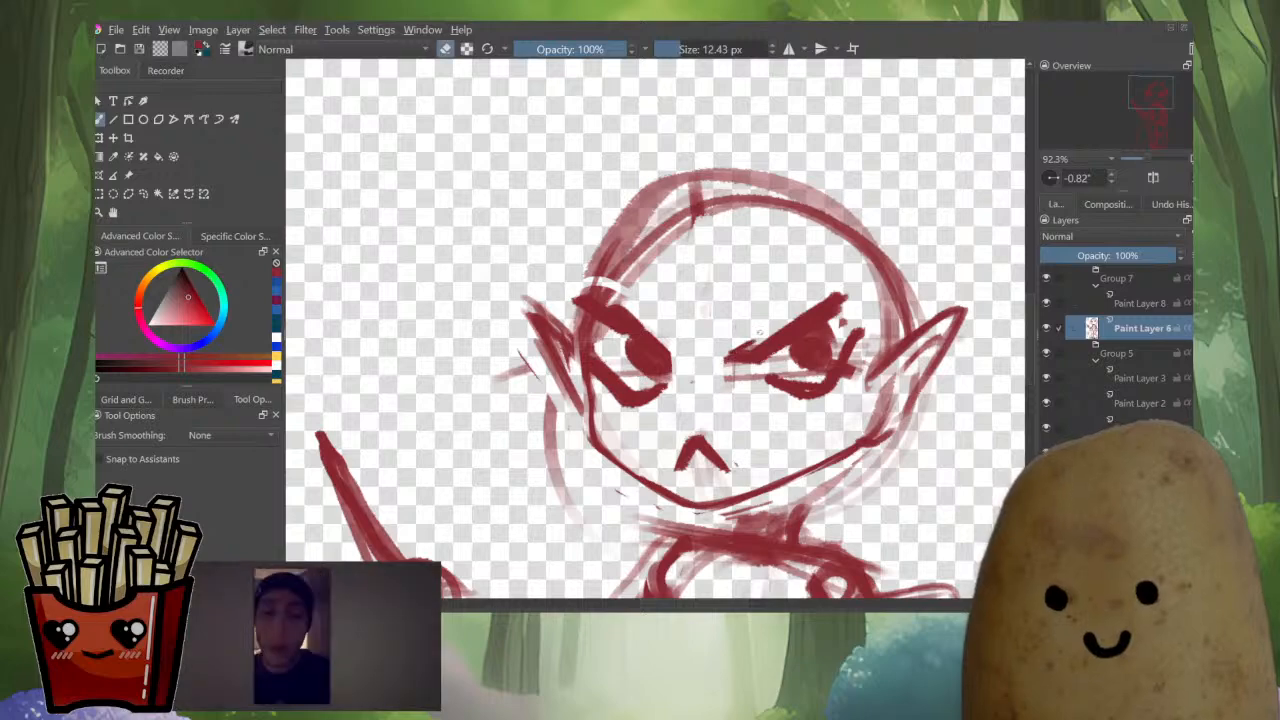
pyautogui.press('e')
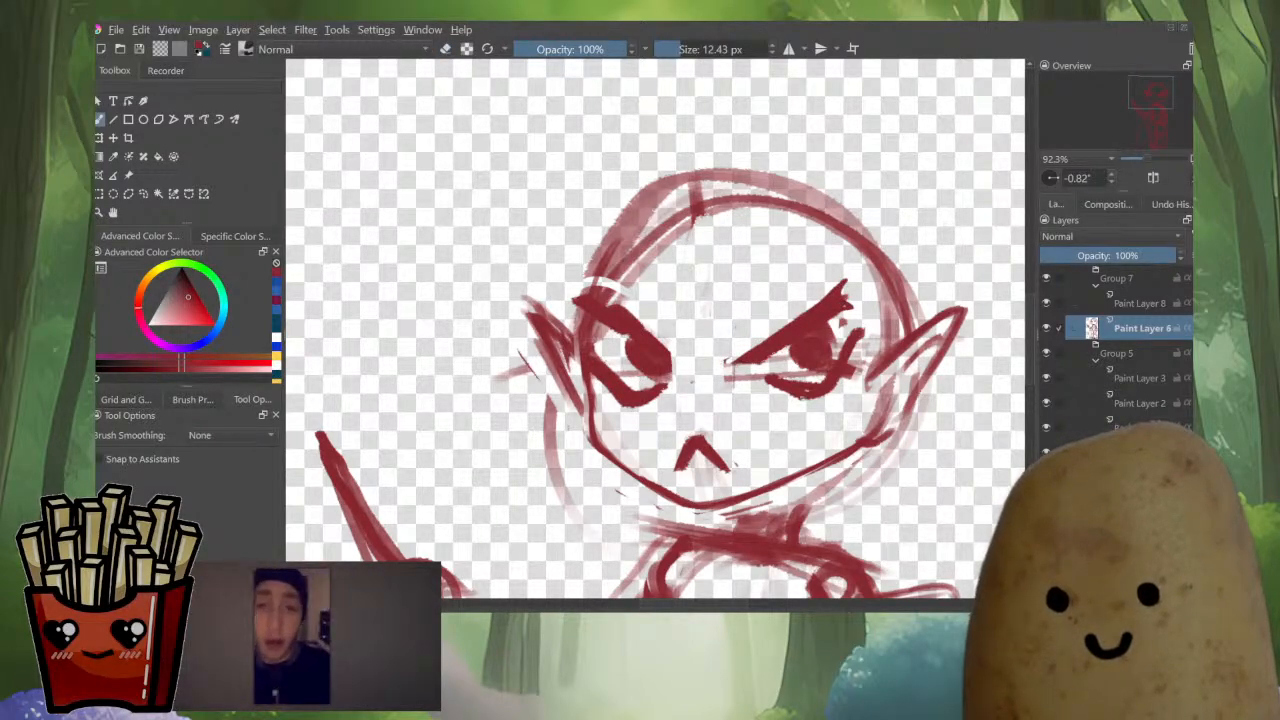
pyautogui.moveTo(858, 331); pyautogui.dragTo(875, 327)
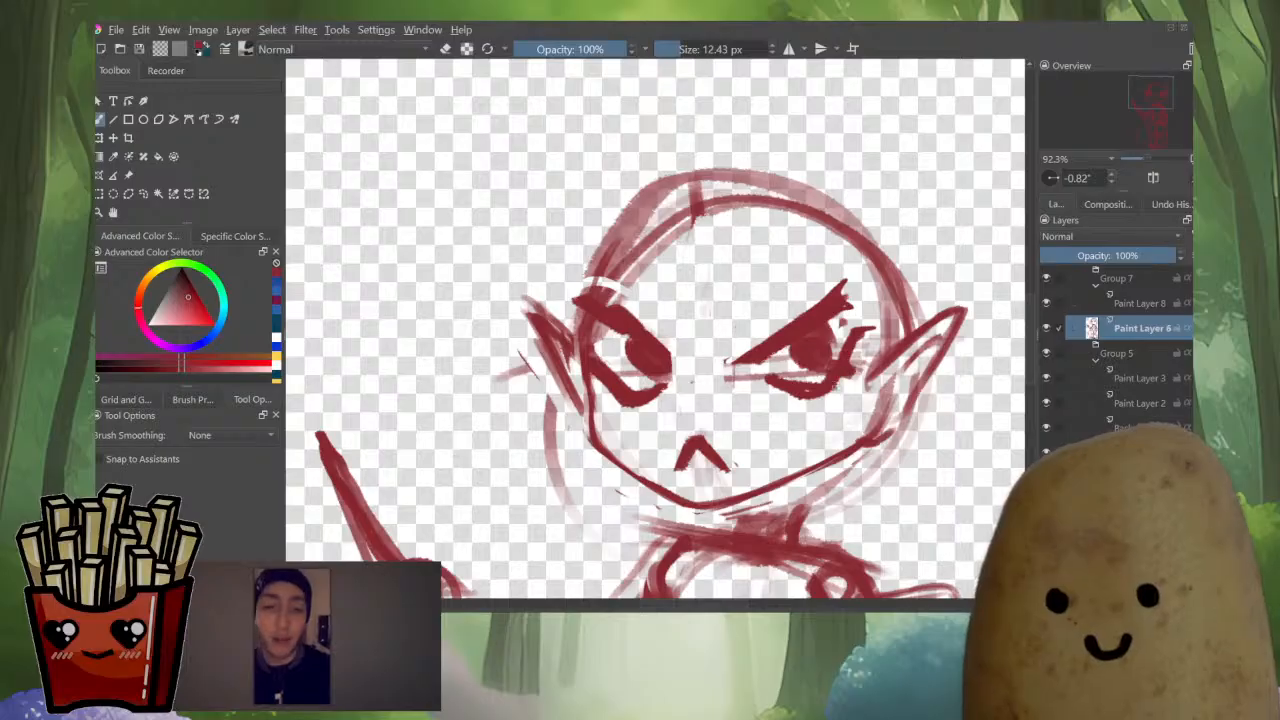
pyautogui.press('e')
pyautogui.moveTo(765, 393); pyautogui.dragTo(782, 388)
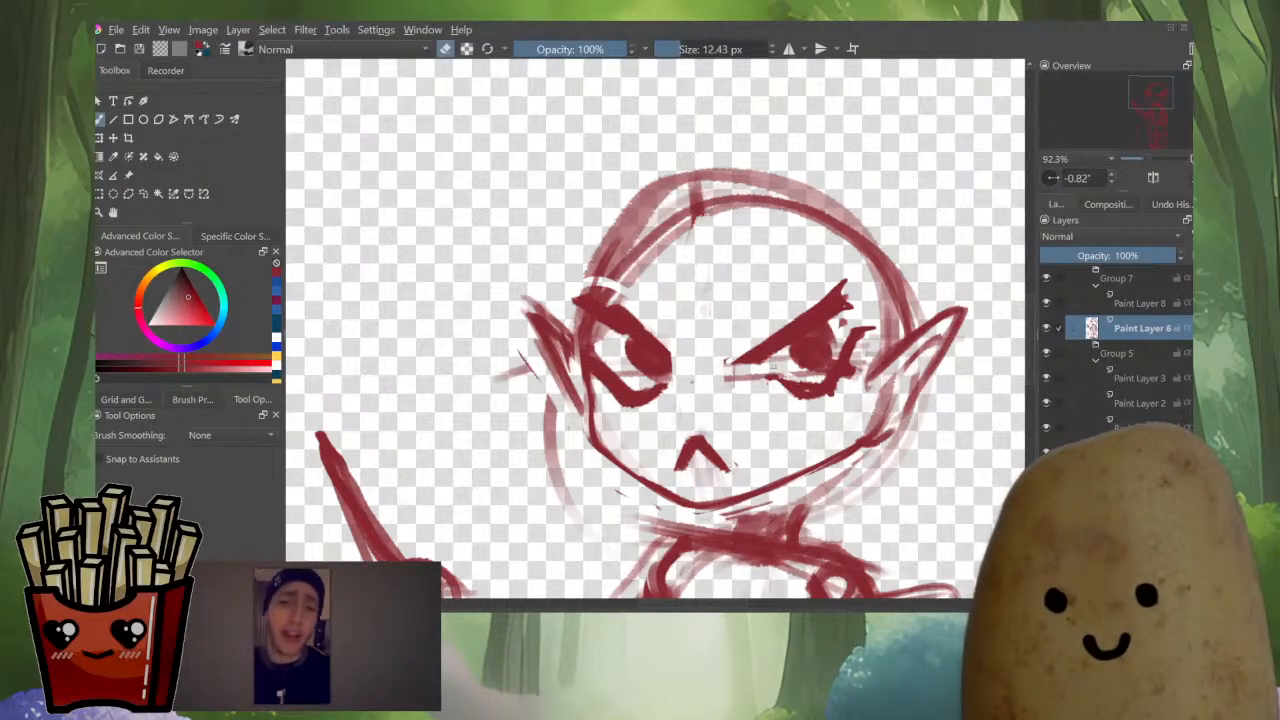
# Thin the lower lid of the sword-side eye with the eraser and check the face mirrored.
pyautogui.press('e')
pyautogui.press('e')
pyautogui.moveTo(652, 395); pyautogui.dragTo(664, 380)
pyautogui.press('e')
pyautogui.press('e')
pyautogui.press('e')
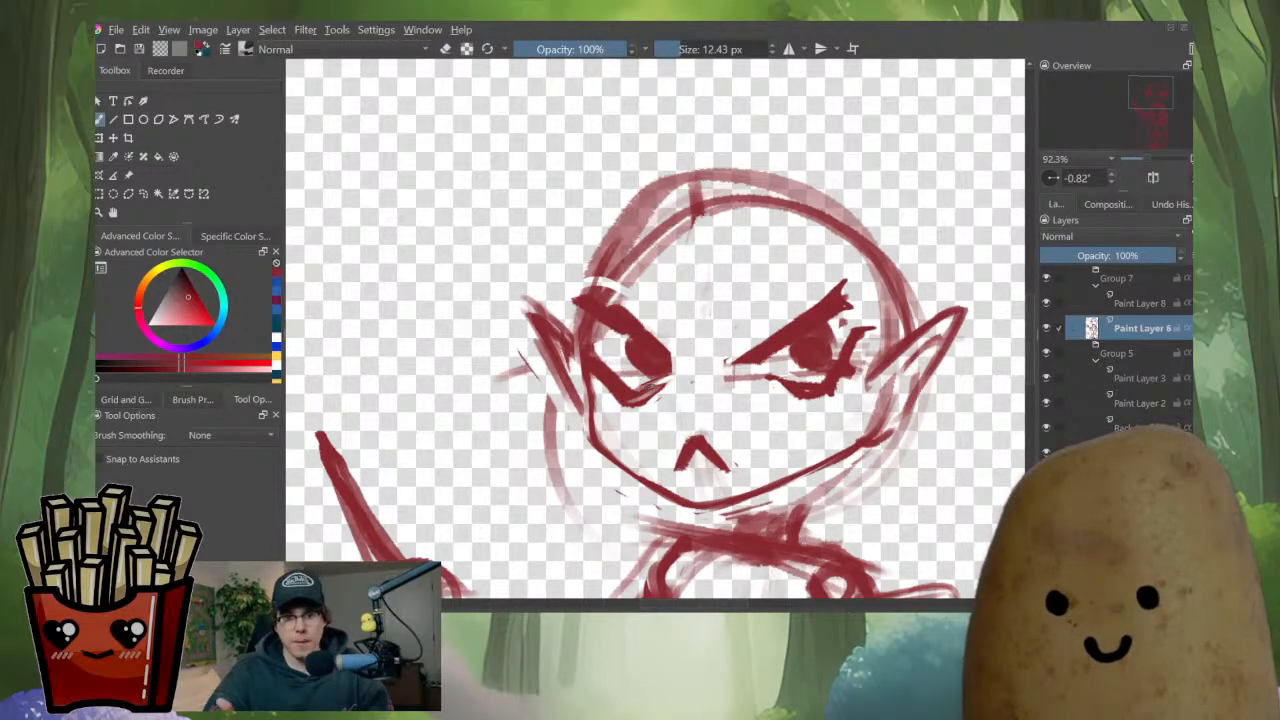
pyautogui.press('m')
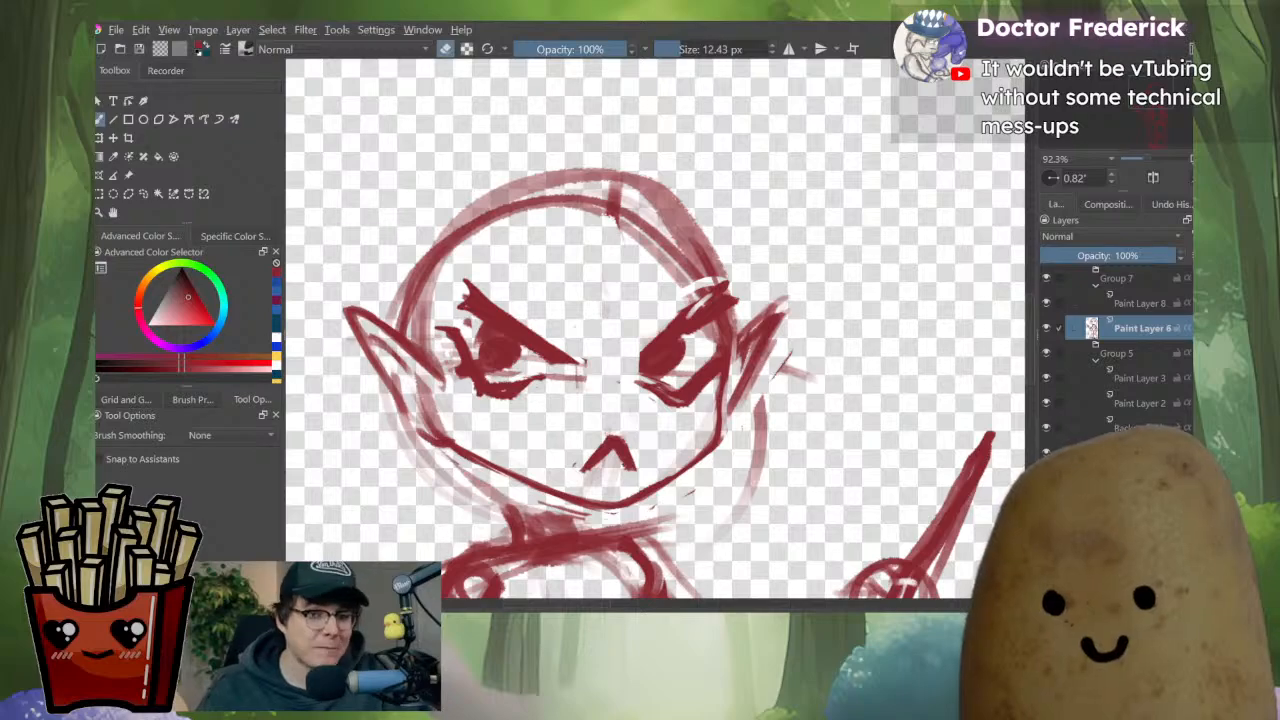
# Erase the stray strokes around the sword-side ear with a 17.91 px eraser and touch up the ear's inner edge.
pyautogui.scroll(-3, 700, 390)
pyautogui.scroll(3, 694, 406)
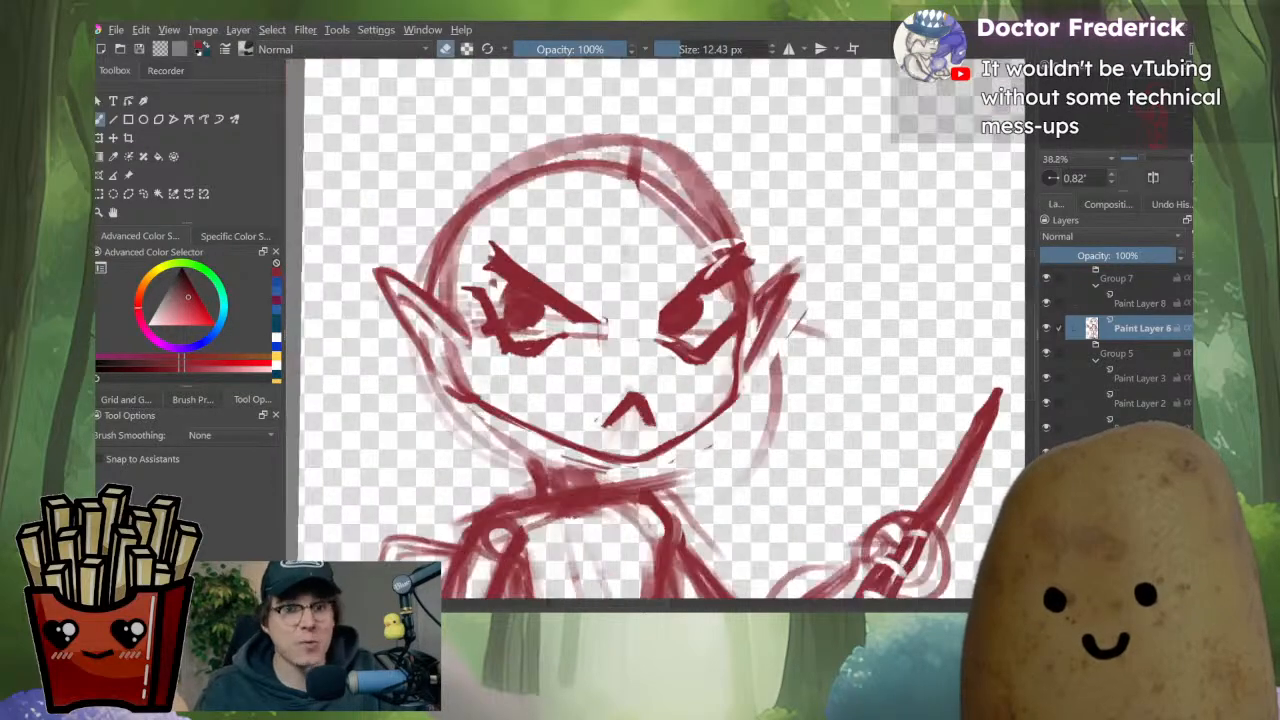
pyautogui.press('e')
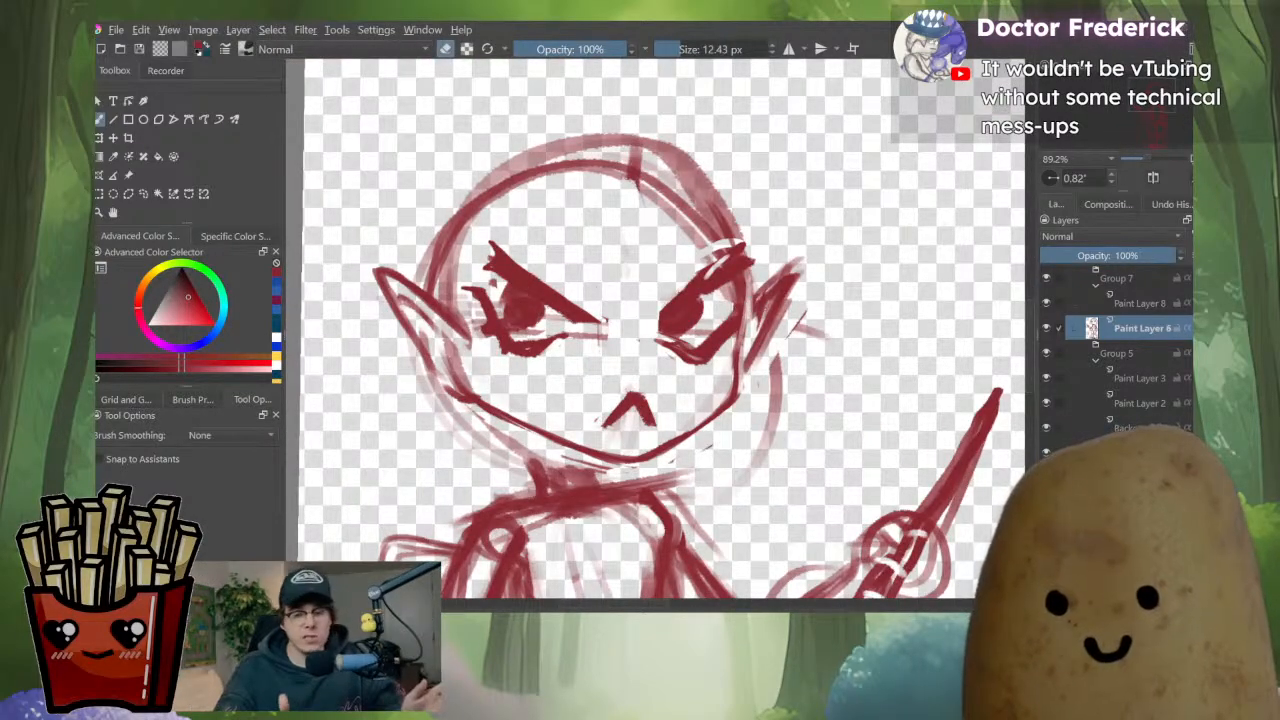
pyautogui.press('e')
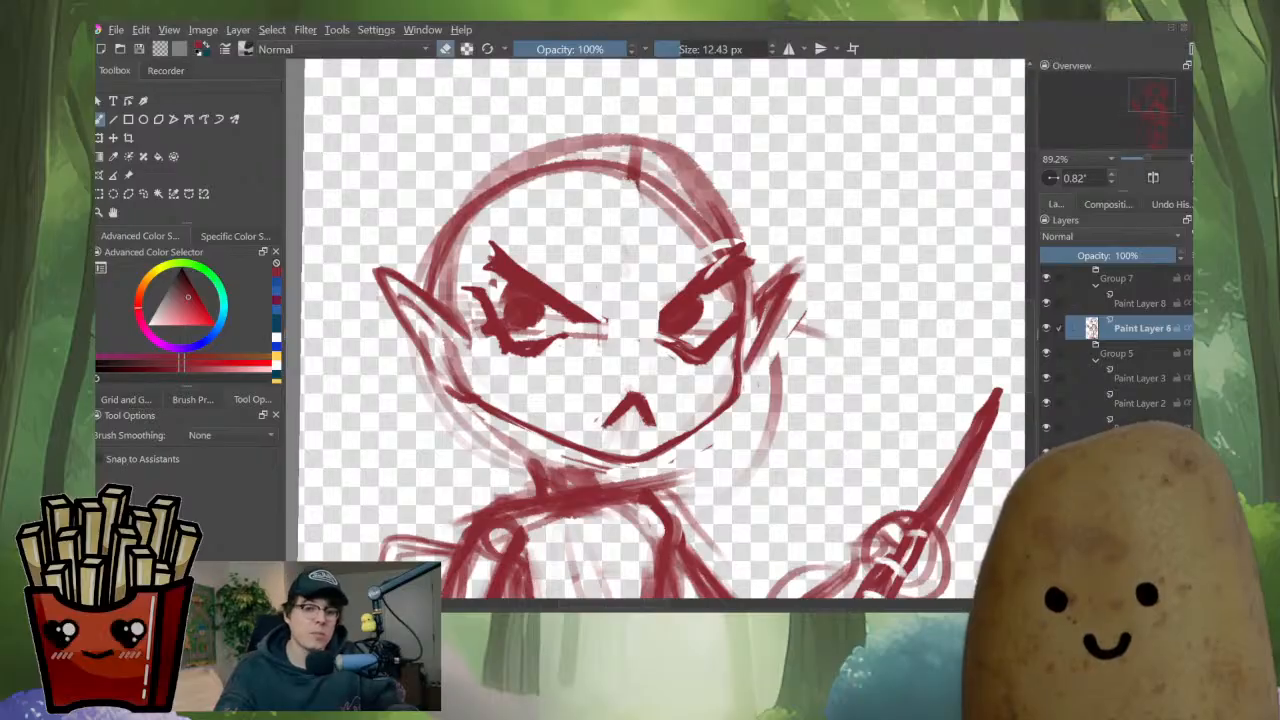
pyautogui.press('e')
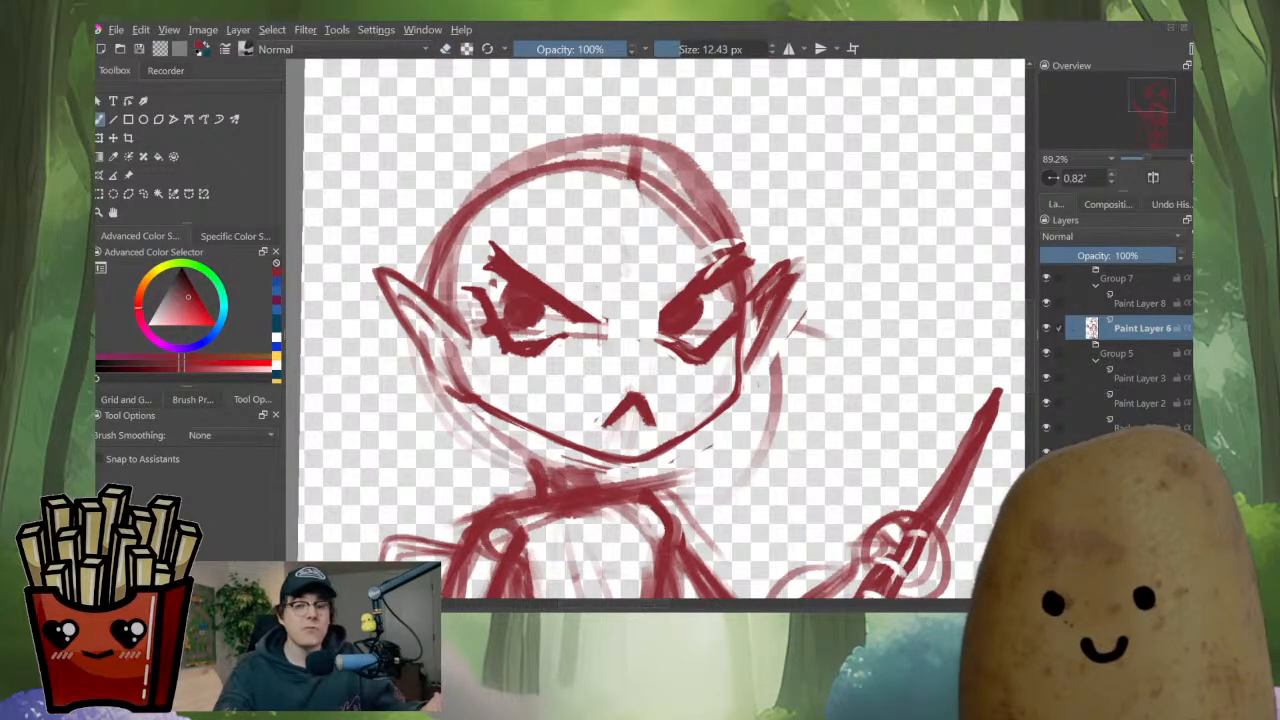
pyautogui.press('e')
pyautogui.moveTo(800, 262)
pyautogui.mouseDown()
pyautogui.moveTo(760, 364)
pyautogui.moveTo(774, 378)
pyautogui.mouseUp()
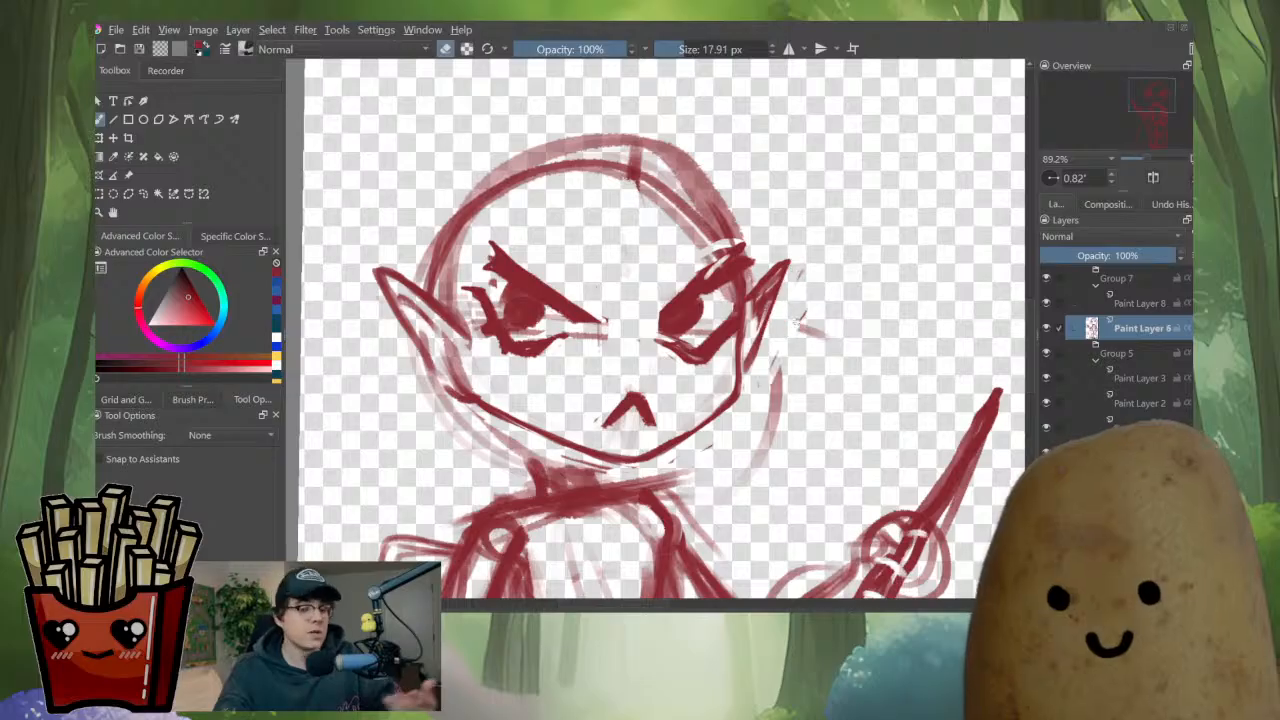
pyautogui.moveTo(800, 322); pyautogui.dragTo(777, 374)
pyautogui.press('e')
pyautogui.press('e')
pyautogui.moveTo(759, 300)
pyautogui.mouseDown()
pyautogui.moveTo(770, 280)
pyautogui.moveTo(755, 334)
pyautogui.moveTo(756, 284)
pyautogui.mouseUp()
pyautogui.press('e')
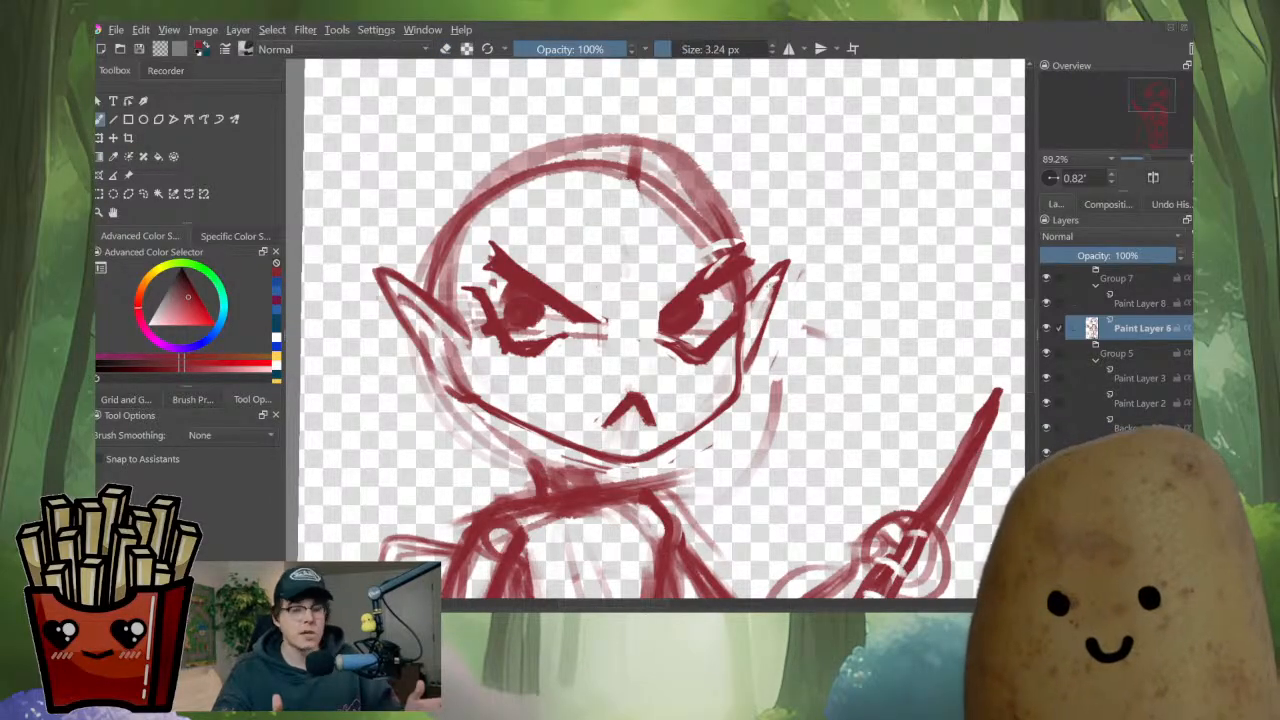
# Mirror the view and erase the loose outer strokes around the top of the skull with a large eraser of 84.56 to 60.15 px.
pyautogui.scroll(-5, 788, 341)
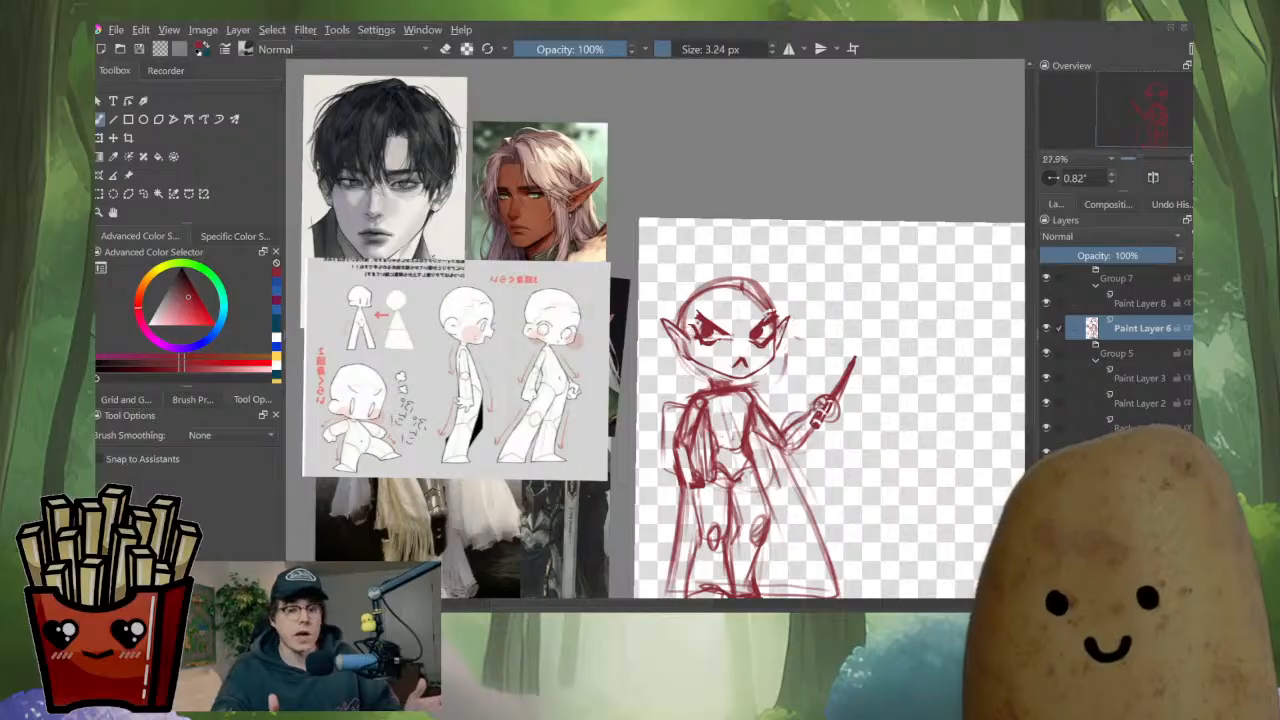
pyautogui.press('m')
pyautogui.scroll(5, 543, 357)
pyautogui.press('e')
pyautogui.moveTo(515, 300)
pyautogui.mouseDown()
pyautogui.moveTo(462, 370)
pyautogui.moveTo(408, 402)
pyautogui.moveTo(495, 247)
pyautogui.moveTo(468, 270)
pyautogui.moveTo(526, 270)
pyautogui.mouseUp()
pyautogui.moveTo(411, 369)
pyautogui.mouseDown()
pyautogui.moveTo(503, 242)
pyautogui.moveTo(441, 277)
pyautogui.moveTo(505, 228)
pyautogui.mouseUp()
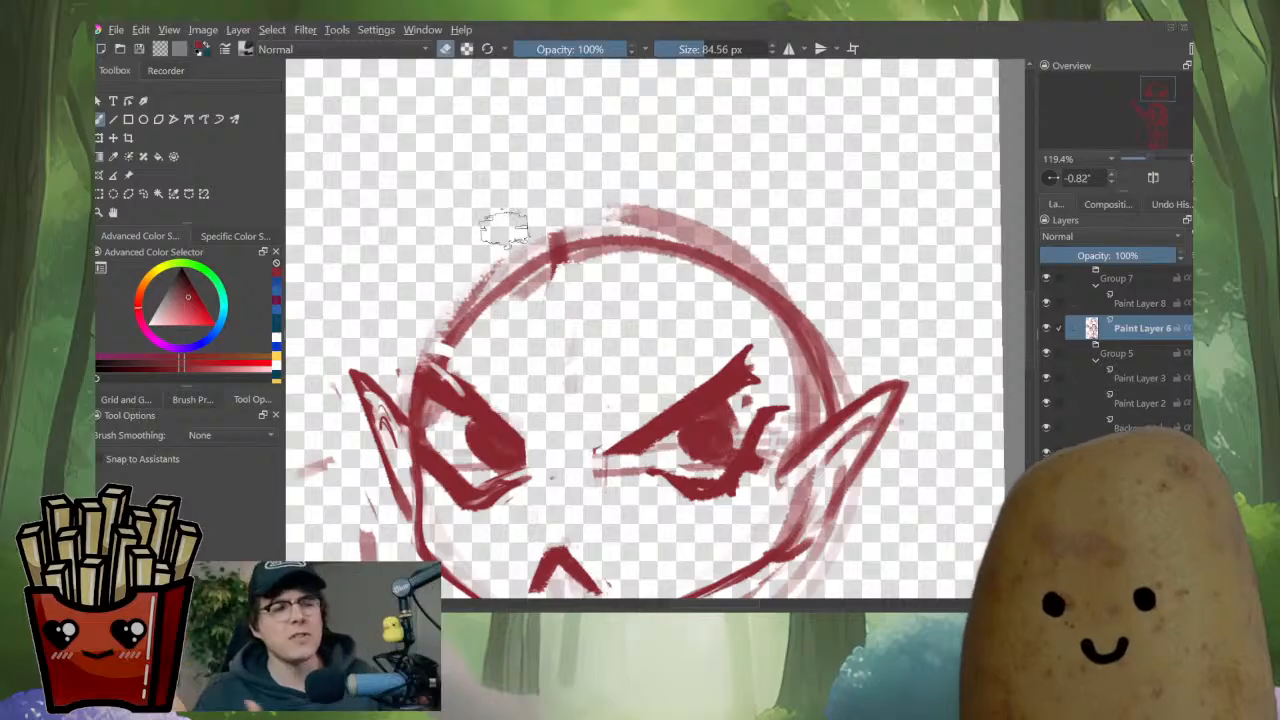
pyautogui.moveTo(600, 210); pyautogui.dragTo(706, 234)
pyautogui.moveTo(541, 230); pyautogui.dragTo(733, 233)
pyautogui.keyDown('shift'); pyautogui.moveTo(503, 310); pyautogui.dragTo(479, 310); pyautogui.keyUp('shift')
pyautogui.moveTo(433, 348); pyautogui.dragTo(537, 245)
pyautogui.moveTo(501, 302); pyautogui.dragTo(472, 323)
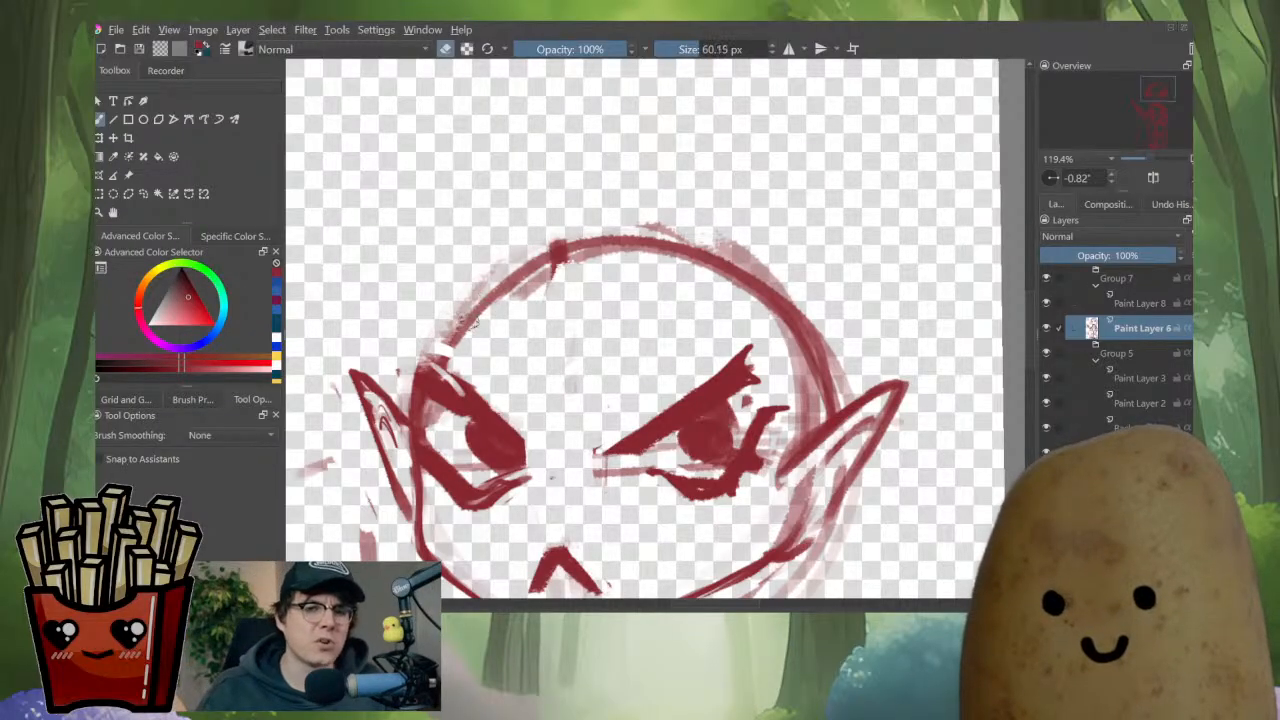
# Redraw the sword-side skull outline and add a curved centre line down the forehead with a 12.13 px brush.
pyautogui.press('e')
pyautogui.moveTo(443, 364); pyautogui.dragTo(546, 272)
pyautogui.moveTo(454, 338)
pyautogui.mouseDown()
pyautogui.moveTo(606, 250)
pyautogui.moveTo(656, 243)
pyautogui.mouseUp()
pyautogui.moveTo(543, 270)
pyautogui.mouseDown()
pyautogui.moveTo(645, 250)
pyautogui.moveTo(598, 268)
pyautogui.moveTo(550, 386)
pyautogui.moveTo(563, 507)
pyautogui.mouseUp()
pyautogui.scroll(-5, 568, 390)
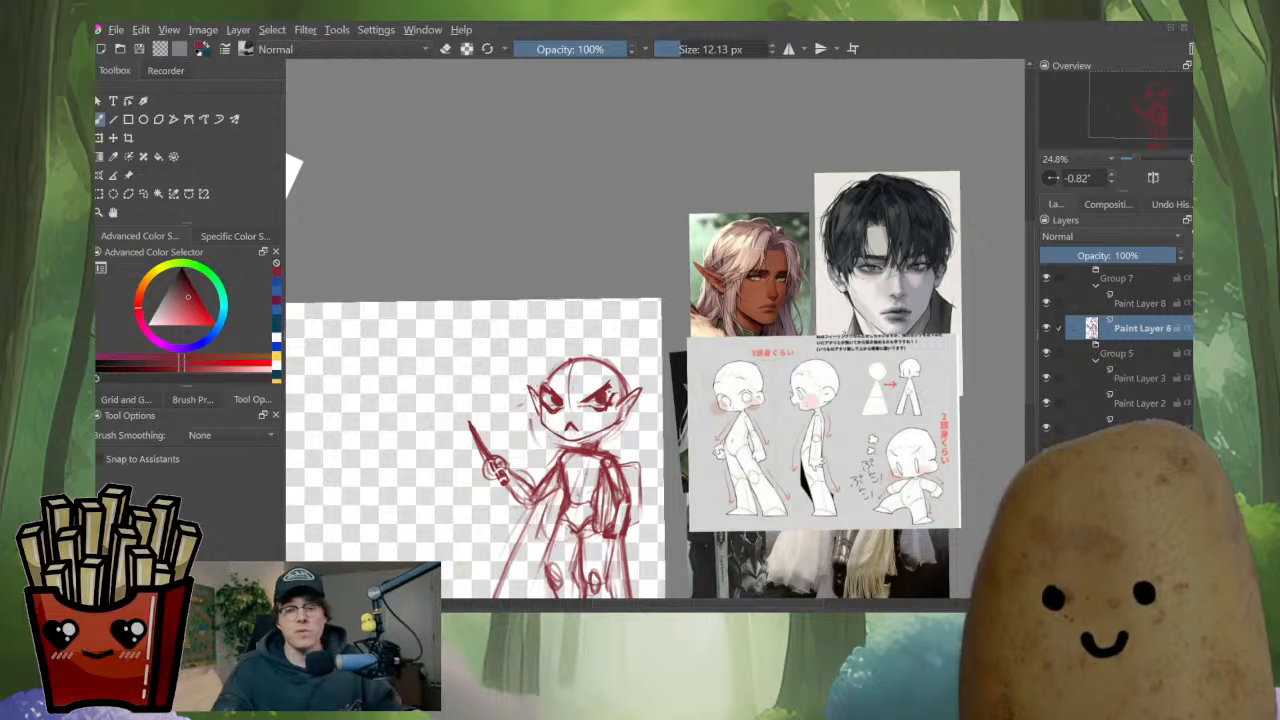
pyautogui.scroll(3, 585, 400)
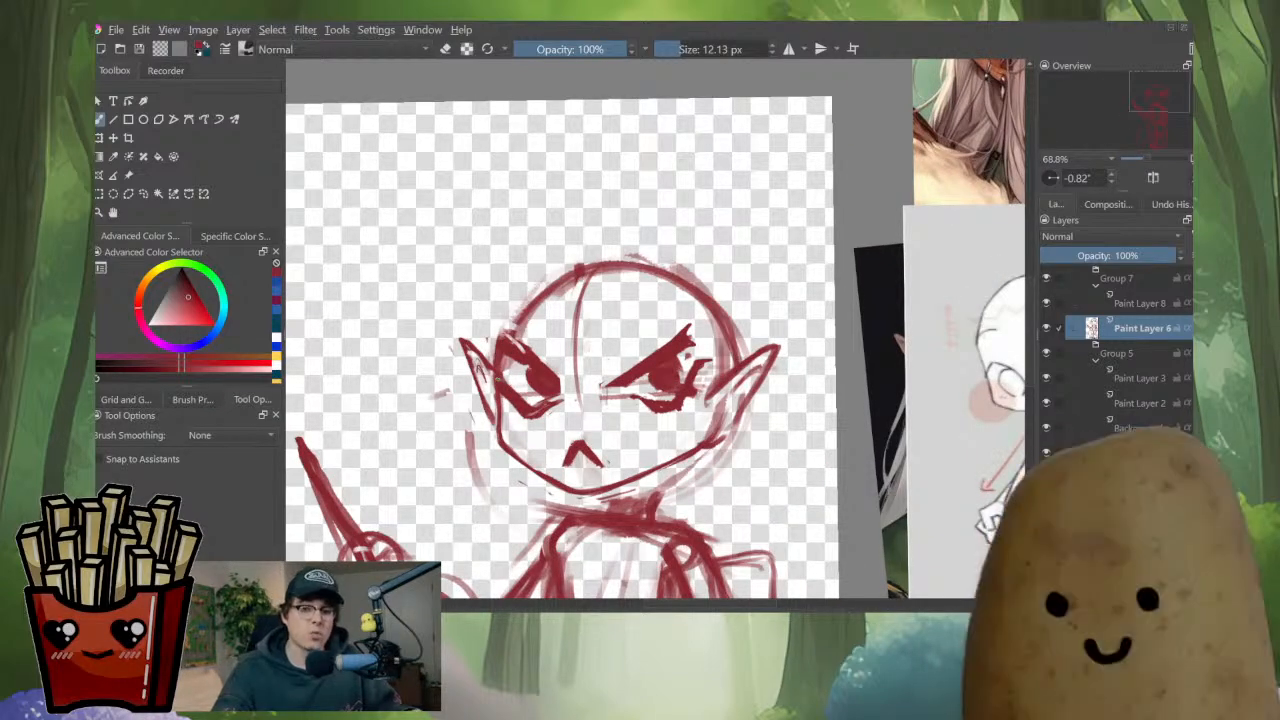
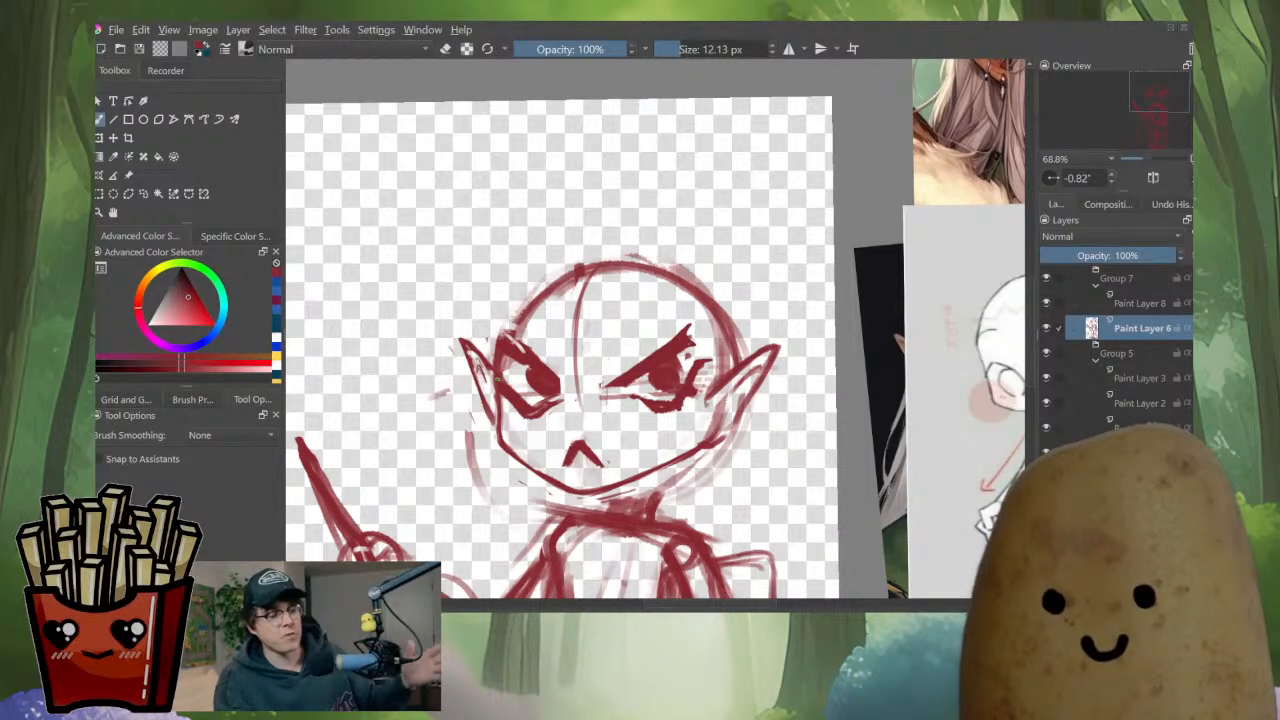
# Reshape the sword-side eye with a sharper pointed brow and trim its lower lid with a 14.69 px eraser, checking the face mirrored.
pyautogui.scroll(-4, 615, 401)
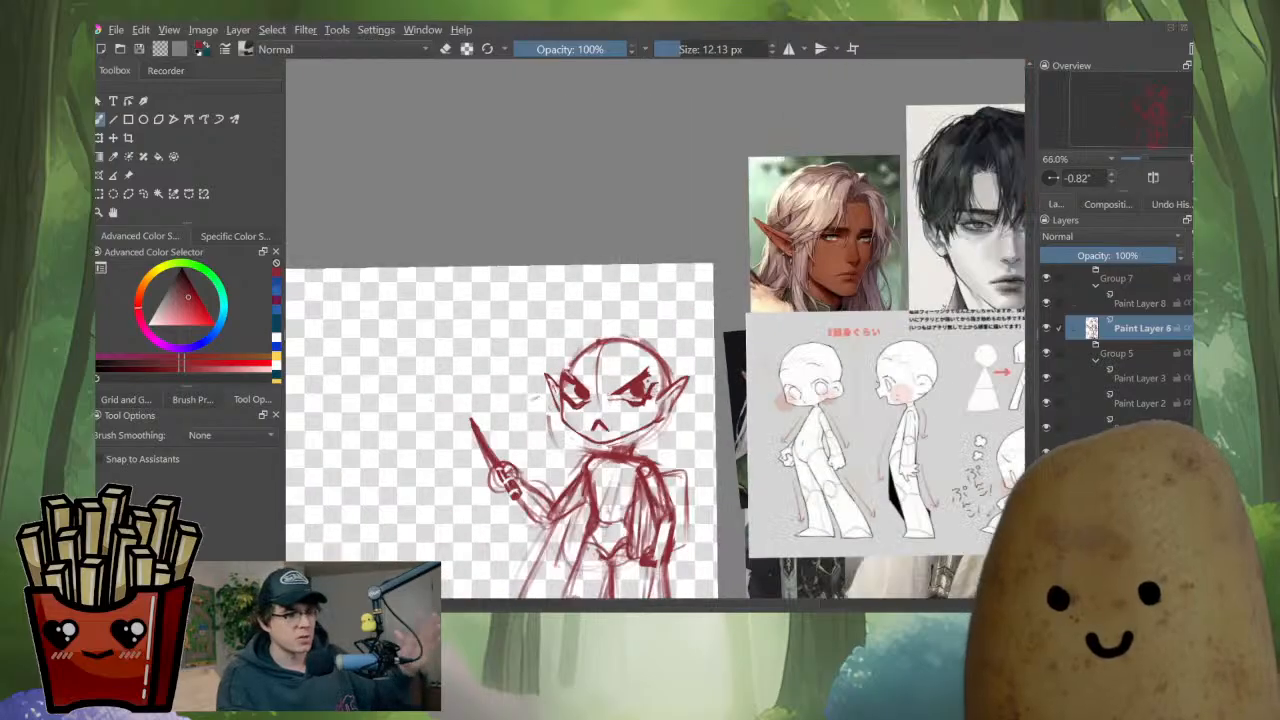
pyautogui.scroll(5, 612, 395)
pyautogui.press('m')
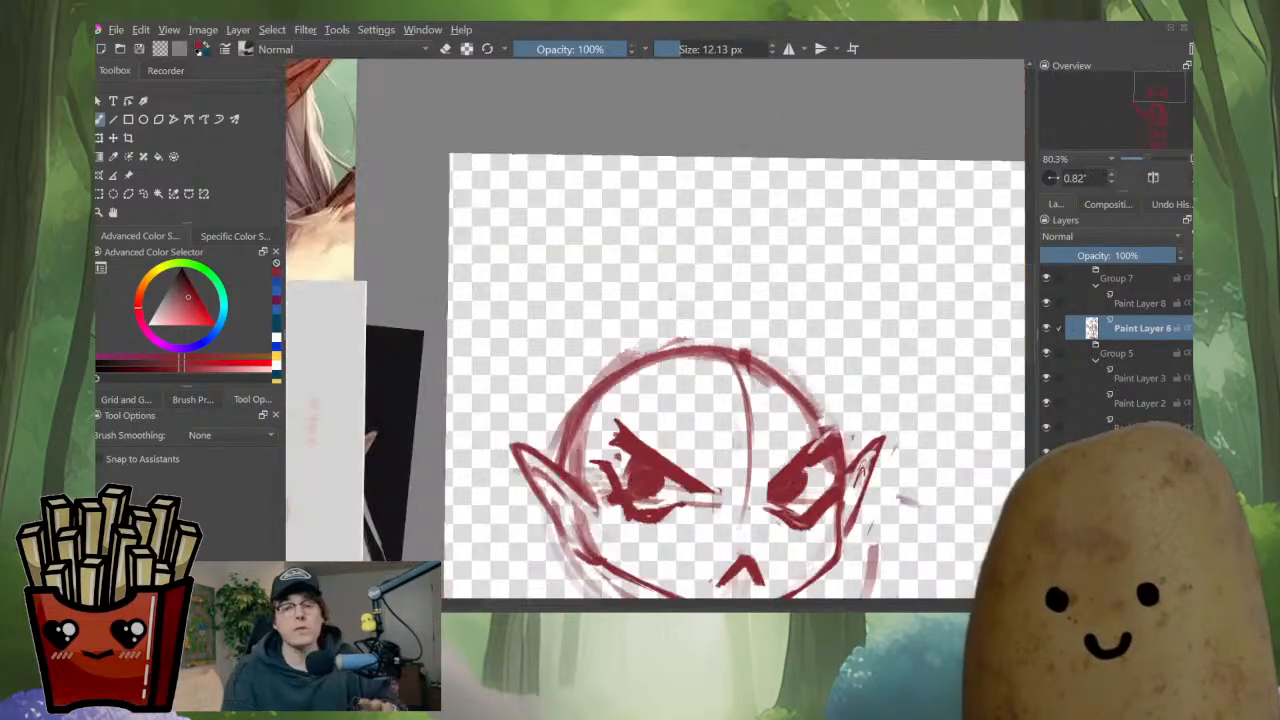
pyautogui.scroll(2, 790, 340)
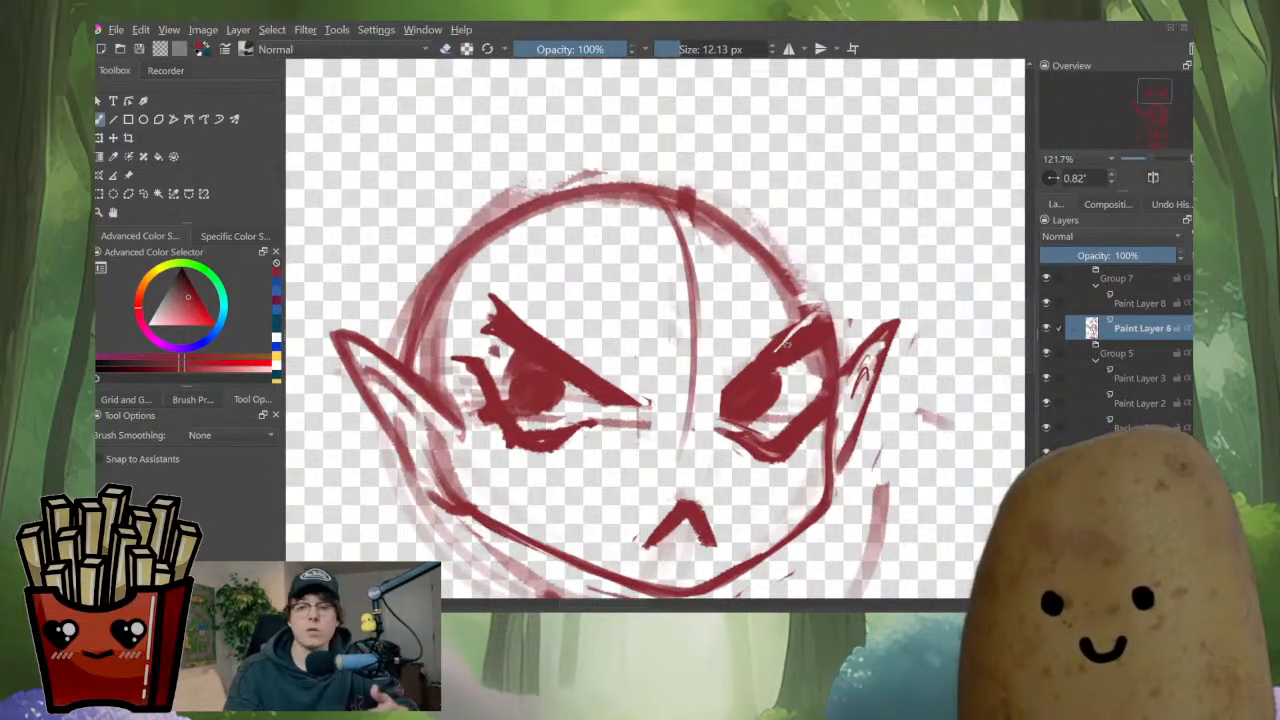
pyautogui.press('e')
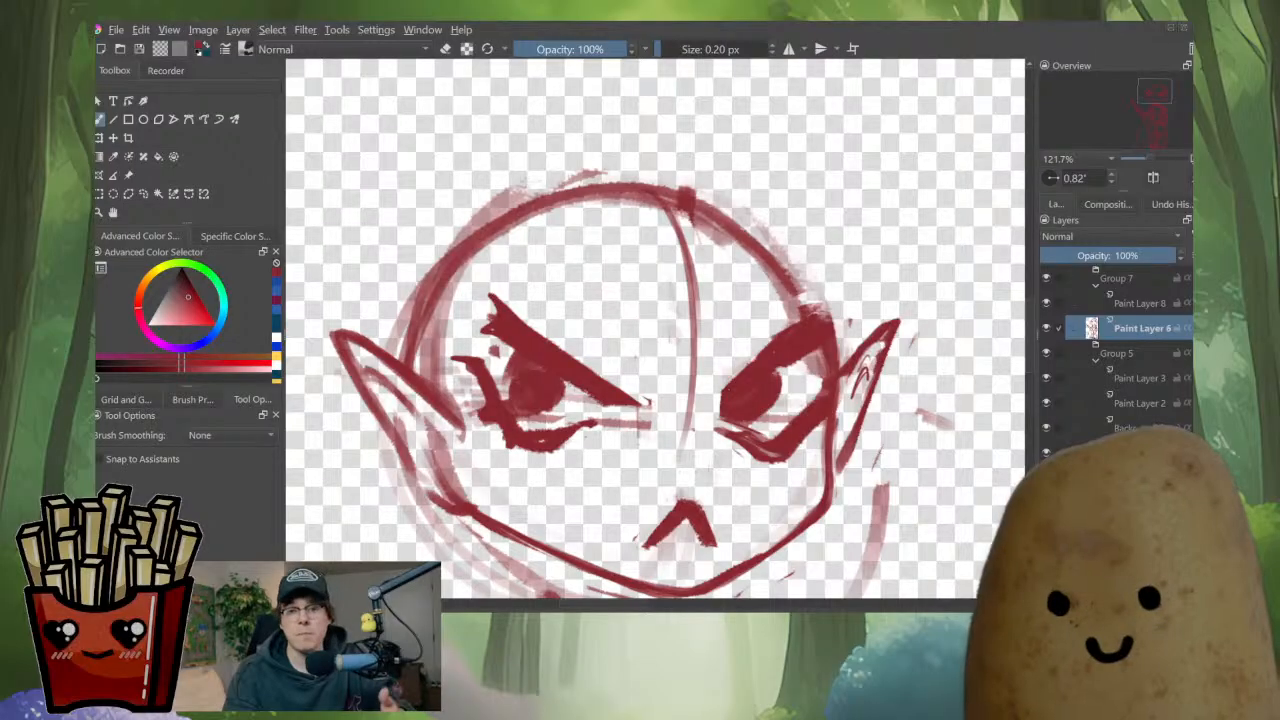
pyautogui.press('e')
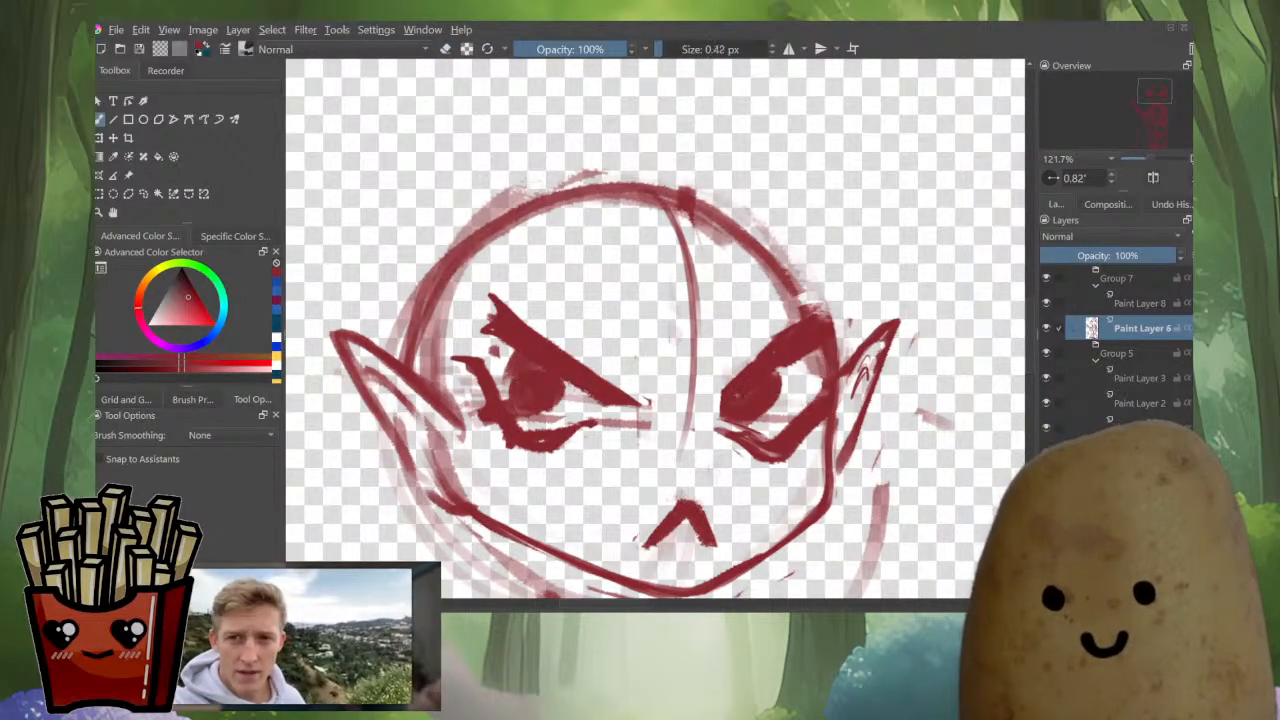
pyautogui.moveTo(712, 400)
pyautogui.keyDown('shift'); pyautogui.mouseDown()
pyautogui.moveTo(738, 378)
pyautogui.moveTo(827, 301)
pyautogui.moveTo(819, 331)
pyautogui.mouseUp(); pyautogui.keyUp('shift')
pyautogui.press('e')
pyautogui.moveTo(786, 376)
pyautogui.mouseDown()
pyautogui.moveTo(820, 344)
pyautogui.moveTo(806, 362)
pyautogui.mouseUp()
pyautogui.press('e')
pyautogui.press('e')
pyautogui.moveTo(802, 418)
pyautogui.mouseDown()
pyautogui.moveTo(812, 440)
pyautogui.moveTo(778, 456)
pyautogui.mouseUp()
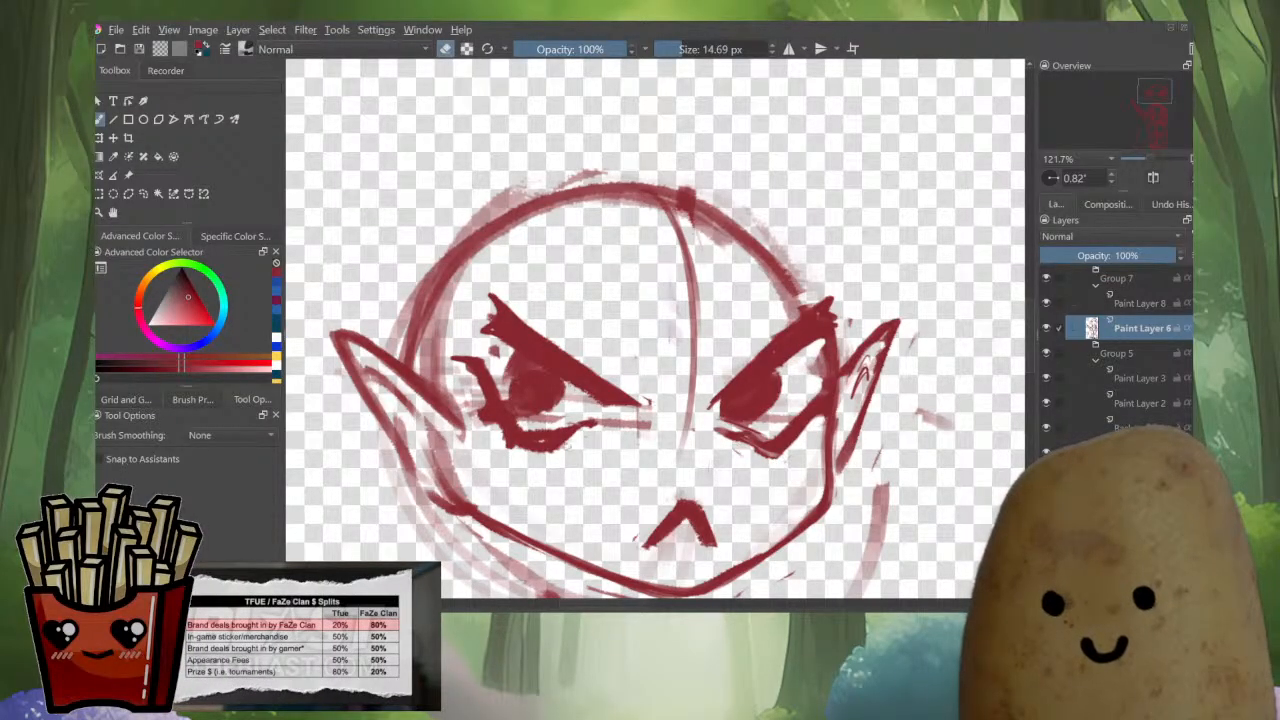
pyautogui.press('e')
pyautogui.press('m')
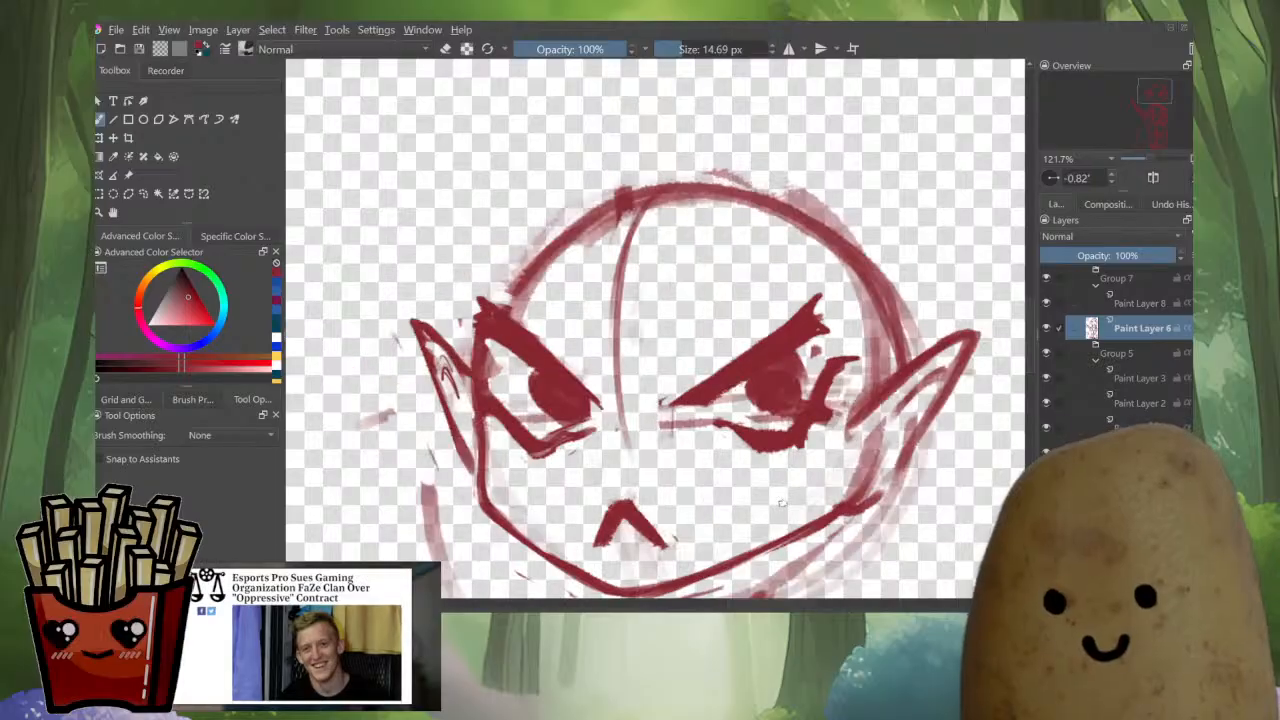
# Try thin furrow lines above the inner ends of both eyes with a 9.25 px brush.
pyautogui.scroll(-3, 693, 455)
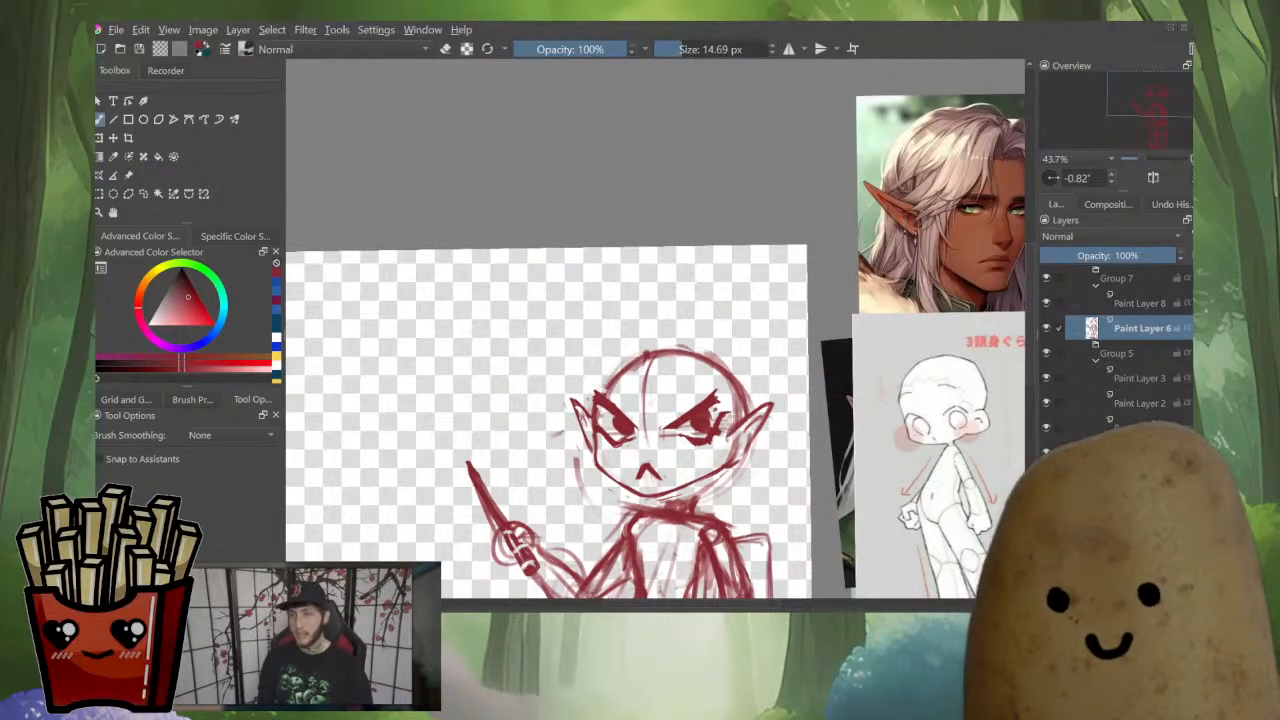
pyautogui.scroll(3, 680, 437)
pyautogui.press('[')
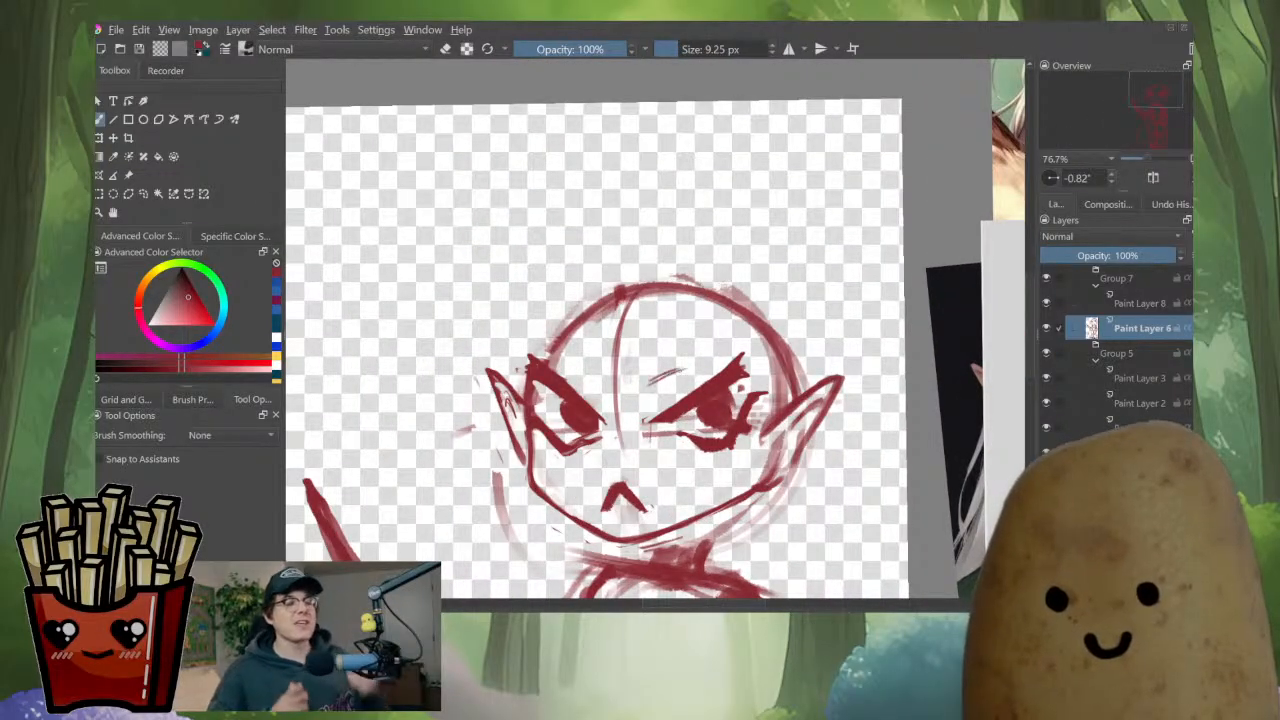
pyautogui.press('m')
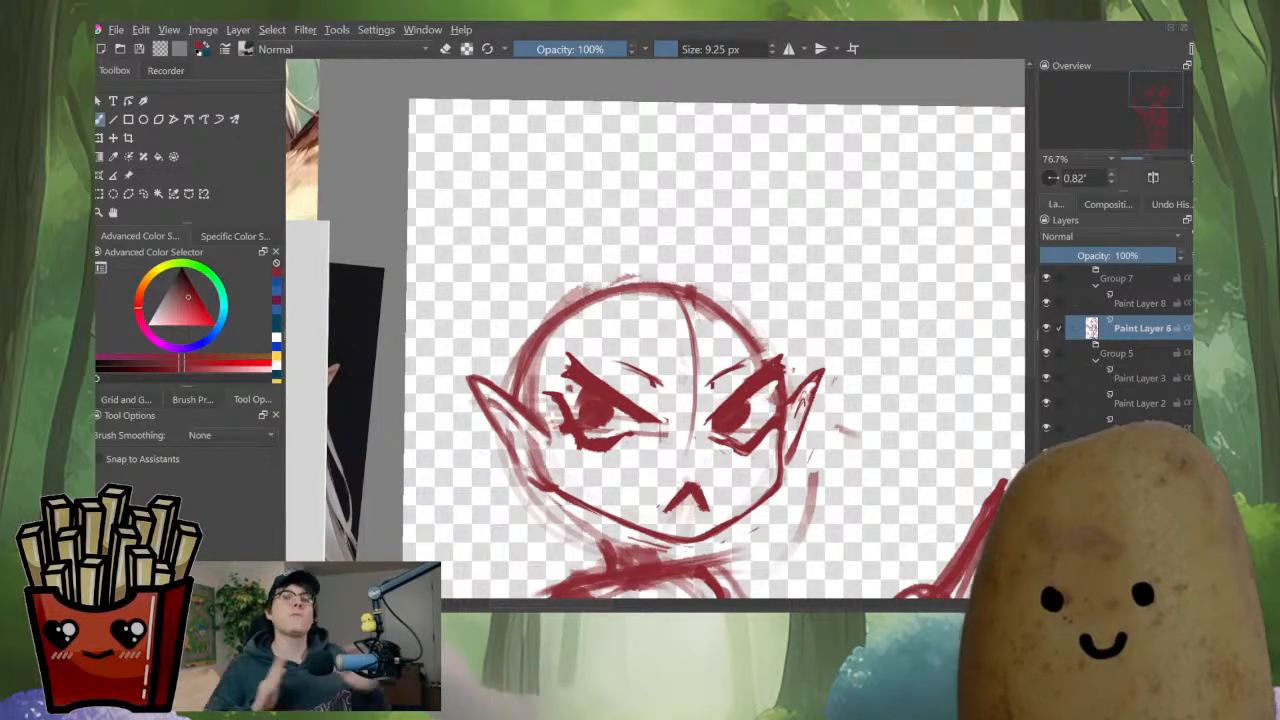
pyautogui.press('m')
pyautogui.press(']')
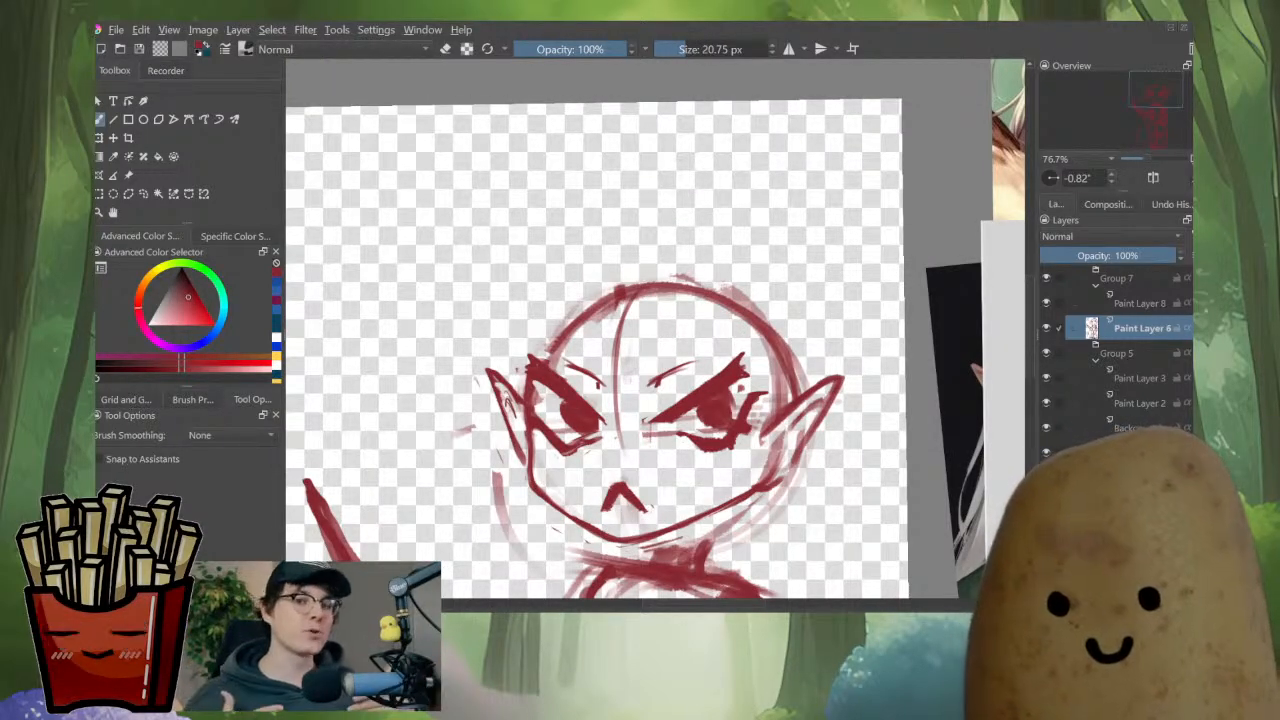
pyautogui.press('[')
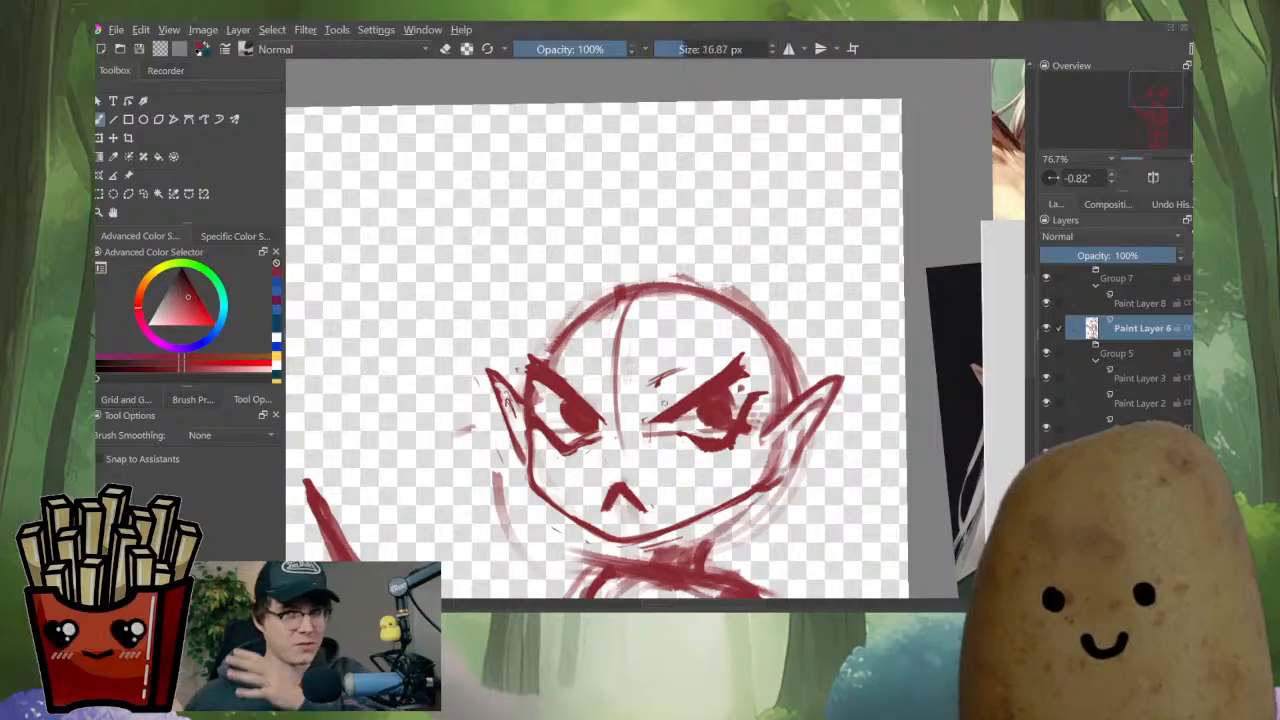
# Redraw the frown furrows above both eyes as straighter, steeper strokes with a 9.76 px brush, checking them mirrored.
pyautogui.moveTo(652, 404); pyautogui.dragTo(690, 373)
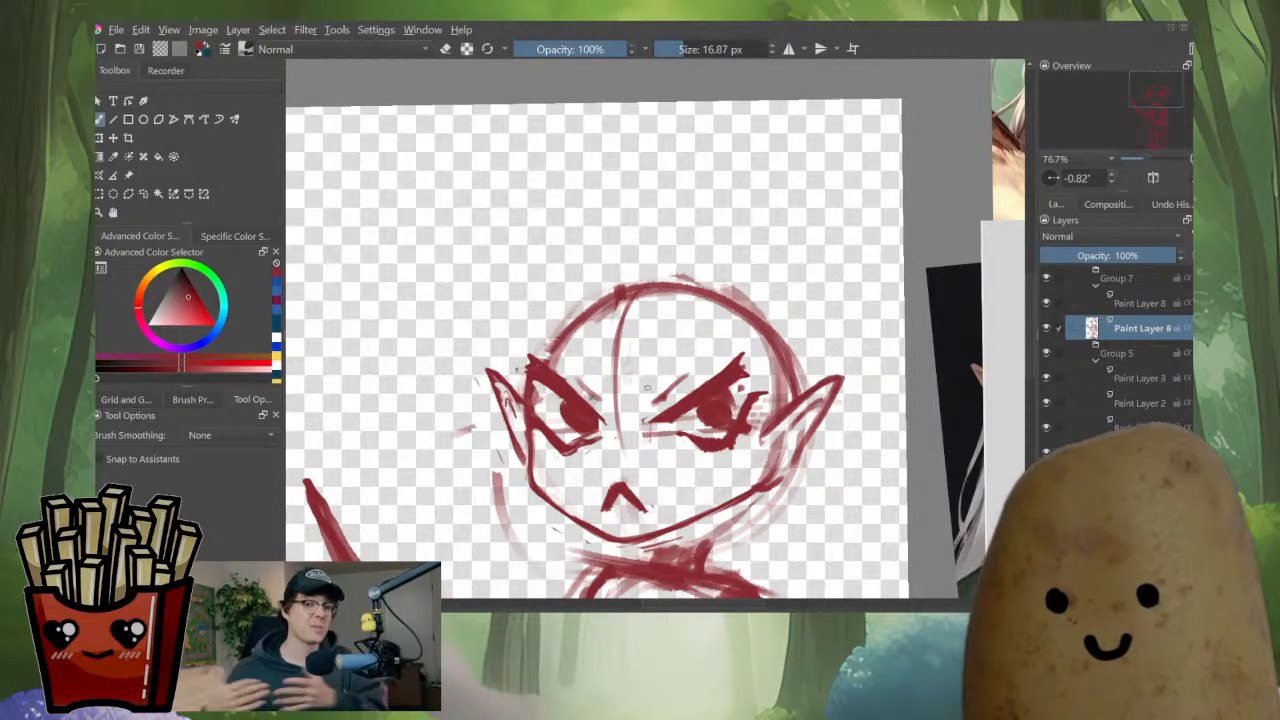
pyautogui.press('[')
pyautogui.press('[')
pyautogui.press('[')
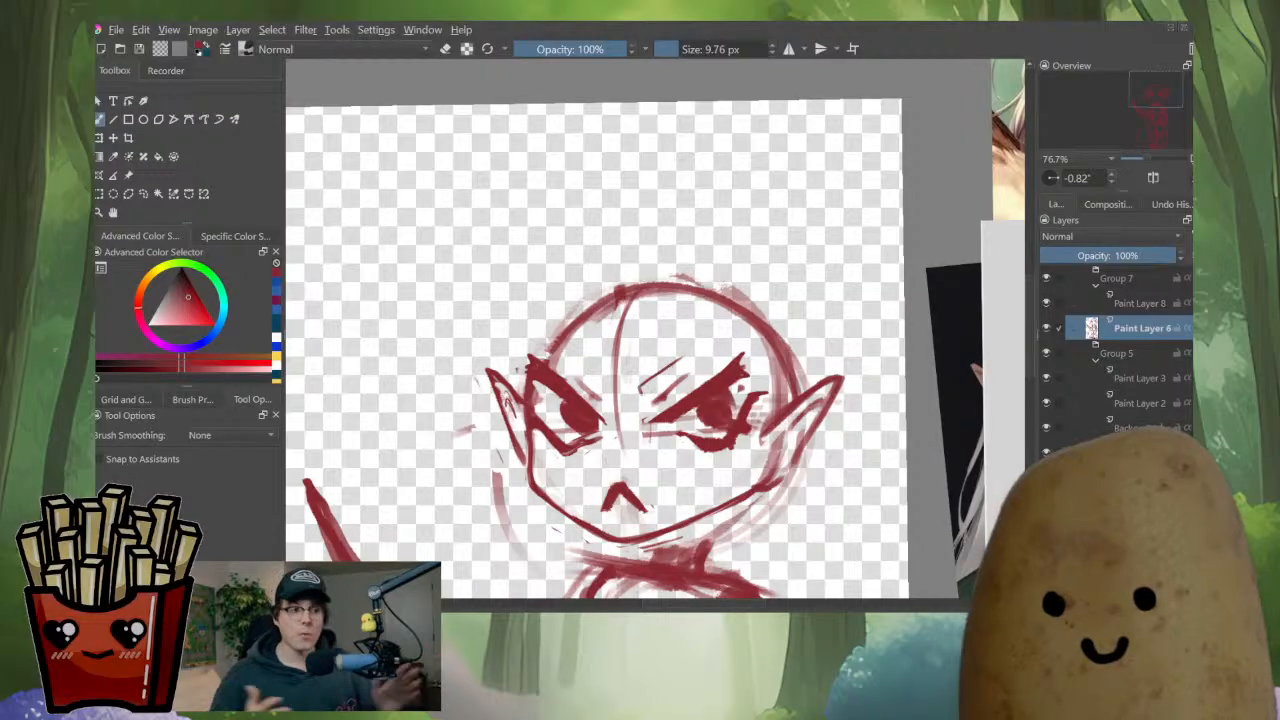
pyautogui.press('m')
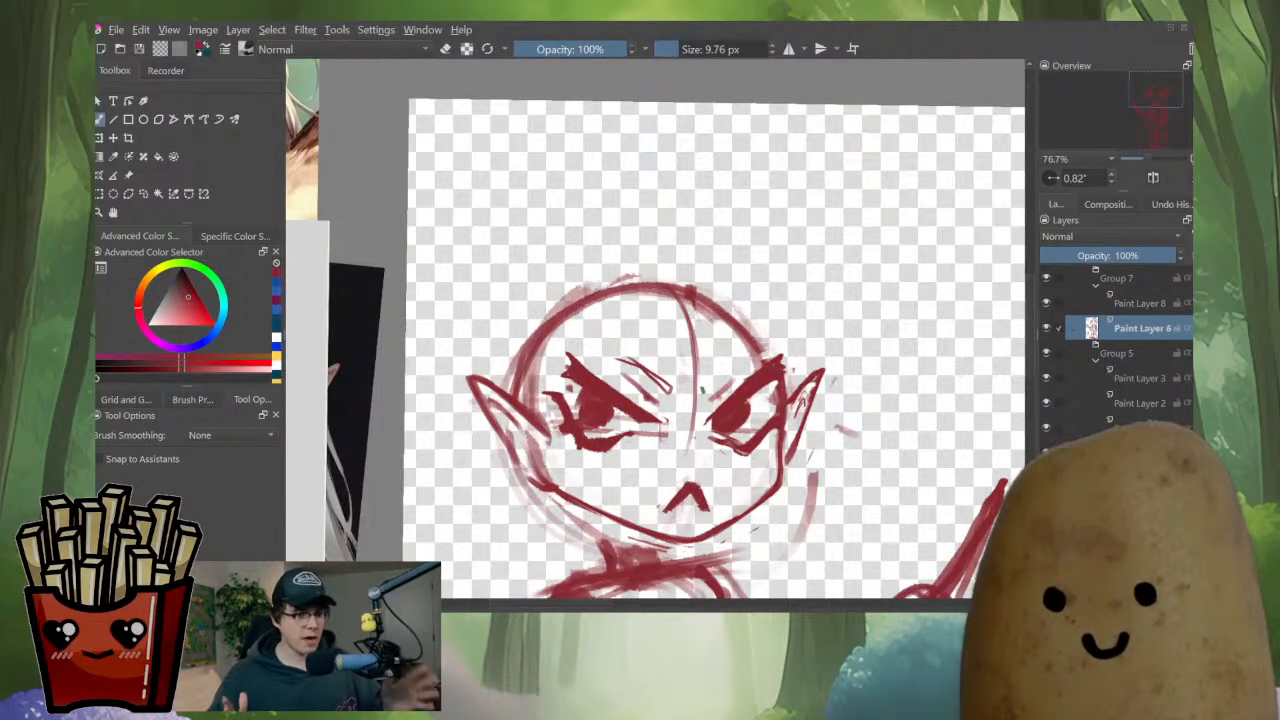
pyautogui.scroll(-4, 772, 386)
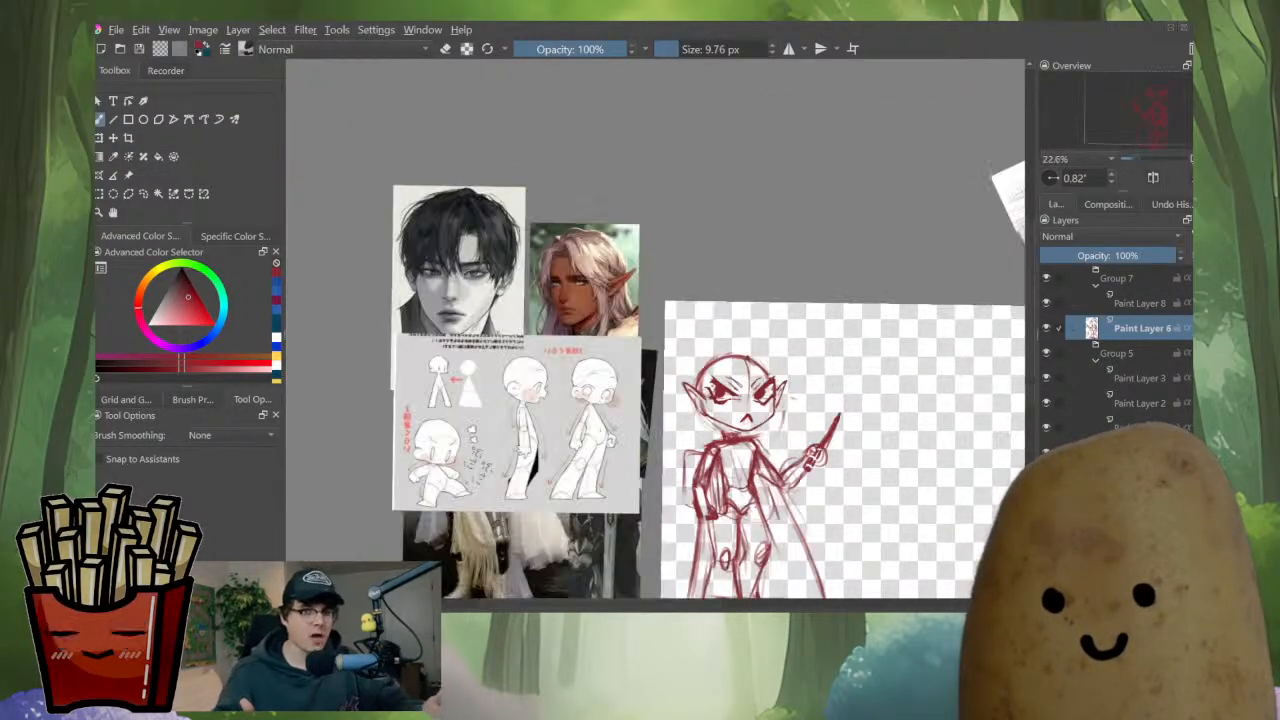
pyautogui.press('m')
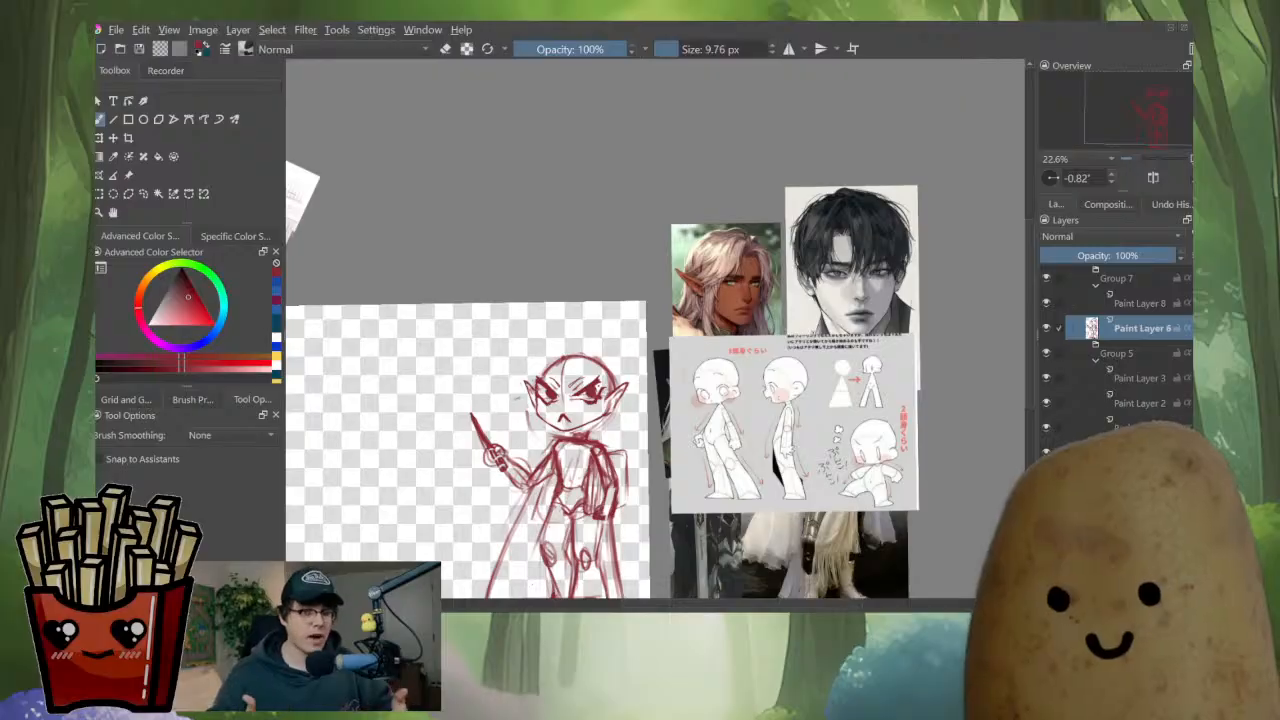
# Sharpen the tip and outer edge of the ear farther from the sword and erase the overlap at the adjoining jaw corner.
pyautogui.scroll(5, 584, 420)
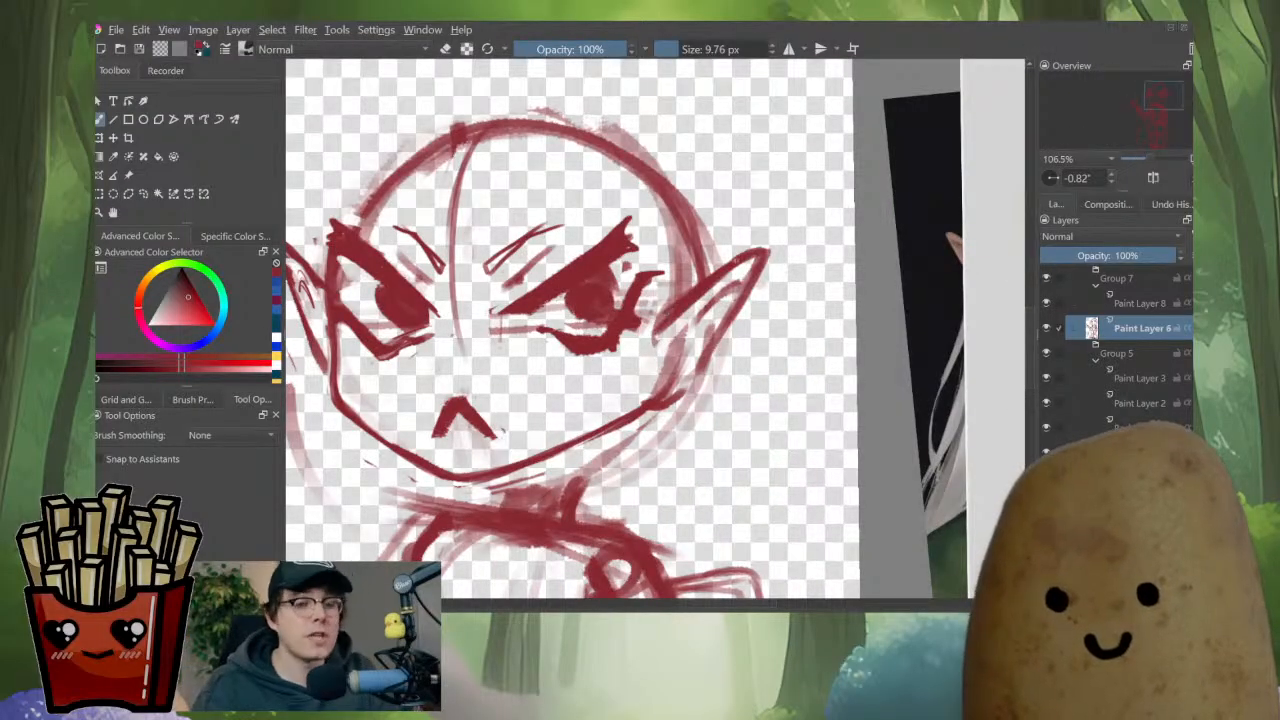
pyautogui.moveTo(674, 302)
pyautogui.mouseDown()
pyautogui.moveTo(764, 239)
pyautogui.moveTo(731, 321)
pyautogui.moveTo(664, 403)
pyautogui.mouseUp()
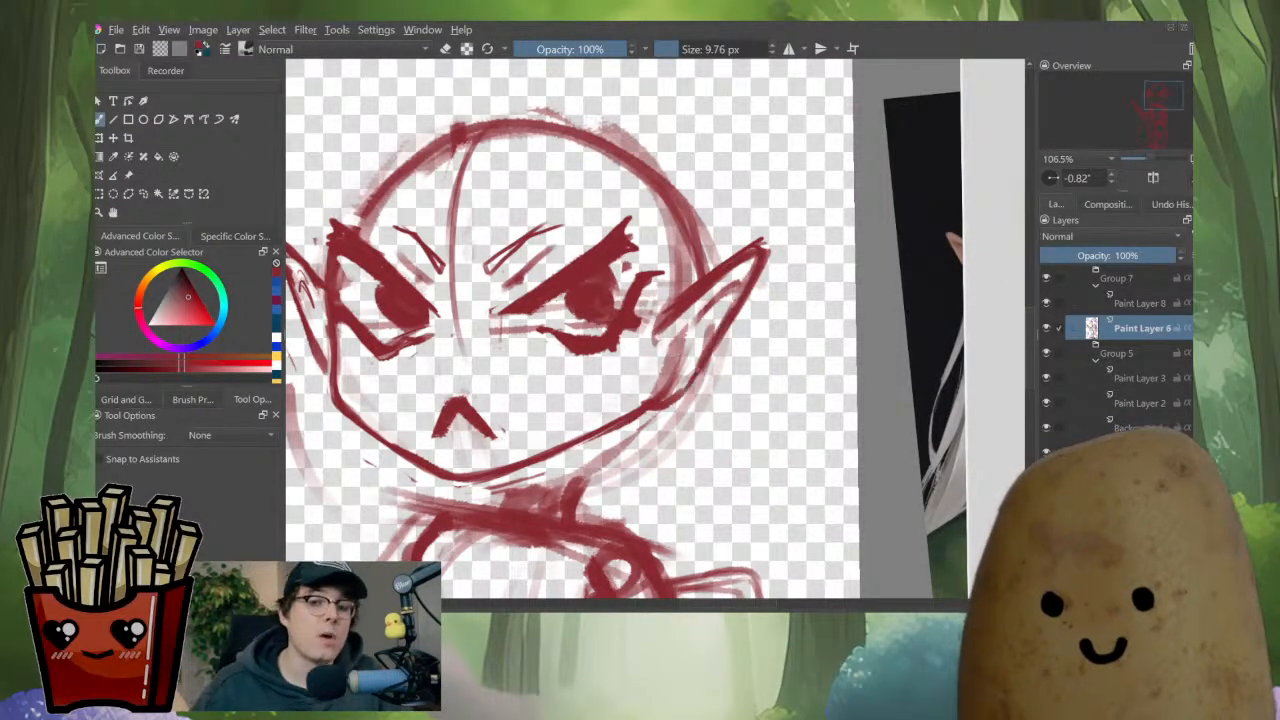
pyautogui.press('e')
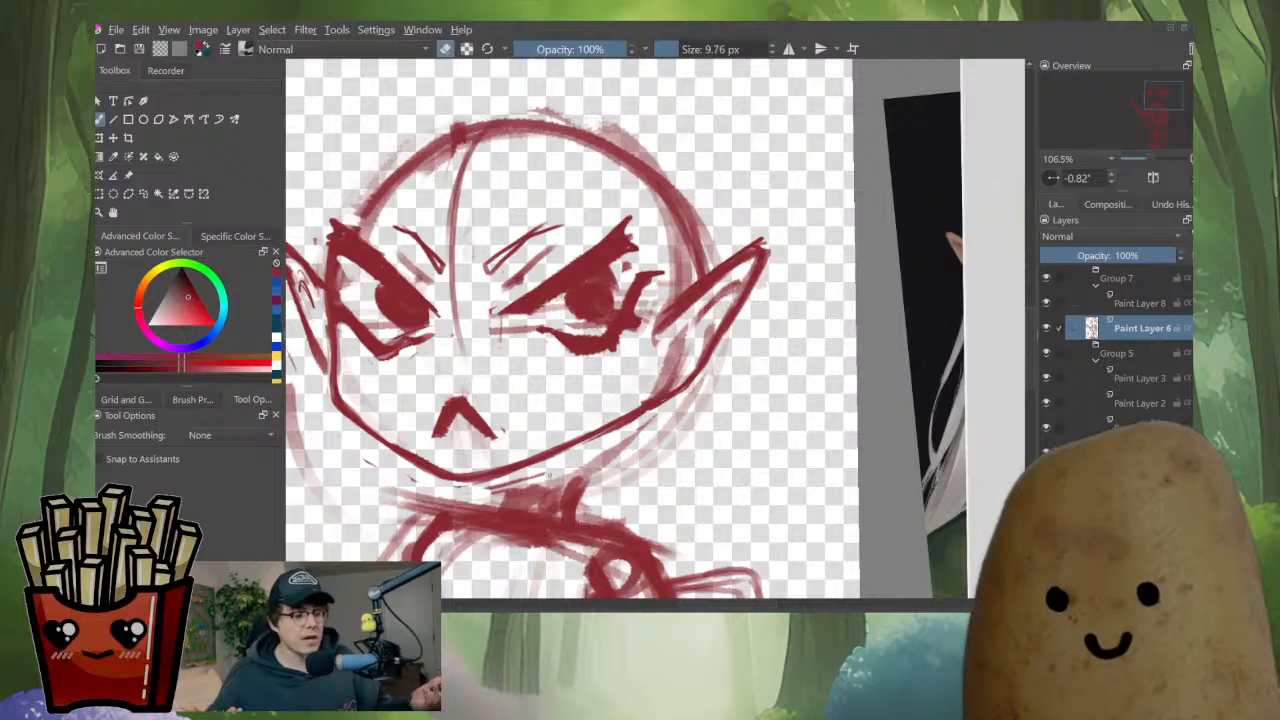
pyautogui.scroll(-3, 660, 362)
pyautogui.moveTo(662, 405)
pyautogui.mouseDown()
pyautogui.moveTo(705, 302)
pyautogui.moveTo(719, 419)
pyautogui.mouseUp()
pyautogui.scroll(-2, 708, 345)
pyautogui.scroll(4, 703, 331)
# Select the chibi's head with a freehand outline and shift it slightly down onto the neck, checking the whole figure's proportions.
pyautogui.press('l')
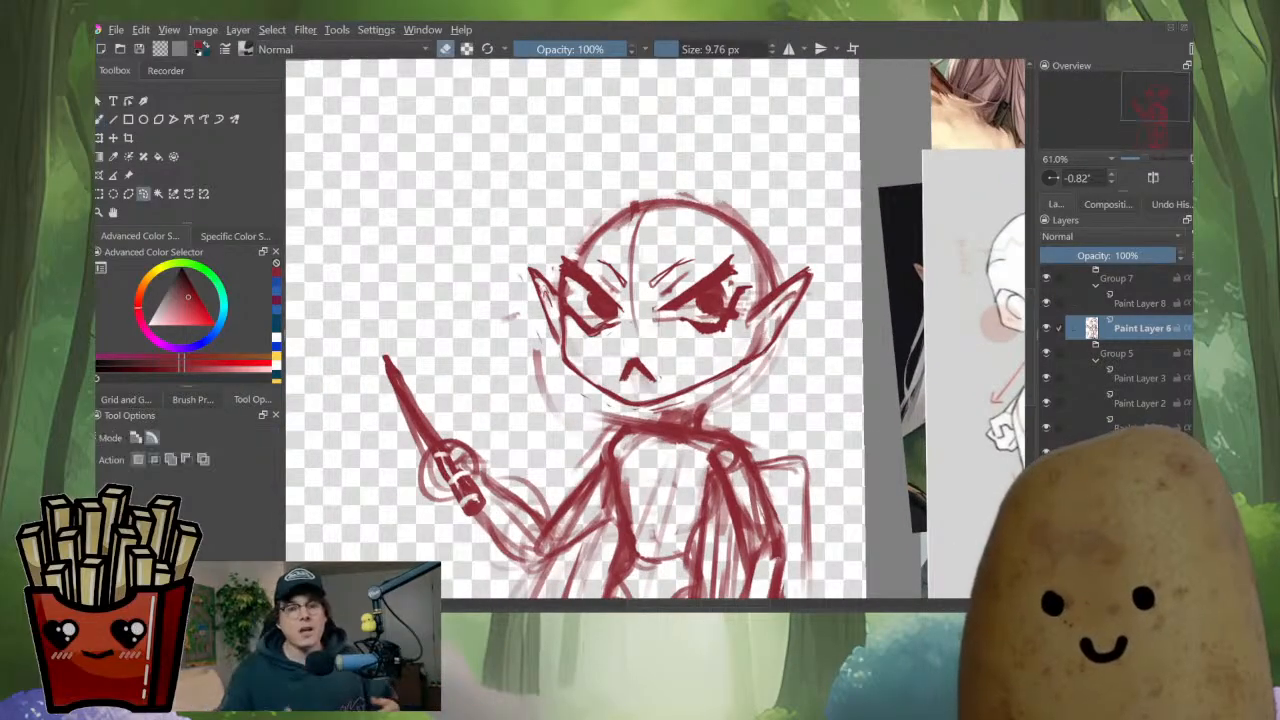
pyautogui.moveTo(800, 360)
pyautogui.mouseDown()
pyautogui.moveTo(821, 328)
pyautogui.moveTo(598, 164)
pyautogui.moveTo(510, 318)
pyautogui.moveTo(720, 402)
pyautogui.moveTo(795, 365)
pyautogui.mouseUp()
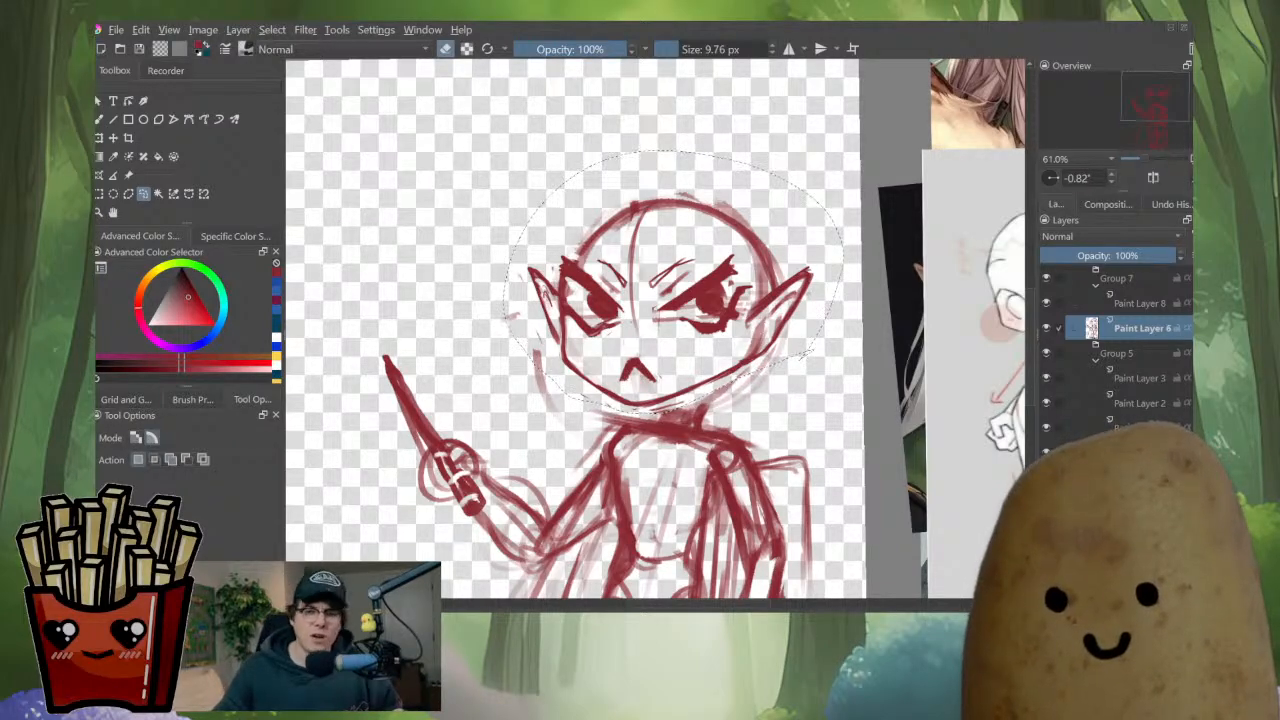
pyautogui.hotkey('ctrl', 't')
pyautogui.moveTo(680, 290); pyautogui.dragTo(681, 298)
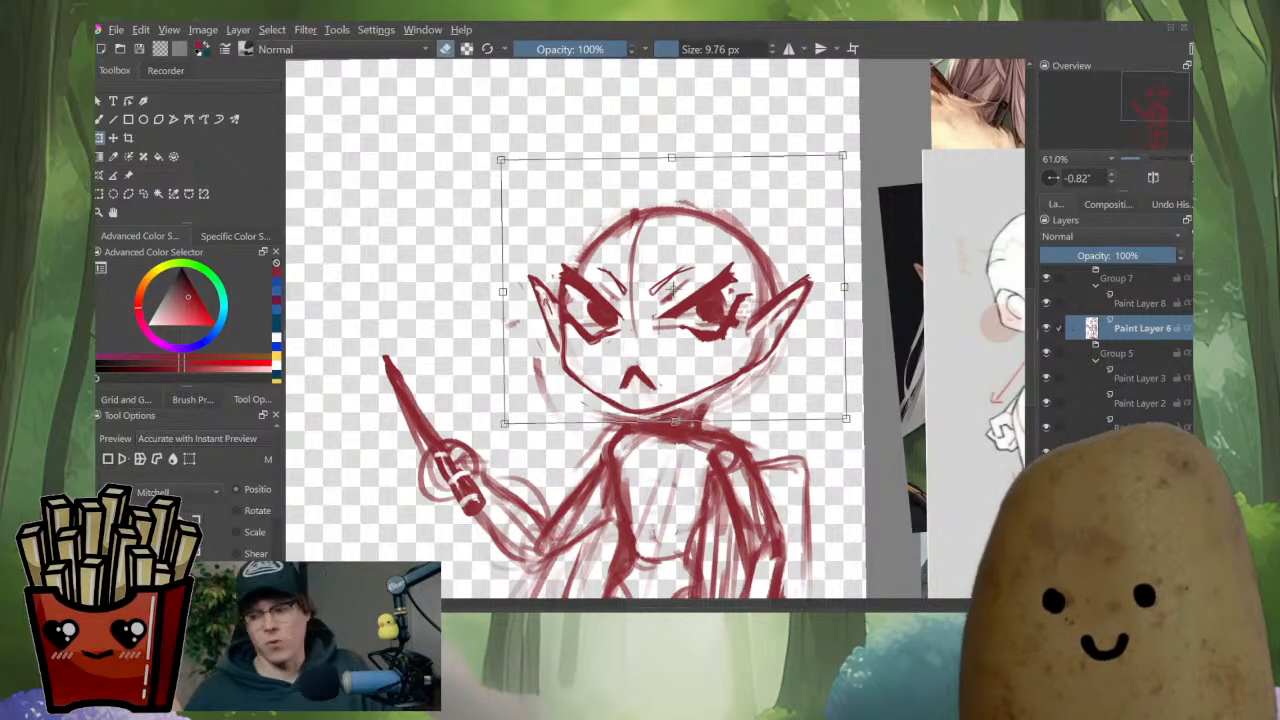
pyautogui.scroll(-5, 744, 425)
pyautogui.scroll(2, 744, 425)
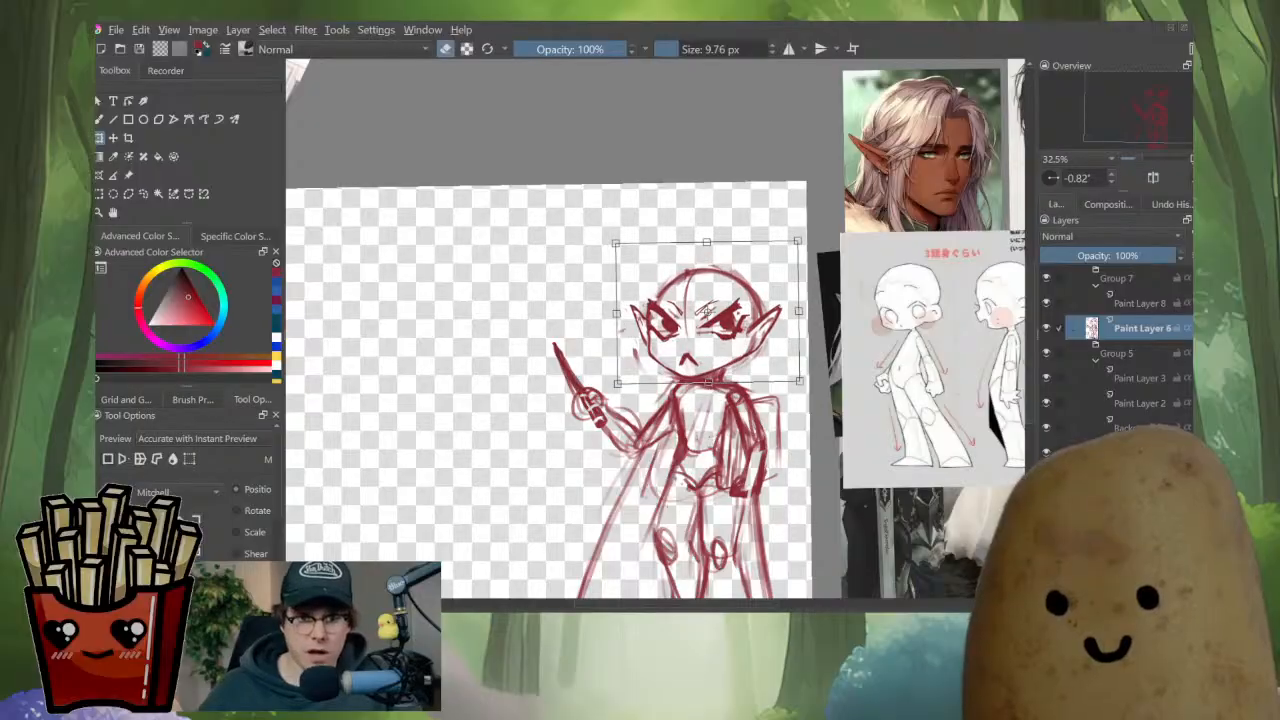
pyautogui.scroll(-2, 744, 425)
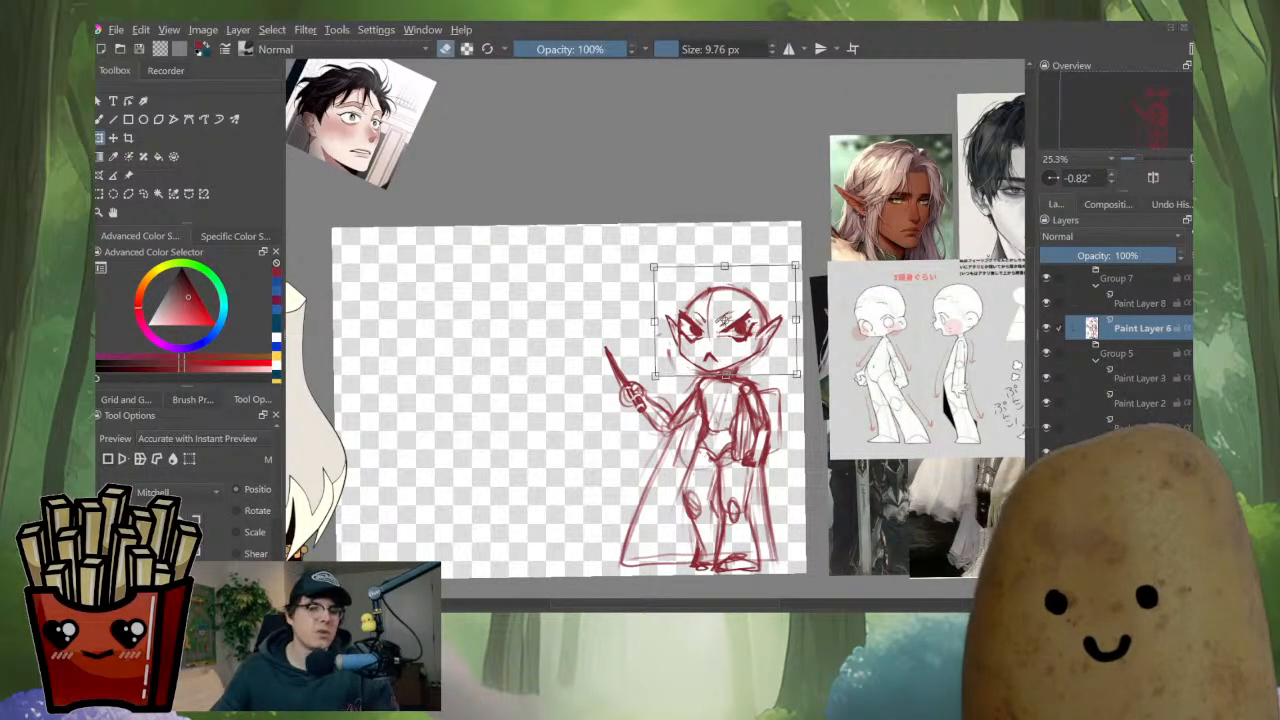
pyautogui.press('Return')
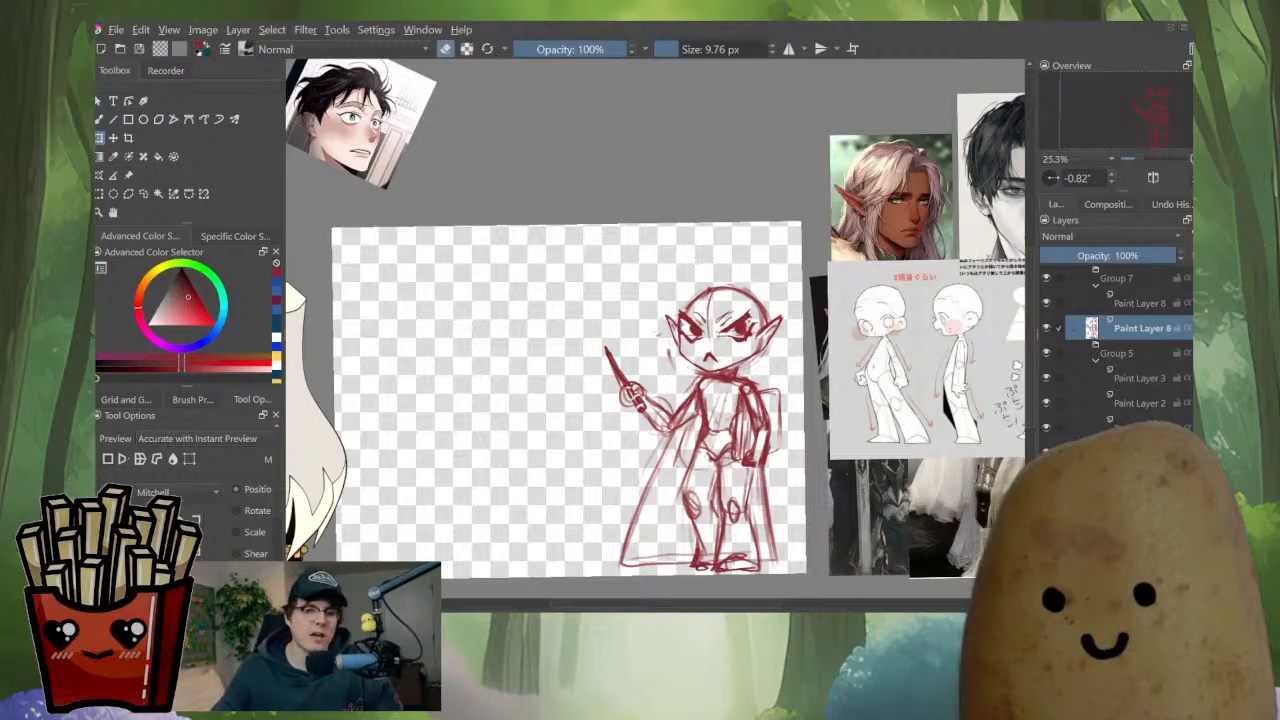
# Reinforce the chibi's neck and raised forearm with a 21.47 px brush, erasing stray marks around the collar.
pyautogui.scroll(4, 729, 364)
pyautogui.hotkey('ctrl', 't')
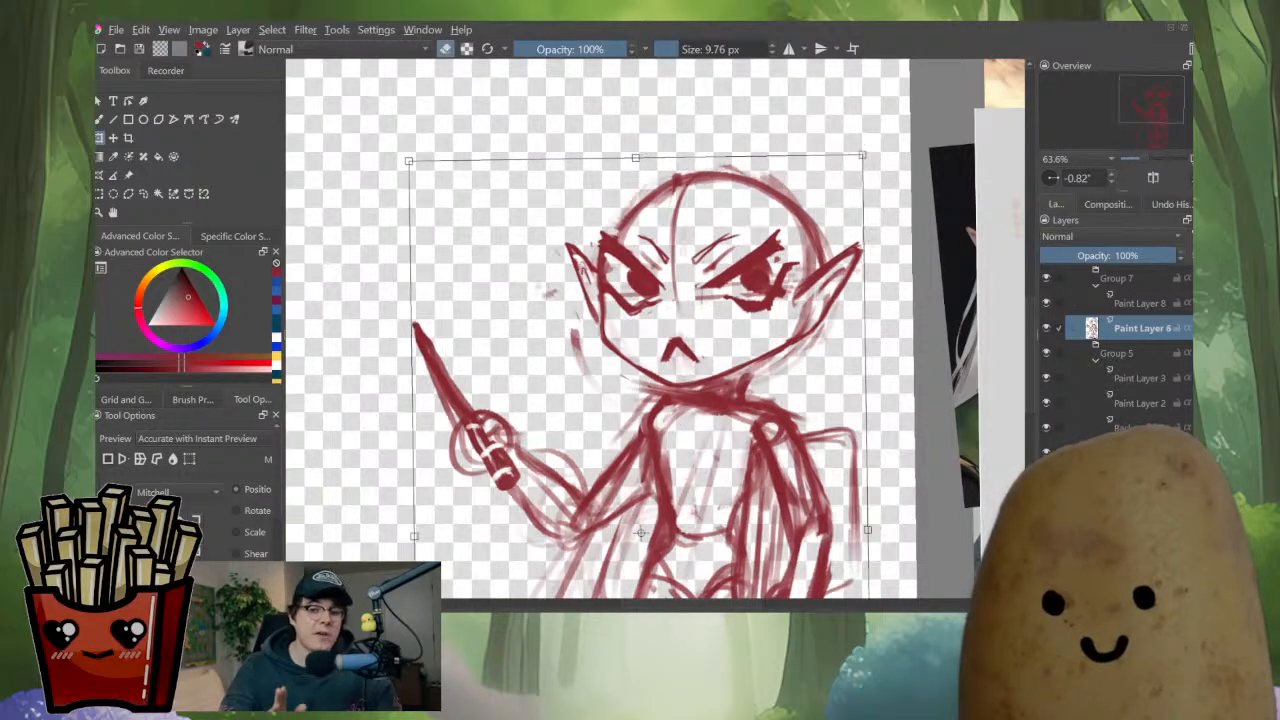
pyautogui.press('b')
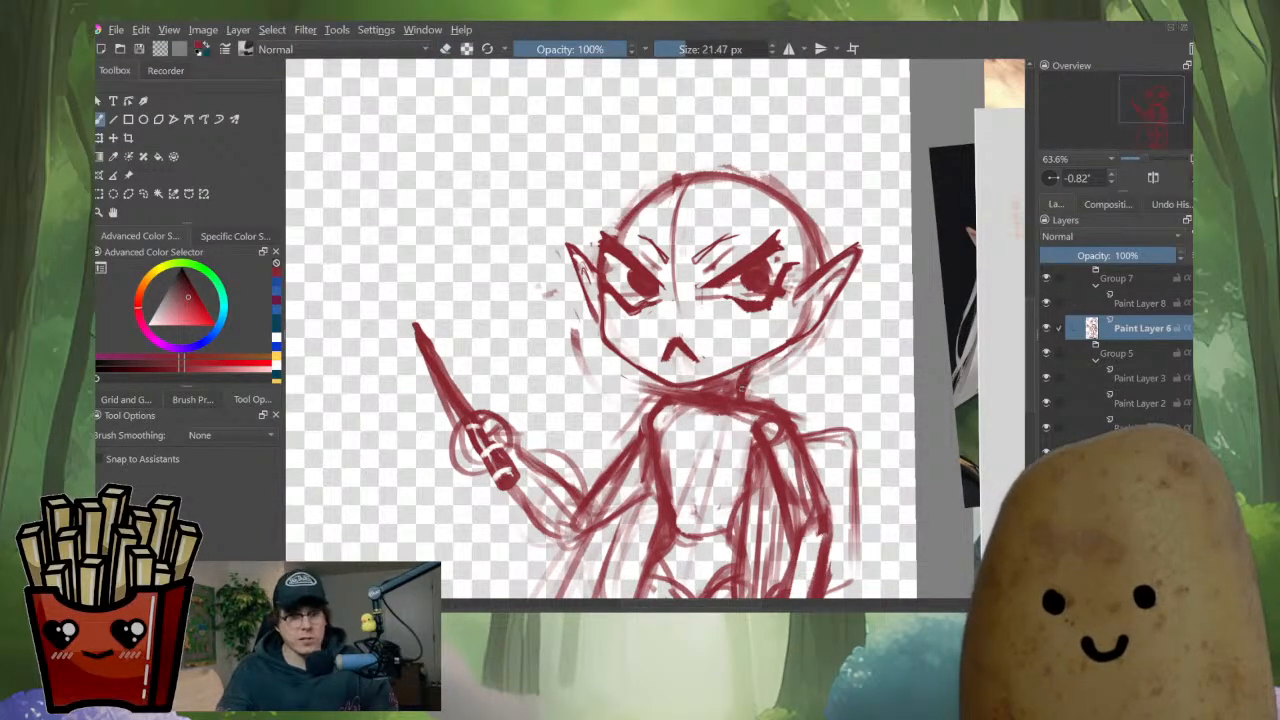
pyautogui.press('e')
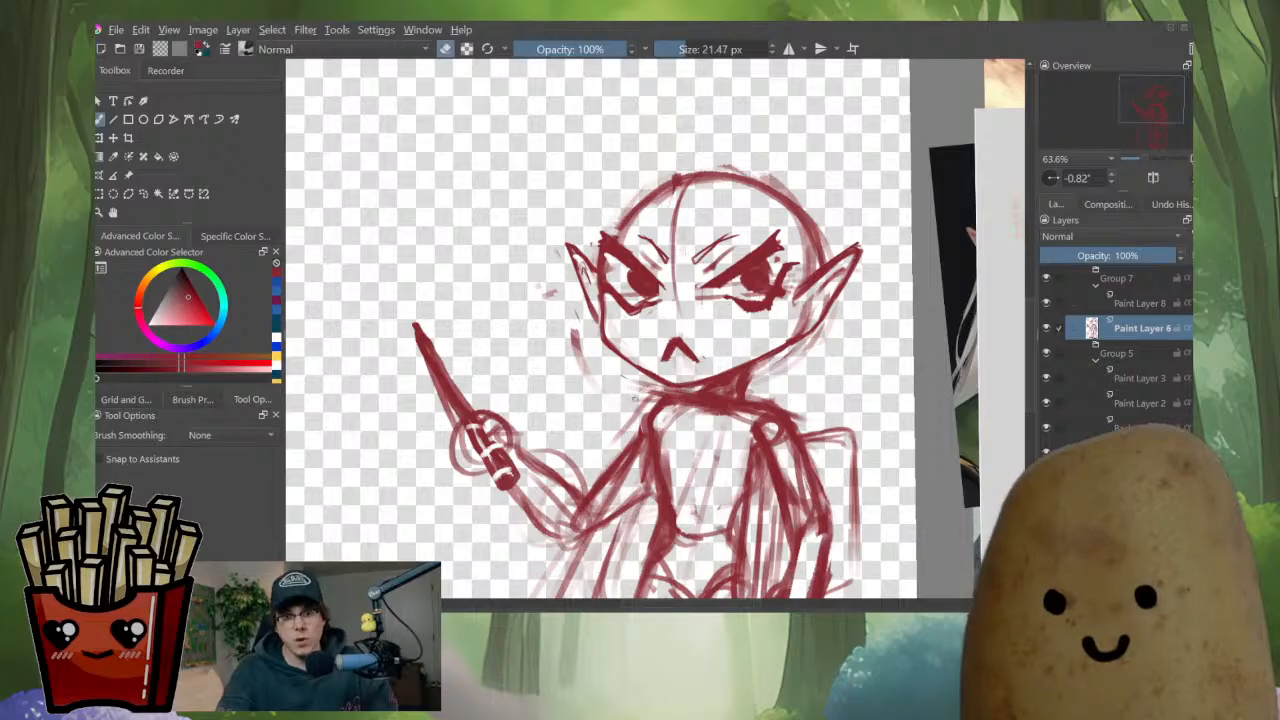
pyautogui.press('e')
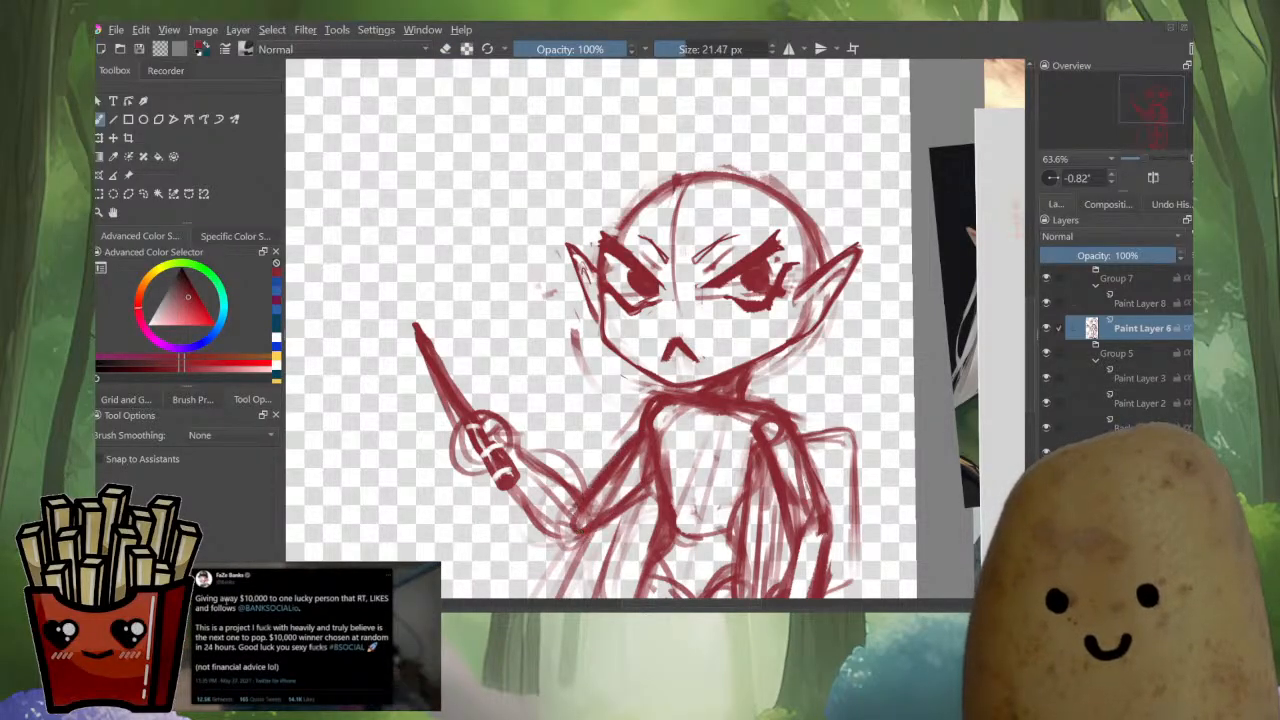
pyautogui.moveTo(511, 445)
pyautogui.mouseDown()
pyautogui.moveTo(575, 498)
pyautogui.moveTo(558, 534)
pyautogui.moveTo(532, 514)
pyautogui.moveTo(576, 474)
pyautogui.mouseUp()
pyautogui.scroll(-3, 730, 394)
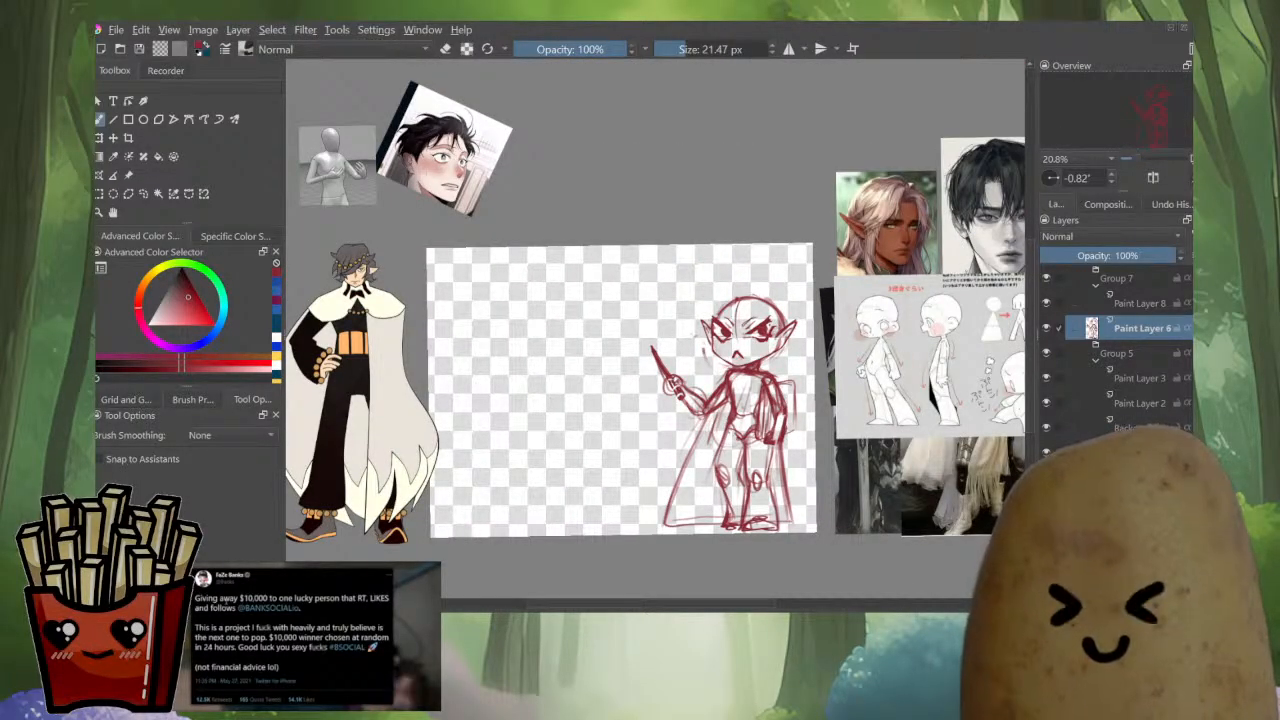
pyautogui.scroll(3, 687, 382)
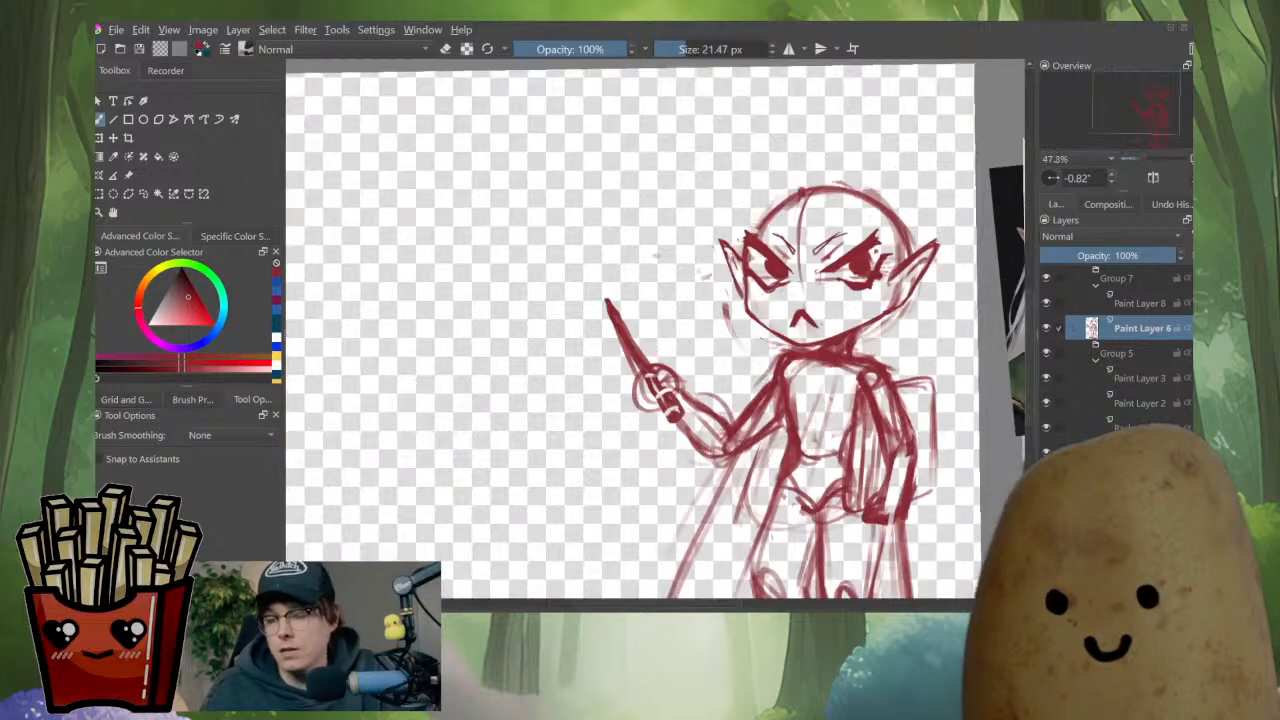
# Draw a small glow around the tip of the chibi's raised blade with arcs and short rays, using a 16.80 px brush.
pyautogui.press('[')
pyautogui.moveTo(624, 288); pyautogui.dragTo(581, 316)
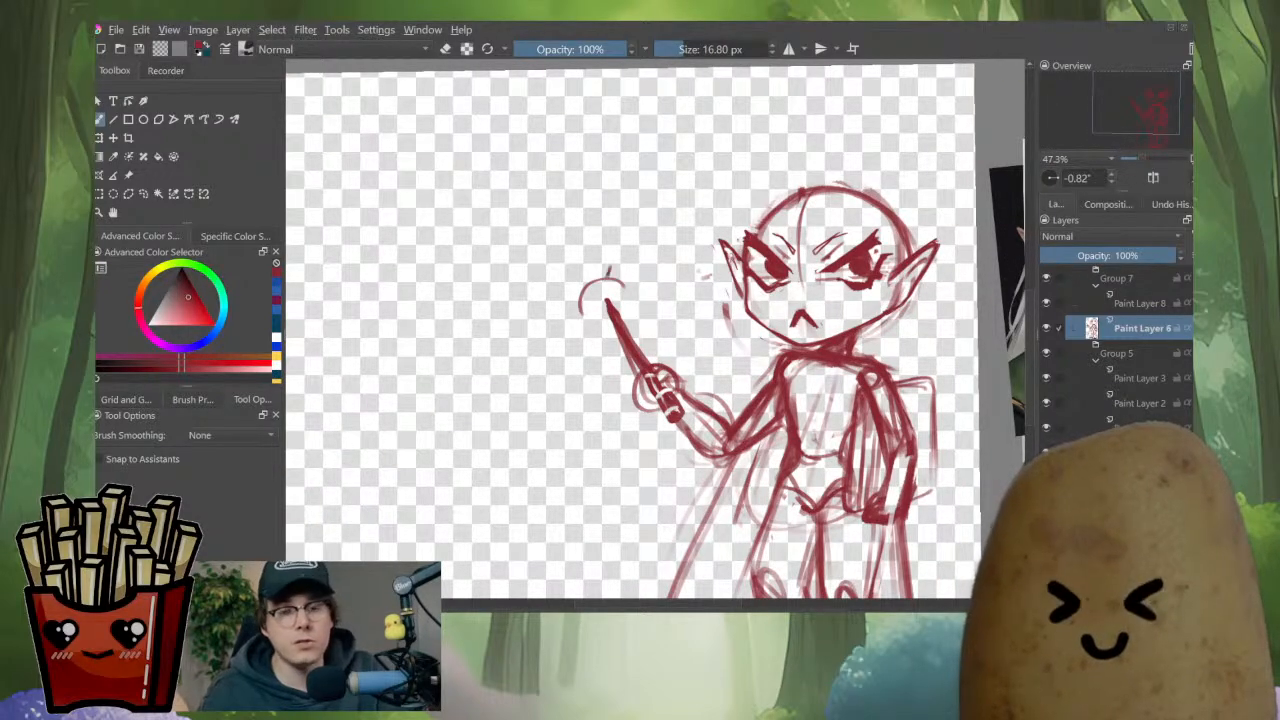
pyautogui.moveTo(632, 250); pyautogui.dragTo(624, 270)
pyautogui.moveTo(608, 250); pyautogui.dragTo(553, 294)
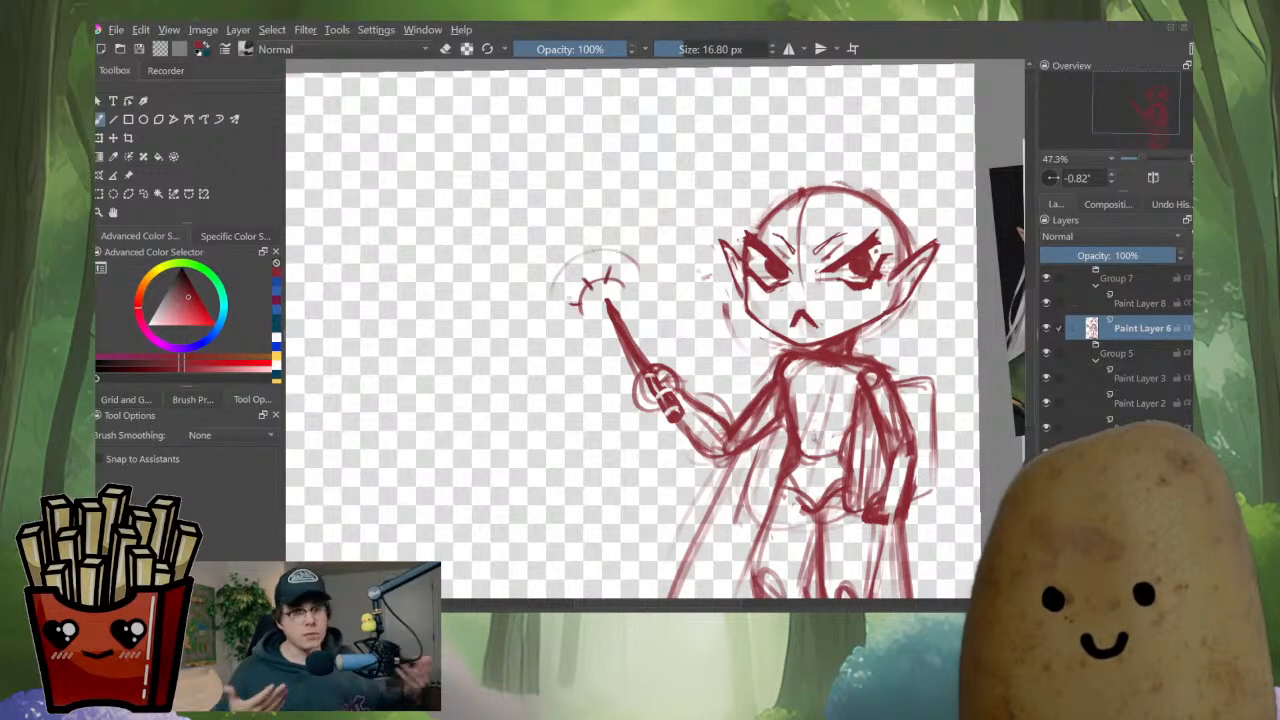
# Show all the sketch layers together and examine both characters side by side against the surrounding reference images.
pyautogui.press('-')
pyautogui.press('-')
pyautogui.press('-')
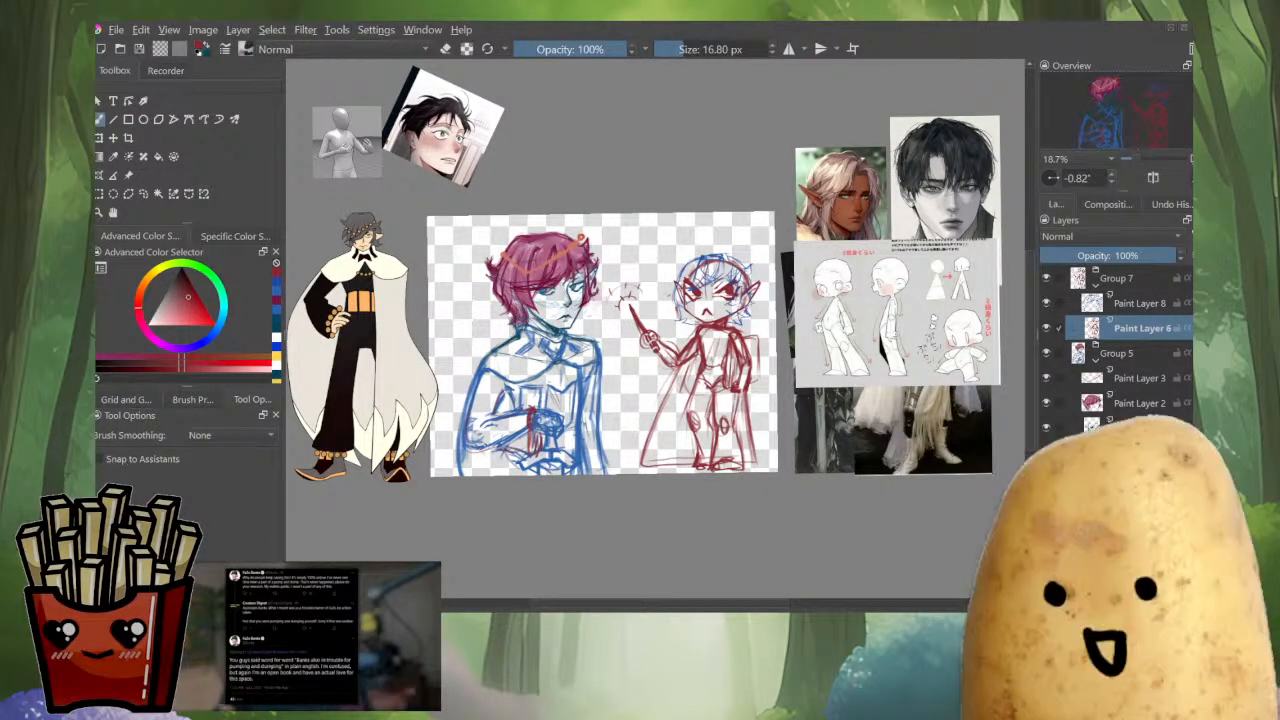
pyautogui.press('ctrl')
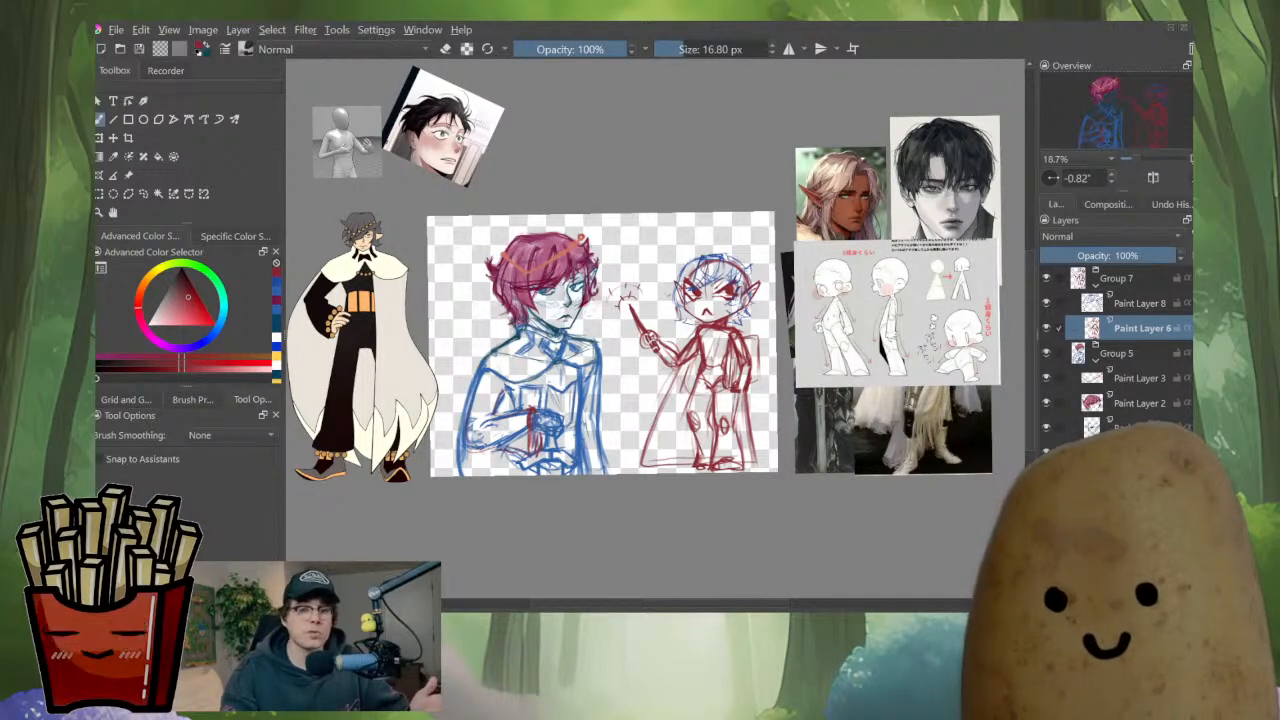
pyautogui.moveTo(822, 337); pyautogui.dragTo(874, 381)
pyautogui.scroll(1, 868, 339)
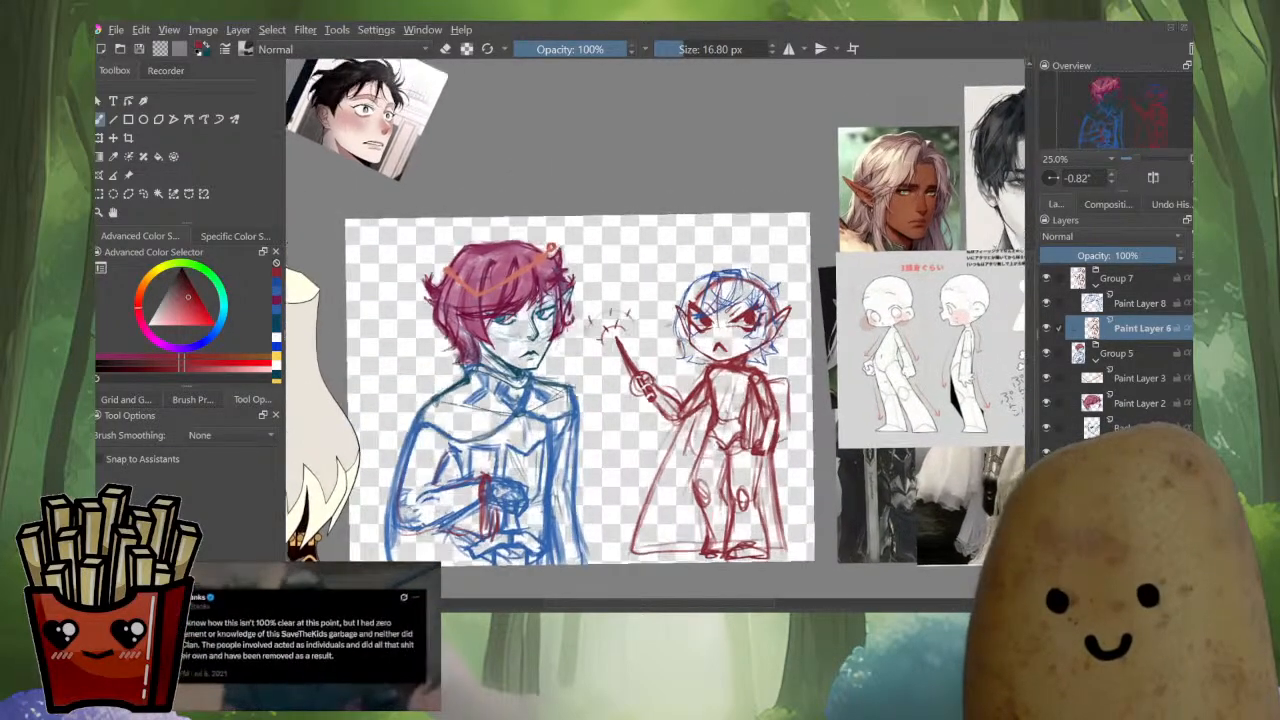
pyautogui.scroll(1, 874, 381)
pyautogui.moveTo(722, 360)
pyautogui.mouseDown()
pyautogui.moveTo(884, 330)
pyautogui.moveTo(830, 364)
pyautogui.mouseUp()
pyautogui.scroll(-1, 884, 330)
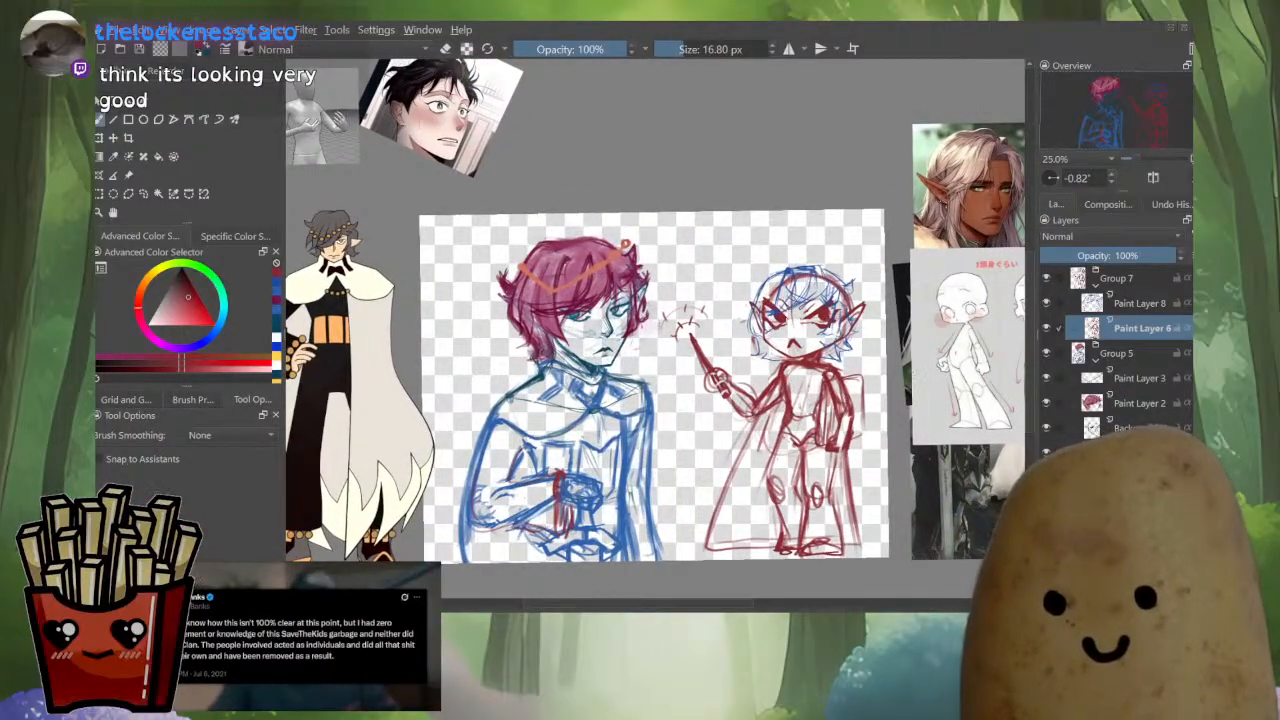